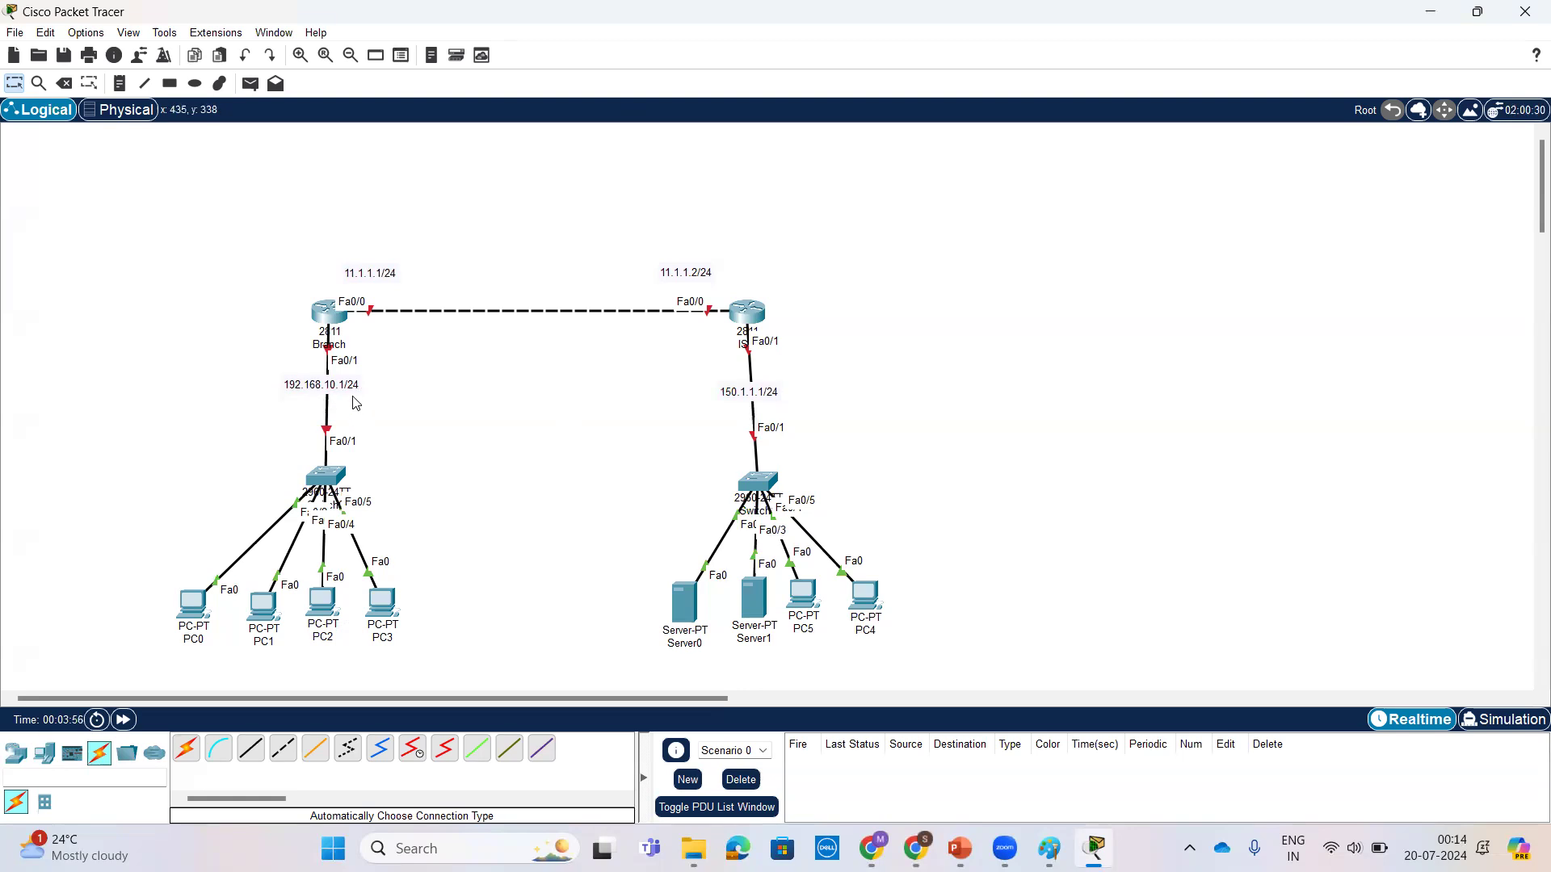
Step: Move the ISP-side switch with its servers, PCs and the 150.1.1.1/24 label away from below the ISP router, level with the router
left_click_drag(760, 401, 769, 379)
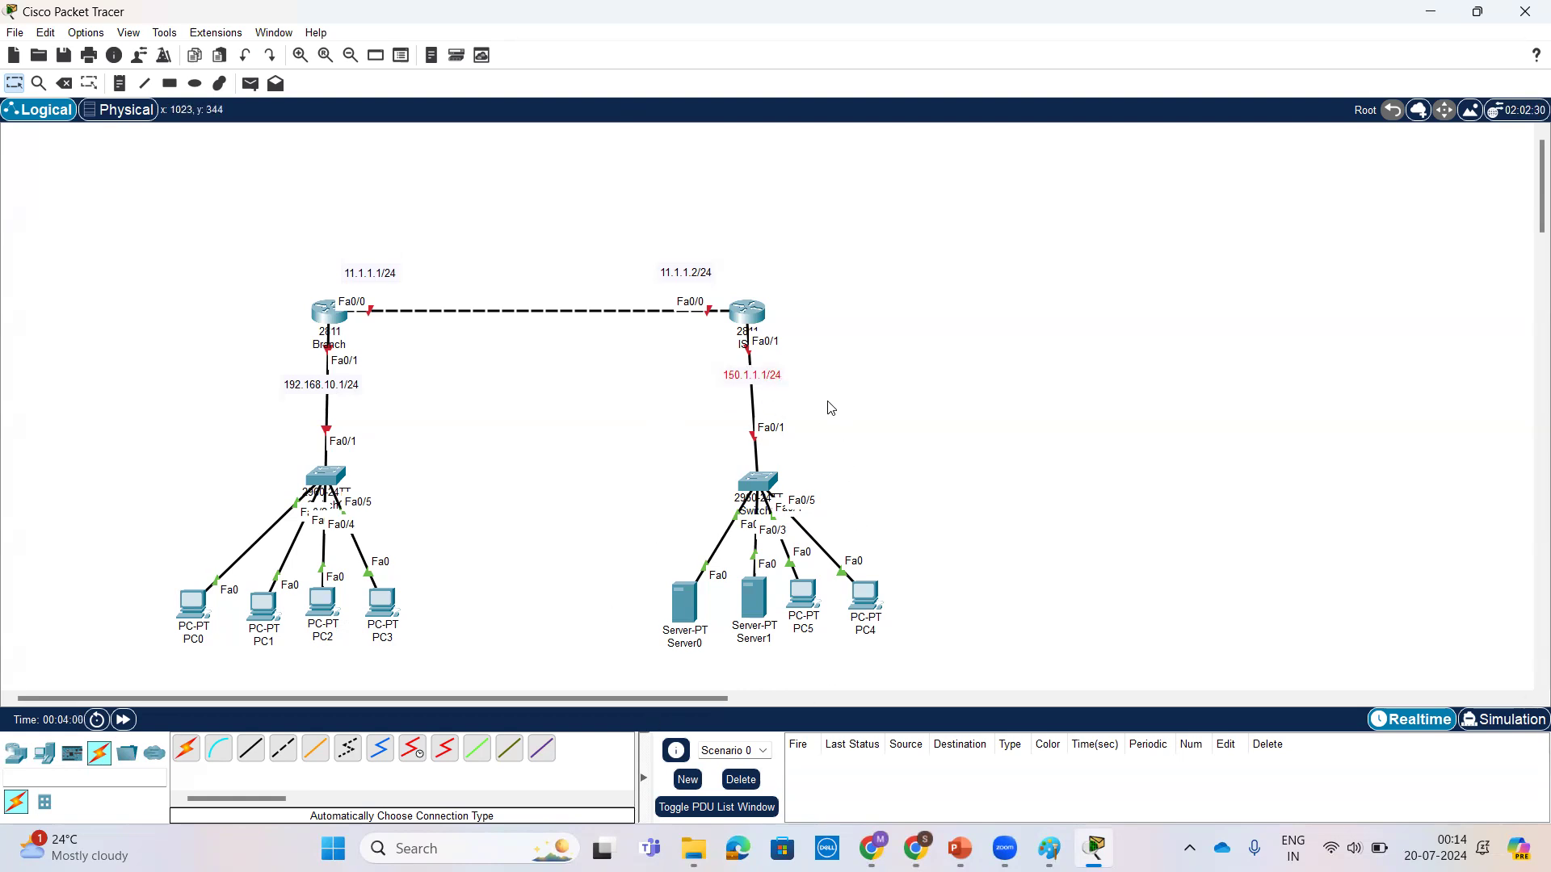
left_click_drag(742, 376, 729, 376)
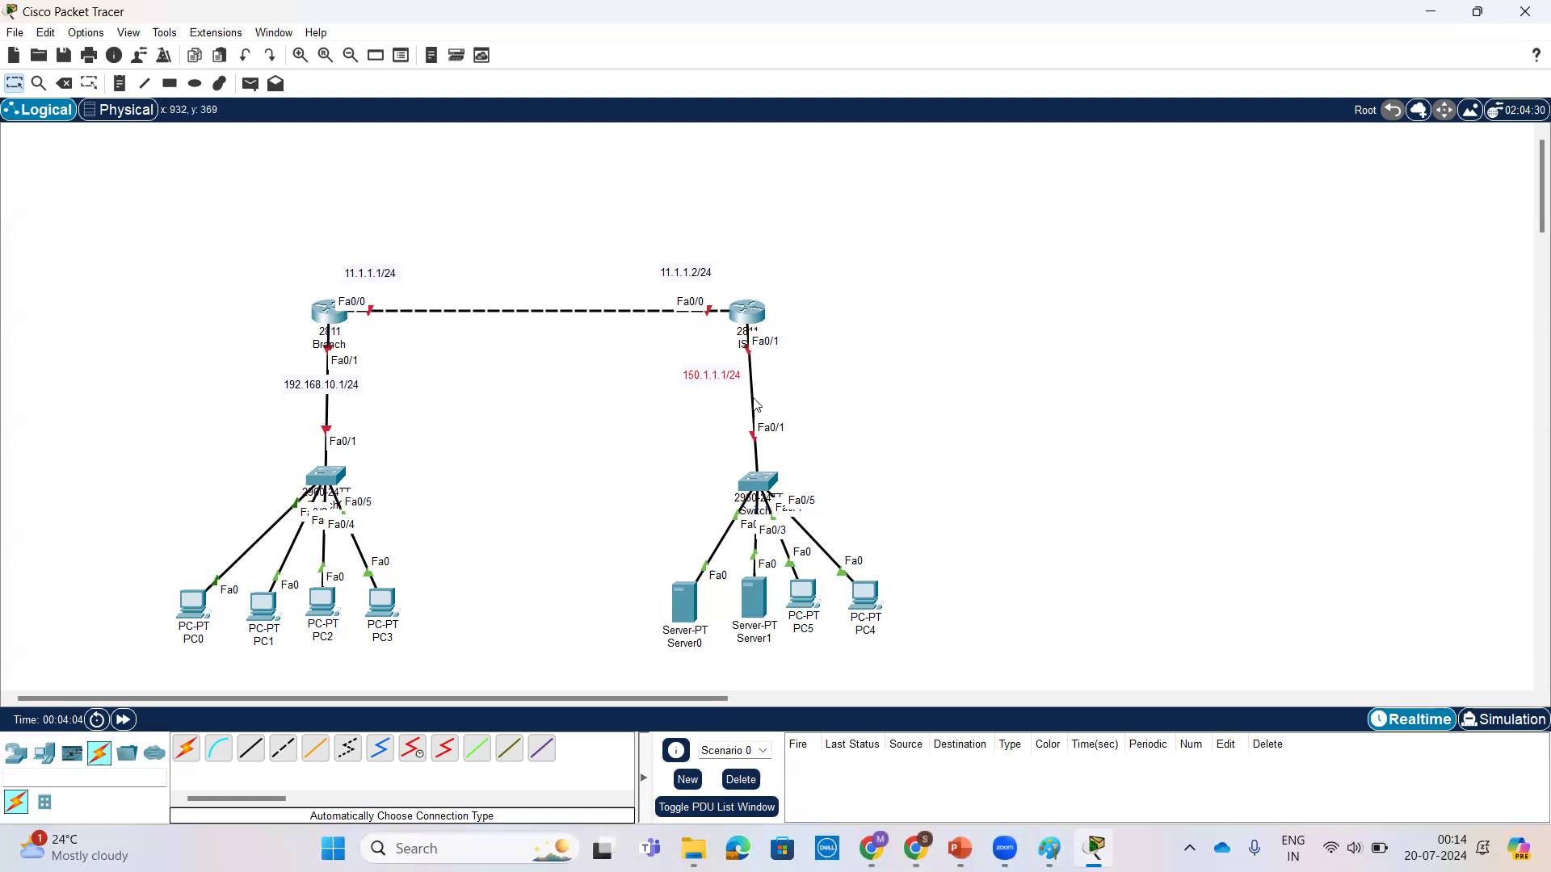
left_click_drag(704, 341, 899, 619)
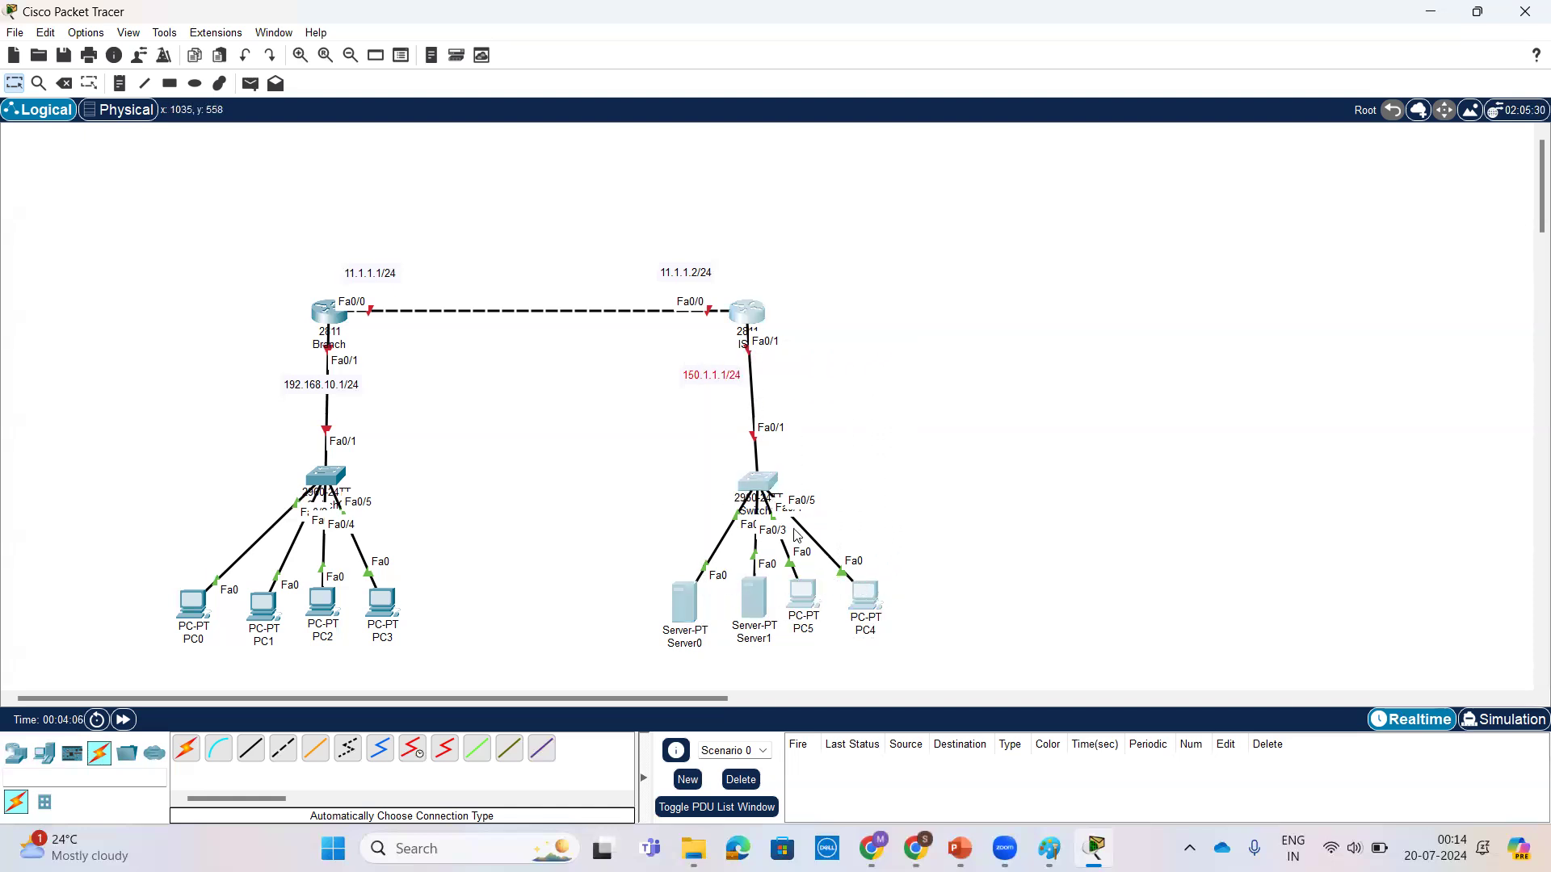
mouse_move(757, 485)
left_mouse_down()
mouse_move(990, 409)
mouse_move(748, 502)
mouse_move(756, 478)
left_mouse_up()
left_click(868, 444)
left_click_drag(656, 360, 906, 636)
left_click_drag(765, 484, 1097, 310)
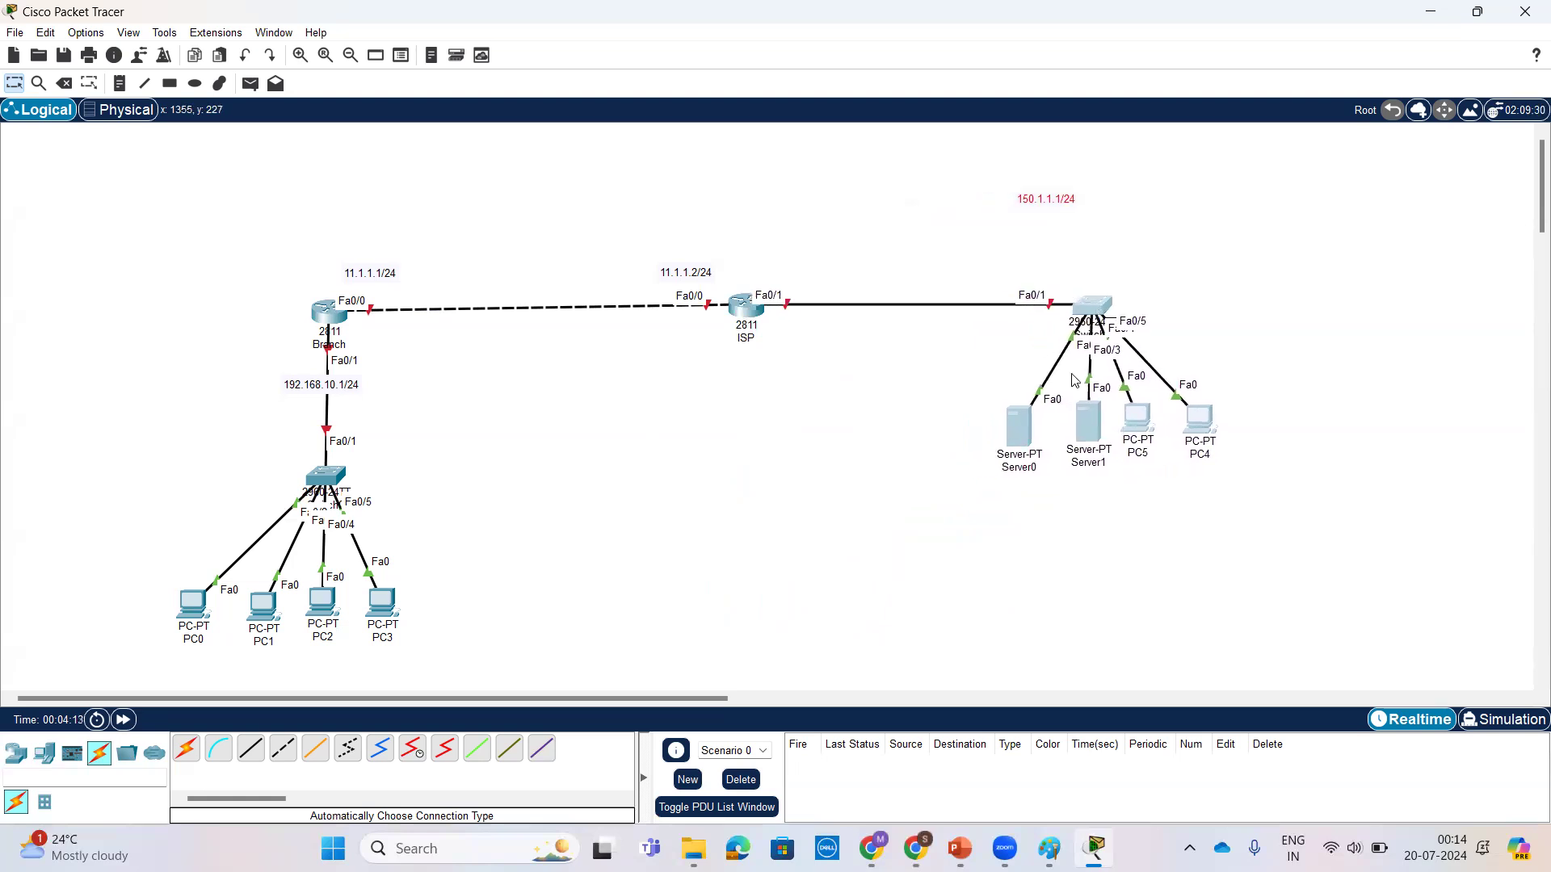
left_click(1011, 519)
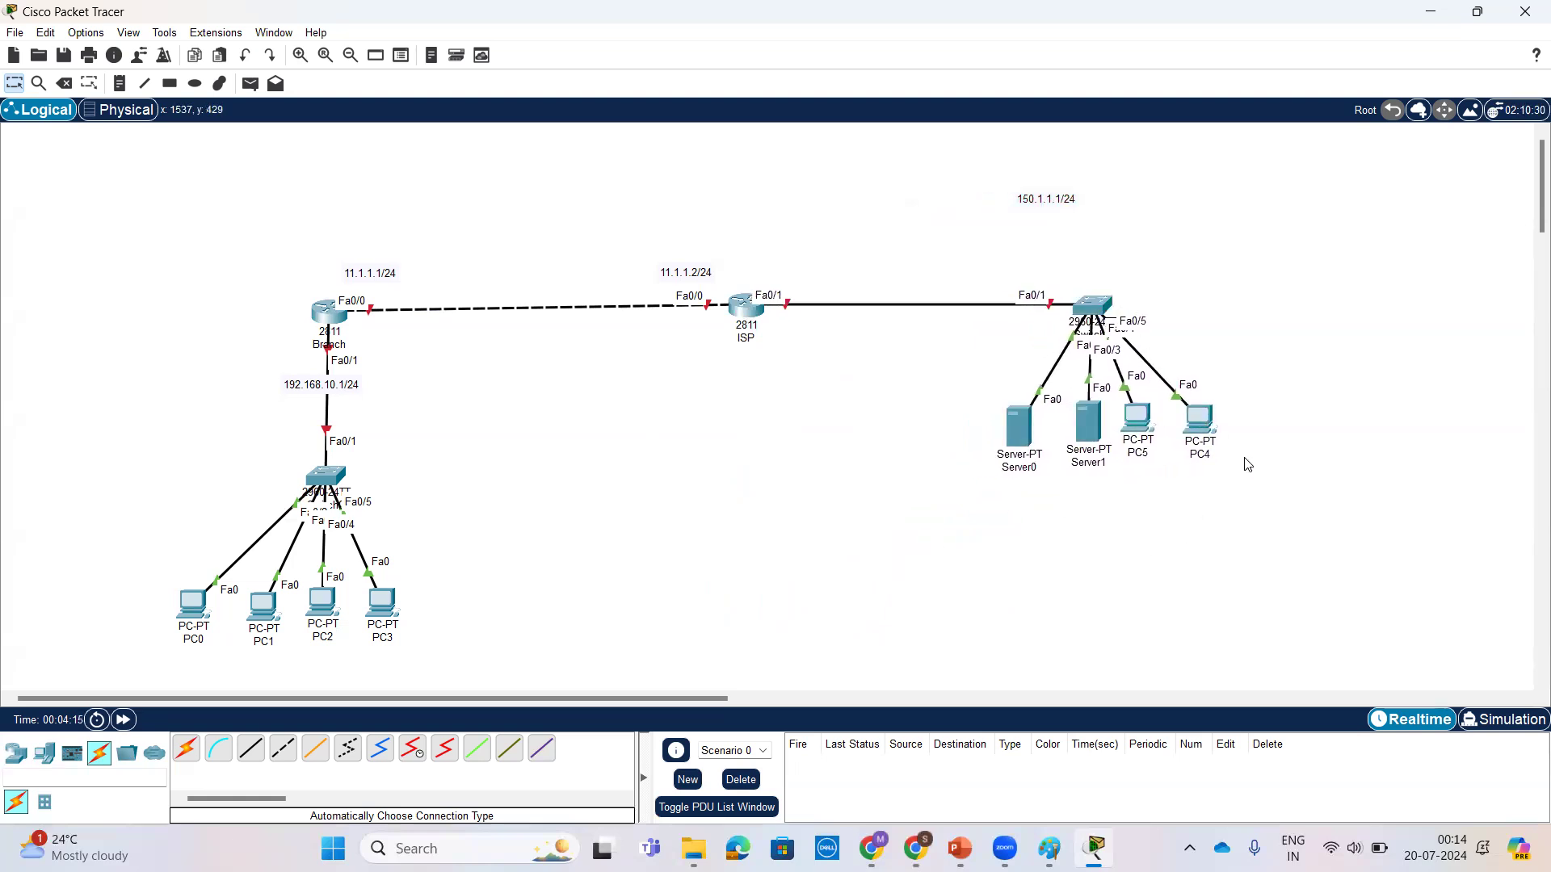
Step: Move Server0, Server1, PC5 and PC4 further below their switch and spread them out in an evenly spaced row
left_click_drag(995, 391, 1257, 495)
left_click_drag(1203, 420, 1203, 532)
left_click(1366, 538)
left_click_drag(1009, 552, 935, 540)
left_click_drag(1083, 548, 1039, 548)
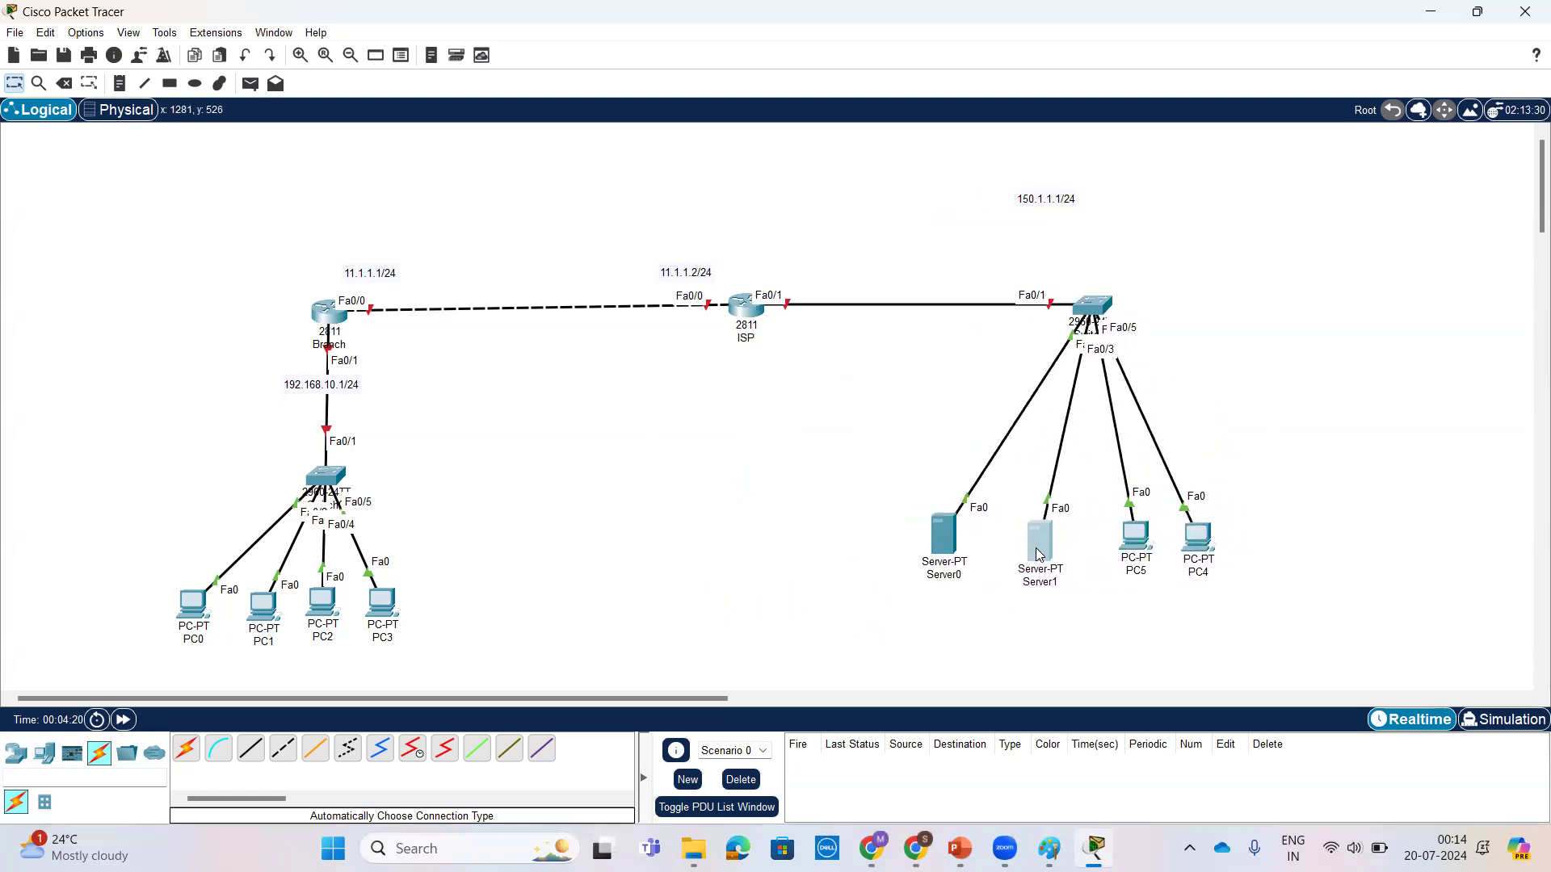
left_click_drag(1196, 574, 1233, 565)
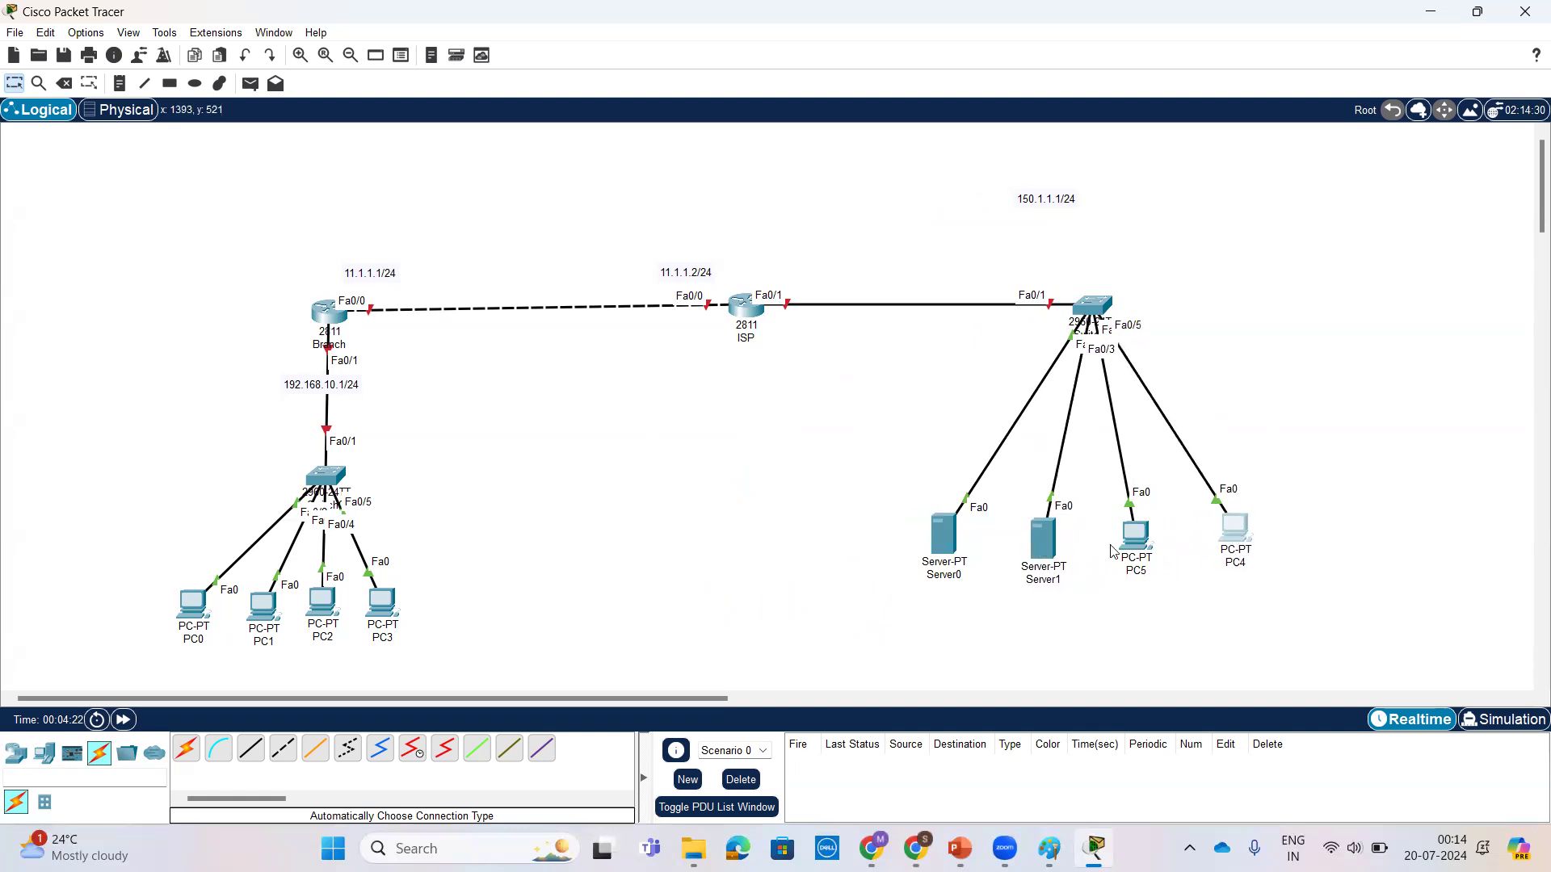
left_click_drag(1136, 538, 1135, 548)
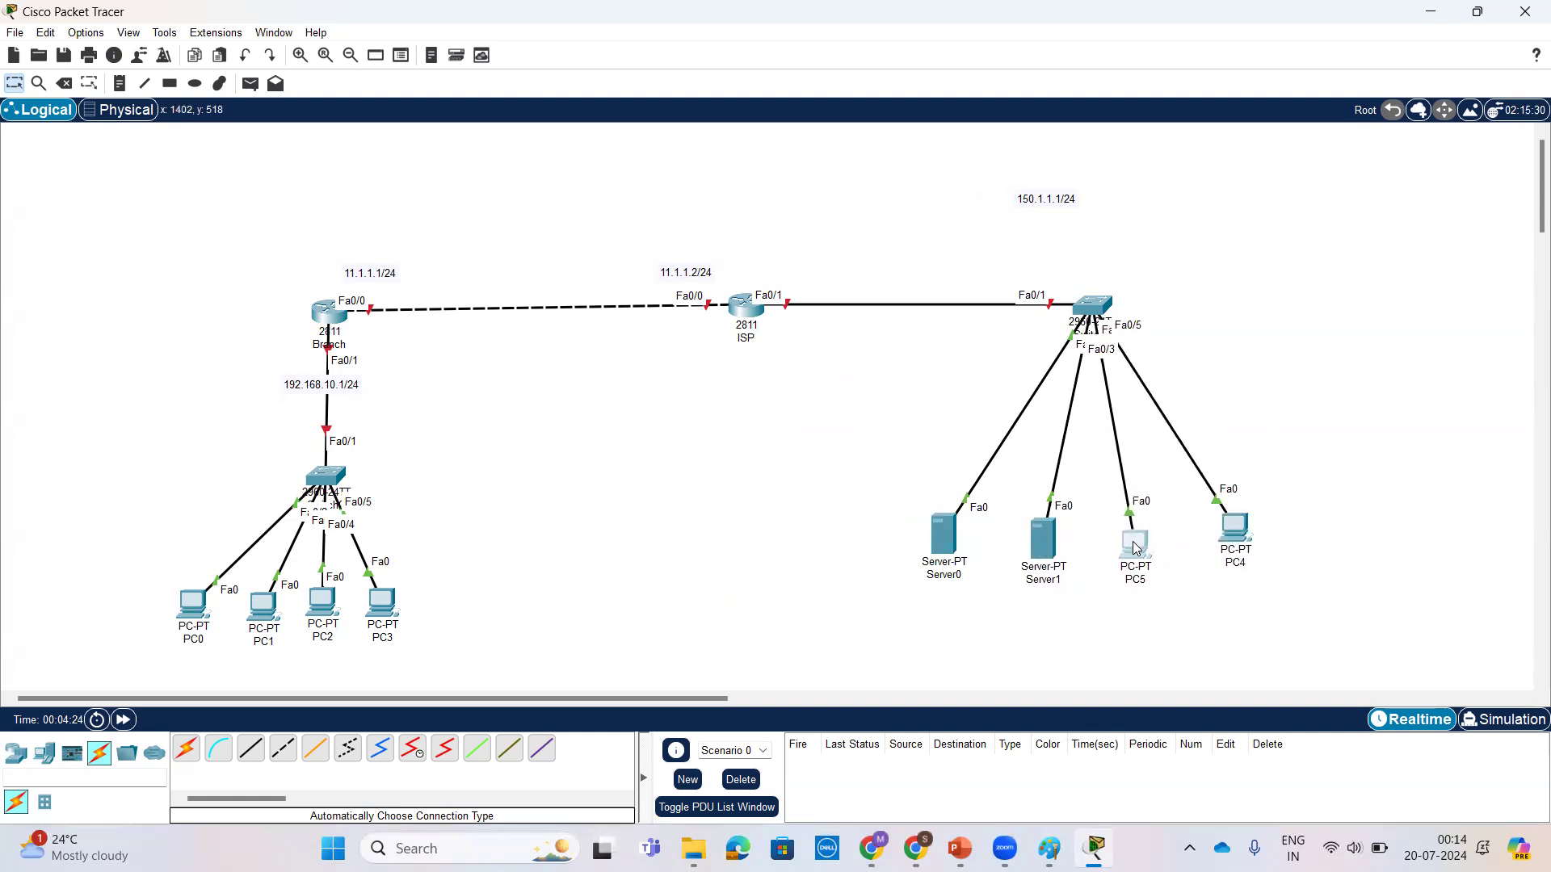
left_click_drag(1240, 531, 1265, 524)
left_click_drag(1138, 546, 1161, 529)
left_click(1194, 602)
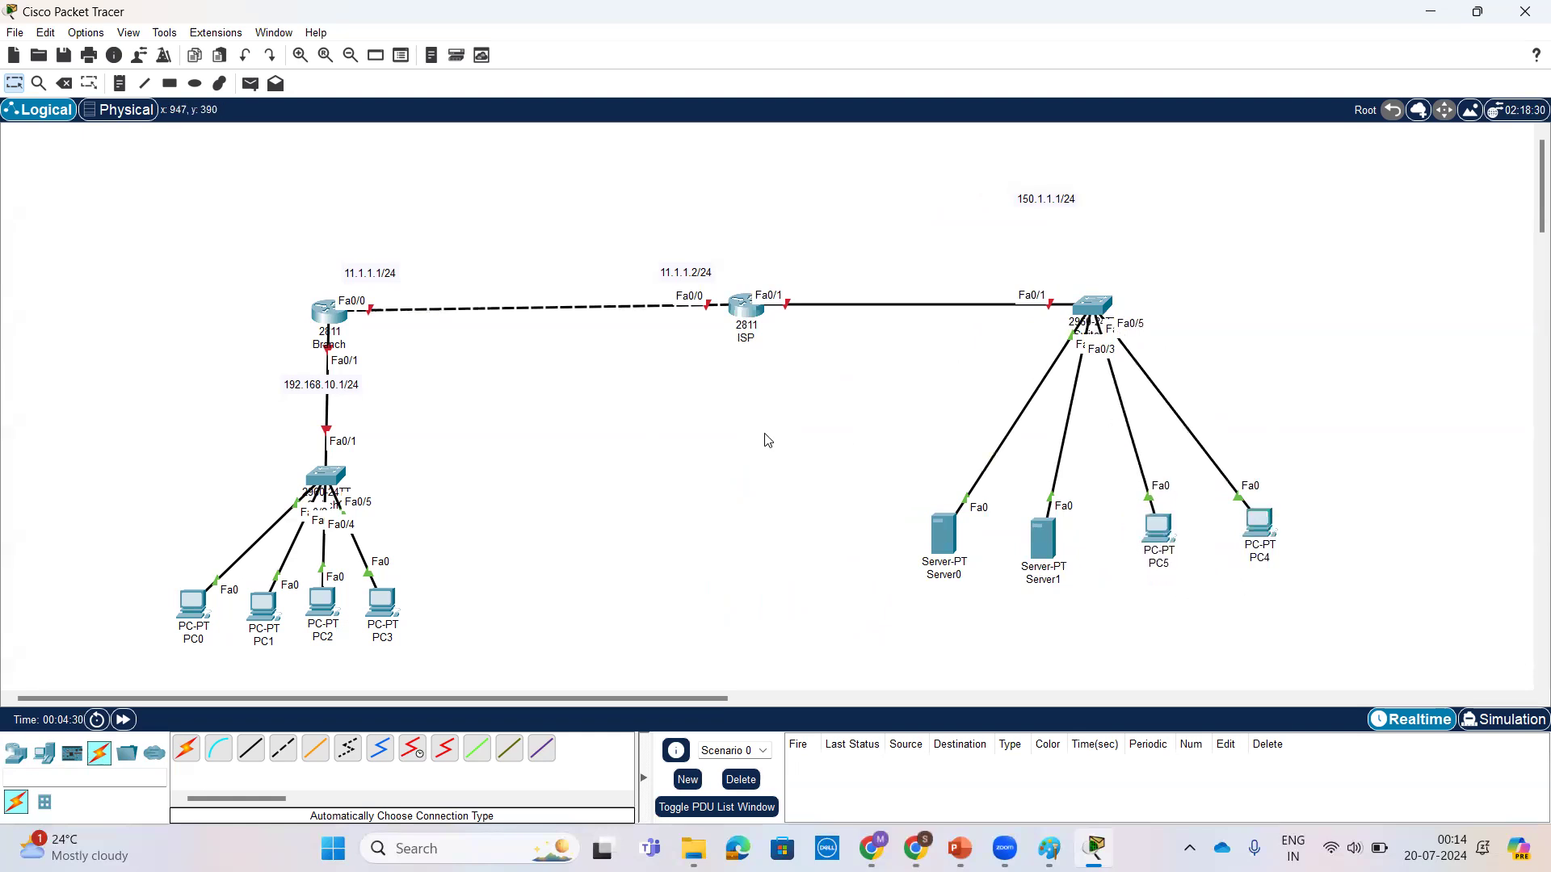
Step: Shift PC3 and PC2 slightly apart below the branch switch
left_click_drag(393, 610, 418, 605)
left_click_drag(323, 606, 328, 605)
left_click(533, 553)
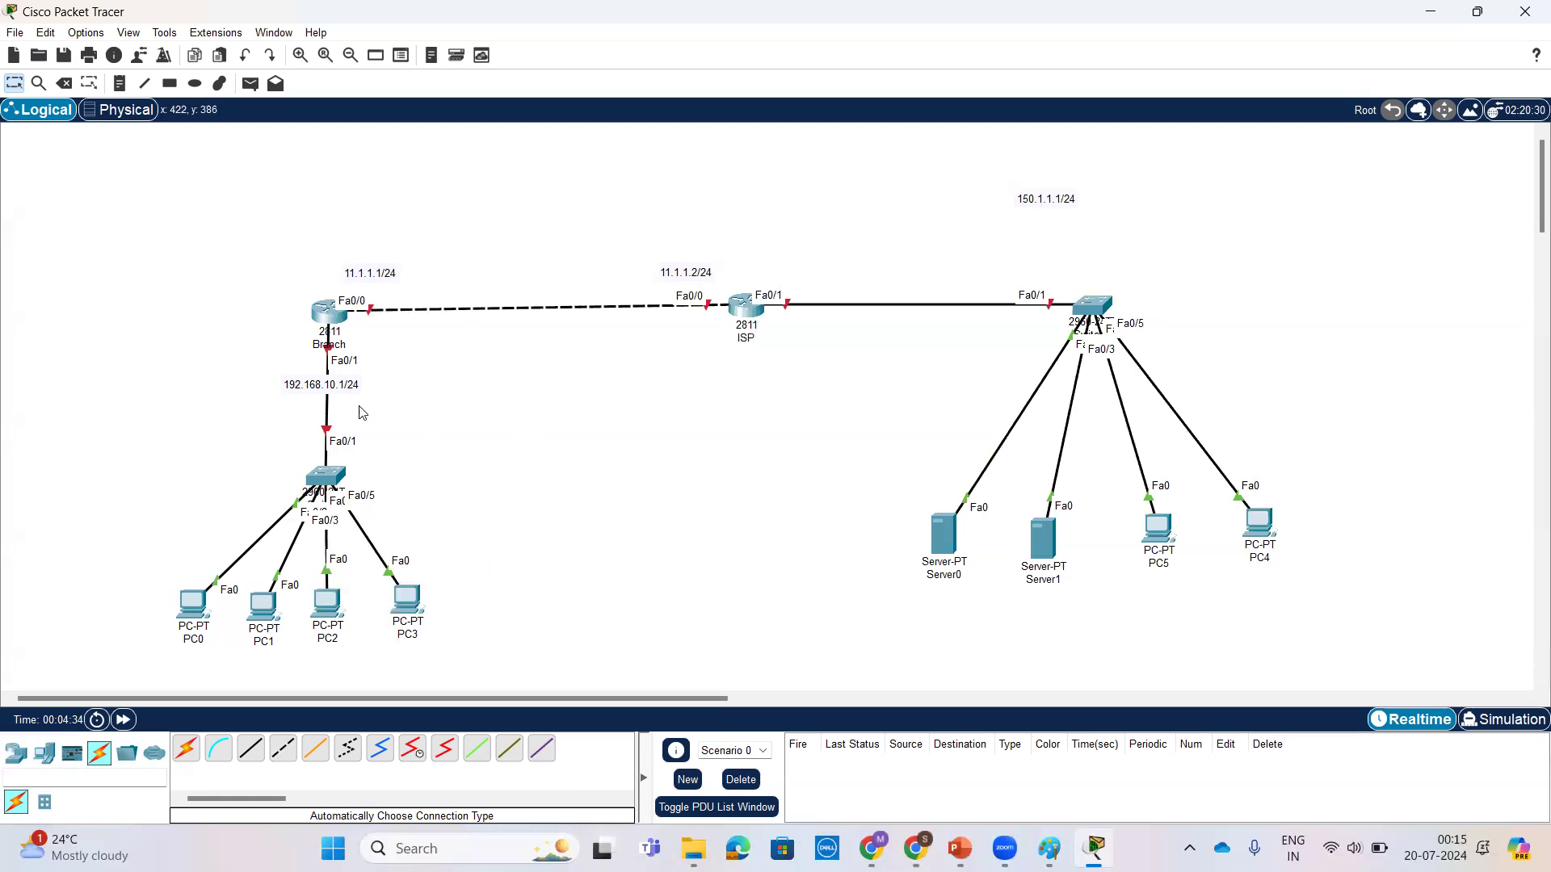
Step: Configure PC0 with static IPv4 address 192.168.10.10, subnet mask 255.255.255.0 and default gateway 192.168.10.1
left_click(194, 606)
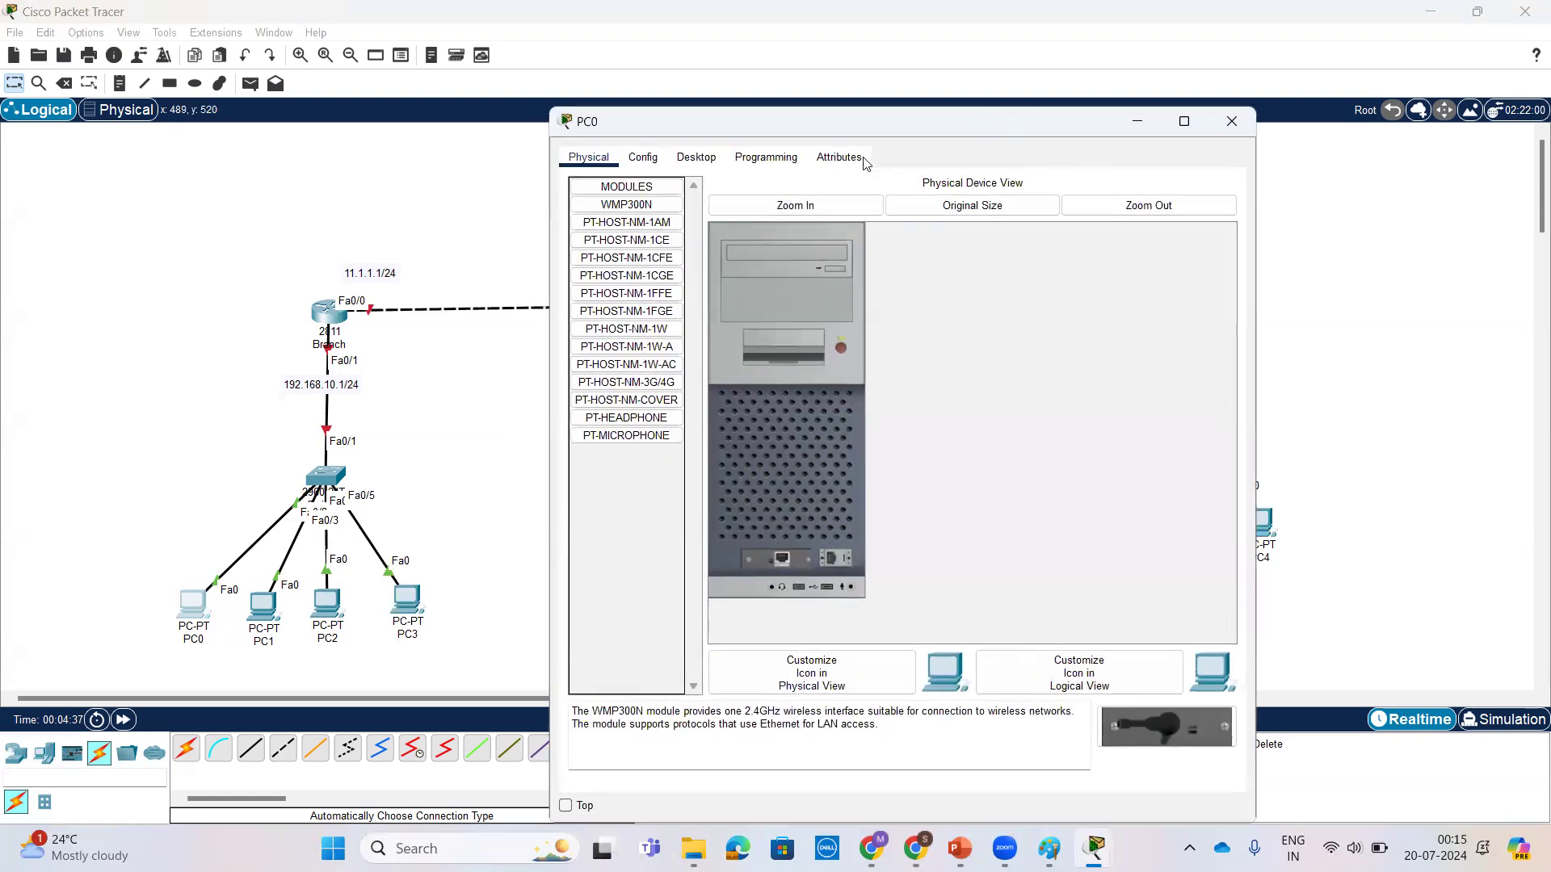
left_click(689, 156)
left_click(732, 253)
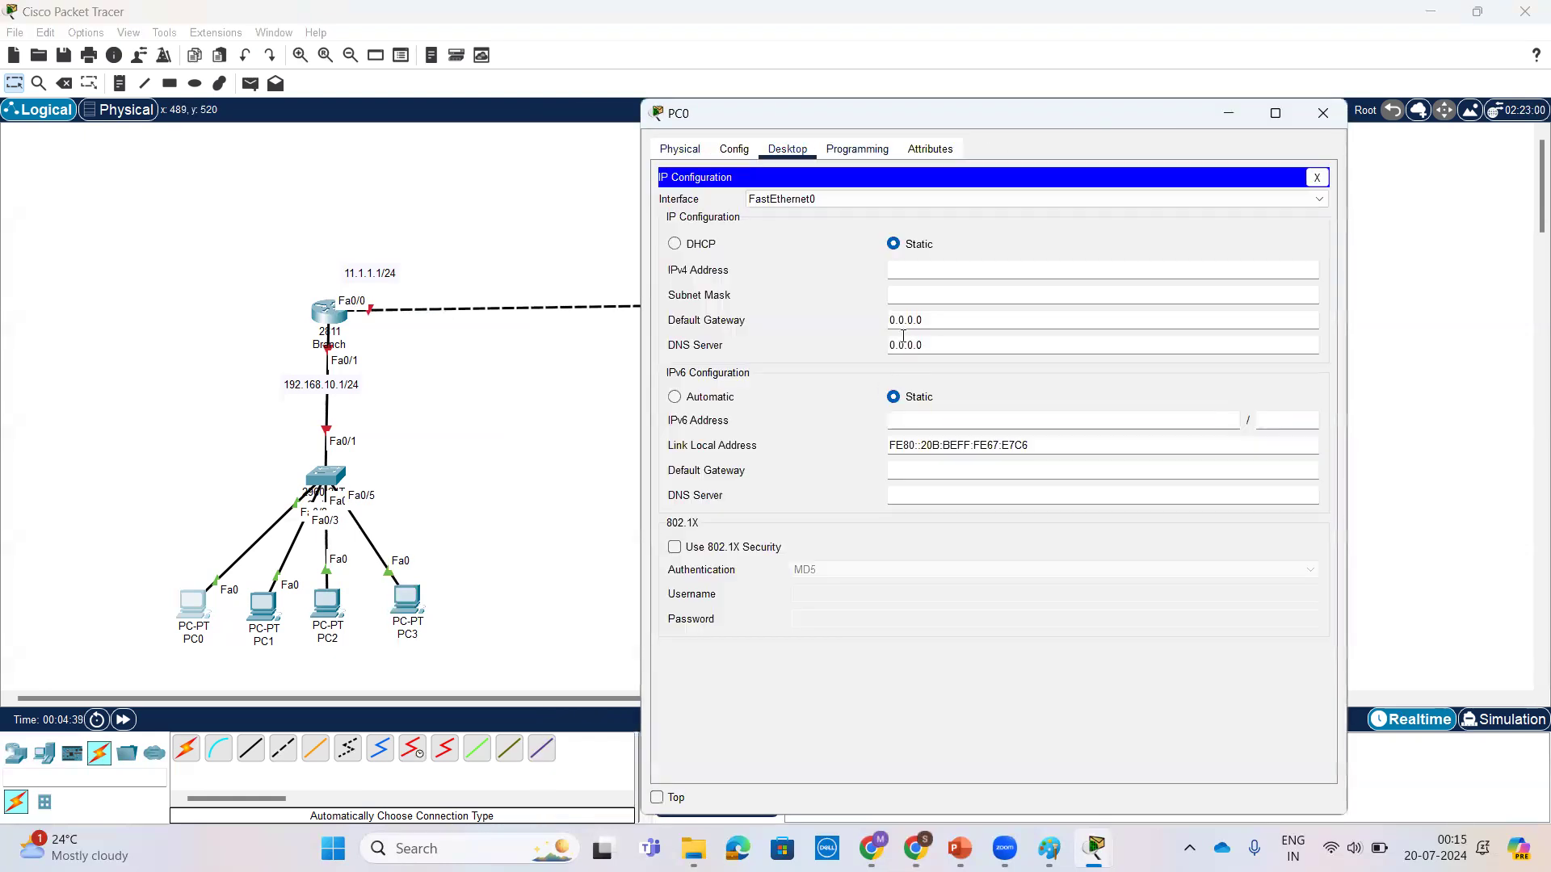
left_click(966, 267)
type("192.168.10.10")
left_click(979, 296)
double_click(974, 321)
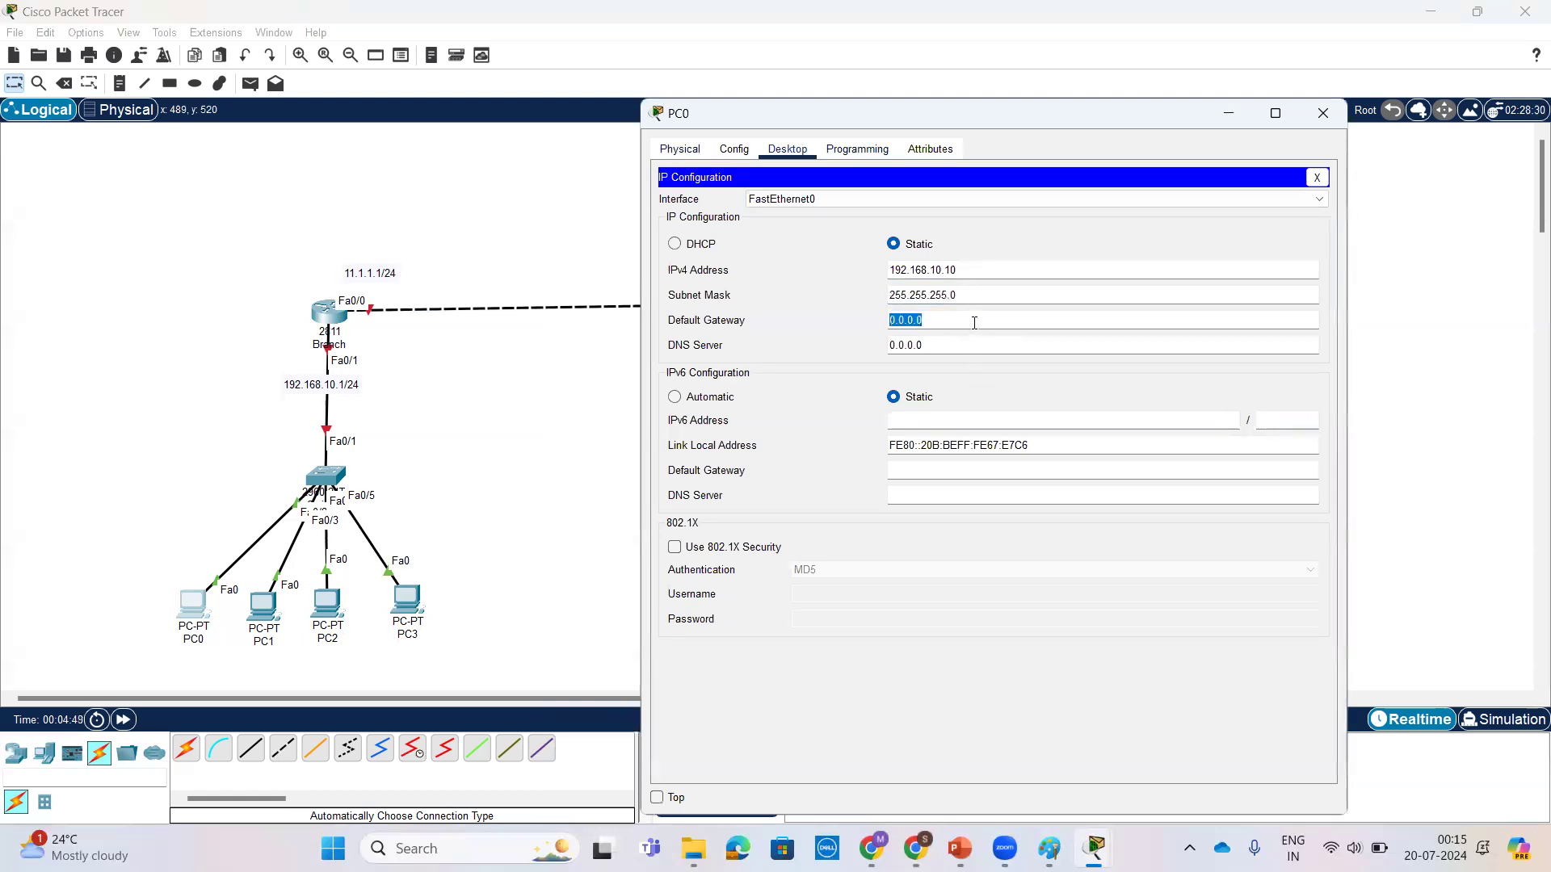
type("19")
double_click(976, 319)
key("ctrl+c")
left_click_drag(1092, 118, 1031, 122)
left_click(1262, 118)
Step: Rename PC0 as 192.168.10.10 and PC1 as 192.168.10.20 in the topology
left_click(194, 648)
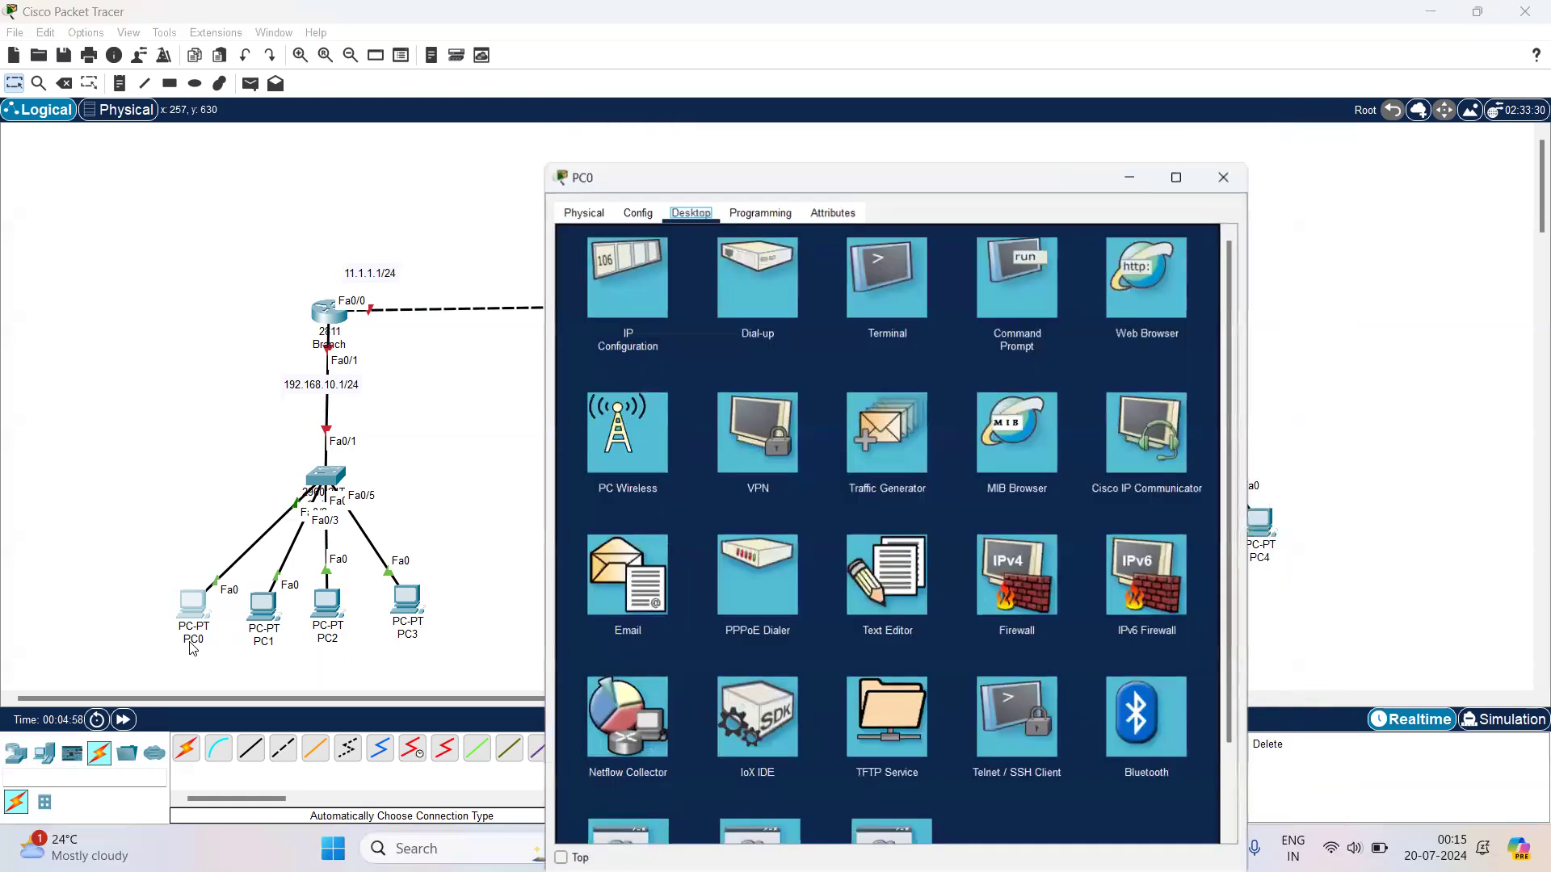
left_click(194, 649)
left_click(226, 636)
key("ctrl+v")
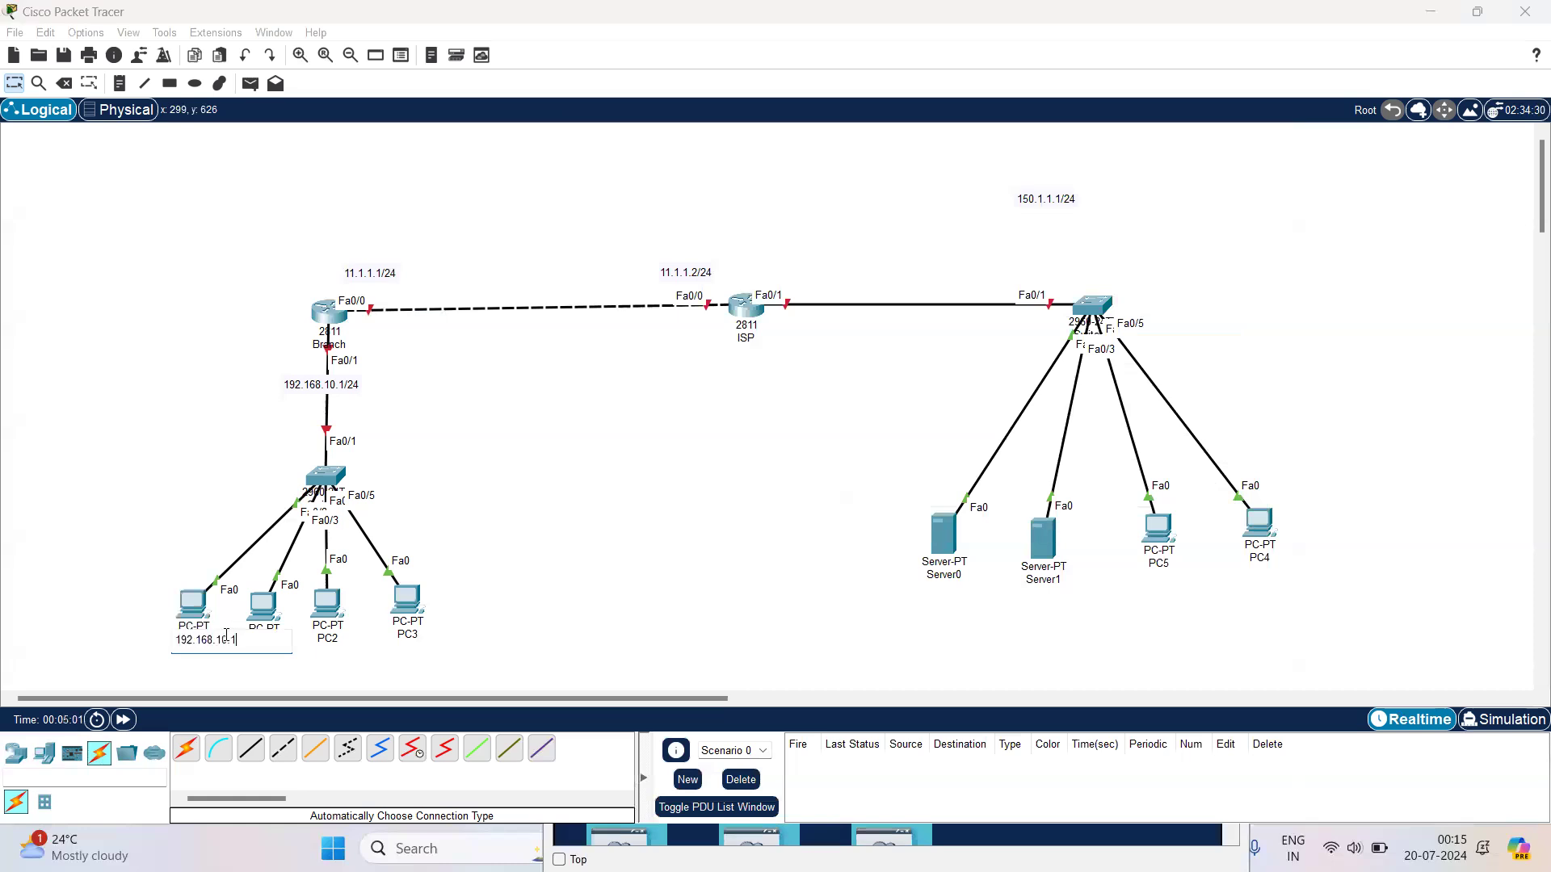
left_click(375, 668)
left_click(270, 640)
double_click(269, 641)
key("ctrl+v")
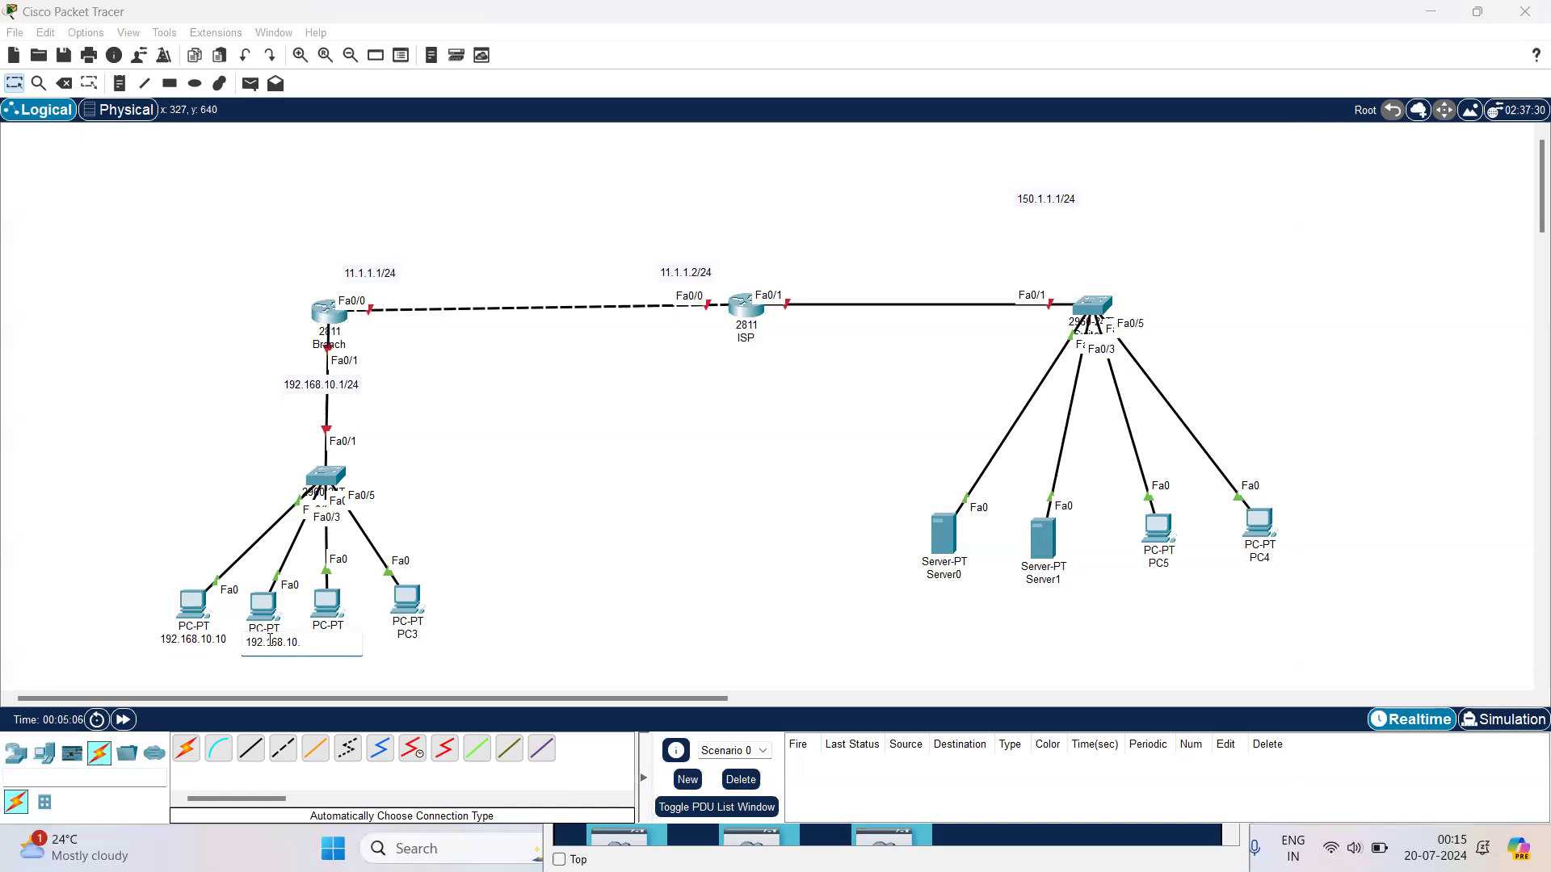
left_click(553, 620)
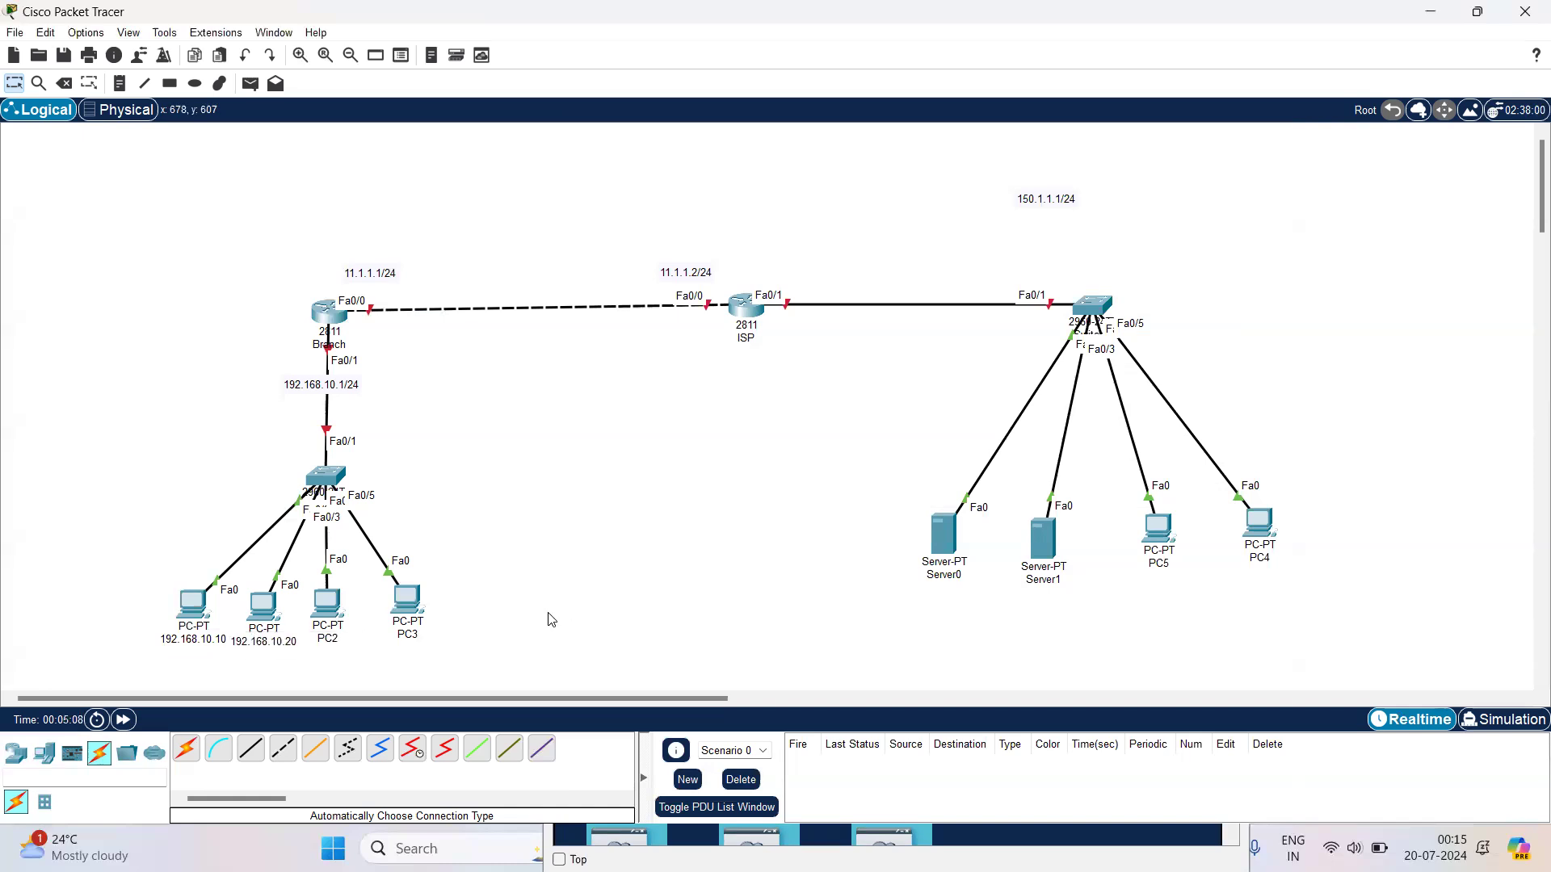
Step: Rename PC2 as 192.168.10.30 and PC3 as 192.168.10.40 in the topology
left_click(343, 642)
double_click(354, 636)
key("ctrl+v")
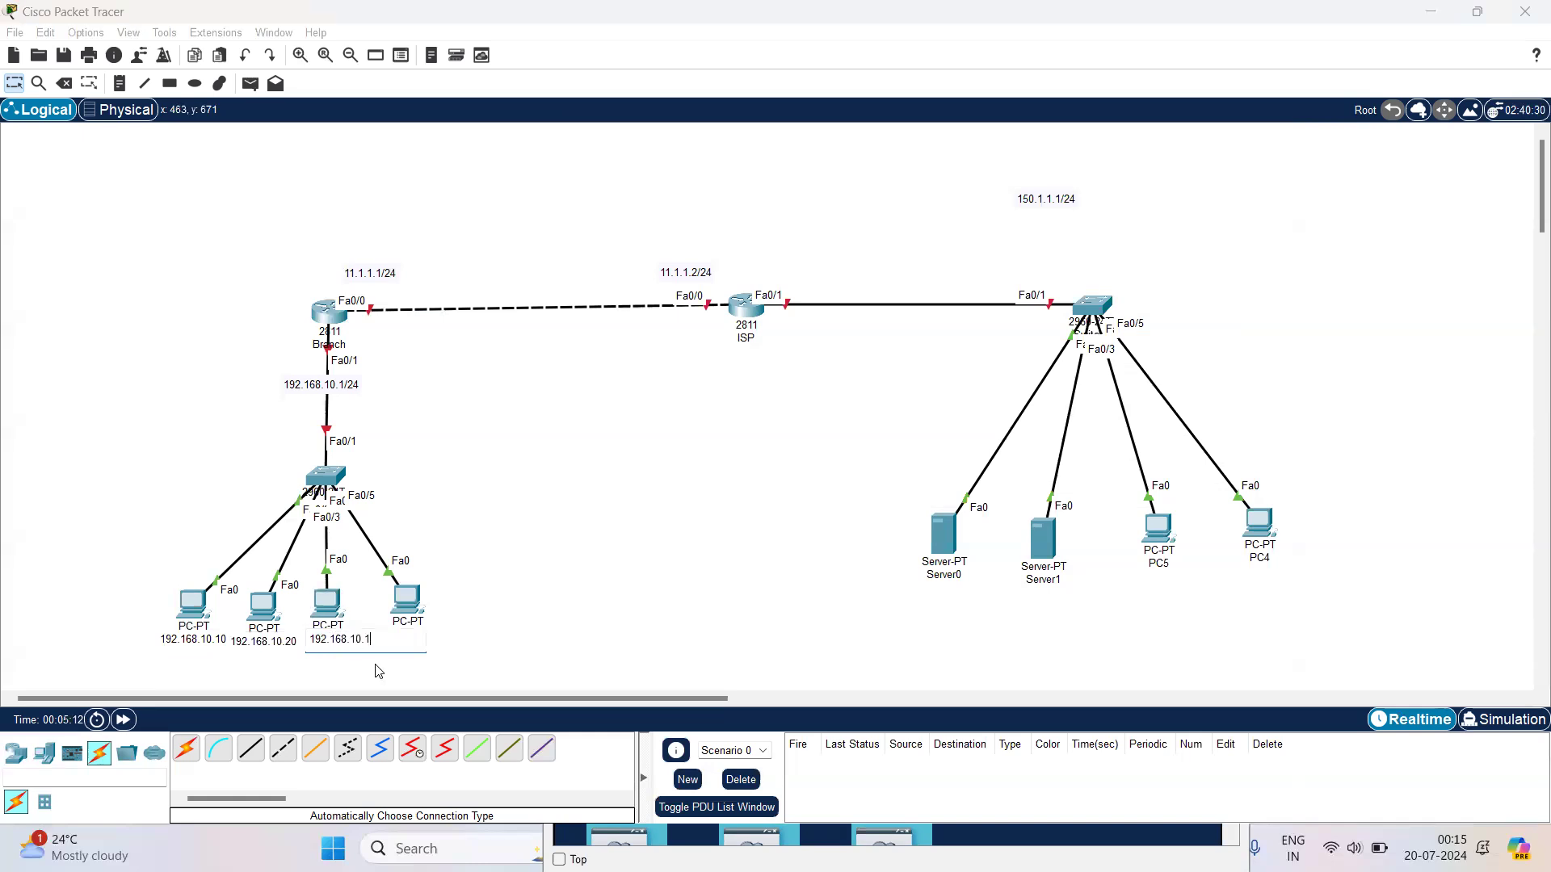
key("Return")
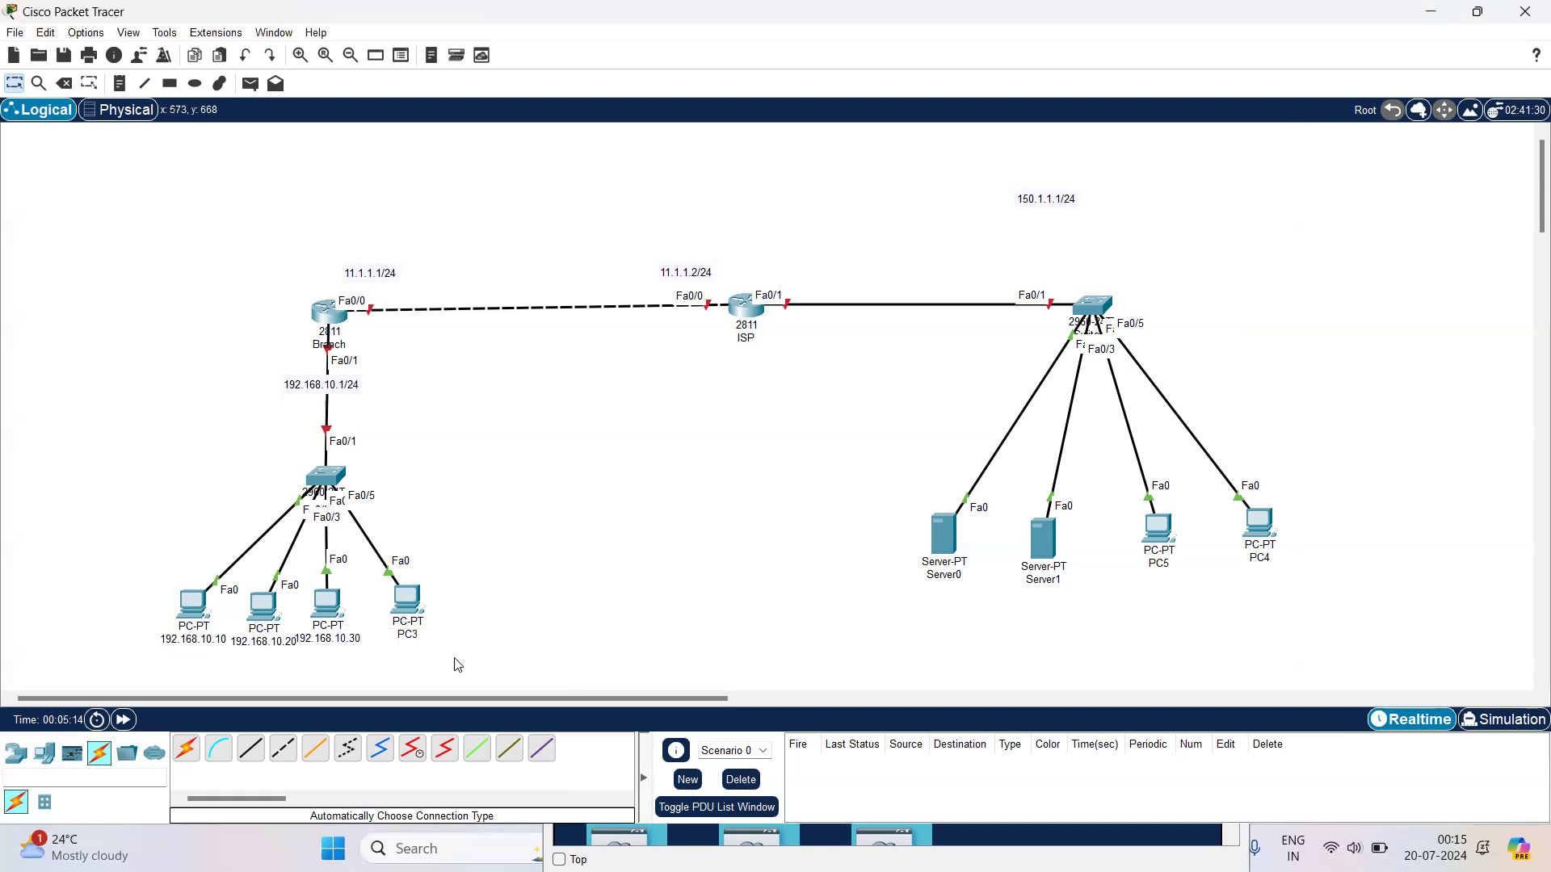
left_click(412, 638)
double_click(429, 638)
key("ctrl+v")
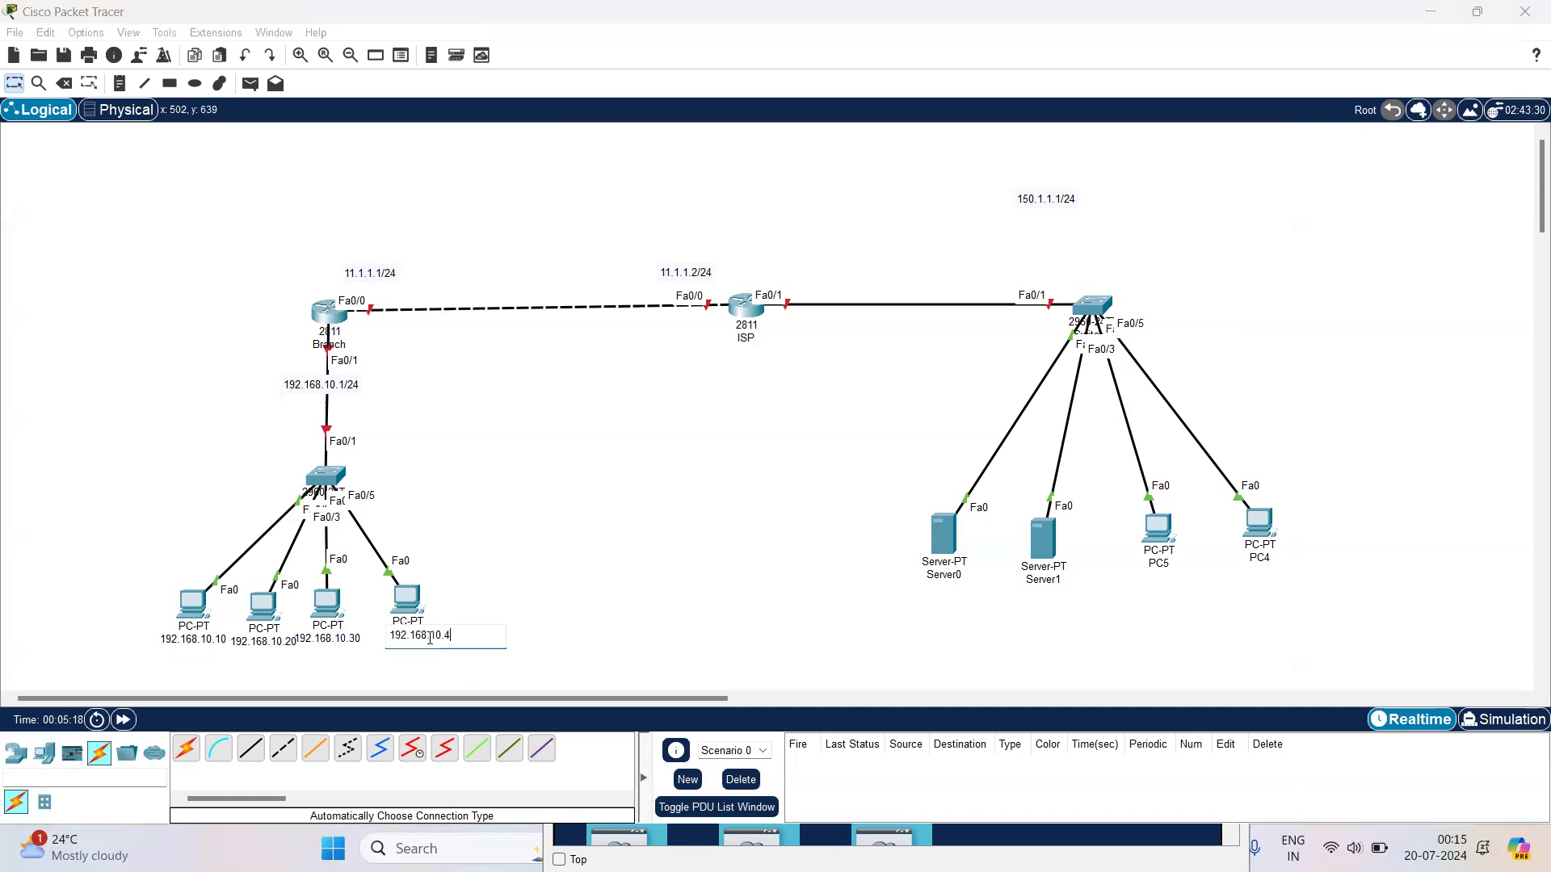
key("Return")
Step: Spread the four branch PCs around their switch so that their address labels no longer overlap
left_click_drag(423, 596, 509, 596)
left_click(322, 620)
left_click_drag(321, 621, 390, 655)
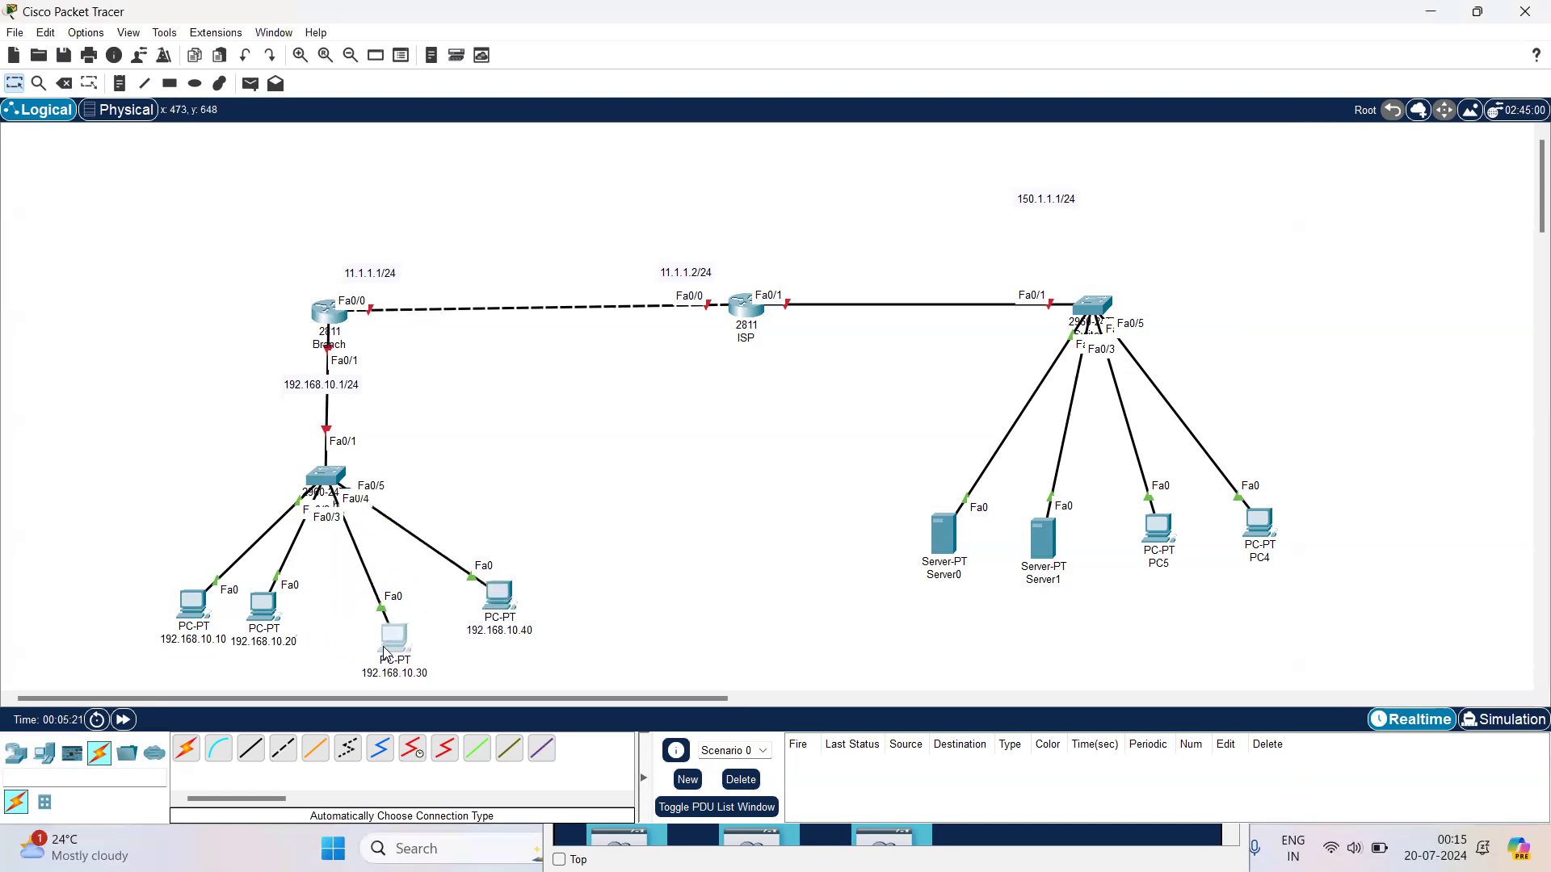
left_click_drag(197, 613, 176, 560)
left_click(252, 609)
left_click_drag(253, 610, 244, 620)
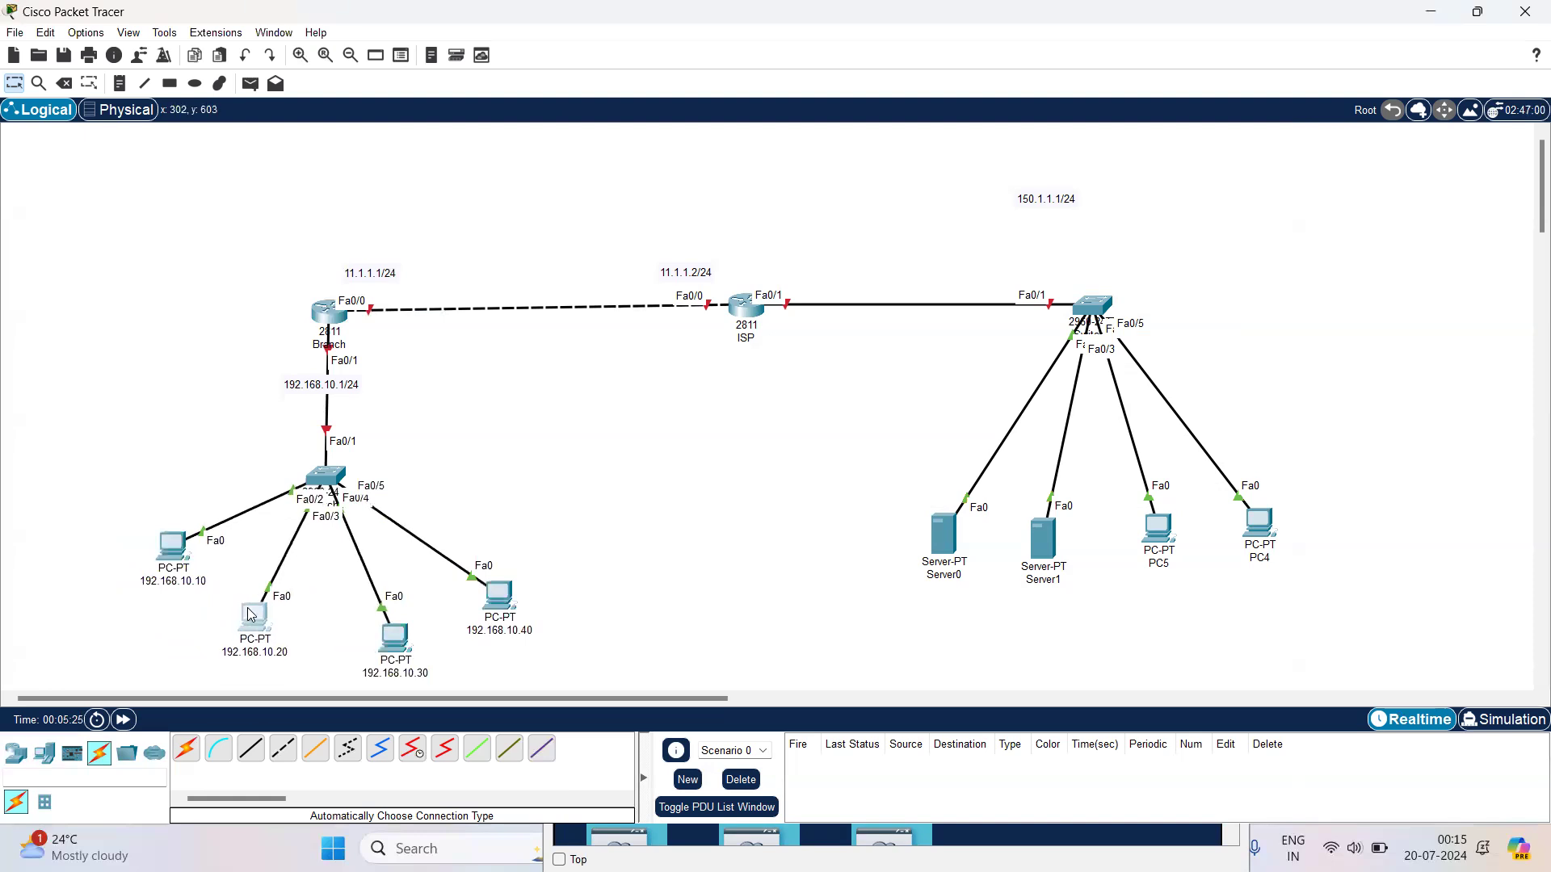
Step: Check the IP configuration of the PC named 192.168.10.10
left_click(185, 558)
left_click(628, 275)
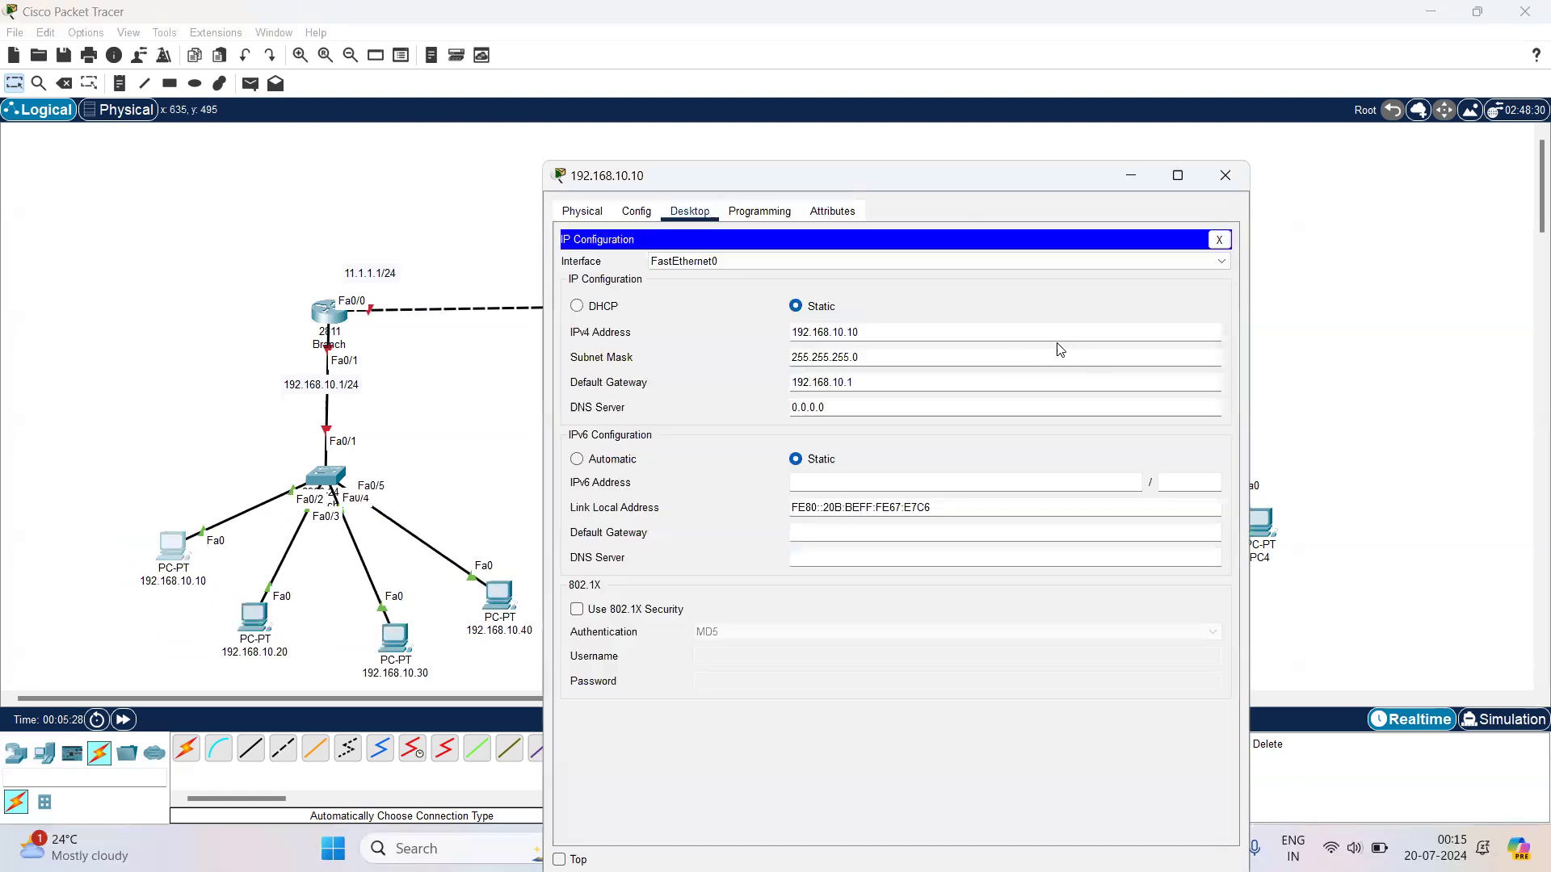
left_click(1225, 175)
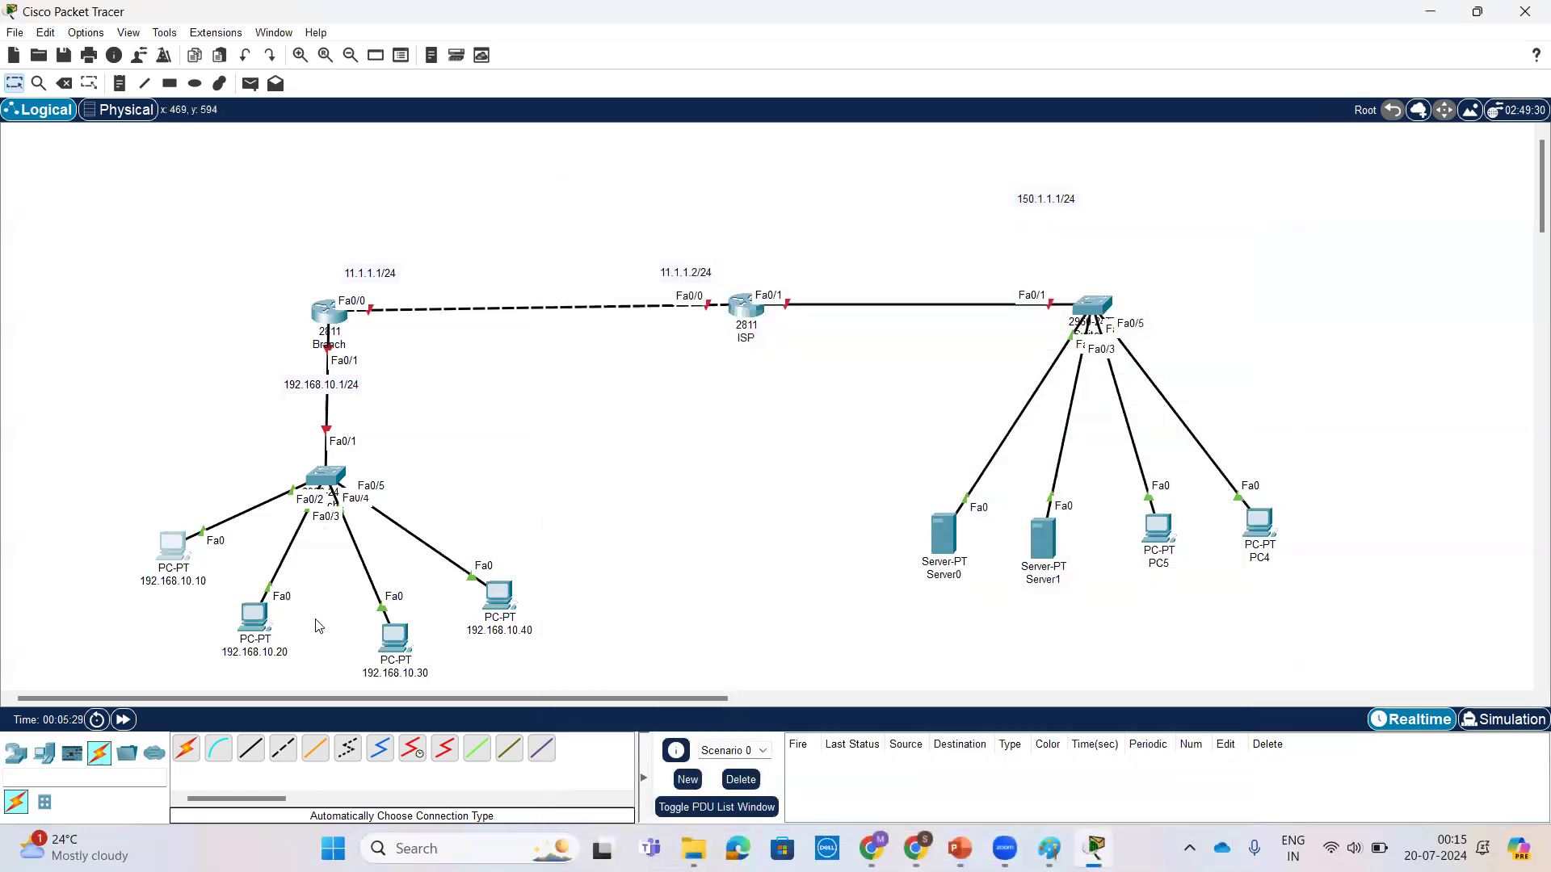
Step: Configure PC 192.168.10.20 with static IPv4 address 192.168.10.20, subnet mask 255.255.255.0 and default gateway 192.168.10.1
left_click(250, 618)
left_click(691, 158)
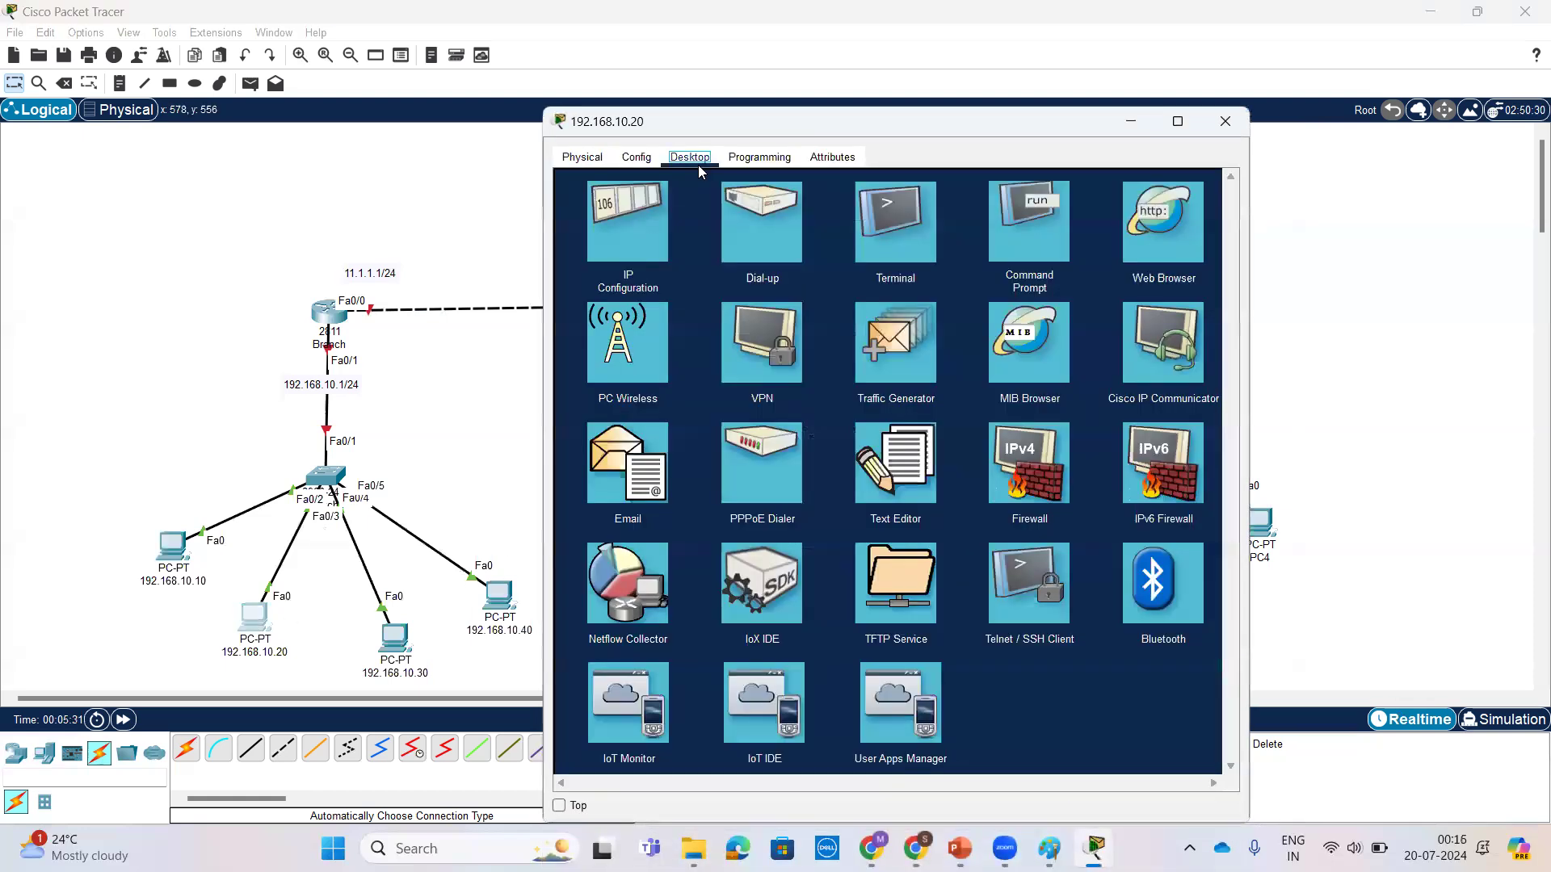
left_click(629, 242)
type("192.168.10.1")
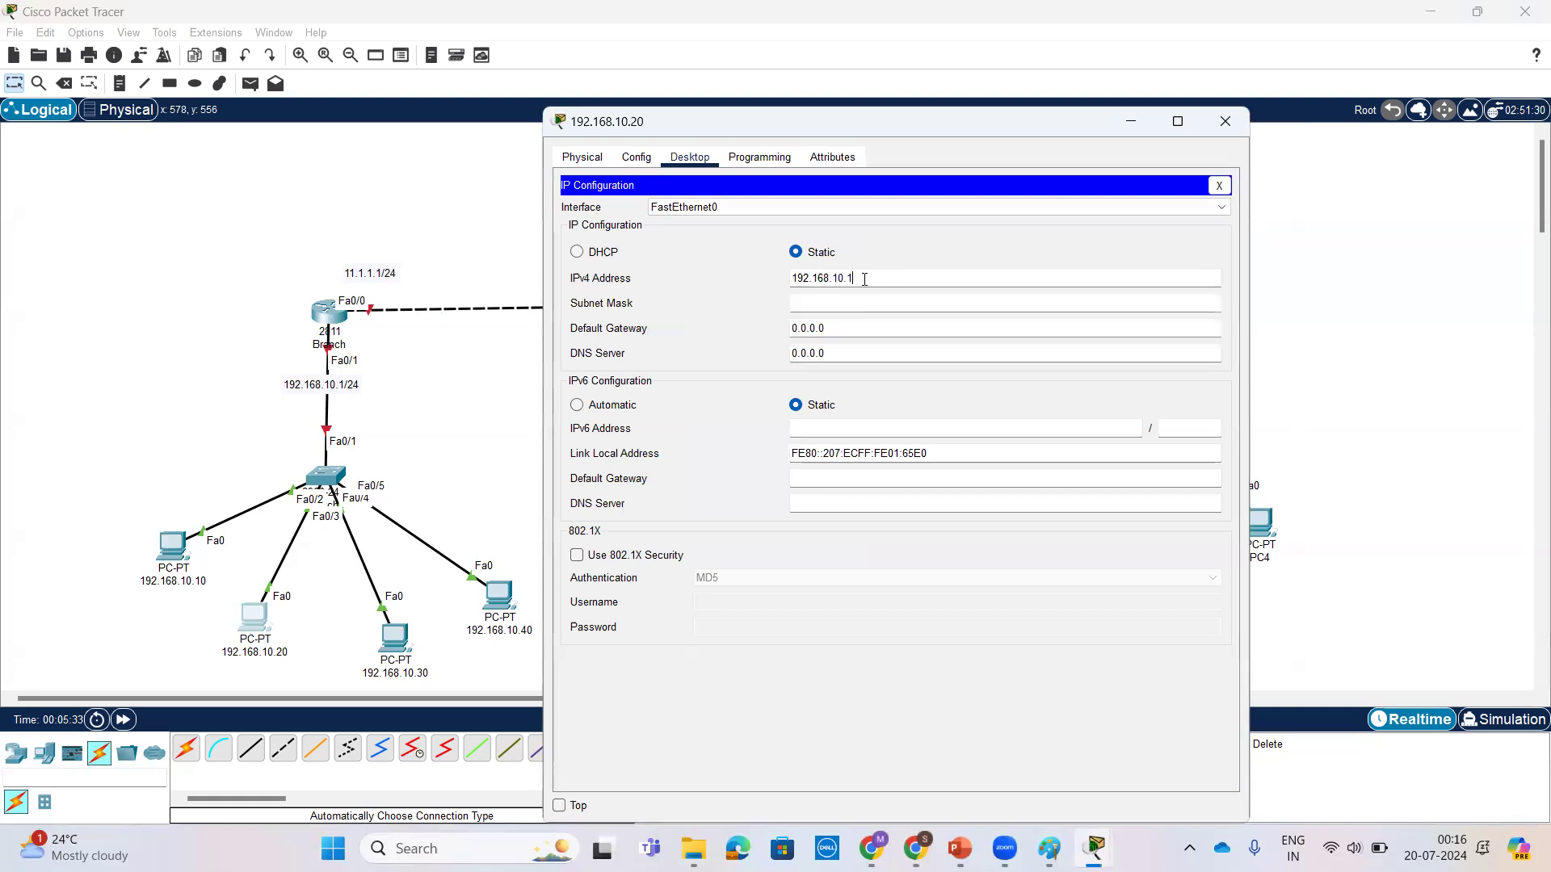
type("0")
left_click(892, 304)
key("Tab")
type("192.168.10.")
type("1")
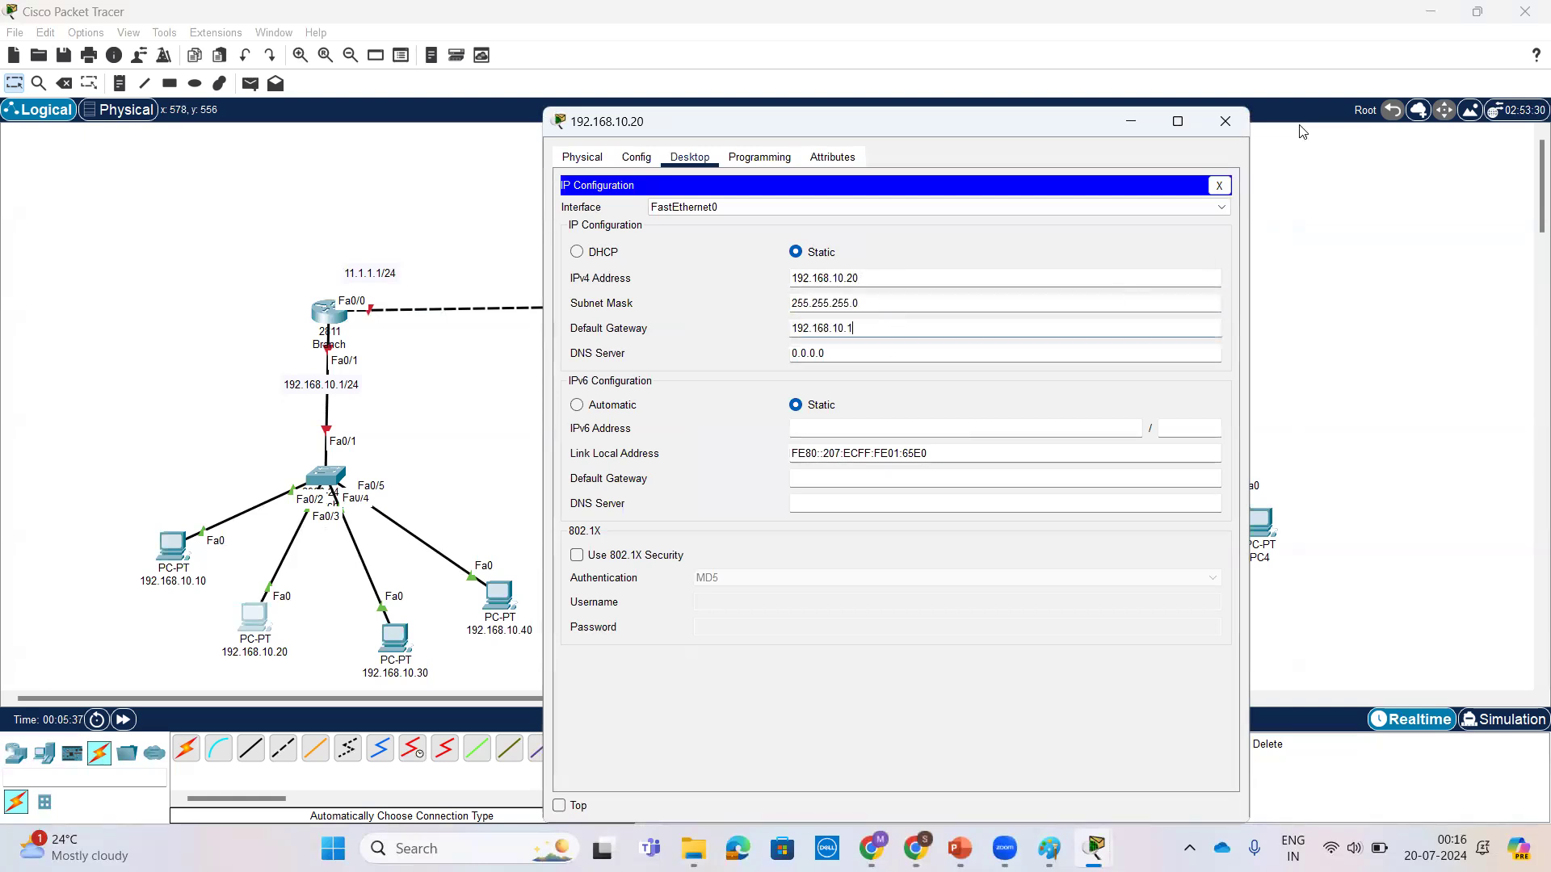
left_click(1225, 121)
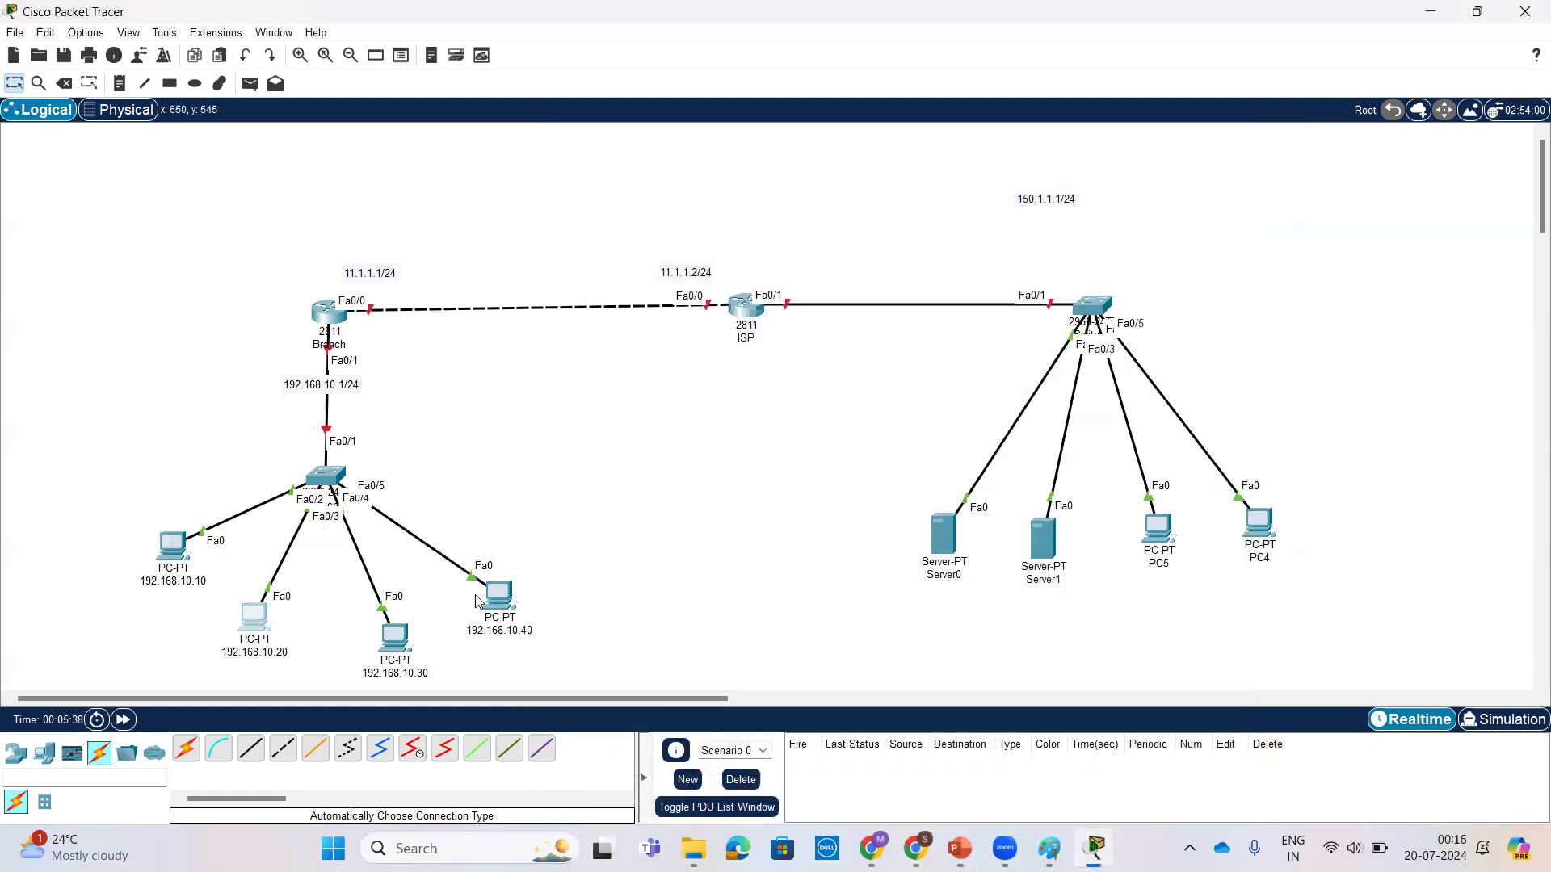
Step: Configure PC 192.168.10.30 with static IPv4 address 192.168.10.30, the default subnet mask and default gateway 192.168.10.1
left_click(393, 638)
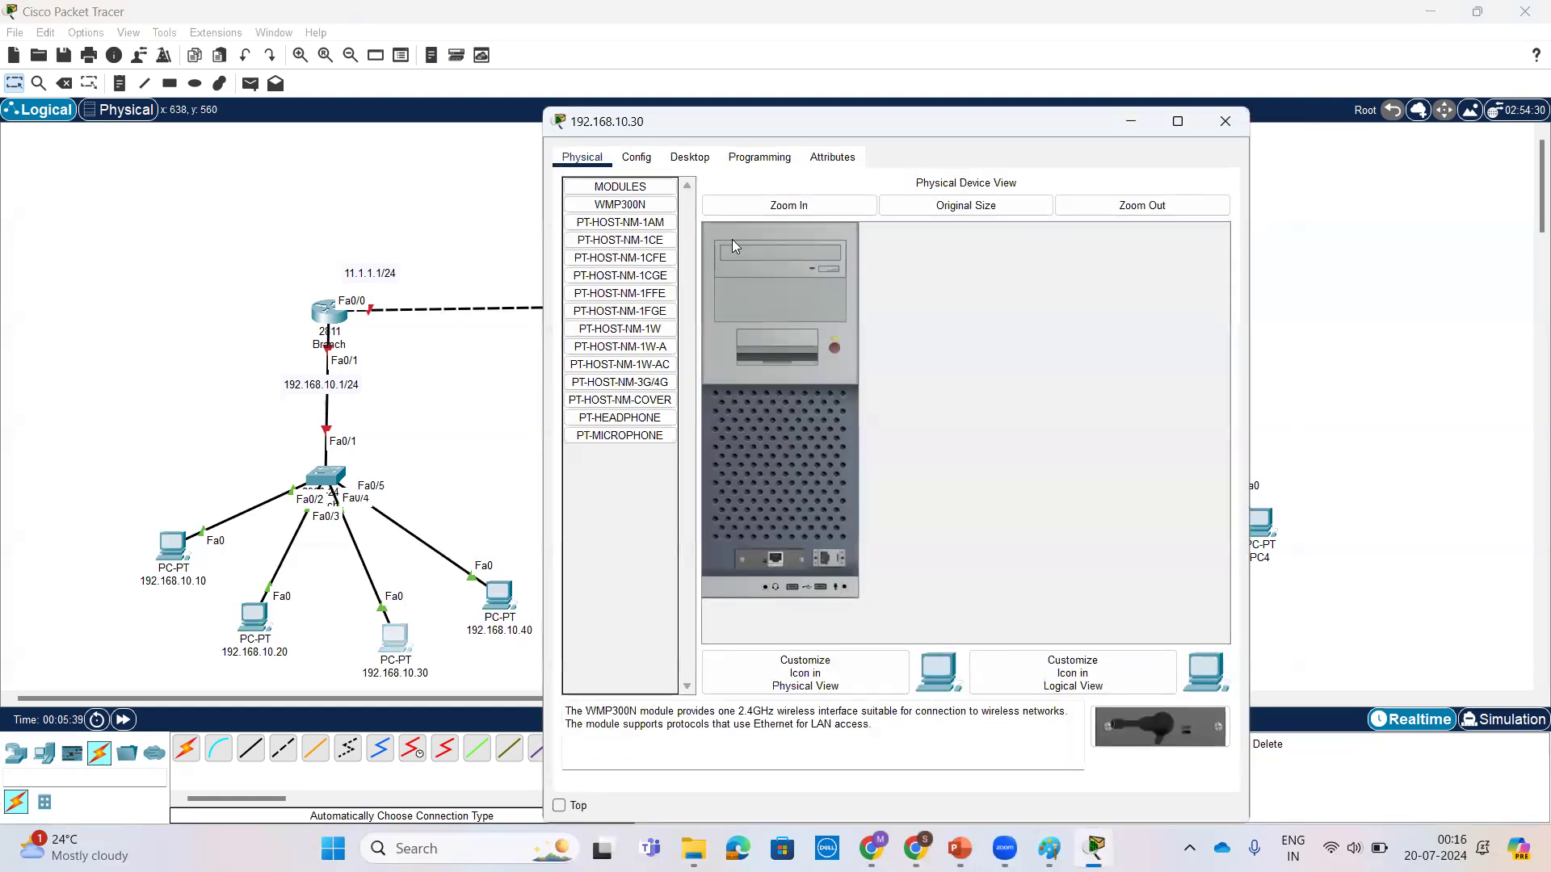
left_click(691, 159)
left_click(655, 255)
type("192.168.10.")
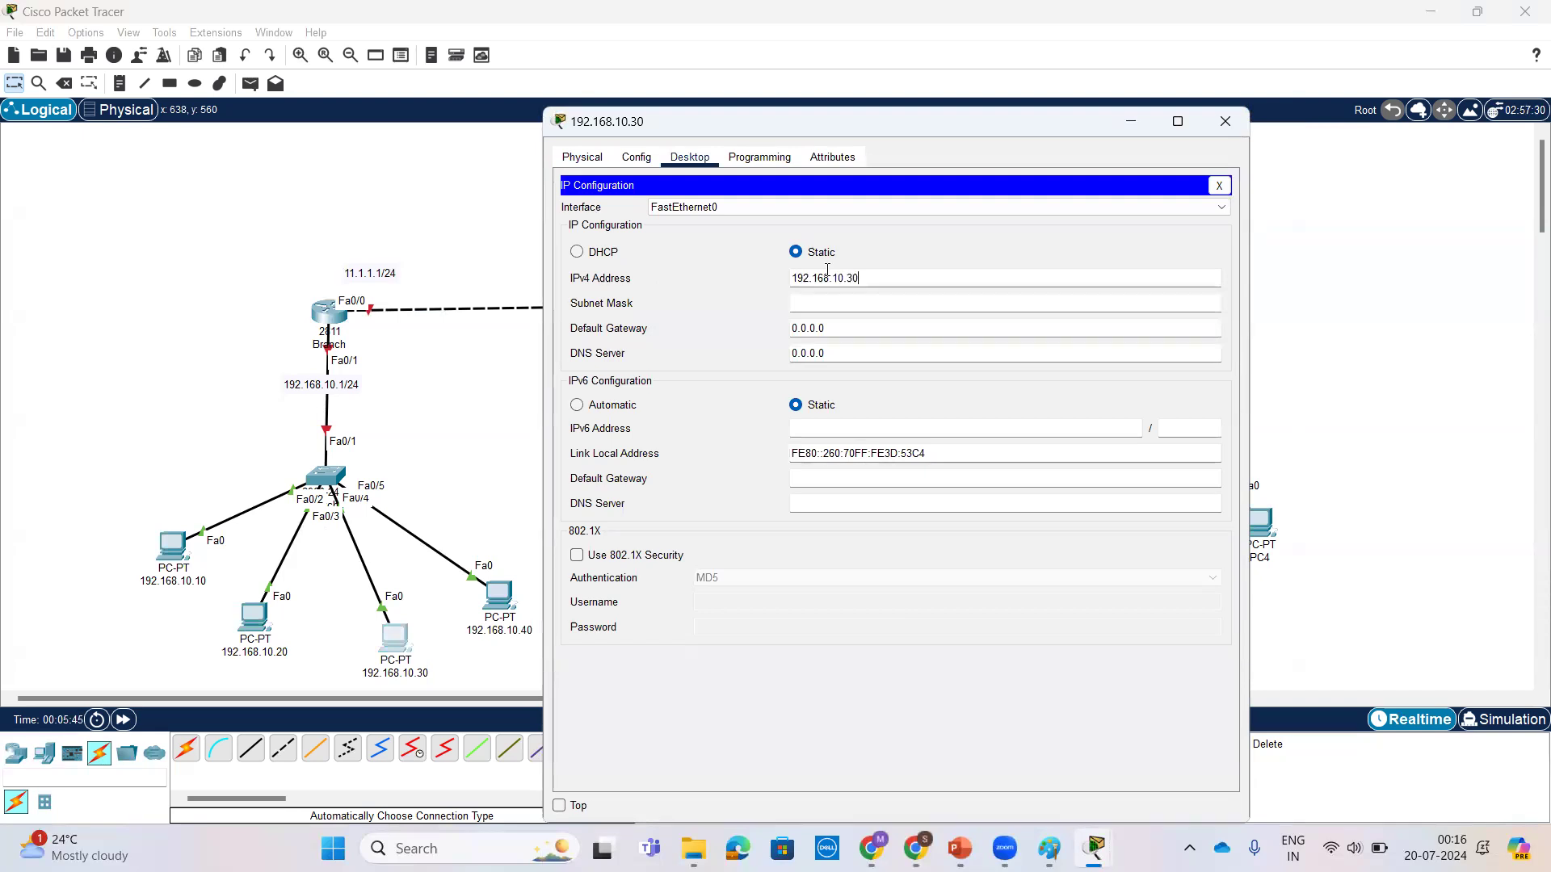
left_click(837, 305)
double_click(845, 328)
type("192.168.10.")
type("1")
left_click(1236, 127)
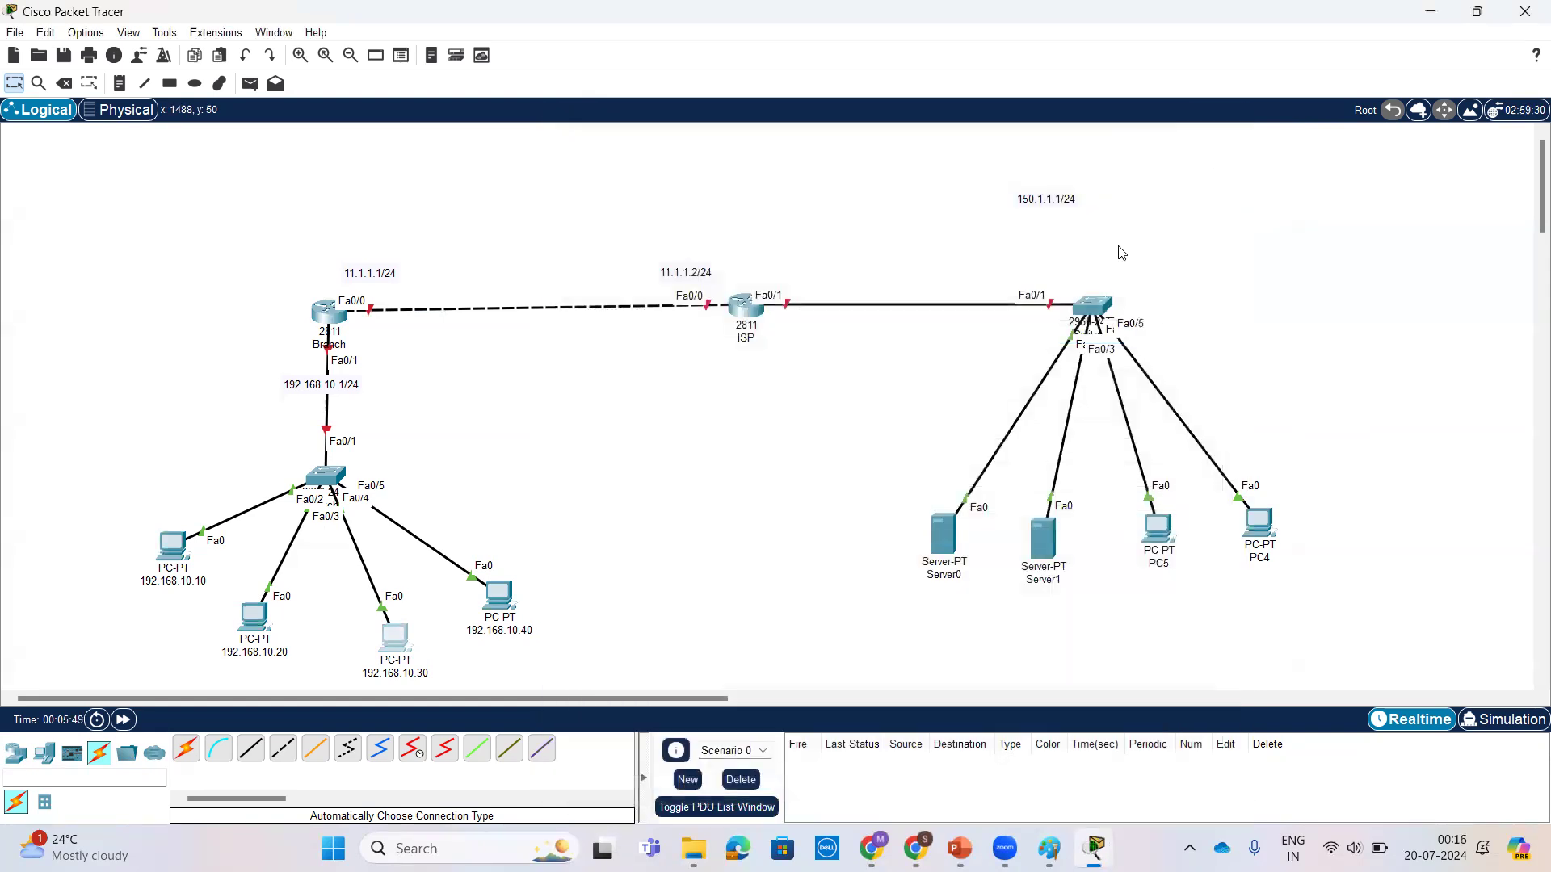
Step: Configure PC 192.168.10.40 with static IPv4 address 192.168.10.40, subnet mask 255.255.255.0 and default gateway 192.168.10.1
left_click(499, 595)
left_click_drag(922, 127, 1079, 143)
left_click(850, 173)
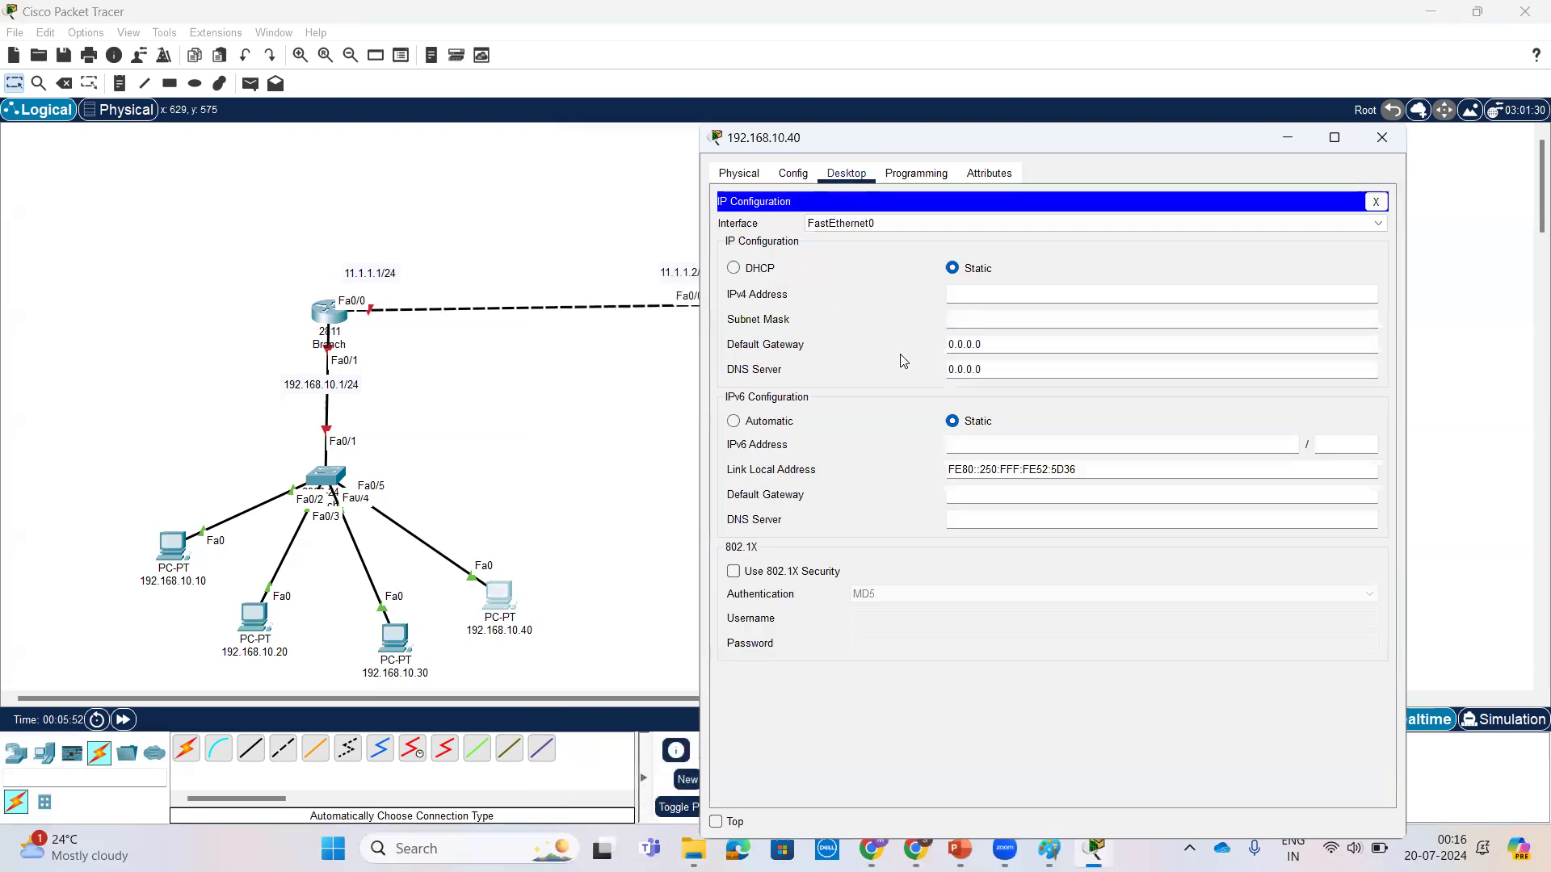
left_click(778, 260)
type("192.168.10.40")
left_click(1037, 319)
double_click(1003, 348)
type("192.168.10.1")
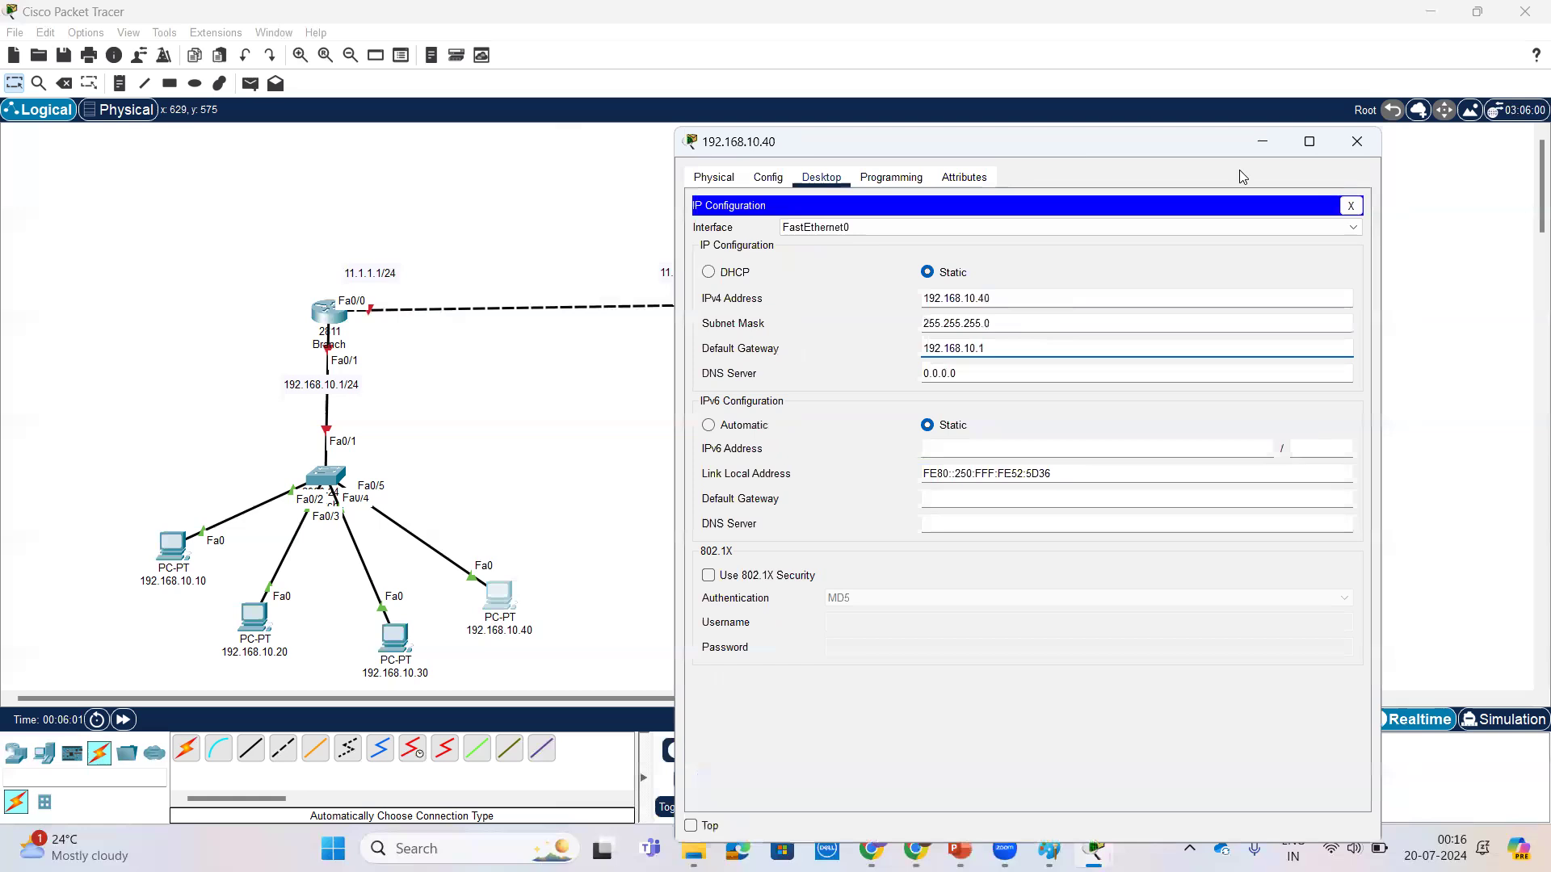
left_click(1382, 137)
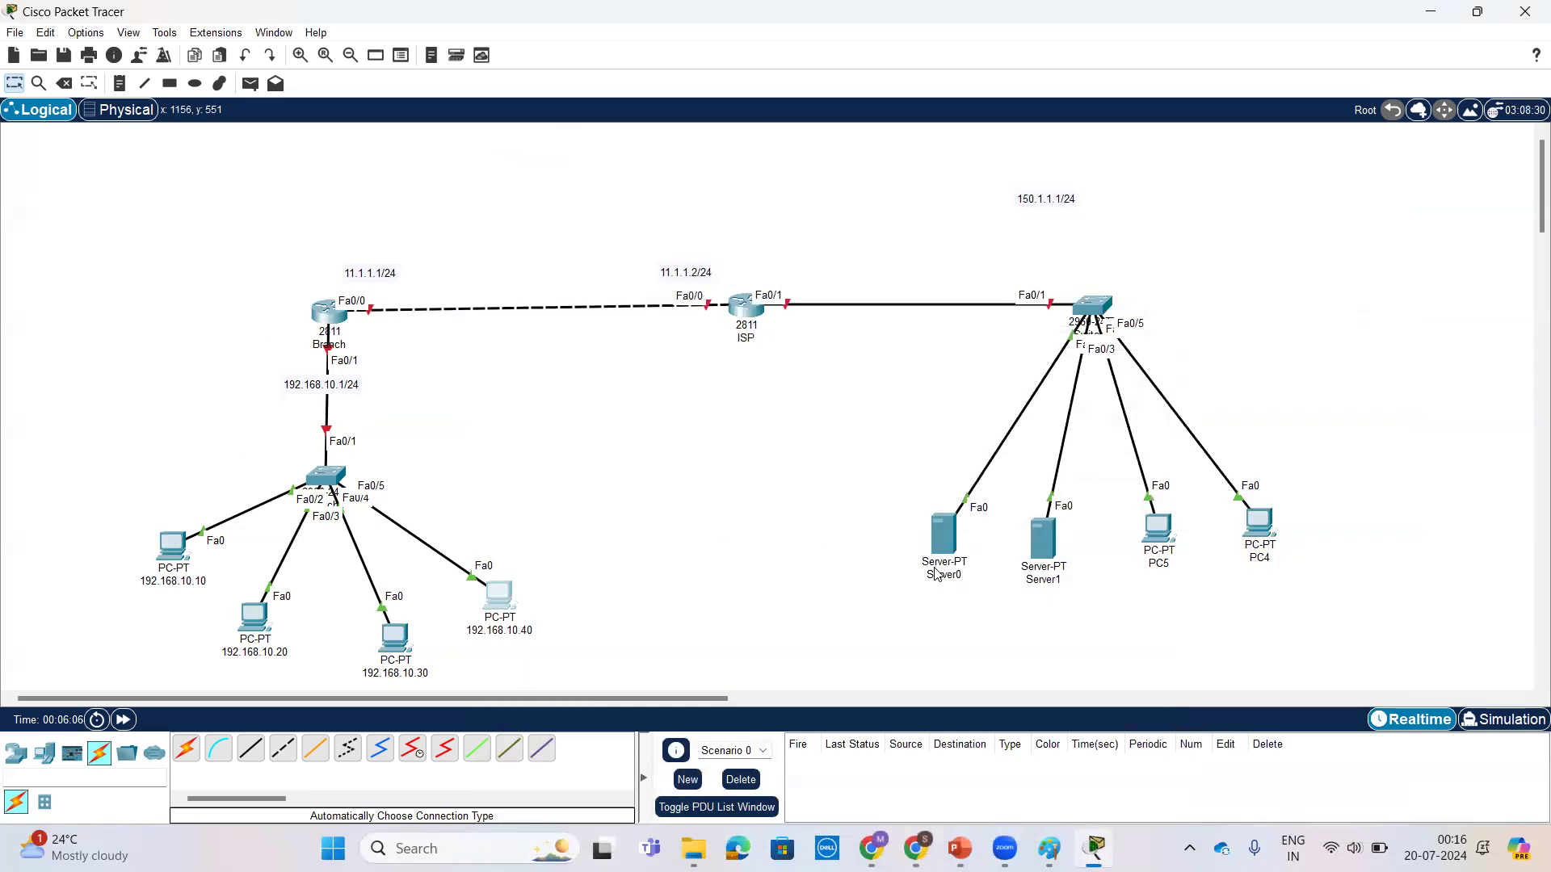
Step: Place the 150.1.1.1/24 label beside the ISP router's Fa0/1 interface
left_click_drag(1037, 212, 812, 280)
left_click(895, 368)
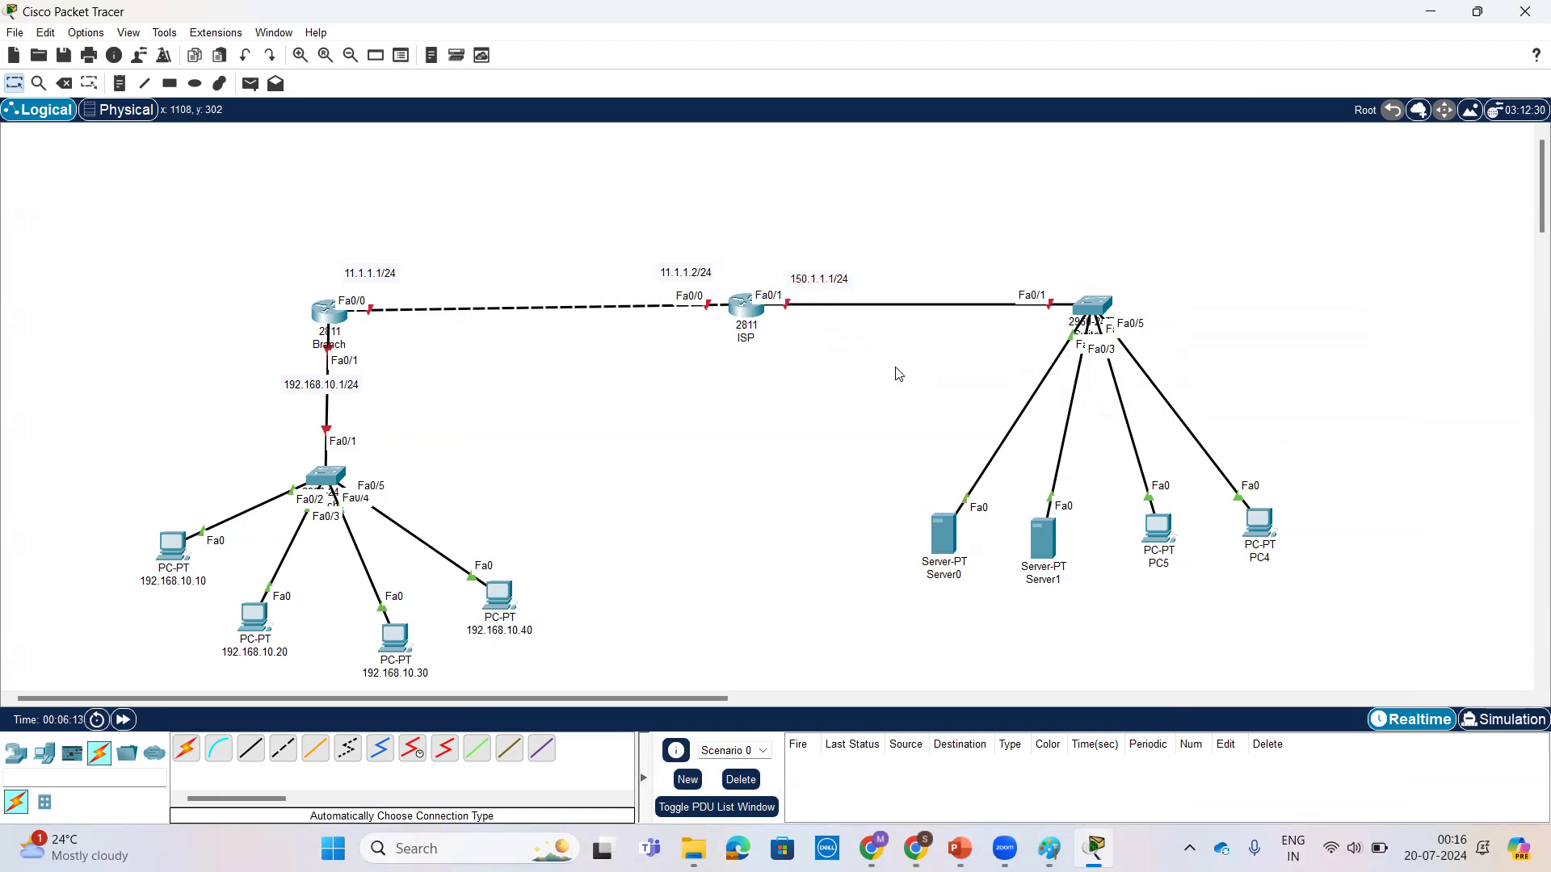
Step: Nudge the 150.1.1.1/24 label slightly along the link beside the ISP router's Fa0/1 interface
left_click_drag(822, 279, 831, 280)
left_click(997, 380)
Step: Open Server0's IP configuration and assign the static IPv4 address 150.1.1.10
left_click(939, 543)
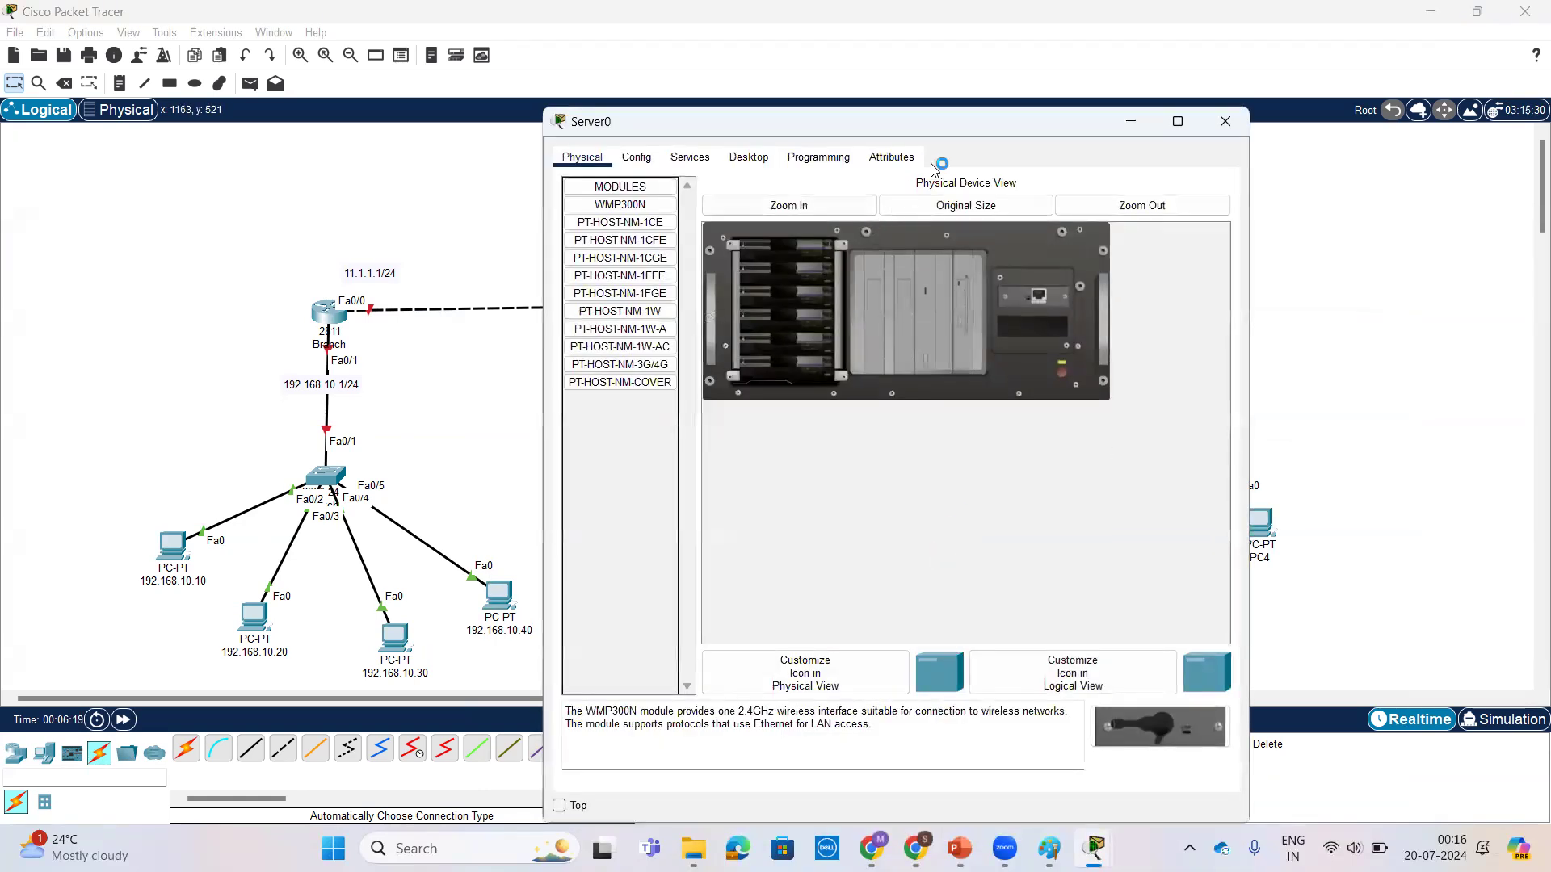
left_click_drag(865, 134, 506, 133)
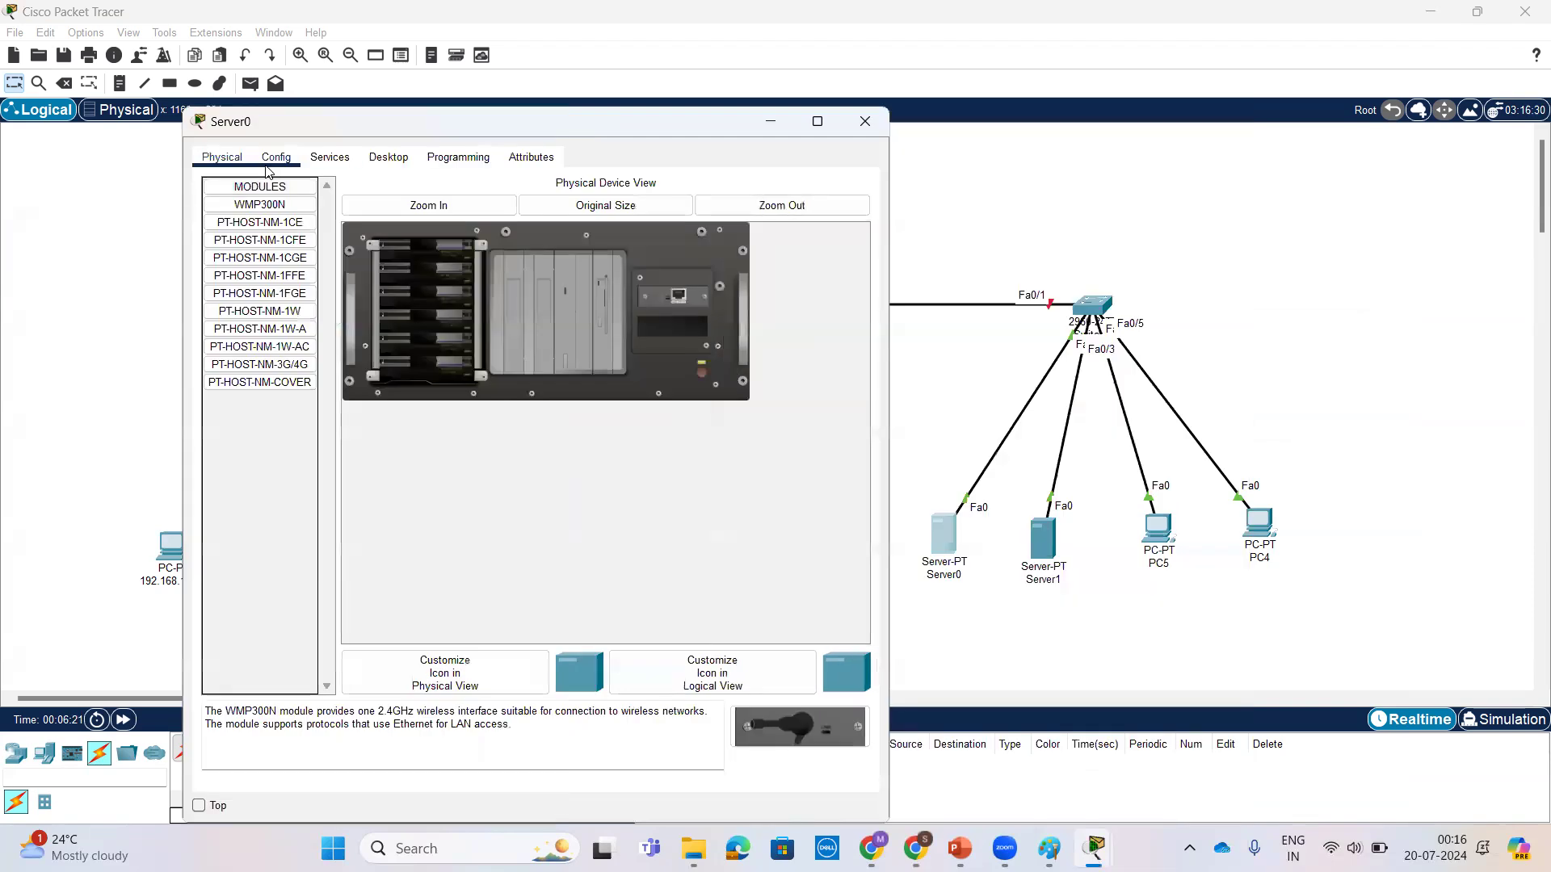
left_click(690, 158)
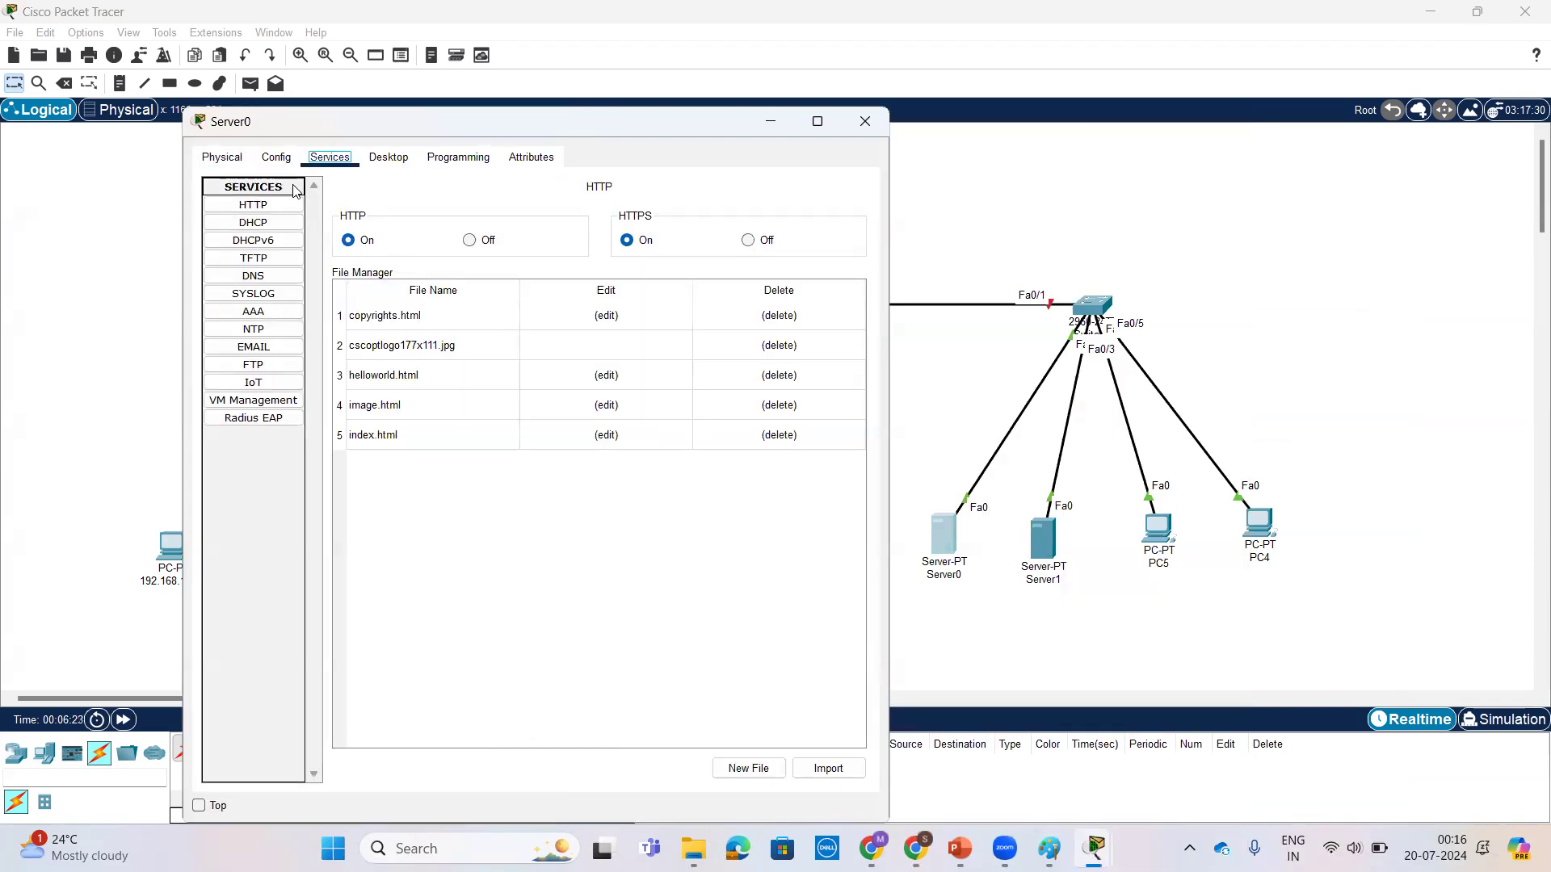
left_click(274, 158)
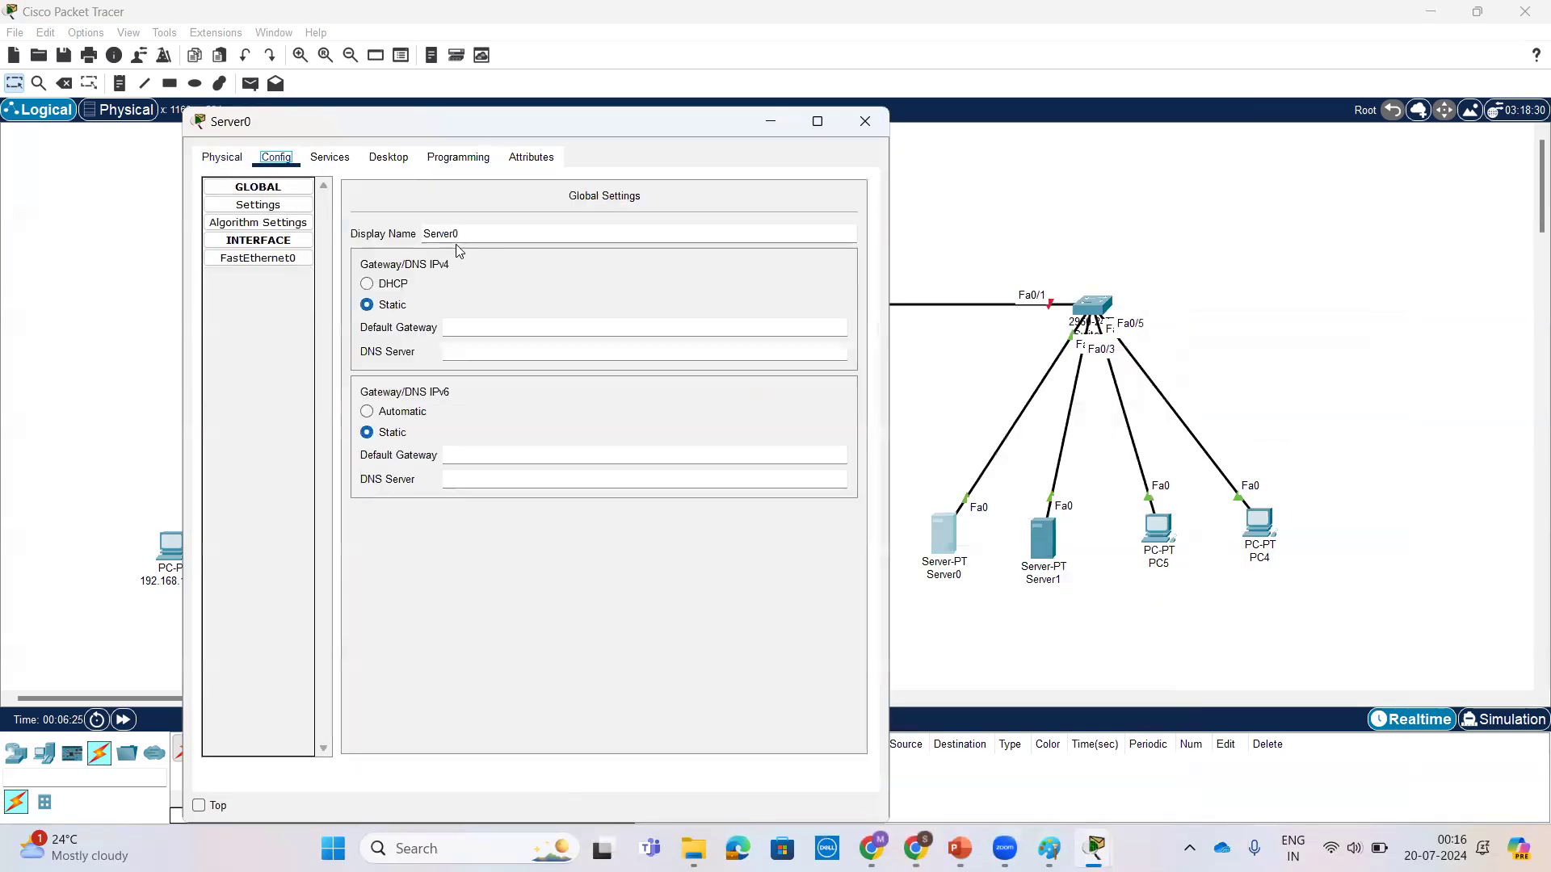
left_click(389, 159)
left_click(261, 243)
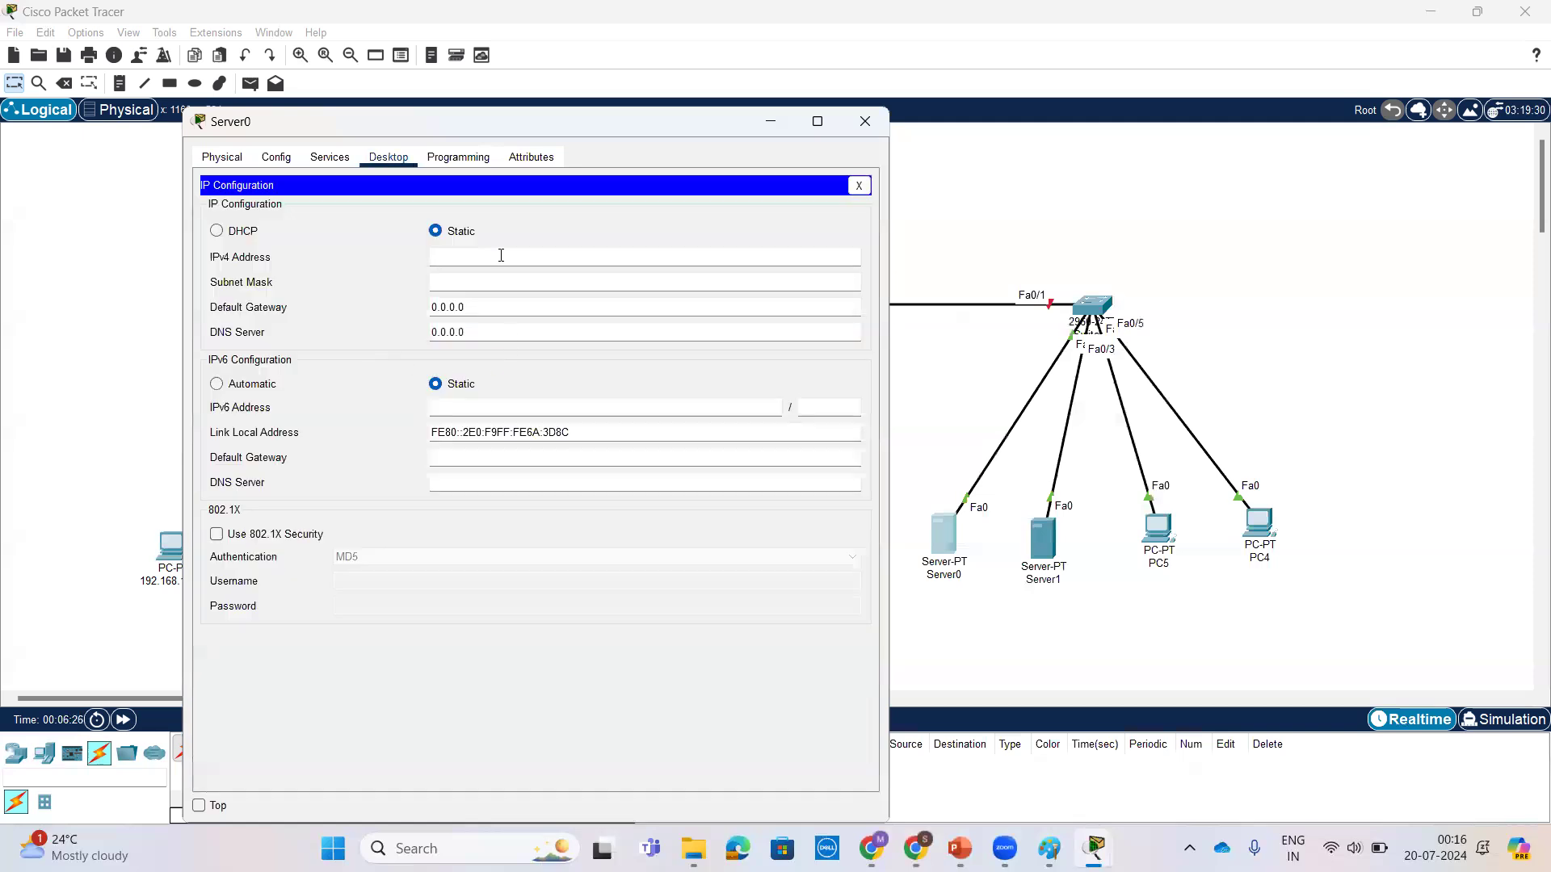
left_click(496, 249)
type("150.1.1.10")
Step: Set Server0's subnet mask to 255.255.255.0 and default gateway to 150.1.1.1, copy its IPv4 address, and close its window
left_click(502, 281)
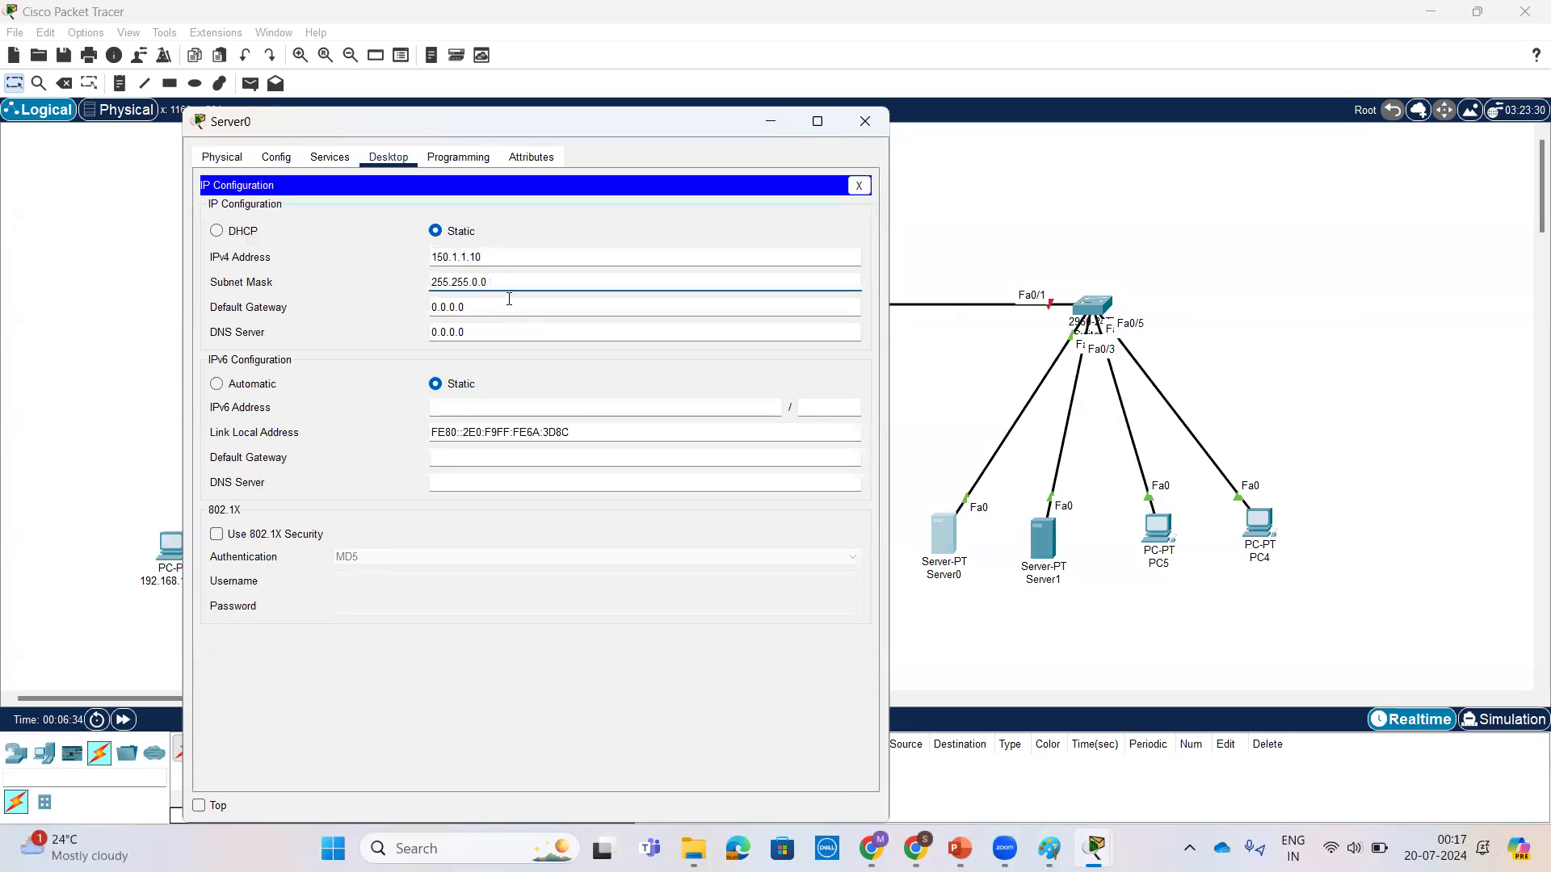
key("Left")
key("Left")
key("BackSpace")
type("255")
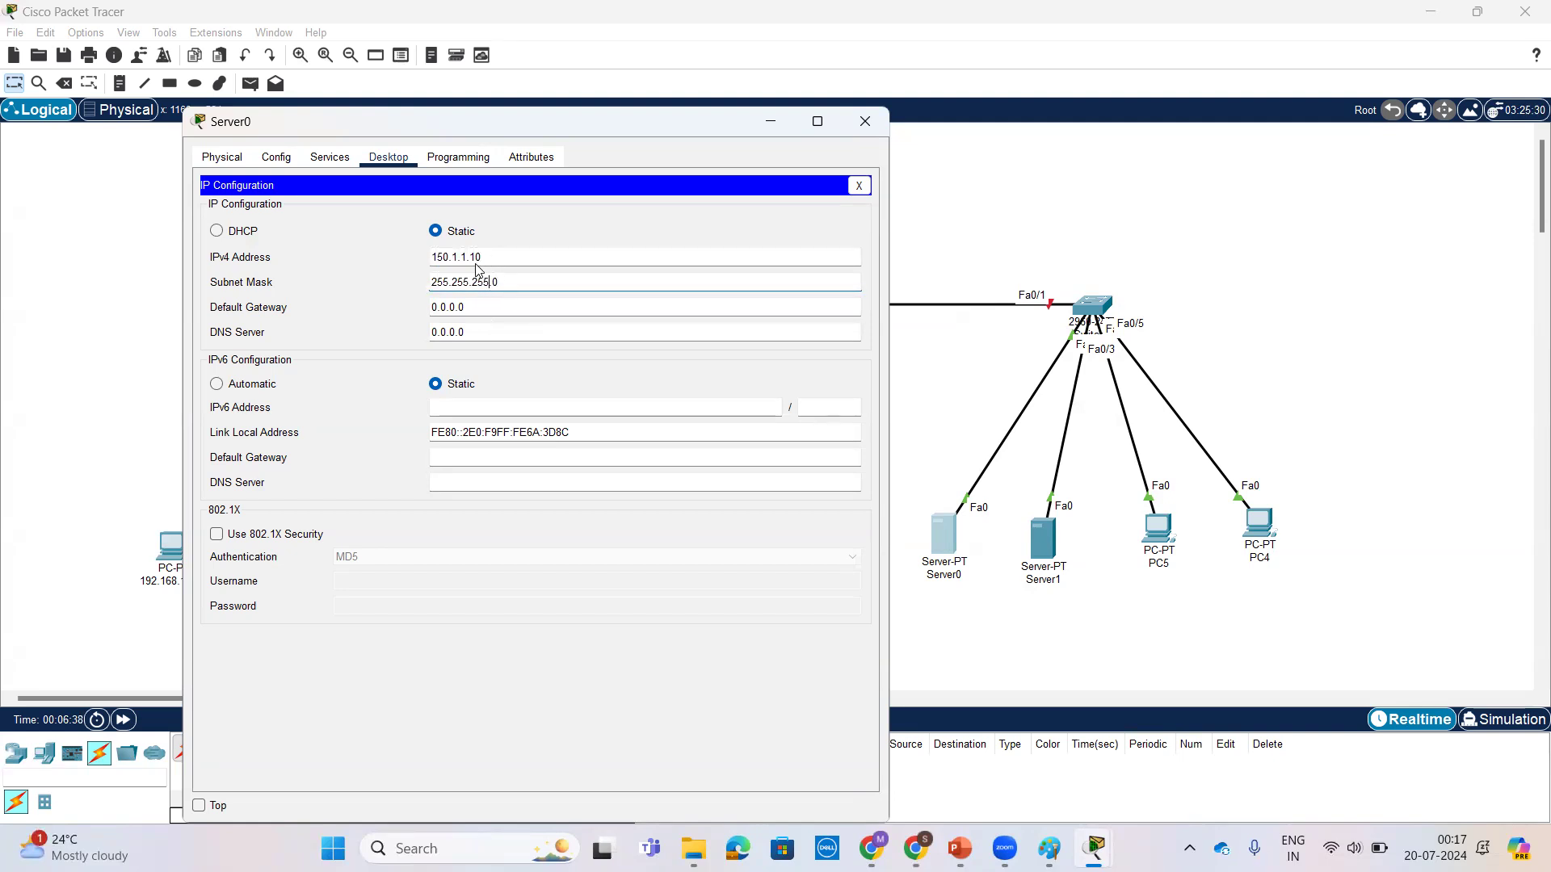
left_click_drag(478, 257, 397, 264)
key("ctrl+c")
triple_click(537, 307)
type("150.1.1.1")
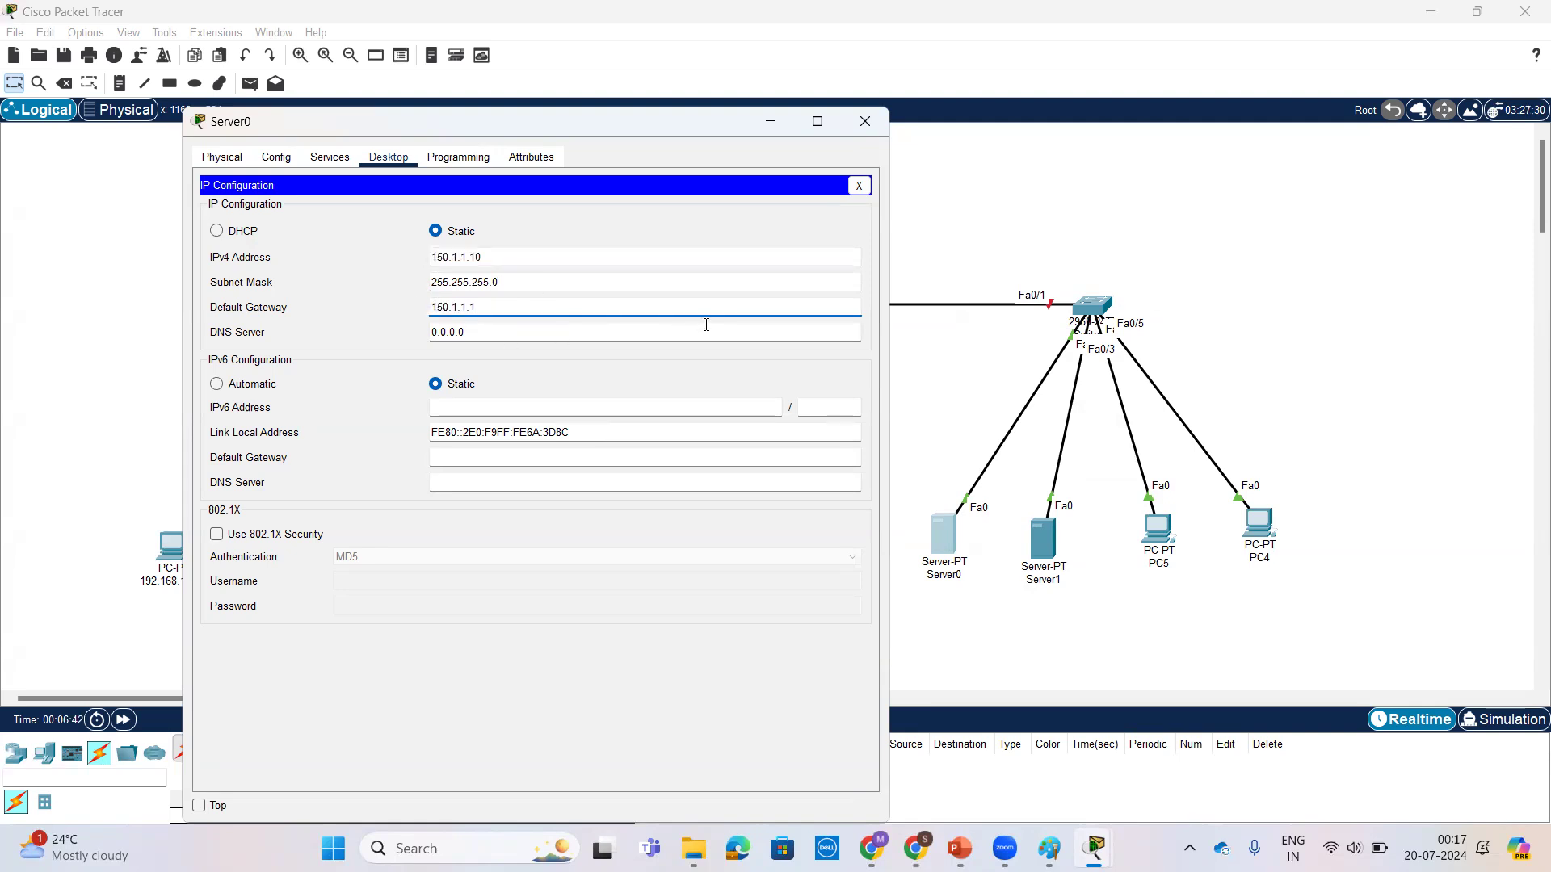
left_click(864, 121)
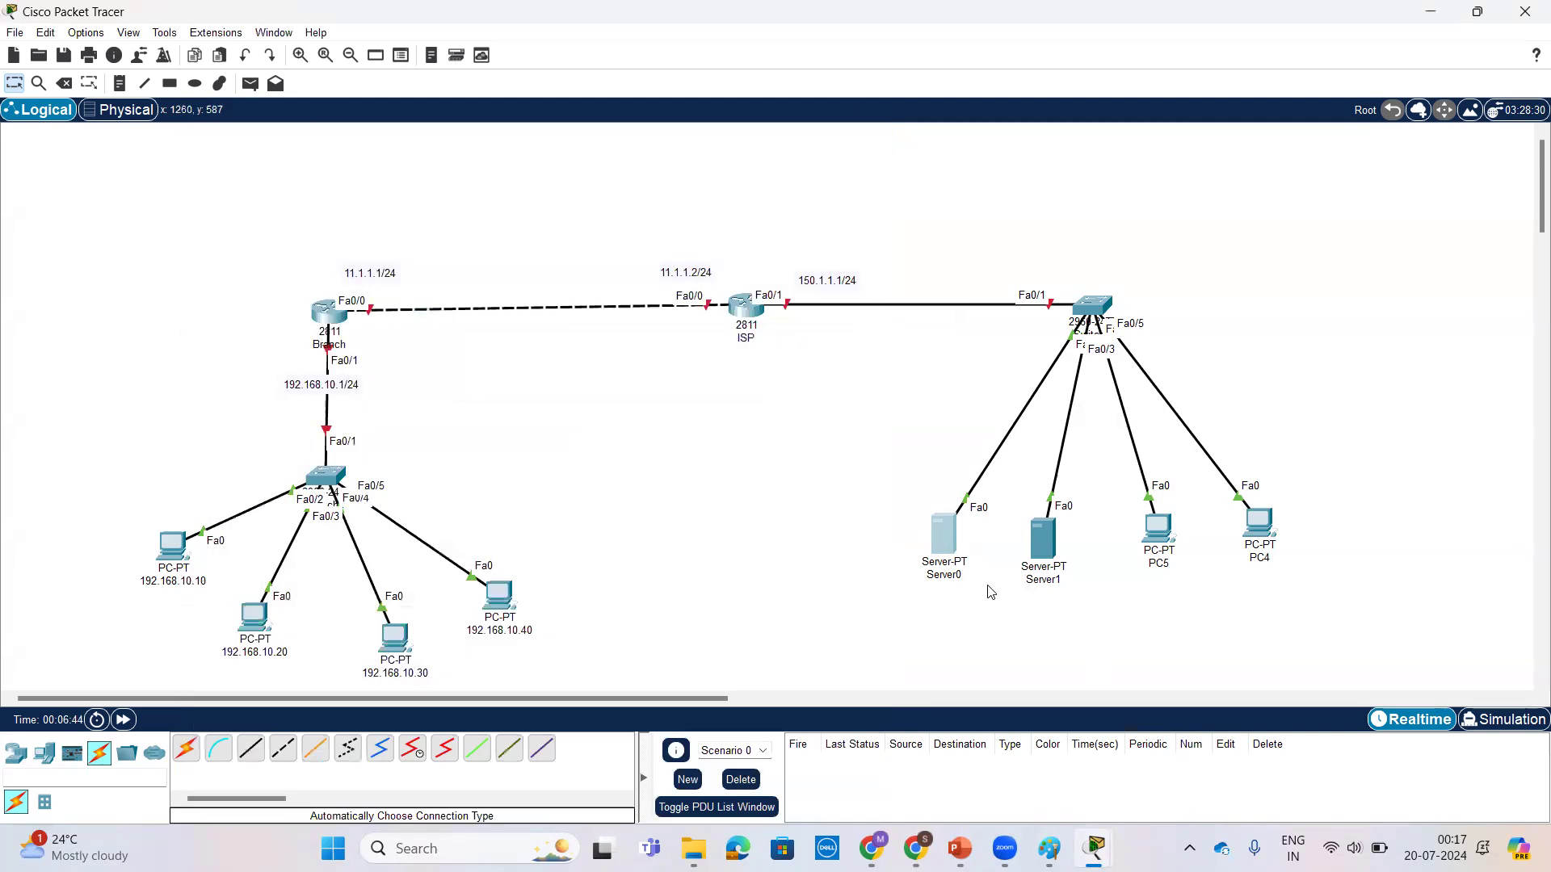
Step: Rename Server0 on the topology as 150.1.1.10
left_click(961, 575)
key("ctrl+v")
left_click(983, 638)
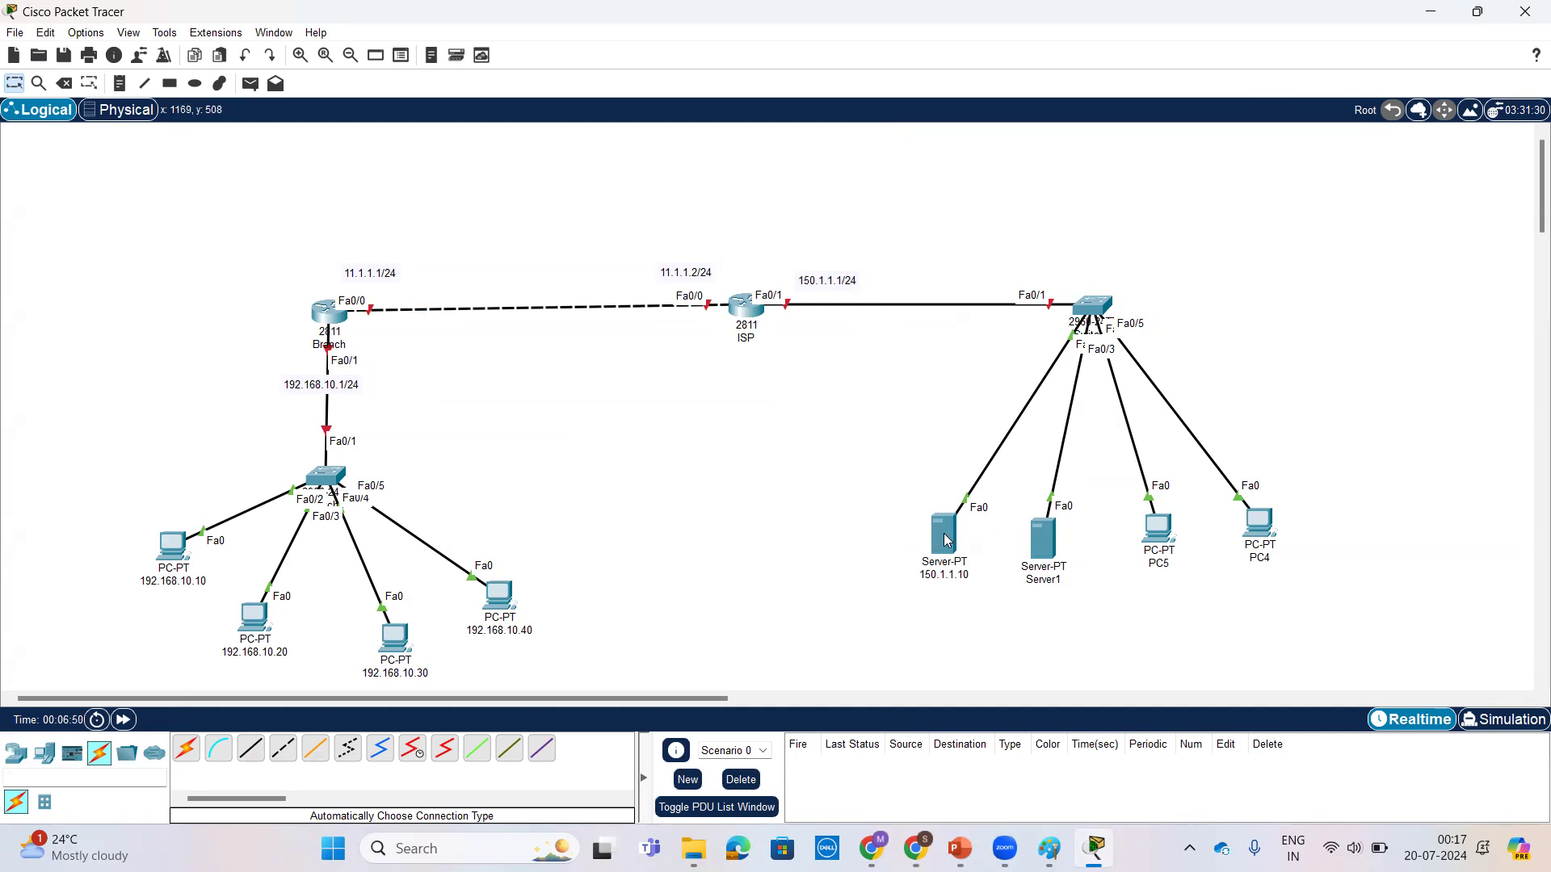
Step: Open Server1's IP configuration and assign the static IPv4 address 150.1.1.20
left_click(1040, 535)
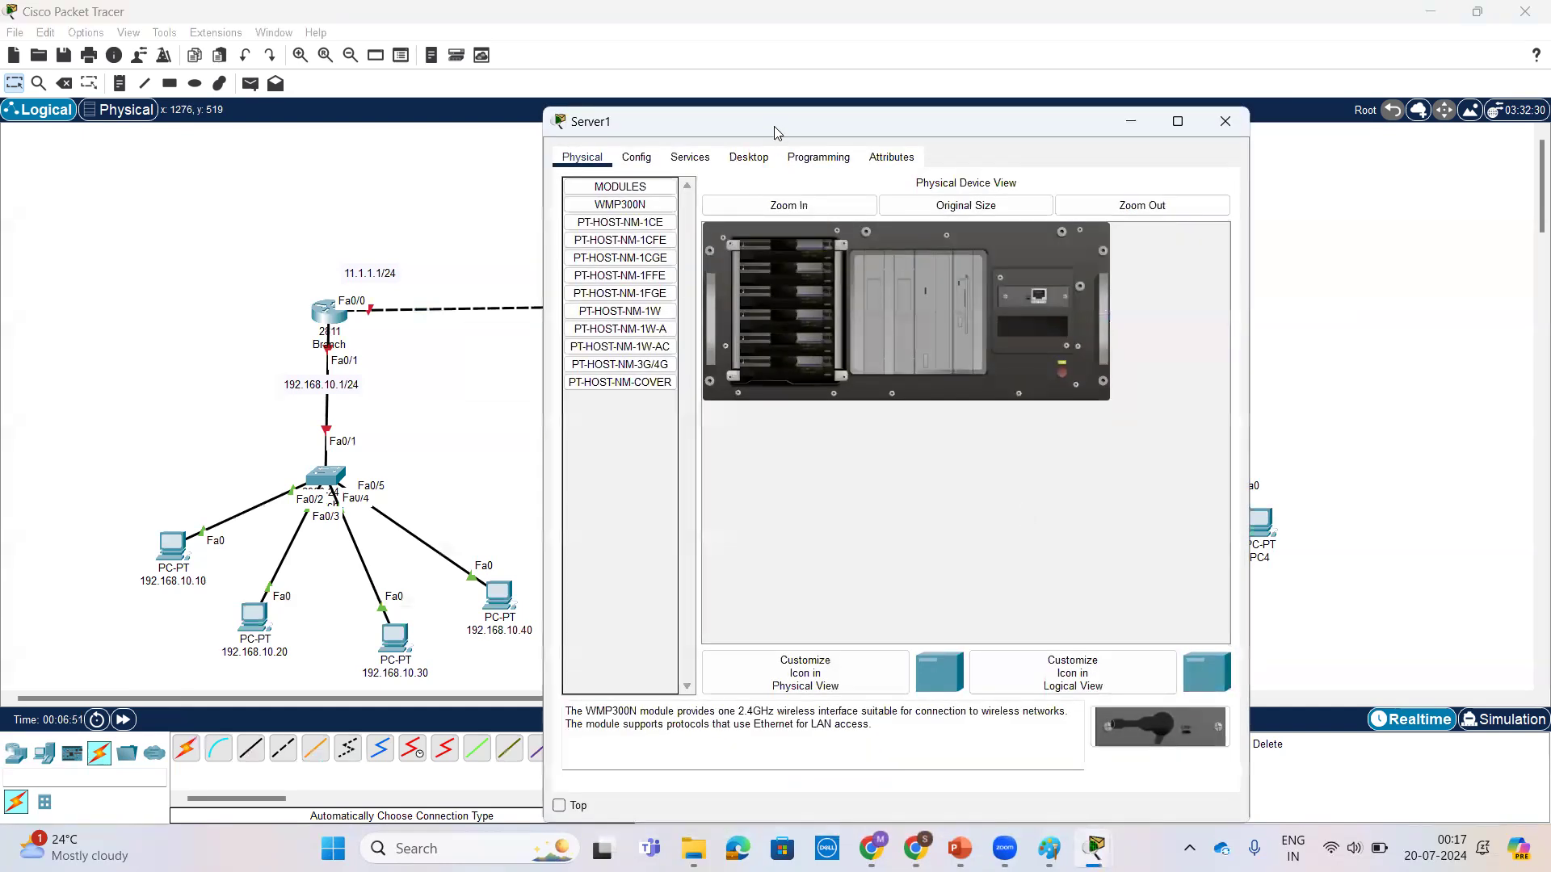
left_click_drag(764, 126, 376, 103)
left_click(314, 134)
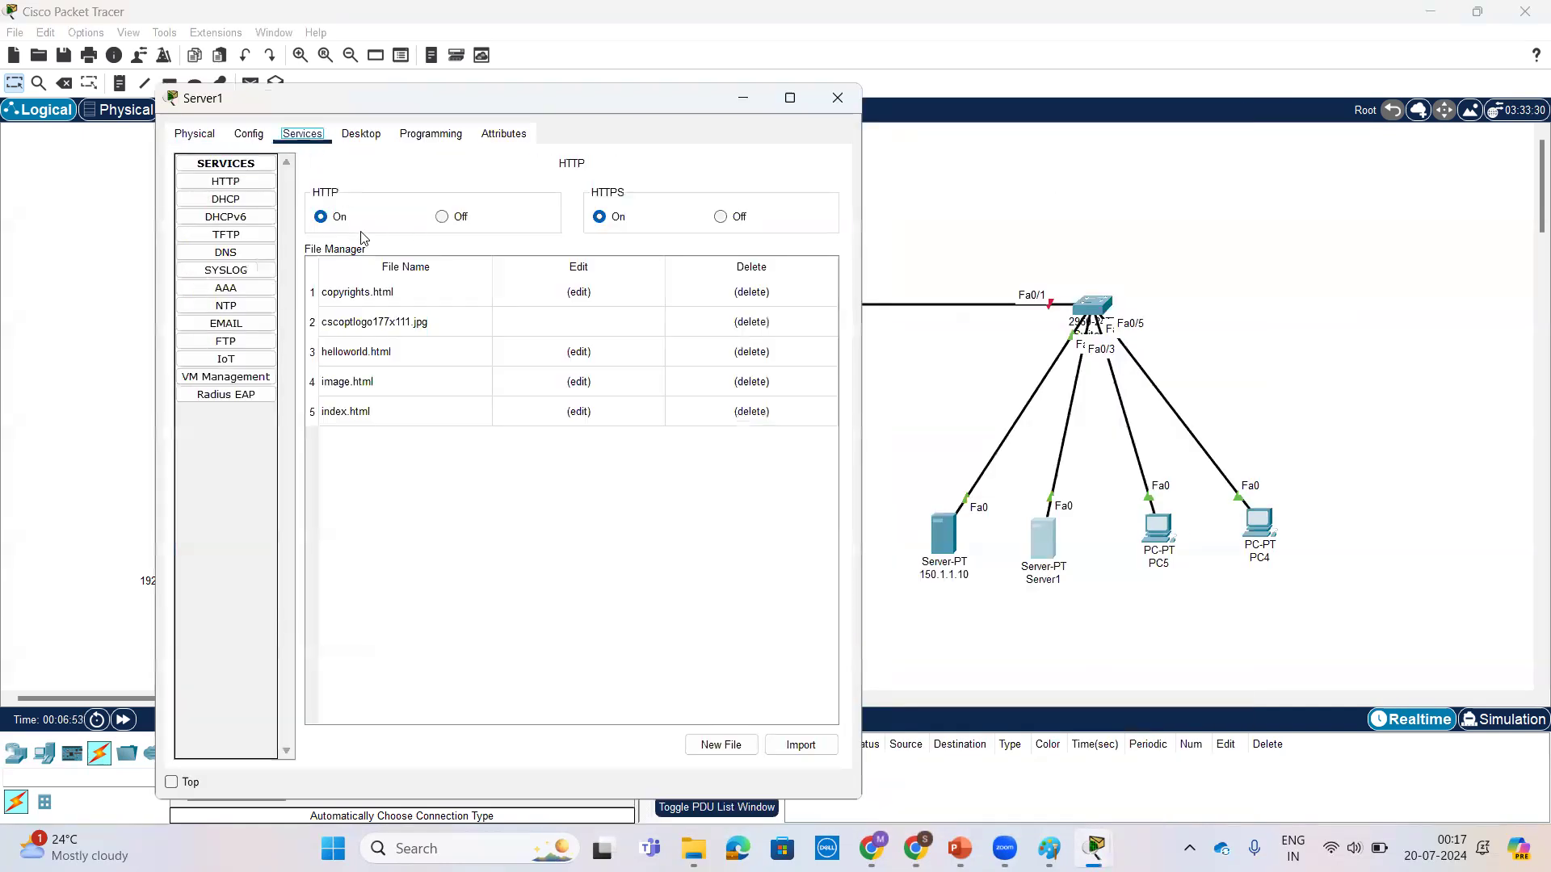
left_click(360, 133)
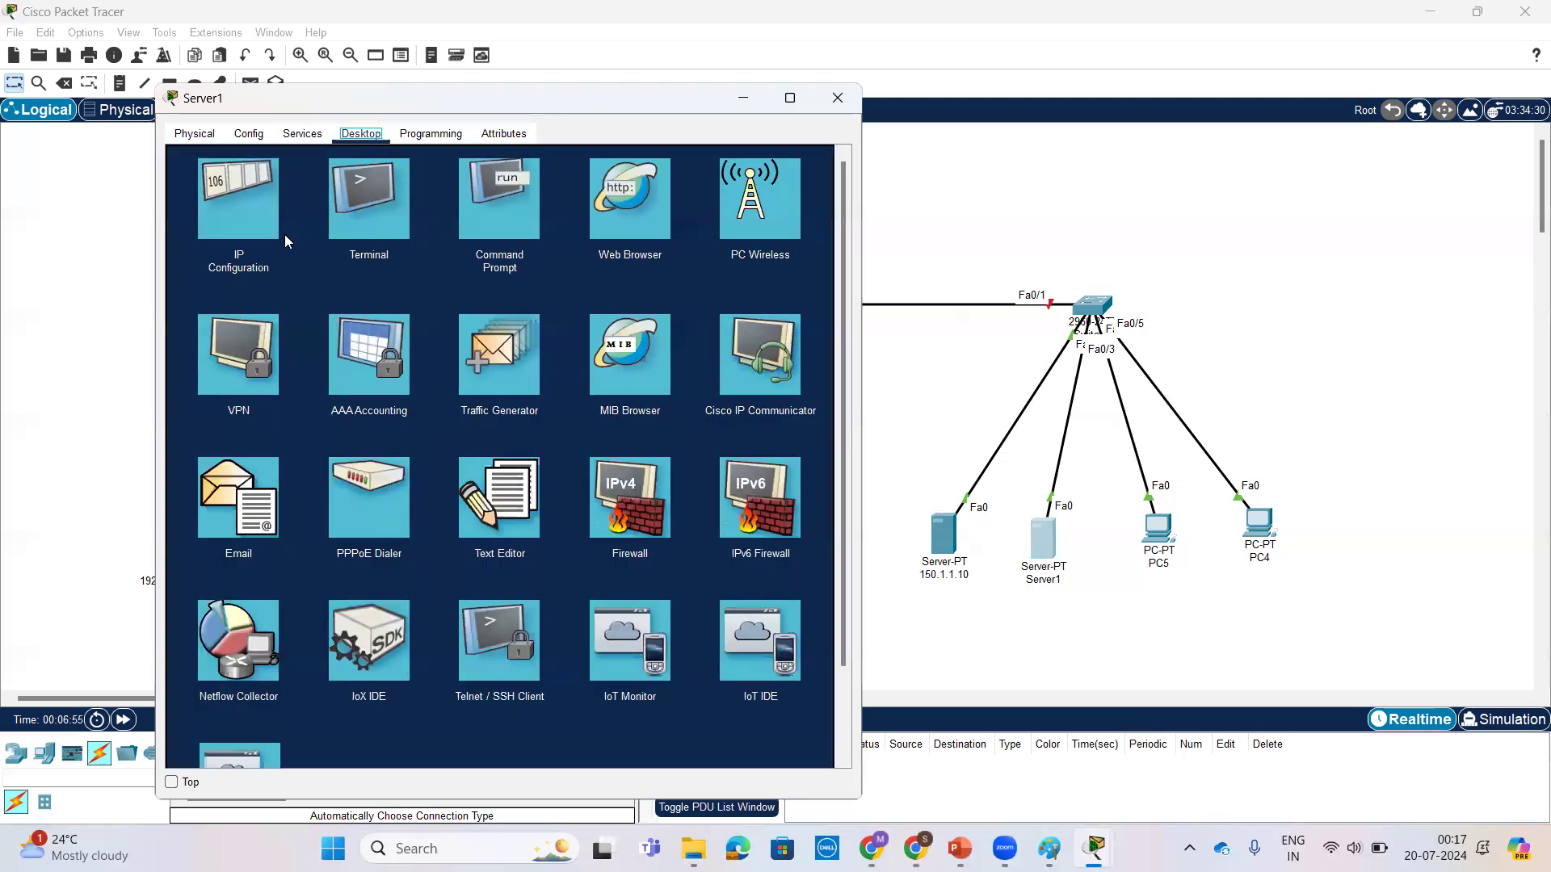
left_click(239, 206)
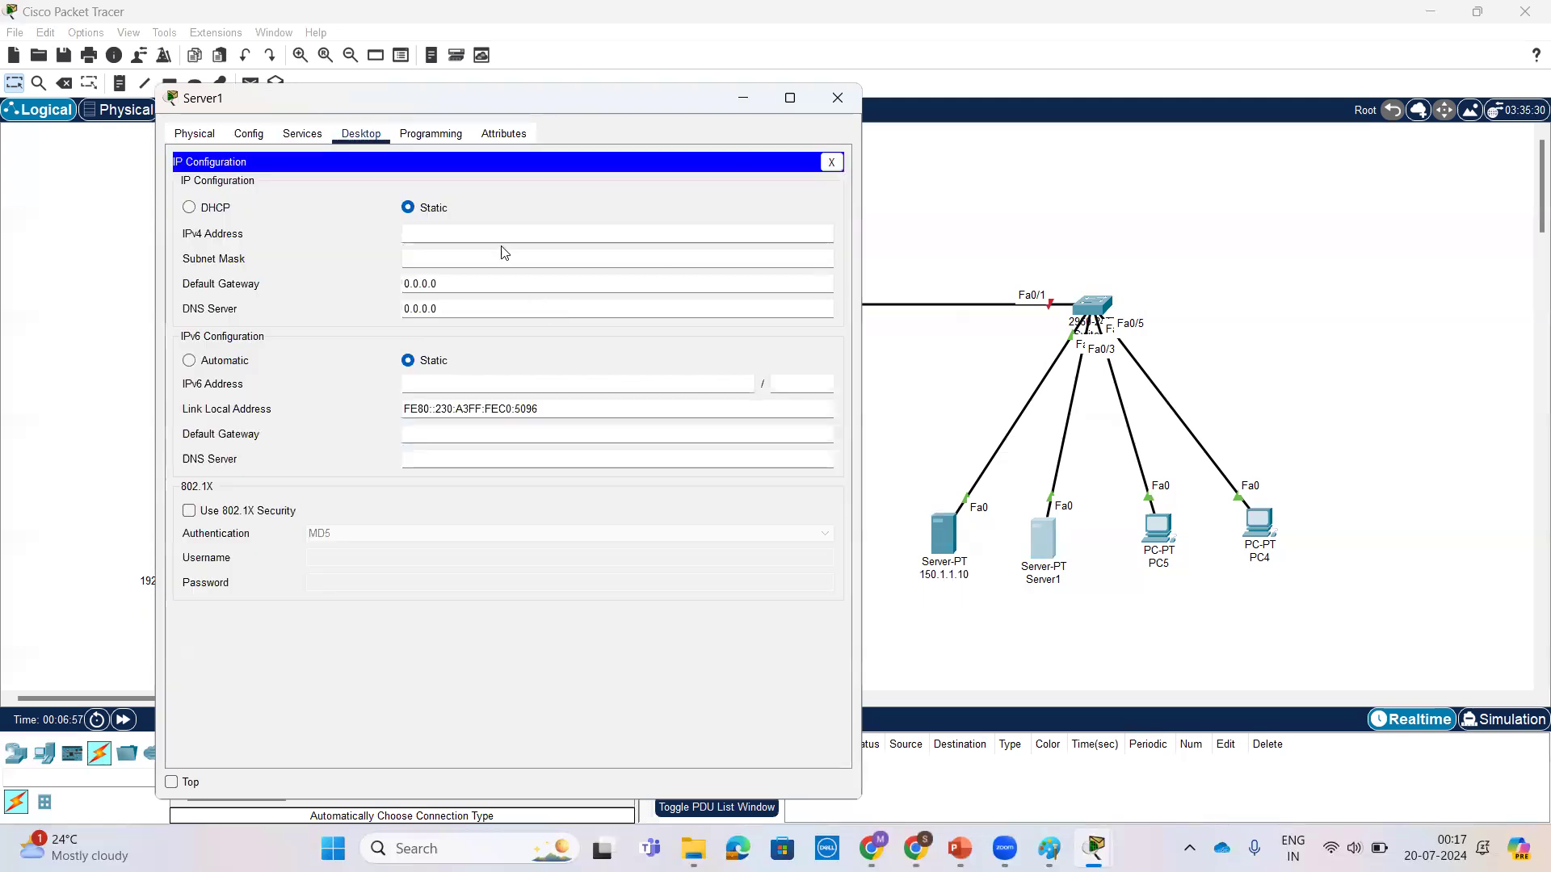
key("BackSpace")
key("BackSpace")
type("20")
Step: Give Server1 the default subnet mask and default gateway 150.1.1.1, and close its window
left_click(501, 257)
triple_click(497, 282)
type("150.1.1.1")
left_click(837, 98)
Step: Rename Server1 on the topology as 150.1.1.20
left_click(1051, 580)
key("ctrl+a")
key("ctrl+v")
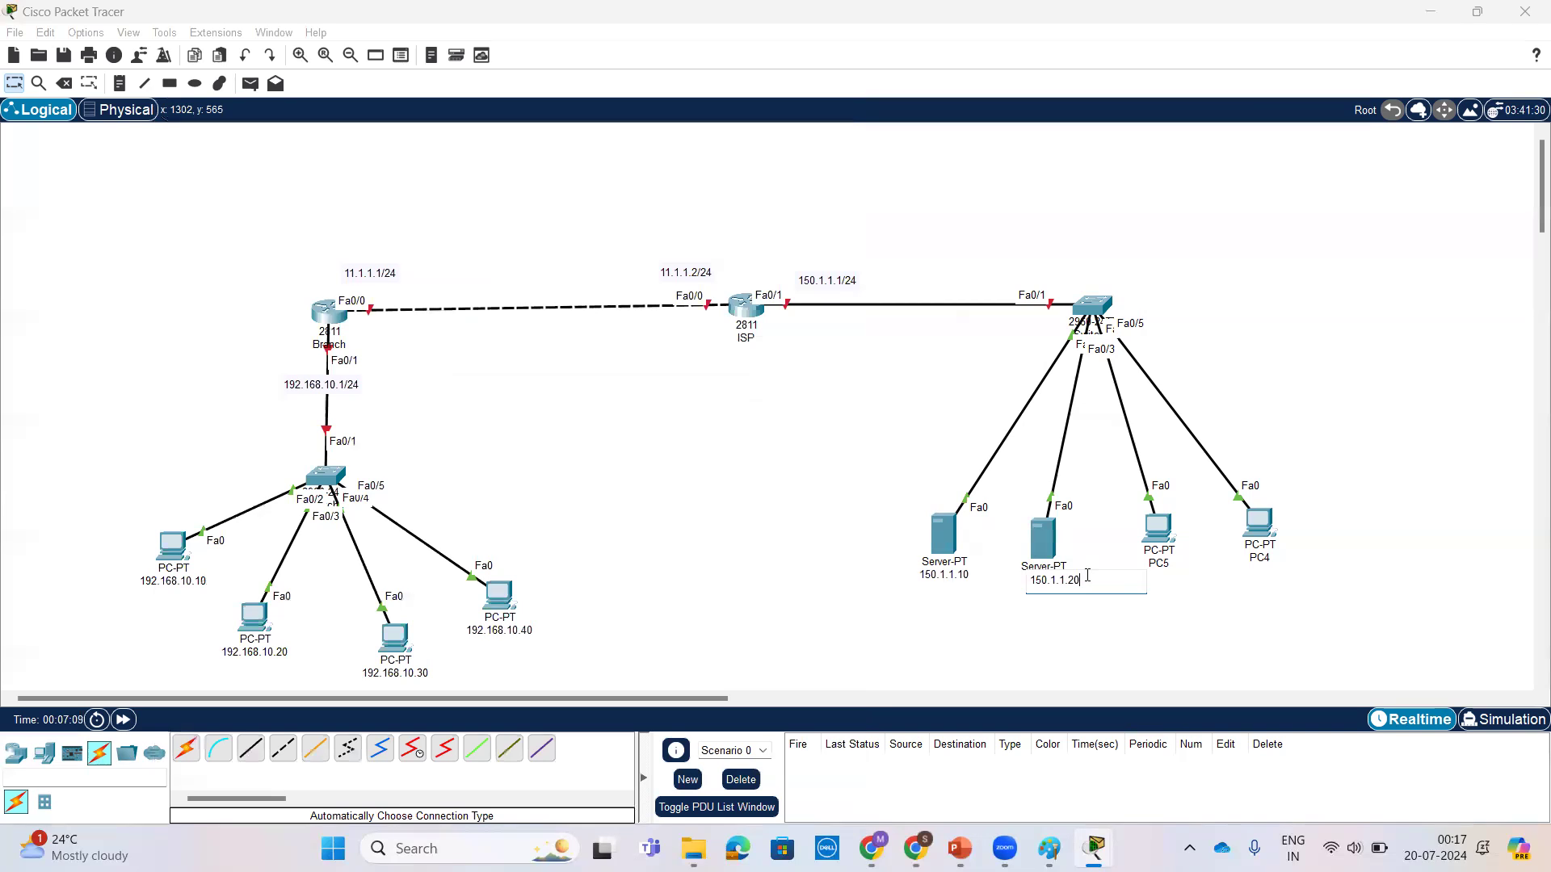
key("Return")
Step: Rename PC5 on the topology as 150.1.1.30
left_click(1156, 565)
key("ctrl+a")
key("ctrl+v")
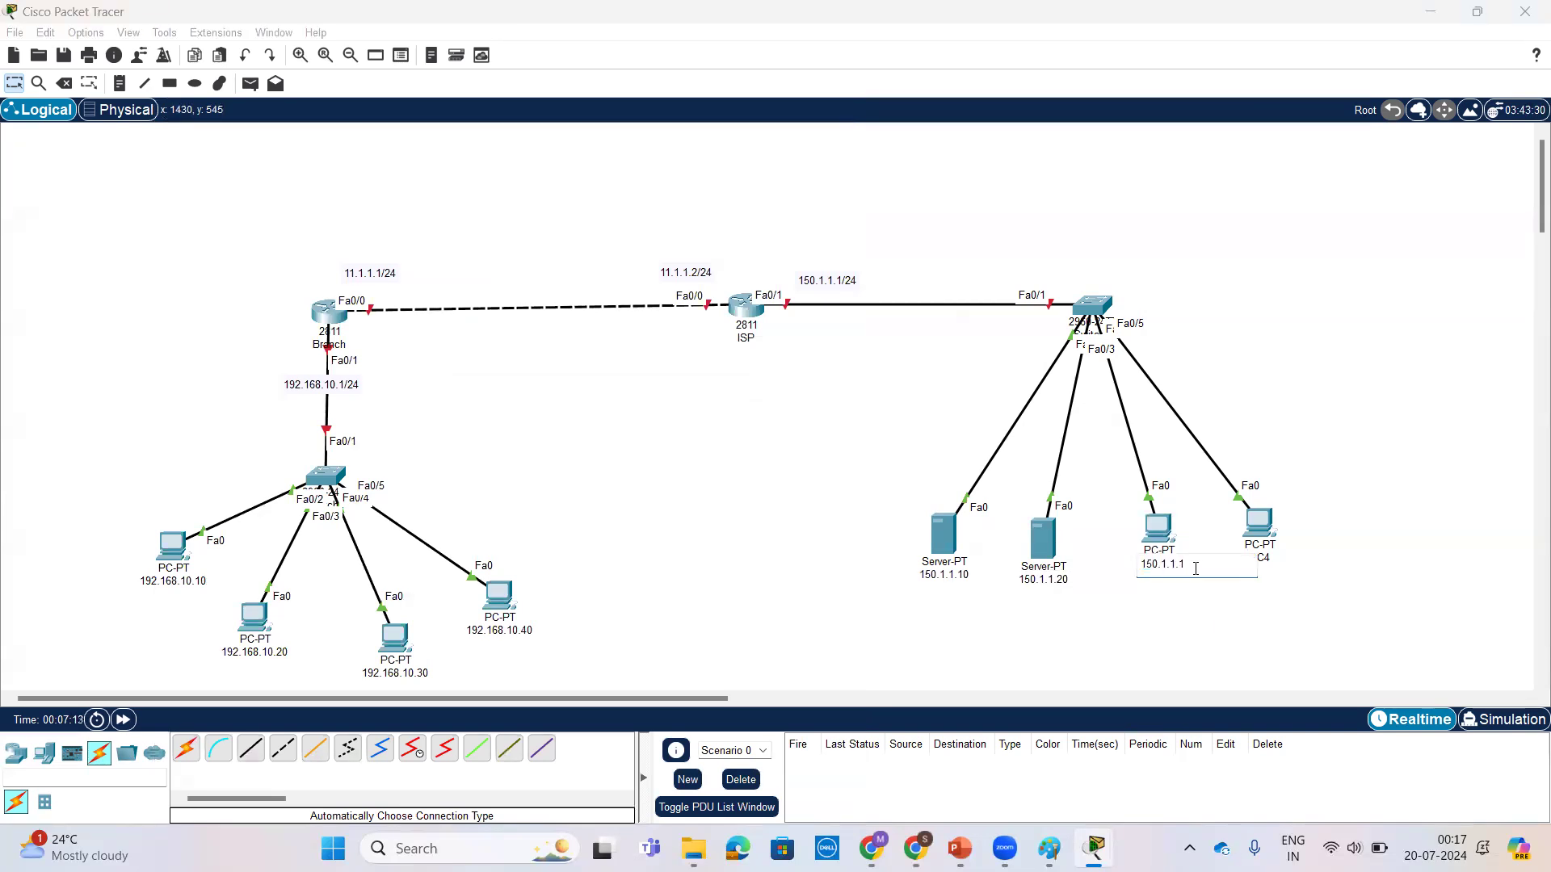
type("30")
key("Return")
Step: Open the IP configuration of PC 150.1.1.30 and assign the static IPv4 address 150.1.1.30
left_click(1160, 530)
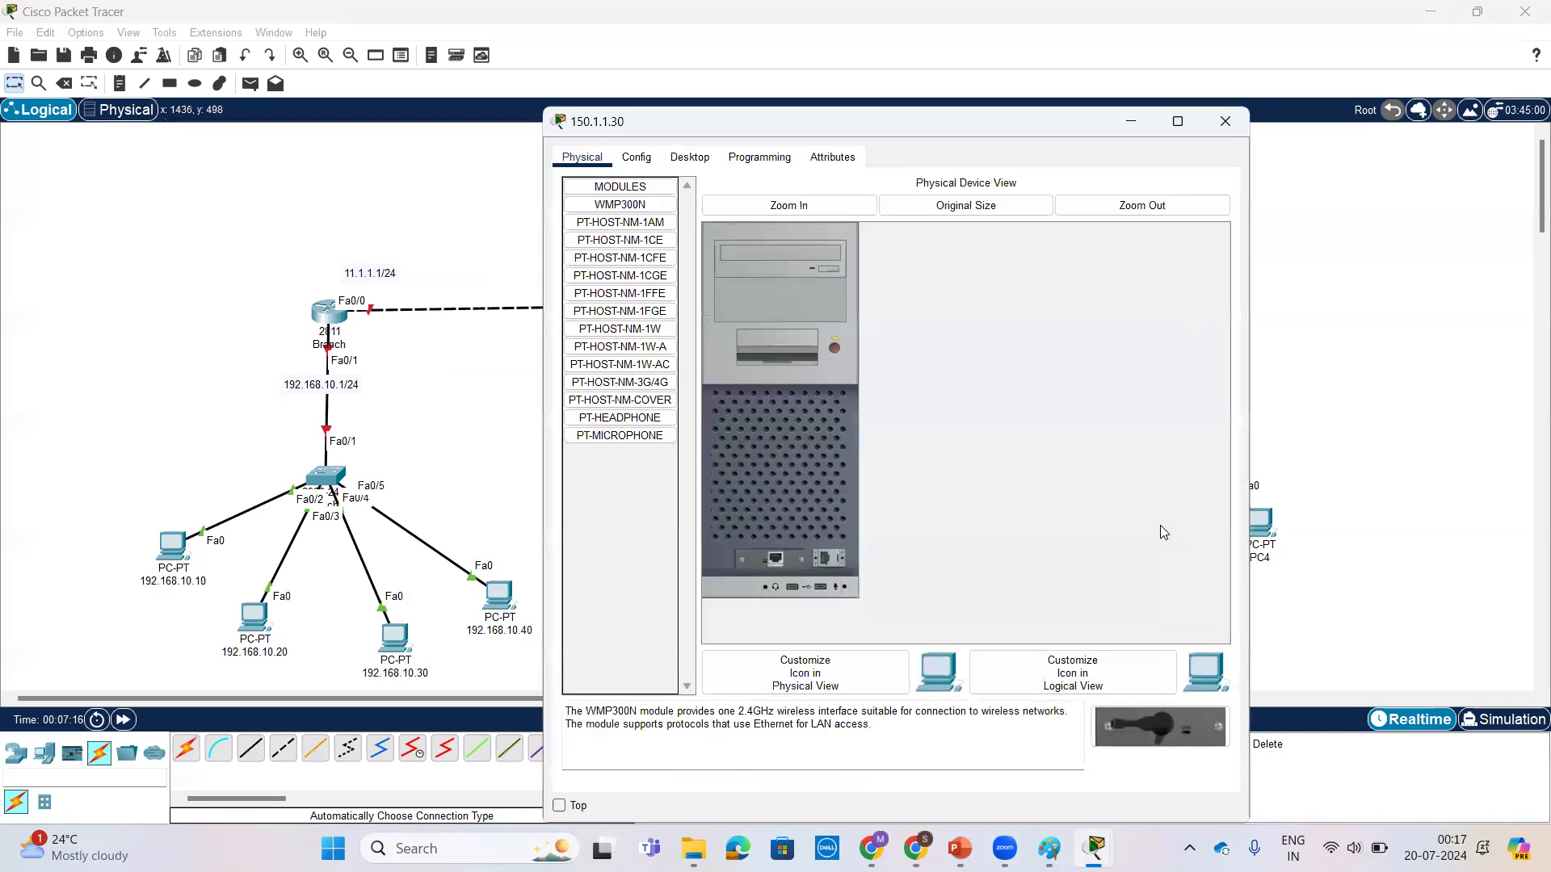
left_click(689, 157)
left_click(626, 222)
left_click(832, 278)
key("ctrl+v")
key("BackSpace")
type("30")
Step: Set the subnet mask of PC 150.1.1.30 to 255.255.255.0 and its default gateway to 150.1.1.1, and close its window
left_click(877, 306)
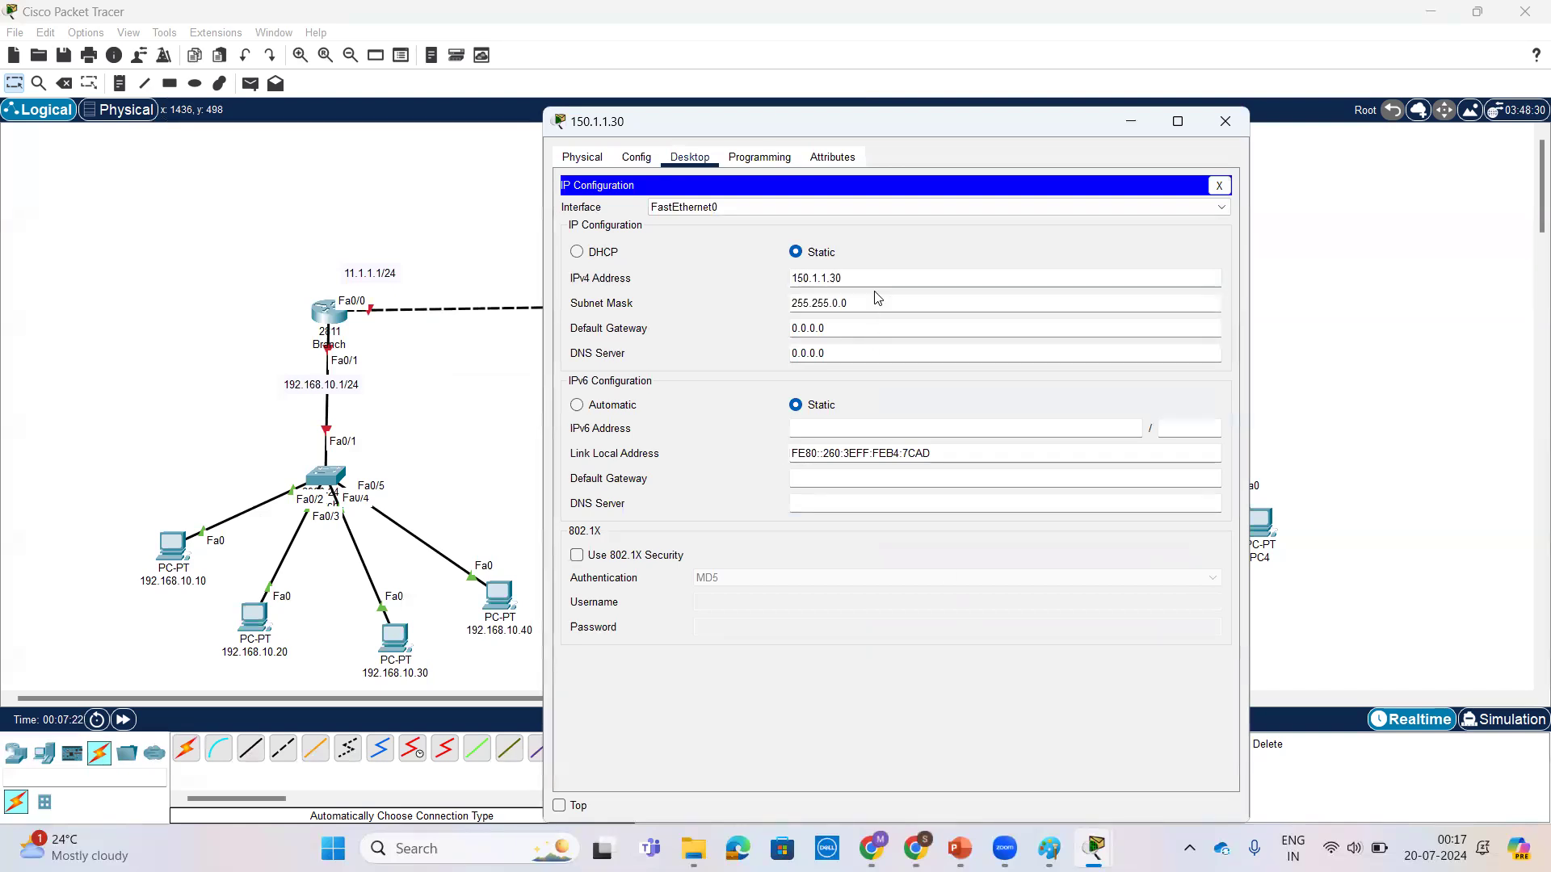
left_click(839, 305)
key("BackSpace")
type("255.")
left_click(840, 324)
key("ctrl+a")
type("150.1.1.1")
left_click(1215, 123)
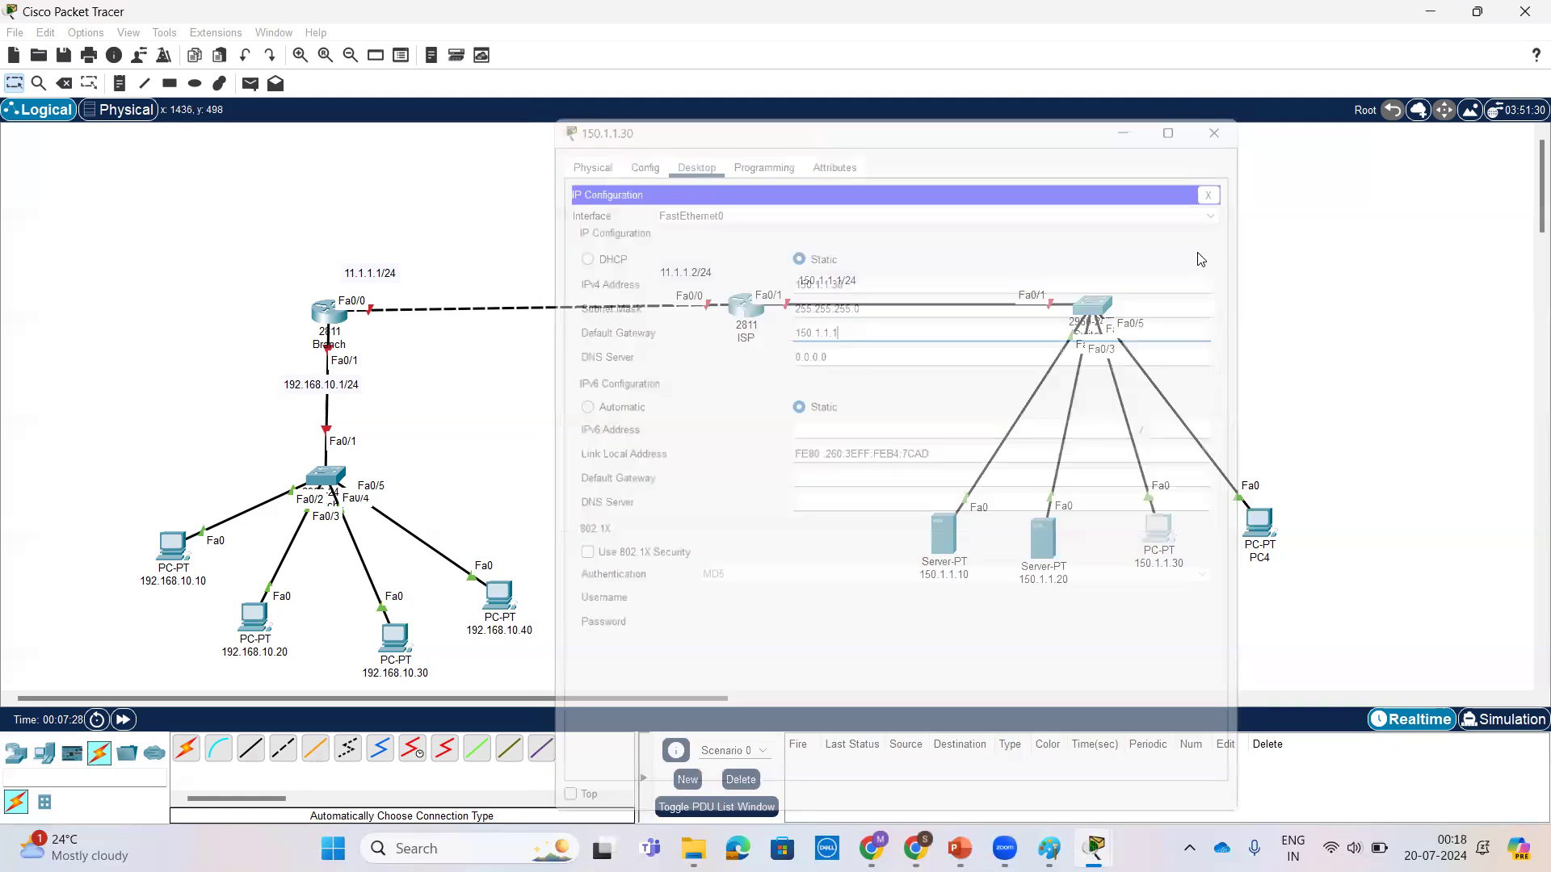
Step: Correct the subnet mask of server 150.1.1.20 to 255.255.255.0 and close its window
left_click(1042, 541)
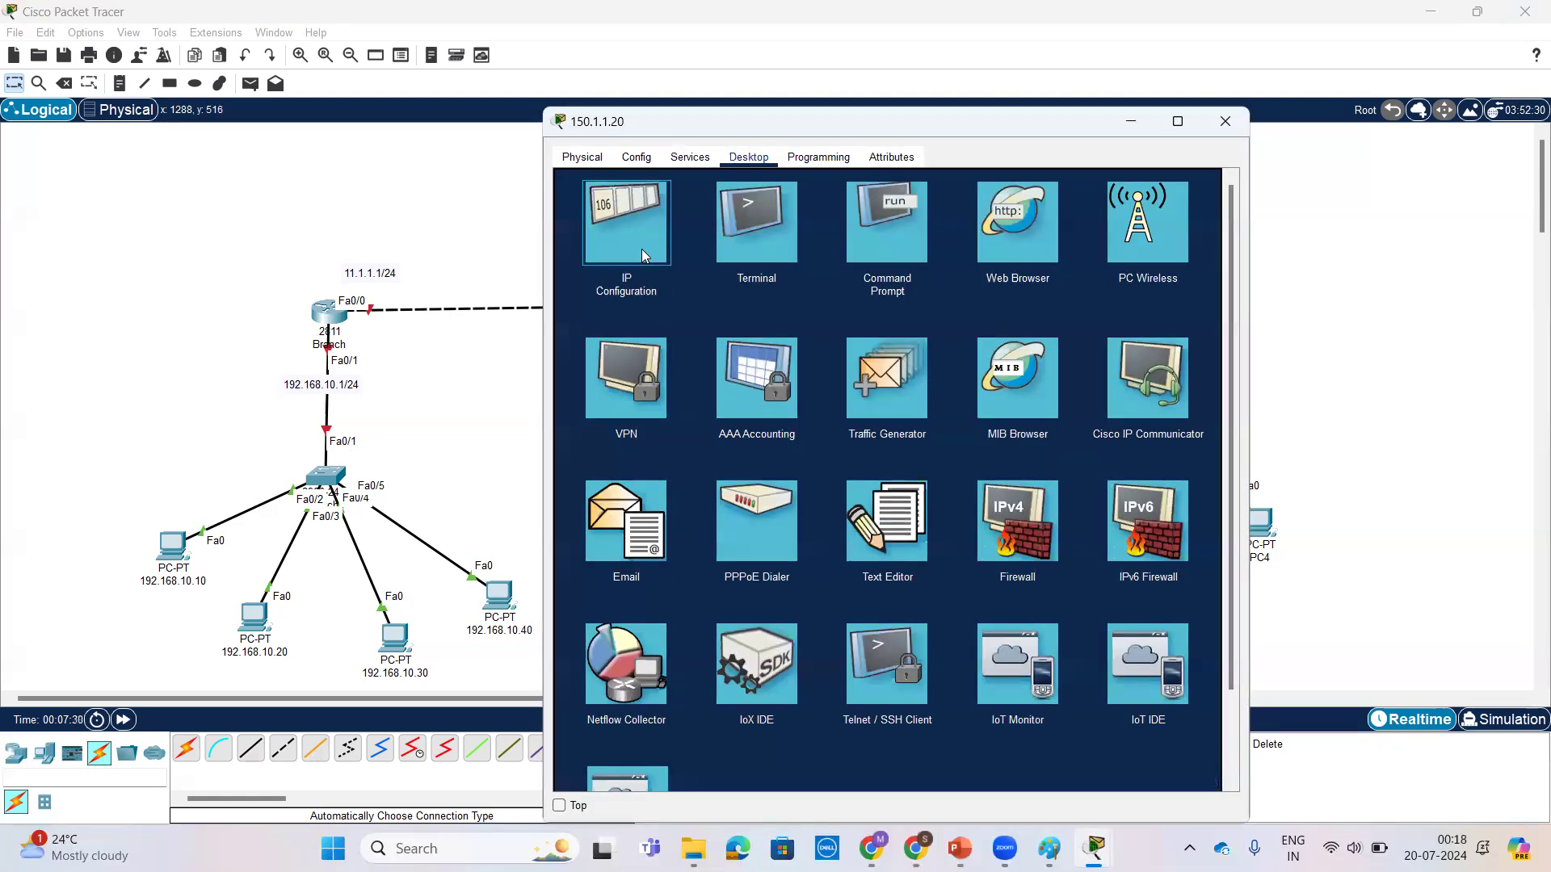
left_click(627, 212)
left_click(838, 289)
key("BackSpace")
type("255.255.255.0")
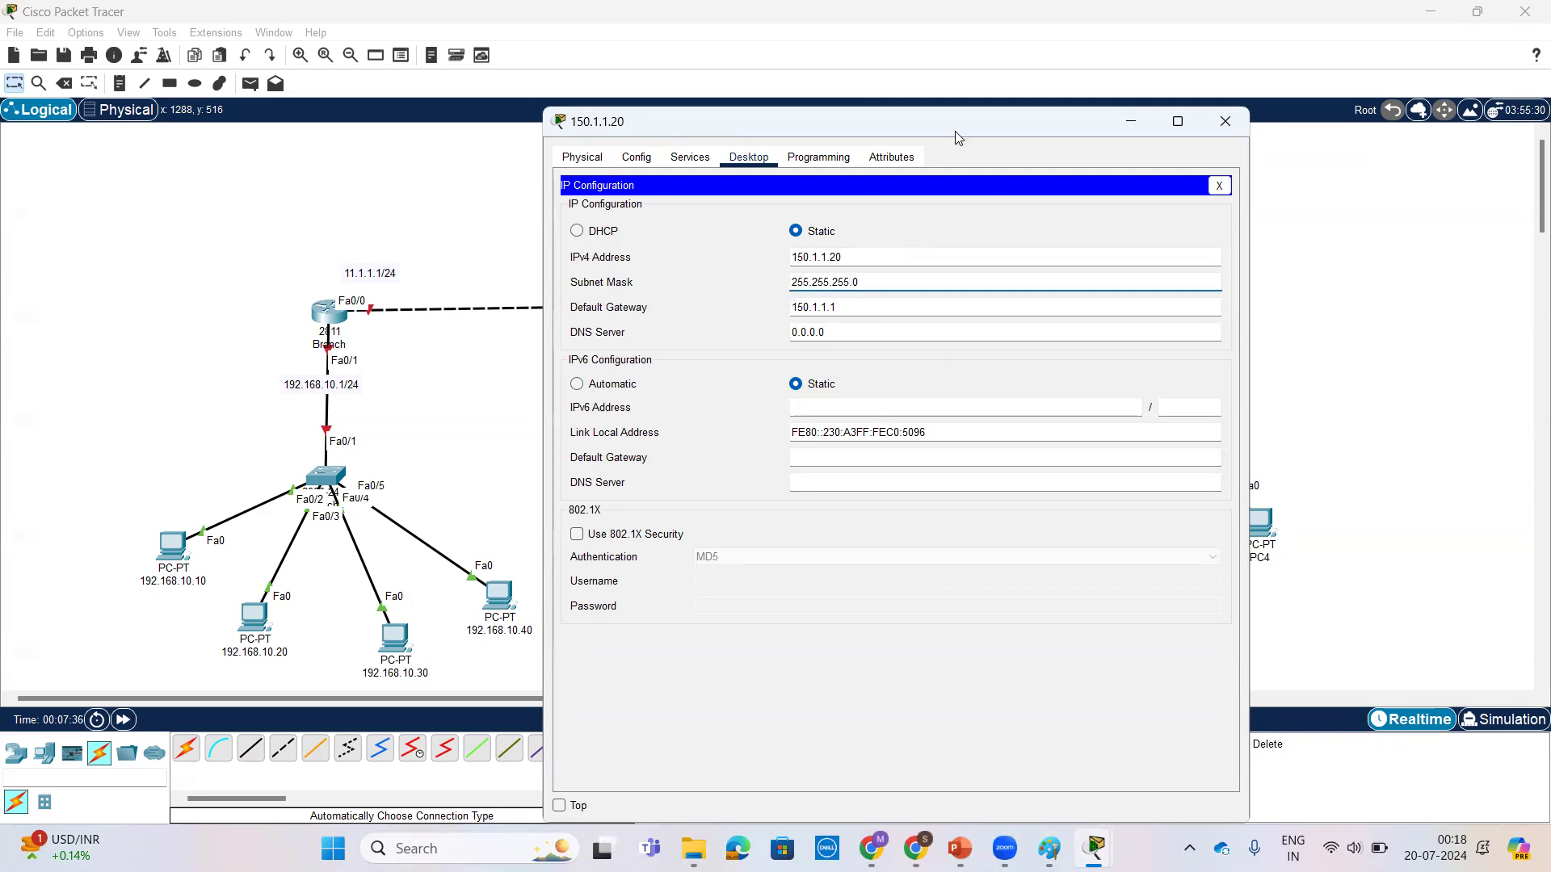
left_click_drag(949, 136, 683, 137)
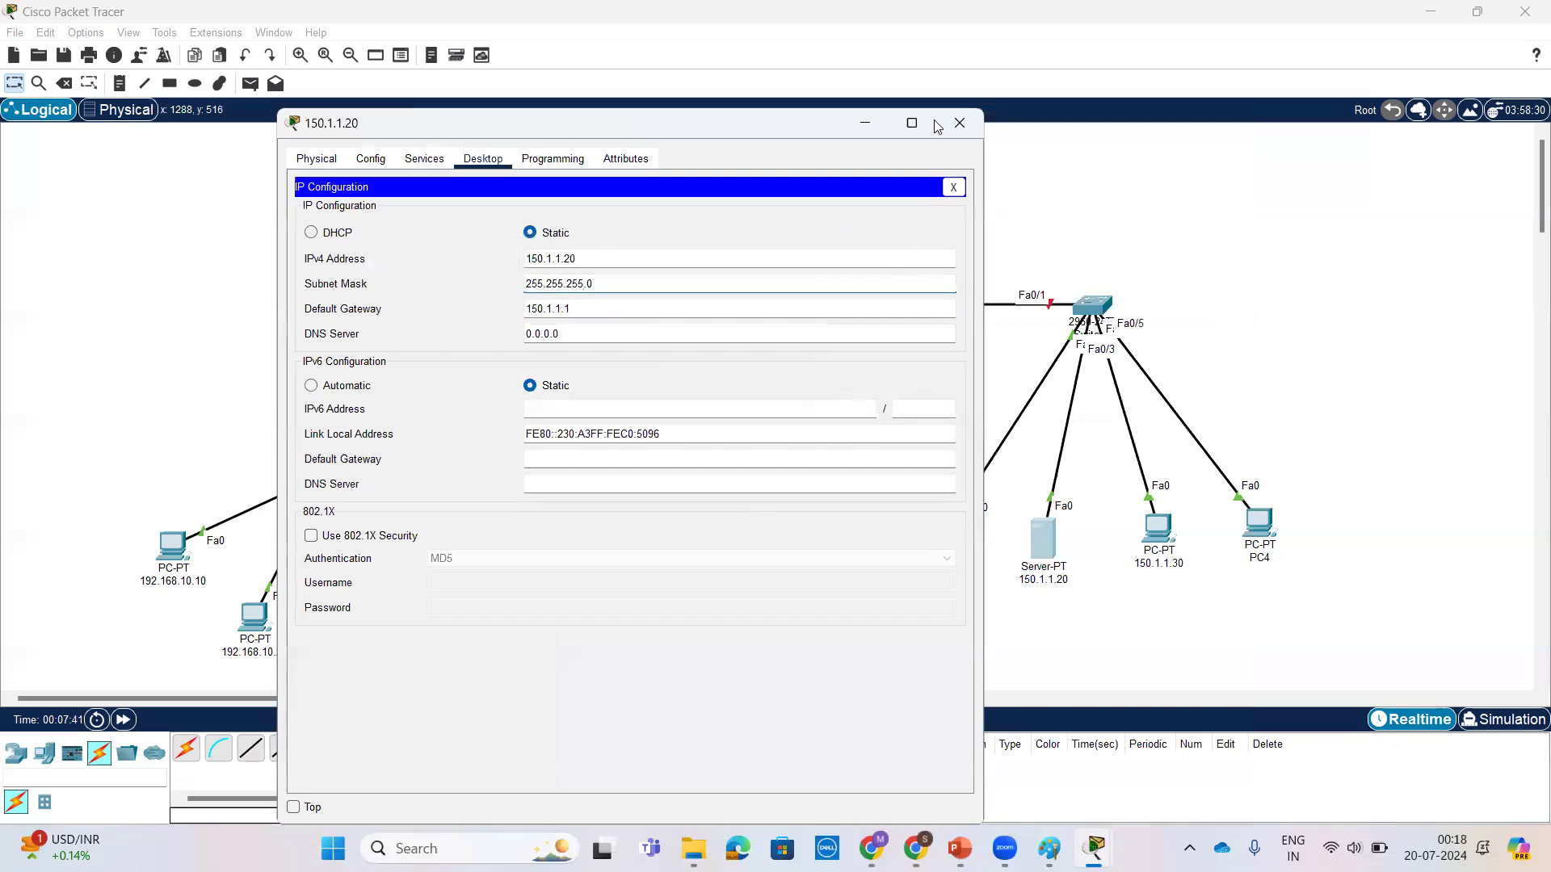
left_click(960, 123)
Step: Open PC4's IP configuration and assign the static IPv4 address 150.1.1.40
left_click(1260, 532)
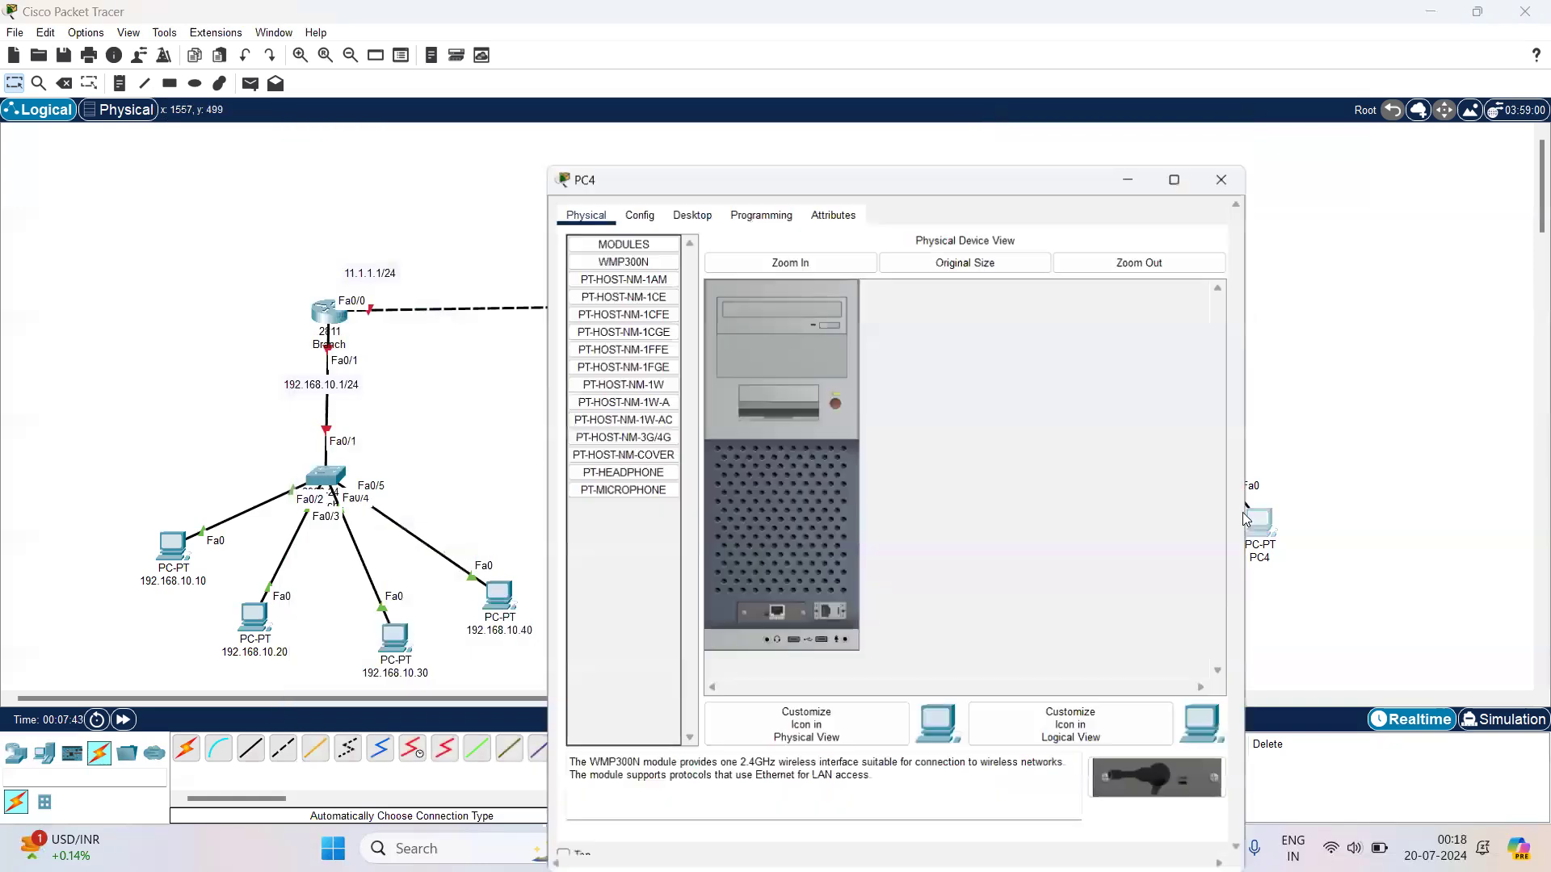
left_click_drag(830, 161, 495, 61)
left_click(353, 111)
left_click(295, 178)
left_click(496, 233)
type("150.1.1.4")
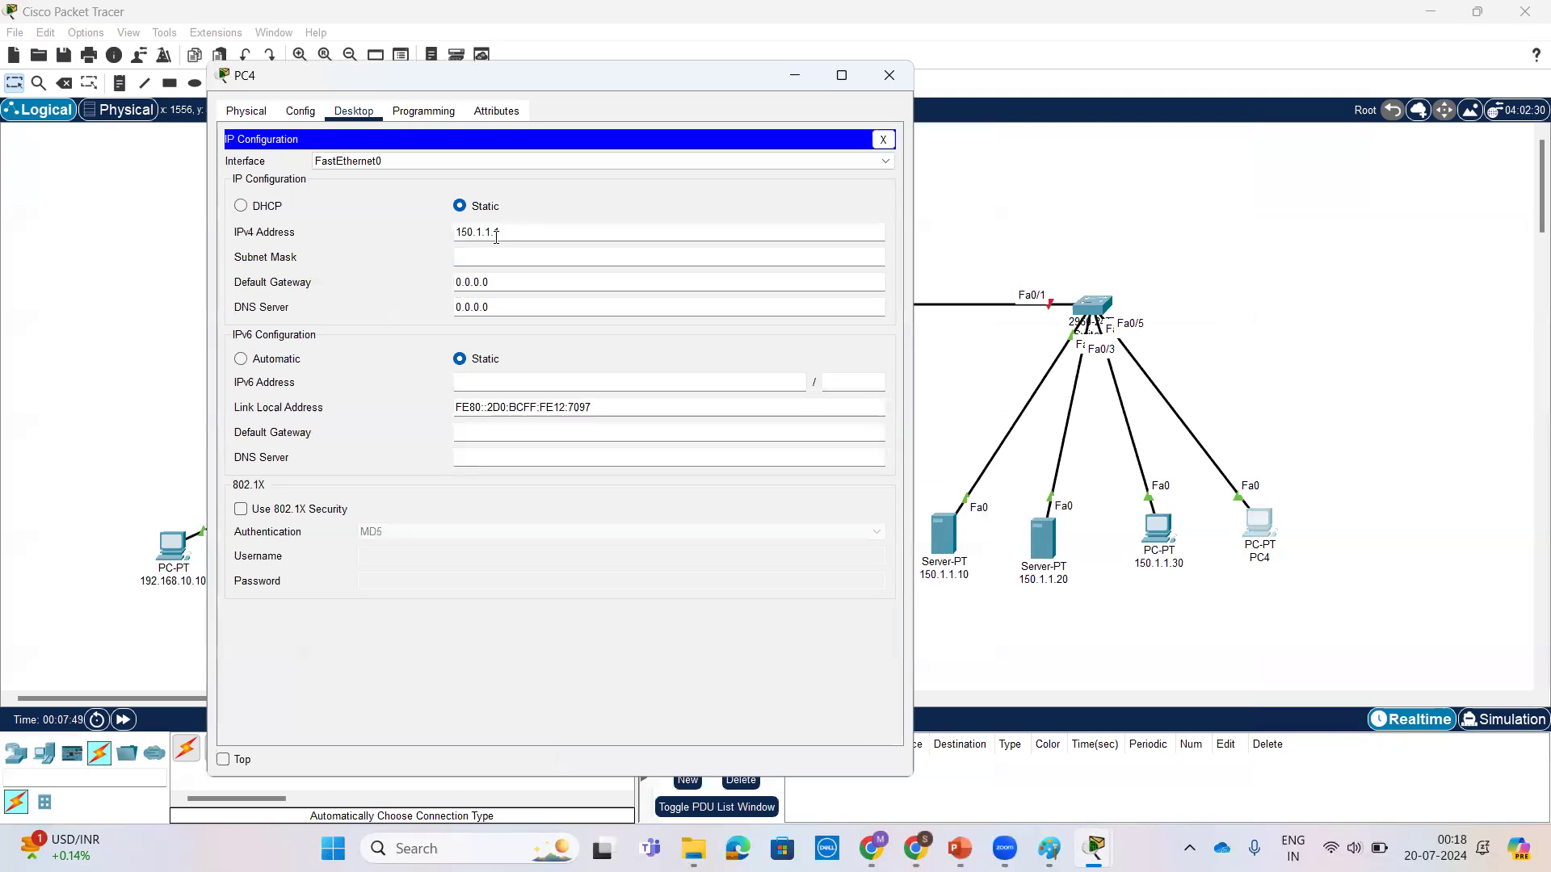
Step: Set PC4's subnet mask to 255.255.255.0 and its default gateway to 150.1.1.1
left_click(502, 257)
key("BackSpace")
type("255")
left_click(515, 279)
double_click(515, 279)
type("150.1.1.1")
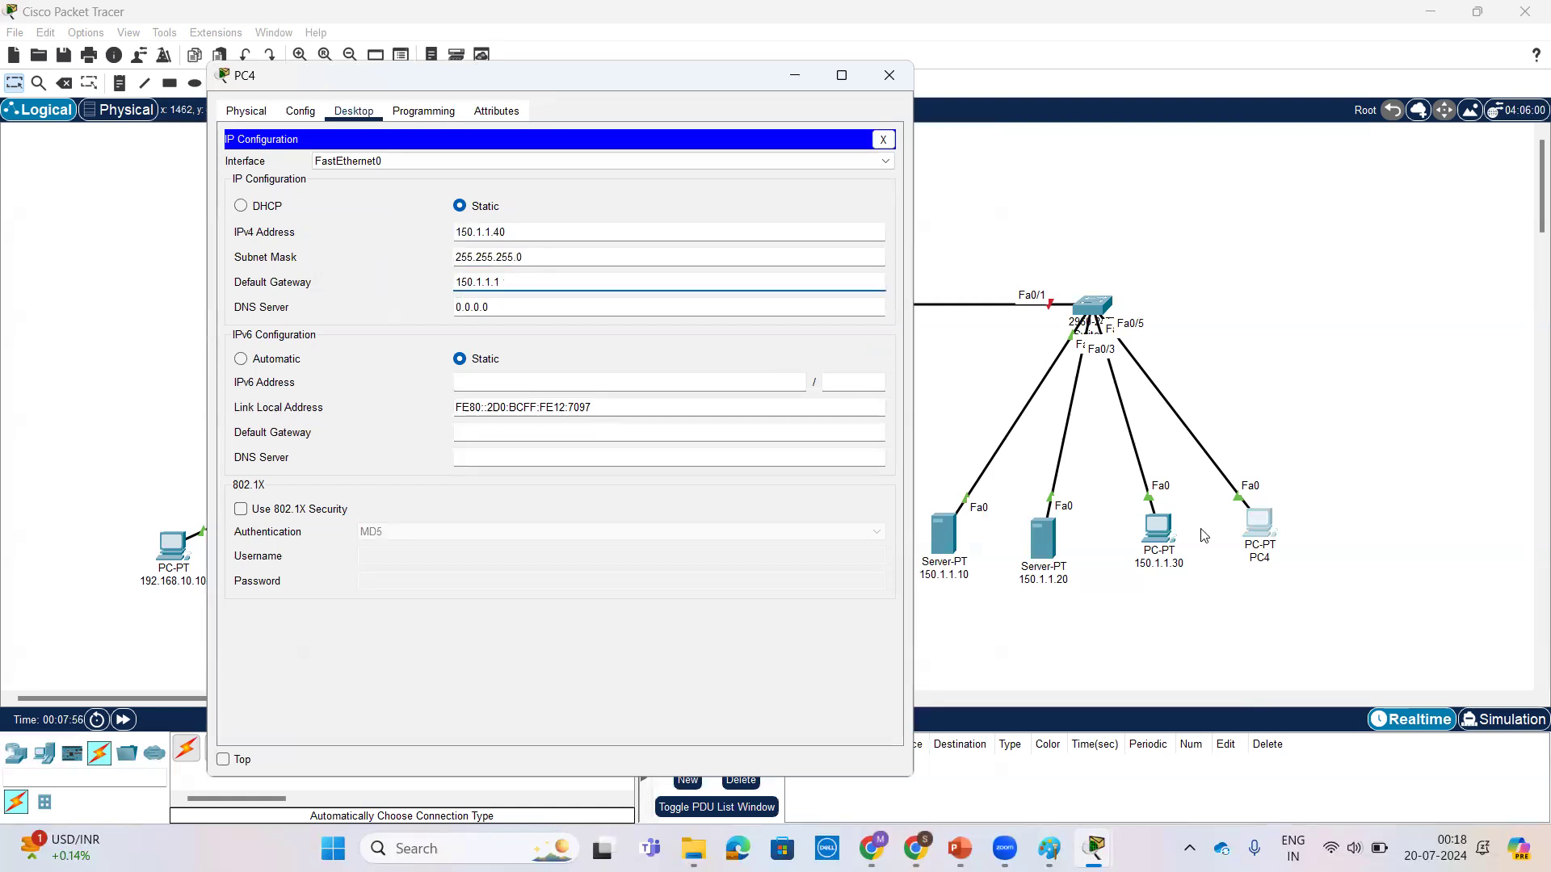
Step: Rename PC4 on the topology as 150.1.1.40
left_click(1260, 559)
double_click(1270, 563)
type("150.1.1.1")
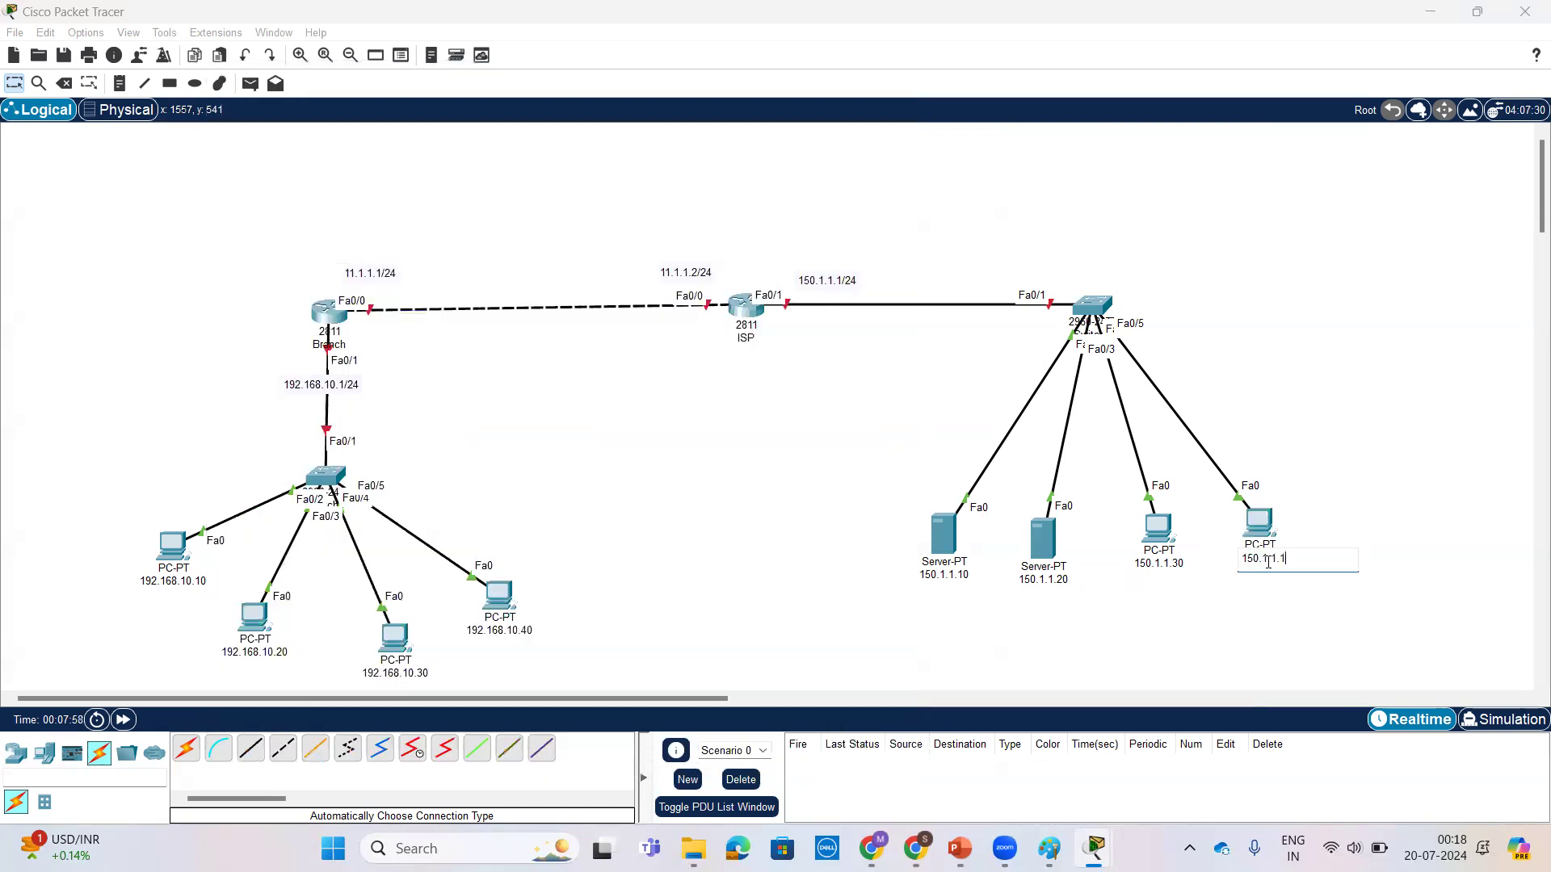
type("0")
key("Return")
Step: Open the Branch router's command line and answer no to the initial configuration dialog
left_click(329, 315)
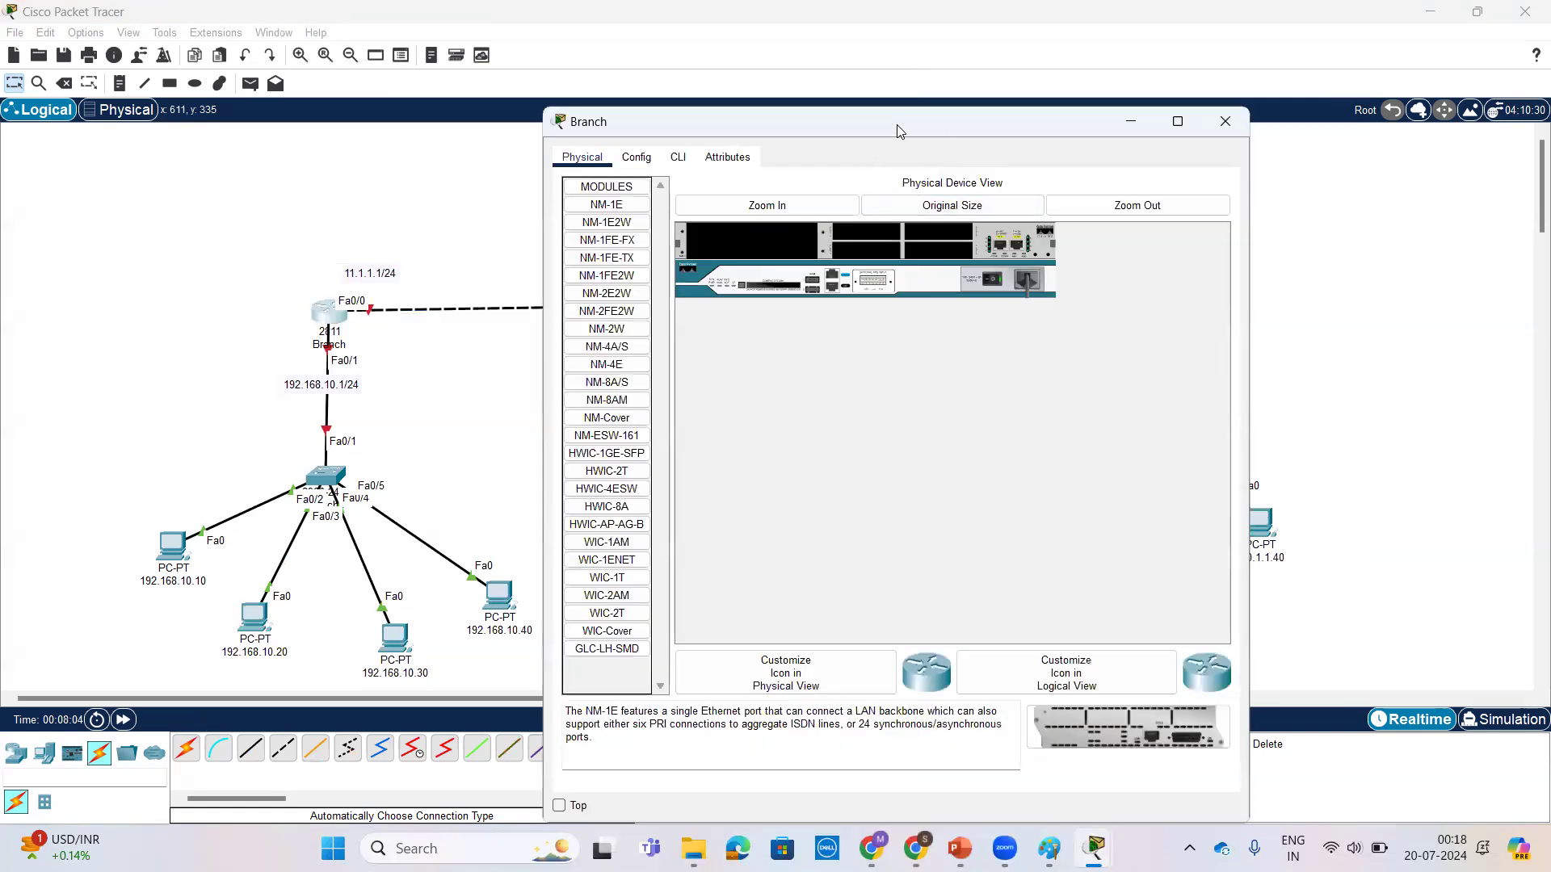
left_click_drag(833, 134, 914, 125)
left_click(759, 149)
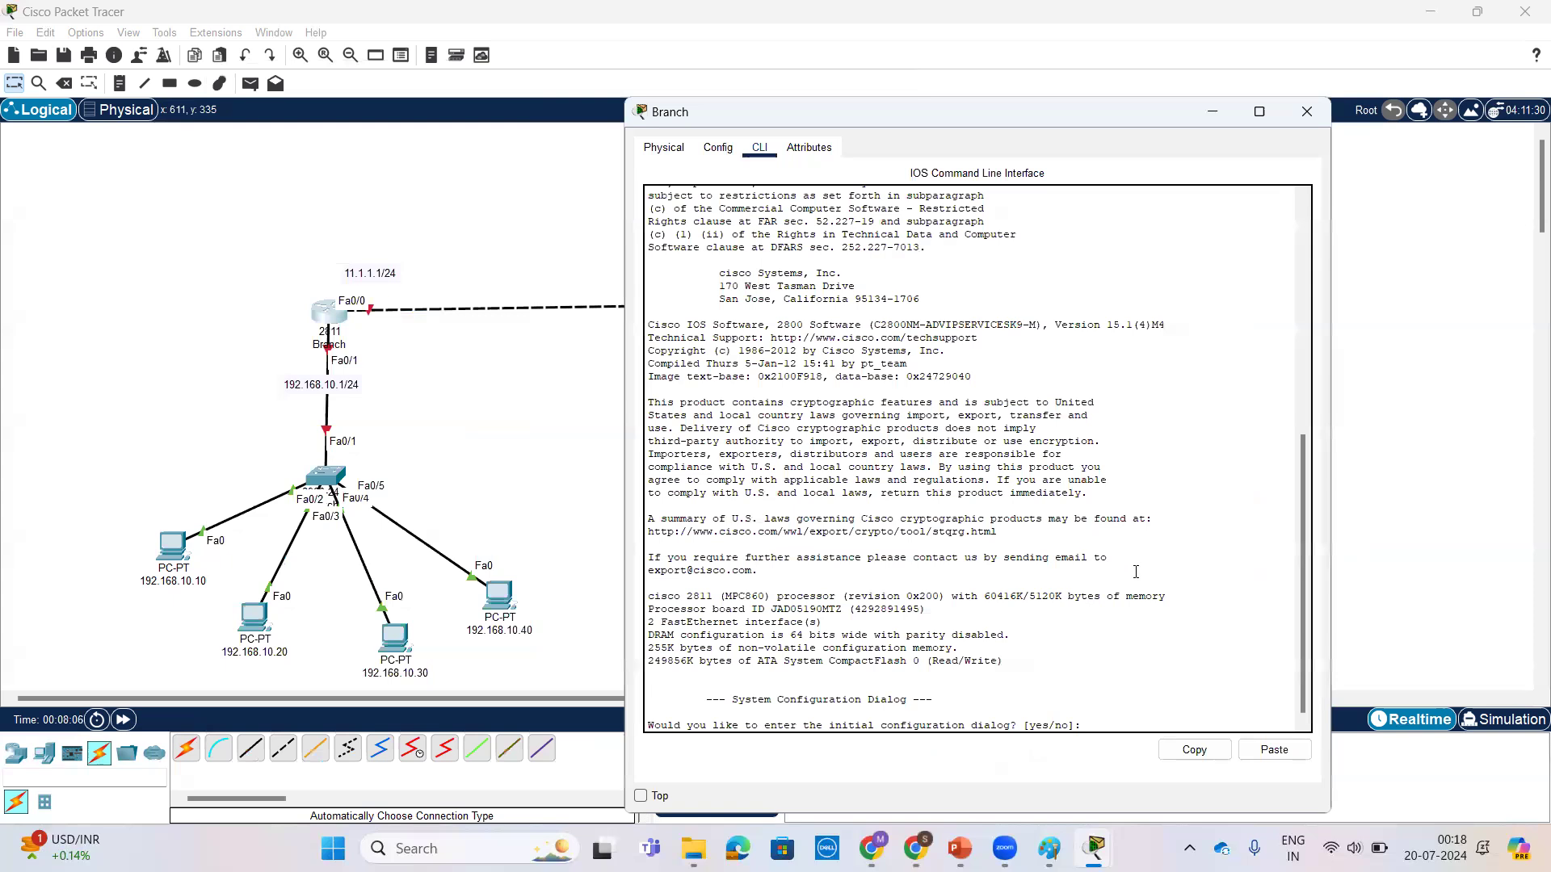
type("no")
key("Return")
Step: Enter privileged mode with en and global configuration mode with conf t on the Branch router
key("Return")
key("Return")
key("Return")
type("en")
key("Return")
key("Return")
key("Return")
type("c")
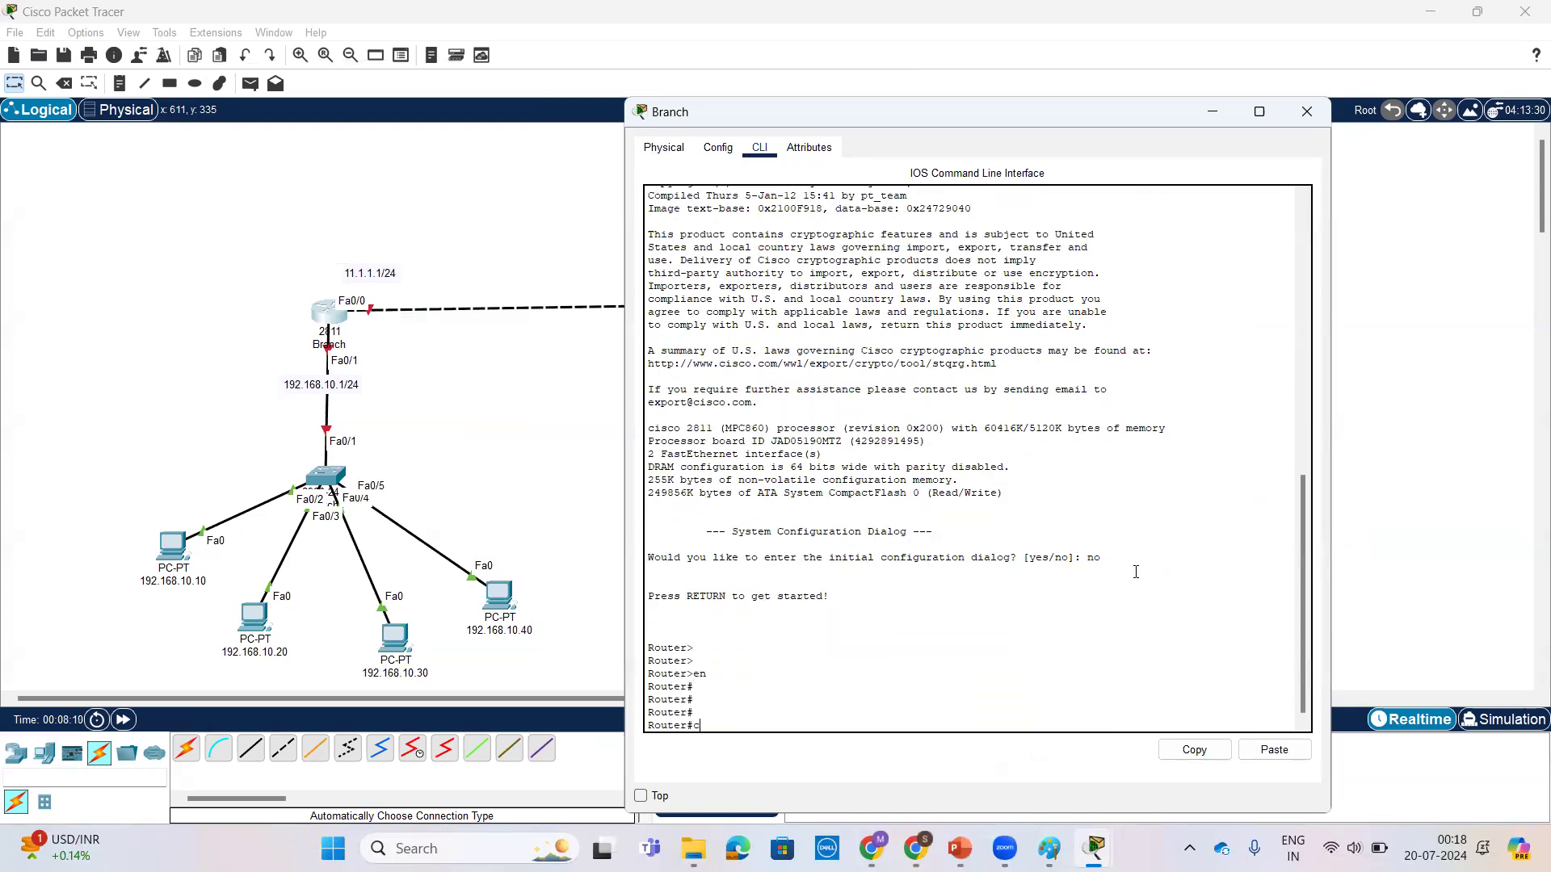
type("onf t")
key("Return")
key("Return")
Step: Set the router's hostname to Branch
type("hos")
key("Tab")
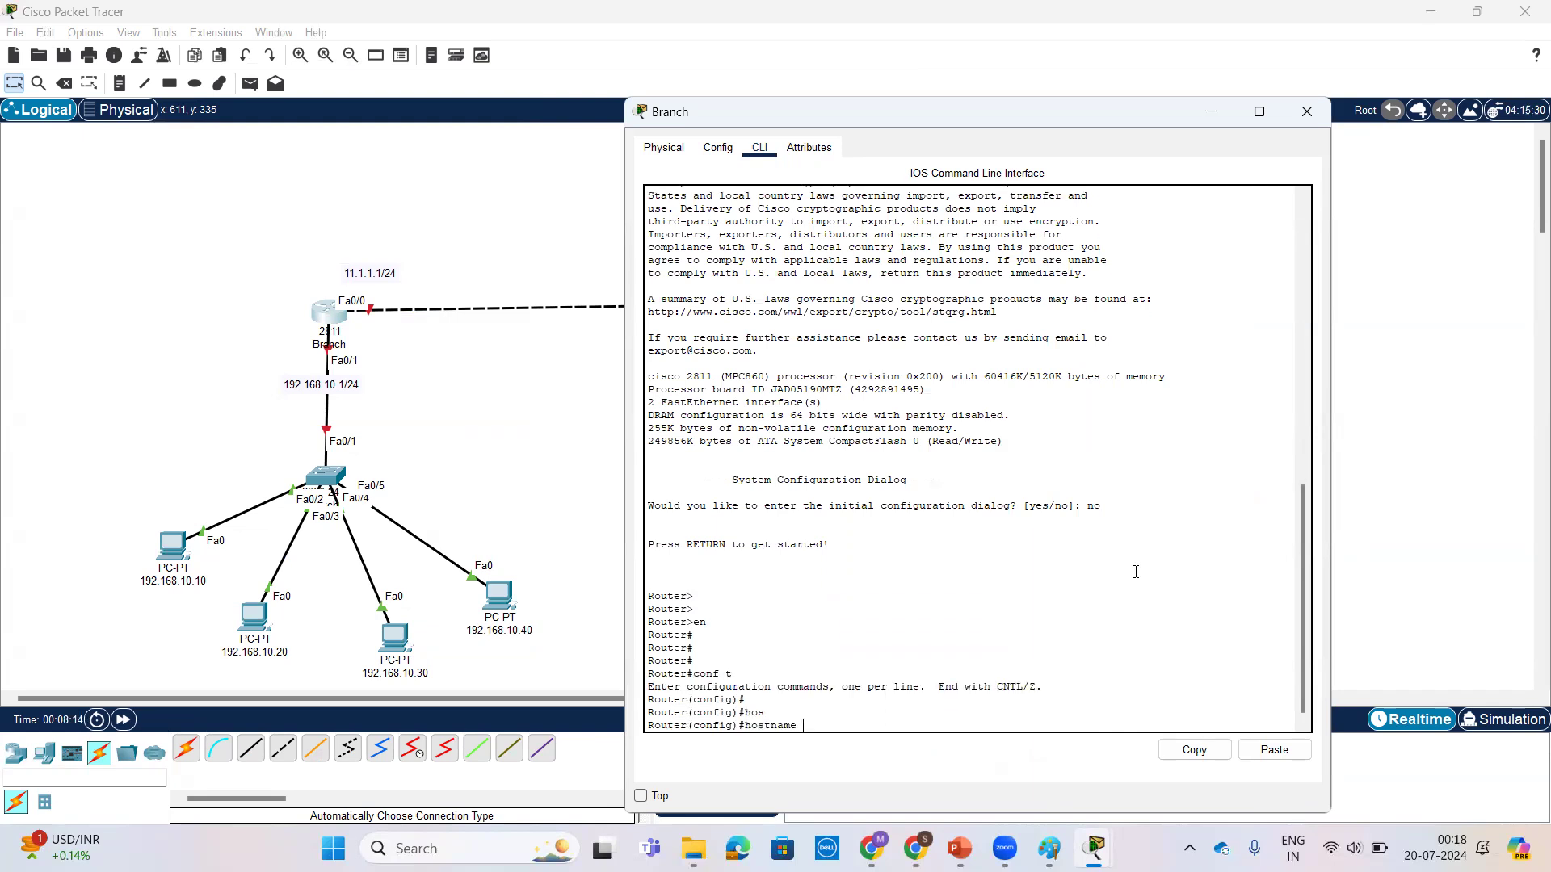
type("Bran")
key("Return")
key("Return")
key("Return")
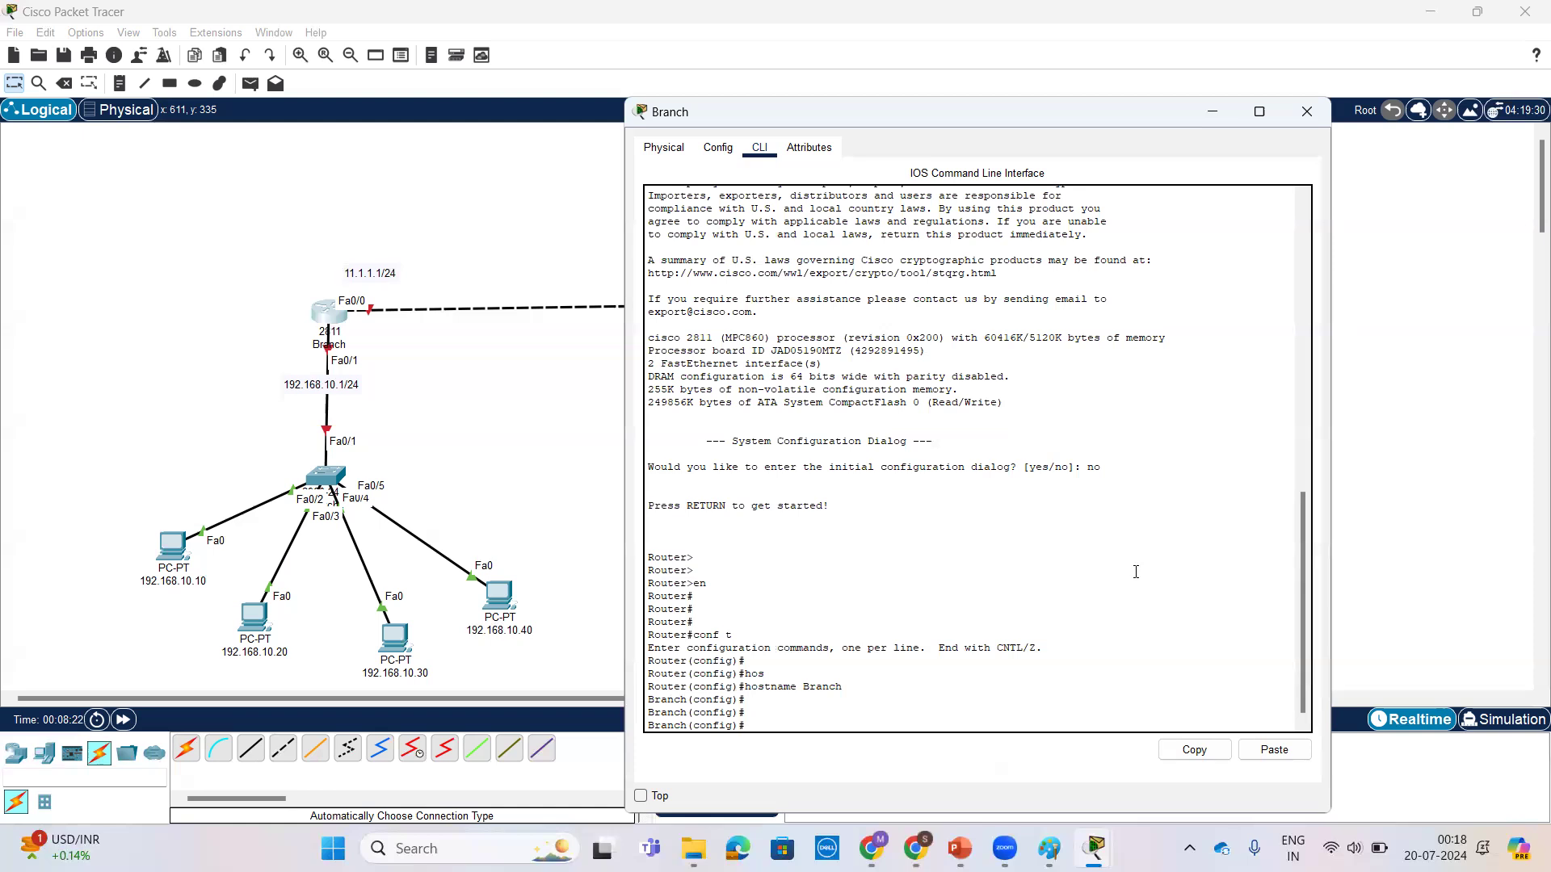
Step: Set the enable password on the Branch router with the enable password command
type("ena")
key("Tab")
type("pass")
key("Tab")
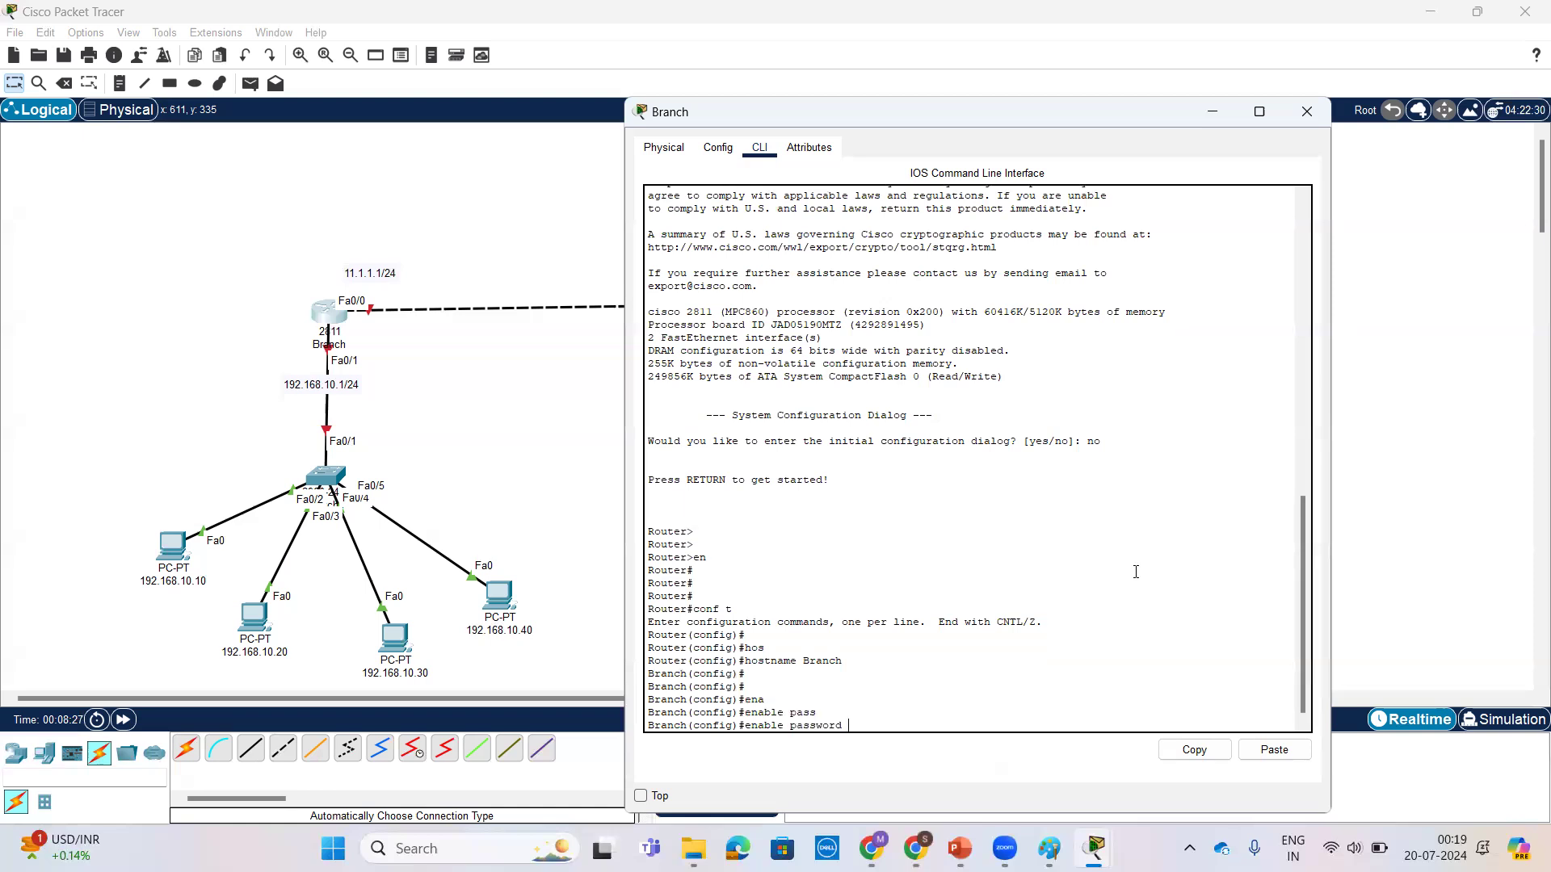
type("cisc")
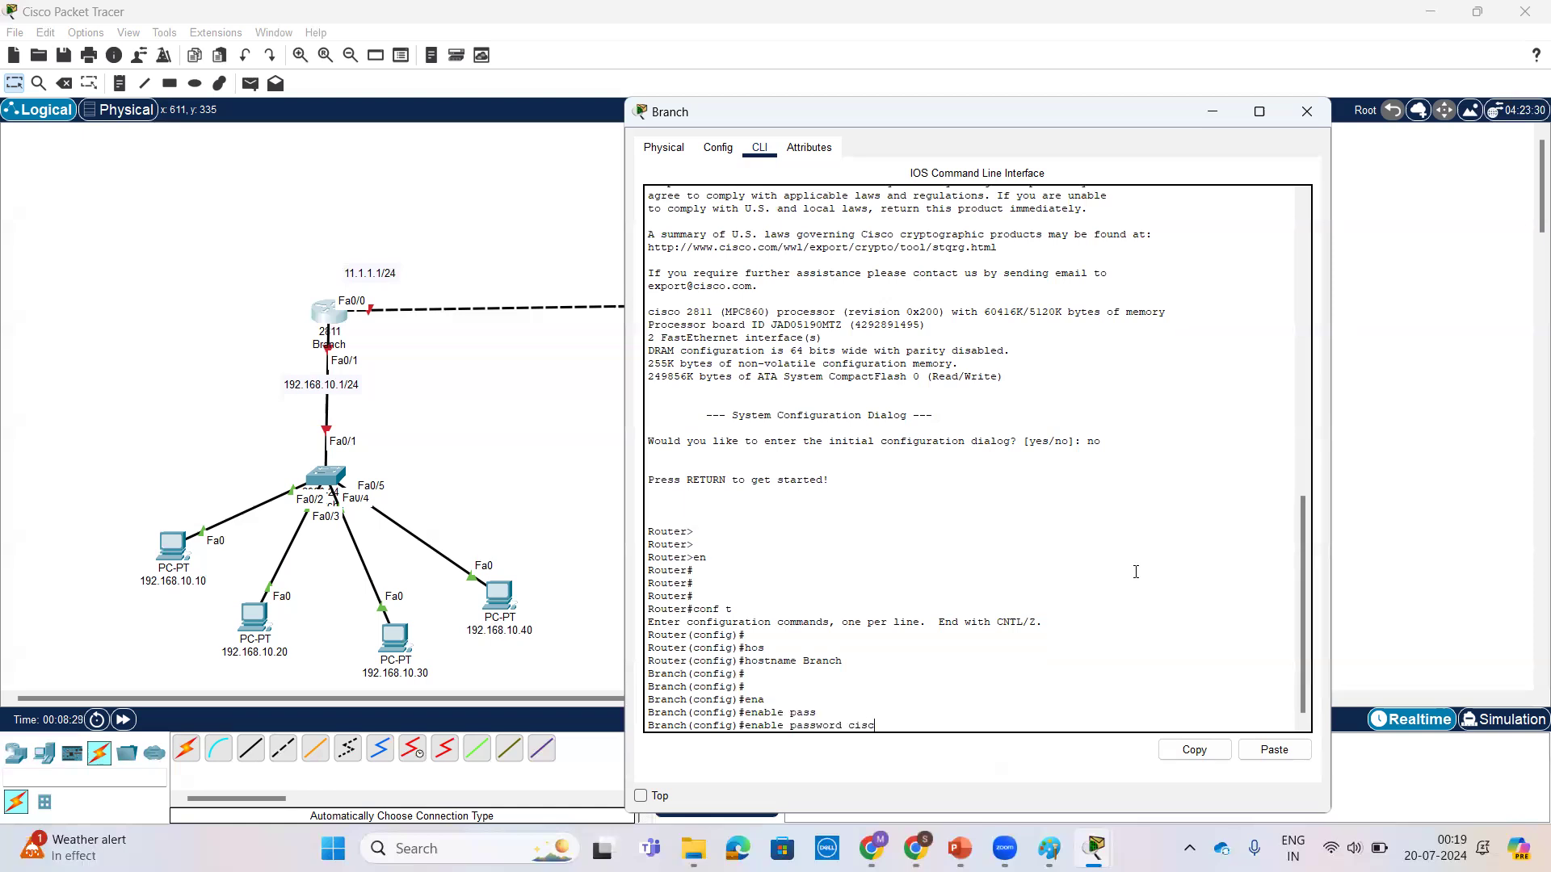
type("o")
key("Return")
key("Return")
key("Return")
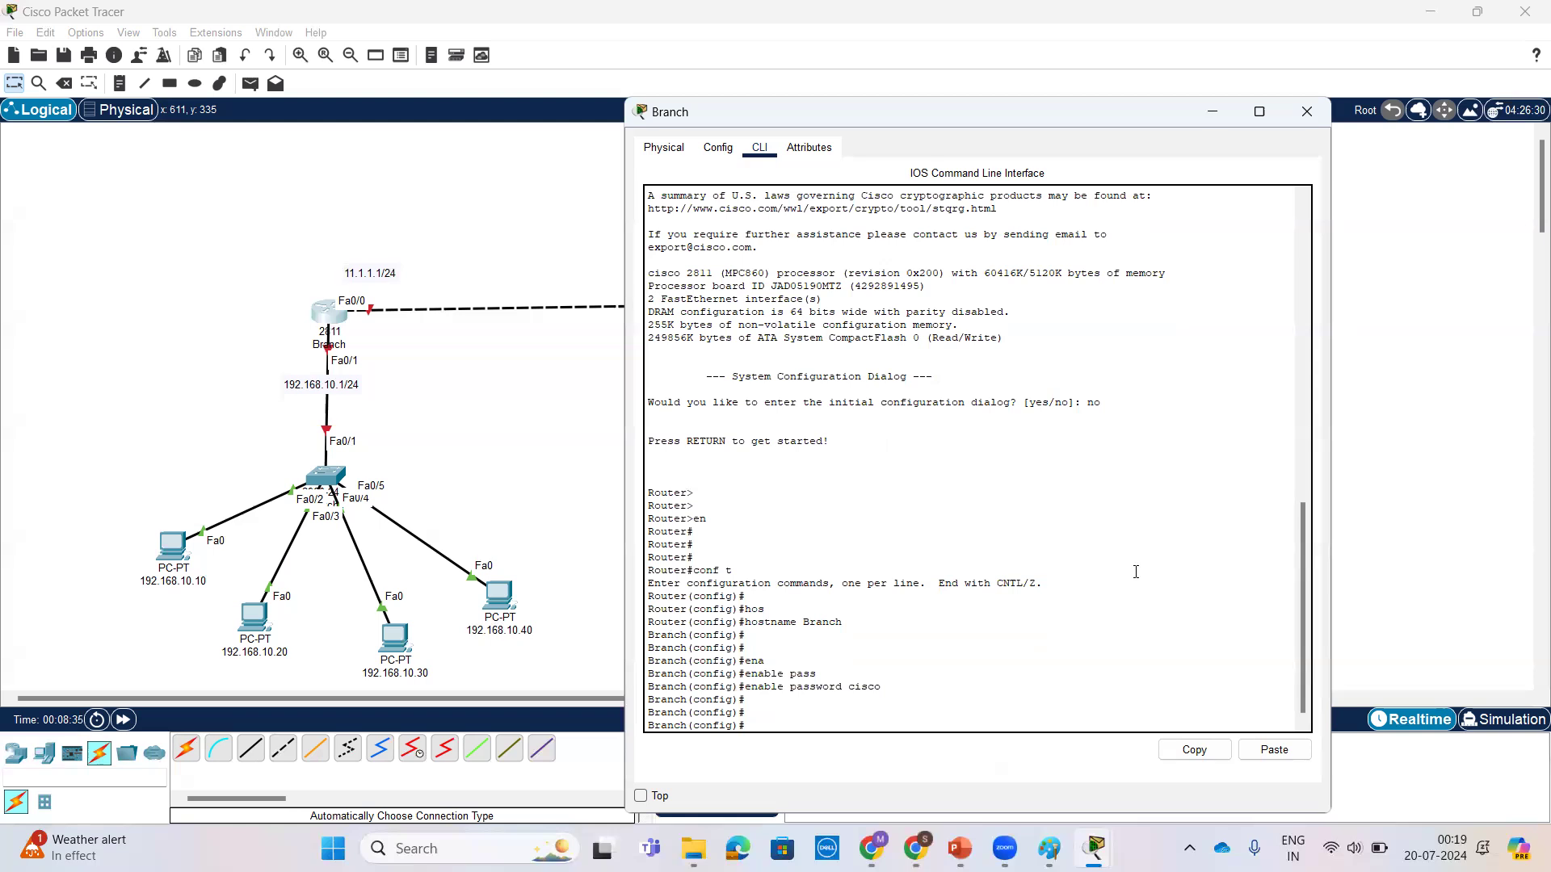
Step: Enter interface configuration mode for fastEthernet 0/1 on the Branch router
type("int")
key("Tab")
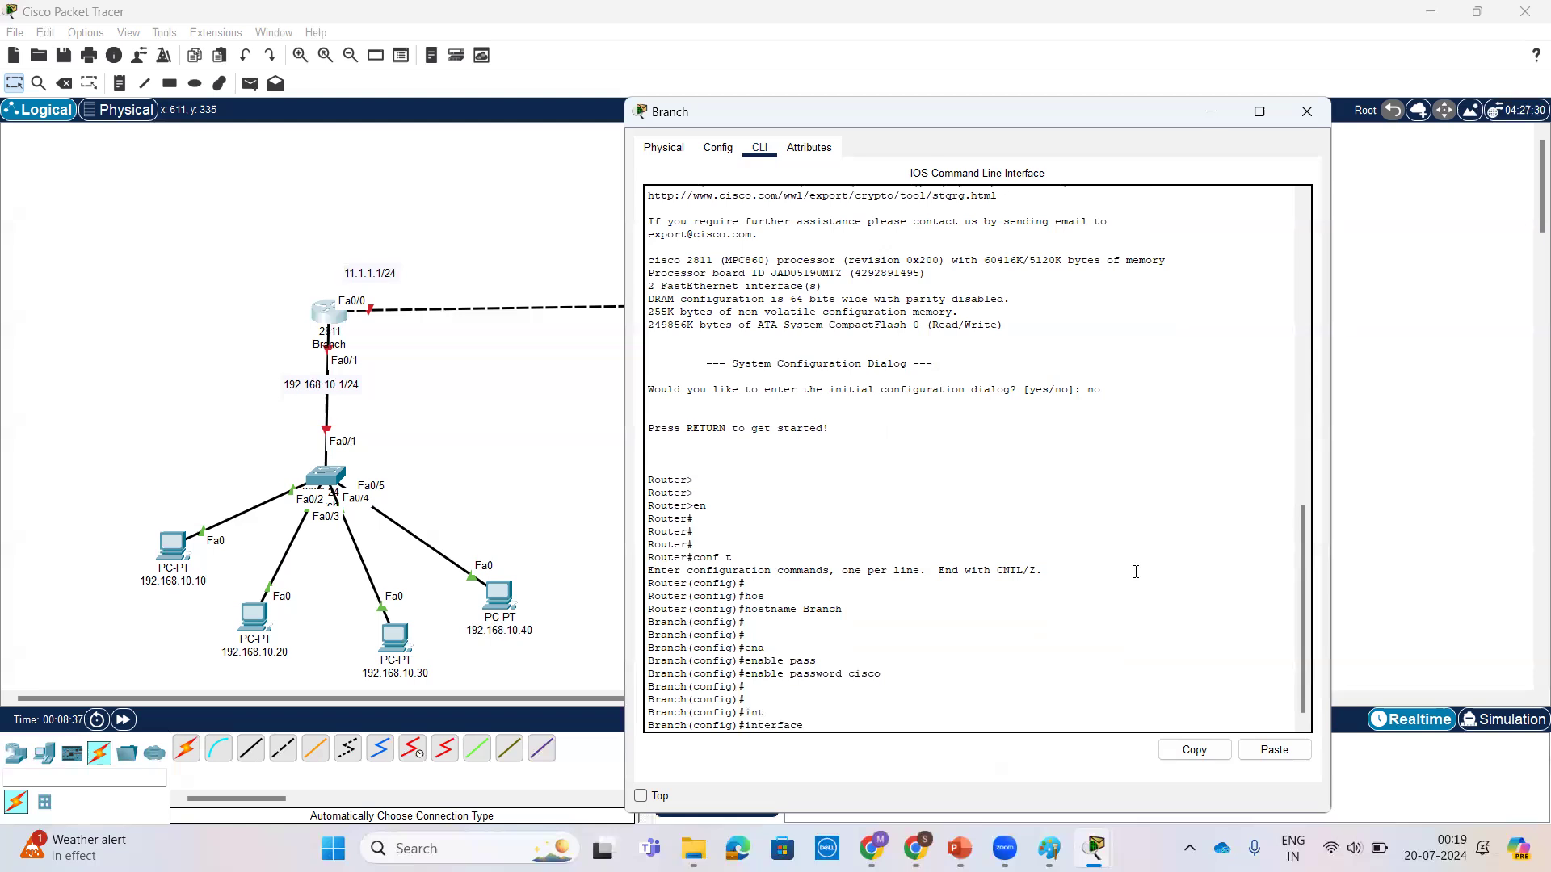
type("f")
key("Tab")
type("0")
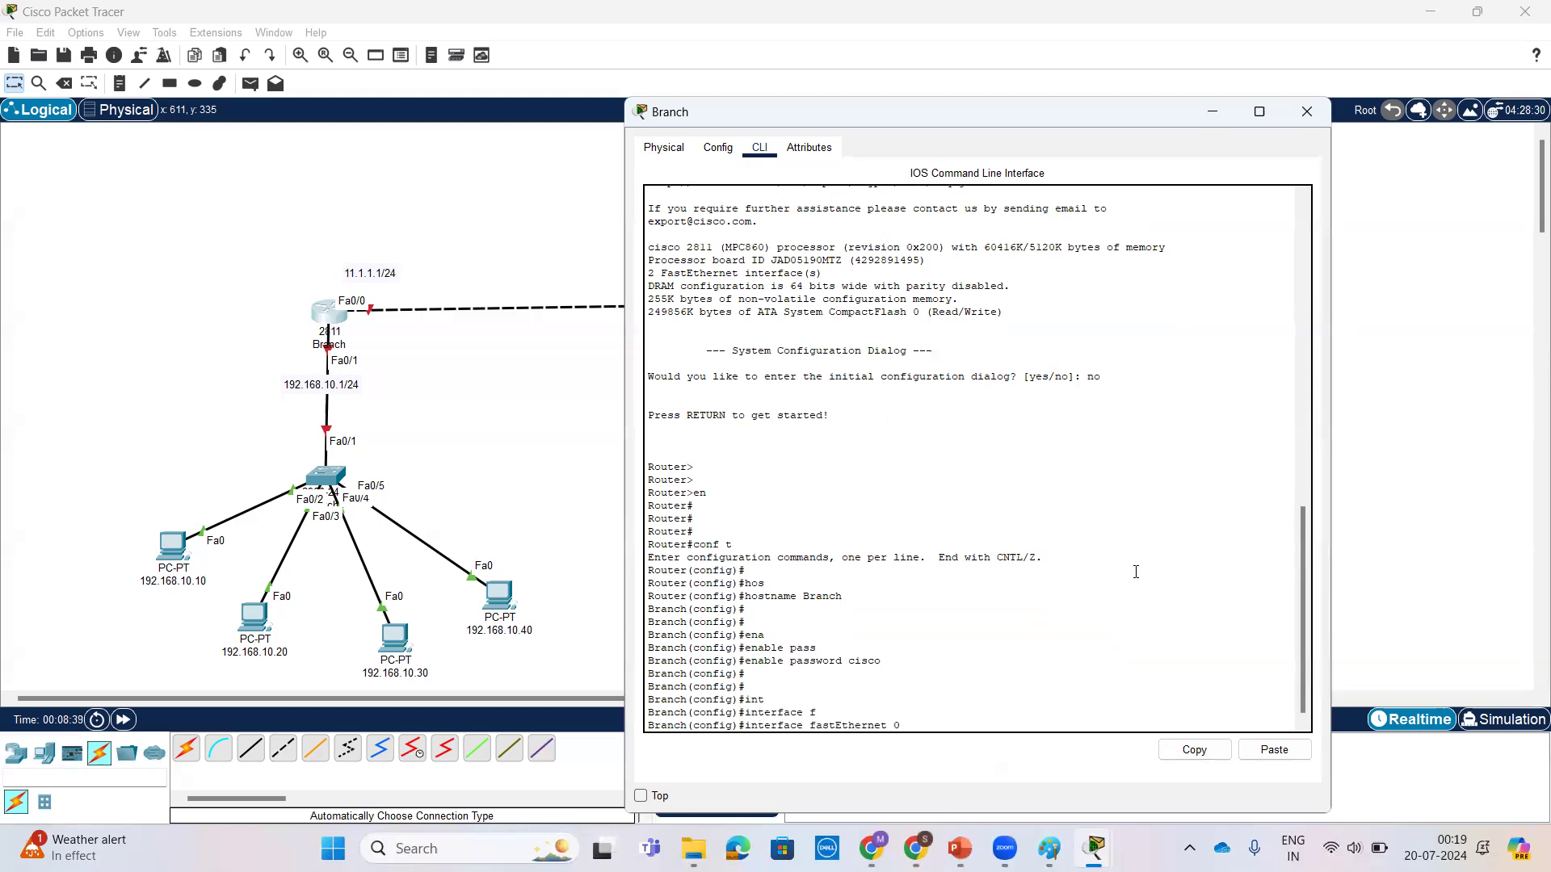
type("/1")
key("Return")
key("Return")
key("Return")
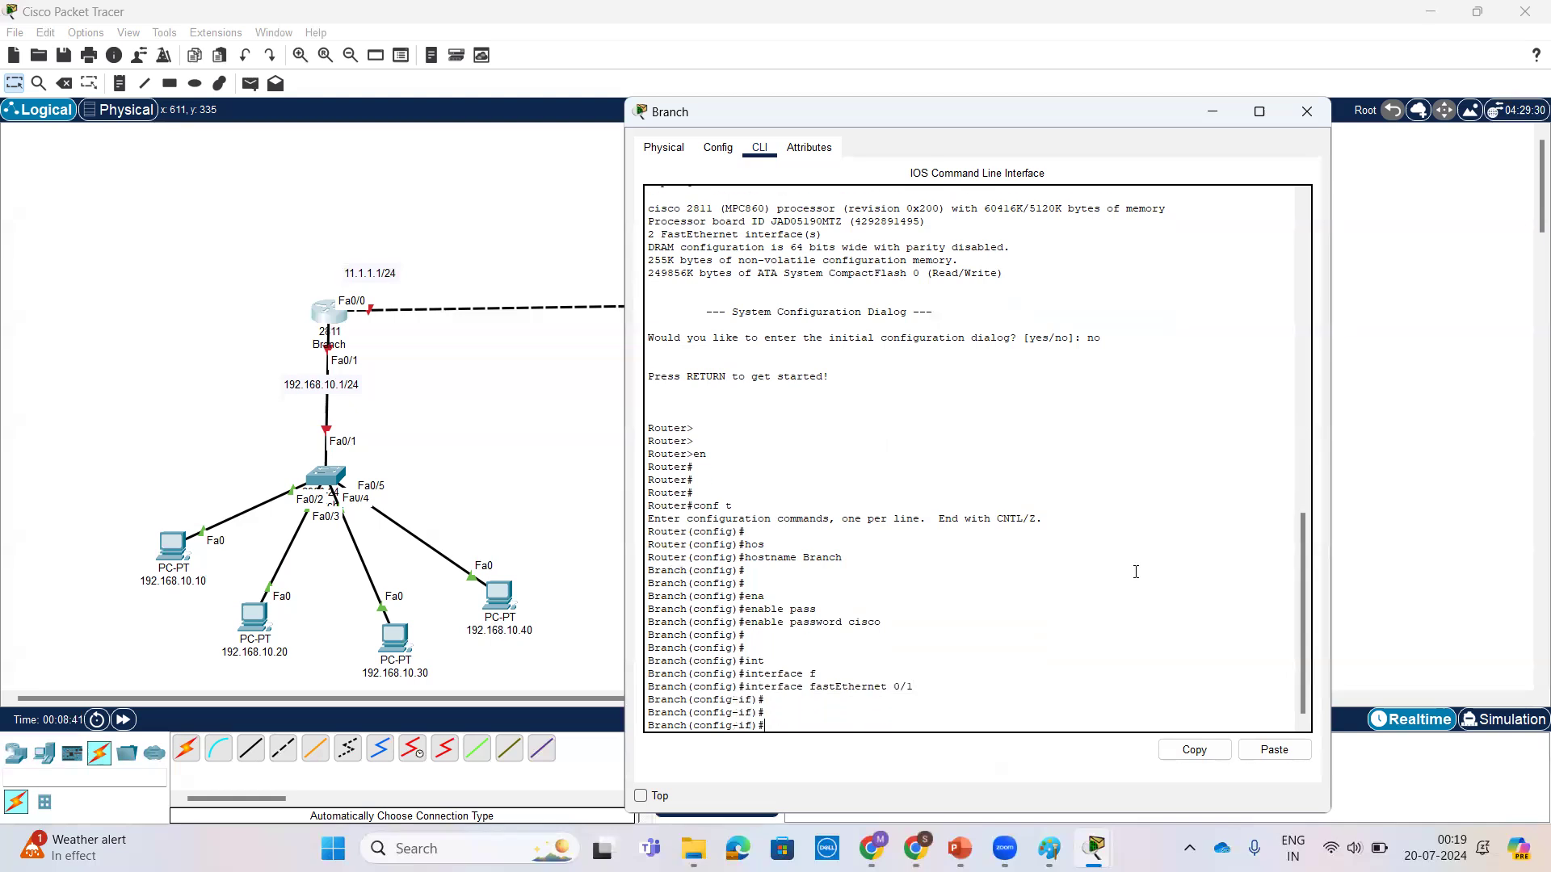
Step: Assign IP address 192.168.10.1 with mask 255.255.255.0 to the Branch router's fastEthernet 0/1 interface
type("ip add")
key("Tab")
type("192.168.")
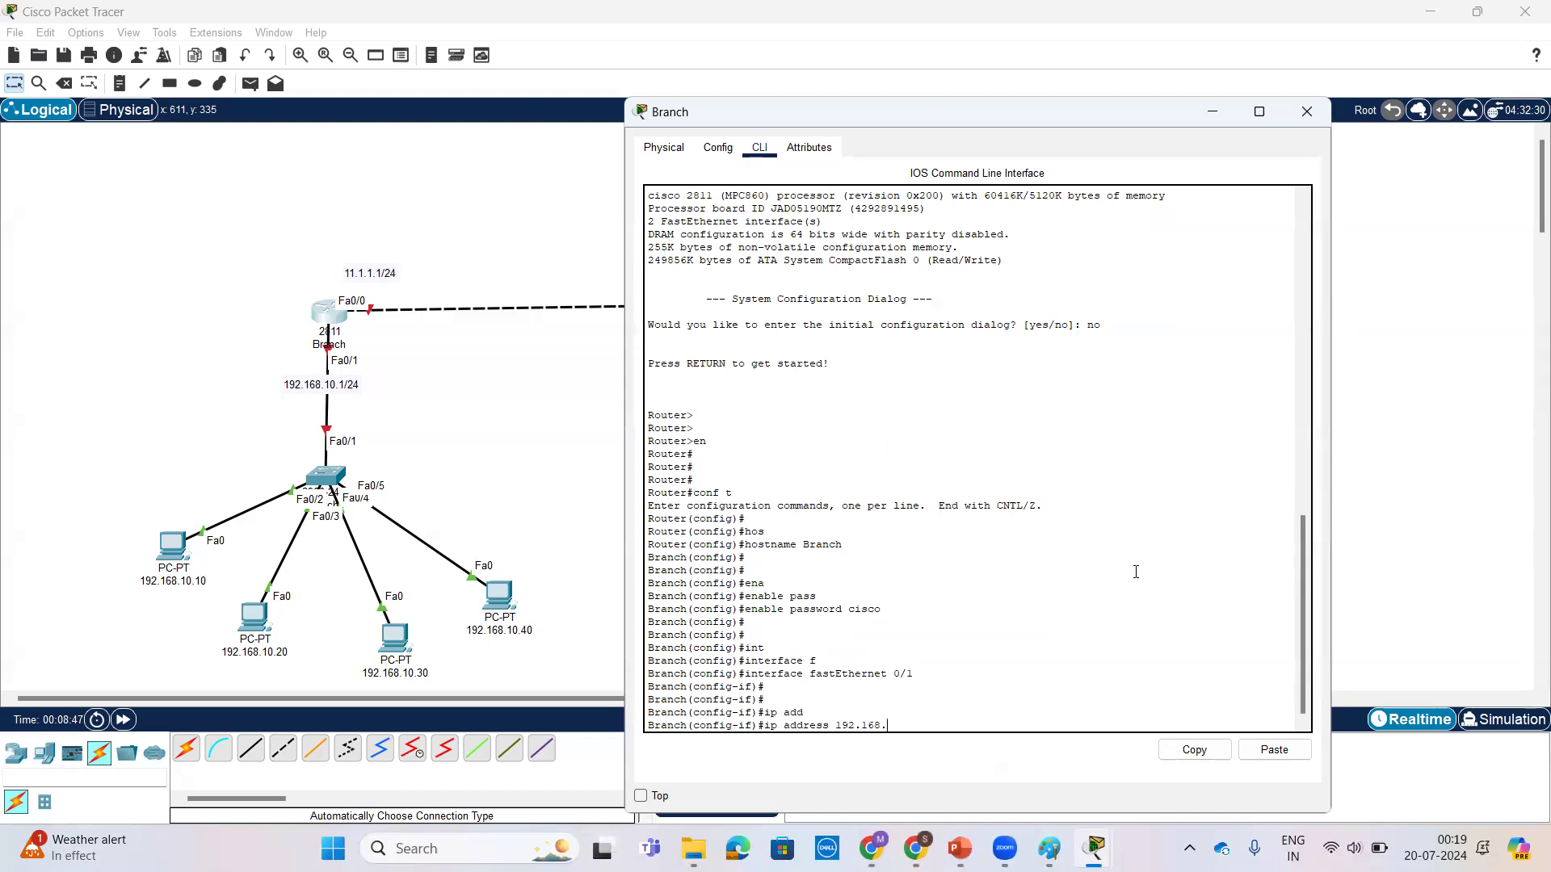
type("10.1 255.255.255.0")
key("Return")
Step: Enable the Branch router's fastEthernet 0/1 interface with no shutdown and exit to global configuration mode
type("no sh")
key("Tab")
key("Return")
key("Return")
key("Return")
key("Return")
key("Return")
key("Return")
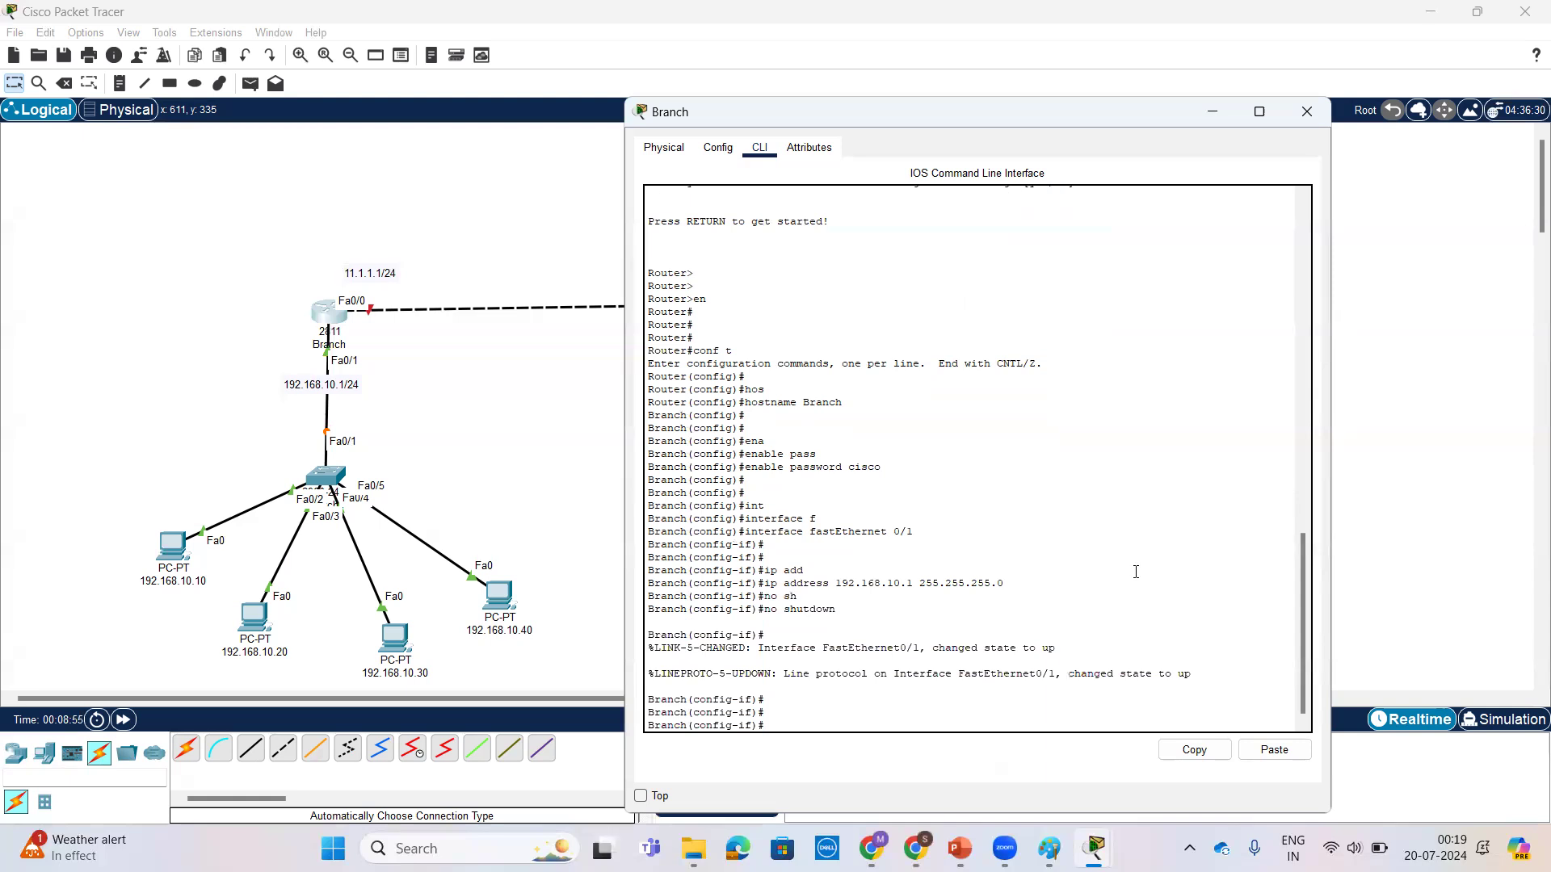
type("ex")
key("Return")
key("Return")
key("Return")
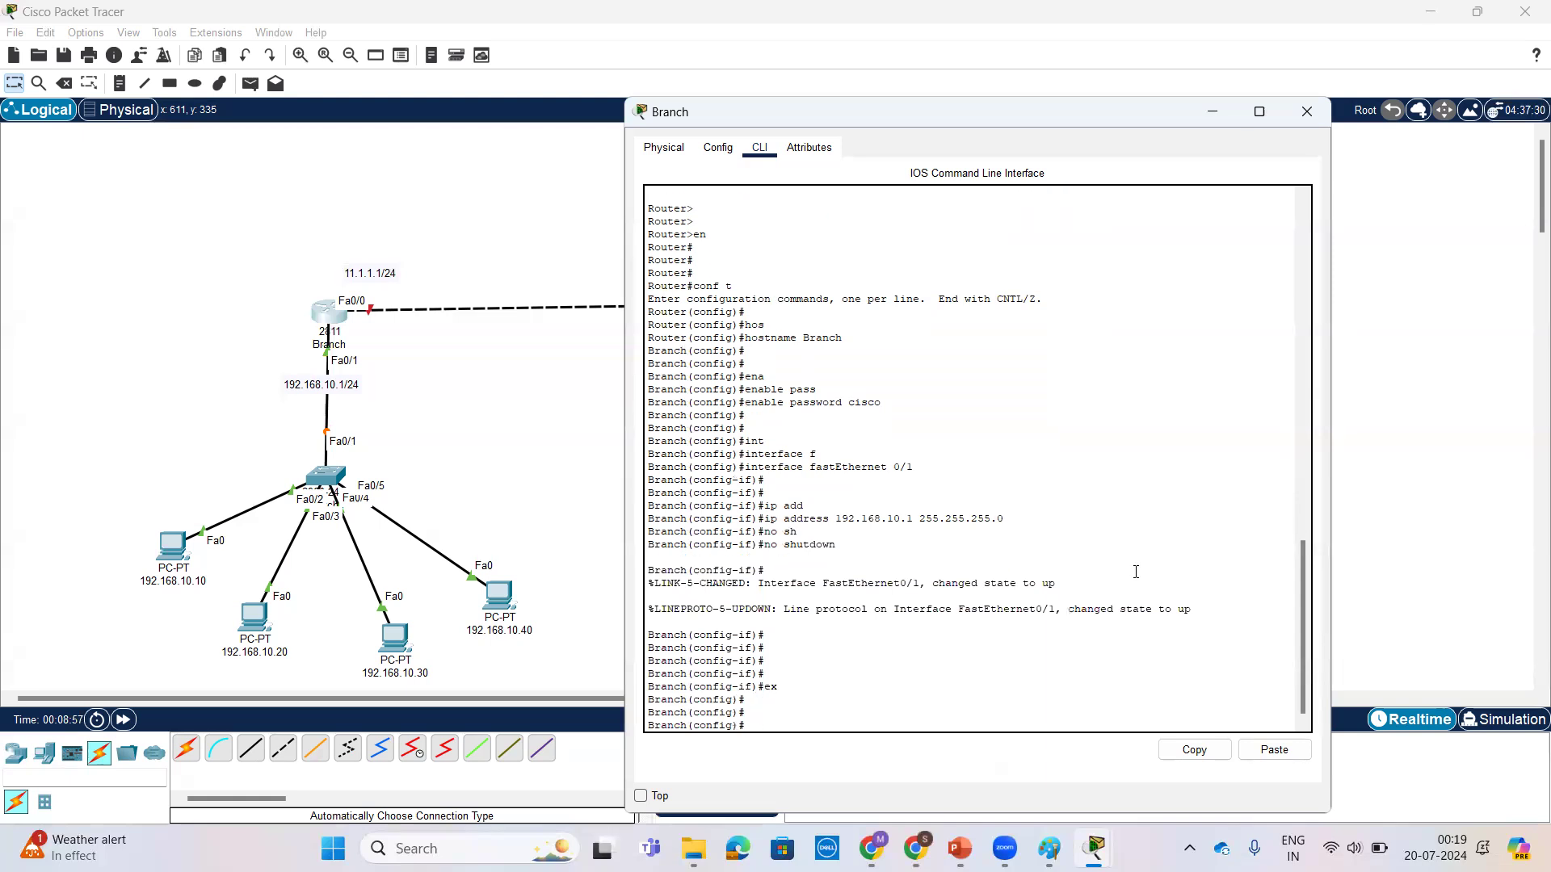
Step: Enter interface configuration mode for fastEthernet 0/0 on the Branch router
type("int")
key("Tab")
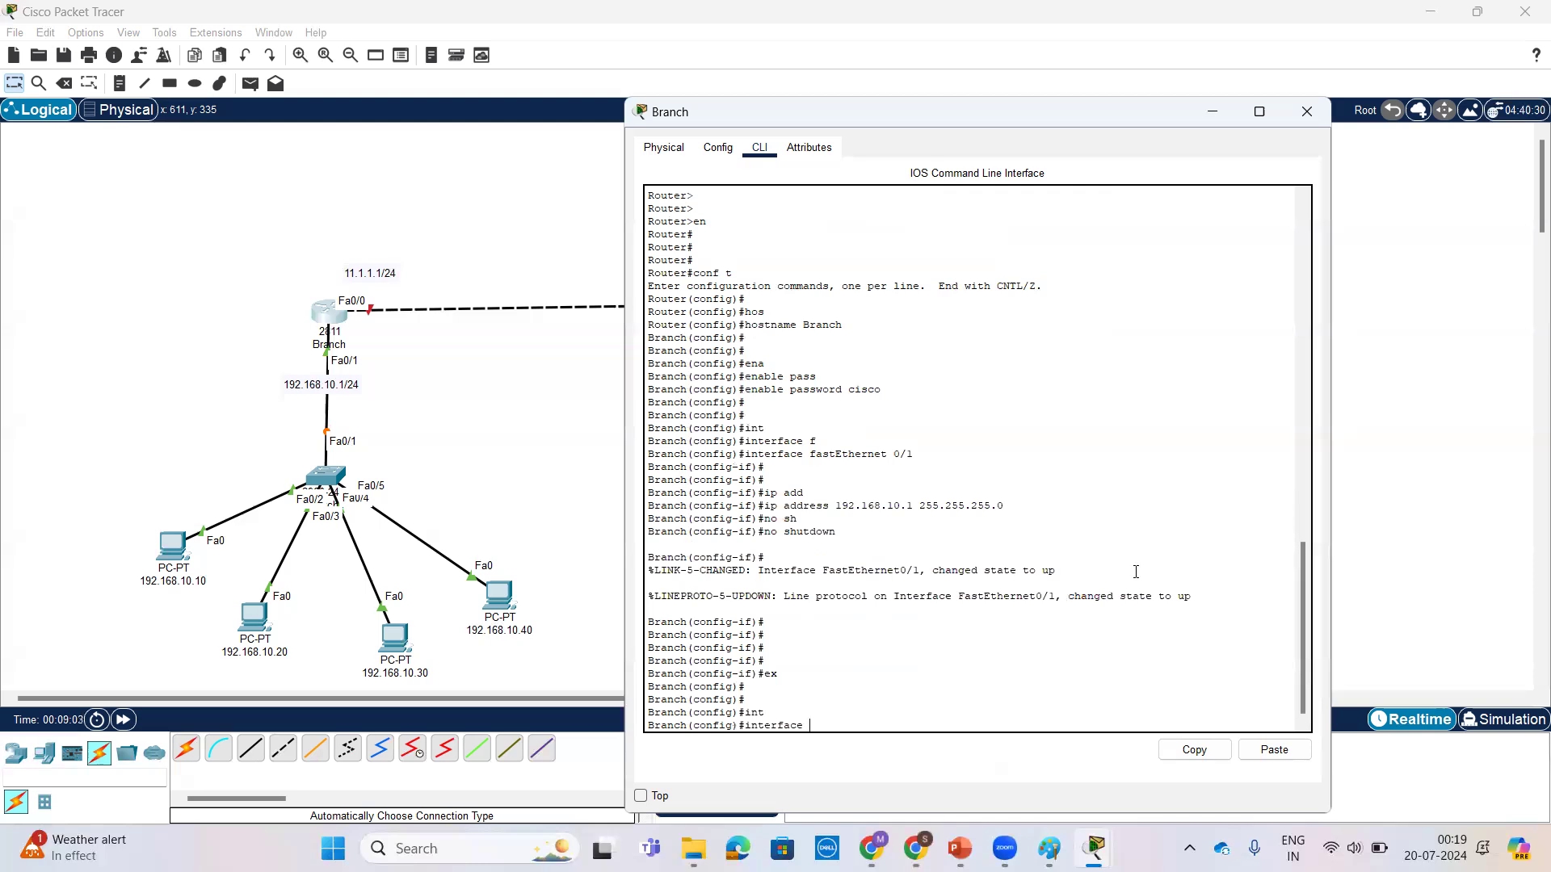
type("f")
key("Tab")
type("0/0")
key("Return")
key("Return")
key("Return")
Step: Assign IP address 11.1.1.1 with mask 255.255.255.0 to the Branch router's fastEthernet 0/0 interface
type("ip add")
key("Tab")
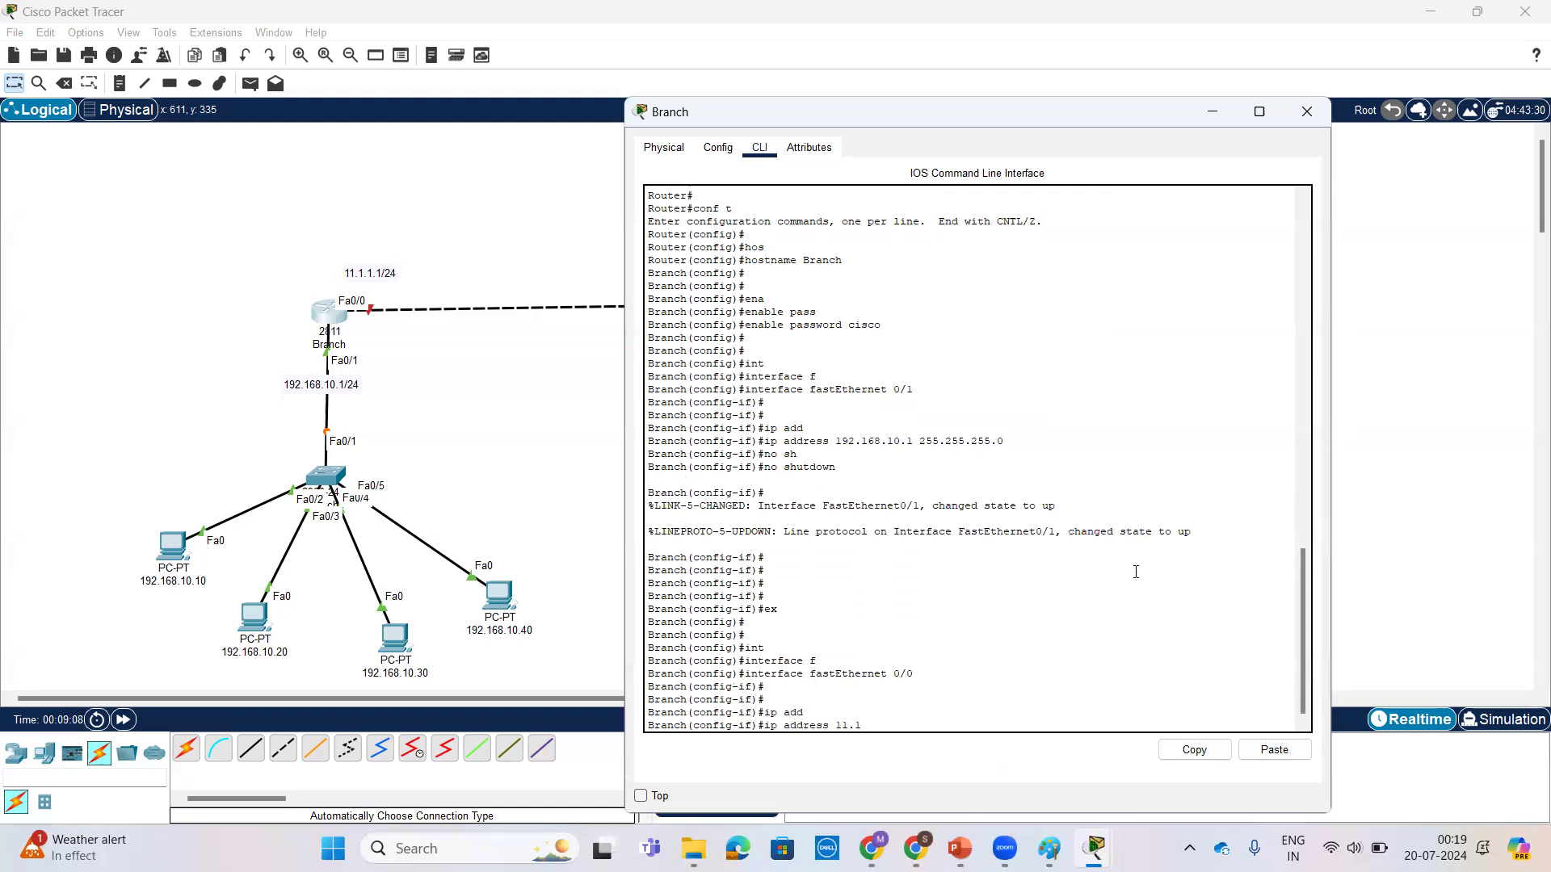
type("11.1.1.1 255.255.255.0")
key("Return")
Step: Enable the Branch router's fastEthernet 0/0 interface with the no shutdown command
type("no sh")
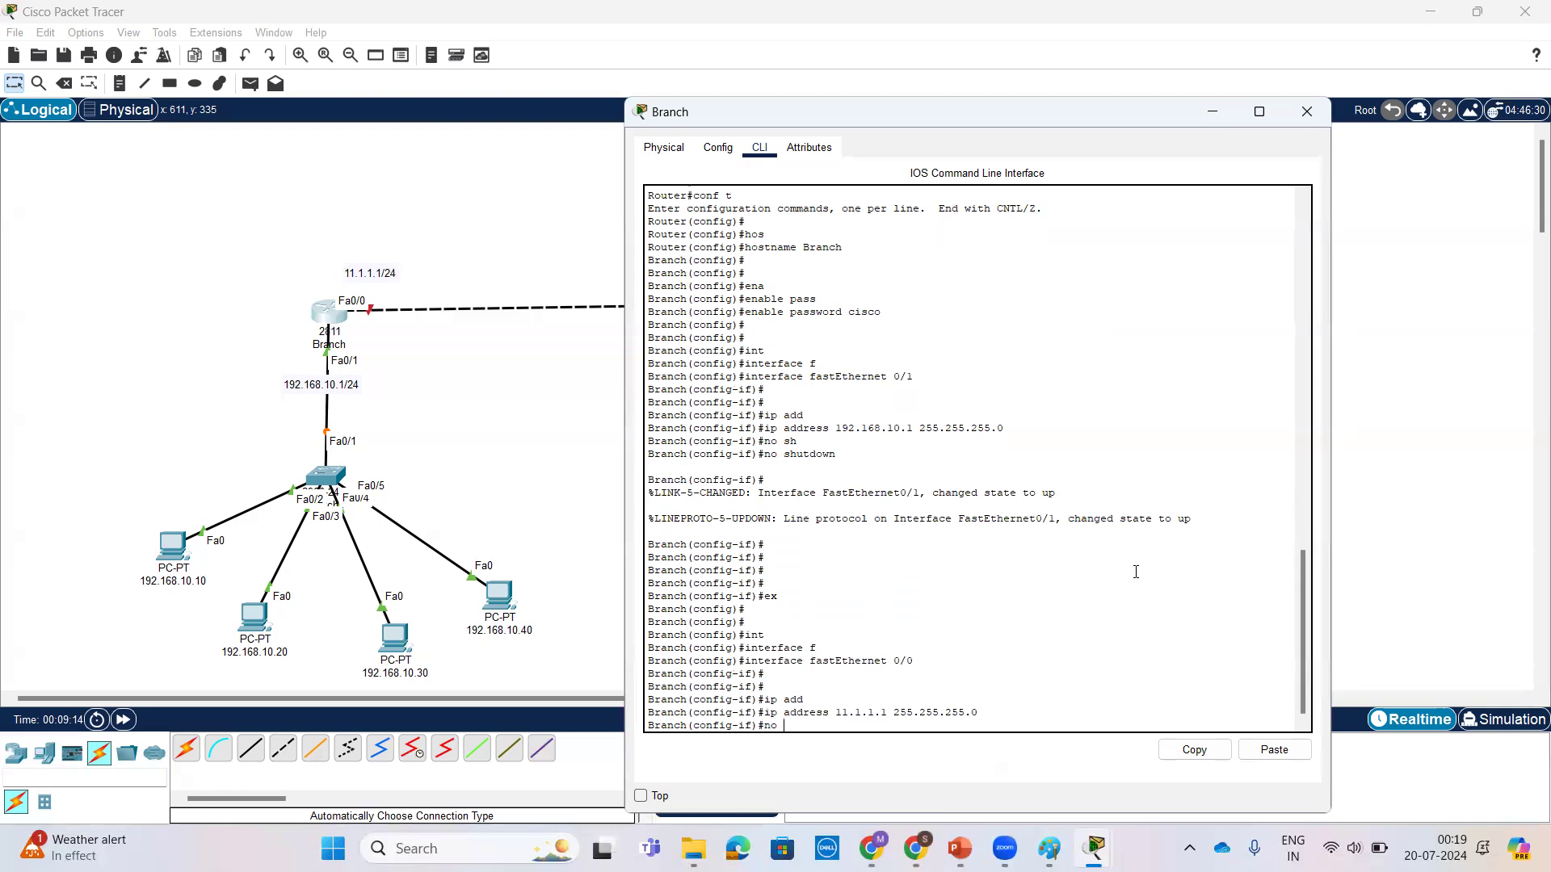
key("Tab")
key("Return")
key("Return")
key("Return")
key("Return")
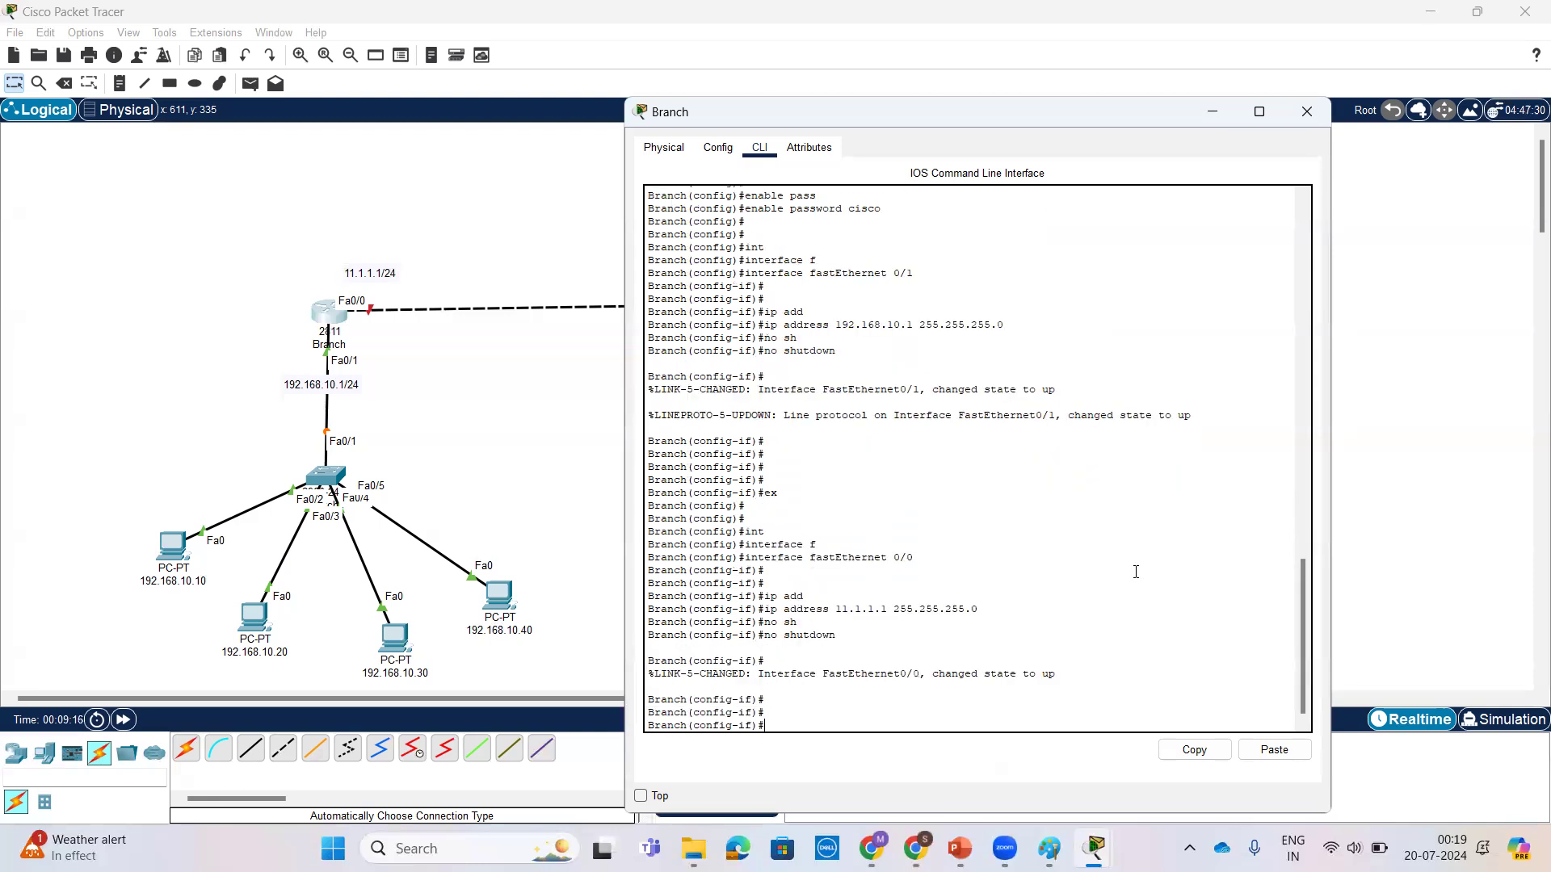
Step: Leave interface and global configuration modes to return to privileged mode on the Branch router
type("ex")
key("Return")
key("Return")
key("Return")
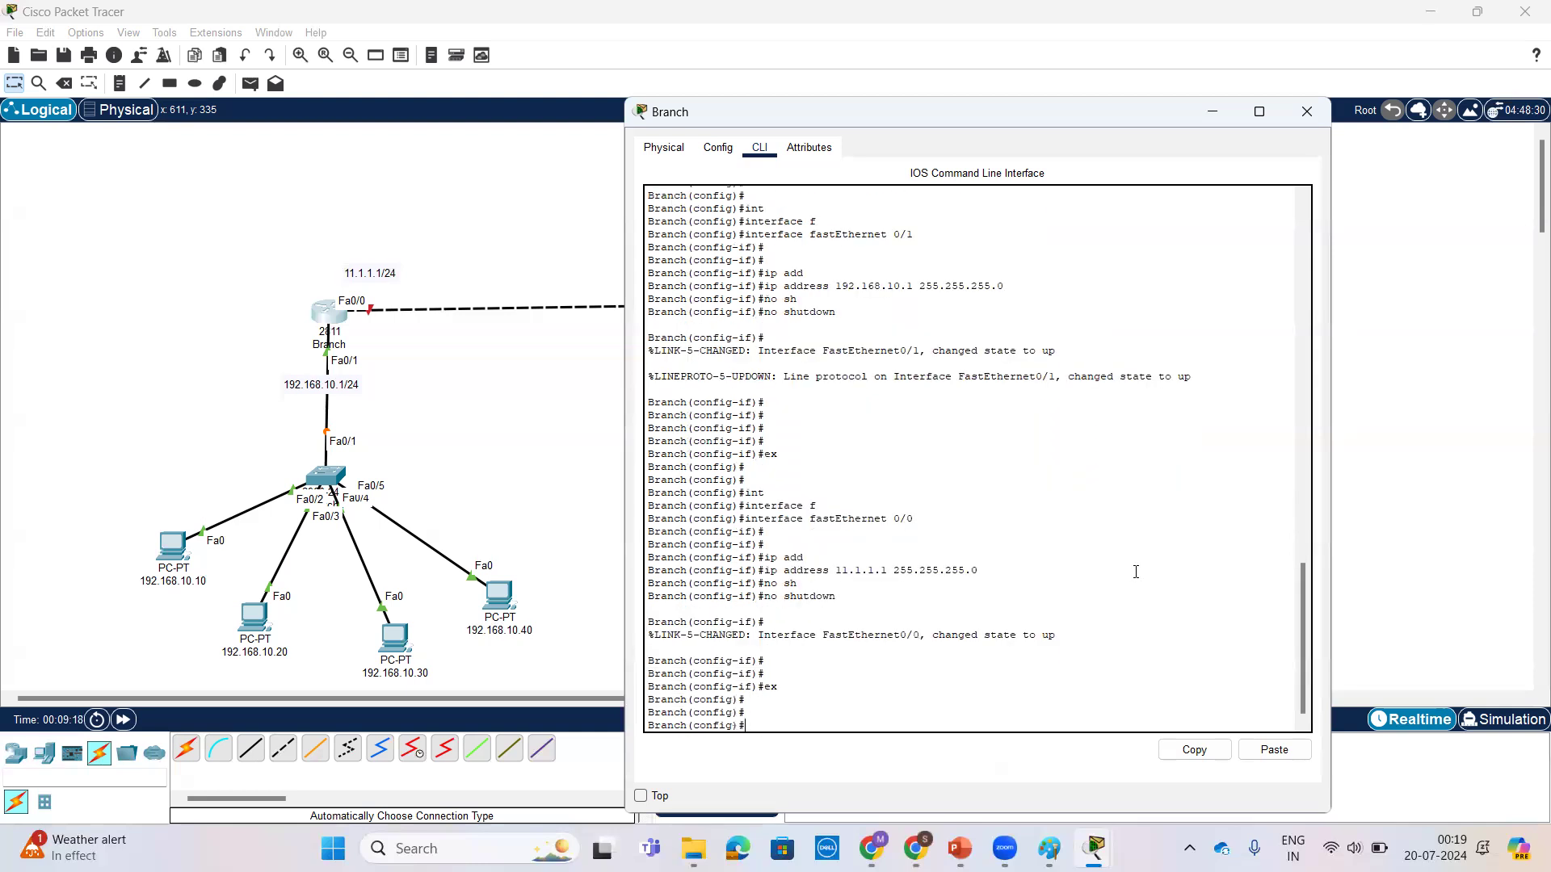
key("ctrl+z")
key("Return")
key("Return")
key("Return")
Step: Check the Branch router's interface addresses and states with show ip interface brief, and close the router's window
type("sh")
key("Tab")
type("ip int")
key("Tab")
type("br")
key("Tab")
key("Return")
key("Return")
key("Return")
key("Return")
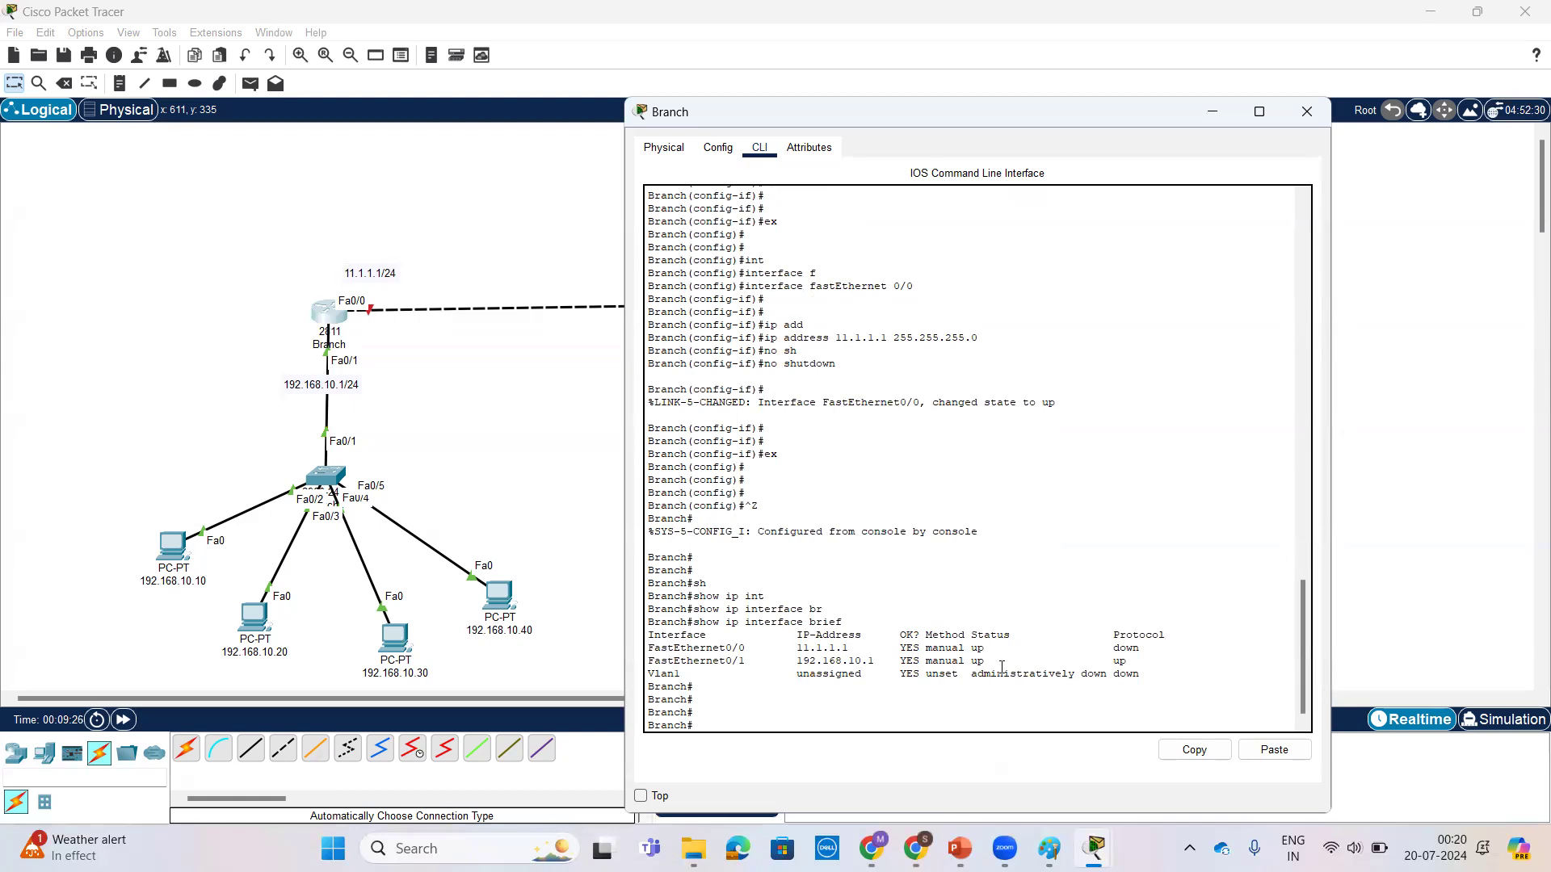
left_click_drag(1112, 647, 1160, 651)
left_click(1306, 111)
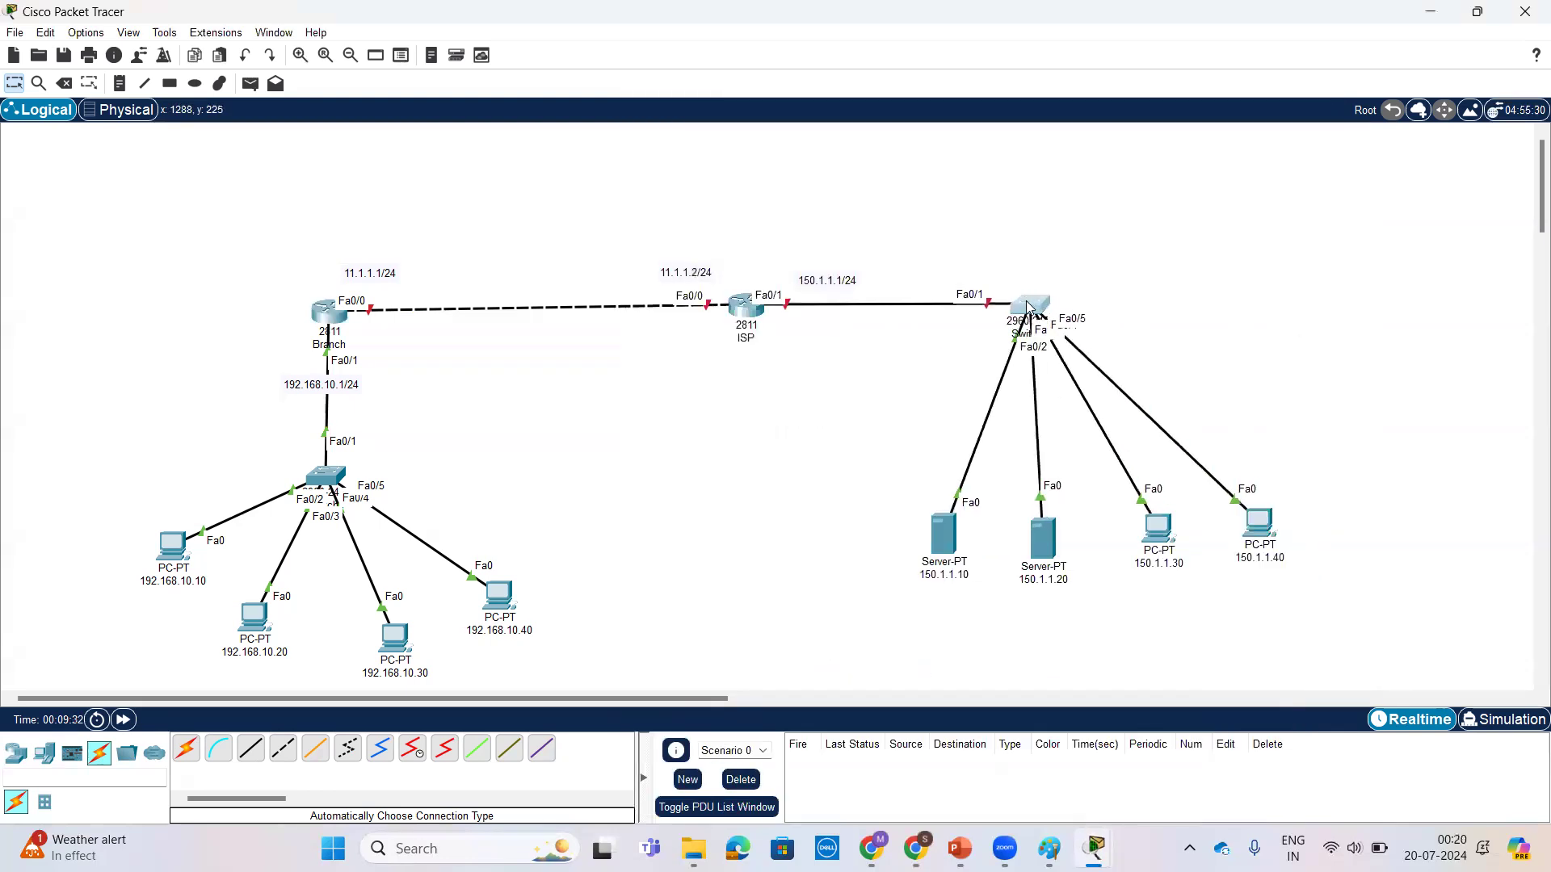
Step: Move the ISP-side switch and its two servers and two PCs closer to the ISP router
left_click_drag(1027, 307, 980, 307)
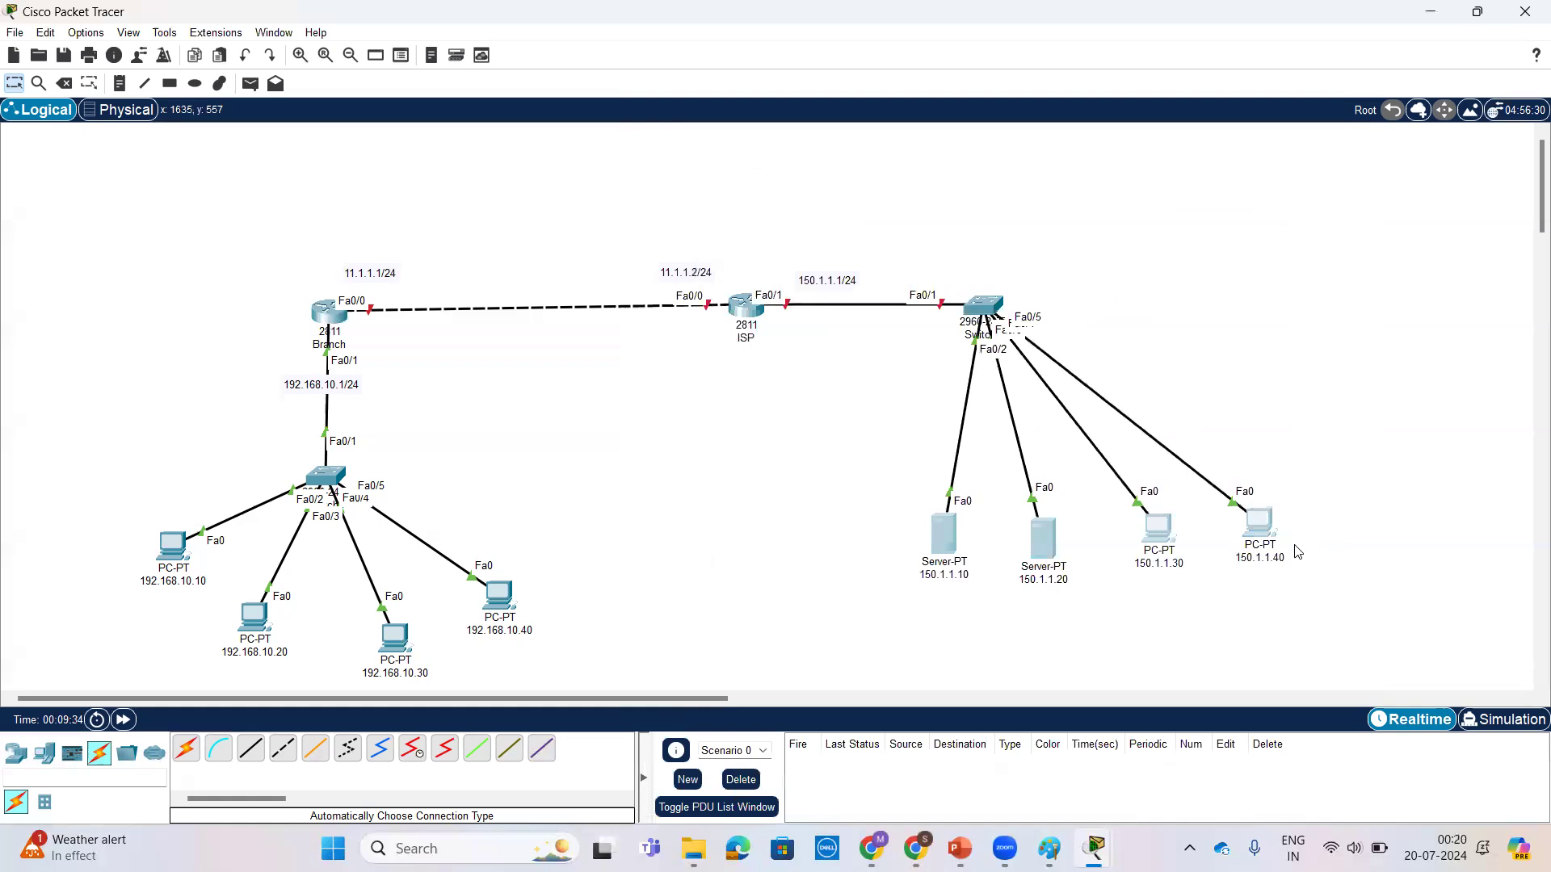
left_click_drag(1268, 533, 1058, 569)
left_click(1211, 564)
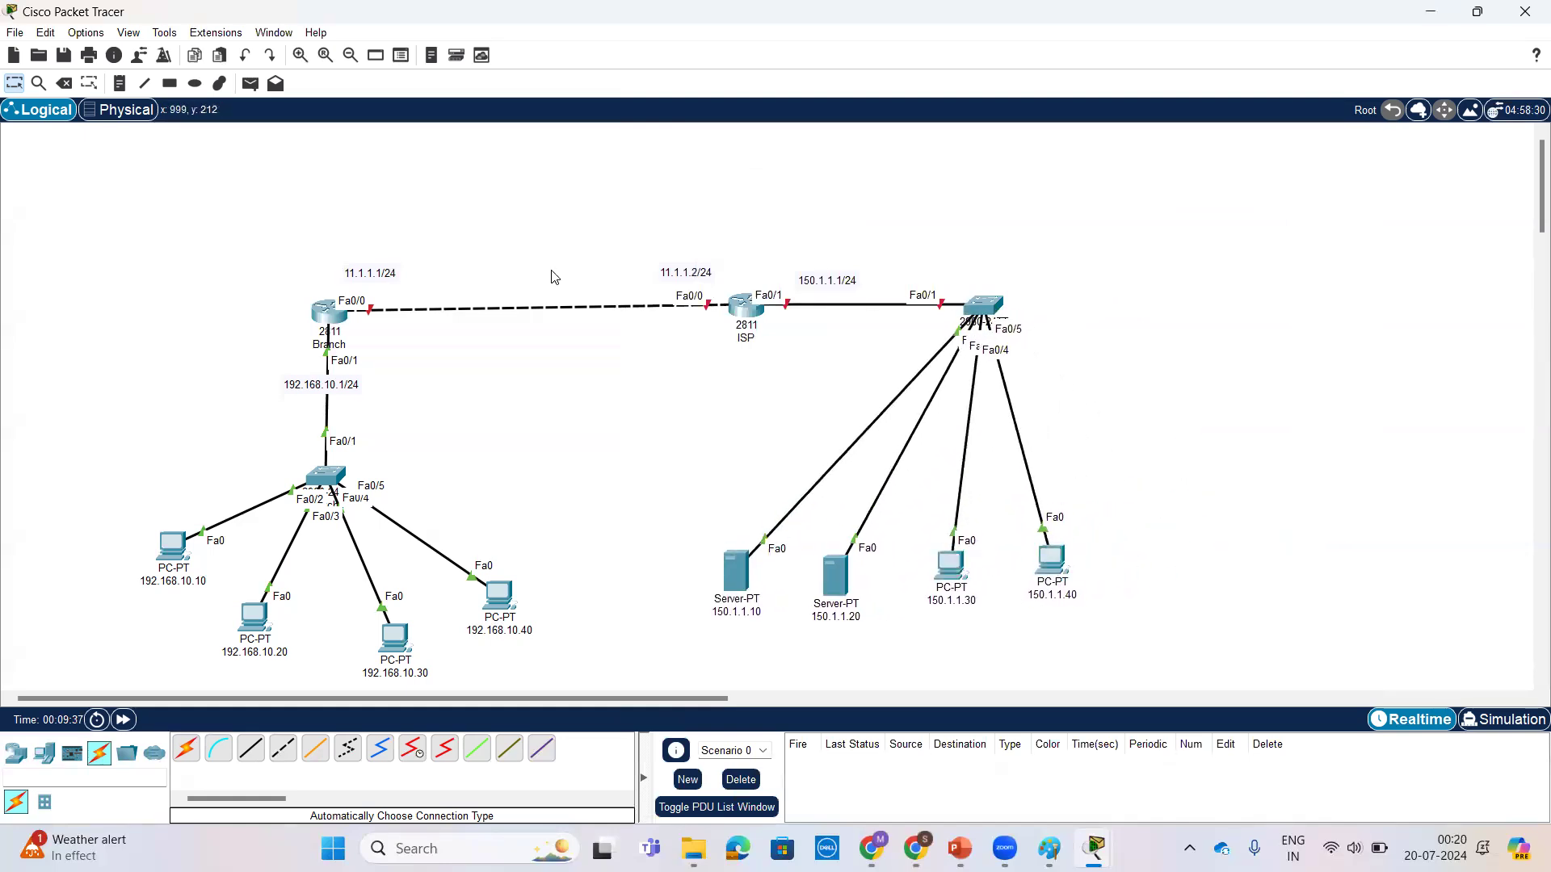
Step: Move the whole topology, including its address labels, up and to the left in the workspace
left_click_drag(172, 542, 219, 544)
left_click_drag(154, 216, 1154, 668)
left_click_drag(994, 299, 793, 247)
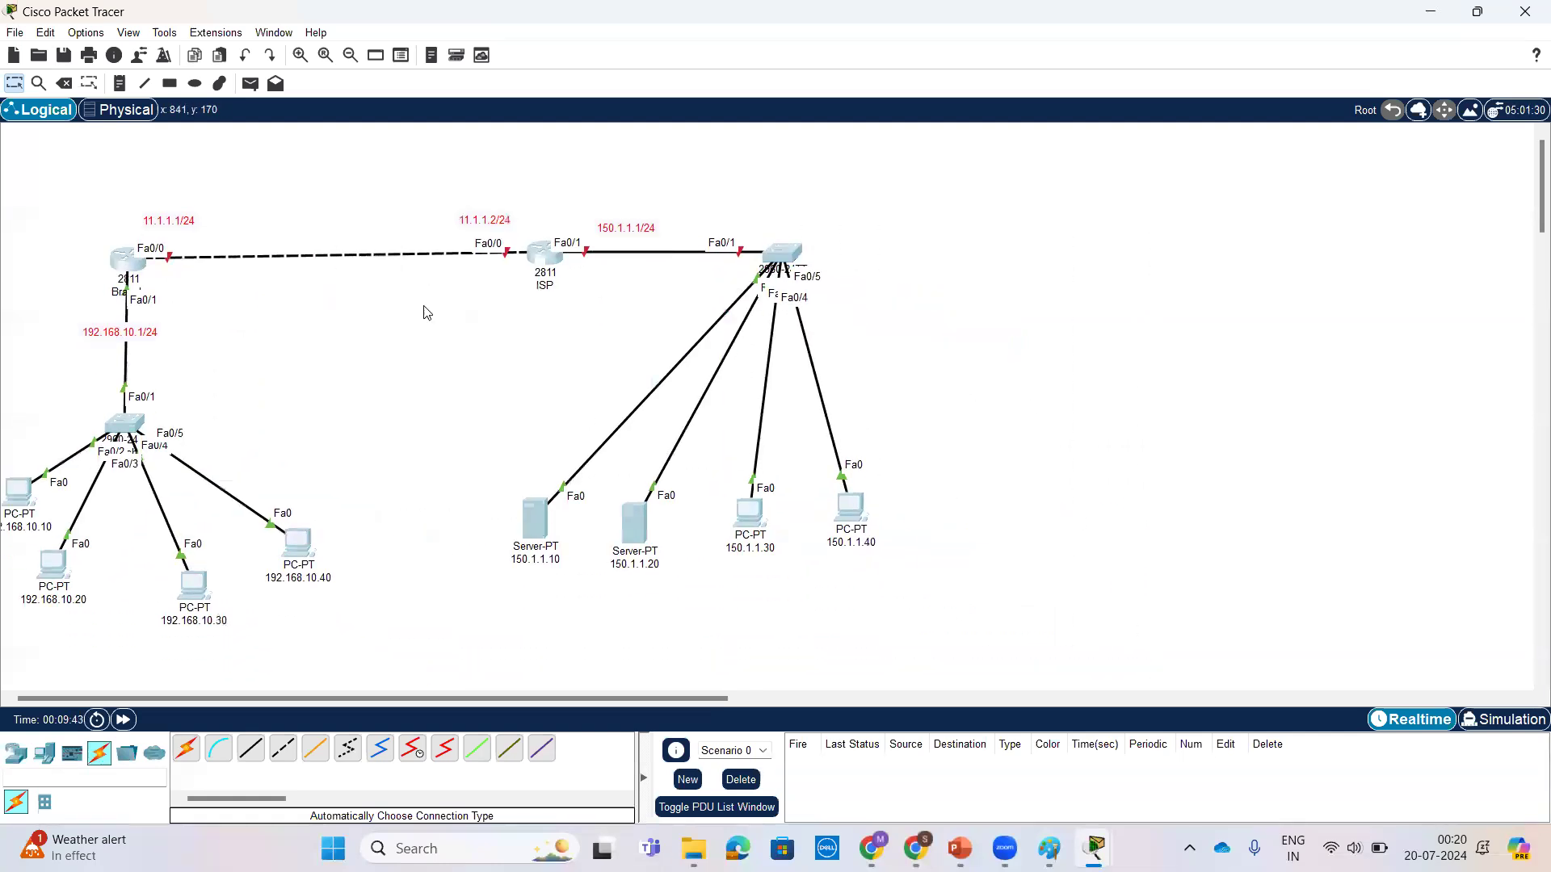
left_click(214, 342)
Step: Move the Branch router with its LAN closer to the ISP router and shift the whole topology back to the left
left_click_drag(41, 216, 402, 637)
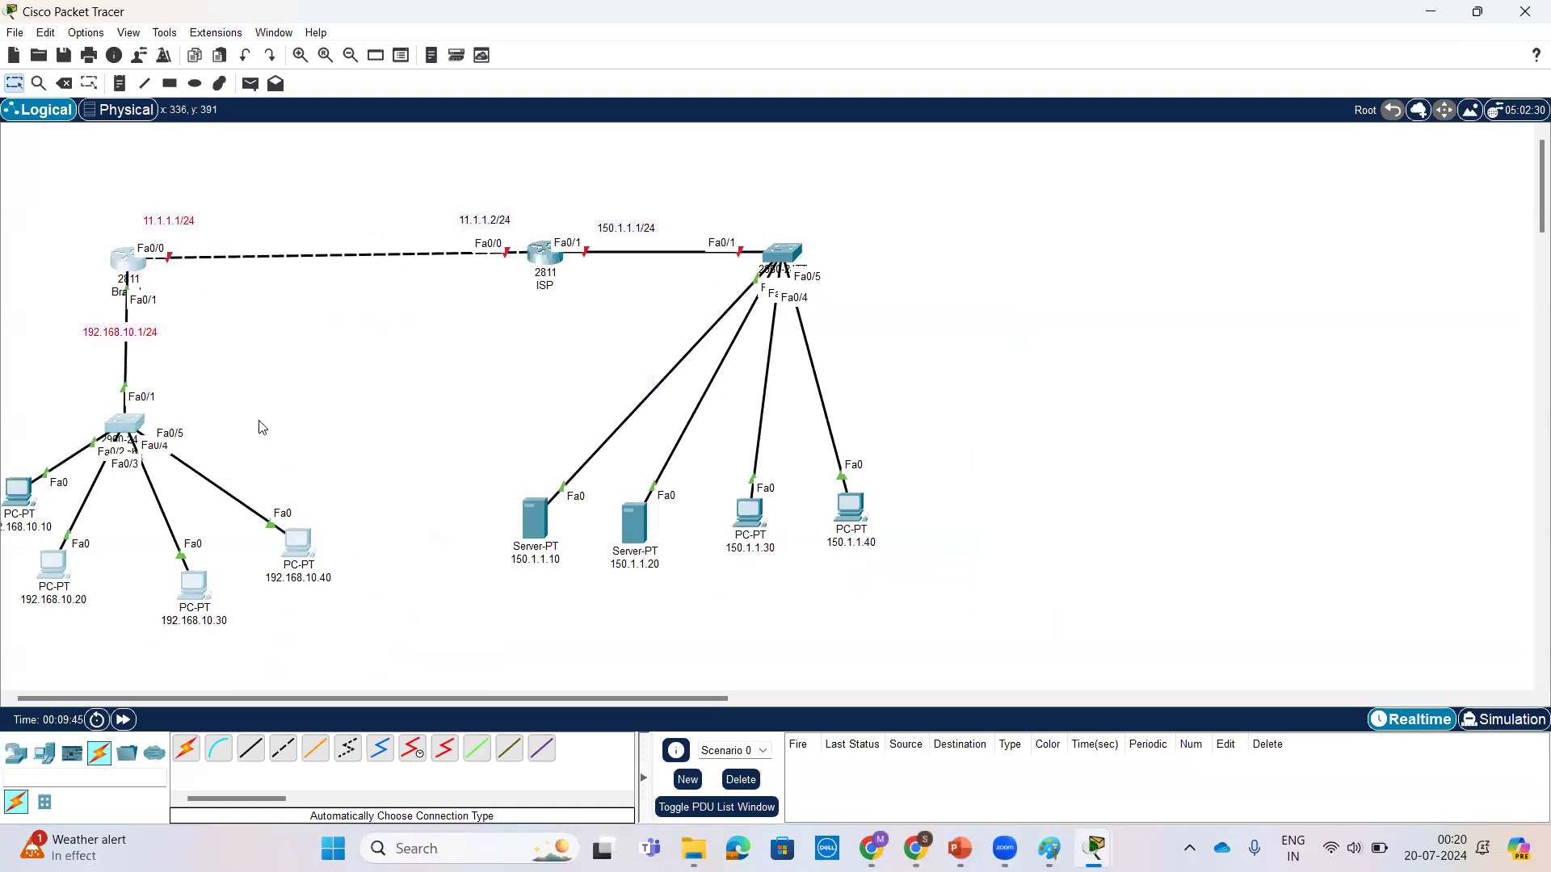
left_click(377, 559)
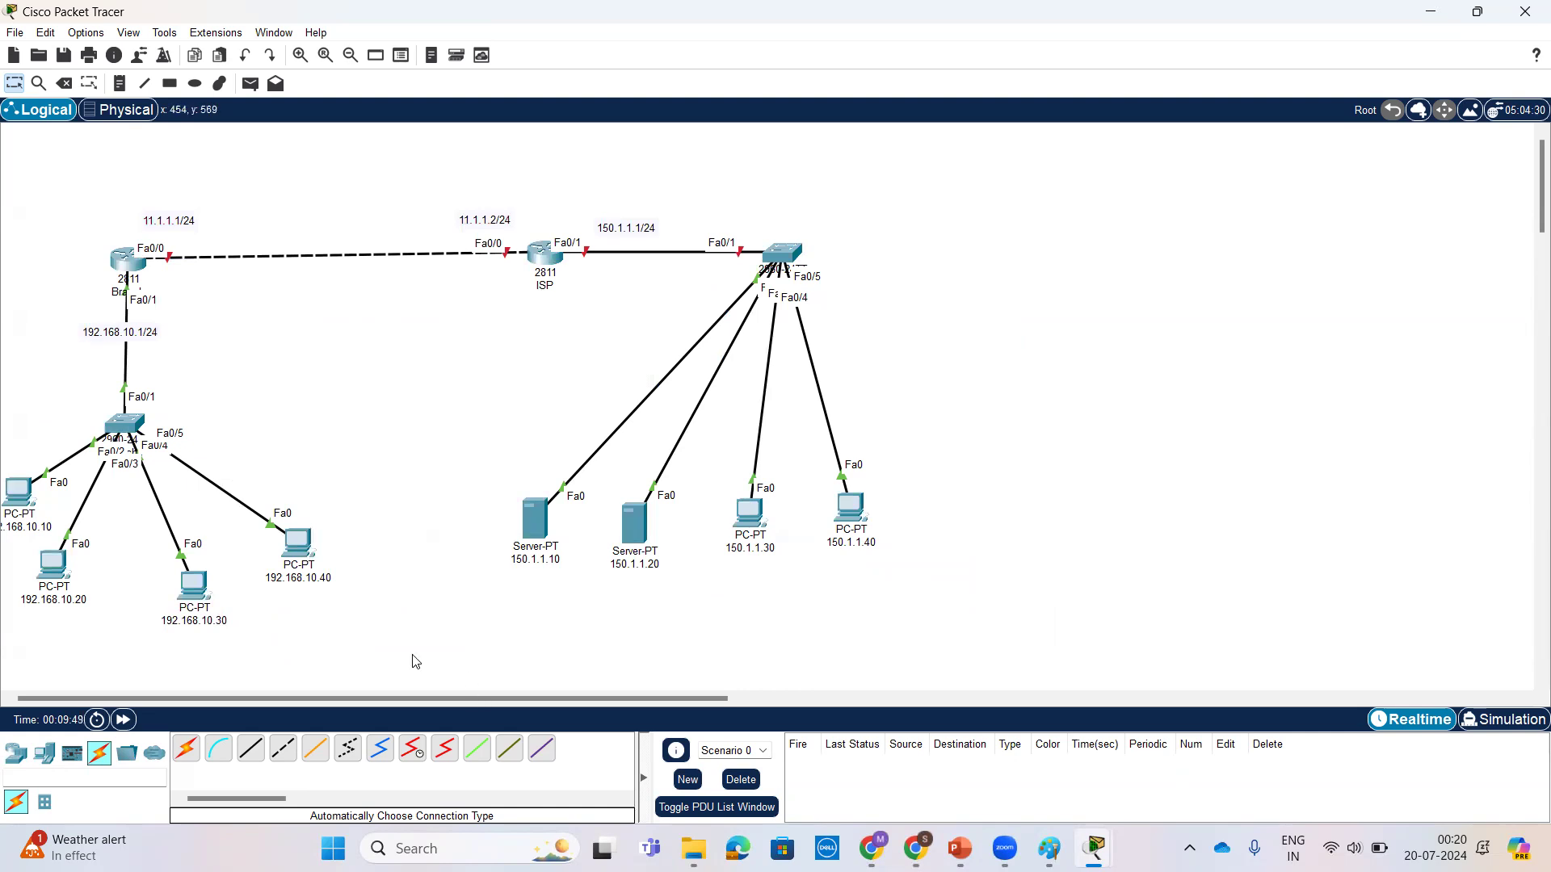
left_click_drag(379, 613, 3, 239)
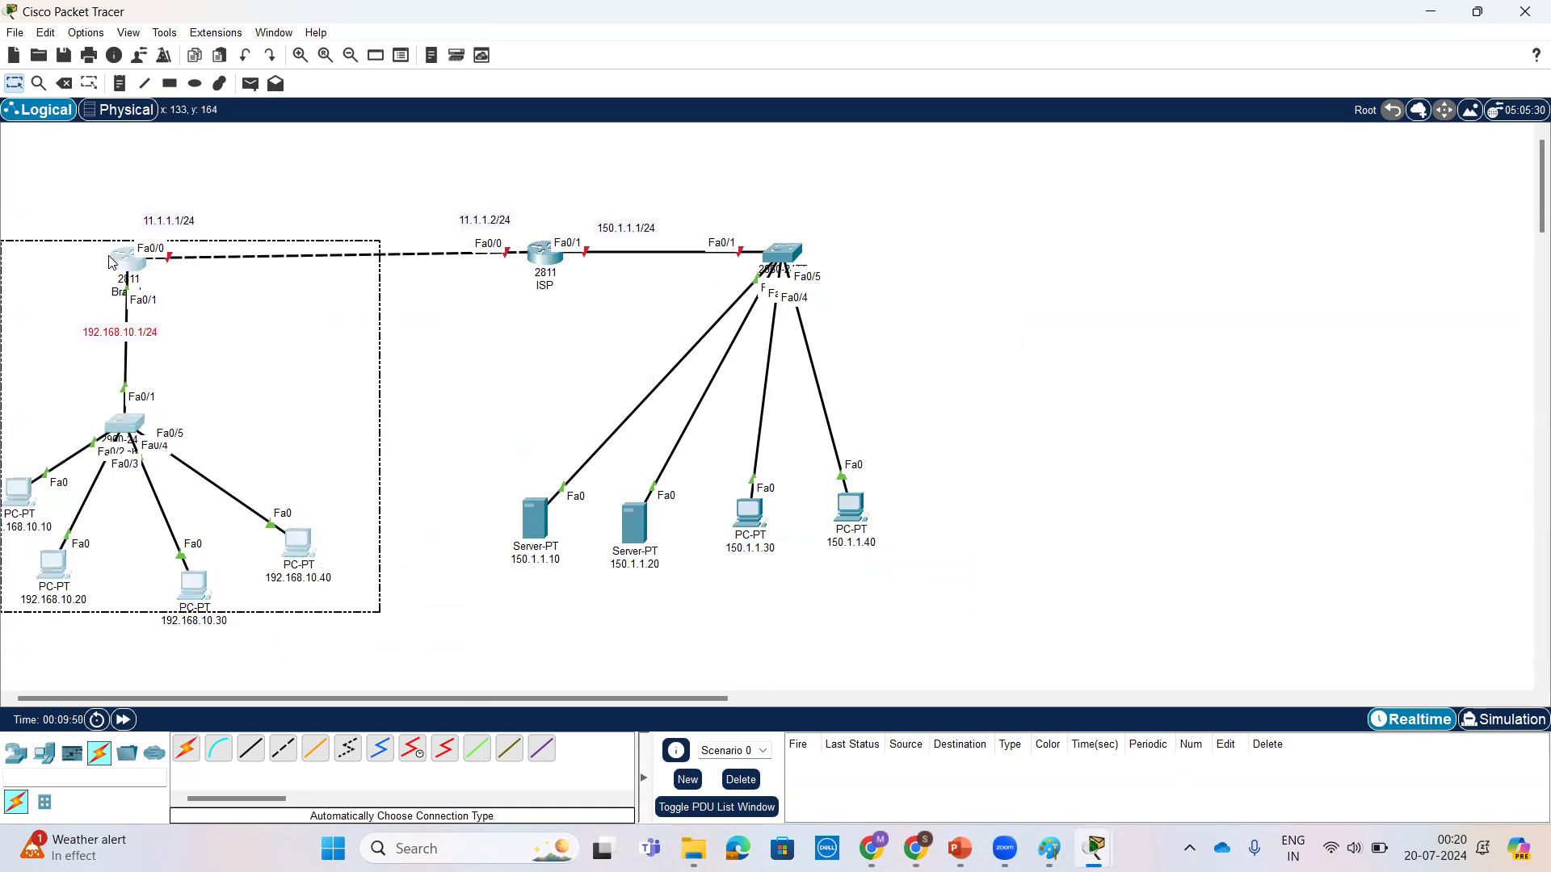
left_click_drag(121, 266, 261, 223)
left_click_drag(57, 185, 934, 675)
left_click_drag(811, 330, 713, 312)
left_click(712, 312)
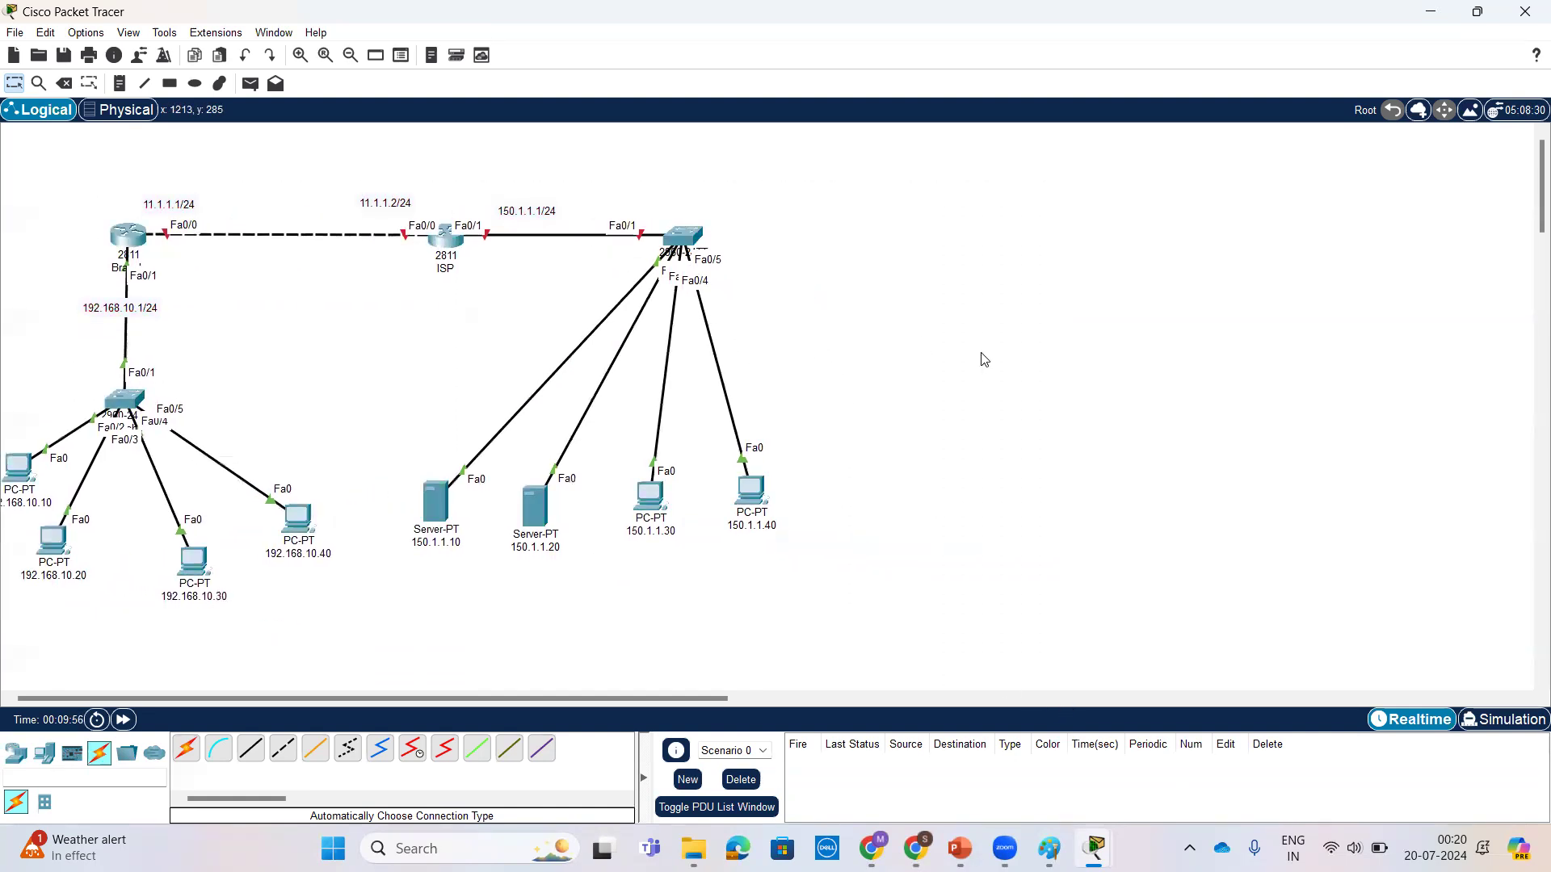
Step: Open the ISP router's command line and answer no to the initial configuration dialog
left_click(126, 242)
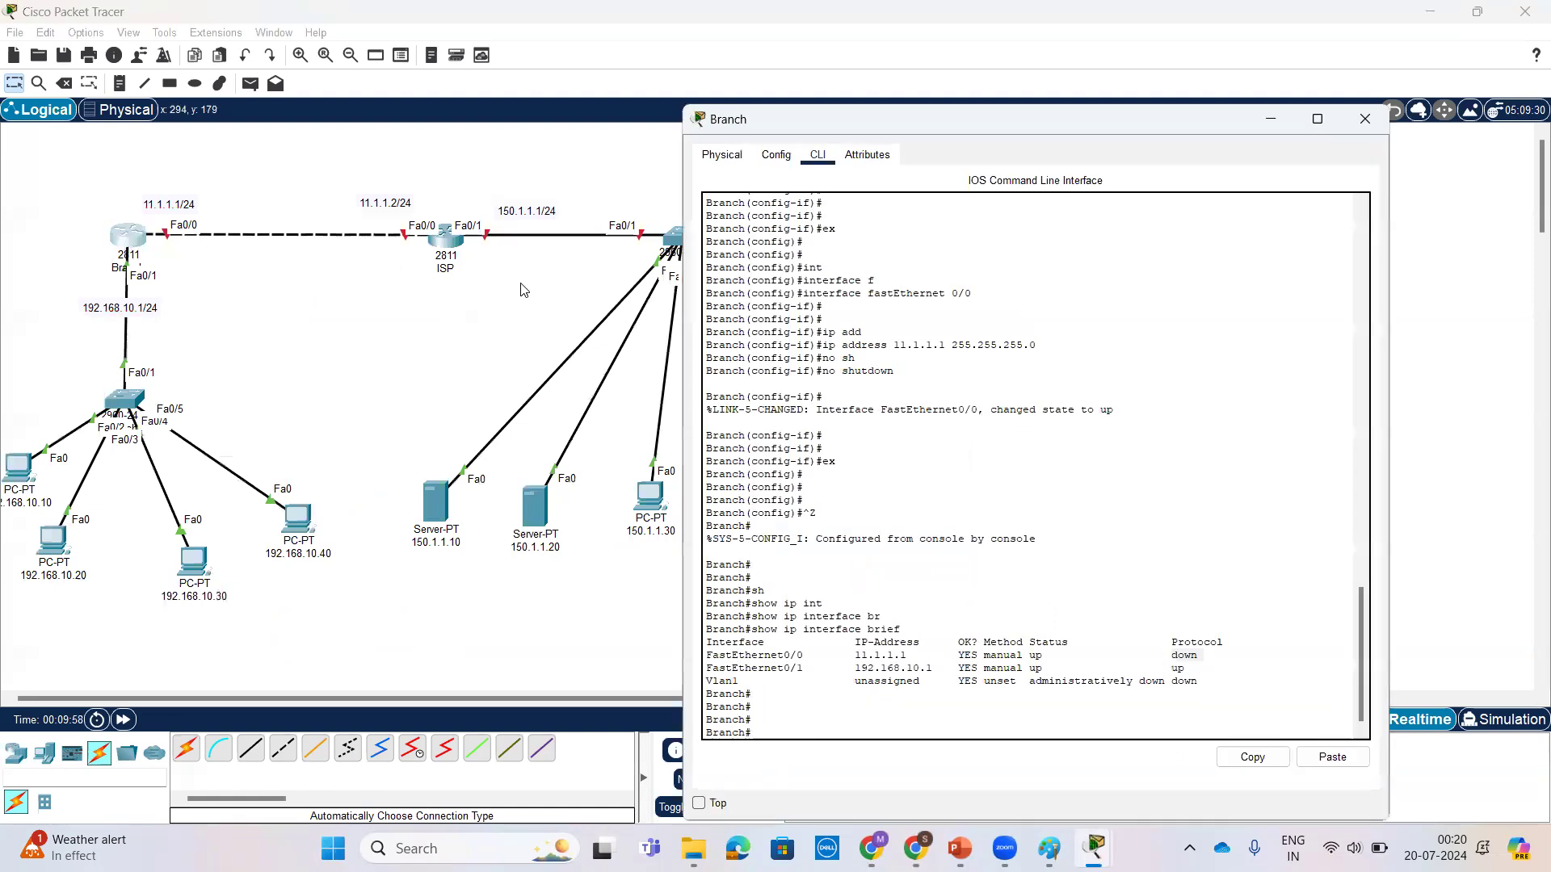
left_click(433, 244)
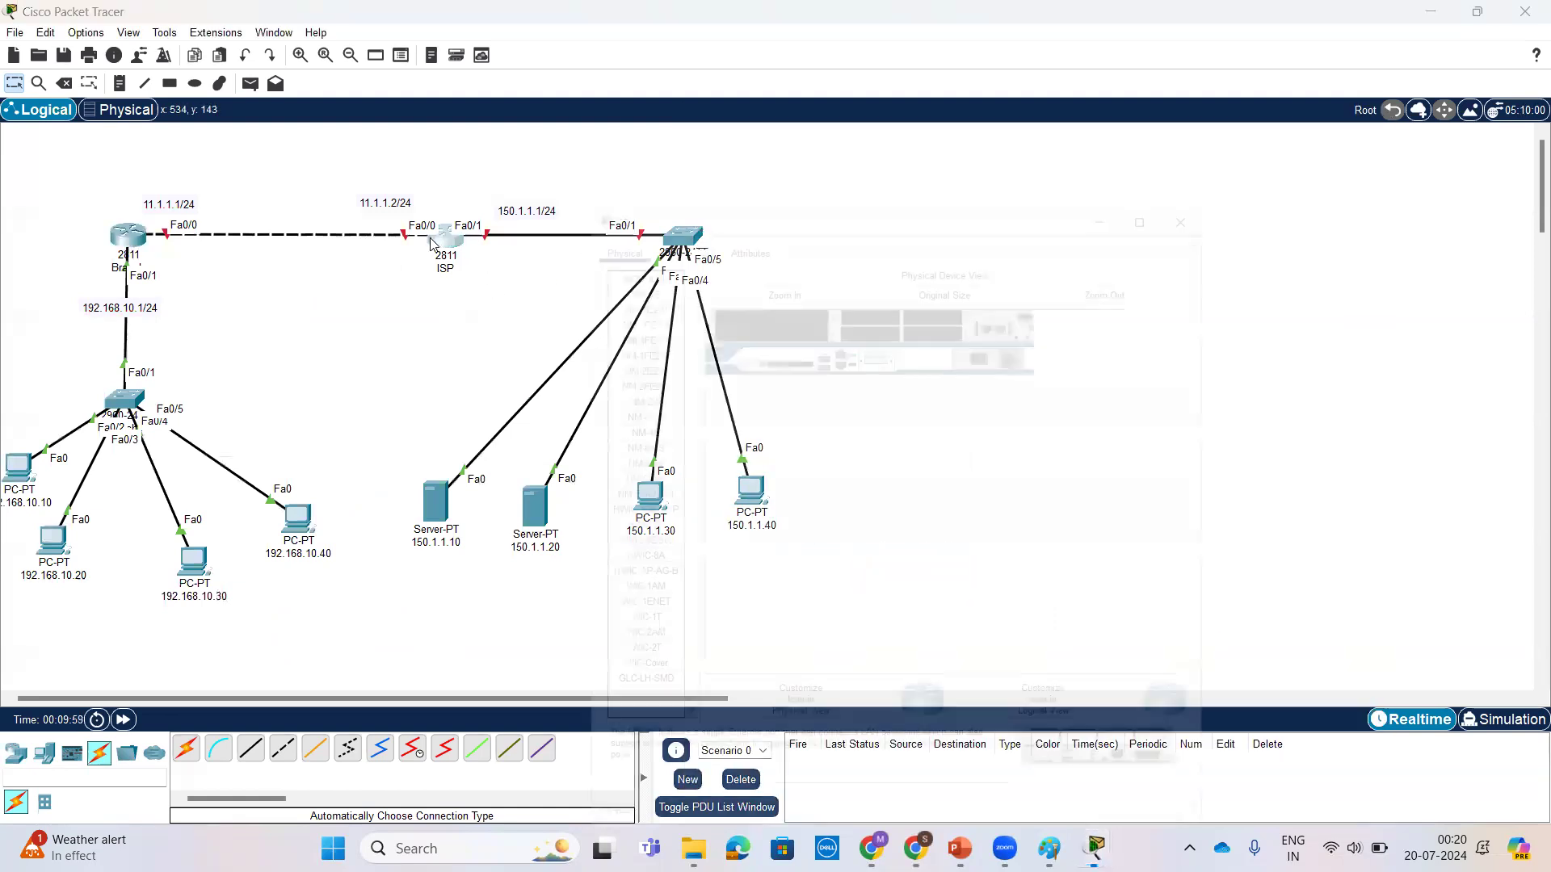
left_click(678, 157)
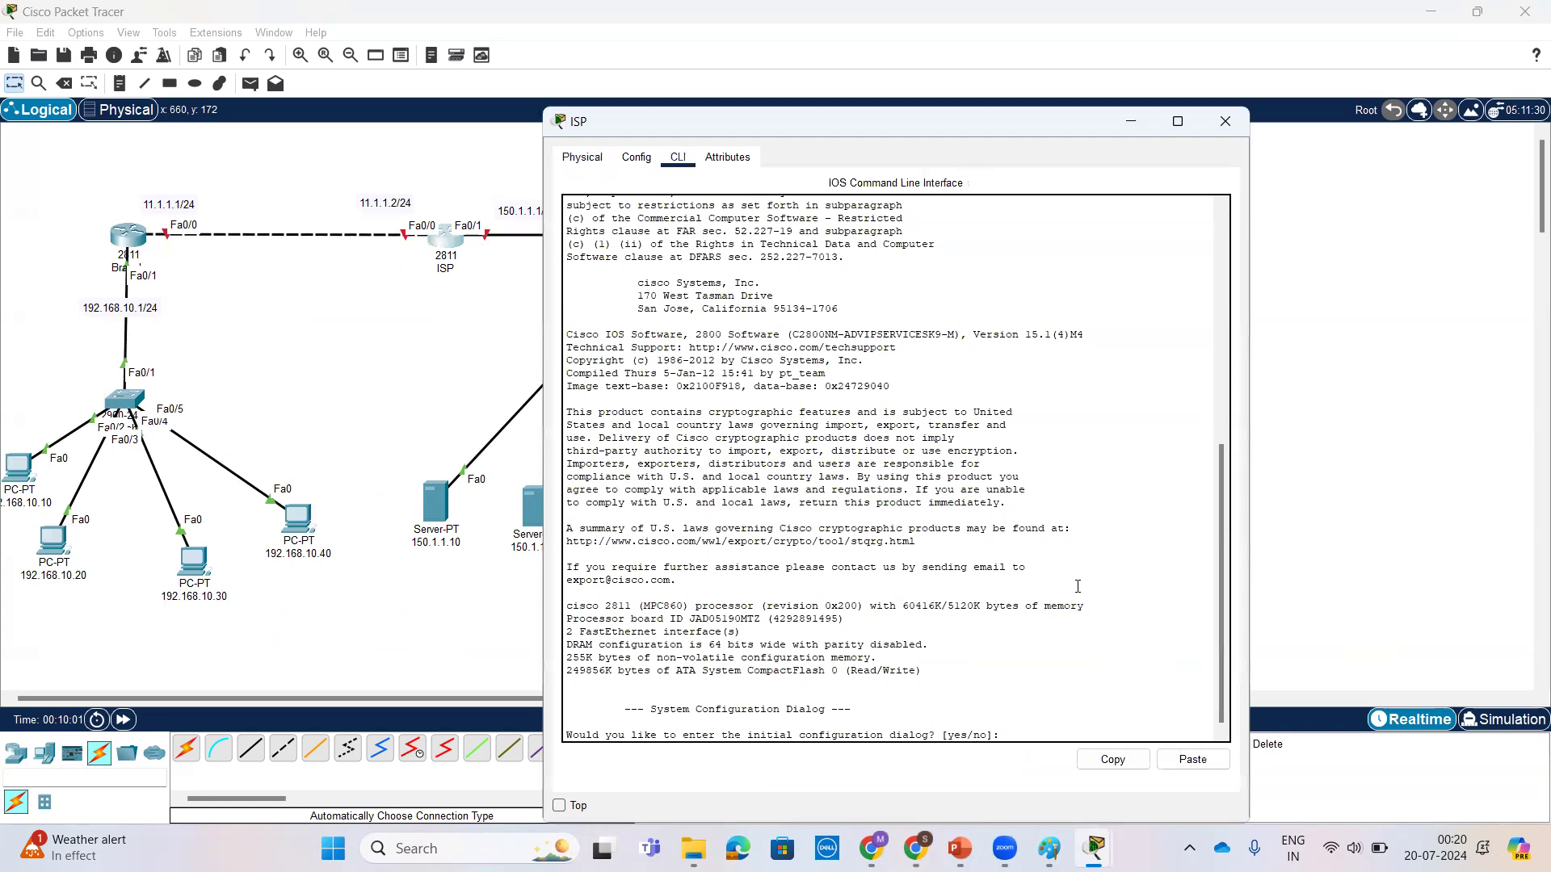
type("no")
key("Return")
key("Return")
key("Return")
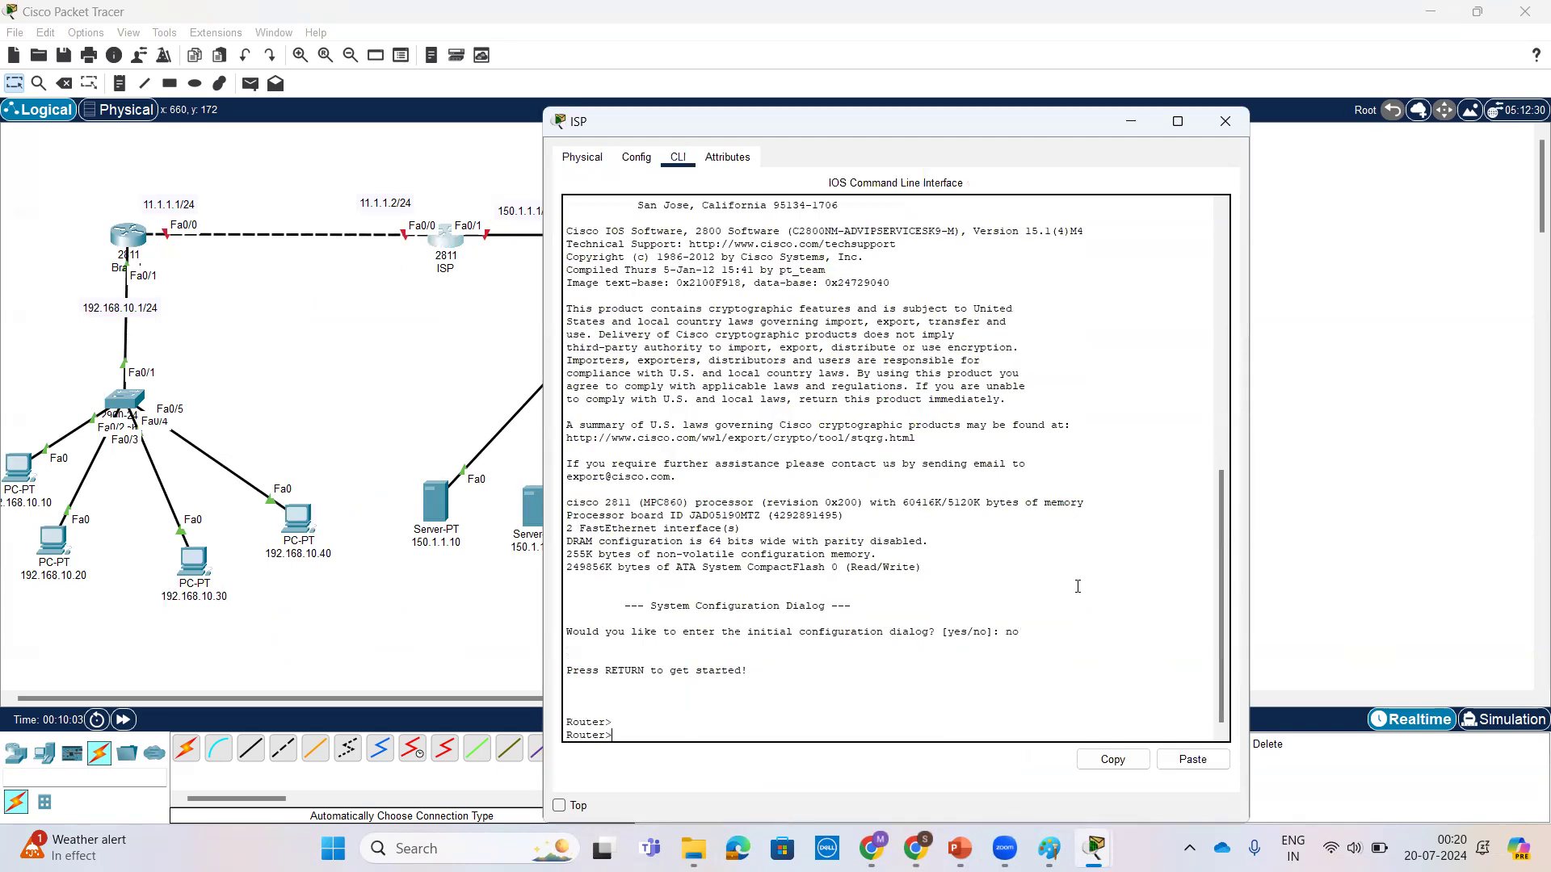
type("int")
key("Tab")
type("f")
key("Tab")
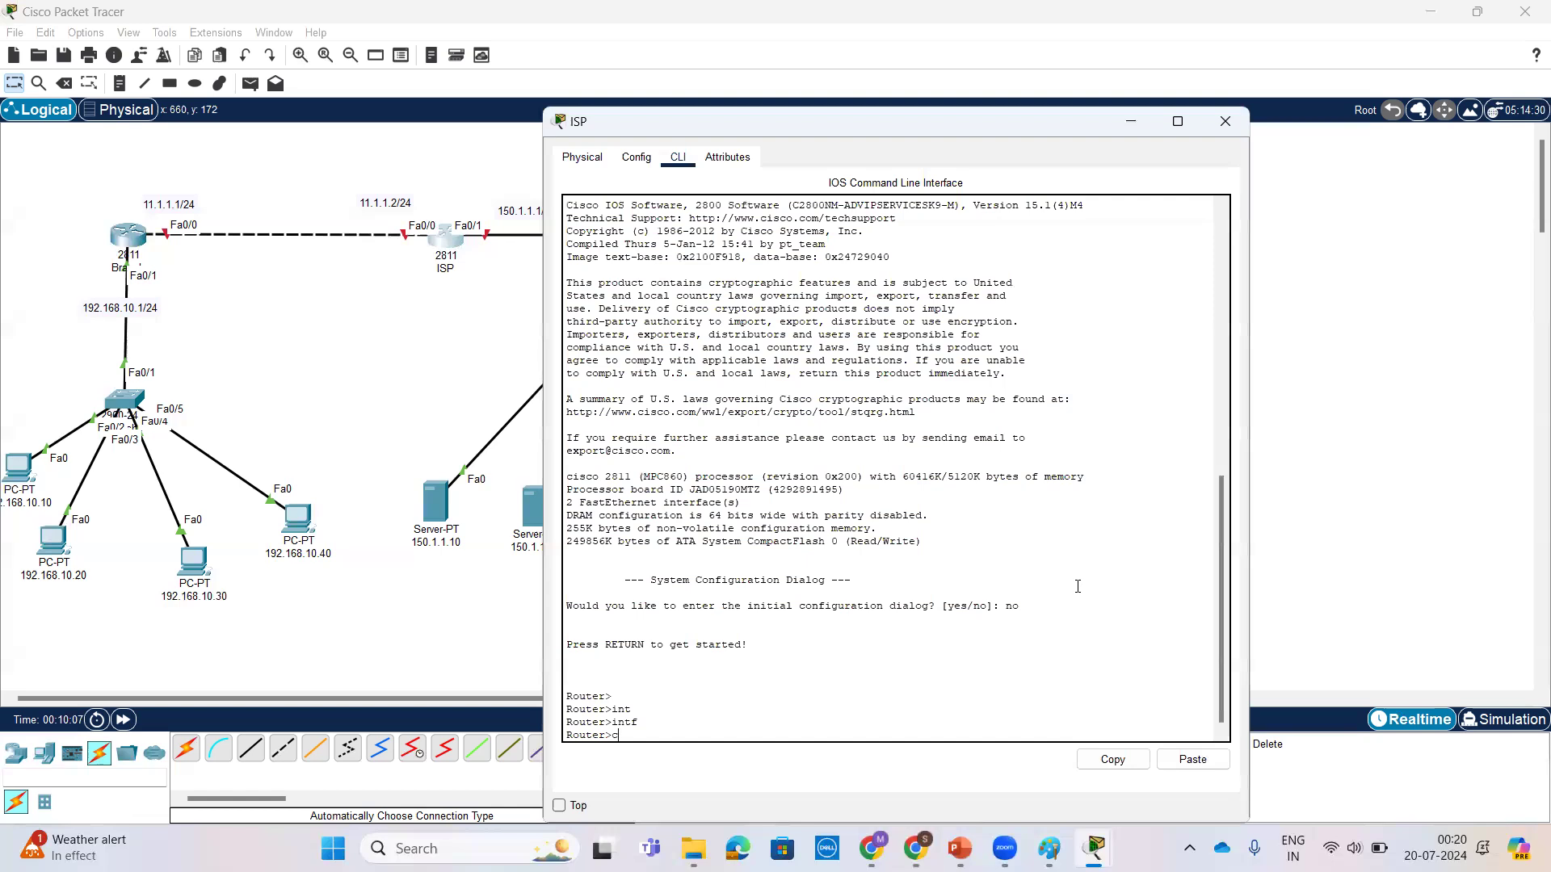
key("BackSpace")
Step: Enter privileged mode with enable and global configuration mode with conf t on the ISP router
type("en")
key("Tab")
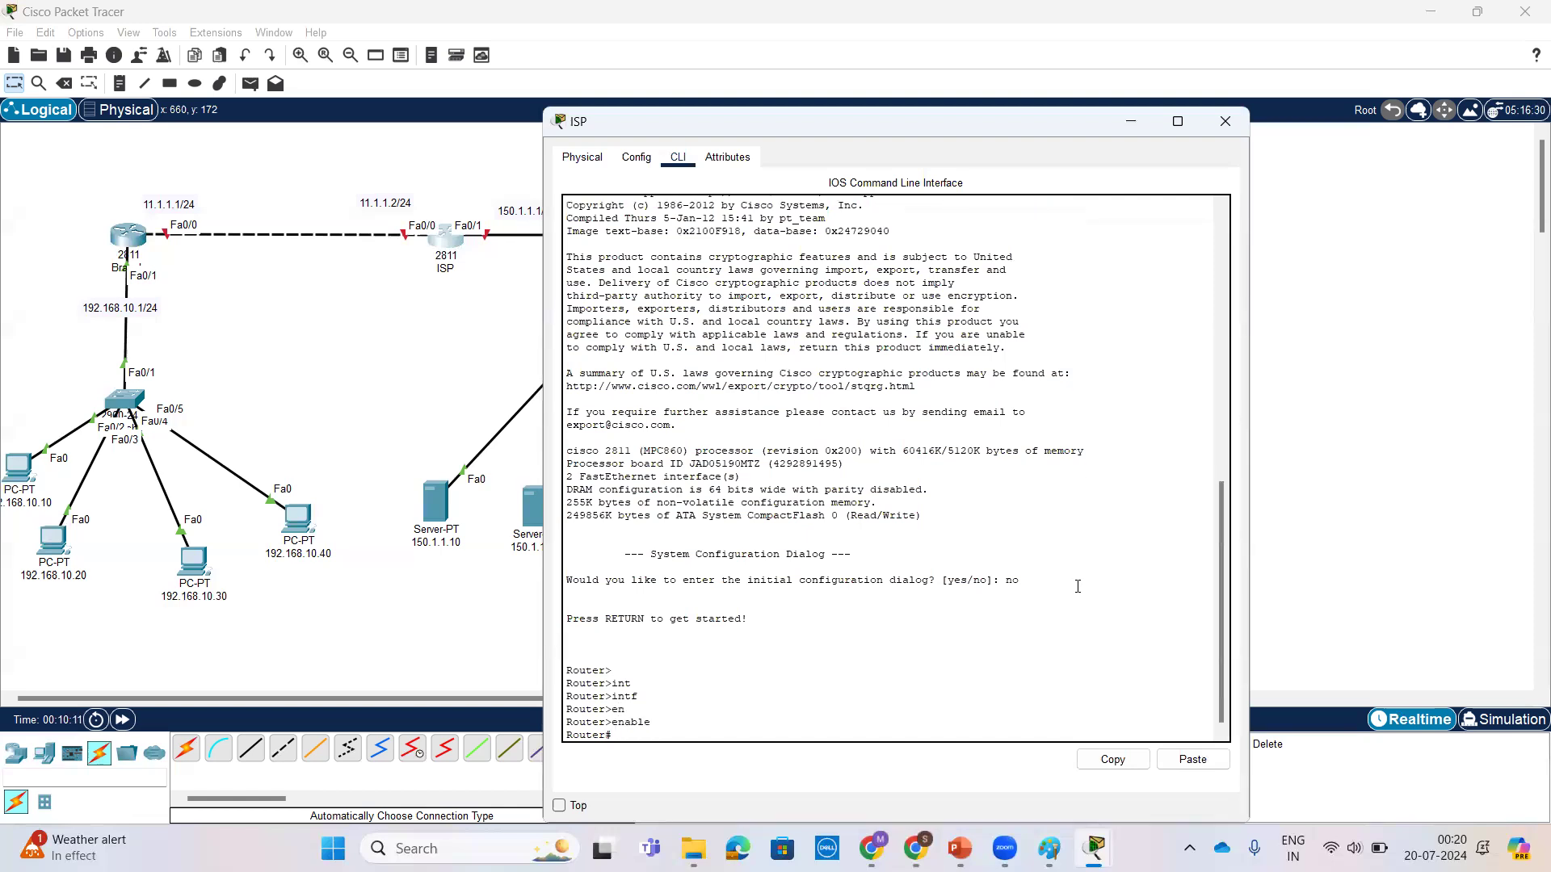
type("conf t")
key("Return")
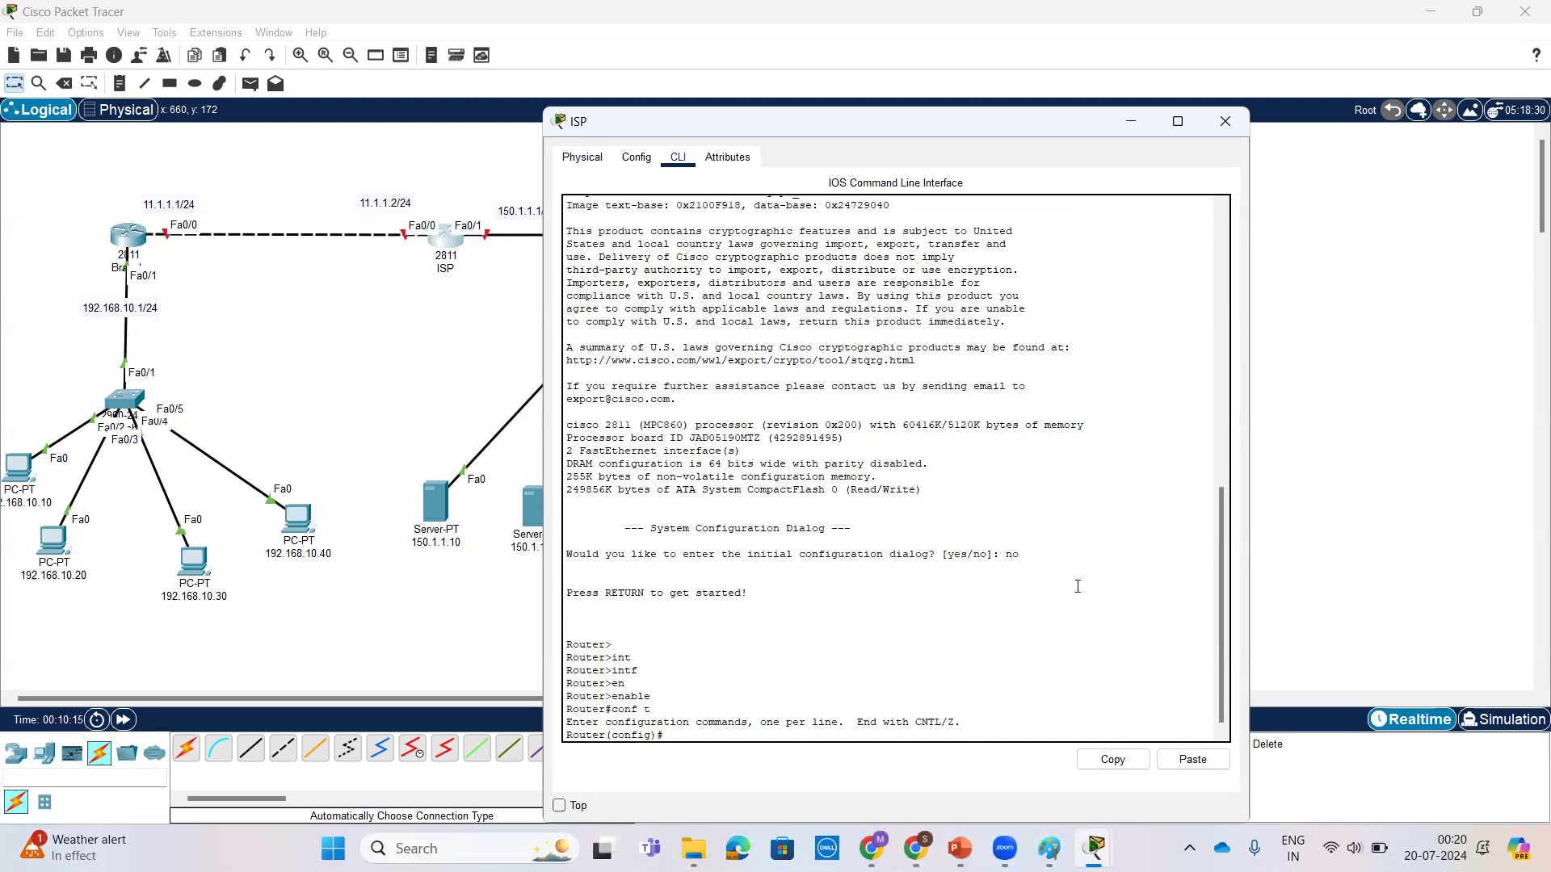
Step: Set the router's hostname to ISP
type("hos")
key("Tab")
type("ISP")
key("Return")
key("Return")
key("Return")
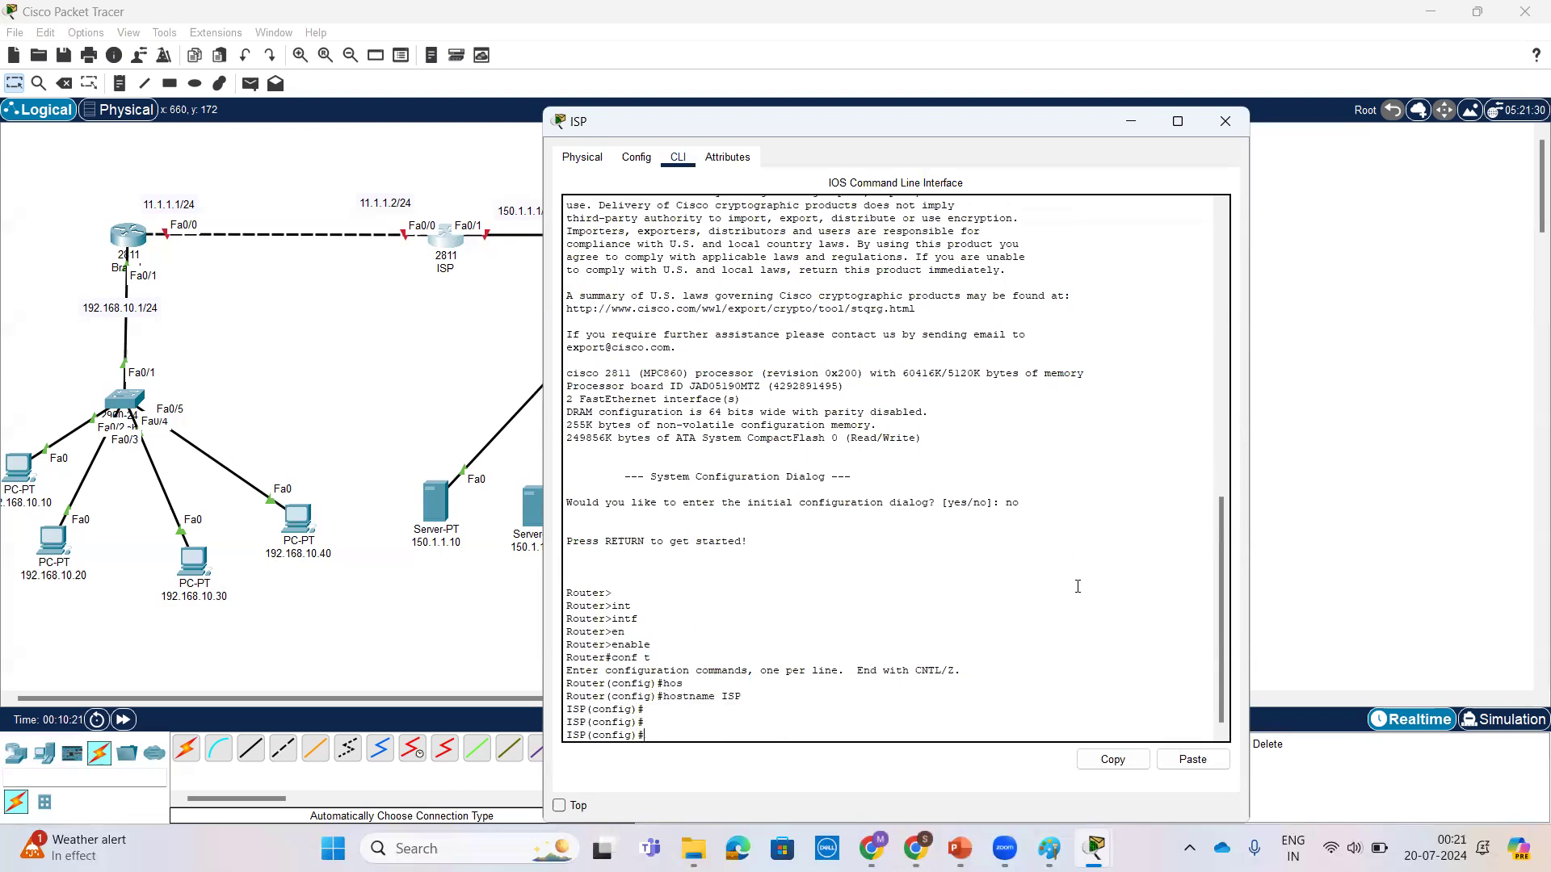
Step: Try to set the ISP router's enable password with the enable command alone, omitting the password keyword
type("en")
key("Tab")
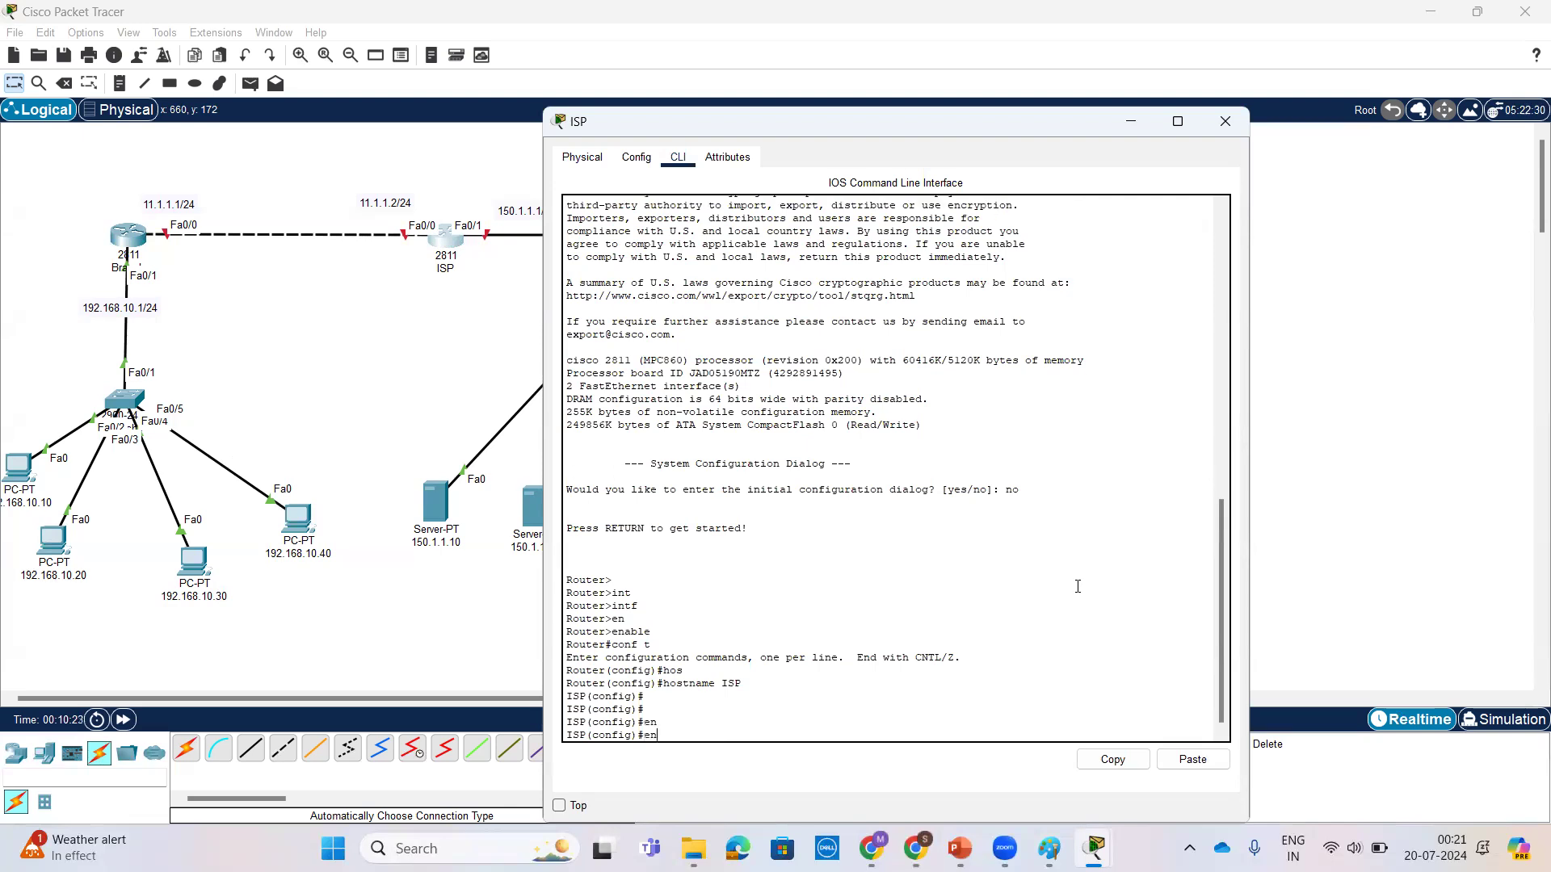
type("a")
key("Tab")
type("C")
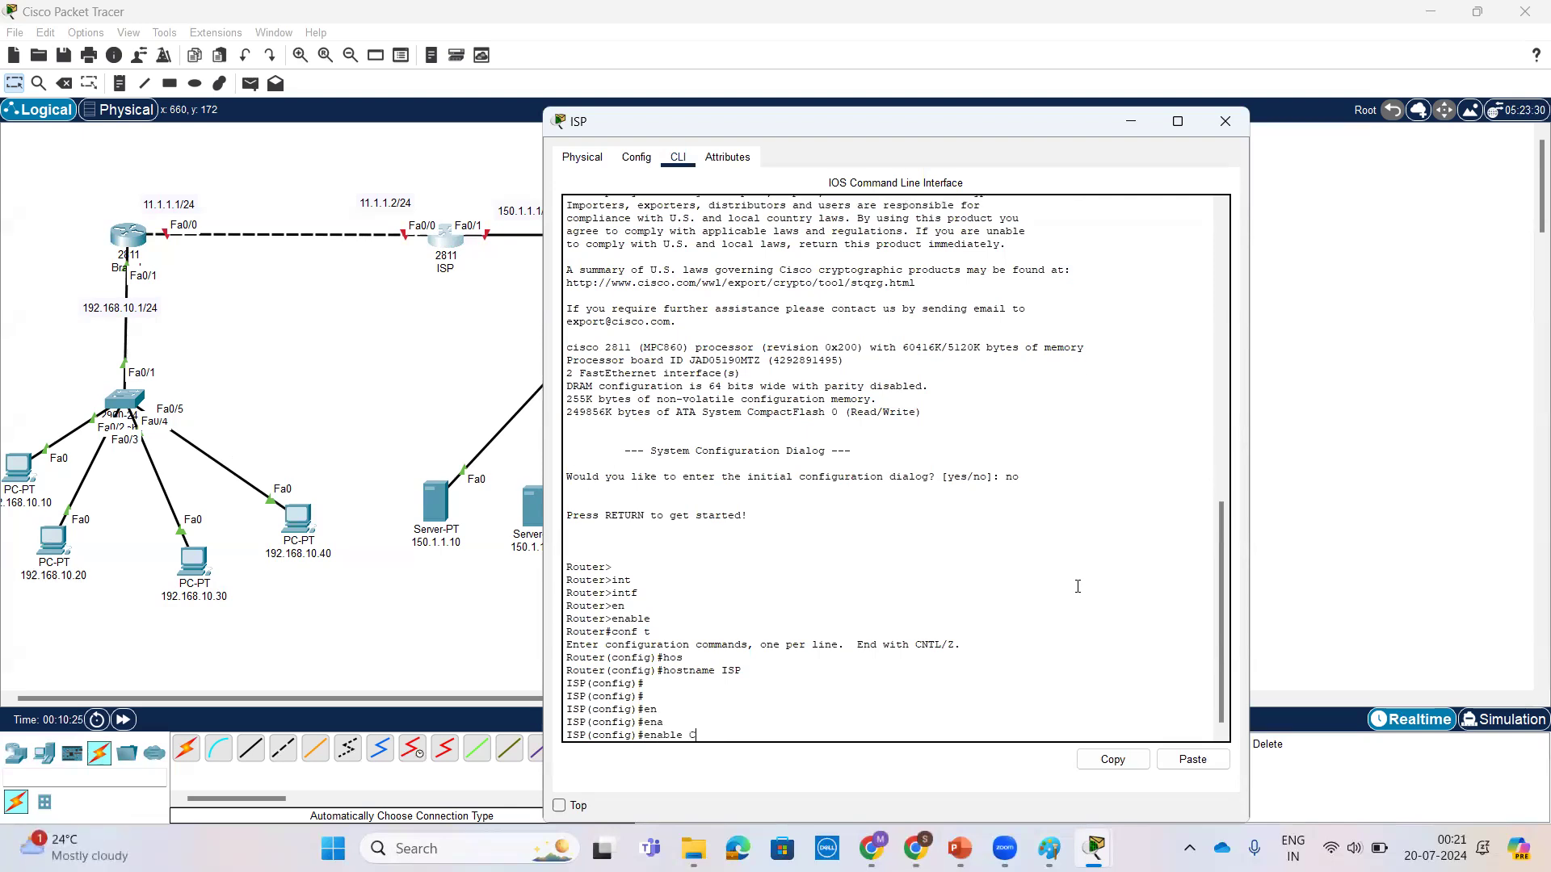
type("isco")
key("Return")
key("Return")
key("Return")
key("Return")
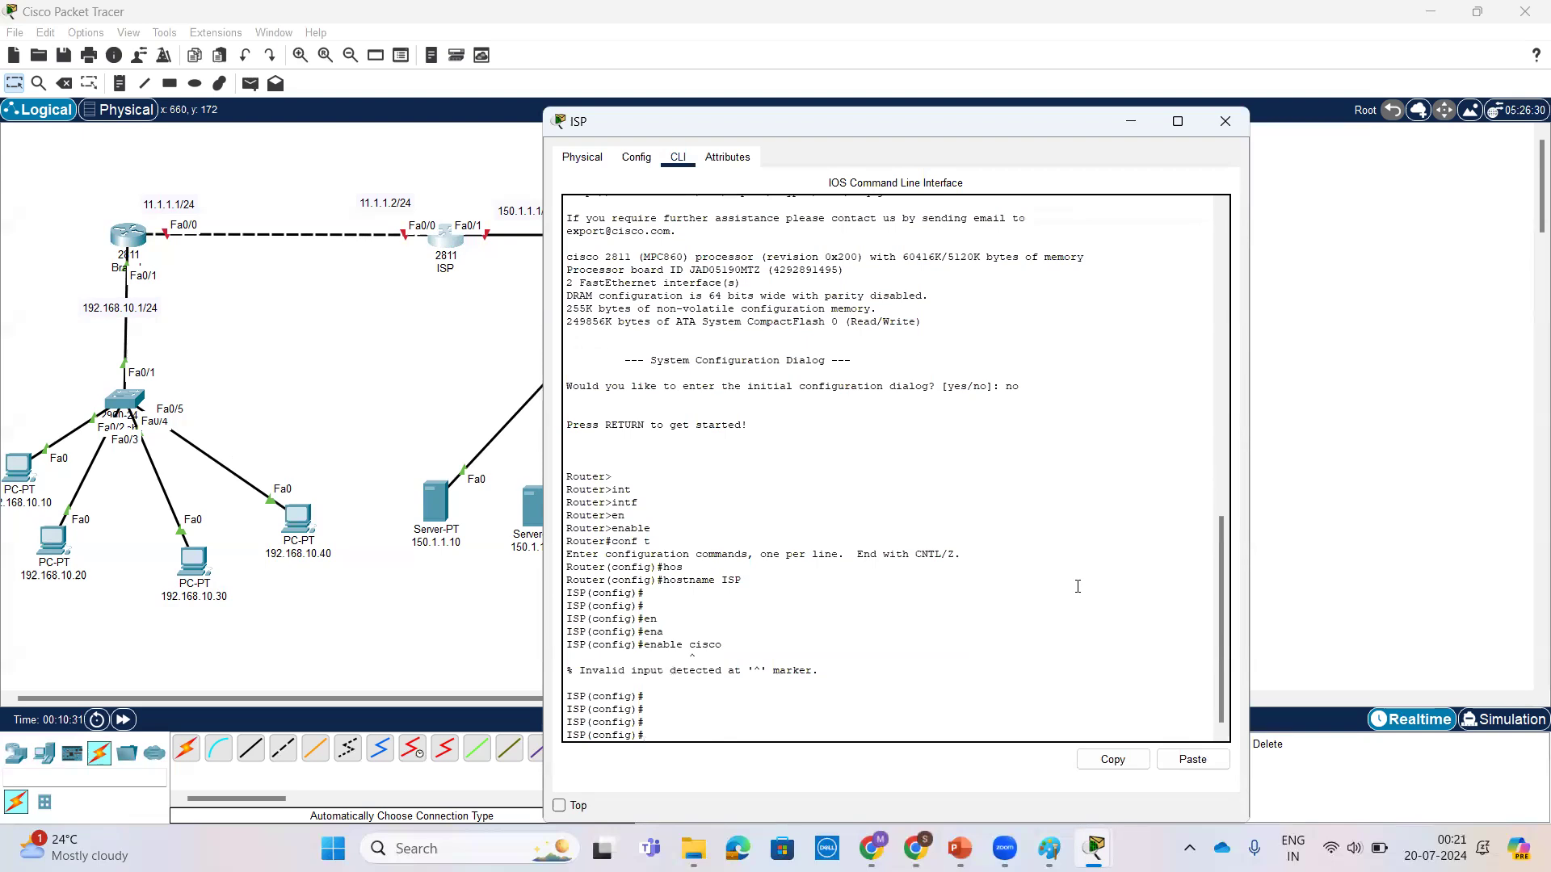
Step: Set the enable password on the ISP router with the enable password command
type("en")
key("Return")
type("ena")
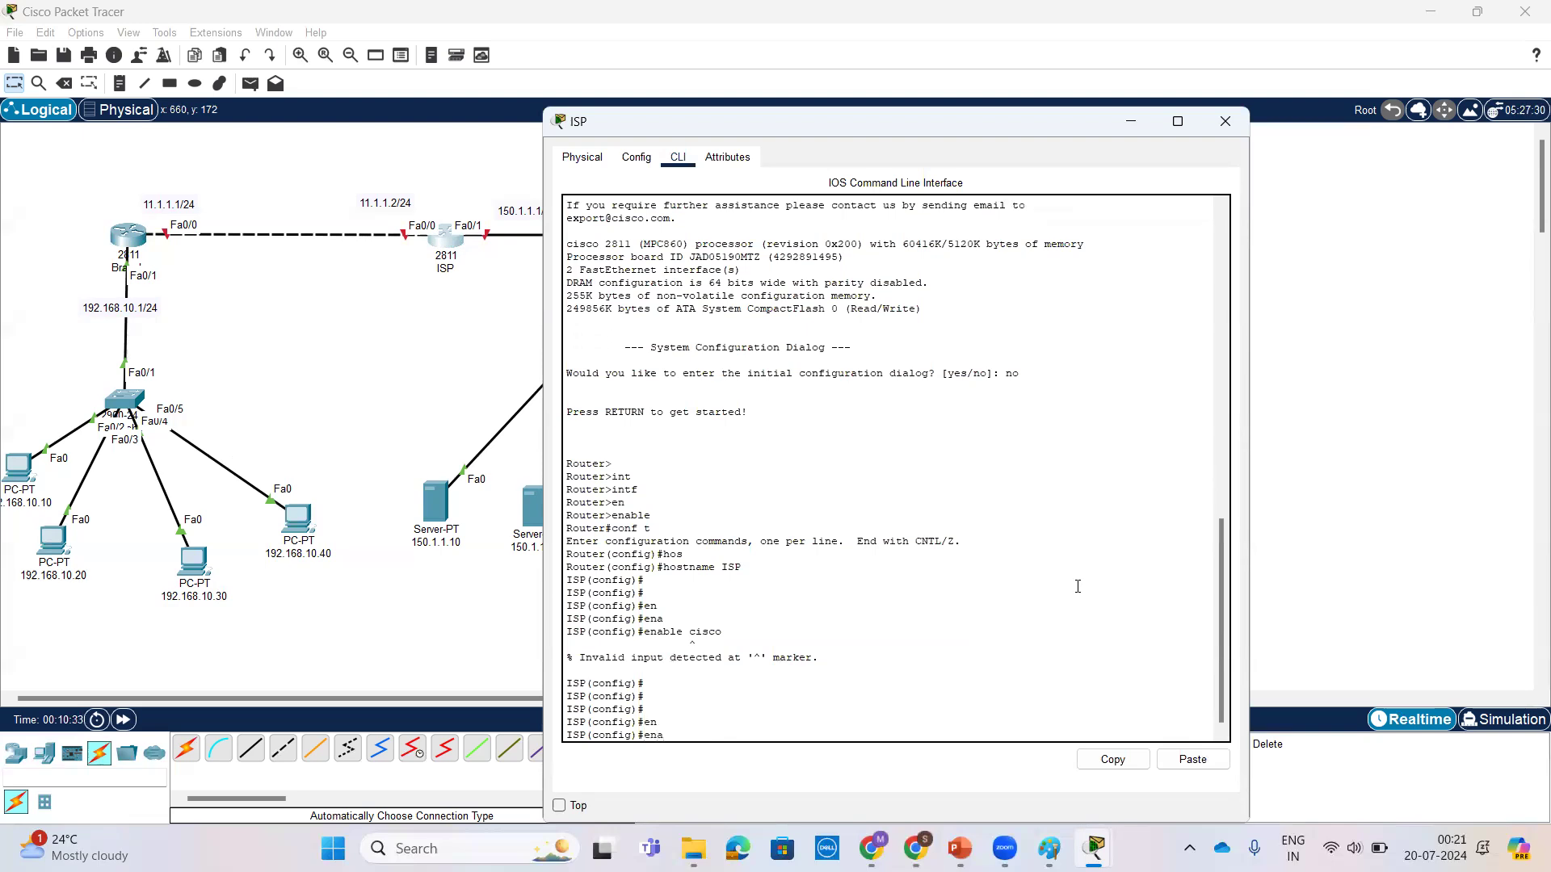
type("b")
key("Tab")
type("pas")
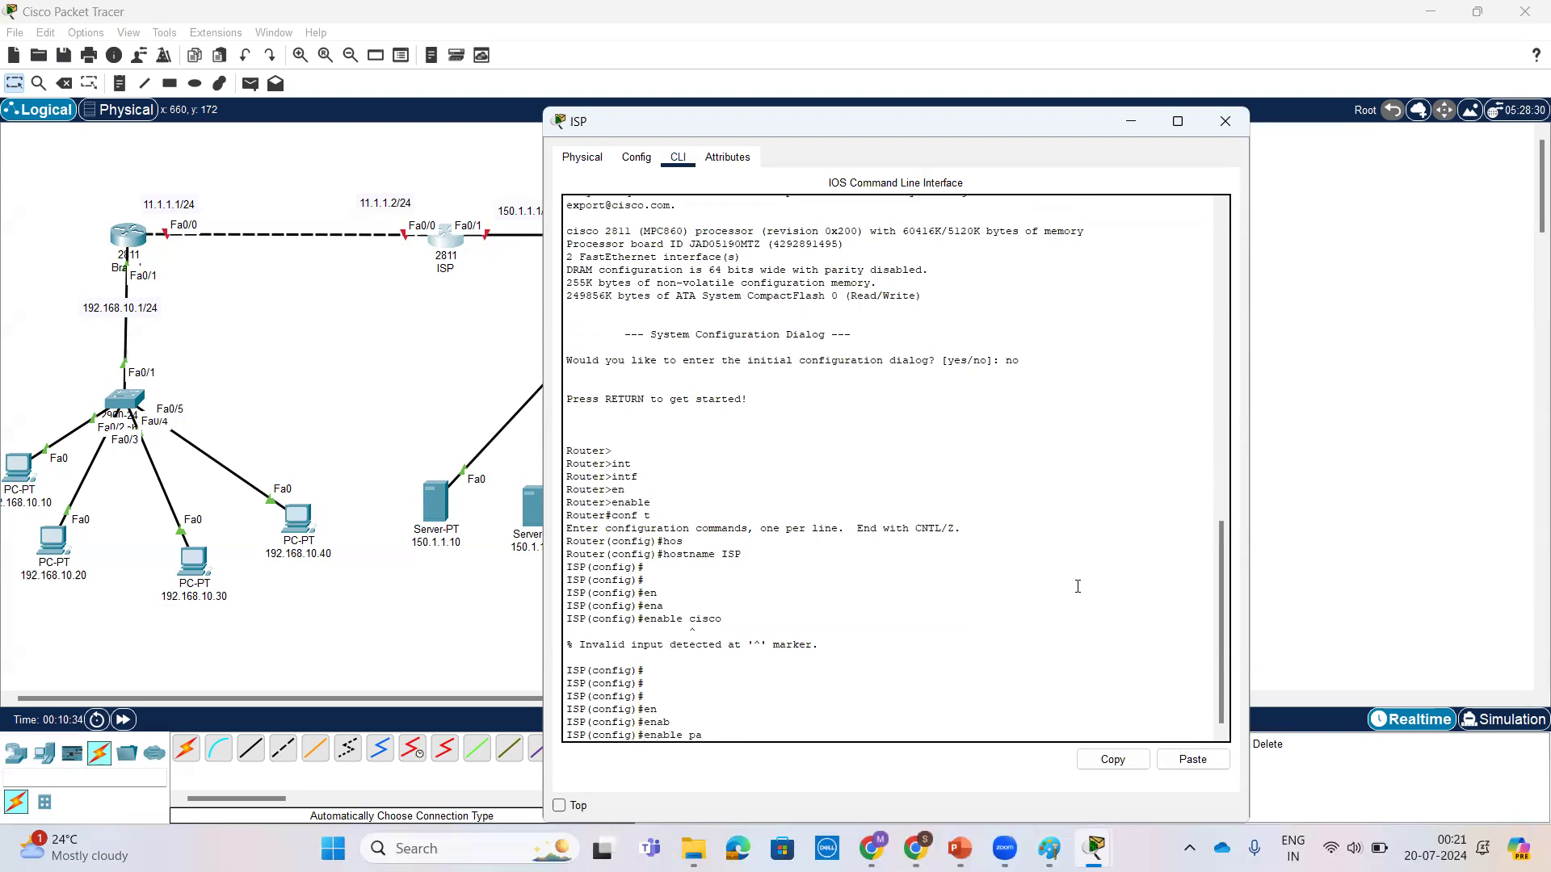
key("Tab")
type("c")
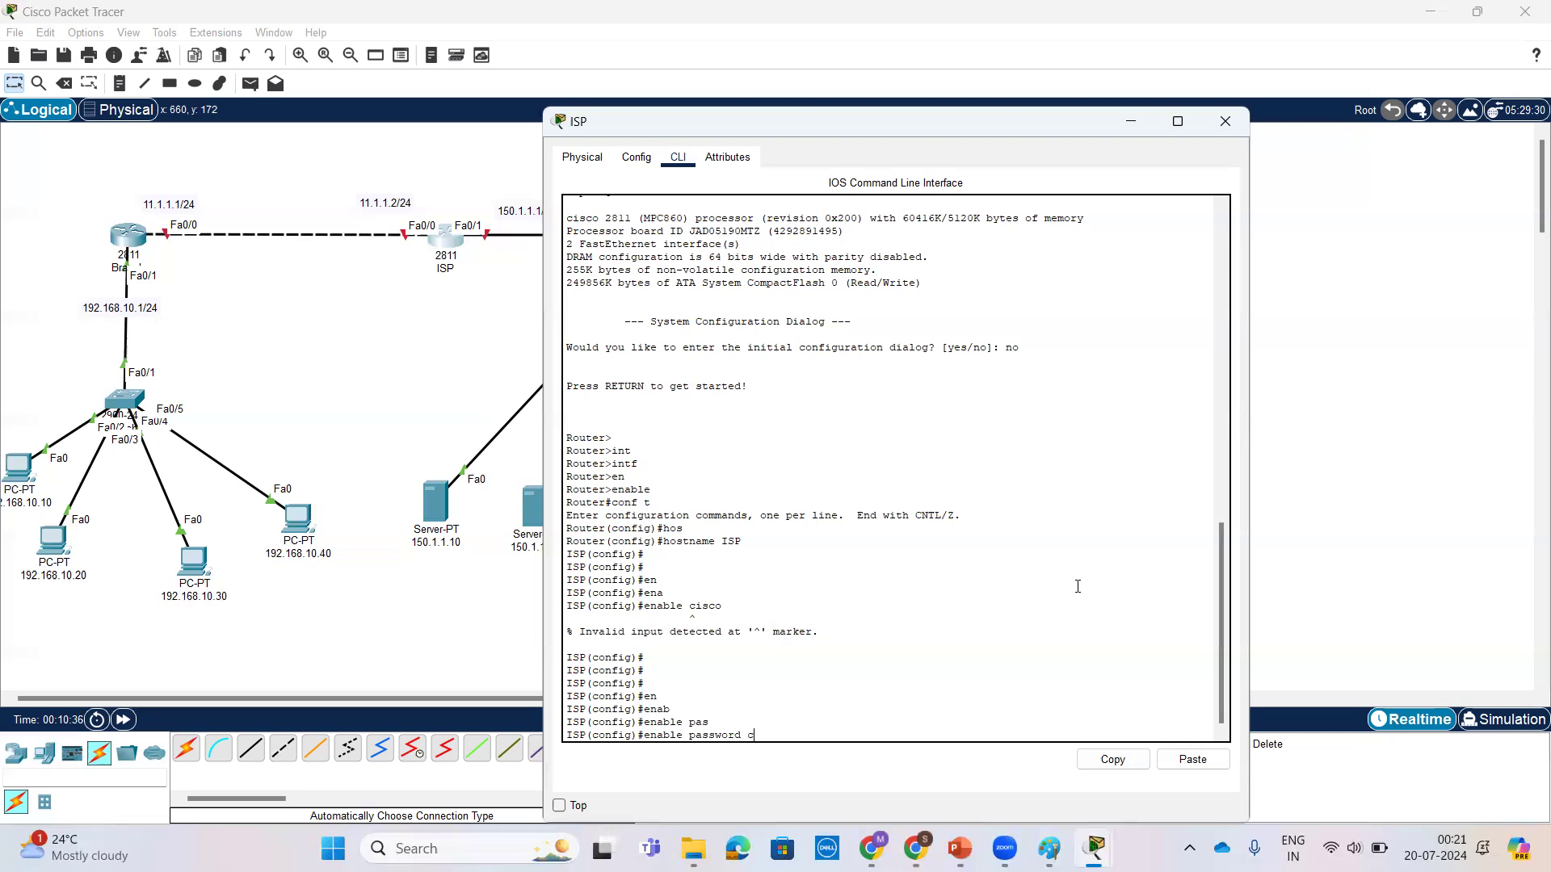
type("isco")
key("Return")
key("Return")
key("Return")
key("Return")
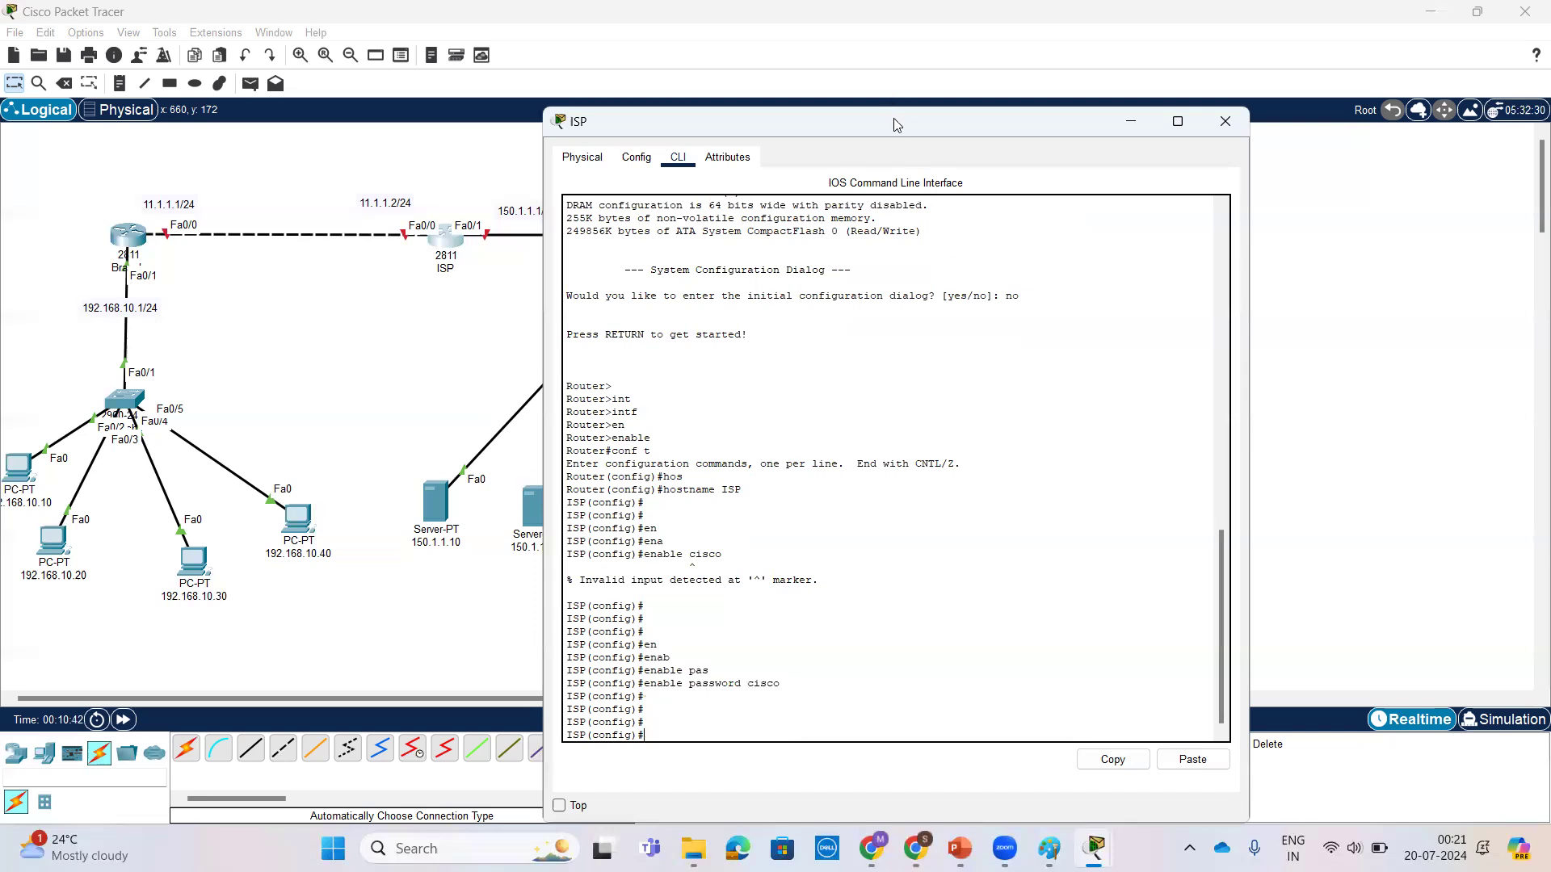
Step: Enter interface configuration mode for FastEthernet 0/0 on the ISP router
left_click_drag(907, 118, 1097, 117)
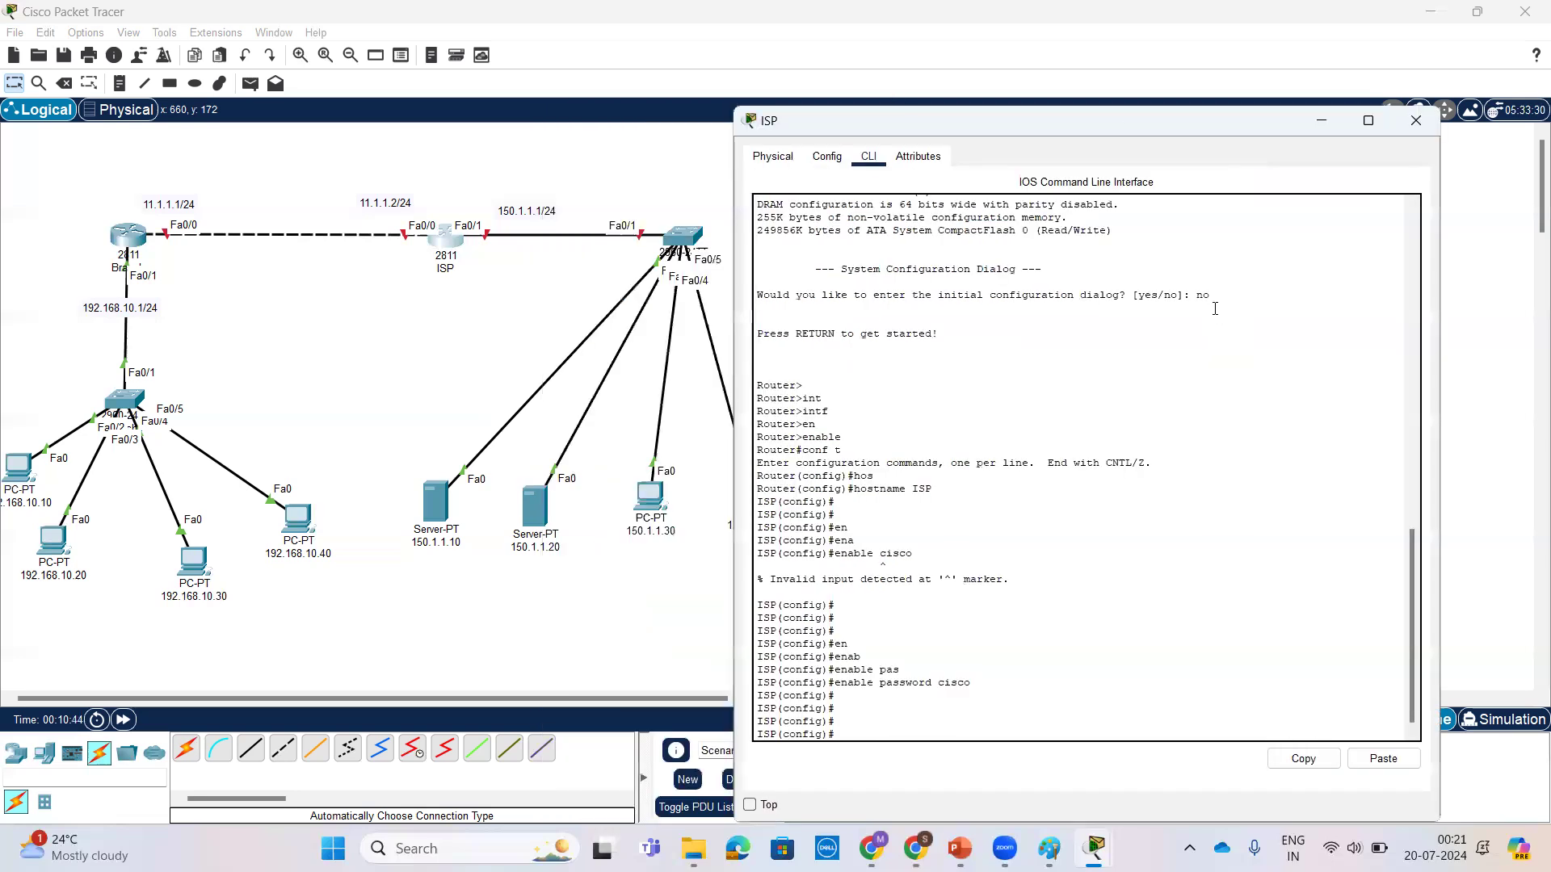
key("Return")
key("Return")
type("int")
key("Tab")
type("f")
key("Tab")
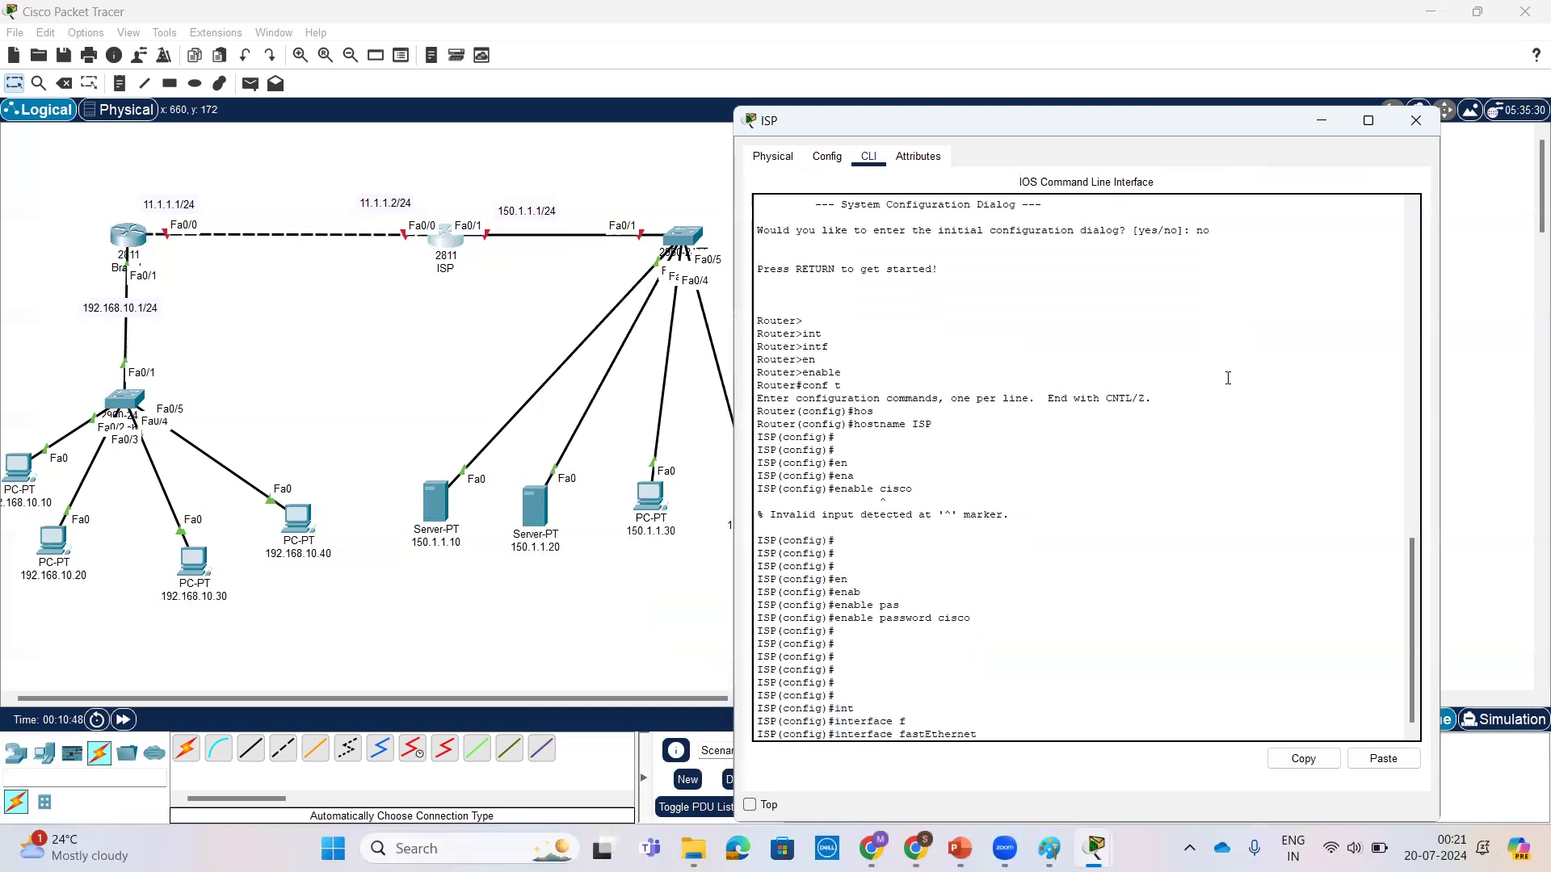
type("0/0")
key("Return")
key("Return")
key("Return")
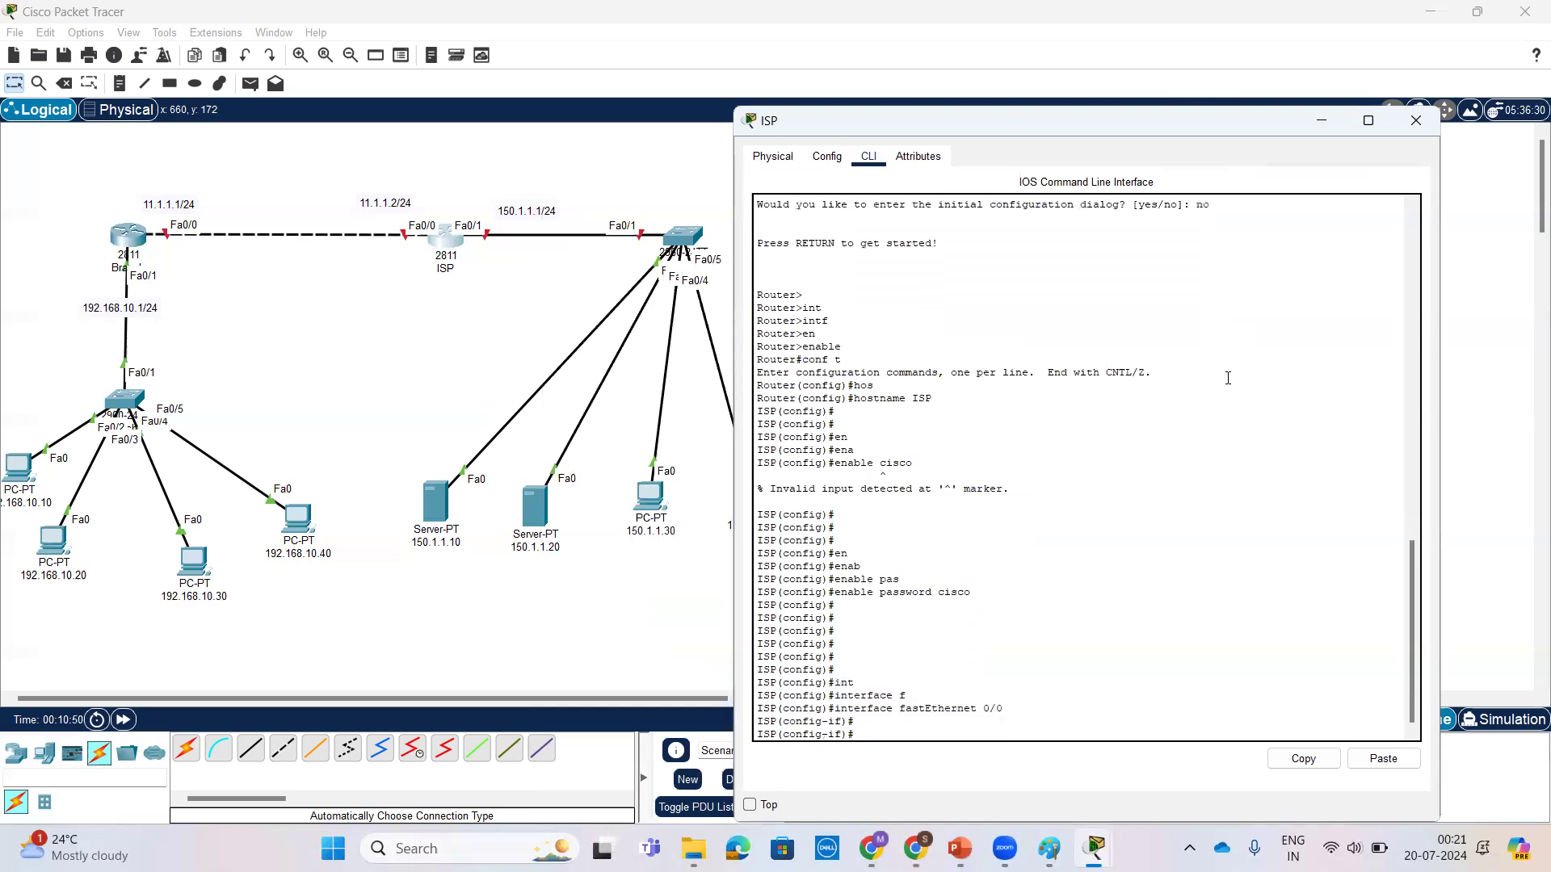
Step: Assign IP address 11.1.1.2 with mask 255.255.255.0 to the ISP router's FastEthernet 0/0
type("ip add")
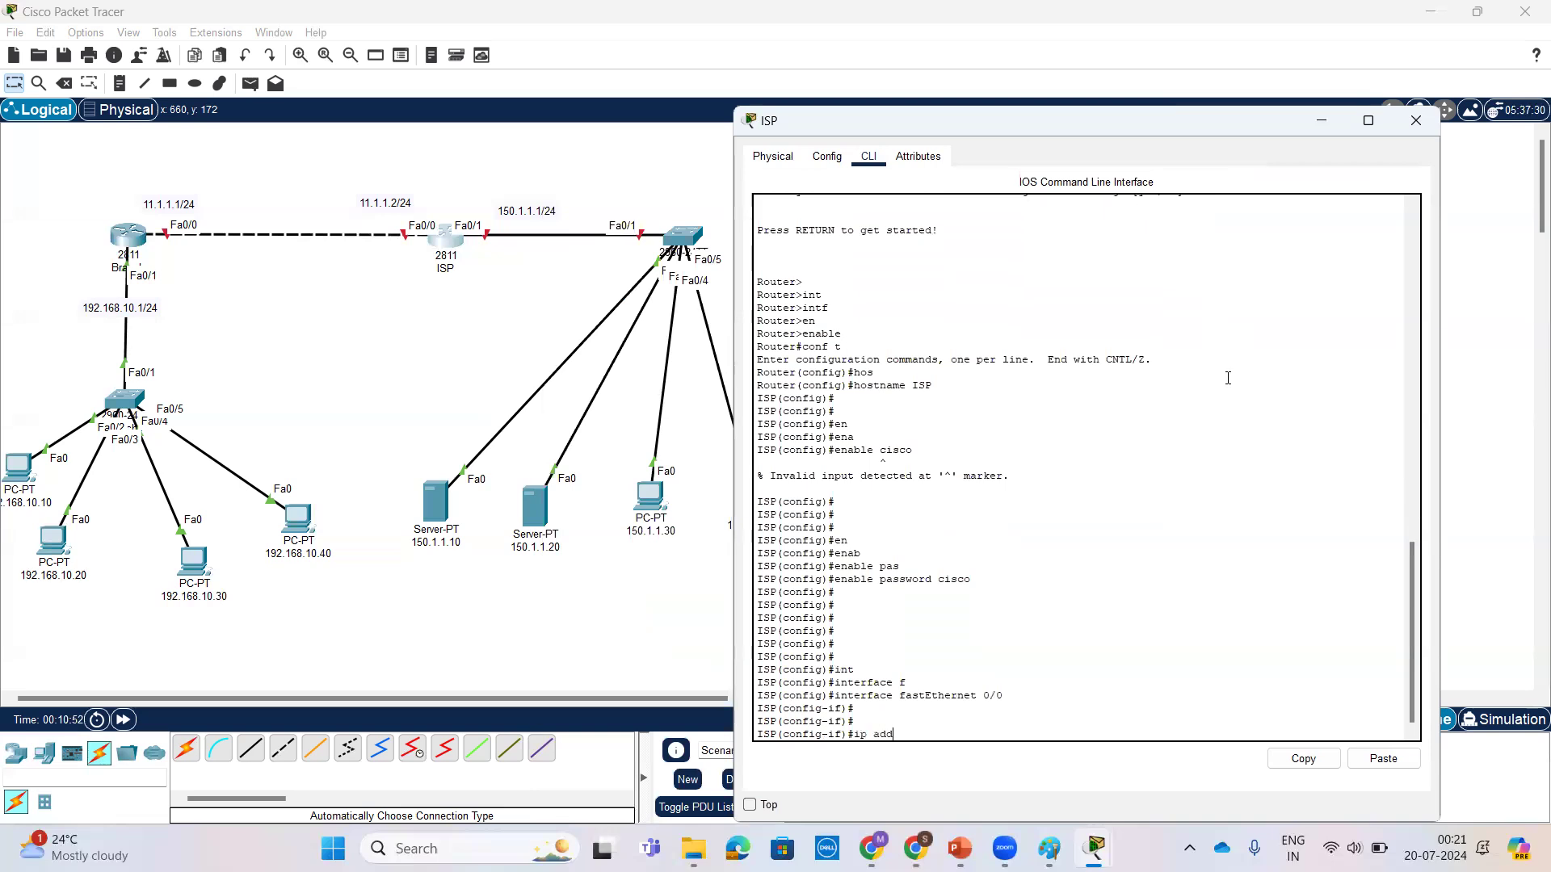
key("Tab")
type("11.1.1.2 255.255.255.0")
key("Return")
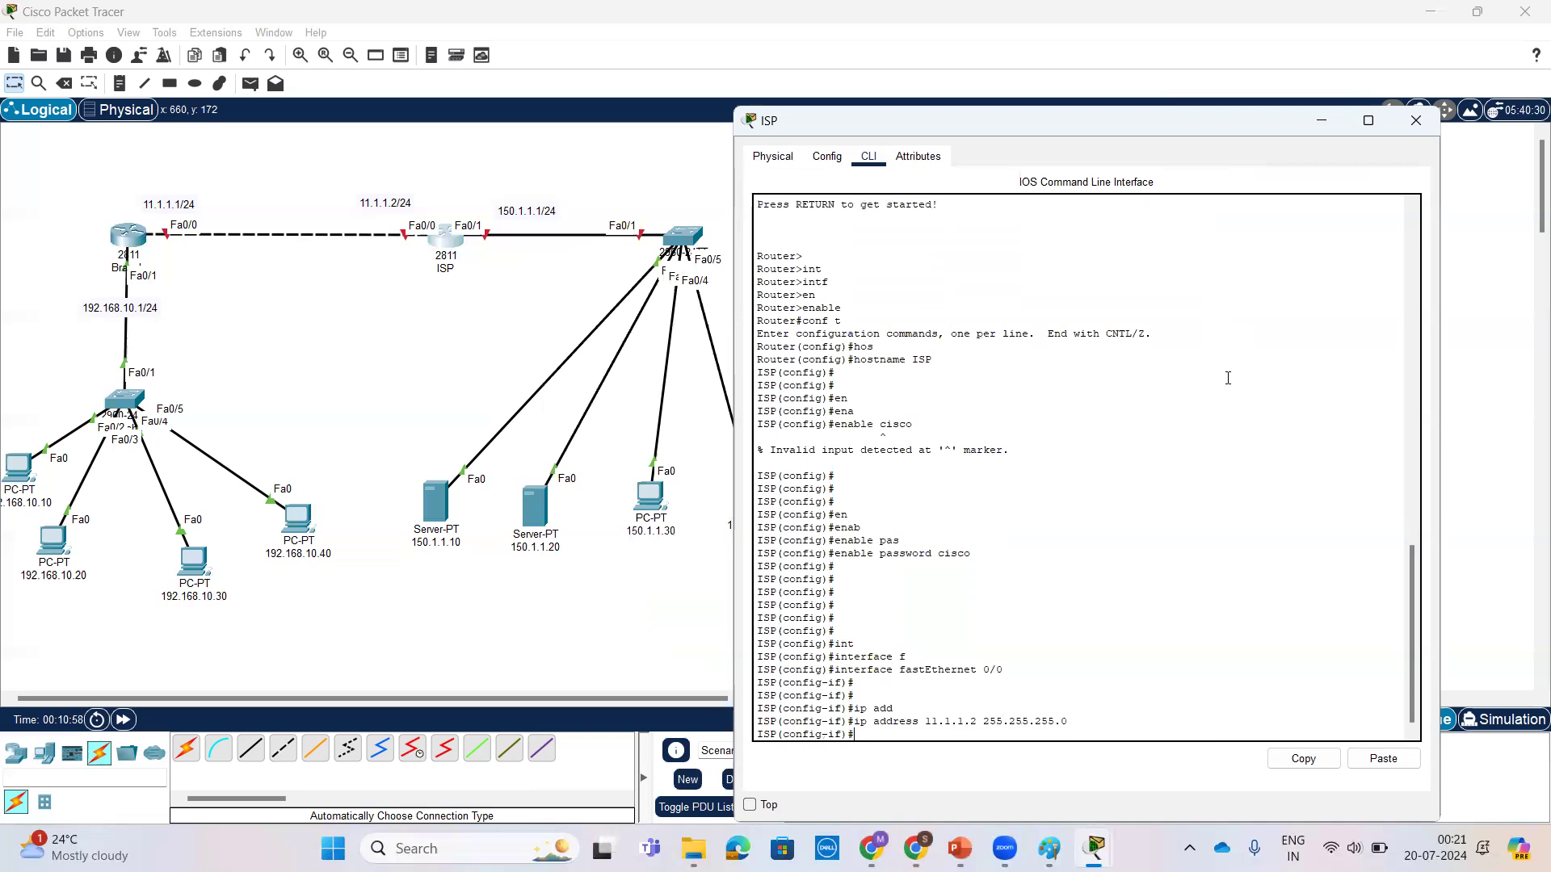
Step: Enable FastEthernet 0/0 with no shutdown and exit to global configuration mode on the ISP router
type("no sh")
key("Tab")
key("Return")
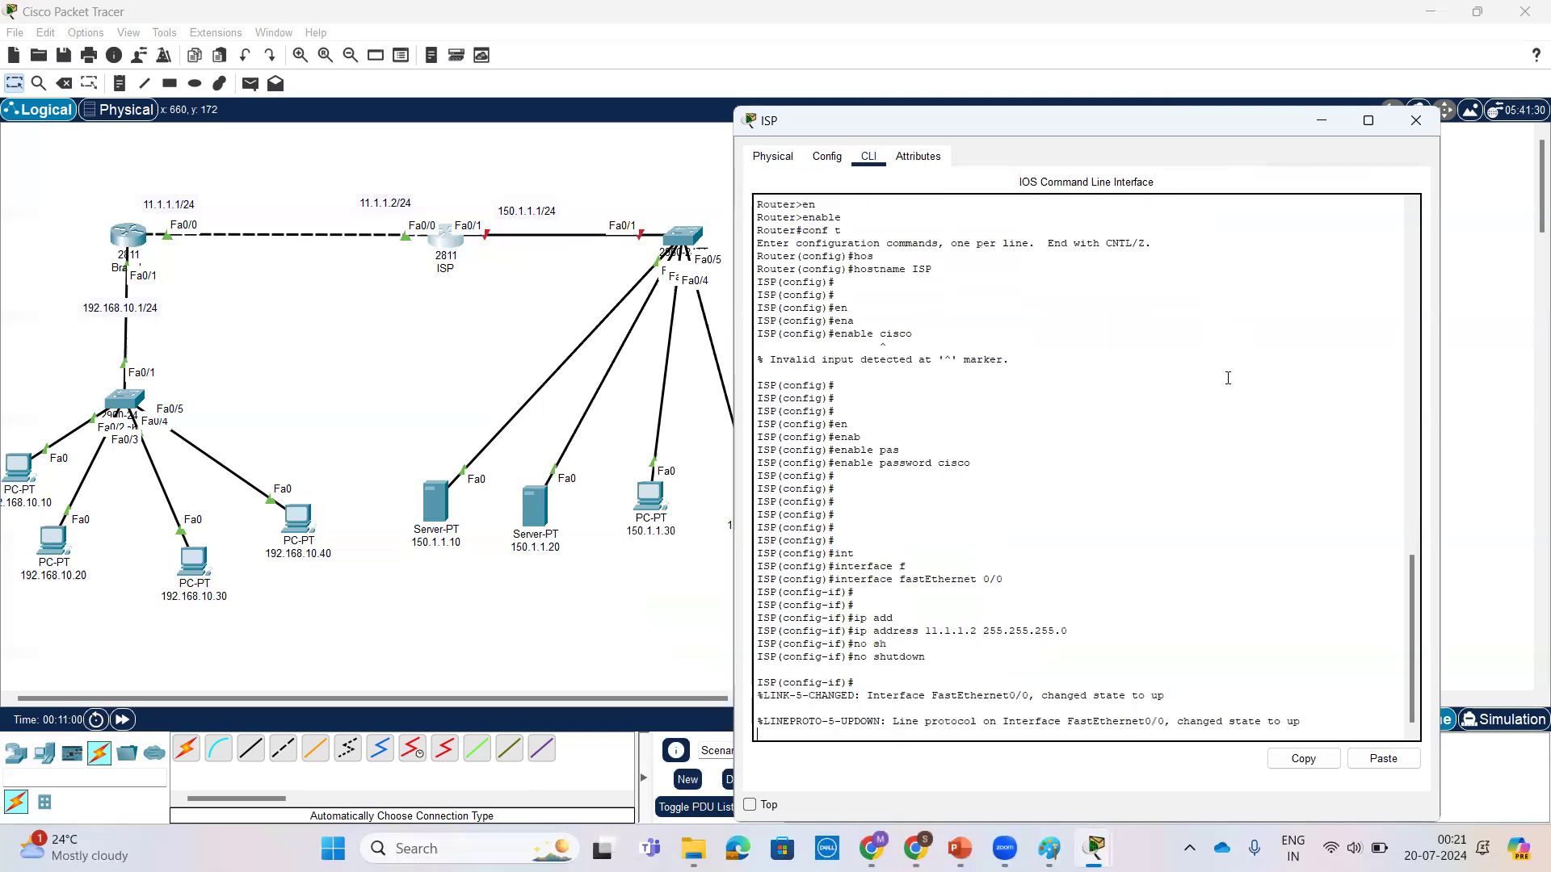
type("ex")
key("Return")
key("Return")
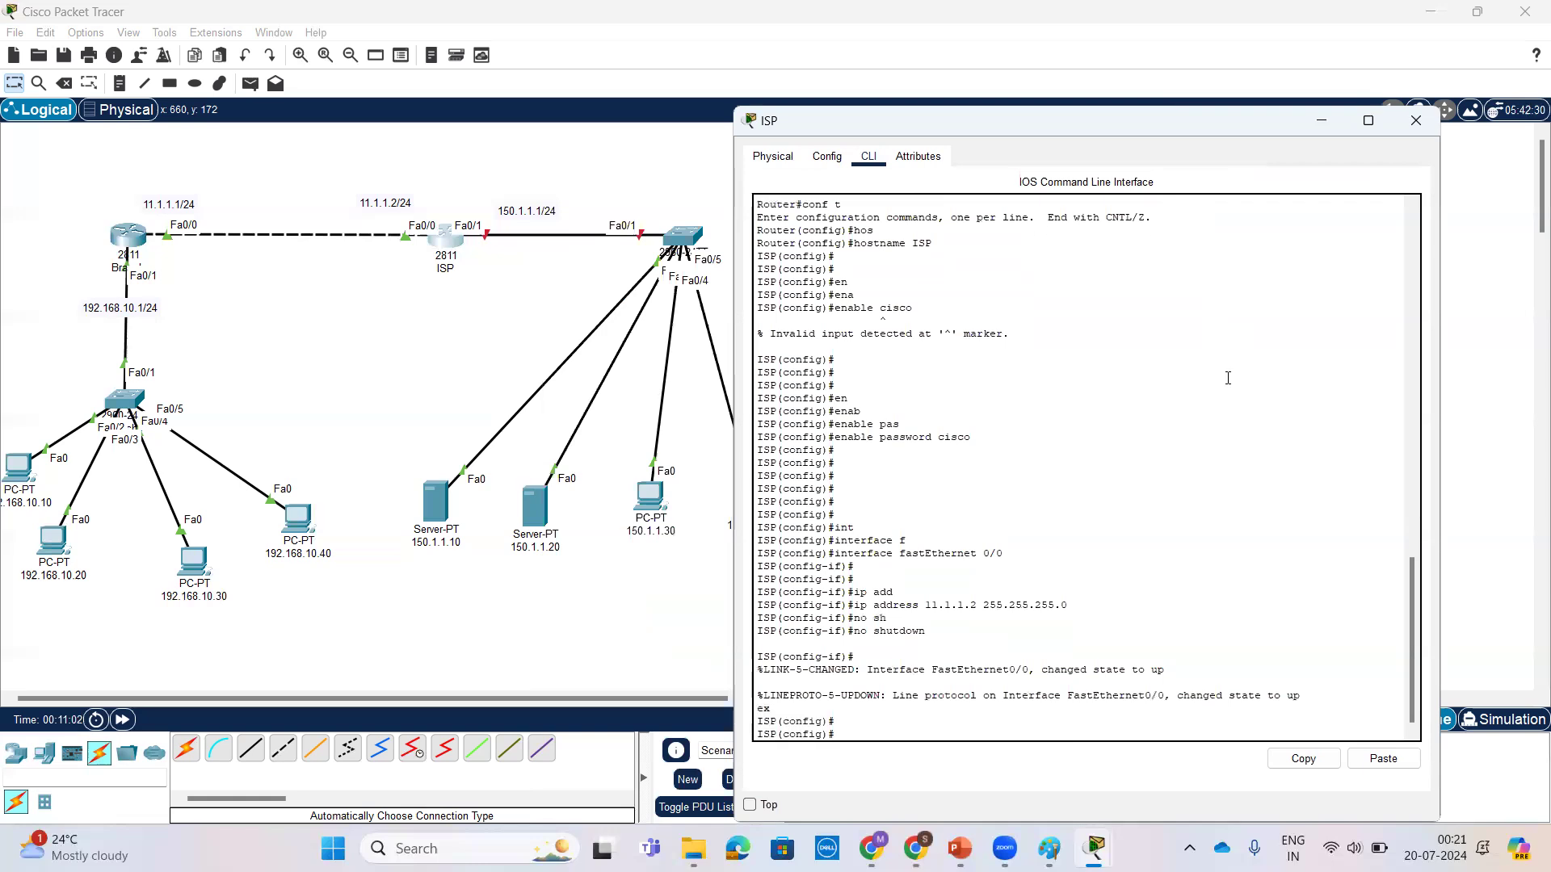
key("Return")
key("Return")
key("Return")
key("Return")
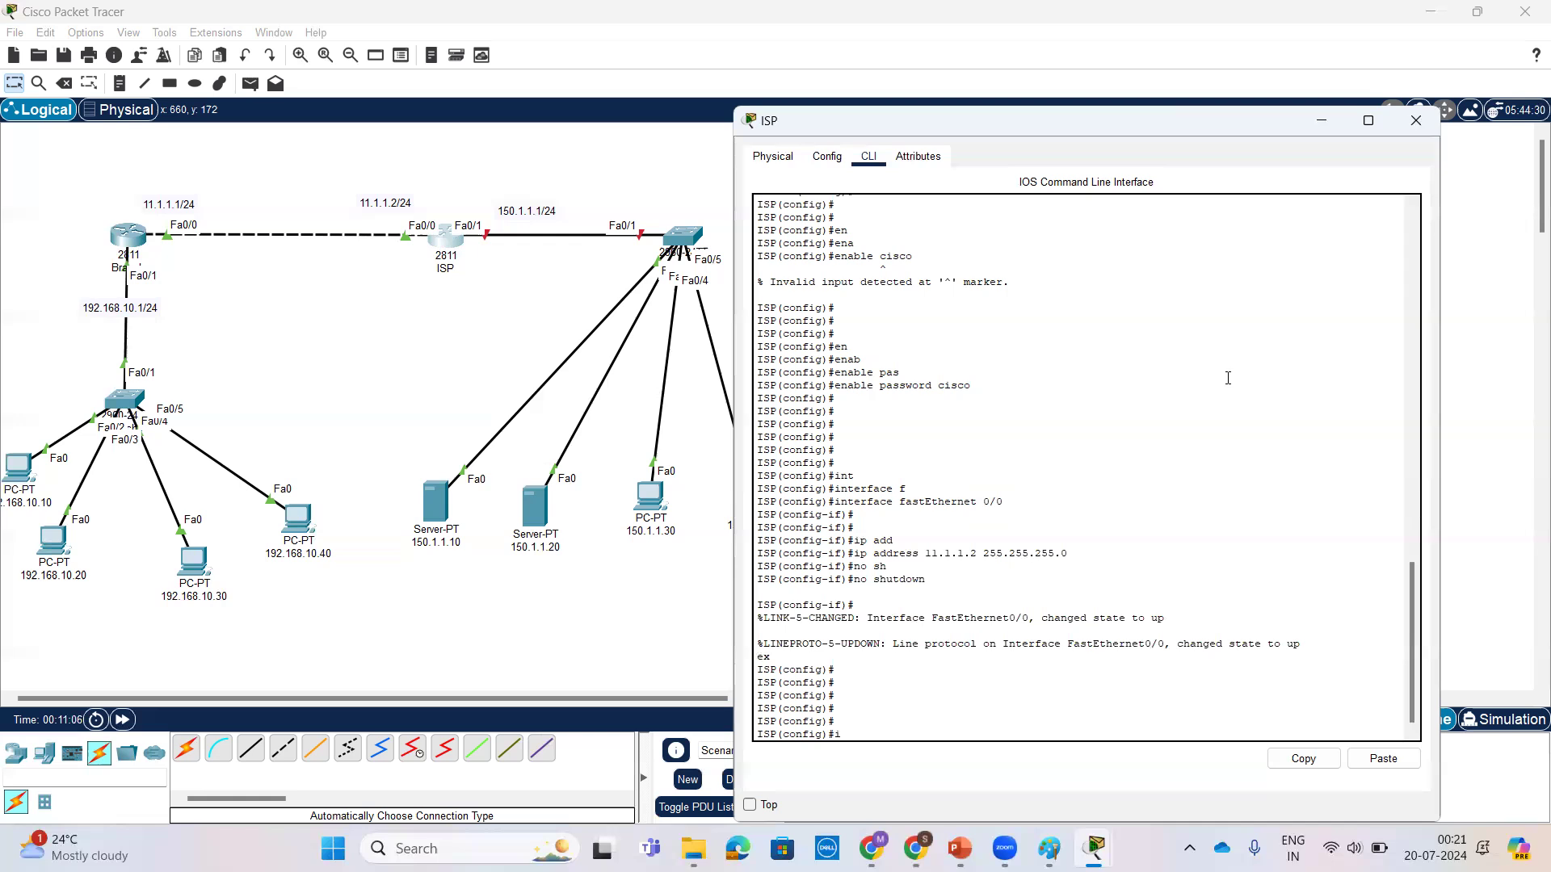
Step: Enter interface configuration mode for FastEthernet 0/1 on the ISP router
type("int")
key("Tab")
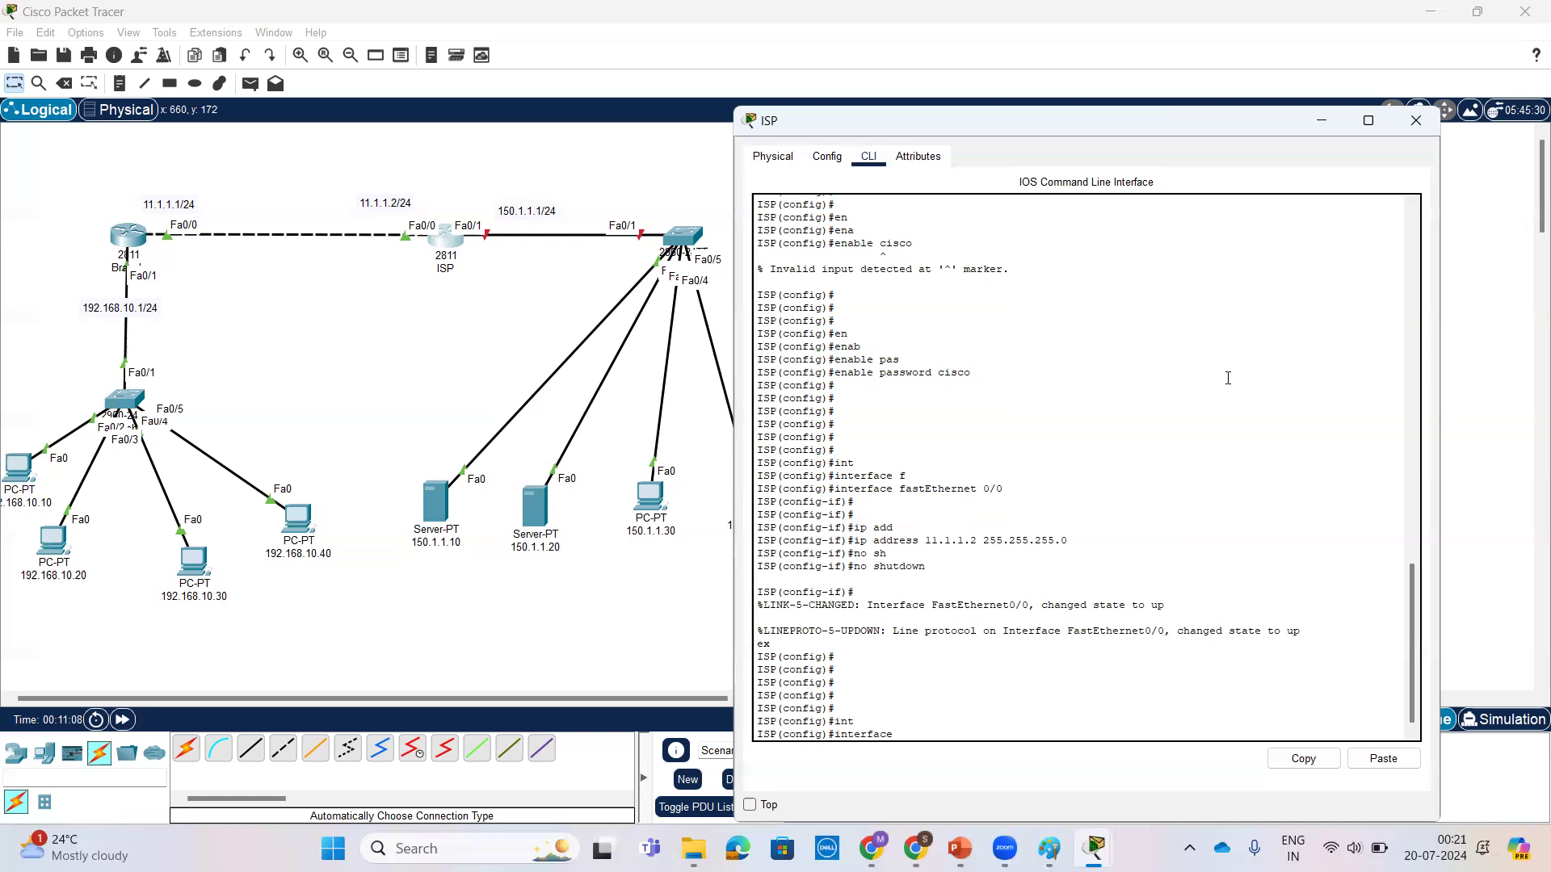
type("f")
key("Tab")
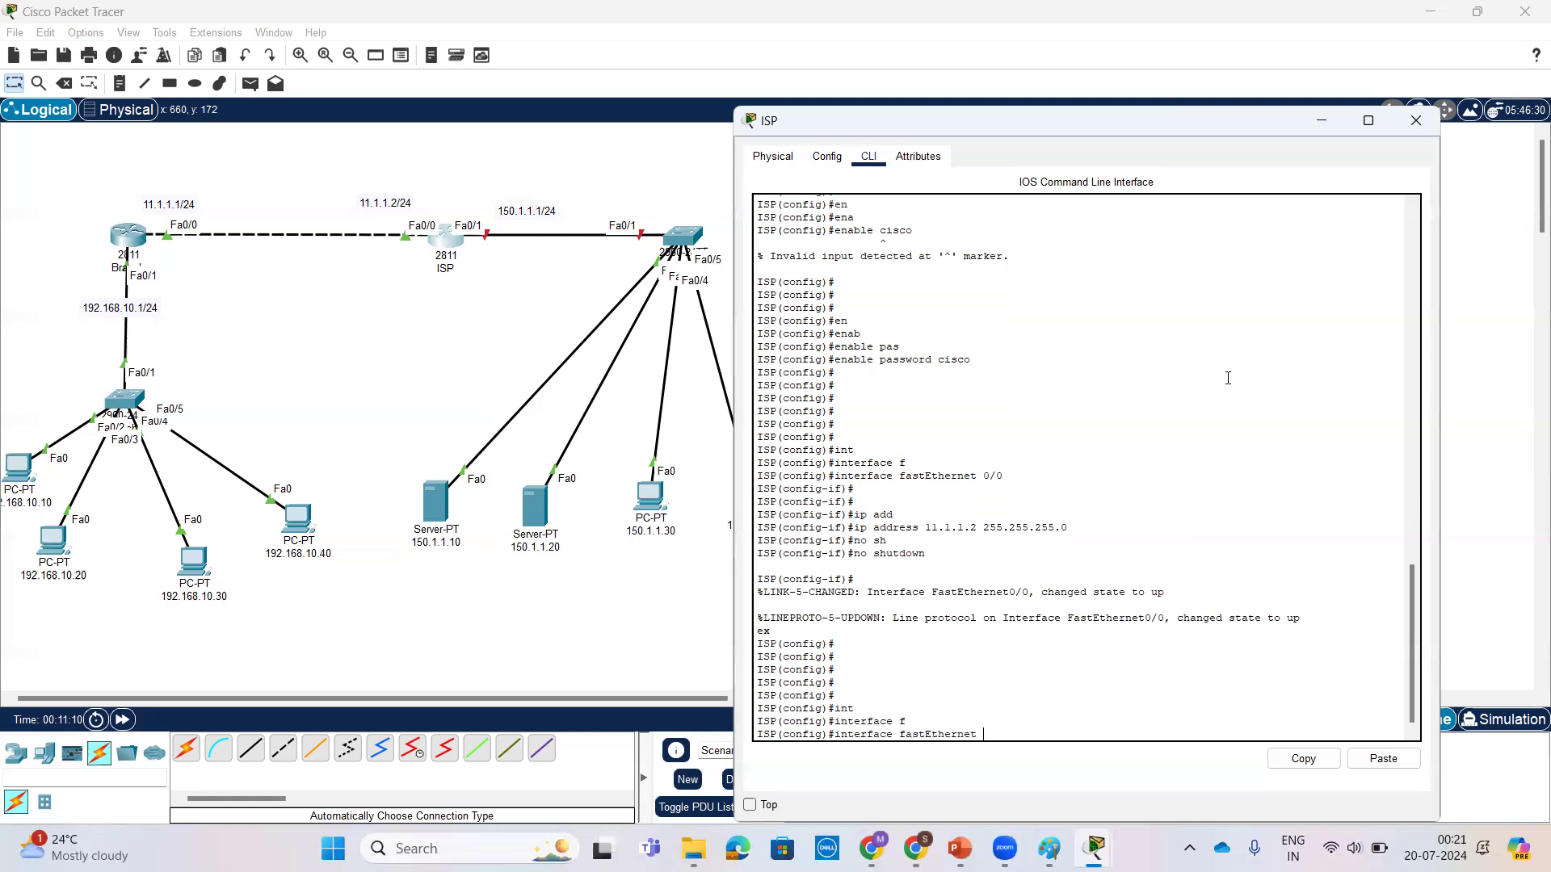
type("0/1")
key("Return")
key("Return")
key("Return")
Step: Assign IP address 150.1.1.1 with mask 255.255.255.0 to the ISP router's FastEthernet 0/1
type("ip add")
key("Tab")
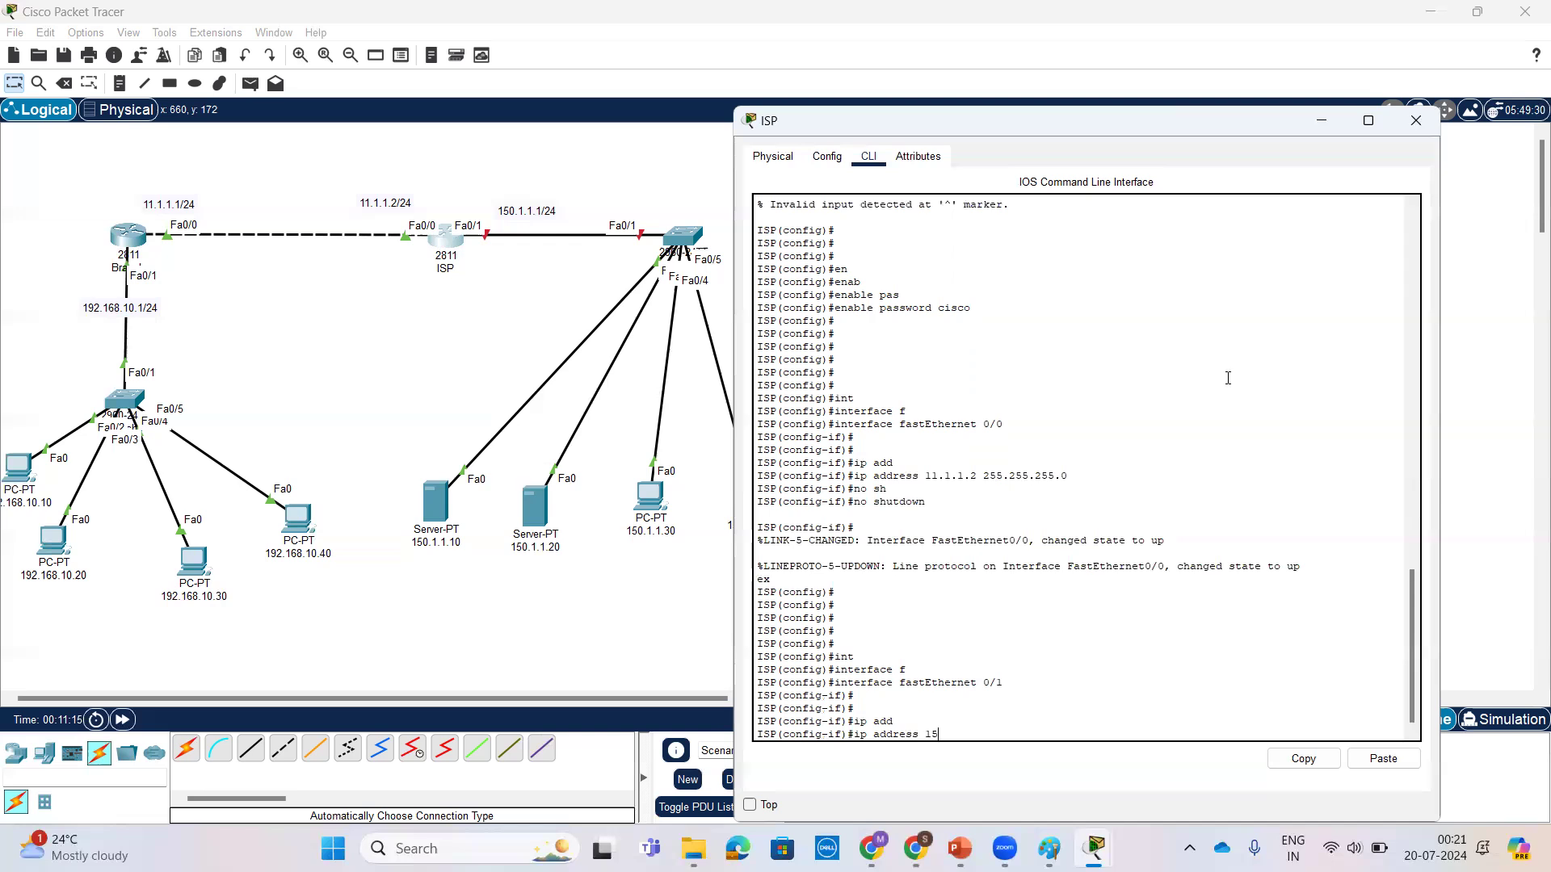
type("150.1.1.1 255.25")
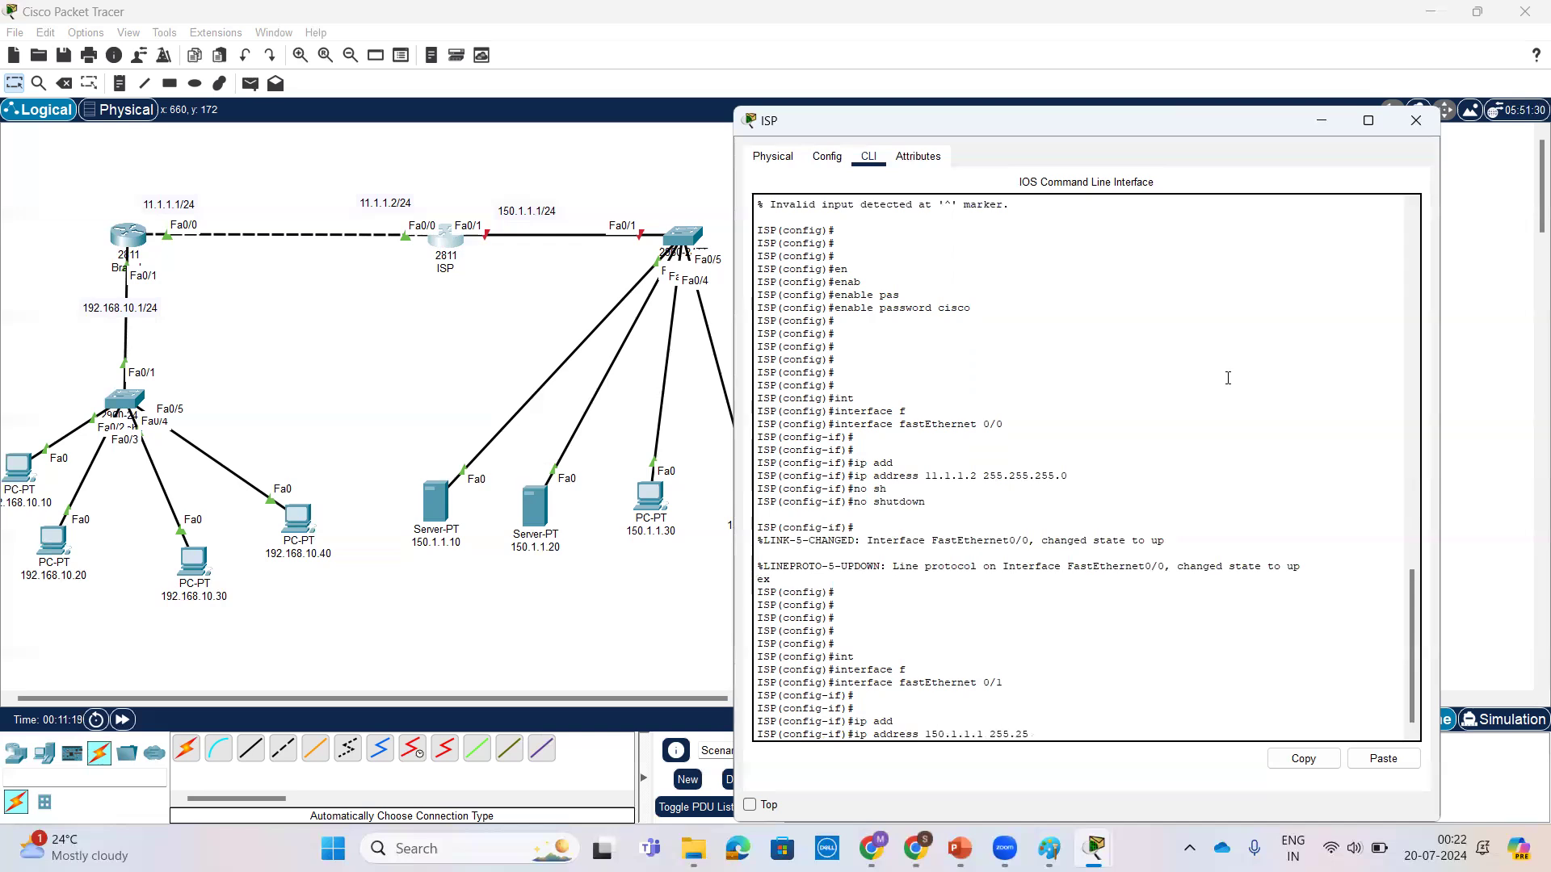
type("5.255.0")
key("Return")
Step: Enable FastEthernet 0/1 with no shutdown and exit to global configuration mode on the ISP router
key("Return")
type("no sh")
key("Tab")
key("Return")
key("Return")
key("Return")
key("Return")
key("Return")
key("Return")
key("Return")
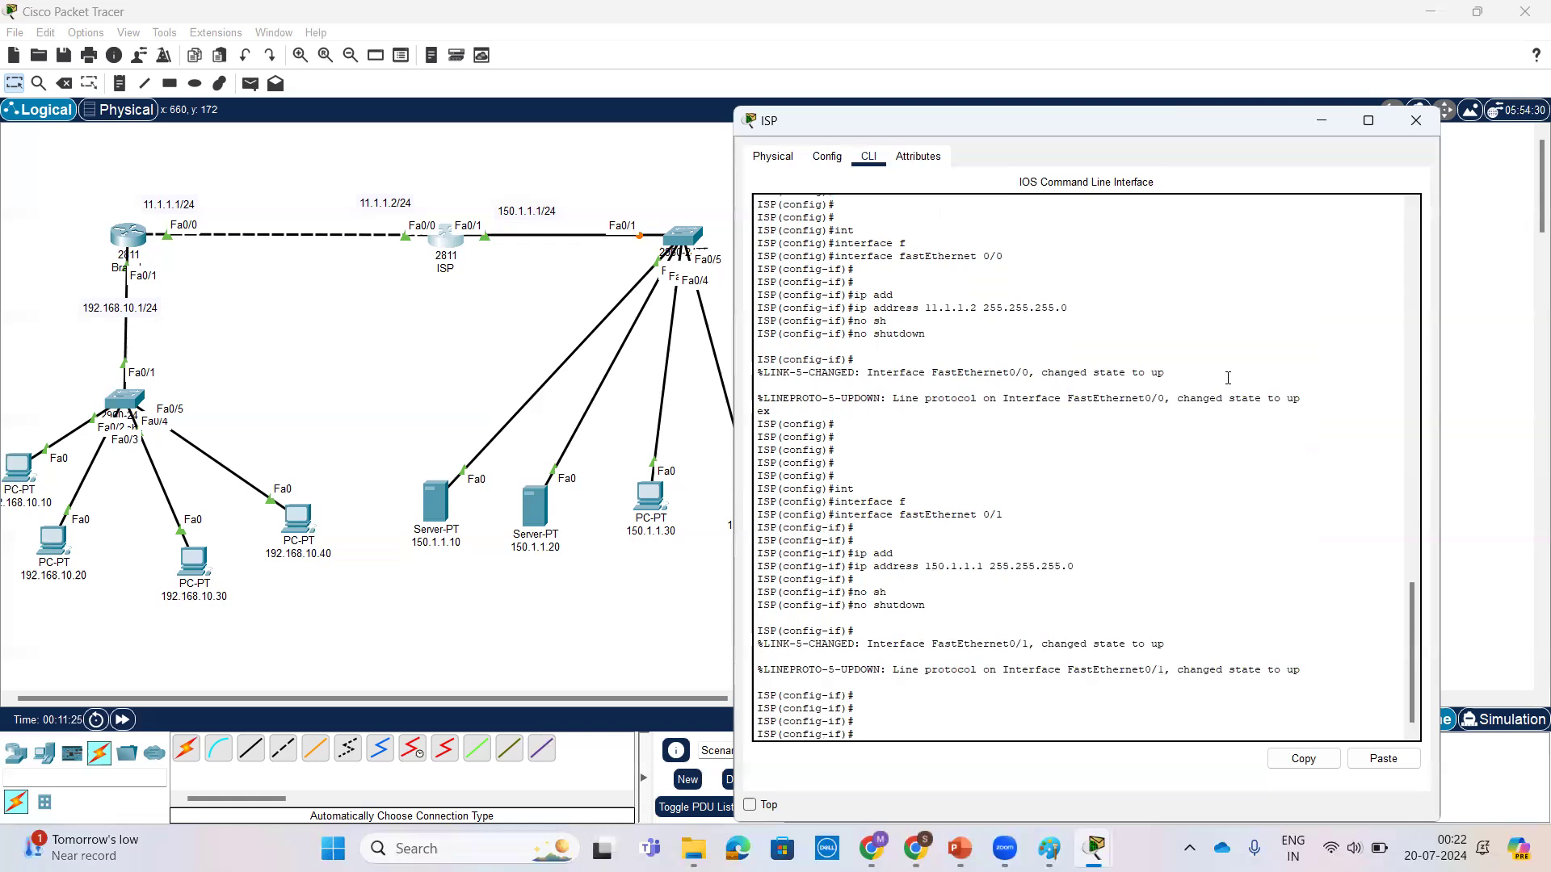
type("ex")
key("Return")
key("Return")
key("Return")
key("Return")
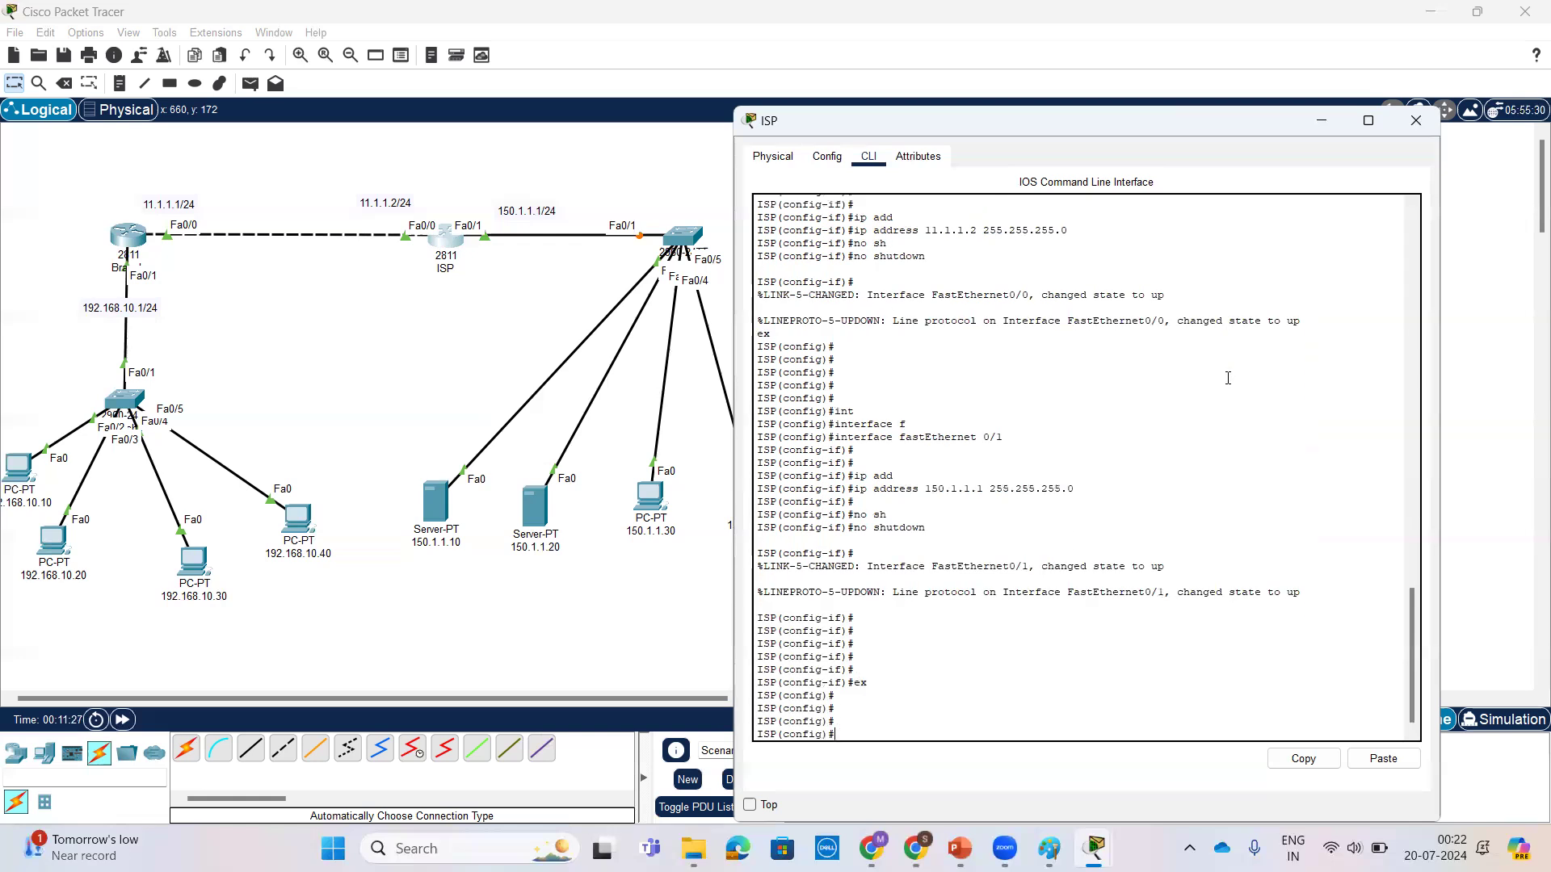
key("Return")
key("Return")
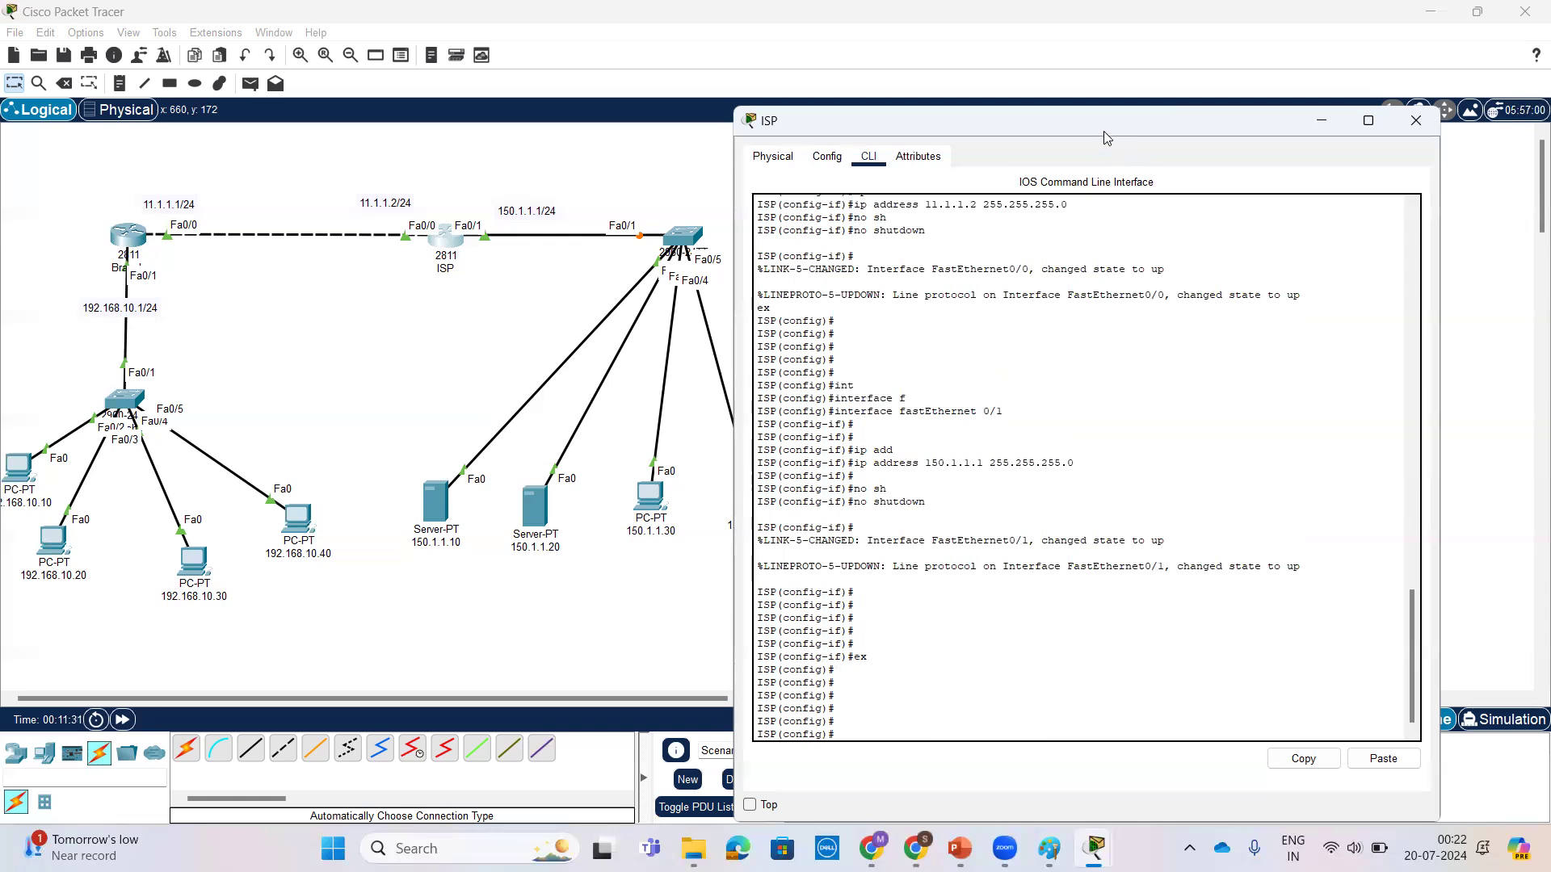
Step: Leave configuration mode on the ISP router and show the brief IP interface status with show ip int br
left_click_drag(1103, 131, 1166, 127)
key("Return")
key("Return")
key("Return")
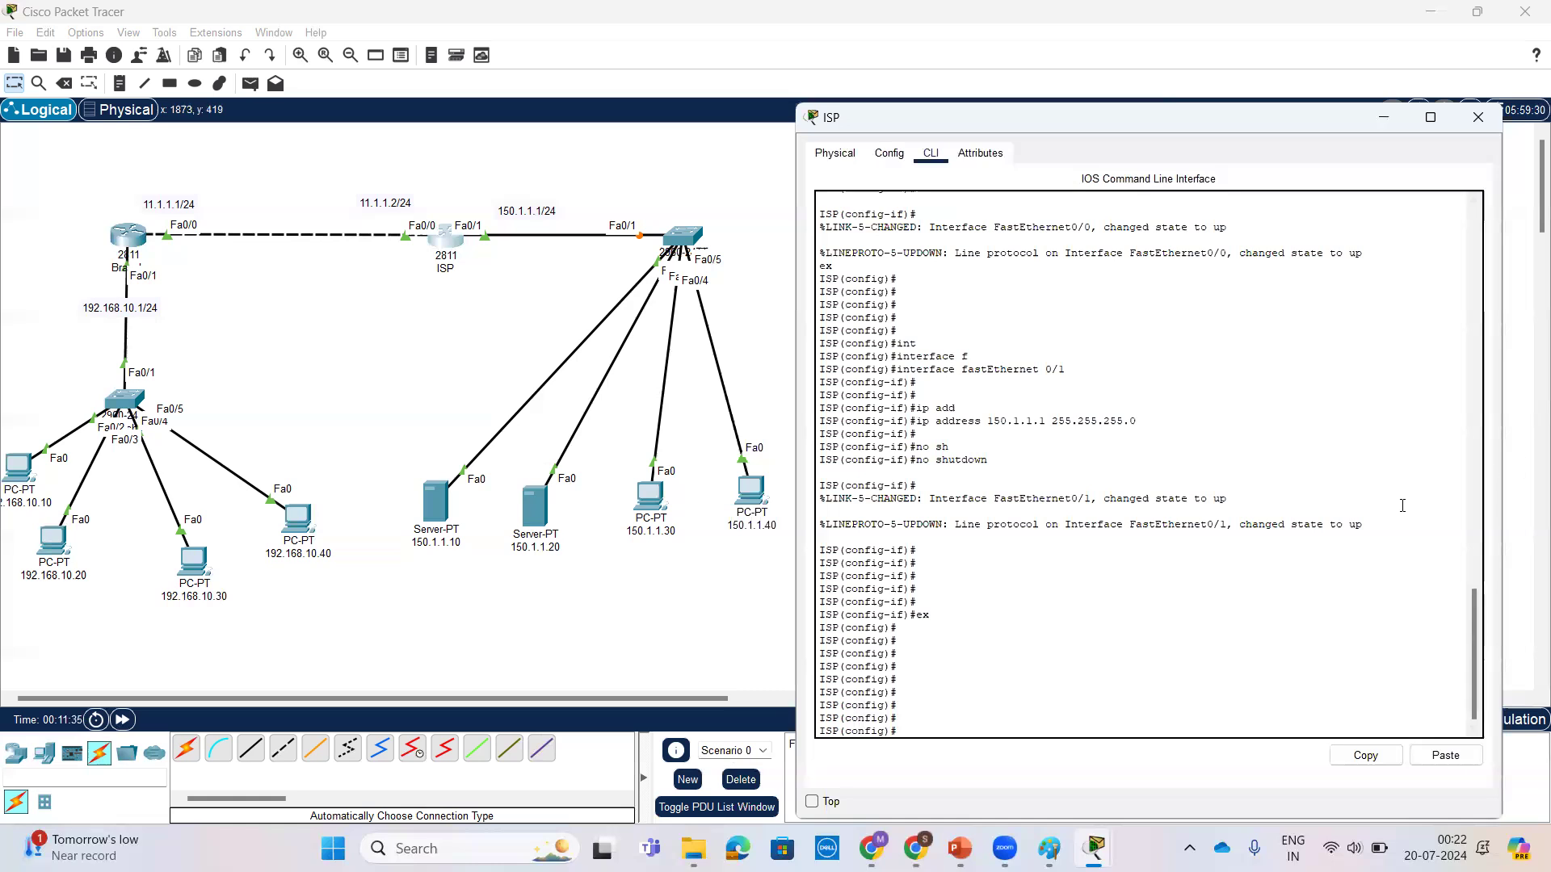
key("ctrl+z")
key("Return")
key("Return")
type("sh")
key("Tab")
type("ip int br")
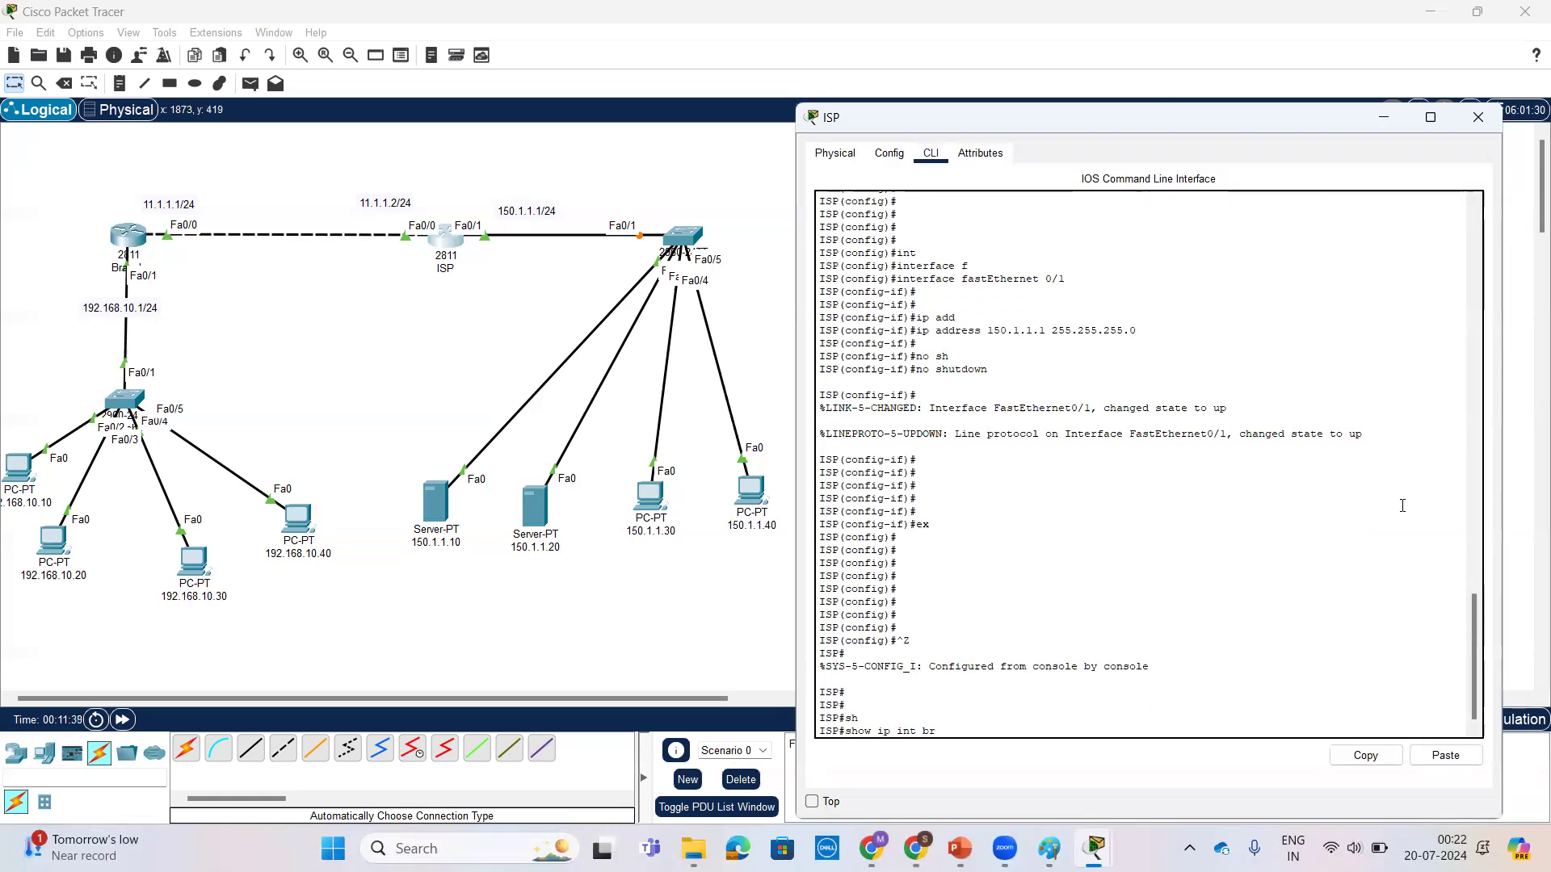
key("Return")
key("Return")
key("Return")
key("Return")
key("Return")
key("Return")
key("Return")
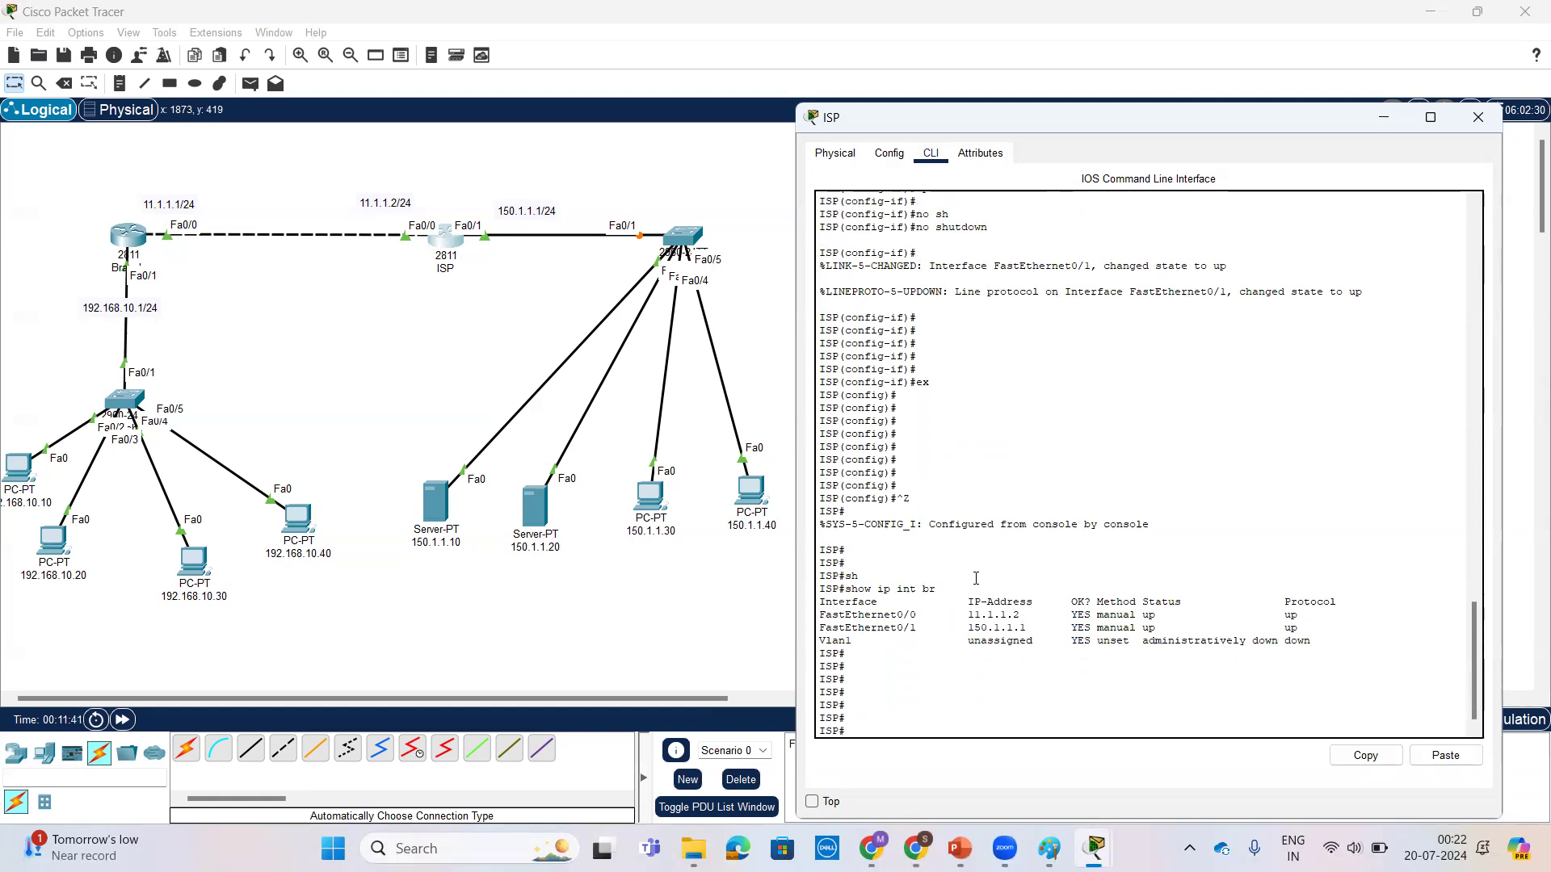
Step: Ping the Branch router's address 11.1.1.1 from the ISP router
type("ping 11.1.1.1")
key("Return")
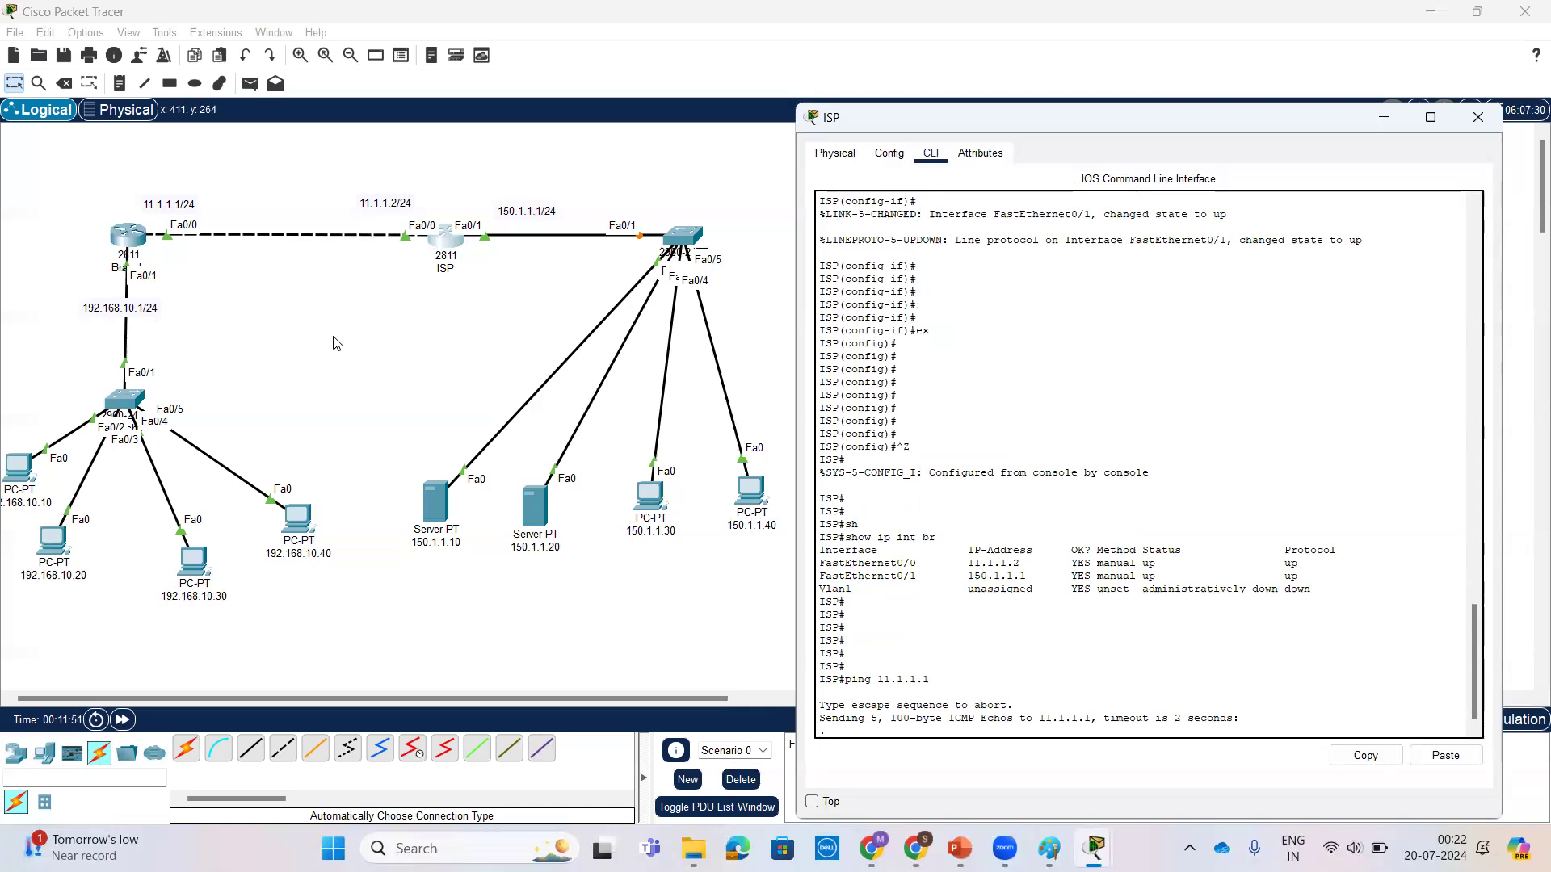
key("Return")
key("Return")
key("Return")
key("Return")
key("Return")
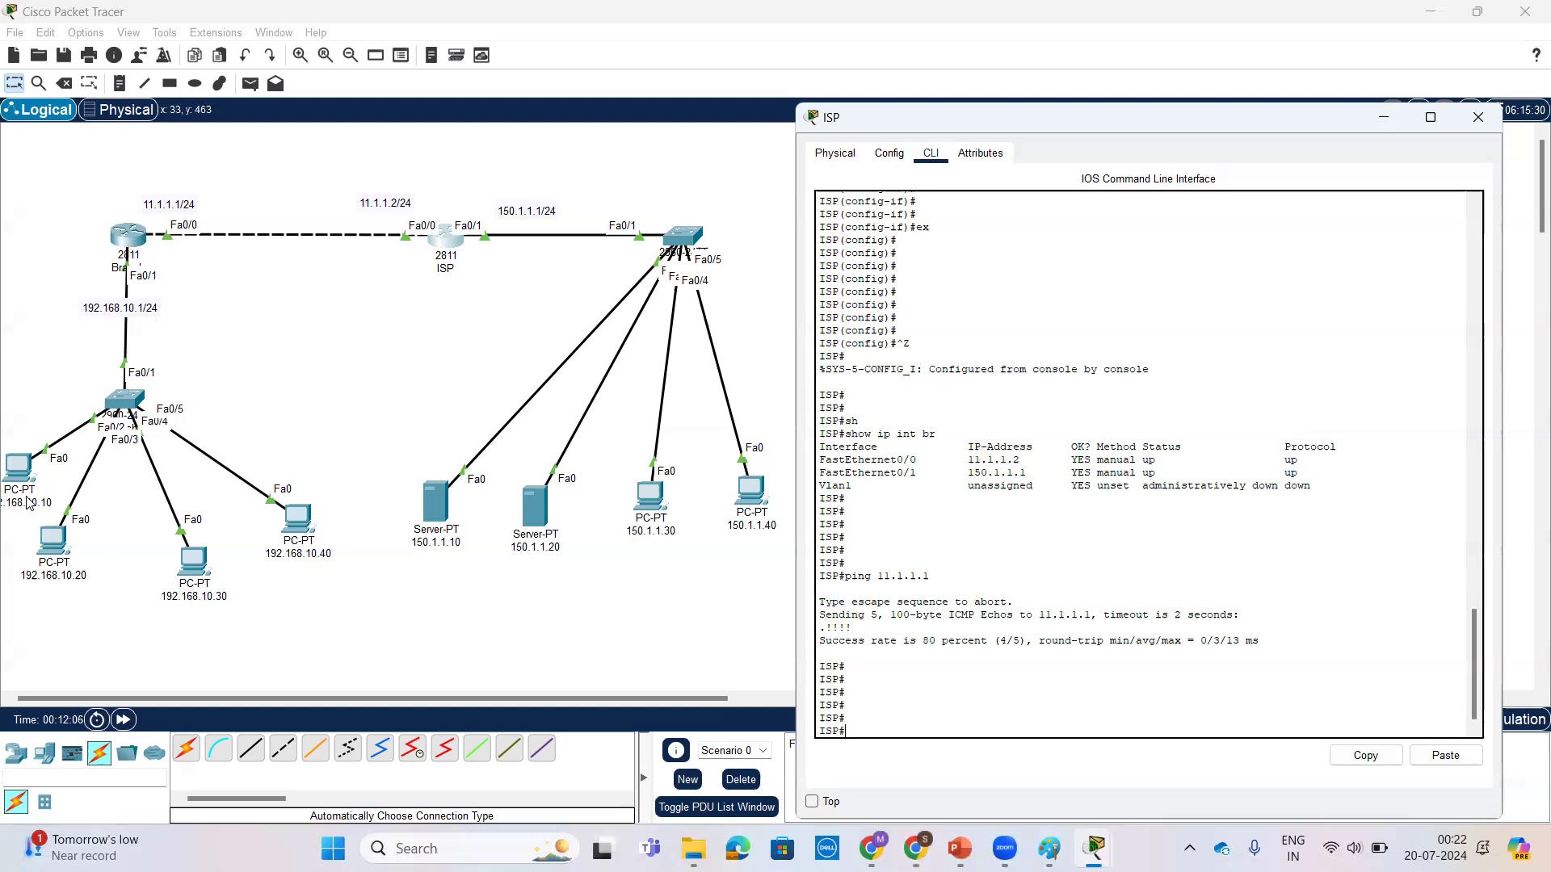
Step: Move PC 192.168.10.10 slightly closer to its switch and shift servers 150.1.1.10 and 150.1.1.20 a little to the right
left_click_drag(19, 472, 36, 455)
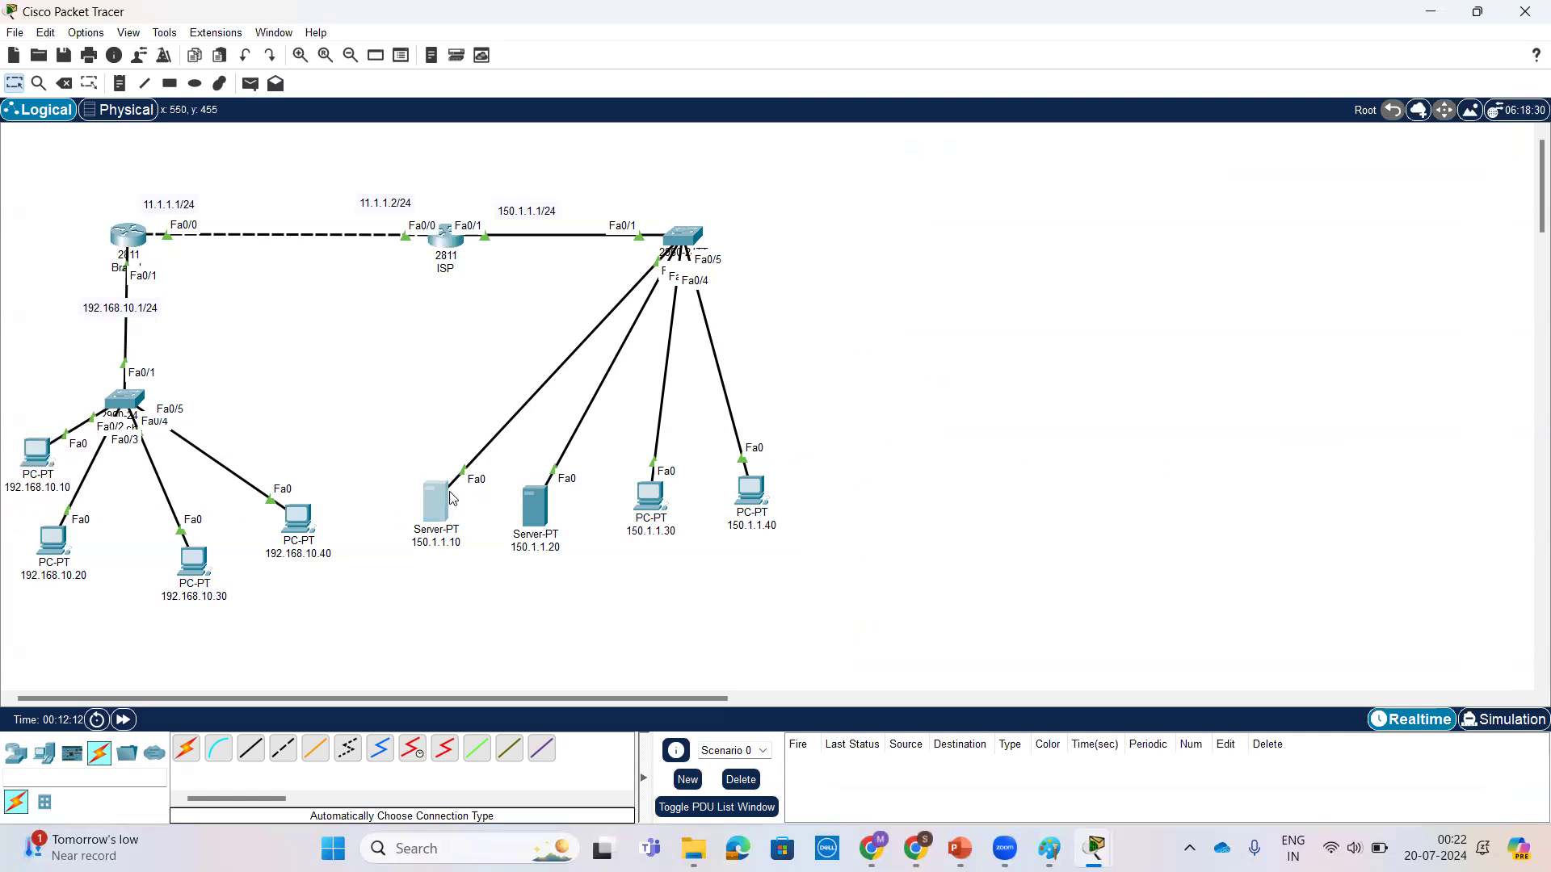
left_click_drag(450, 498, 455, 498)
left_click_drag(545, 514, 576, 501)
left_click_drag(442, 505, 486, 487)
Step: Open the Branch router's command line and enter global configuration mode with conf t
left_click(141, 239)
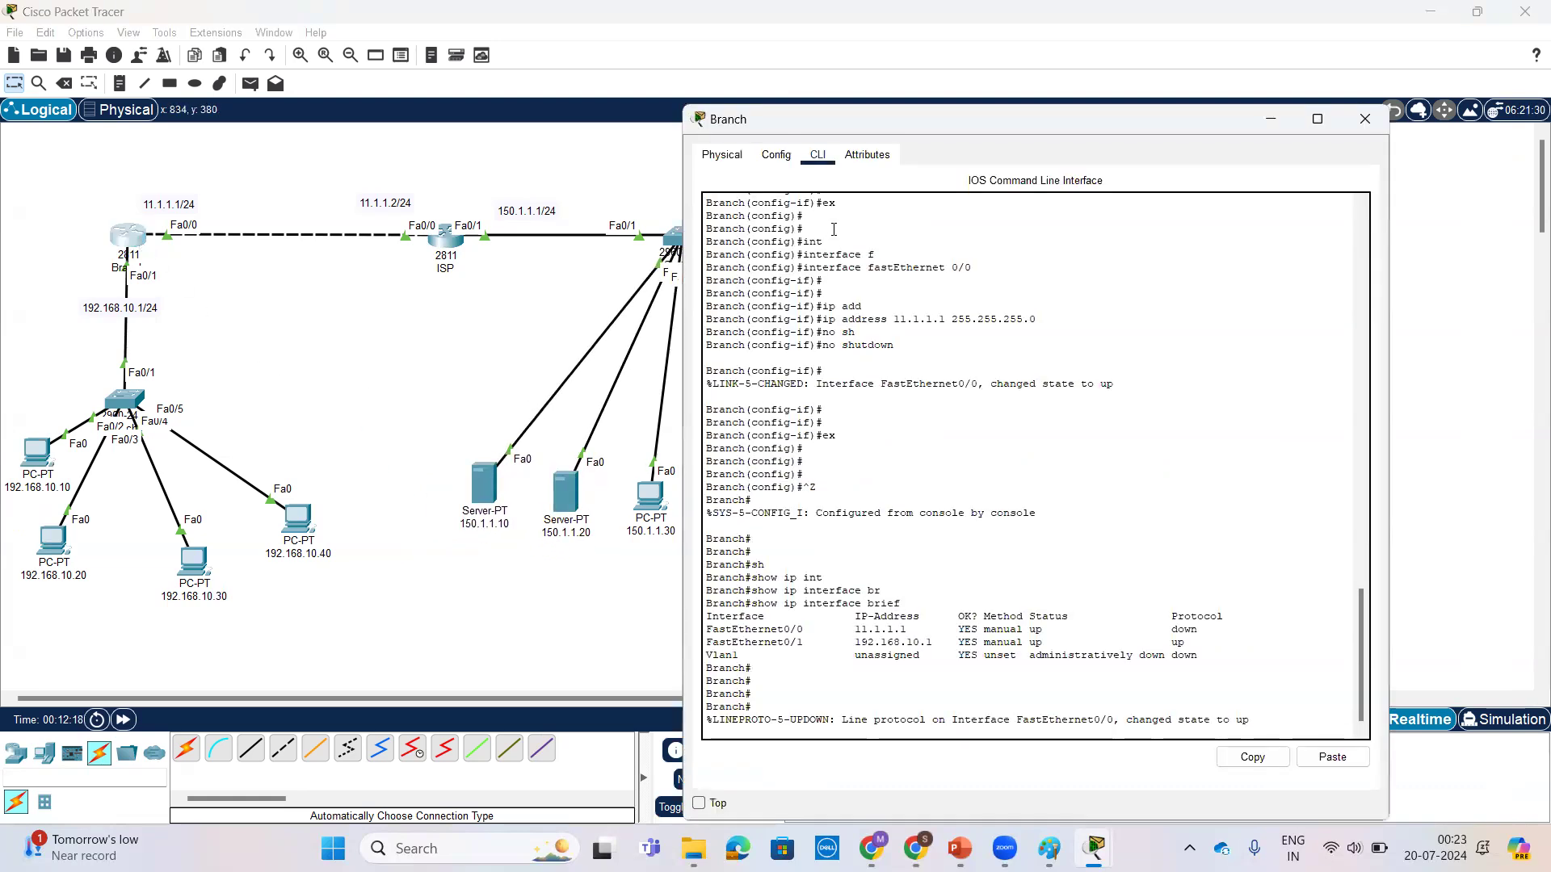
left_click_drag(913, 125, 985, 125)
key("Return")
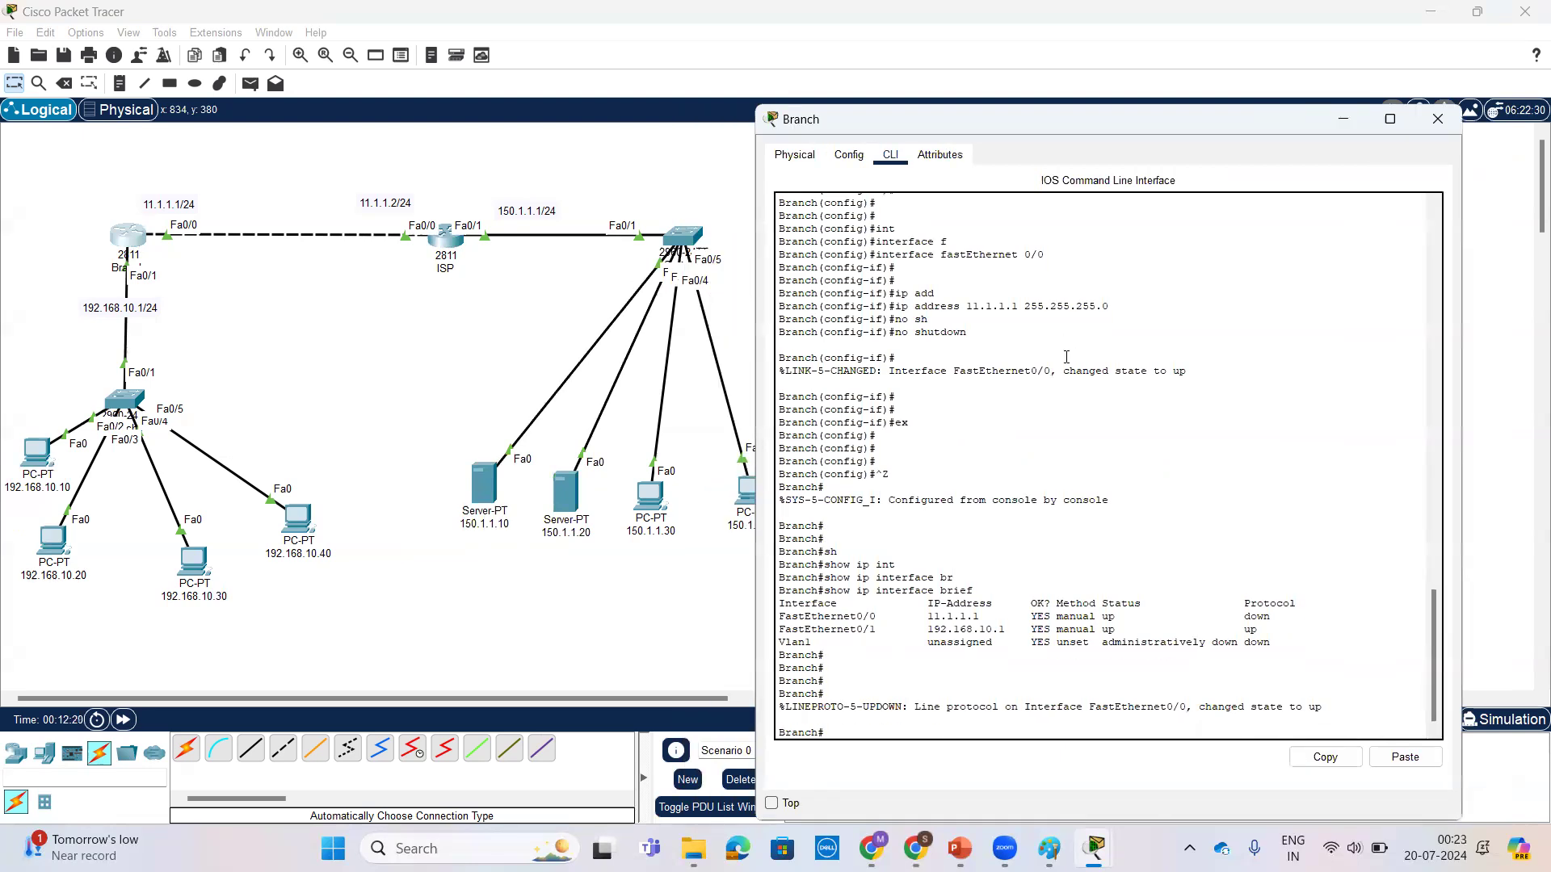
key("Return")
key("Return")
key("Return")
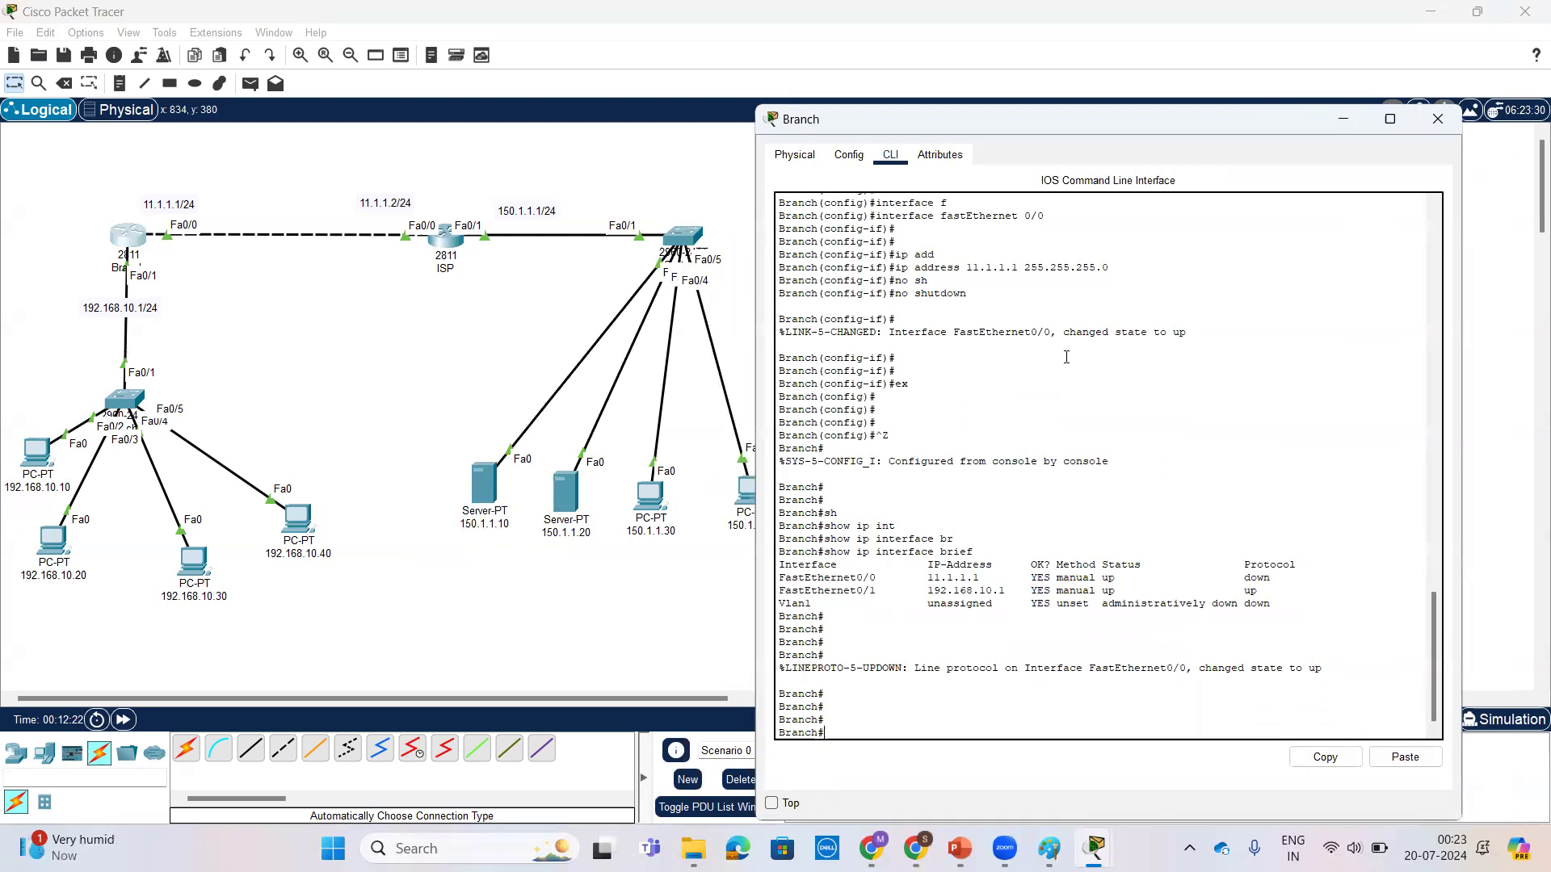
type("conf t")
key("Return")
key("Return")
key("Return")
key("Return")
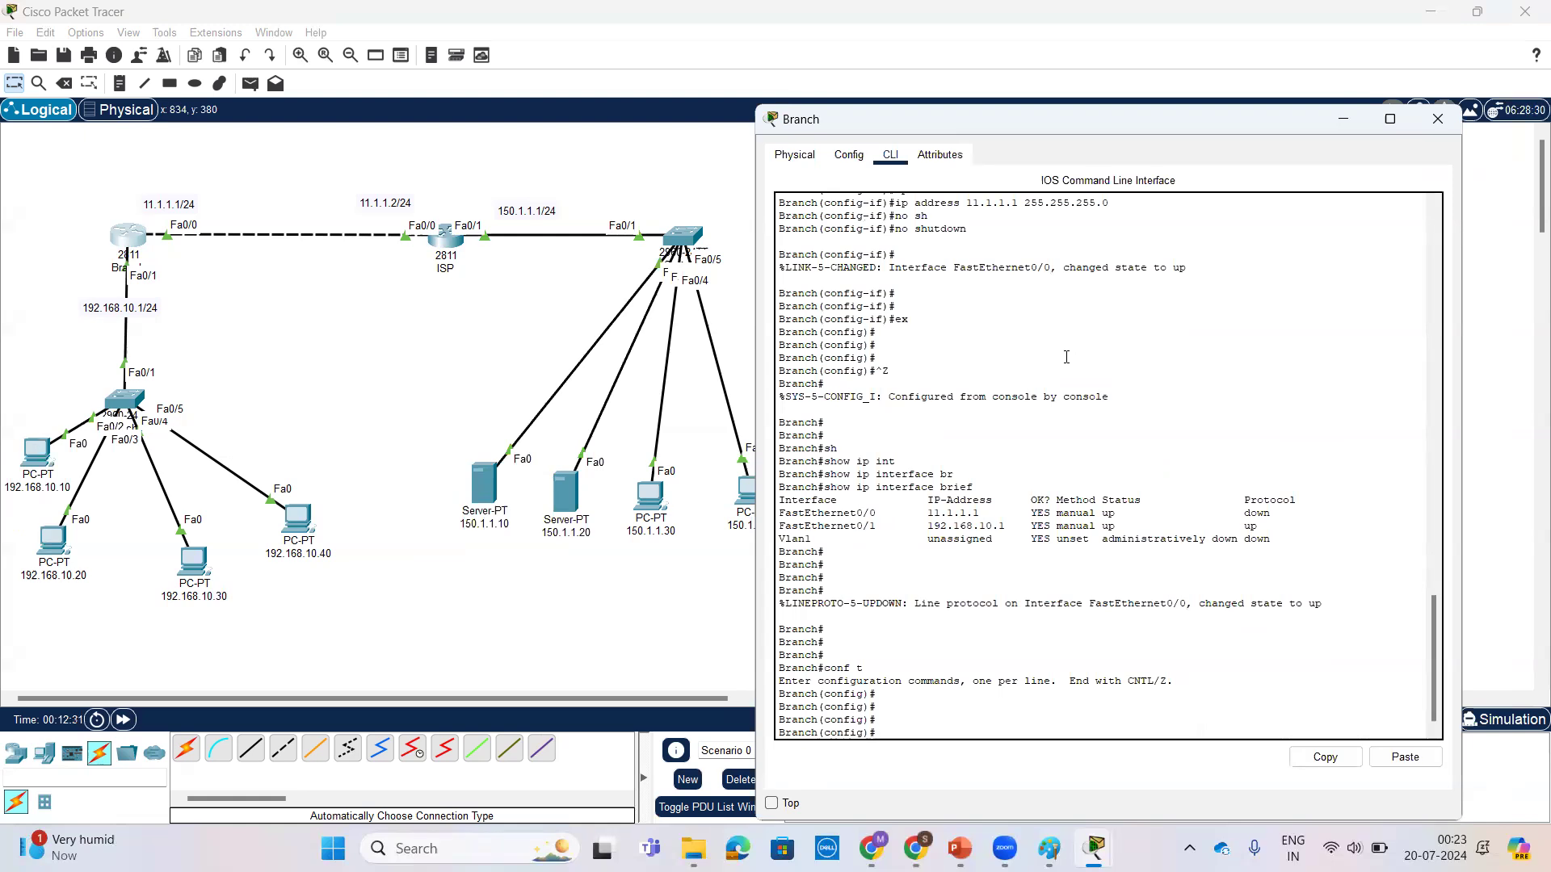
Step: Start an ip nat inside command on the Branch router, using inline help to list the ip nat and inside options
type("ip nat ?")
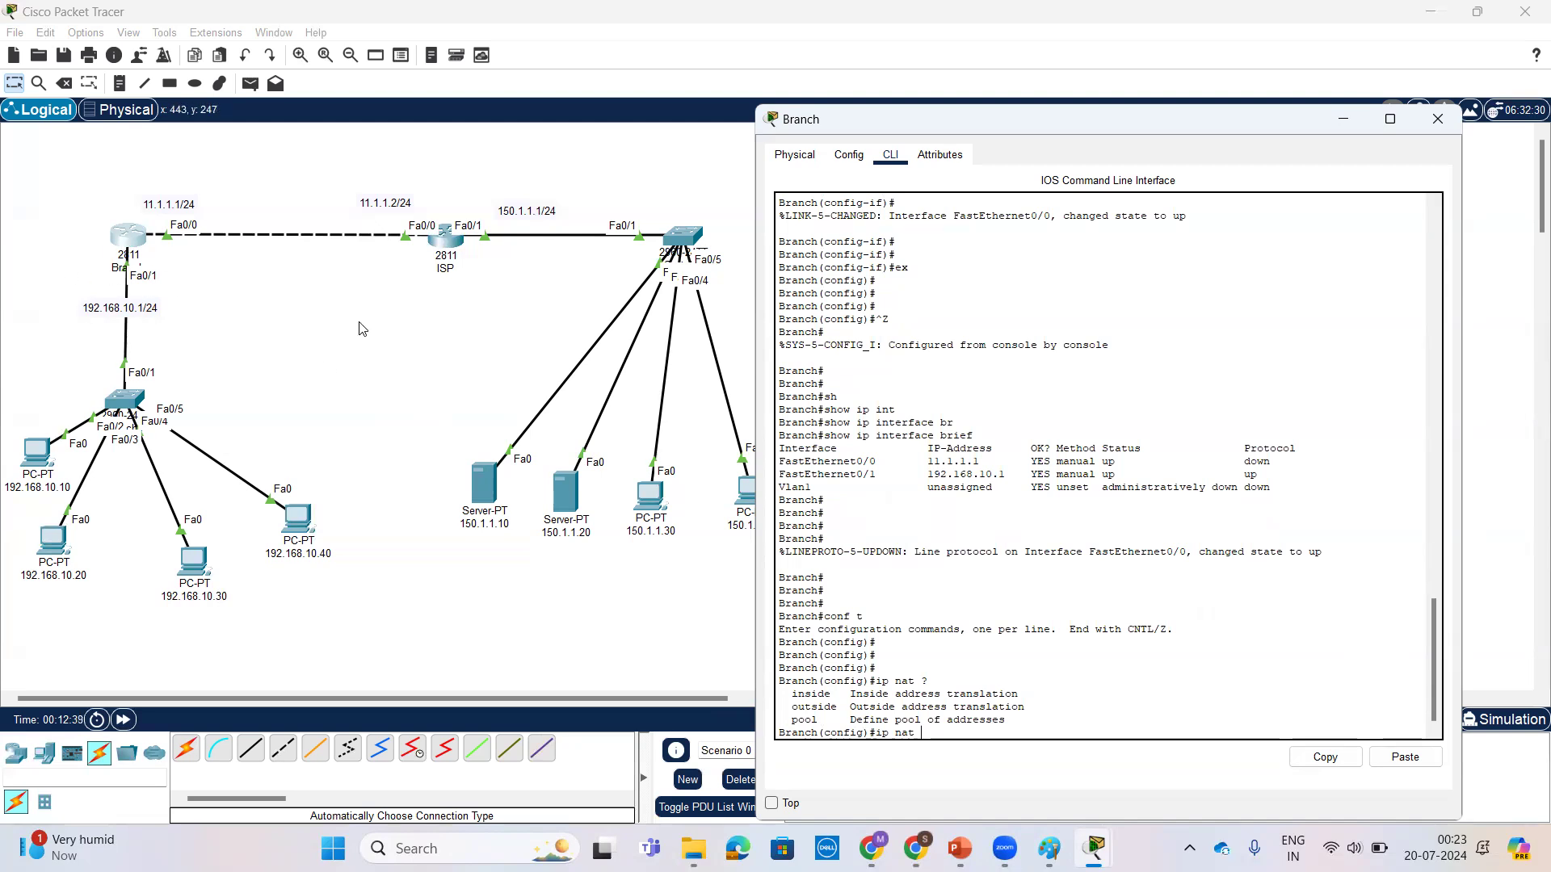
type("in")
key("Tab")
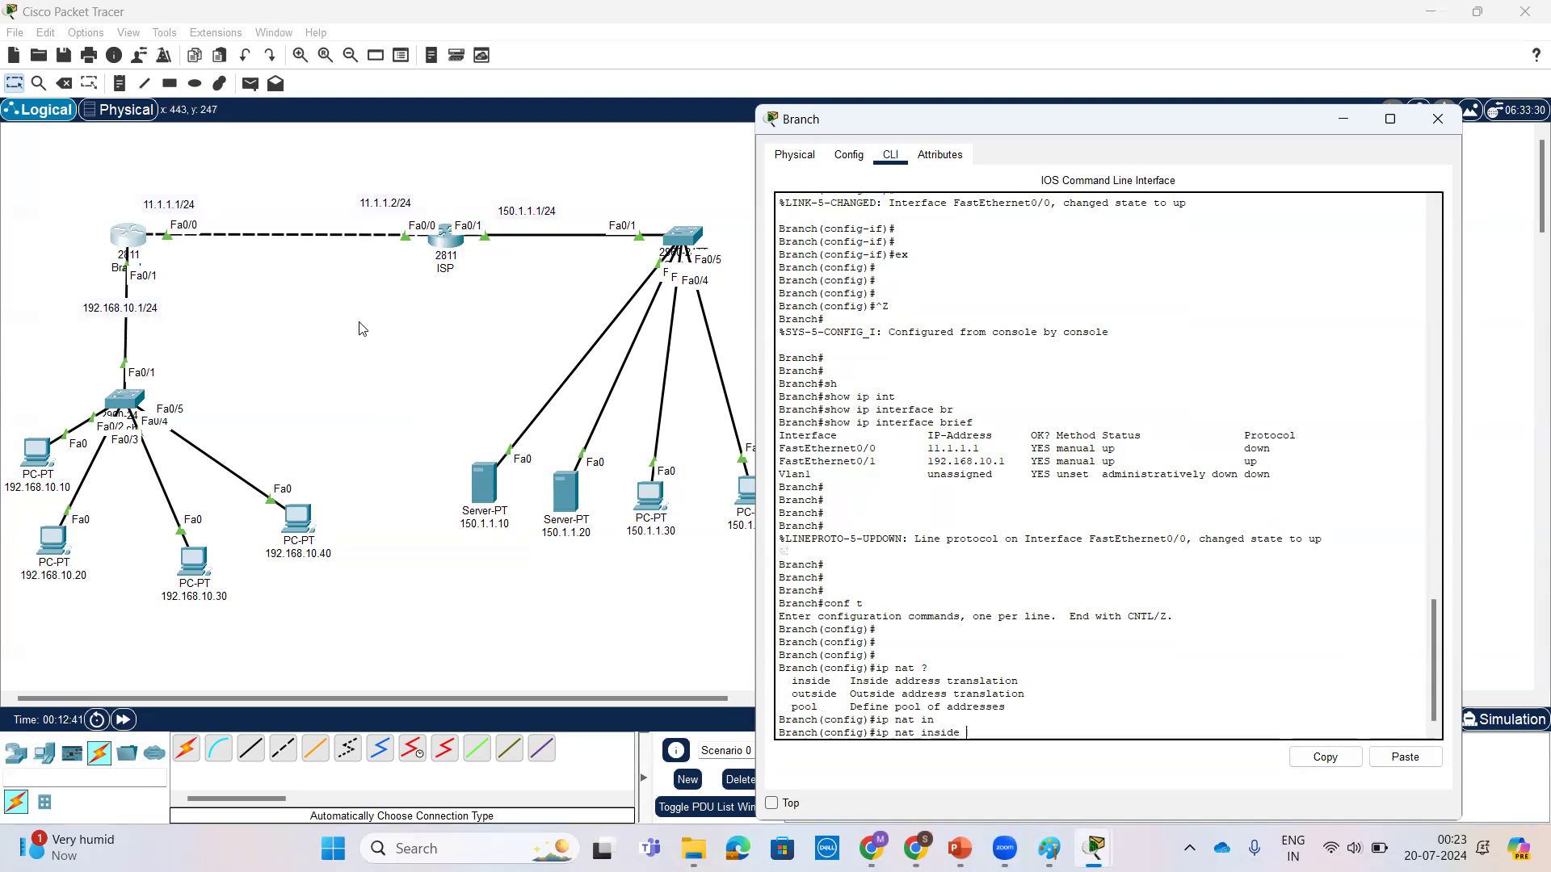
type("?")
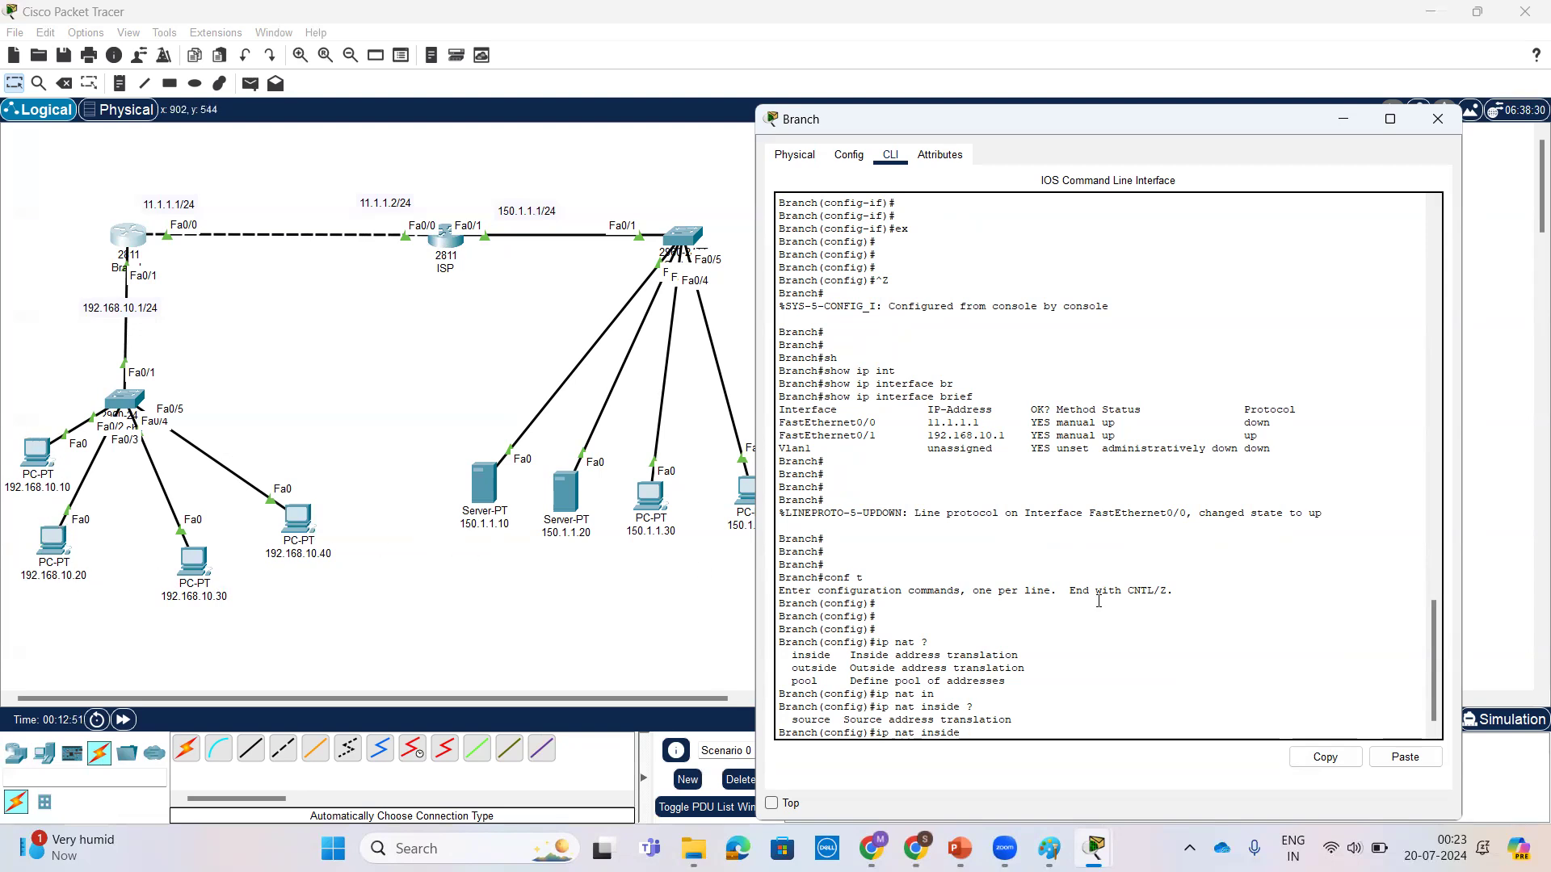
Step: Try to supply 192.168.10.10 directly after ip nat inside, check its help, and erase the address
type("192.168.10.10 ?")
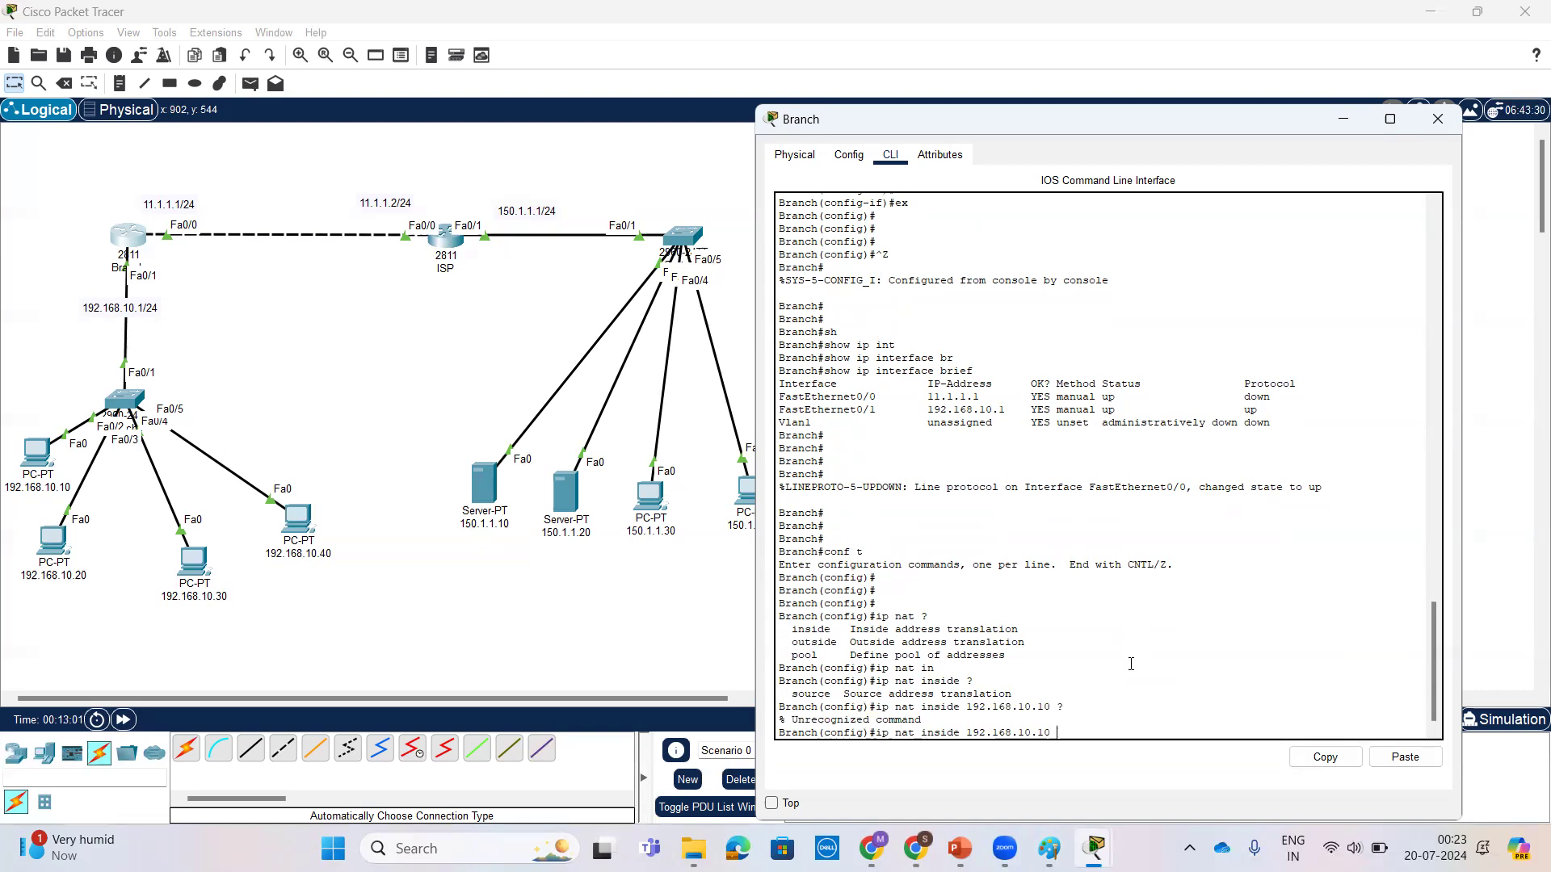
key("BackSpace")
key("BackSpace")
key("BackSpace")
key("BackSpace")
key("BackSpace")
key("BackSpace")
key("BackSpace")
key("BackSpace")
key("BackSpace")
key("BackSpace")
key("BackSpace")
key("BackSpace")
key("BackSpace")
Step: Extend the NAT command to ip nat inside source static, listing the options after source and after static
type("s")
key("Tab")
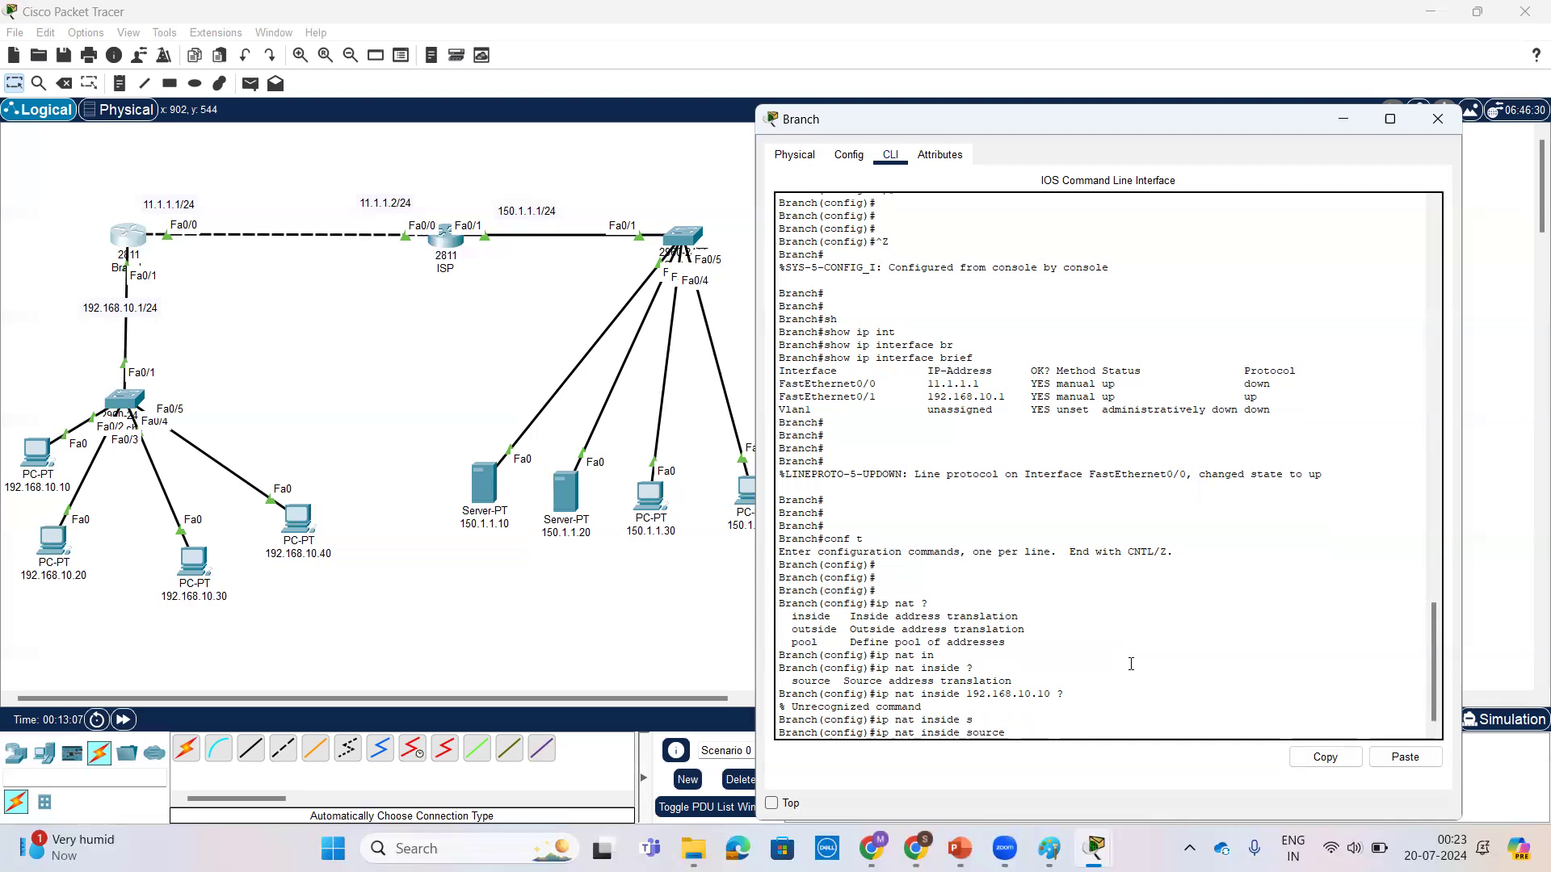
type("?")
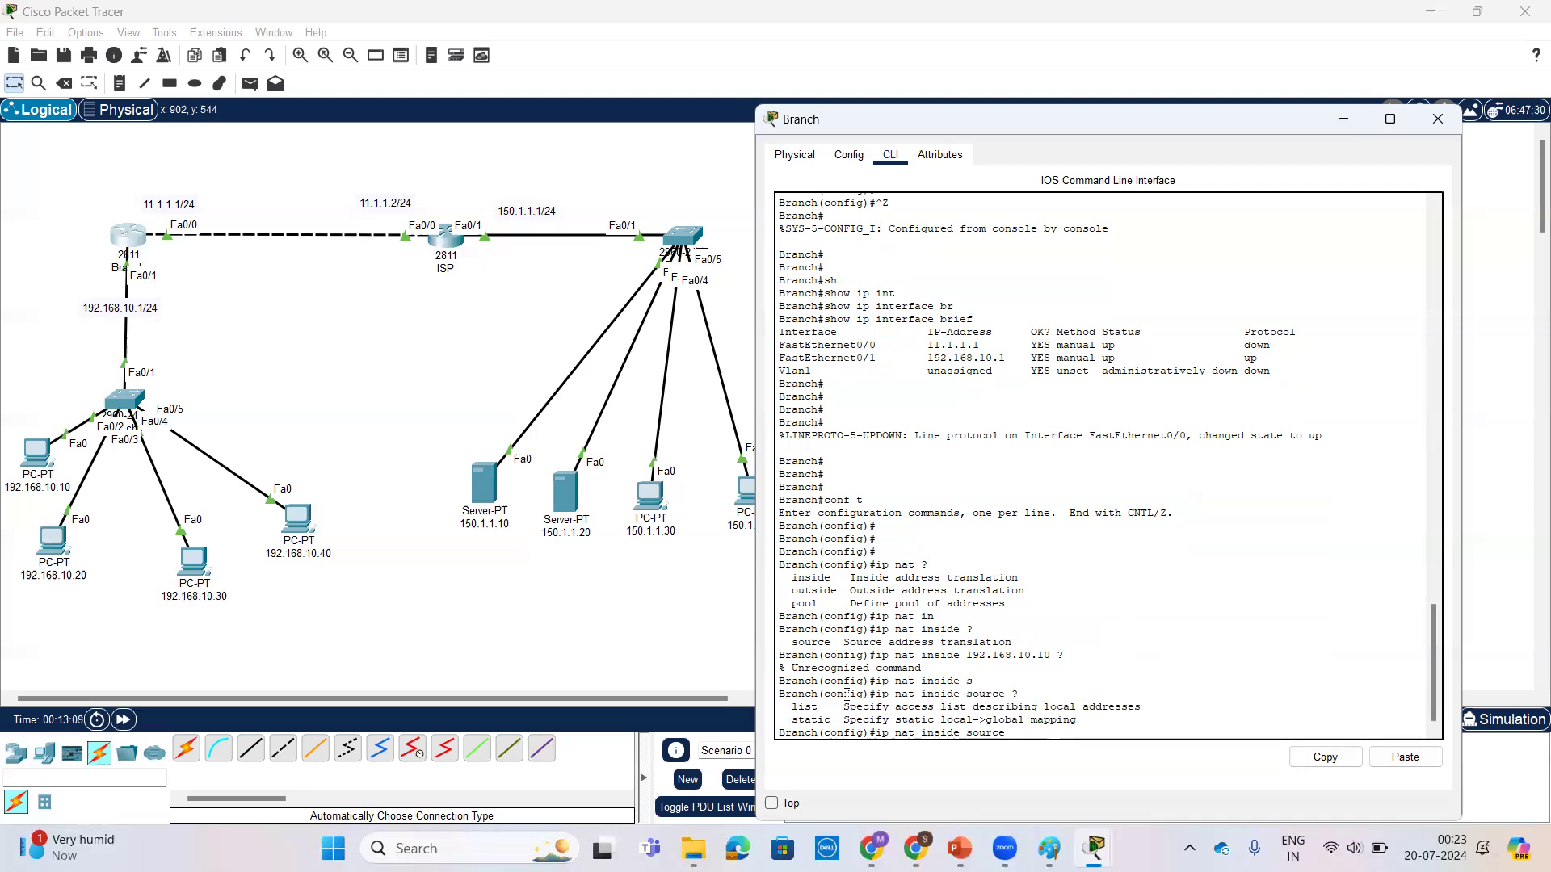
type("s")
key("Tab")
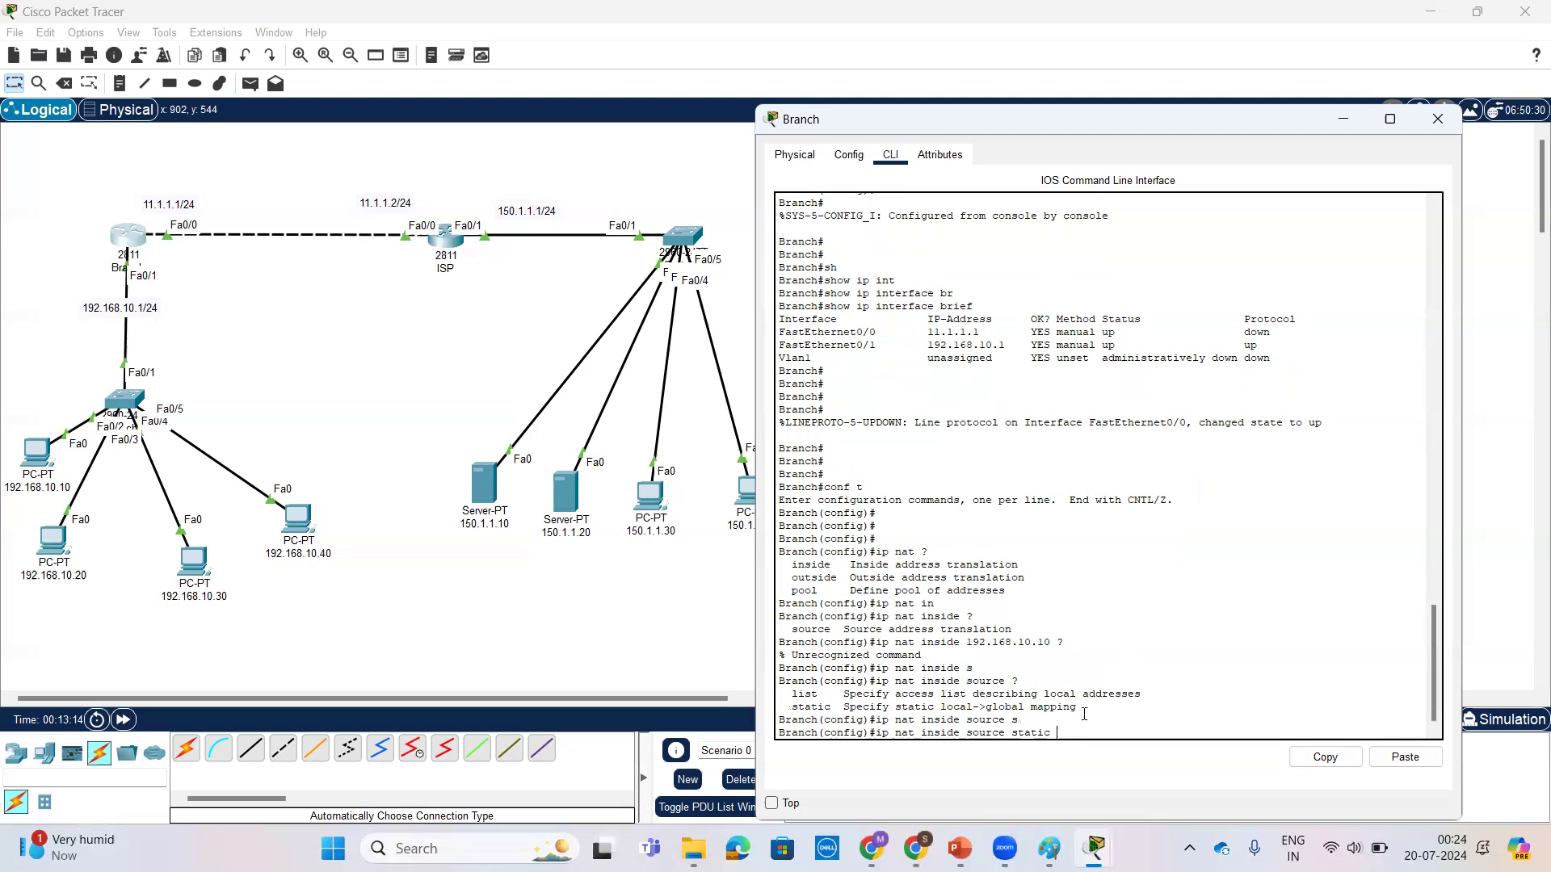
type("?")
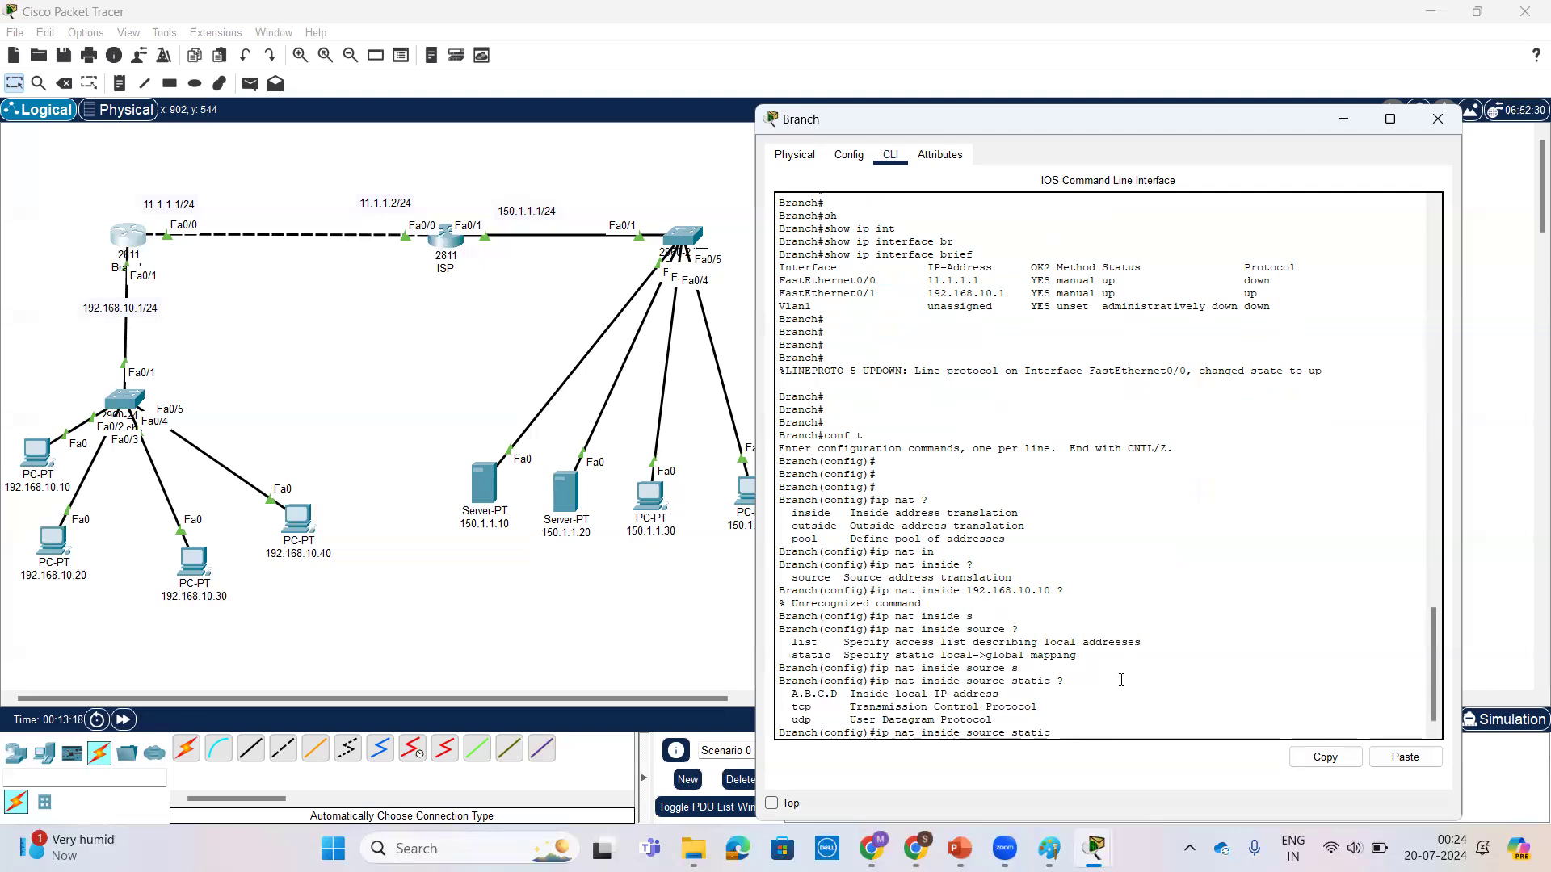
type("192.168.")
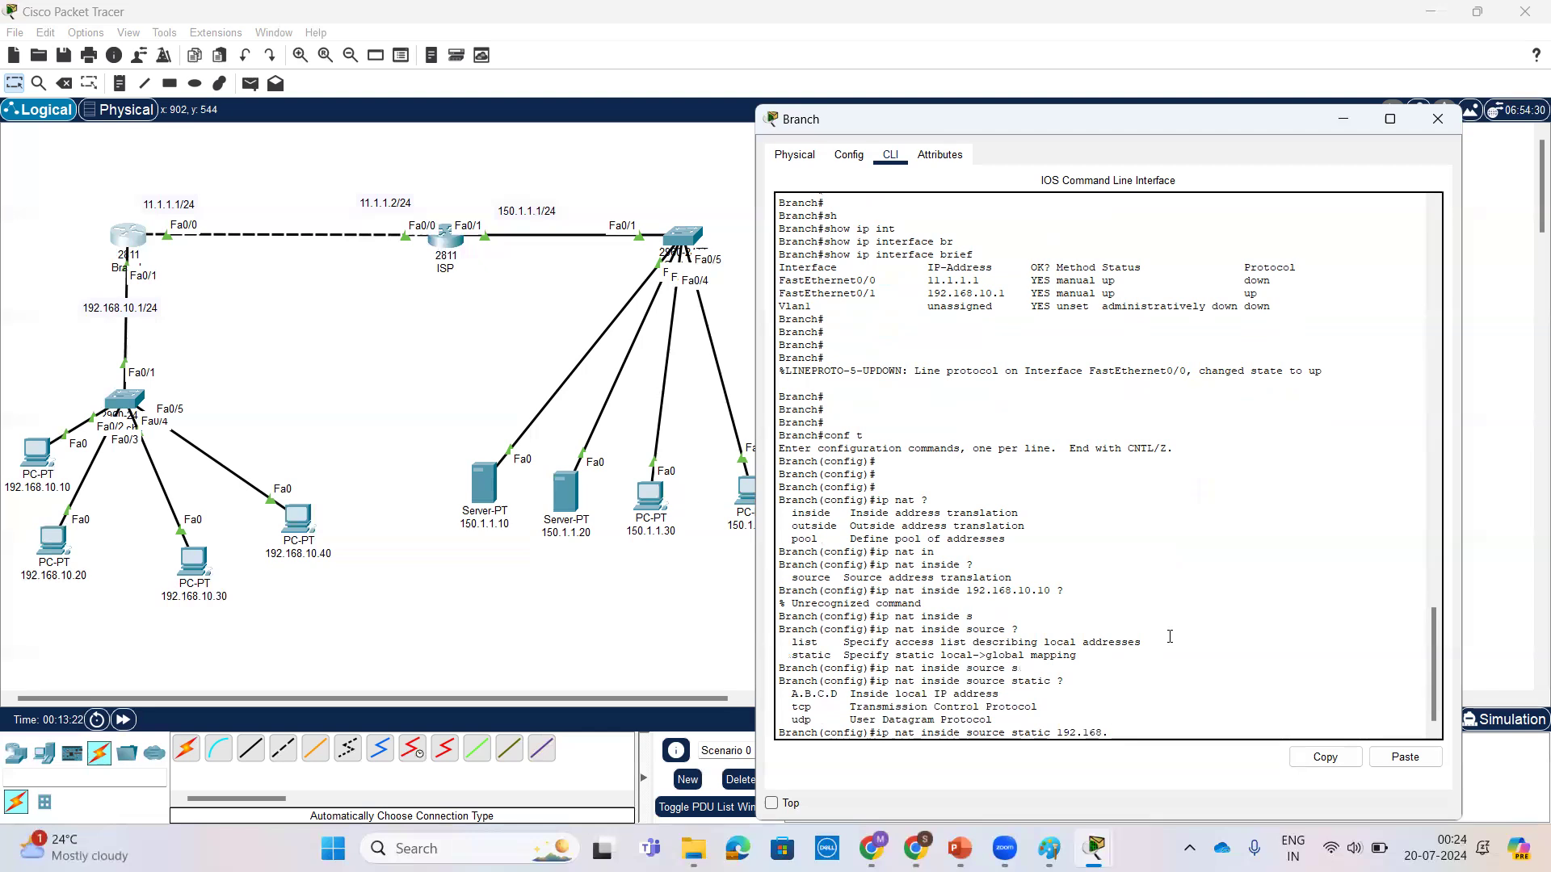
type("10.10 ?")
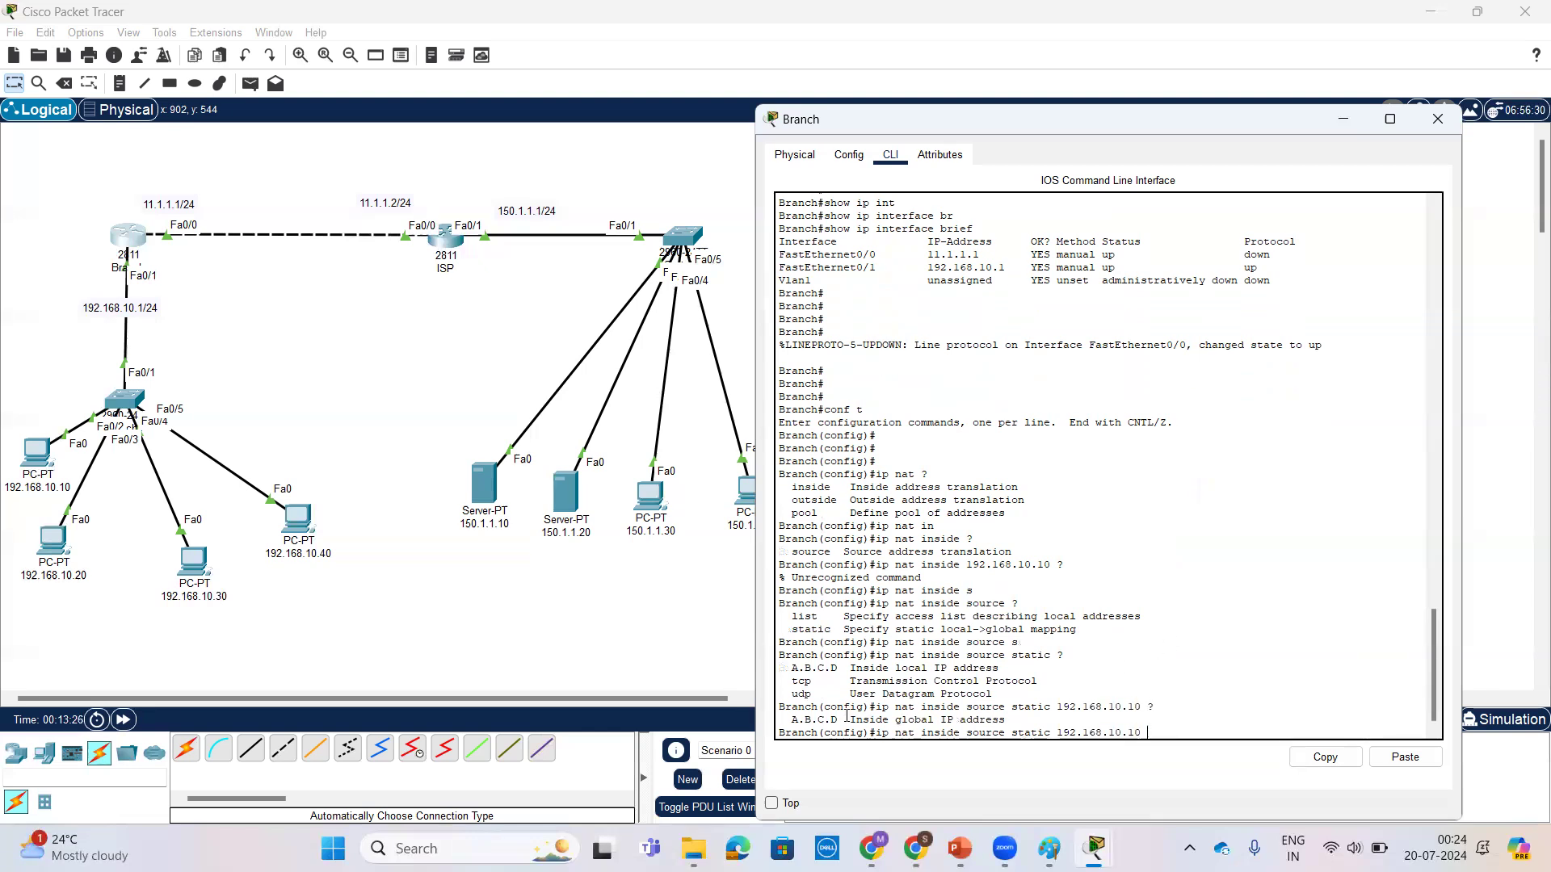
Step: Try 192.168.10.10 as the inside local address after ip nat inside source static and list the help for the next argument
left_click_drag(851, 719, 1005, 721)
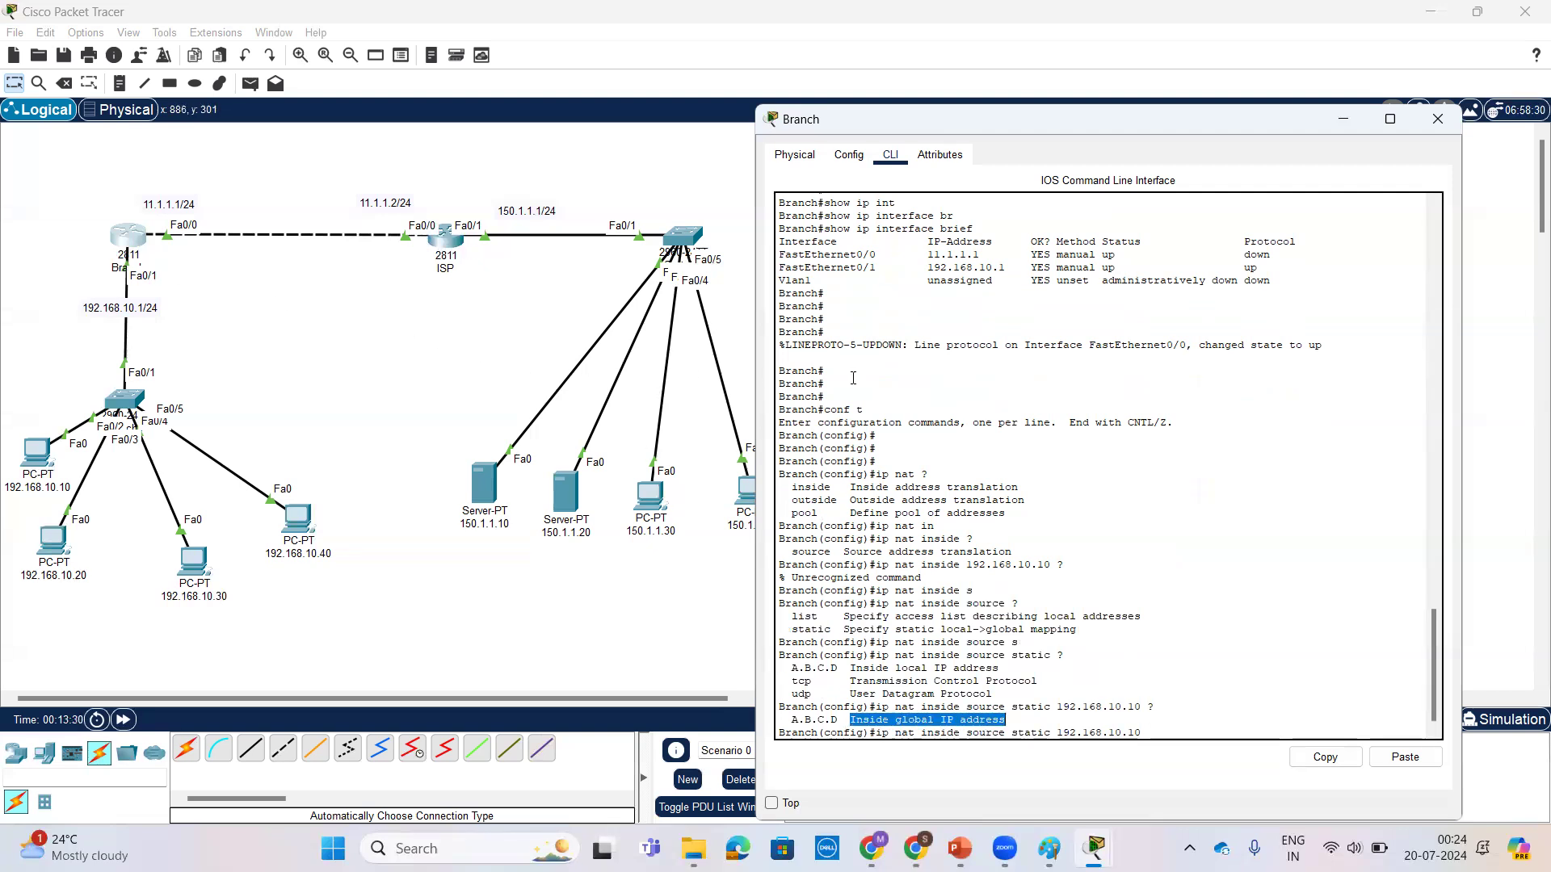
left_click(1171, 567)
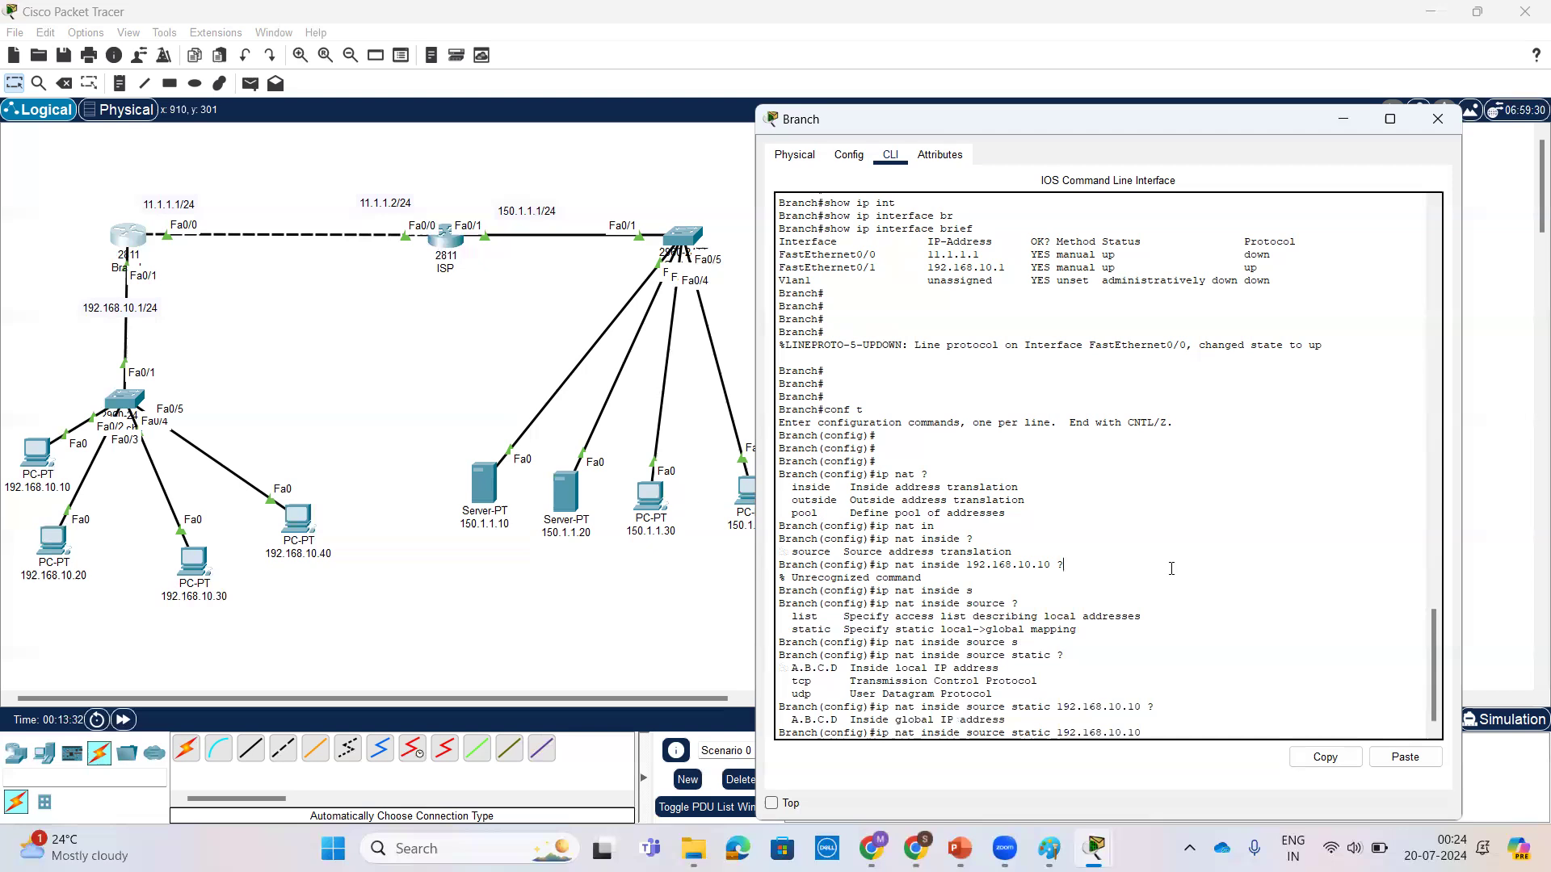
key("Tab")
key("Tab")
key("Tab")
key("Tab")
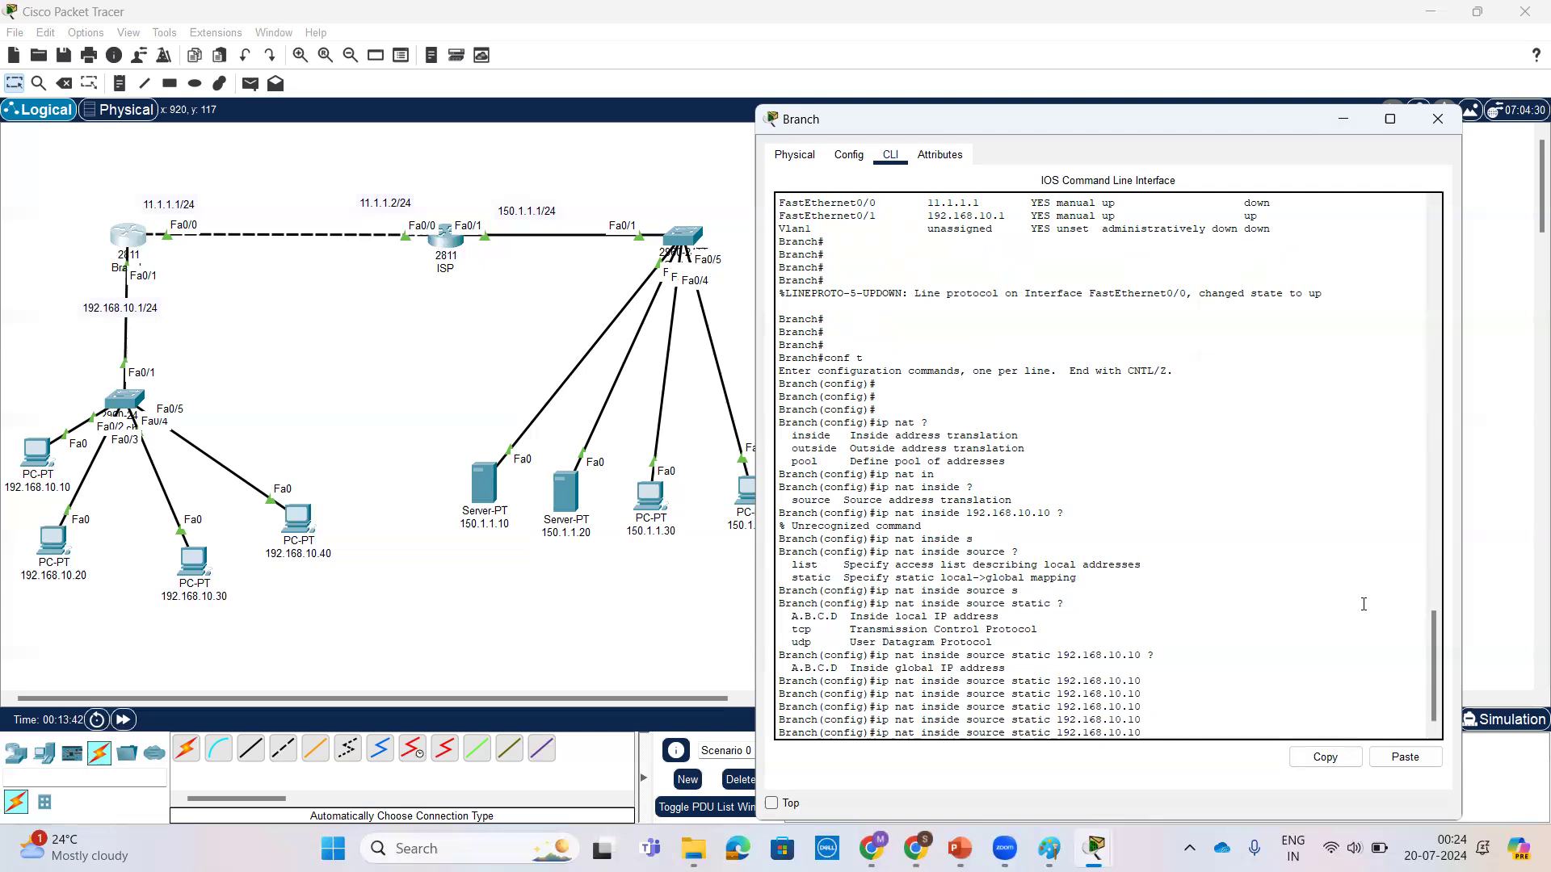
Step: Cancel the unfinished static NAT command, return the Branch router to its privileged prompt, and put its window away
key("ctrl+c")
type("c")
key("Return")
key("Return")
key("Return")
key("Return")
key("Return")
key("Return")
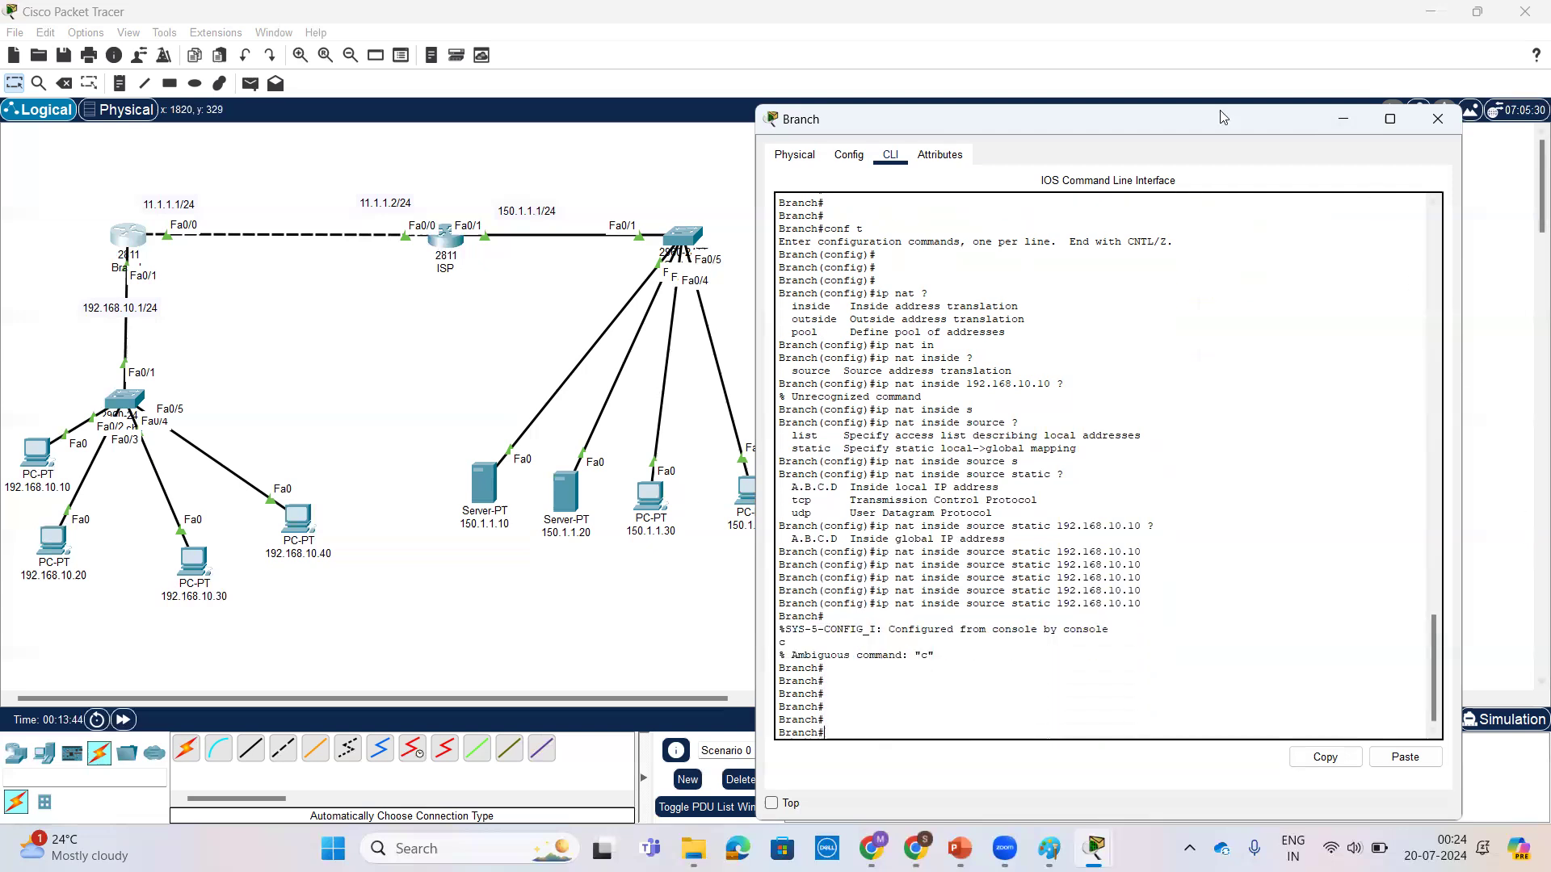
left_click_drag(1220, 112, 1167, 116)
left_click(1282, 124)
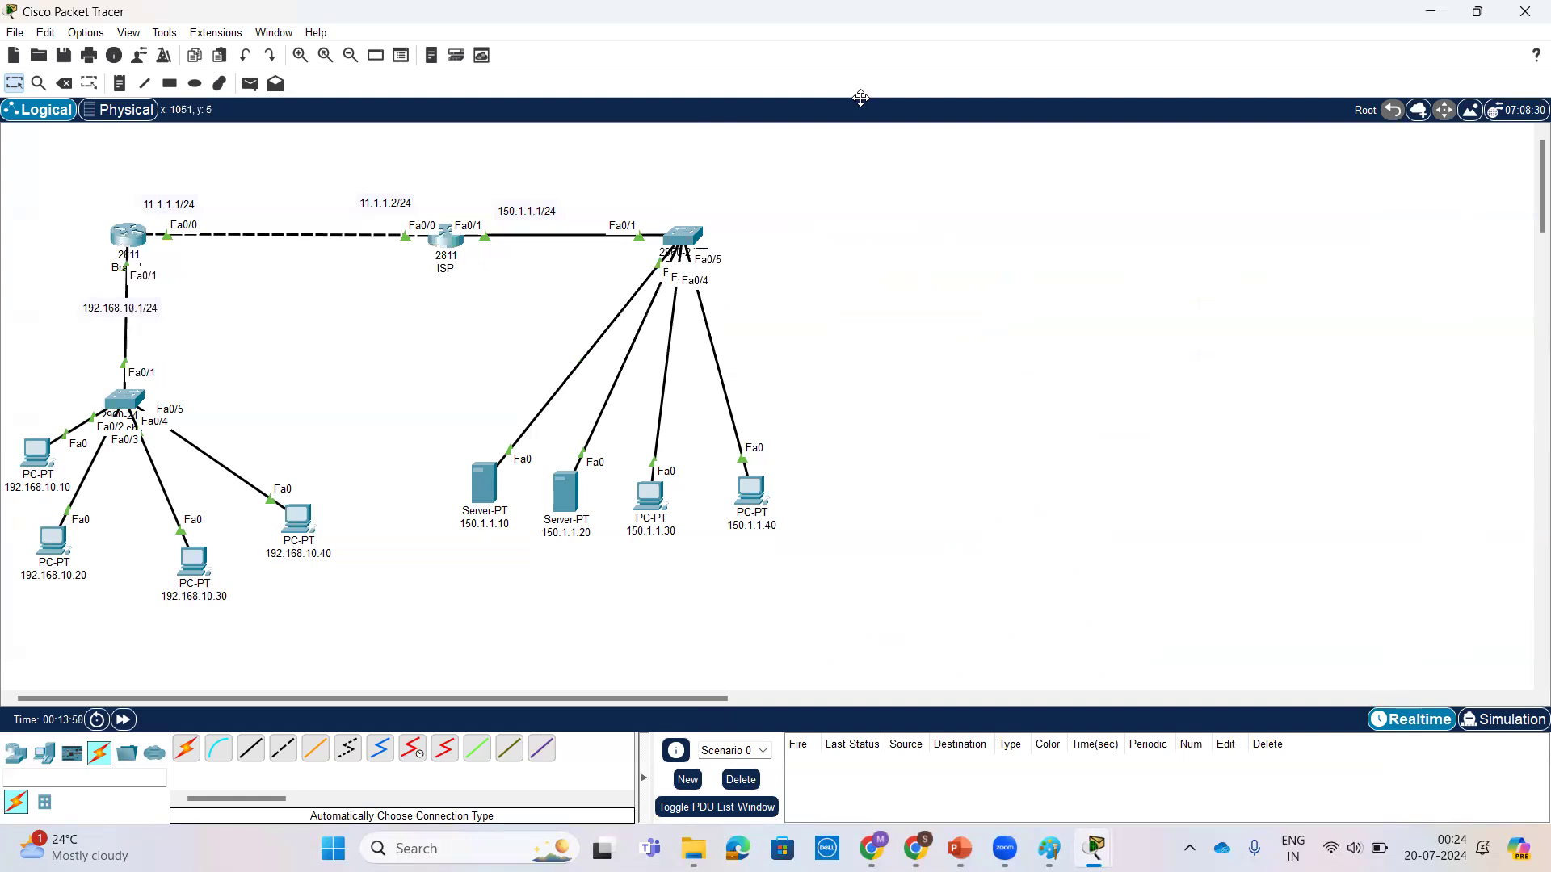
mouse_move(178, 231)
left_mouse_down()
mouse_move(152, 230)
mouse_move(166, 255)
mouse_move(188, 231)
mouse_move(101, 206)
mouse_move(163, 171)
left_mouse_up()
mouse_move(408, 287)
left_mouse_down()
mouse_move(409, 334)
mouse_move(439, 282)
mouse_move(420, 307)
left_mouse_up()
mouse_move(434, 239)
left_mouse_down()
mouse_move(222, 168)
mouse_move(155, 202)
mouse_move(161, 262)
mouse_move(245, 278)
mouse_move(404, 269)
mouse_move(432, 236)
mouse_move(424, 217)
left_mouse_up()
mouse_move(182, 228)
left_mouse_down()
mouse_move(194, 158)
mouse_move(231, 160)
mouse_move(230, 139)
mouse_move(243, 161)
left_mouse_up()
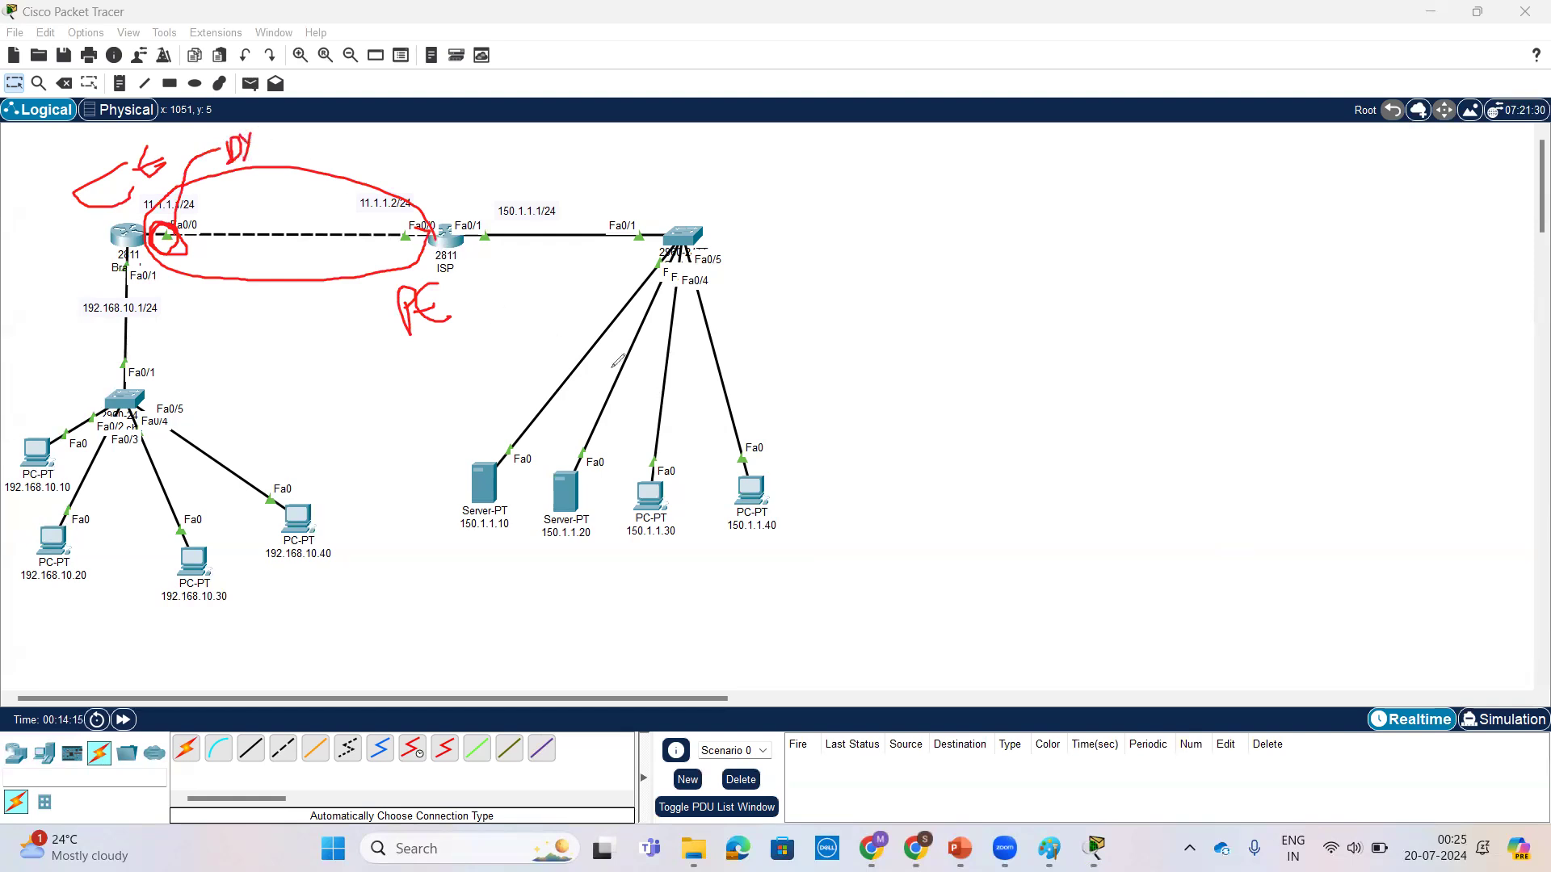
mouse_move(799, 434)
left_mouse_down()
mouse_move(775, 284)
mouse_move(682, 212)
mouse_move(546, 246)
mouse_move(446, 483)
mouse_move(517, 591)
mouse_move(747, 577)
mouse_move(798, 483)
mouse_move(806, 427)
mouse_move(791, 408)
left_mouse_up()
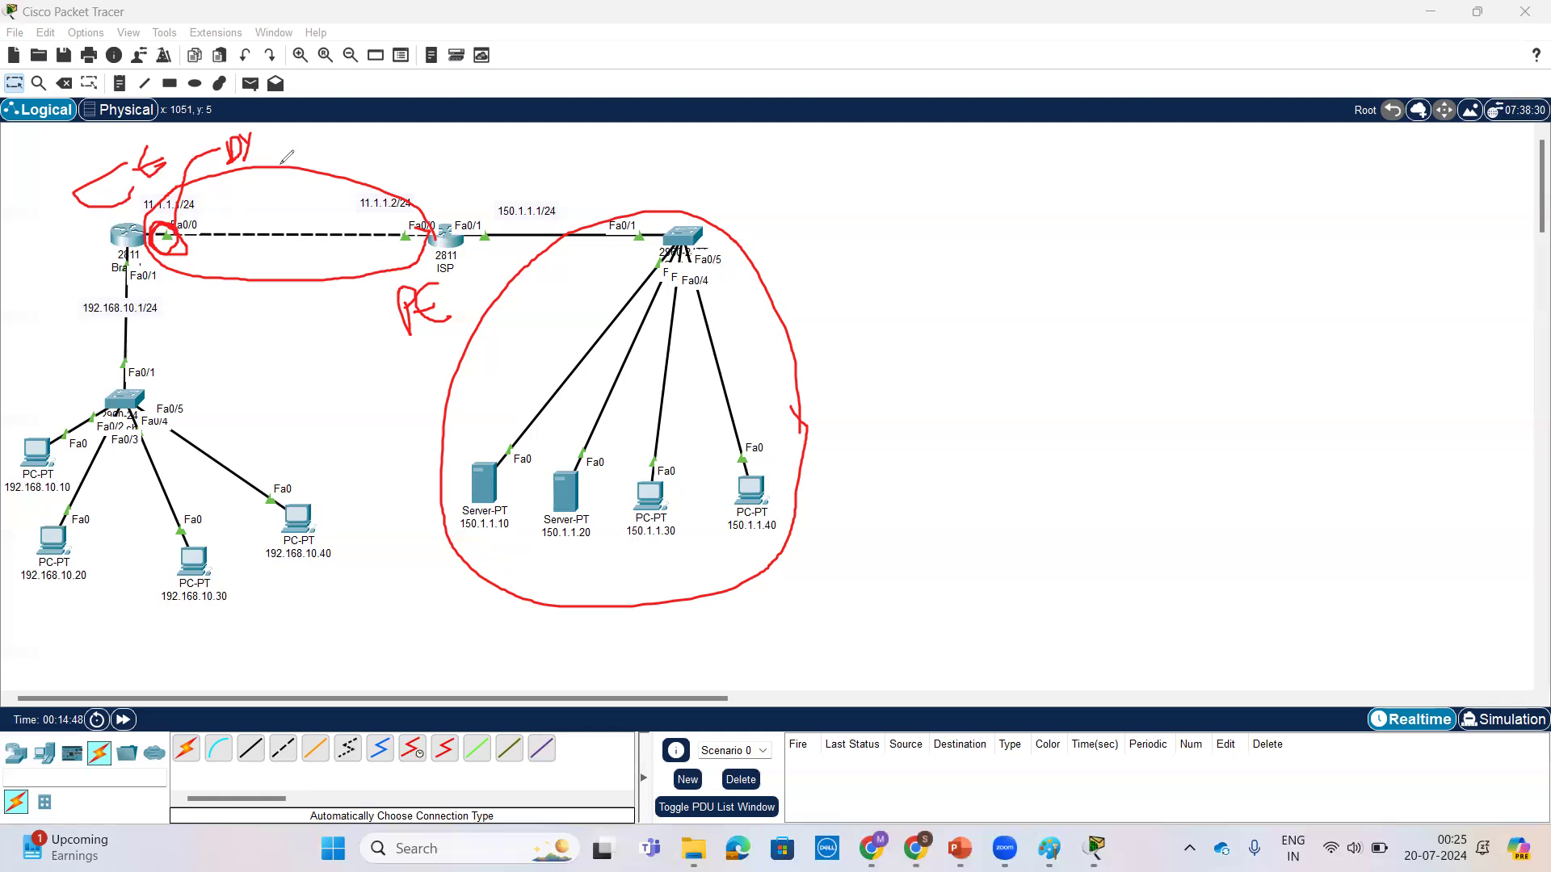
Step: Reopen the Branch router's command line and bring up a fresh prompt
left_click(127, 235)
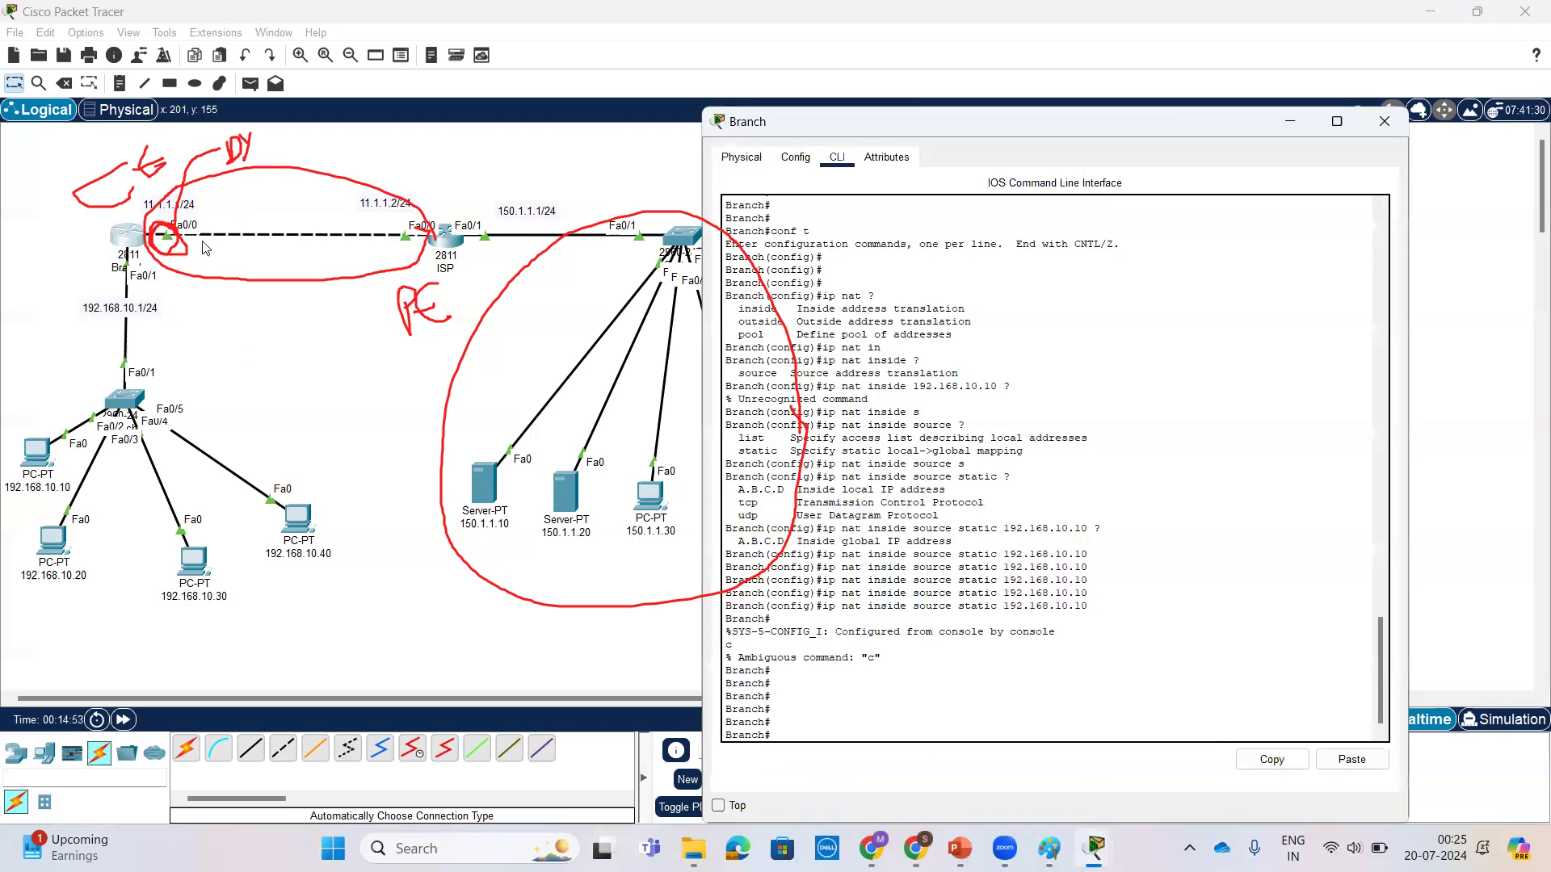
key("Return")
key("Return")
key("Return")
key("Return")
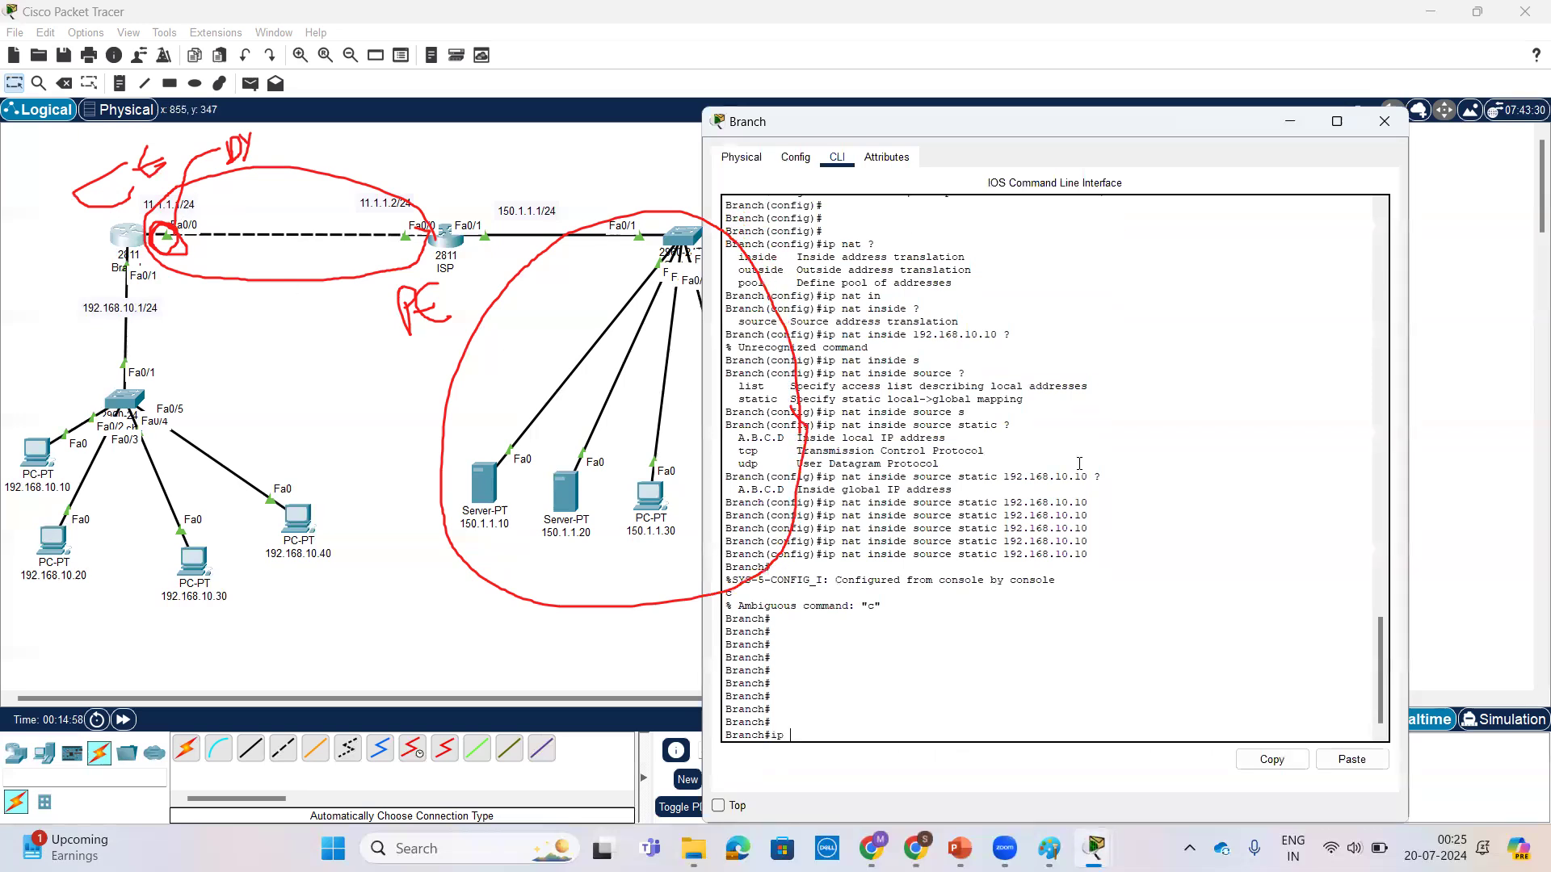
type("ip rou")
key("Tab")
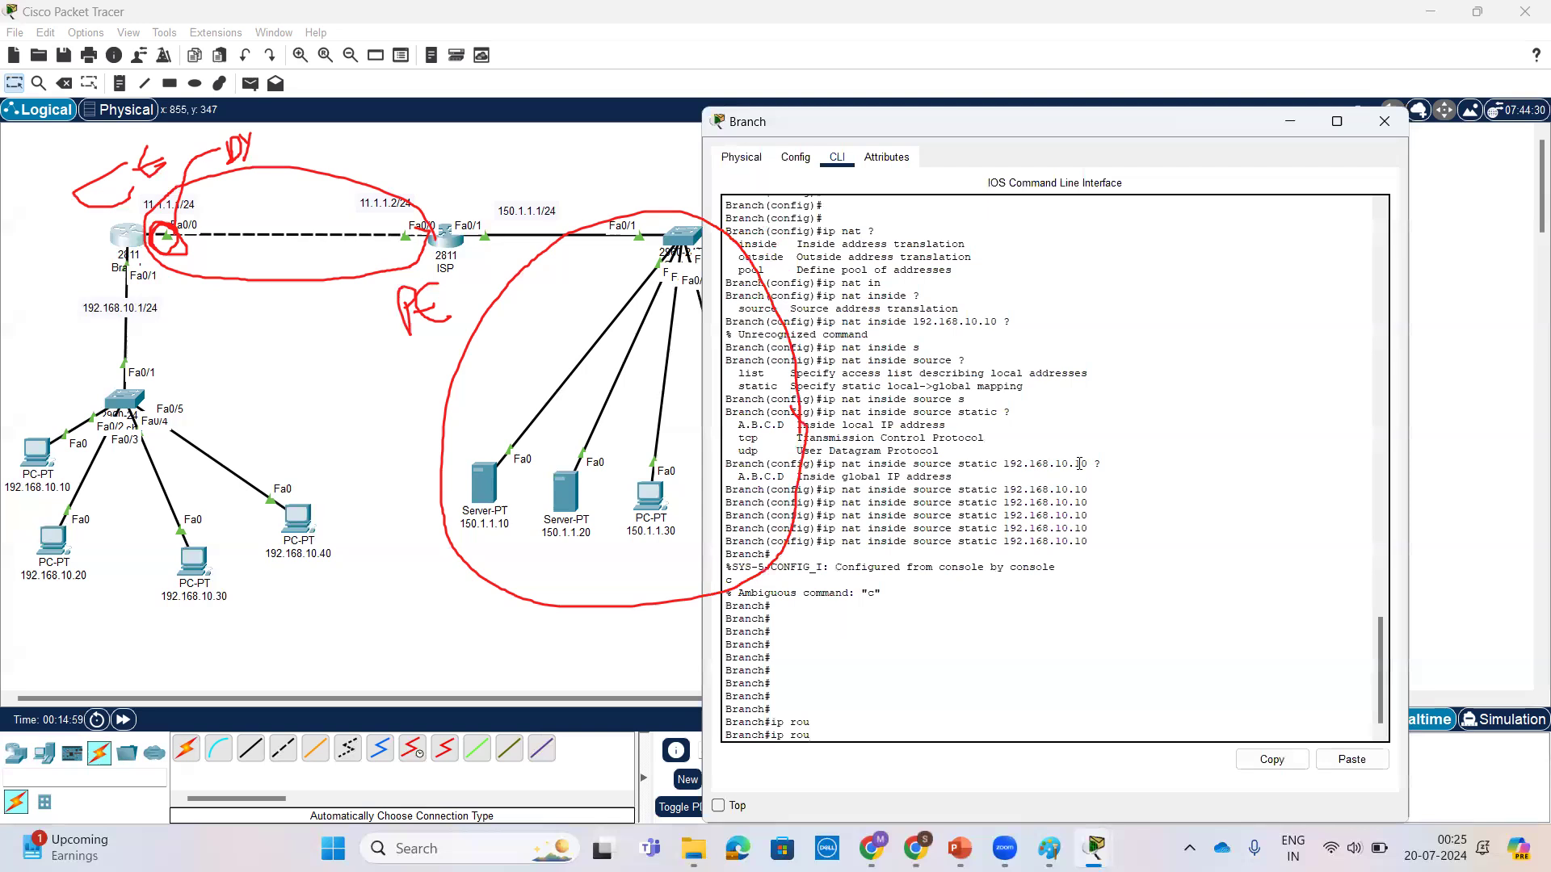
key("BackSpace")
key("BackSpace")
key("BackSpace")
Step: Enter global configuration mode on the Branch router with conf t
type("f t")
key("Return")
key("Return")
key("Return")
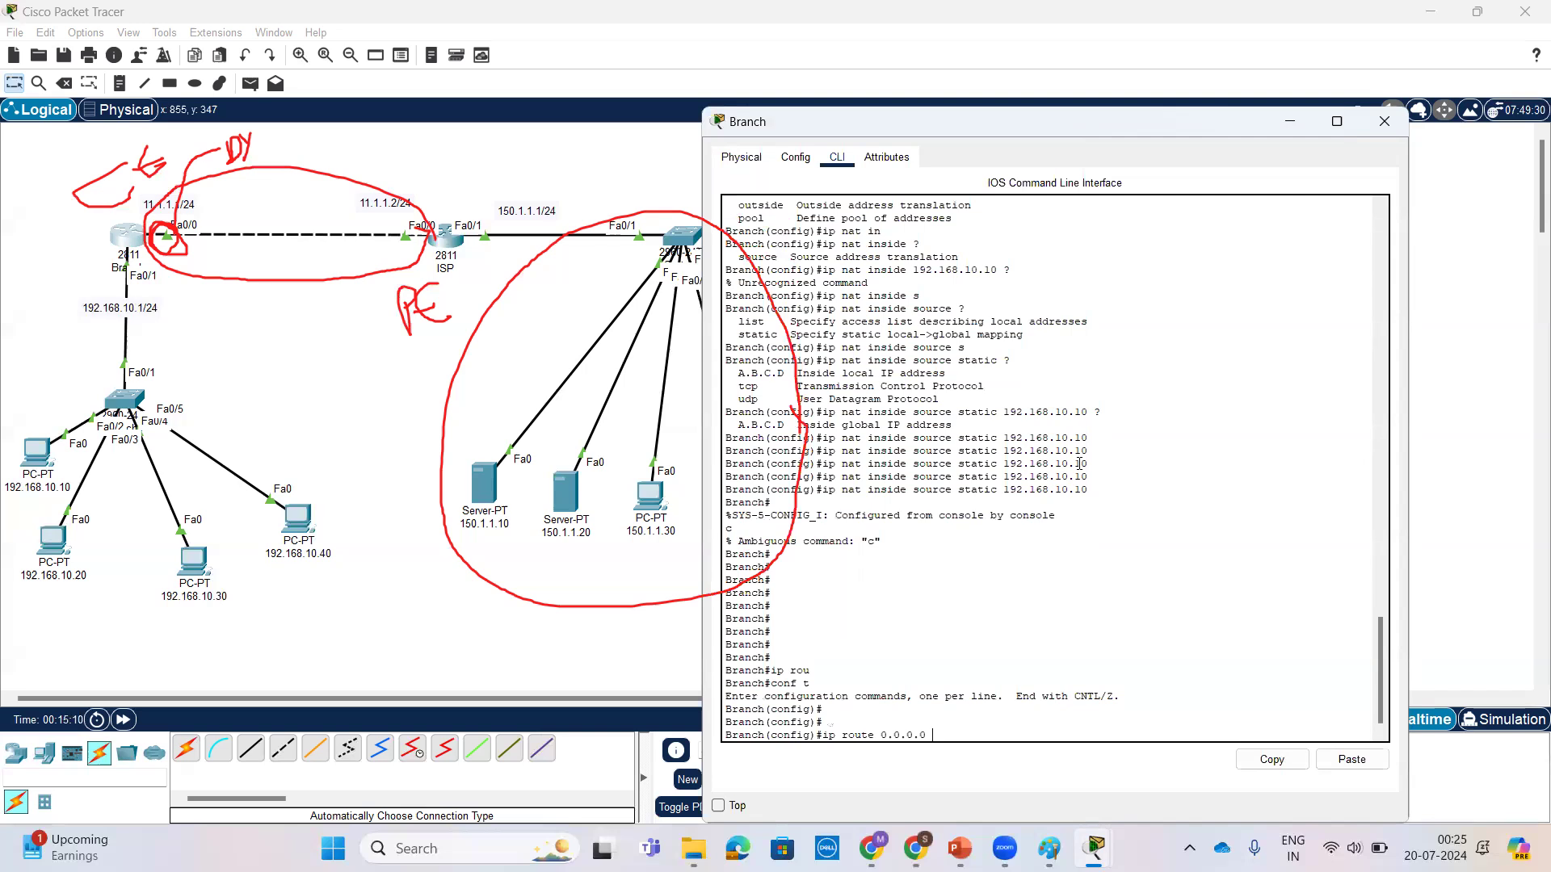
Step: Add the default route ip route 0.0.0.0 0.0.0.0 11.1.1.2 on the Branch router, checking the inline help after the next-hop address
type(".0.0.0")
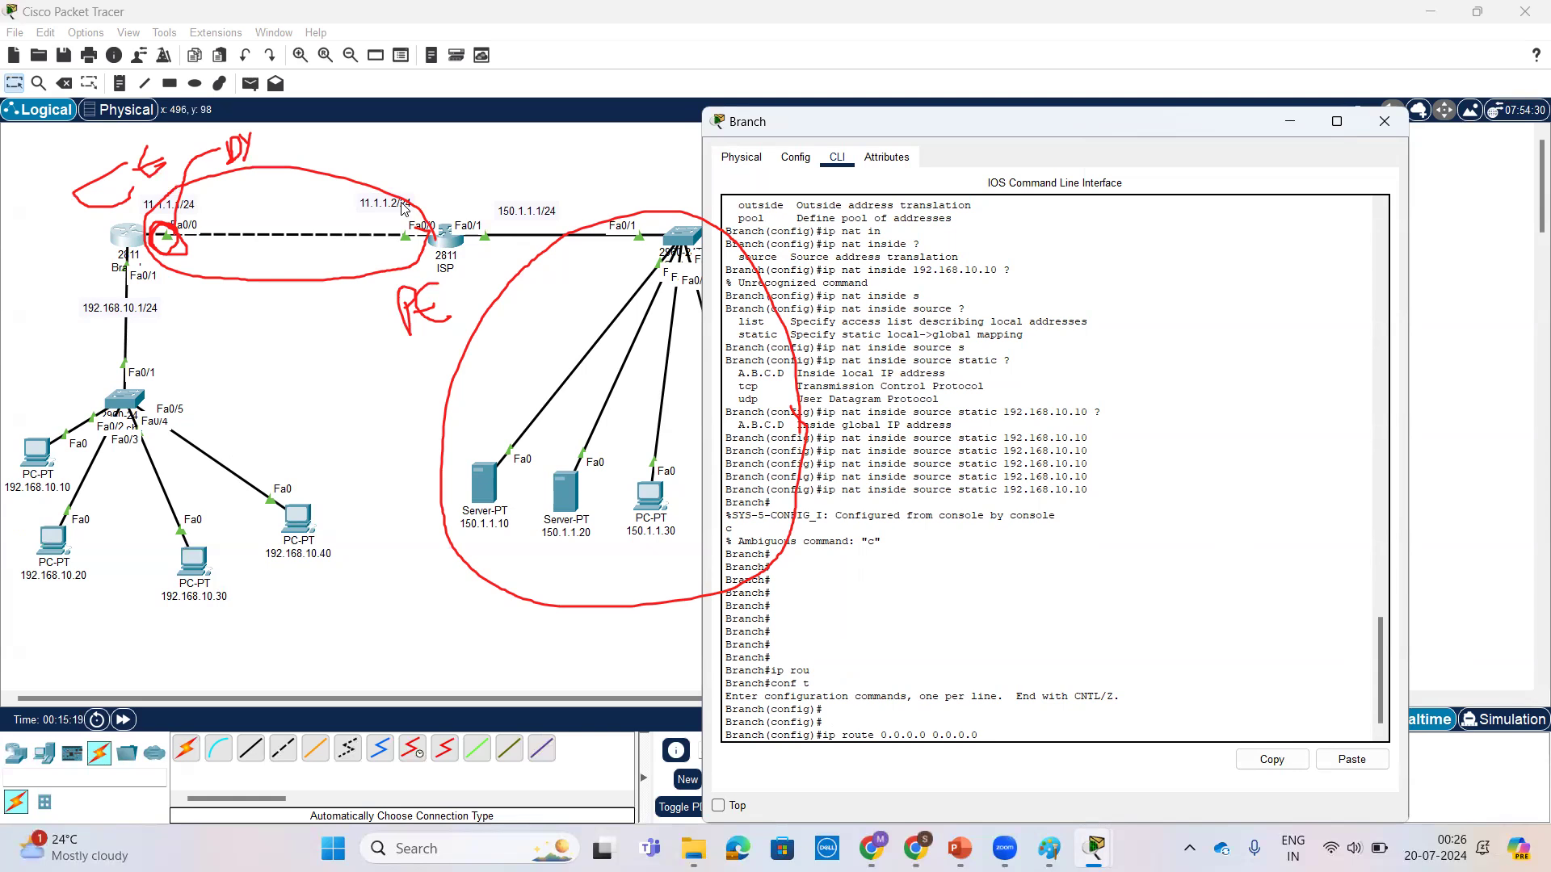
type("11.1.1.2 ?")
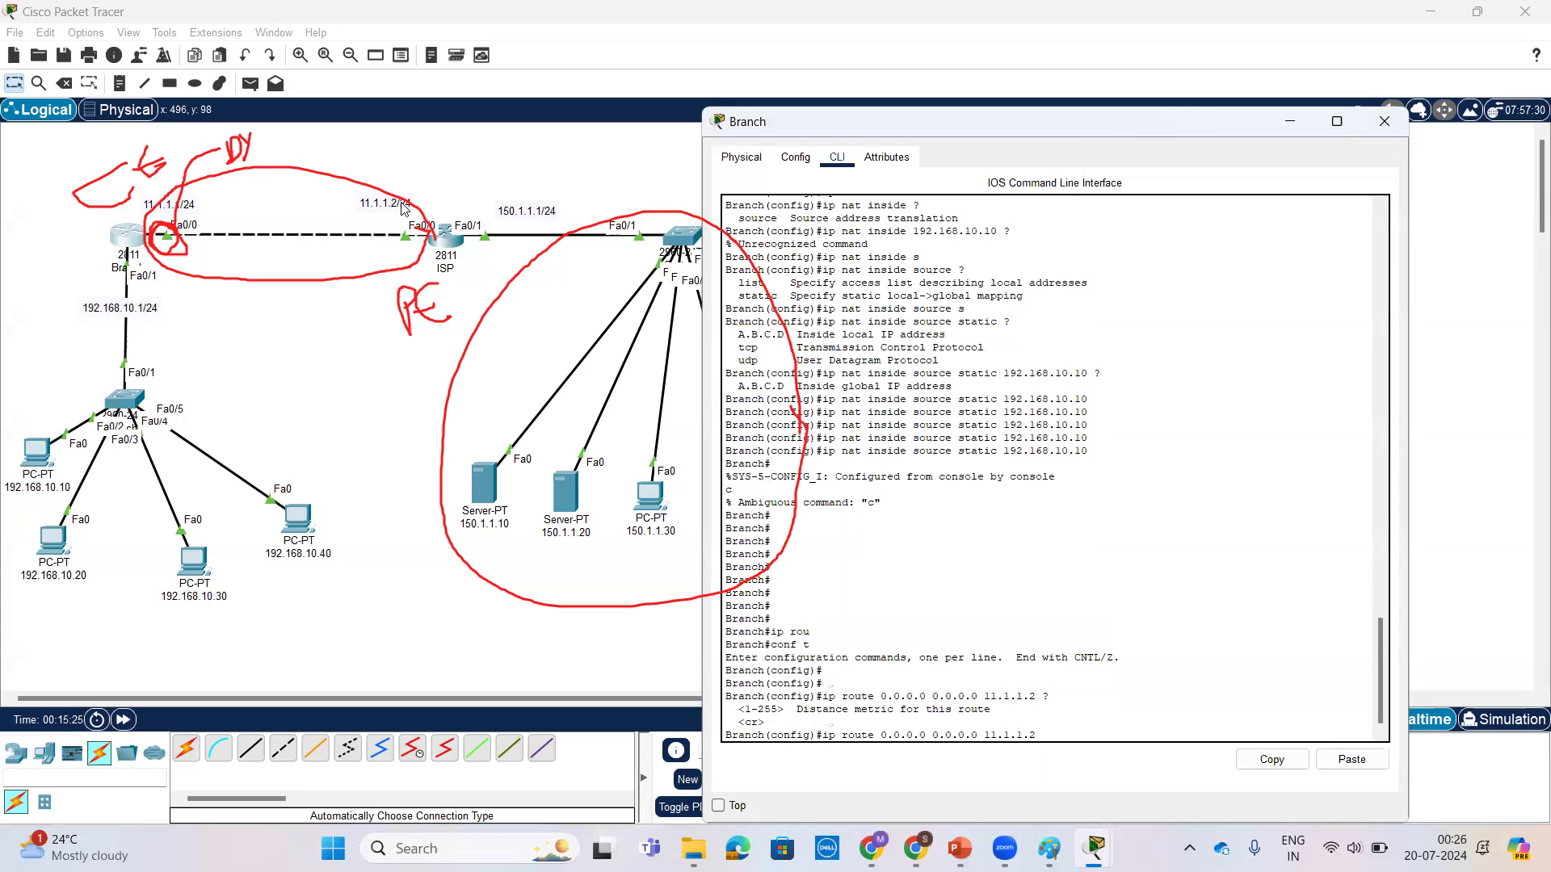
key("Return")
key("Return")
key("Return")
key("Return")
key("Return")
key("Return")
key("Return")
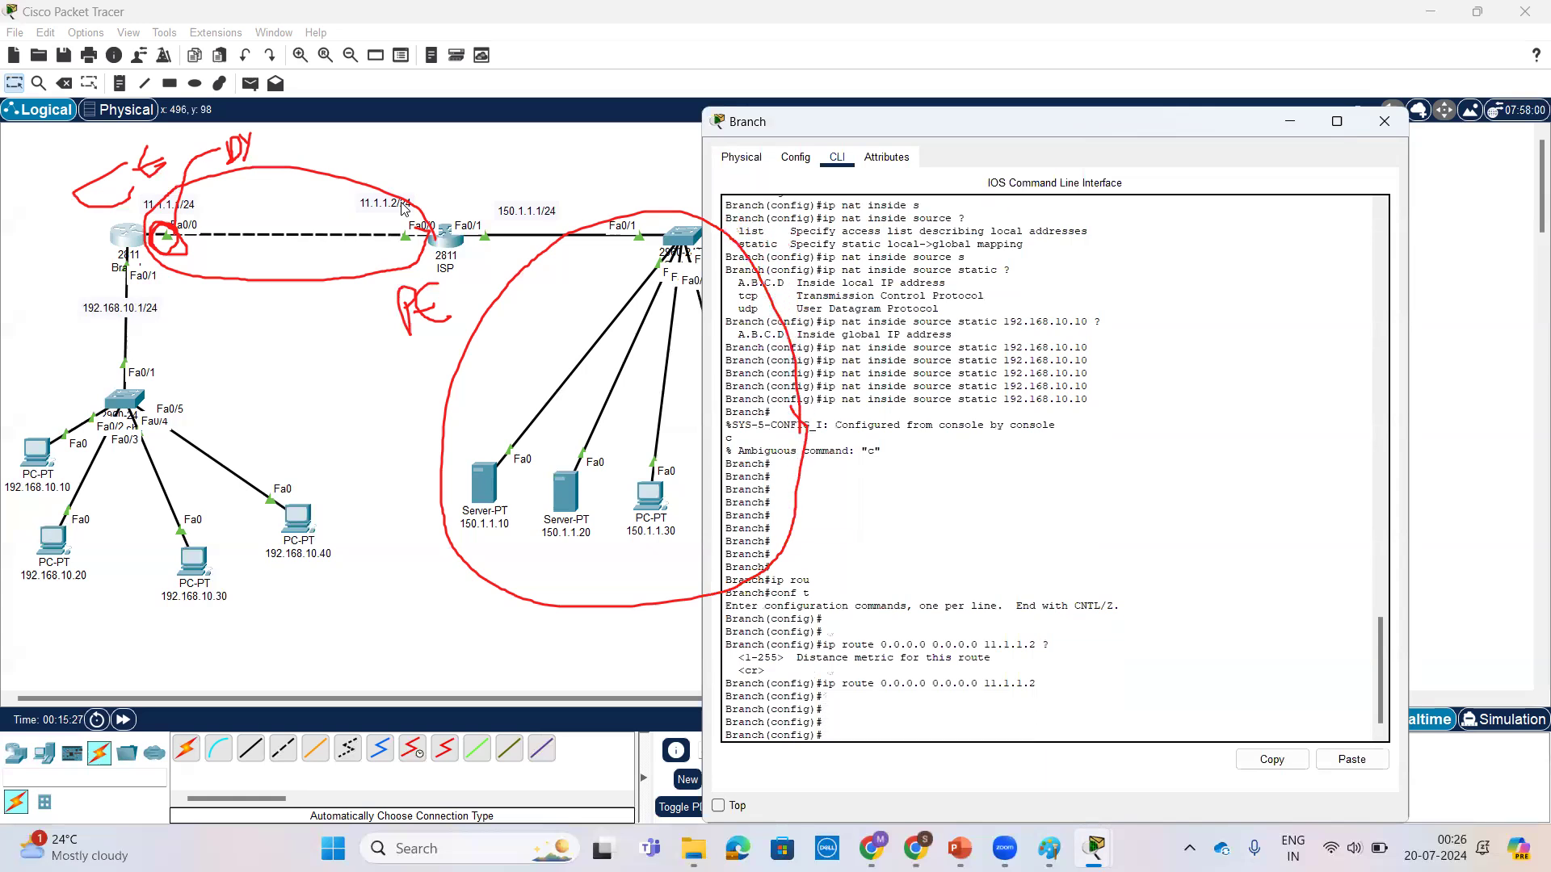
Step: Exit configuration mode on the Branch router and save its configuration with write
key("ctrl+z")
key("Return")
key("Return")
key("Return")
type("wr")
key("Tab")
key("Return")
key("Return")
key("Return")
key("Return")
key("Return")
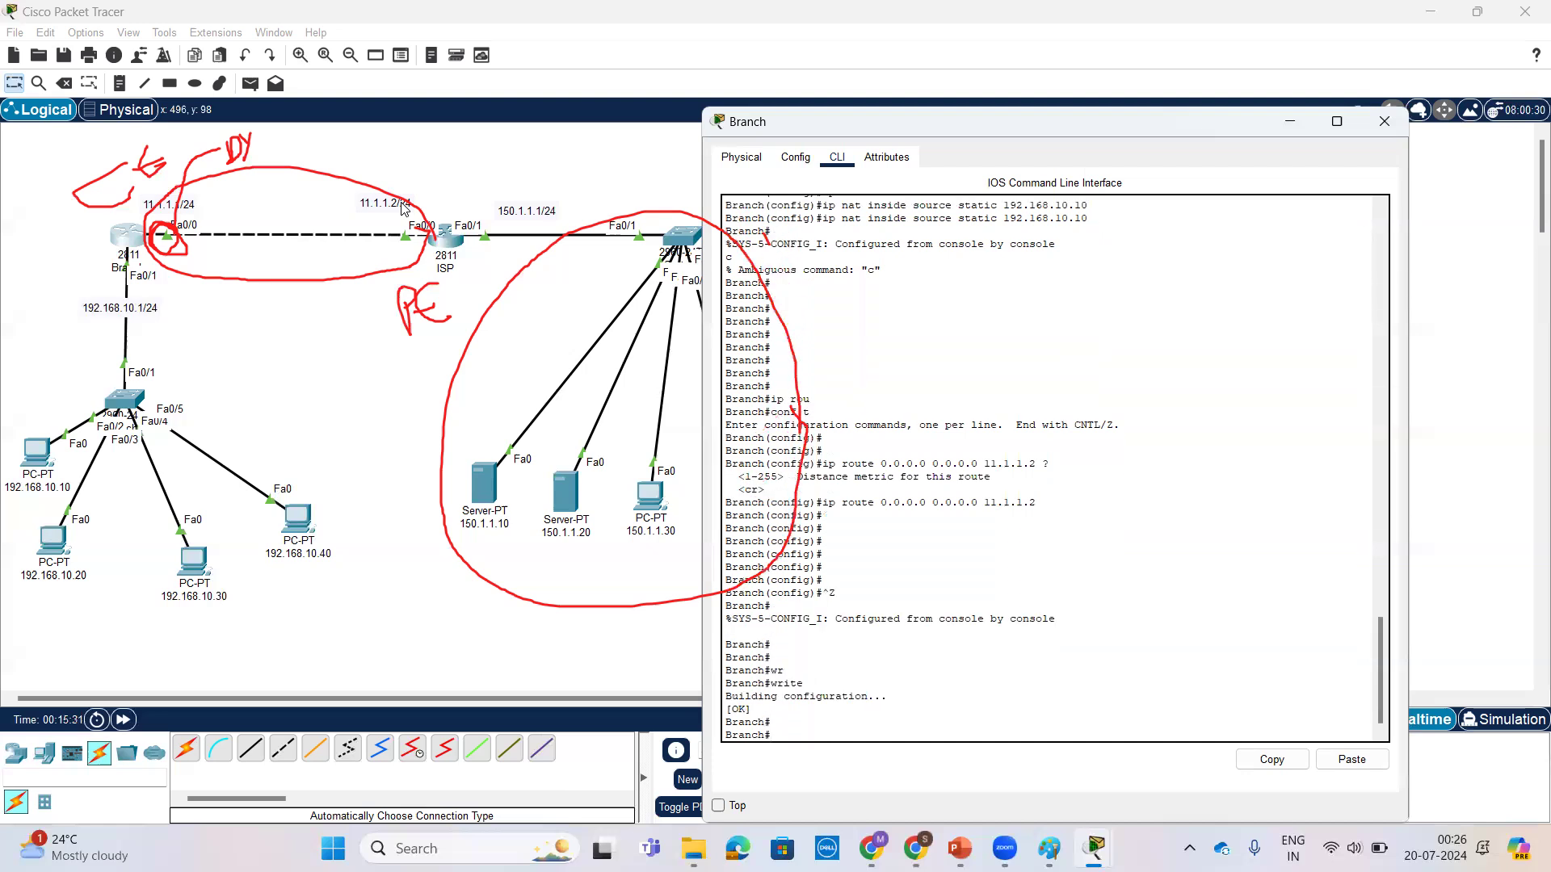
Step: Check the Branch router's interface addresses and status with show ip int br
type("sh")
key("Tab")
type("ip i")
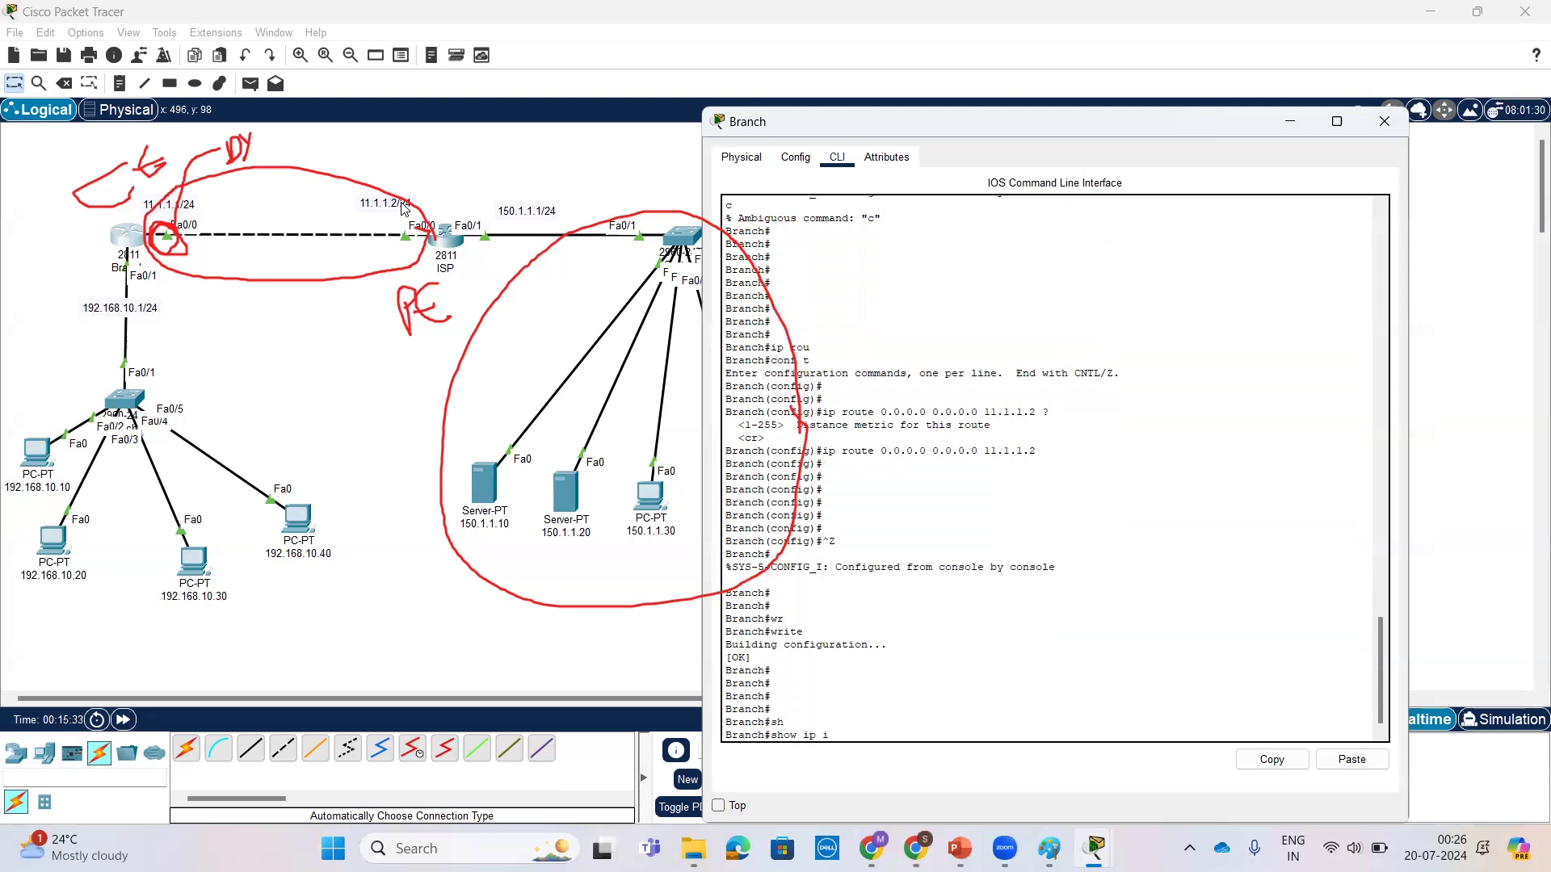
type("nt br")
key("Return")
key("Return")
key("Return")
key("Return")
key("Return")
key("Return")
key("Return")
key("Return")
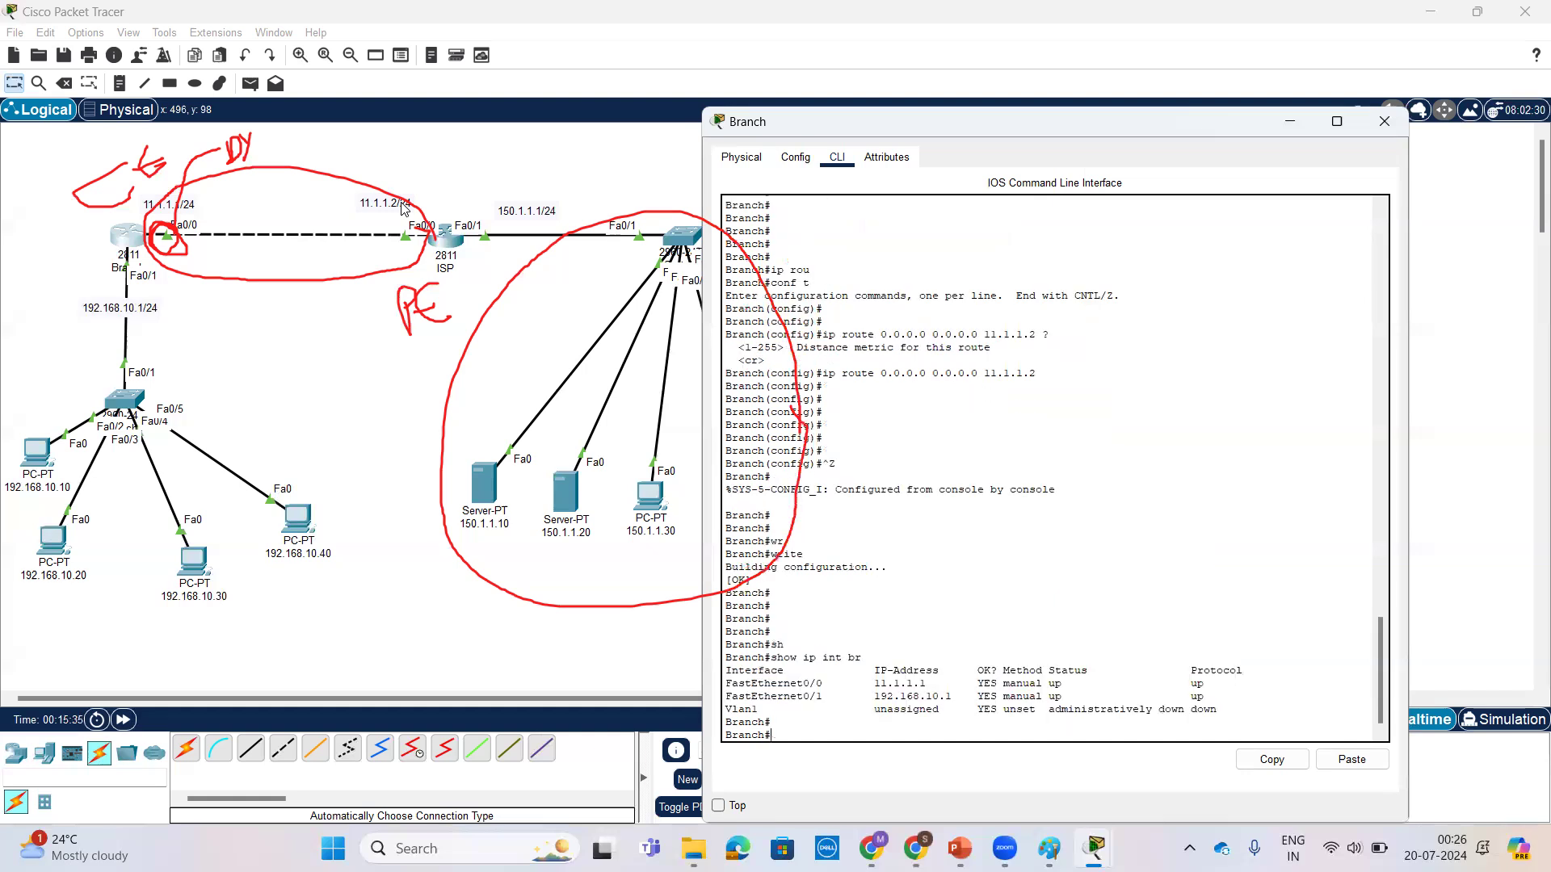
Step: Display the Branch router's routing table with show ip route and examine the static default route entry
type("show ip ro")
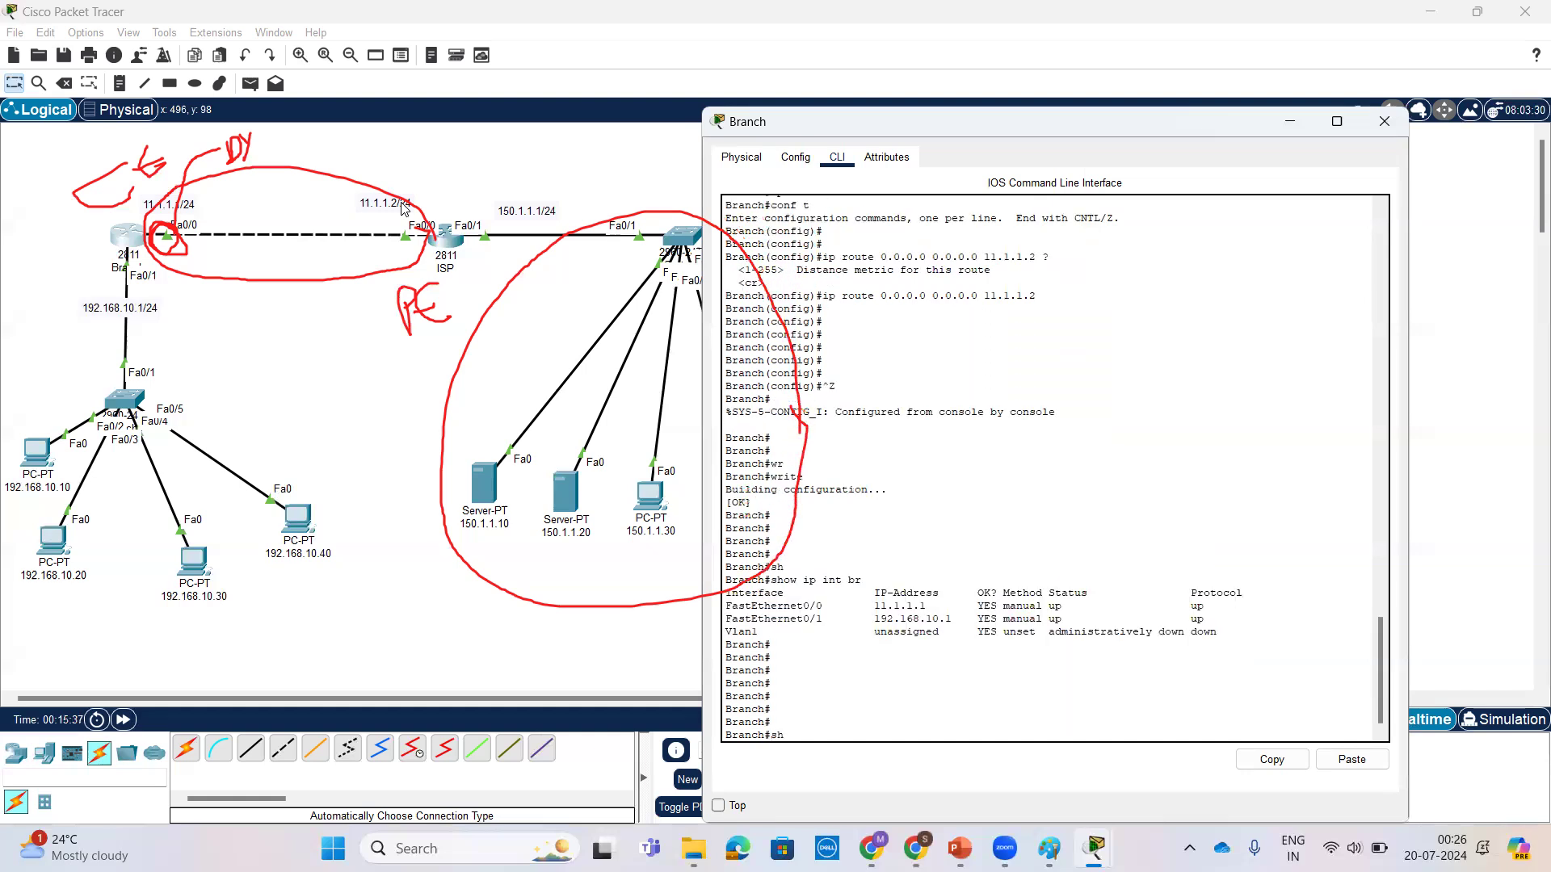
key("Tab")
type("ip rou")
key("Tab")
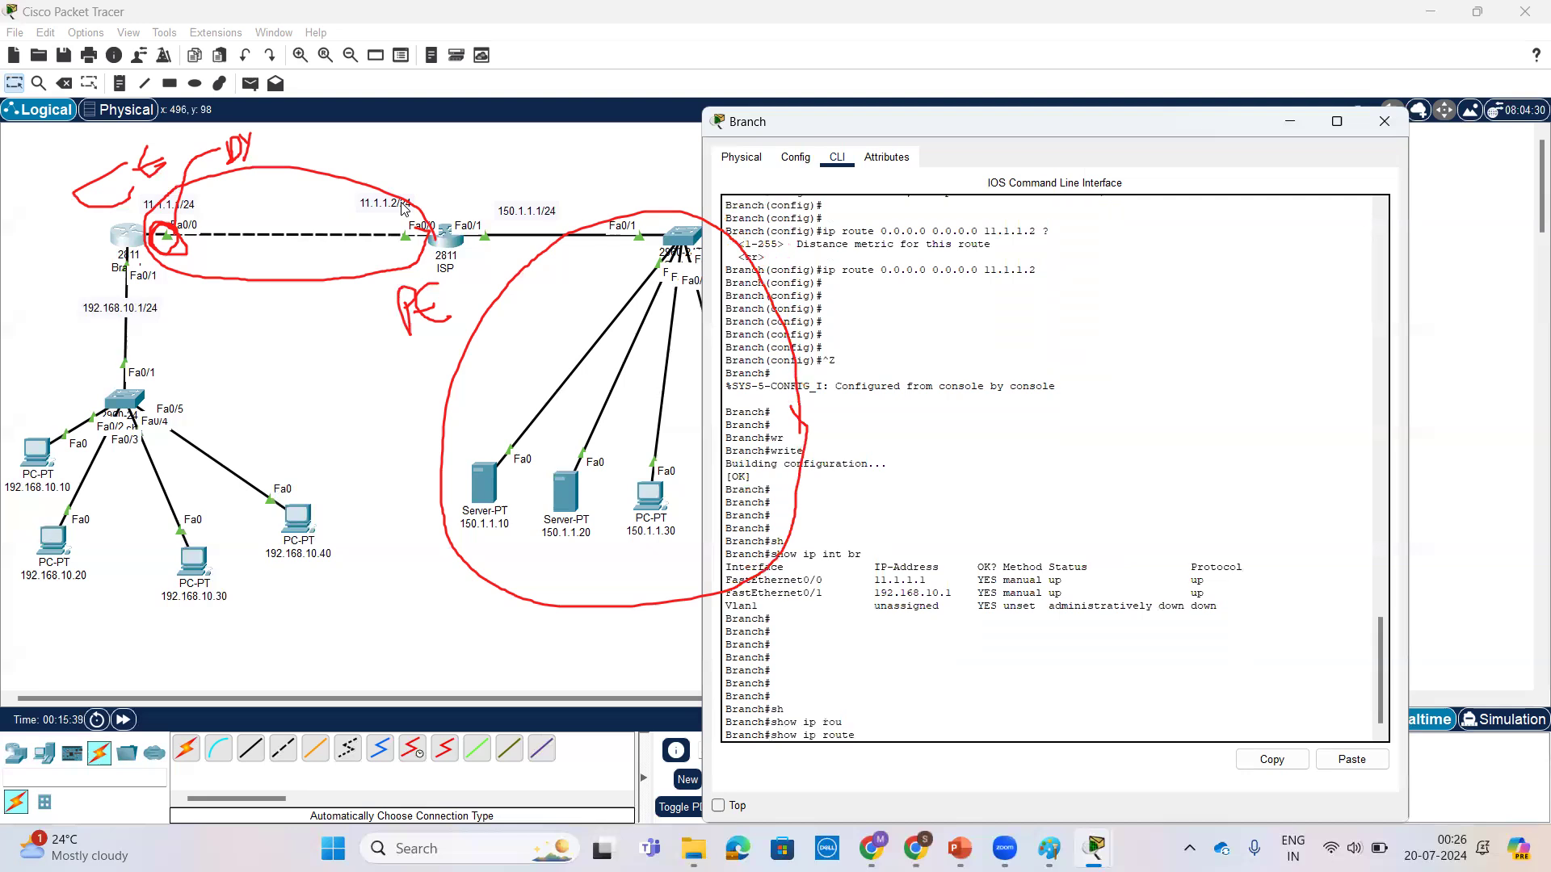
key("Return")
key("Return")
key("Return")
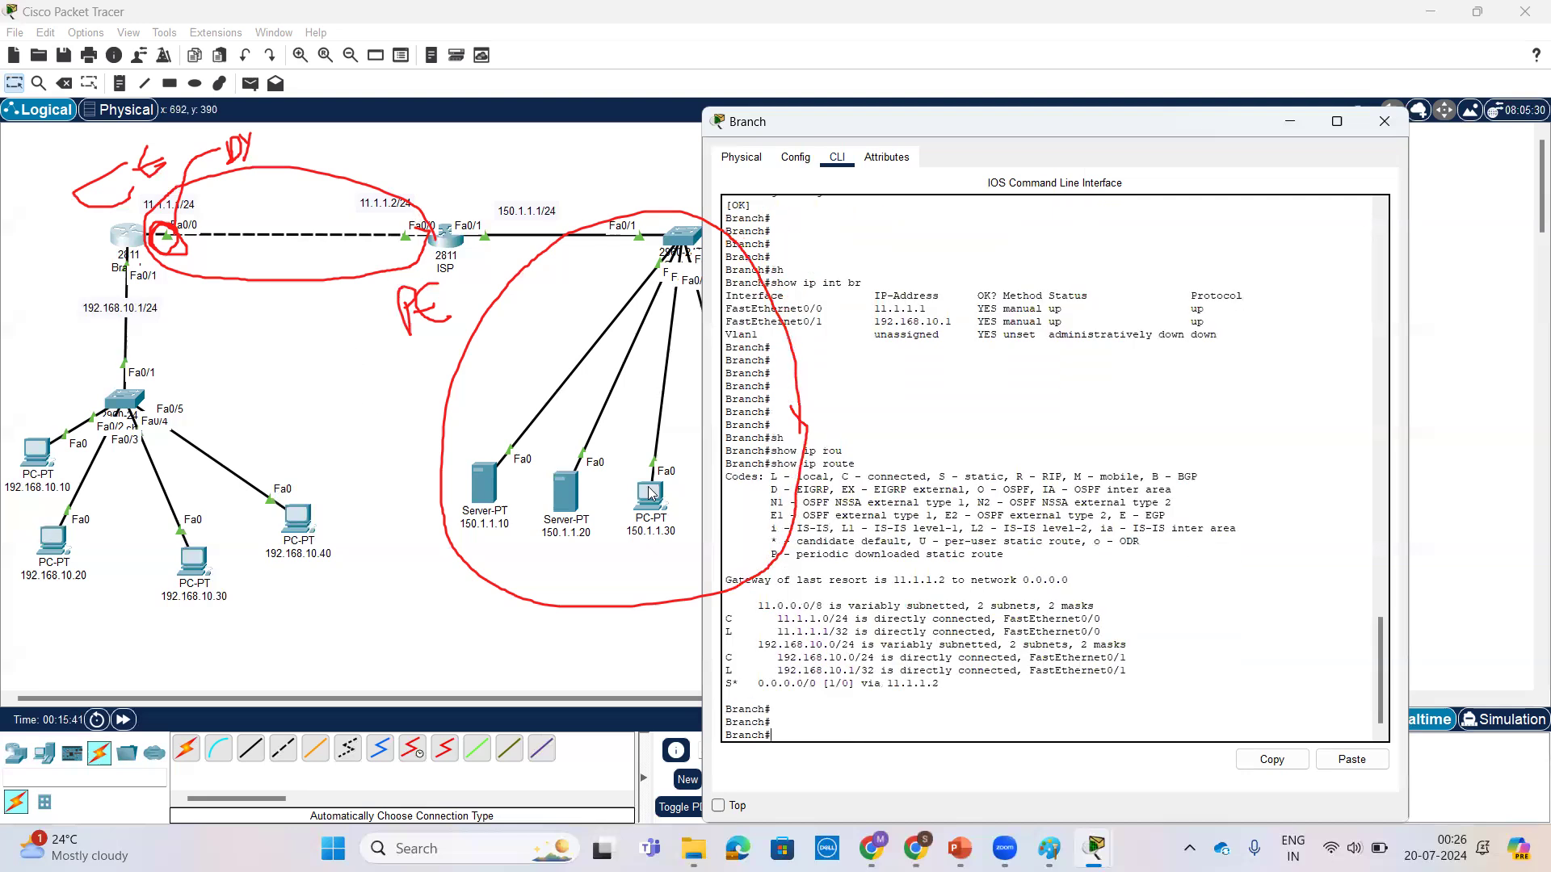
left_click_drag(728, 685, 940, 685)
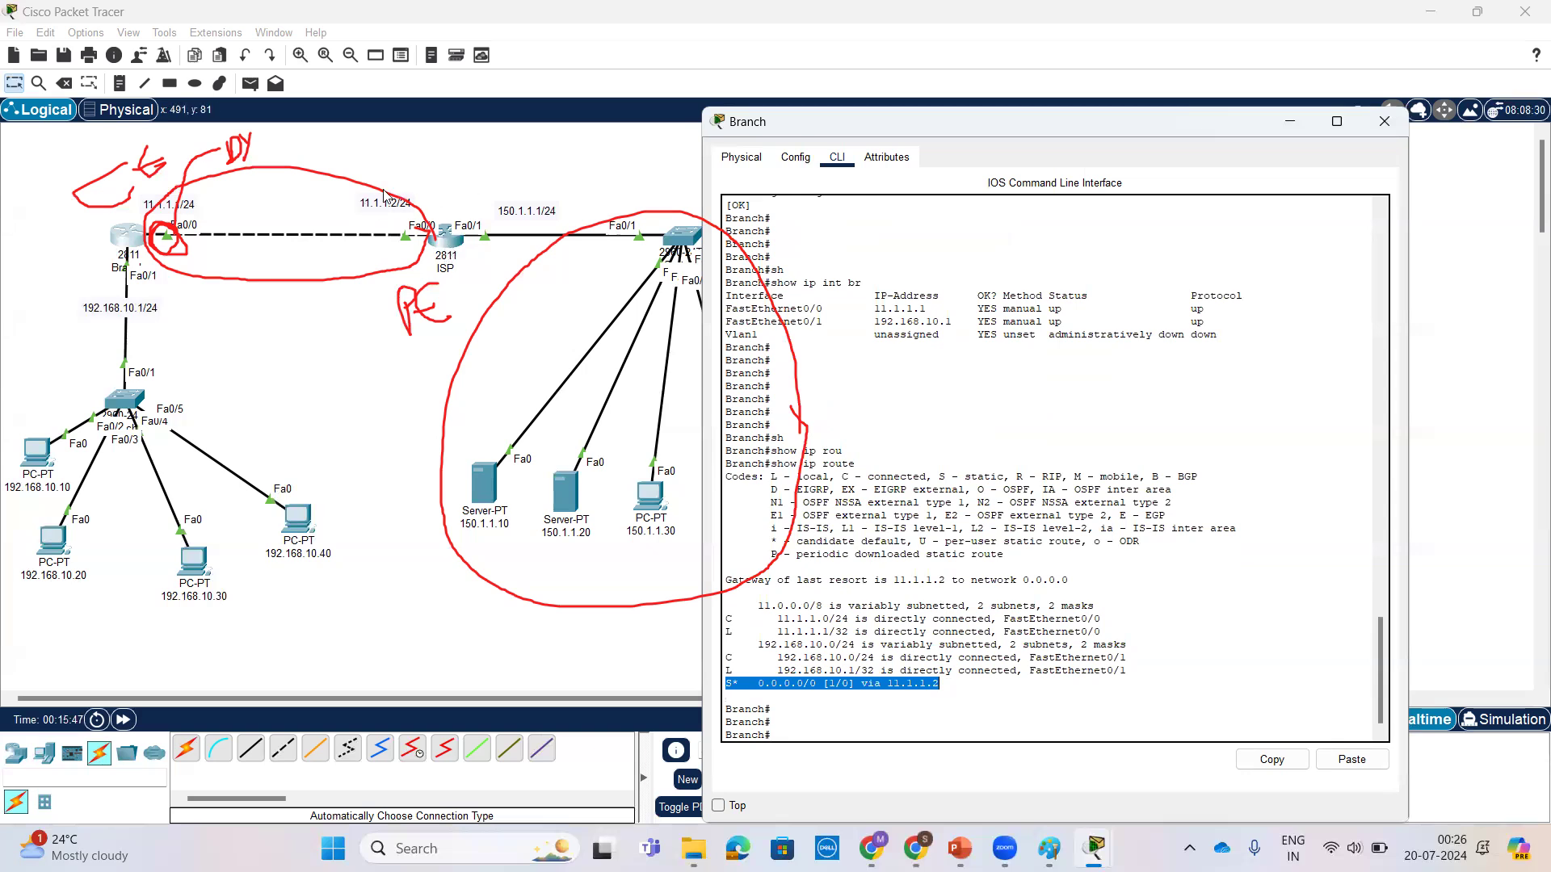
left_click(364, 218)
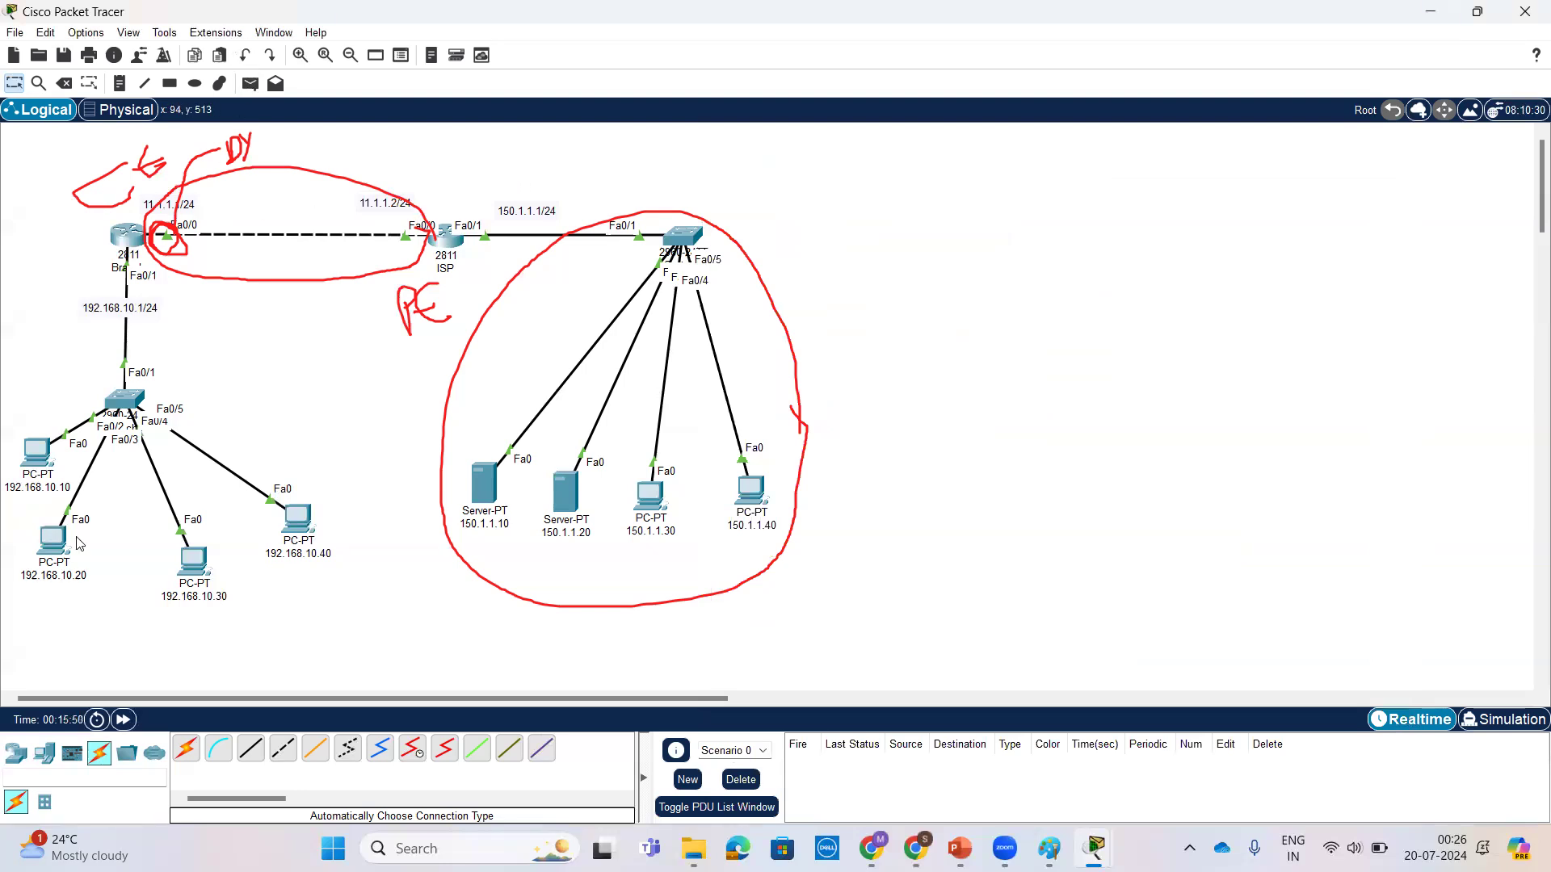
mouse_move(58, 443)
left_mouse_down()
mouse_move(276, 187)
mouse_move(584, 191)
mouse_move(565, 197)
left_mouse_up()
mouse_move(423, 228)
left_mouse_down()
mouse_move(406, 215)
mouse_move(389, 232)
mouse_move(419, 235)
mouse_move(401, 247)
mouse_move(212, 232)
mouse_move(243, 245)
left_mouse_up()
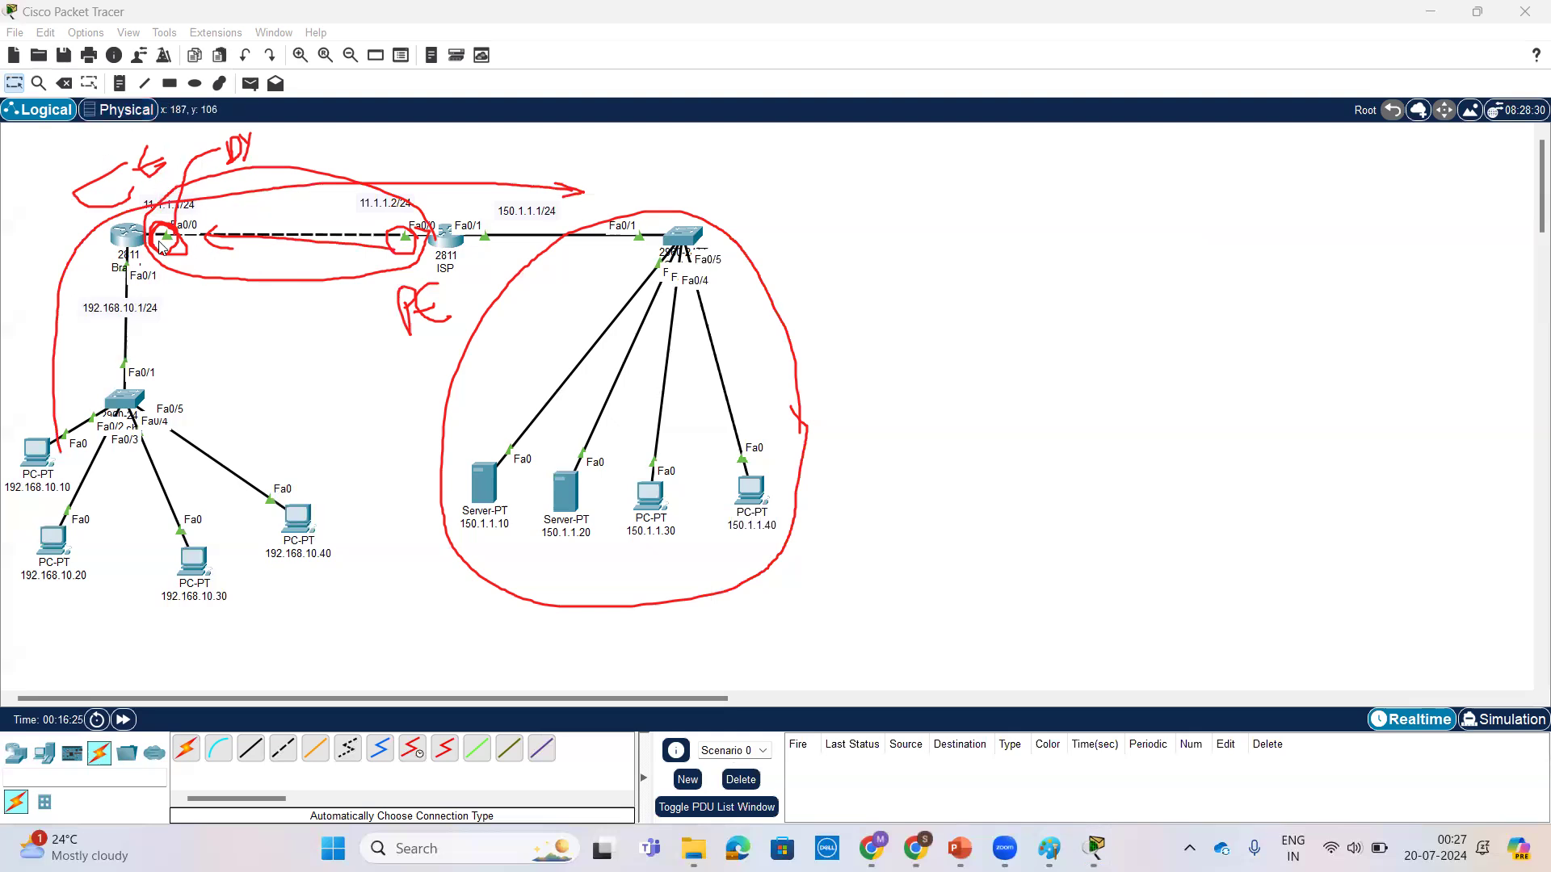
Step: Place a note reading 100.1.1.0/24 beneath the link between the Branch and ISP routers and adjust its position
left_click(120, 83)
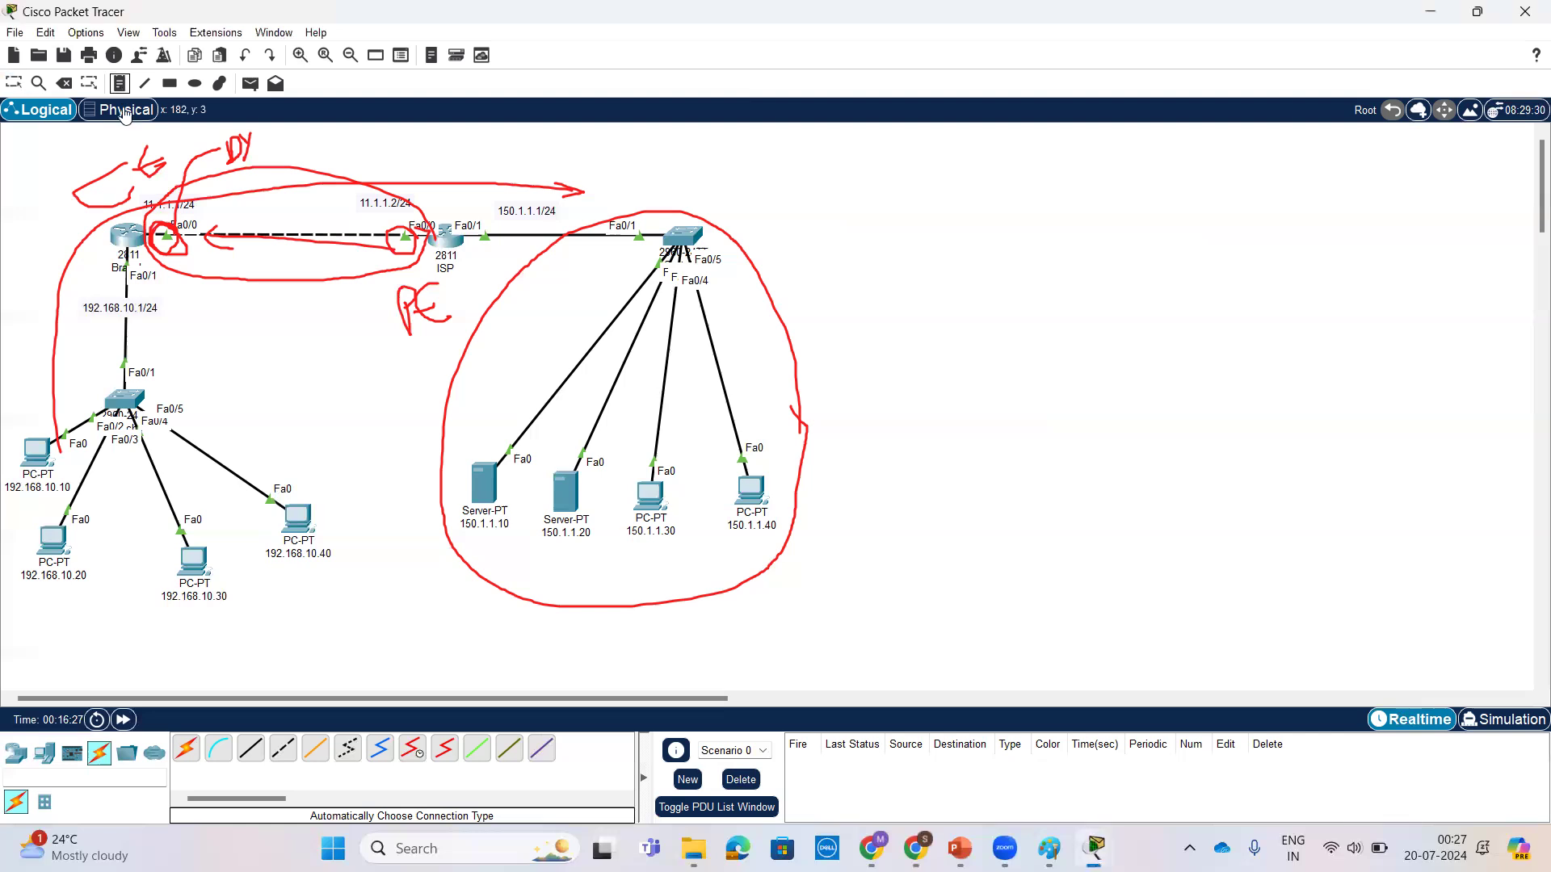
left_click(232, 269)
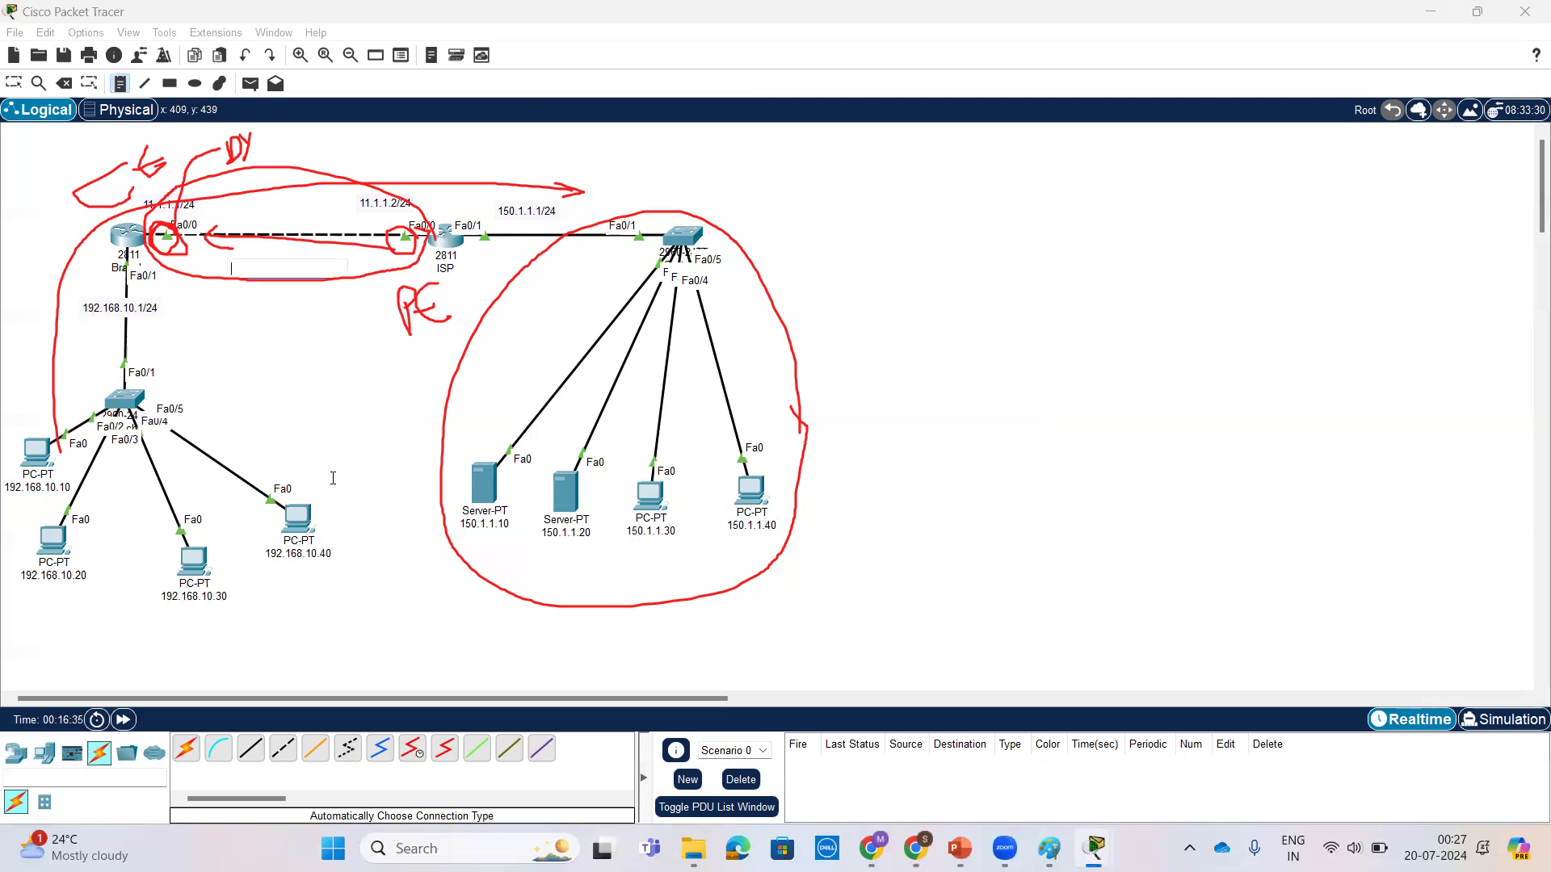
type("1")
type("00.1.1.0/24")
left_click(326, 326)
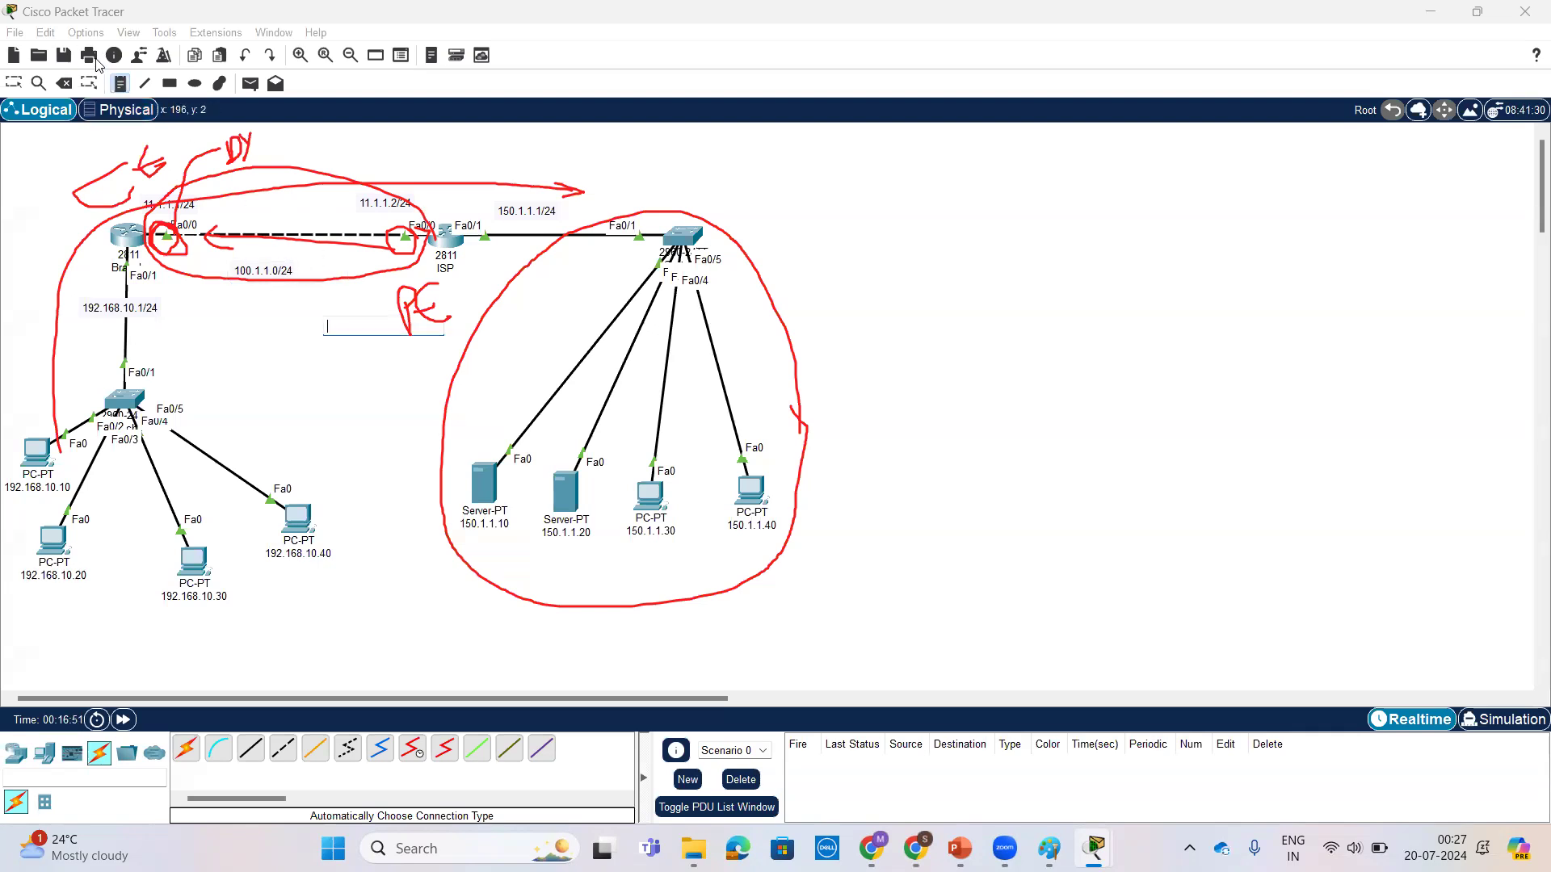
left_click(14, 83)
mouse_move(278, 273)
left_mouse_down()
mouse_move(285, 305)
mouse_move(305, 277)
left_mouse_up()
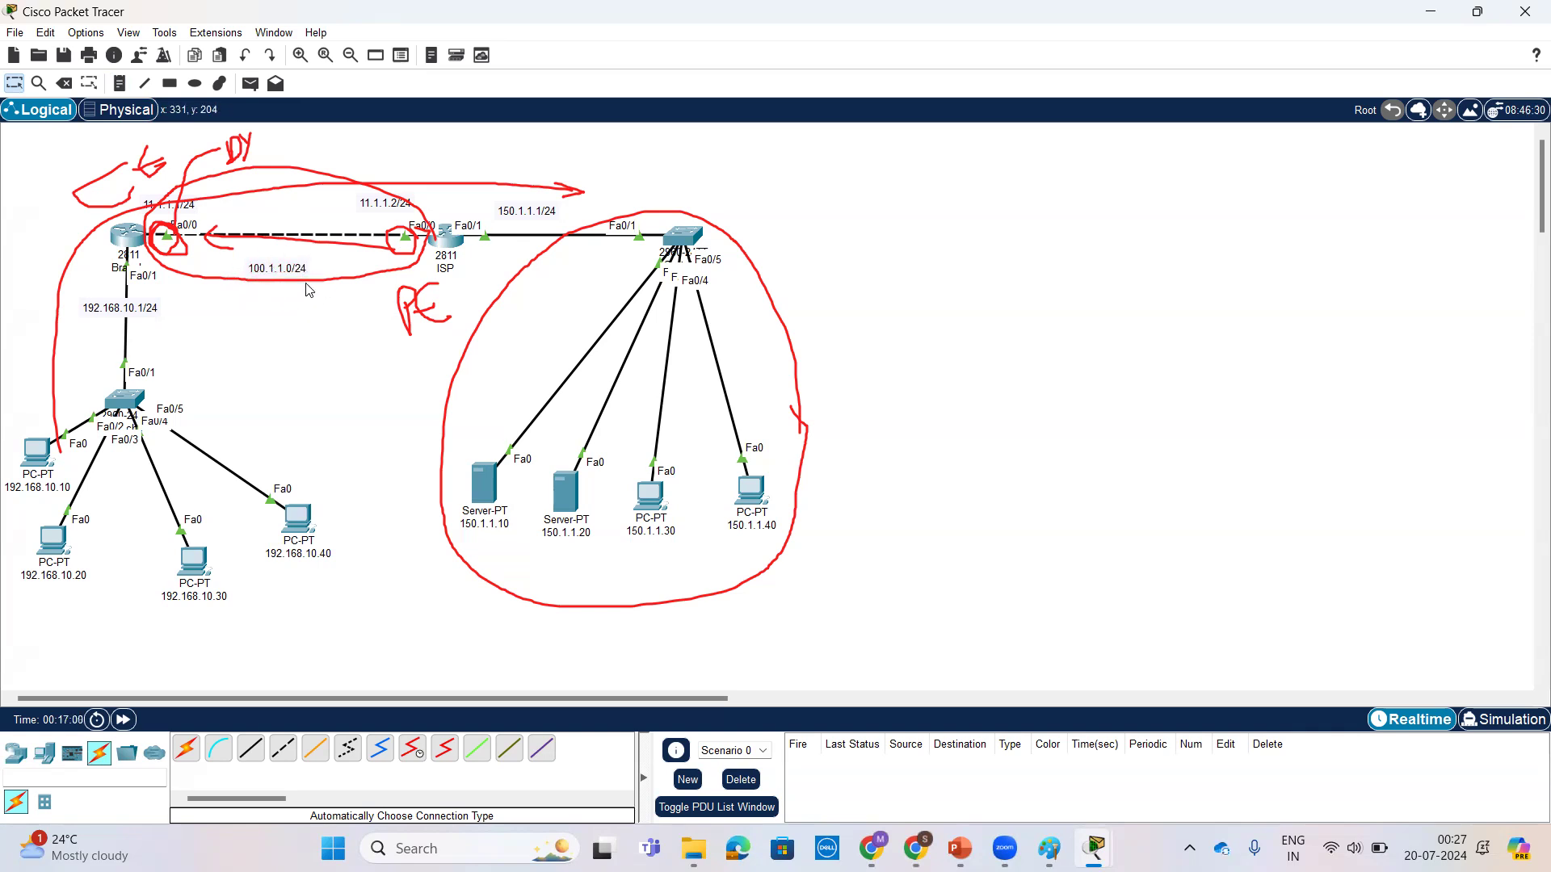
Step: Open the ISP router's command line and enter global configuration mode with conf t
left_click(446, 242)
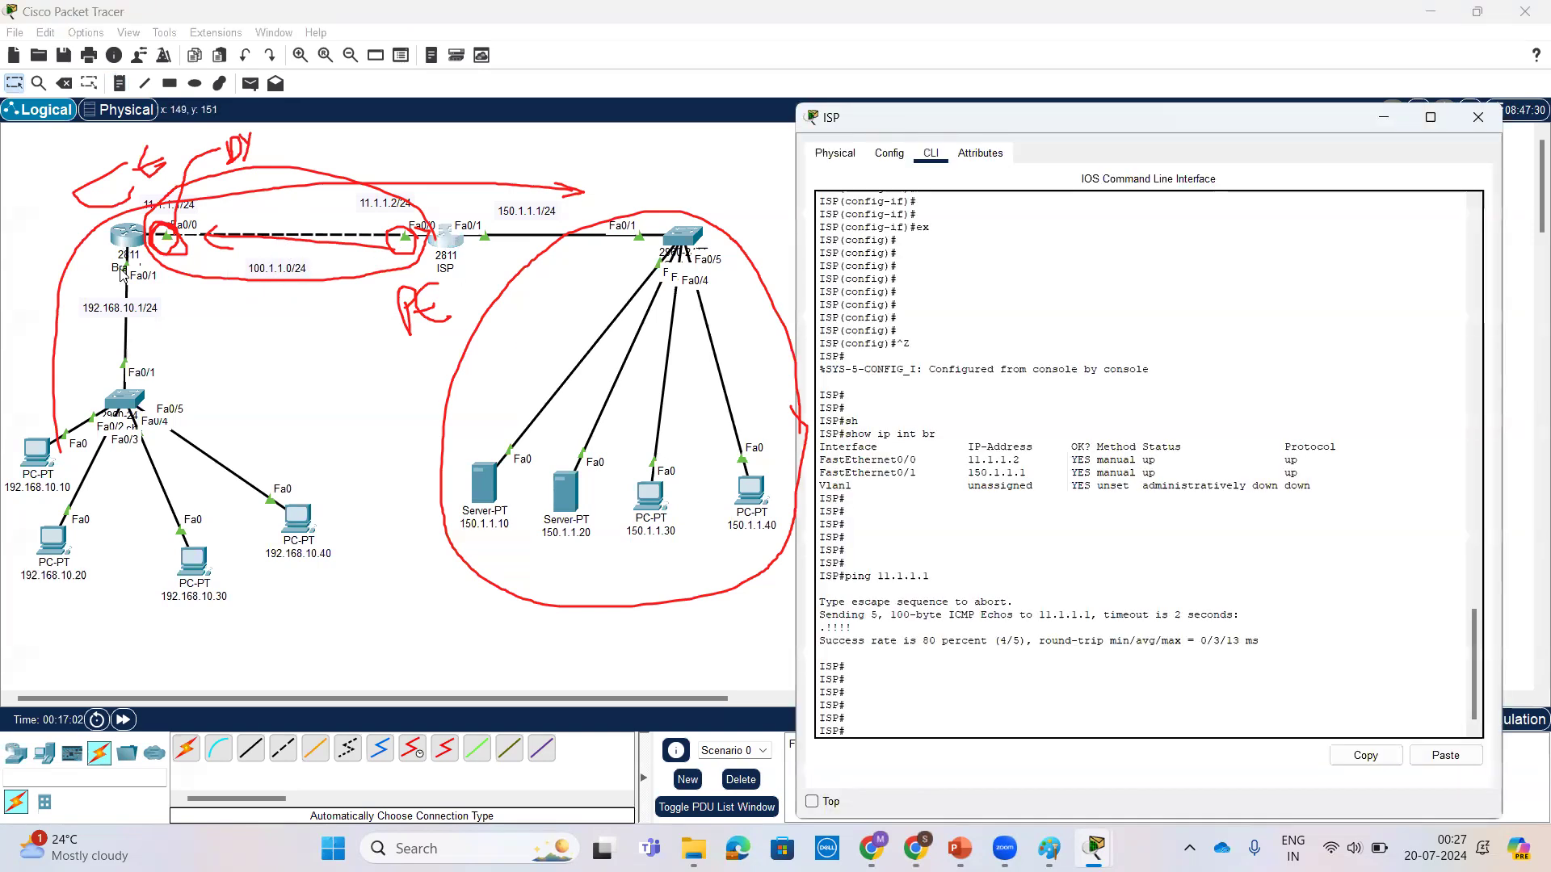
key("Return")
key("Return")
key("Return")
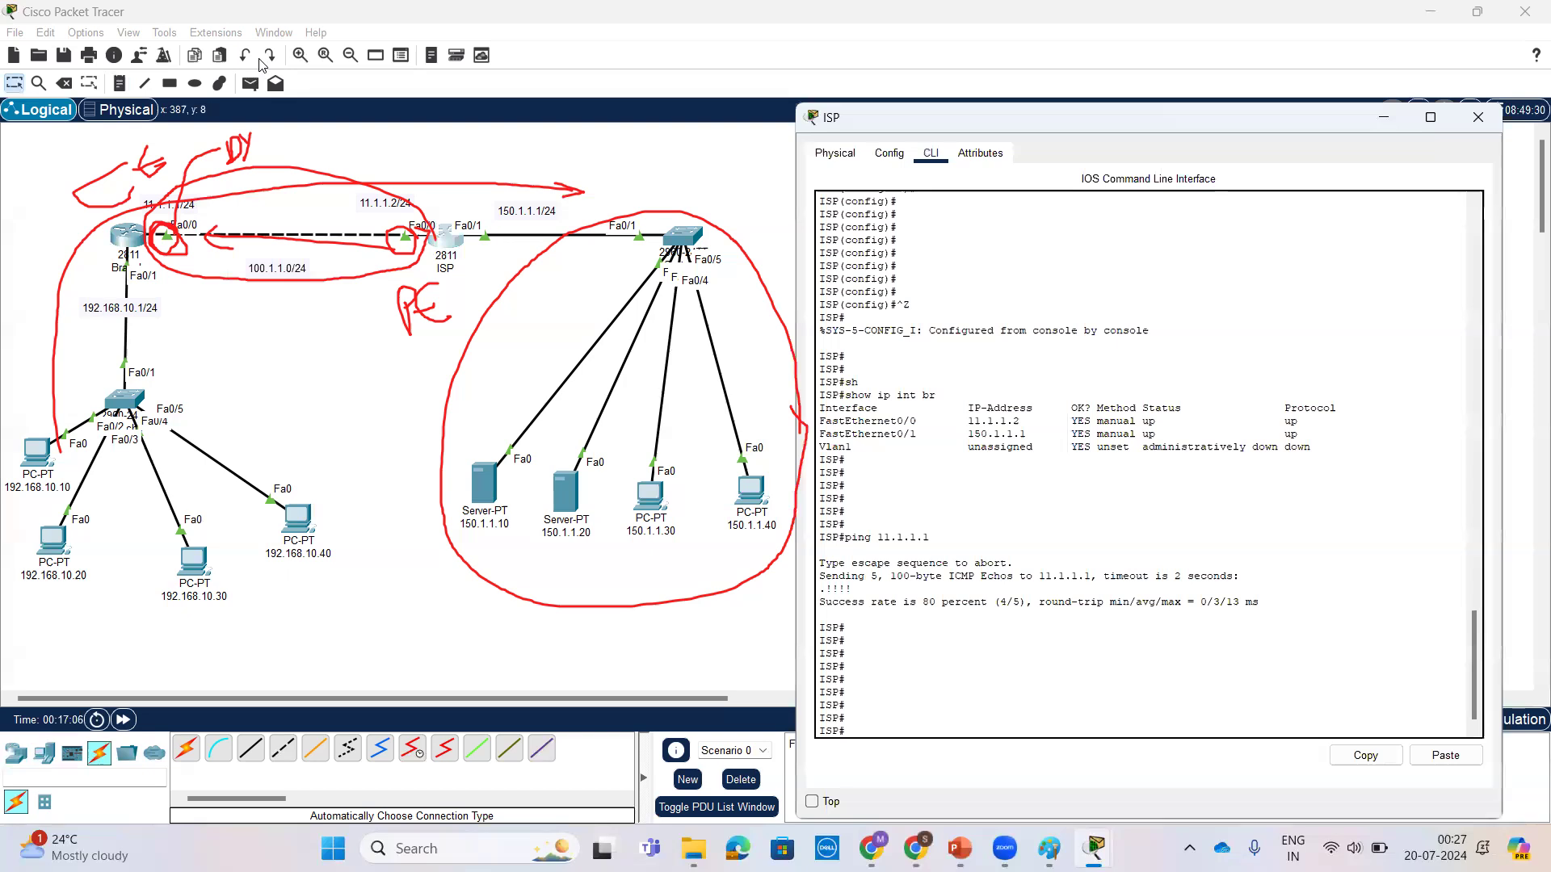
key("Escape")
key("Return")
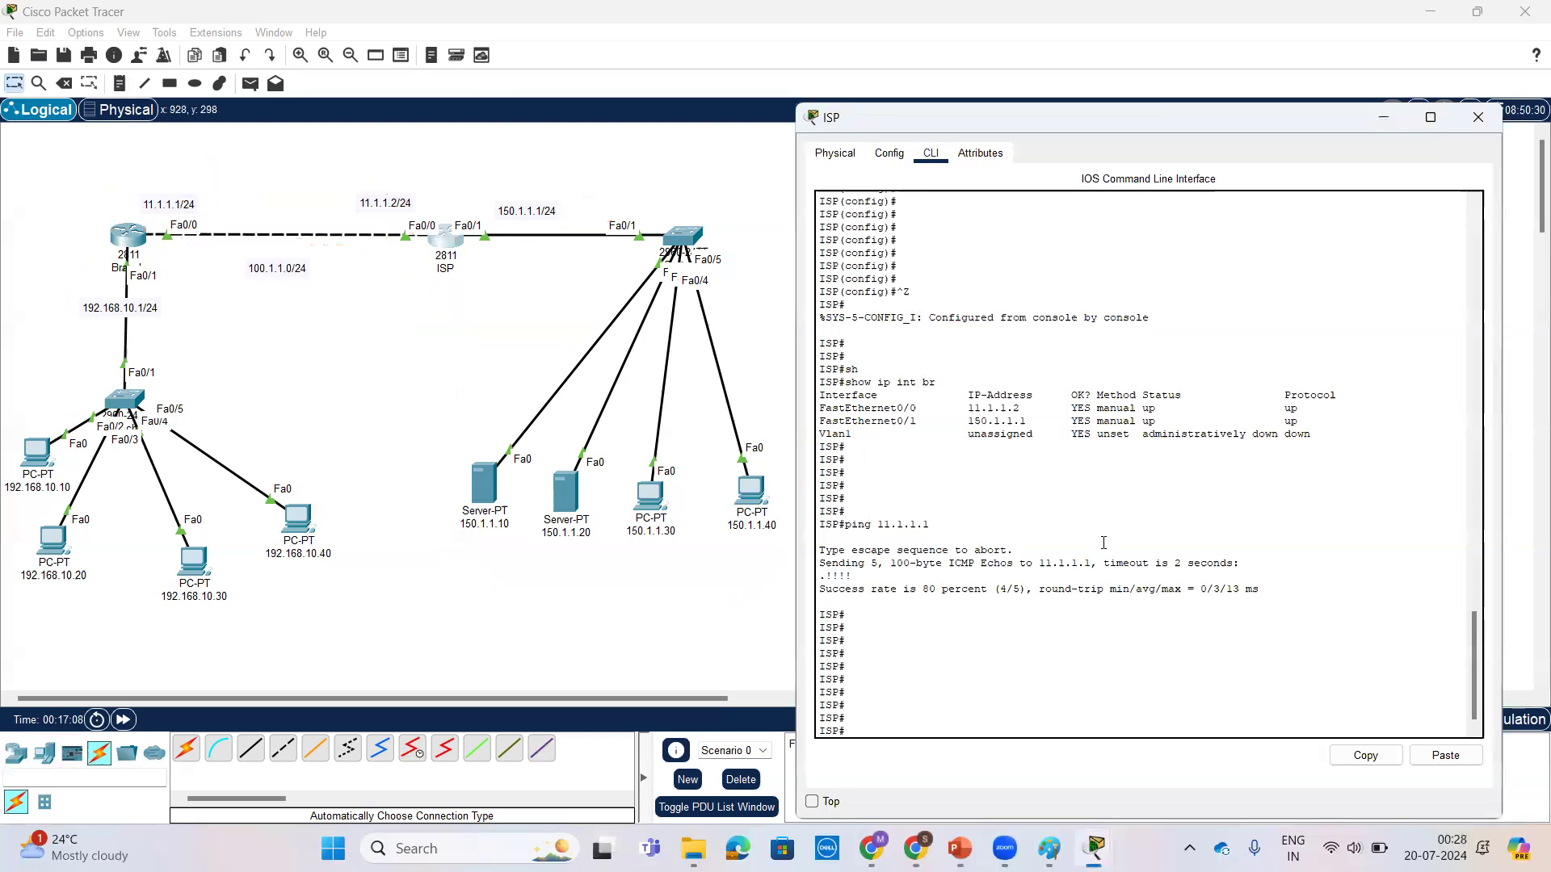
key("Return")
key("Return")
key("Return")
type("conf t")
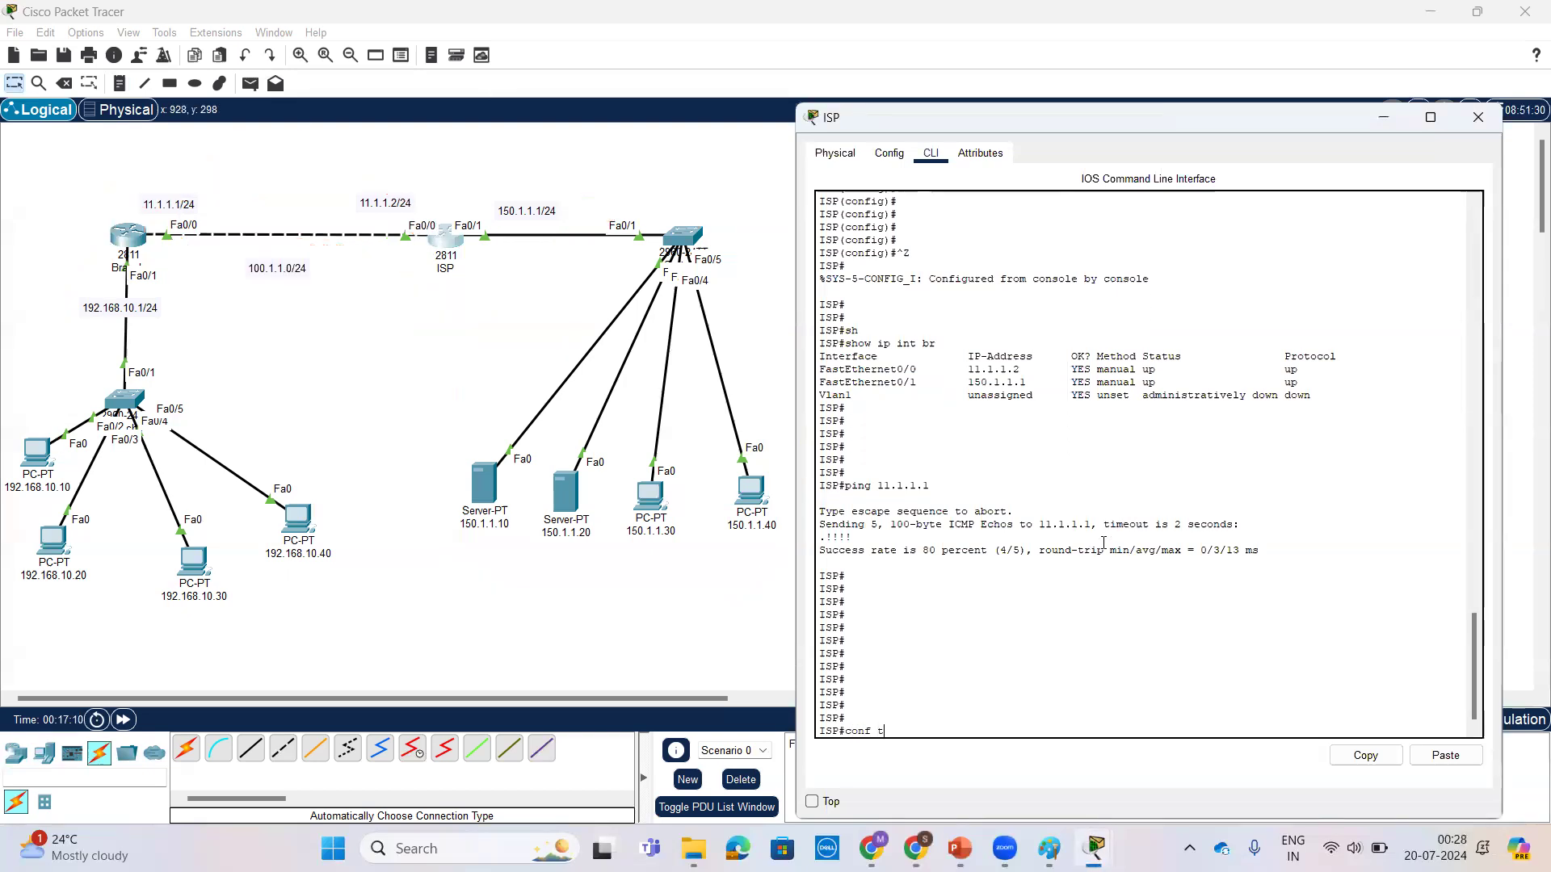
key("Return")
key("Return")
key("Return")
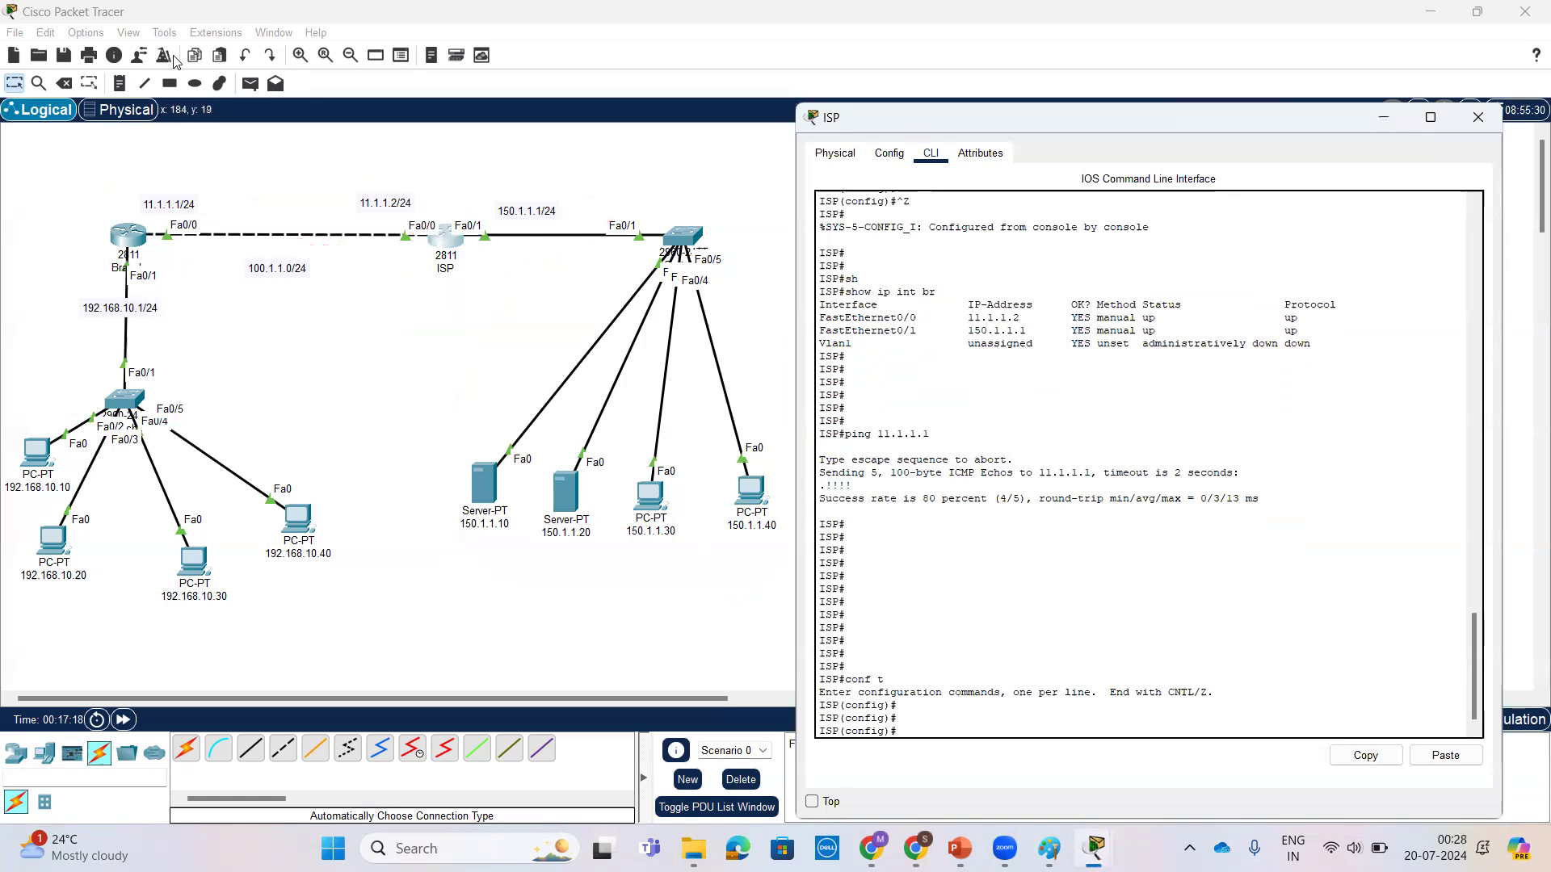
mouse_move(257, 408)
left_mouse_down()
mouse_move(69, 615)
mouse_move(238, 371)
mouse_move(235, 325)
left_mouse_up()
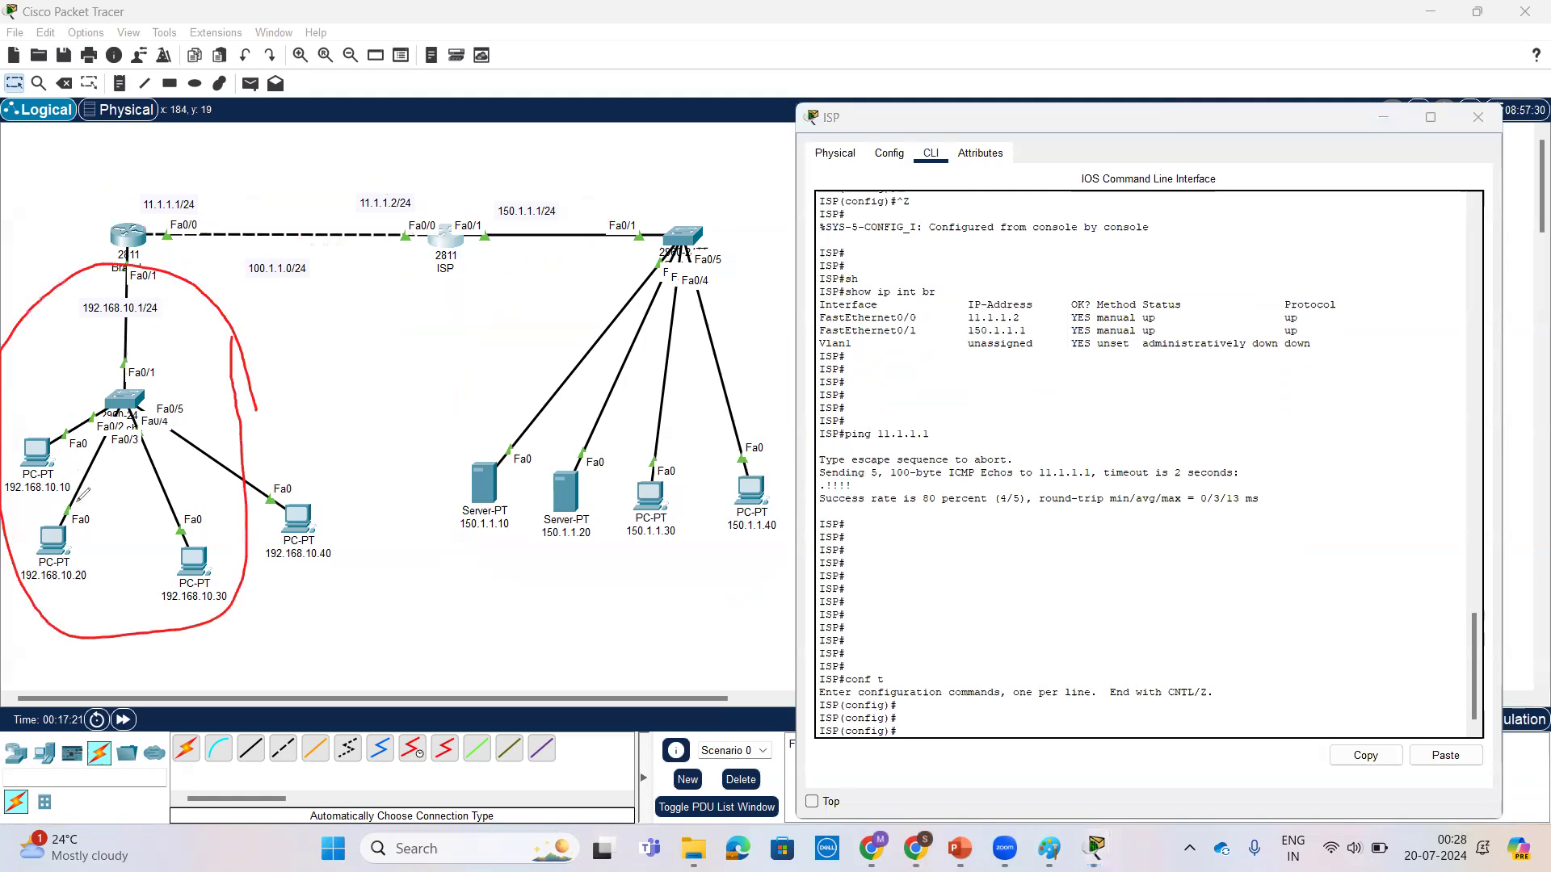
mouse_move(113, 511)
left_mouse_down()
mouse_move(137, 517)
mouse_move(155, 473)
left_mouse_up()
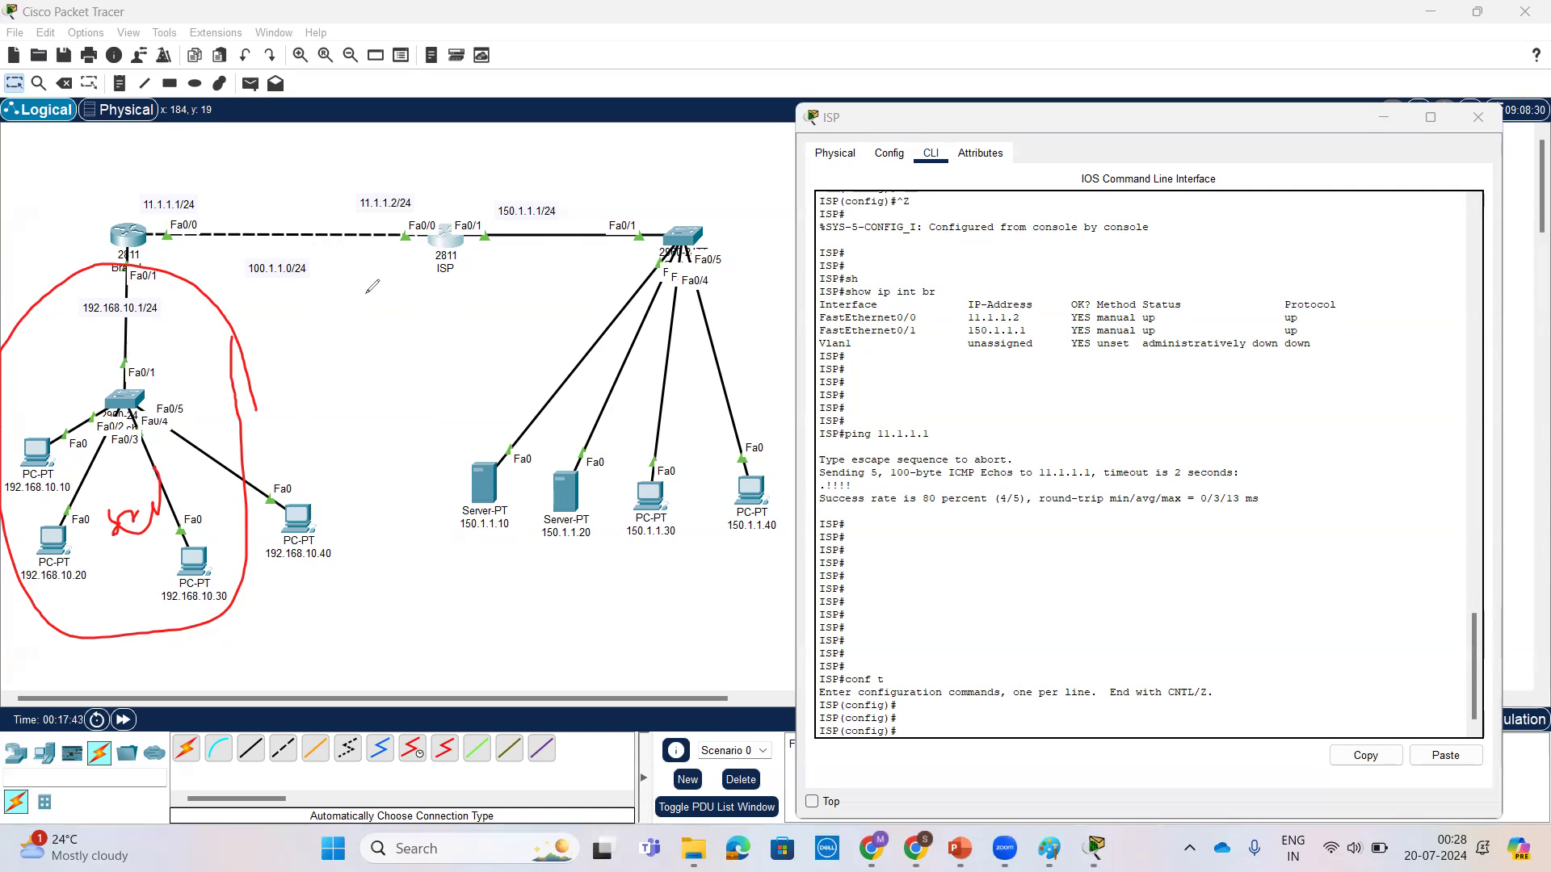
mouse_move(248, 284)
left_mouse_down()
mouse_move(313, 275)
mouse_move(317, 252)
mouse_move(273, 242)
mouse_move(236, 266)
mouse_move(242, 291)
mouse_move(286, 277)
left_mouse_up()
mouse_move(229, 214)
left_mouse_down()
mouse_move(172, 216)
mouse_move(168, 245)
mouse_move(225, 215)
left_mouse_up()
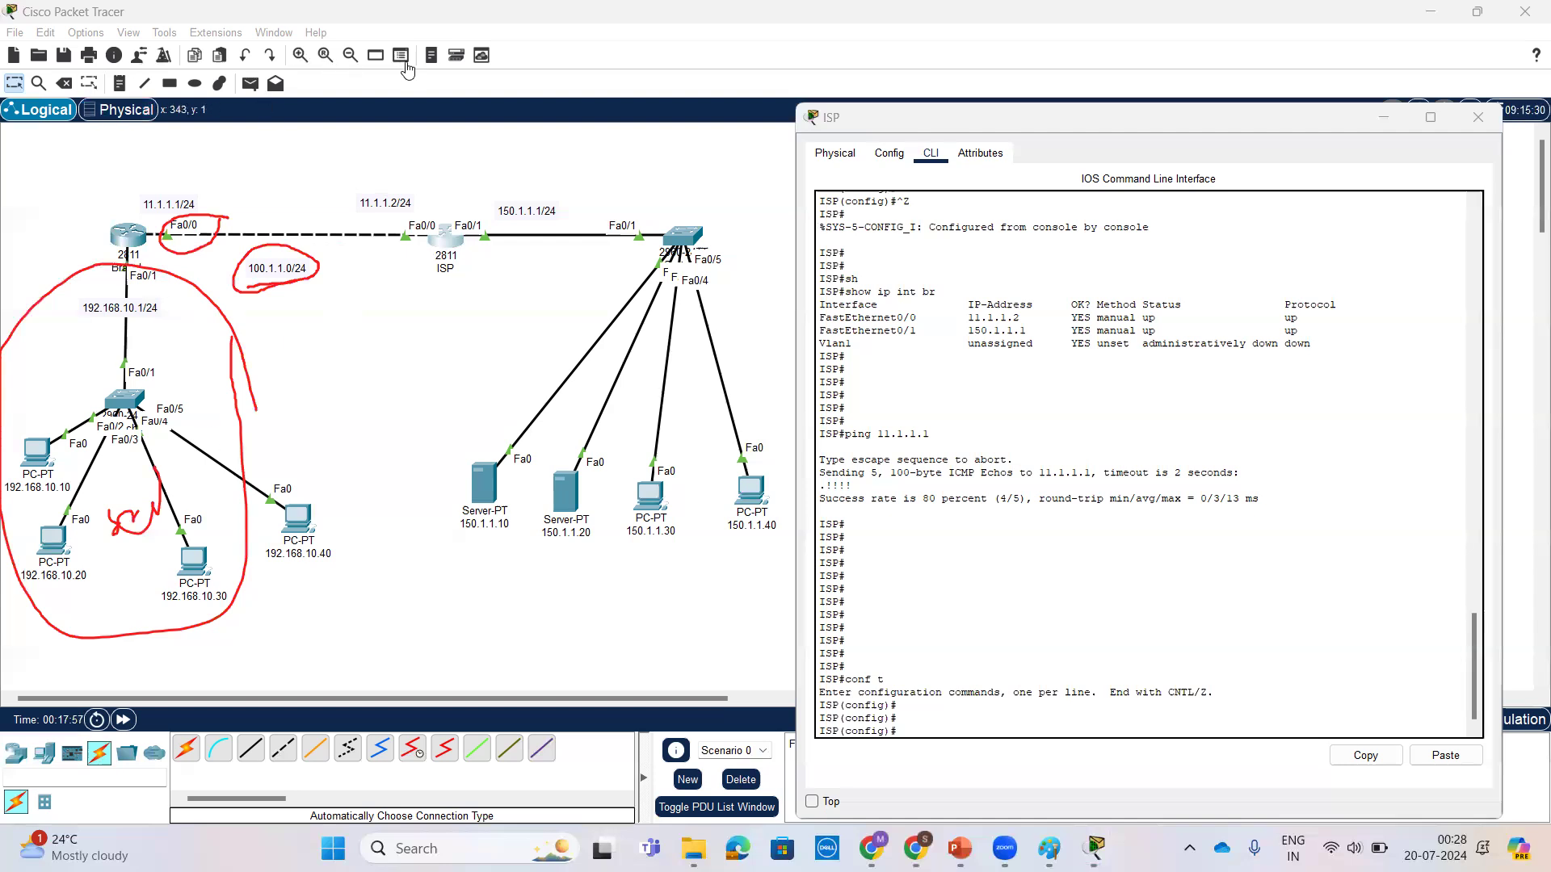
key("Escape")
Step: Add a static route on the ISP router to 100.1.1.0 255.255.255.0 via 11.1.1.1 and exit global configuration mode
left_click(1259, 697)
key("Return")
key("Return")
key("Return")
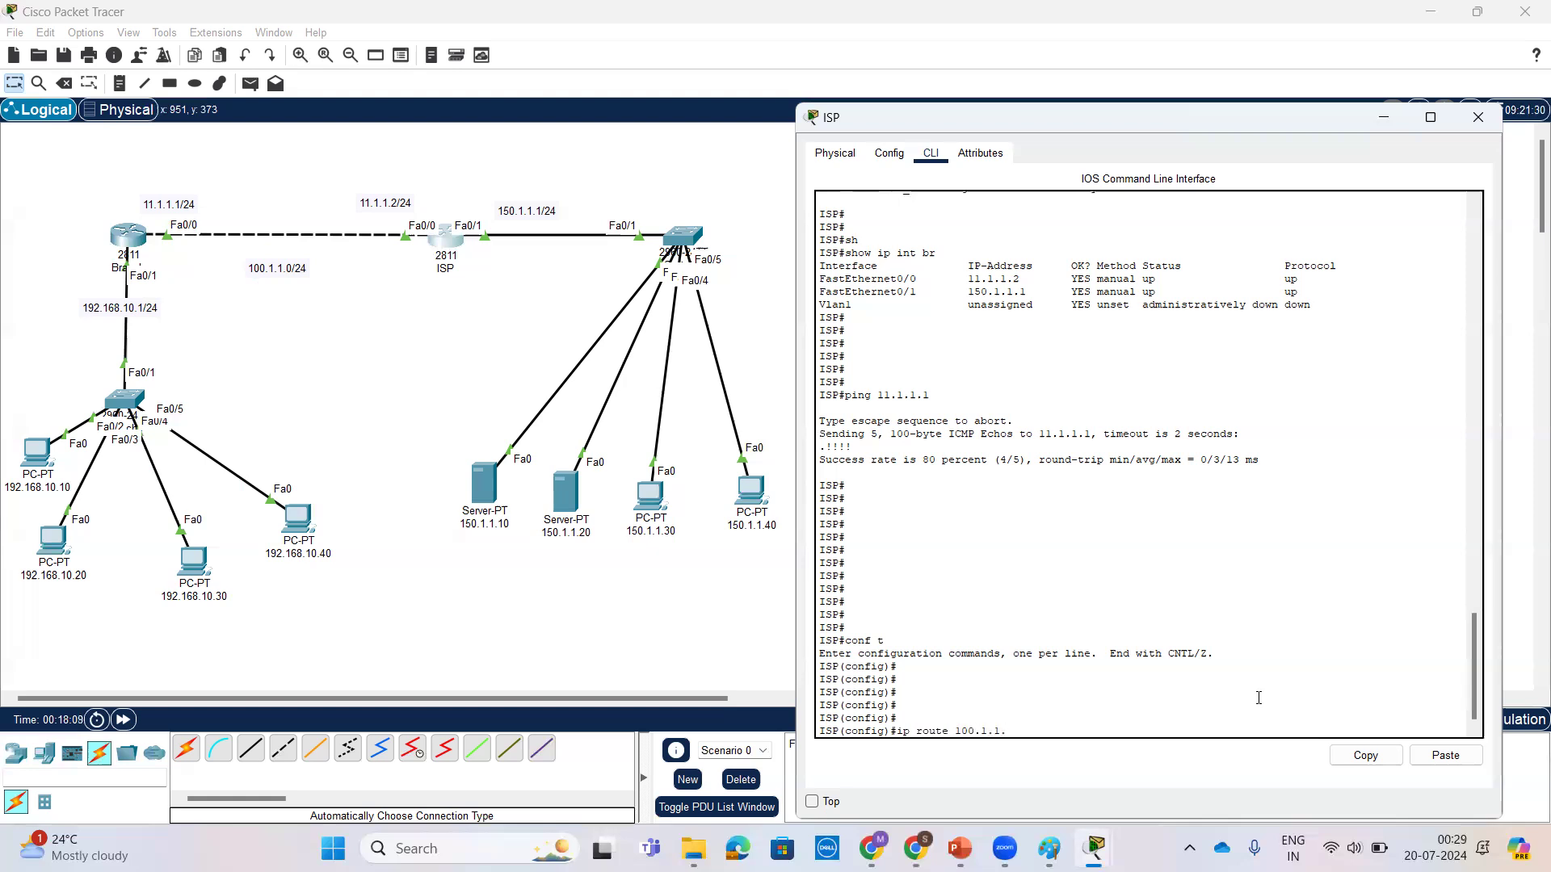
type("0 255.255.255.0")
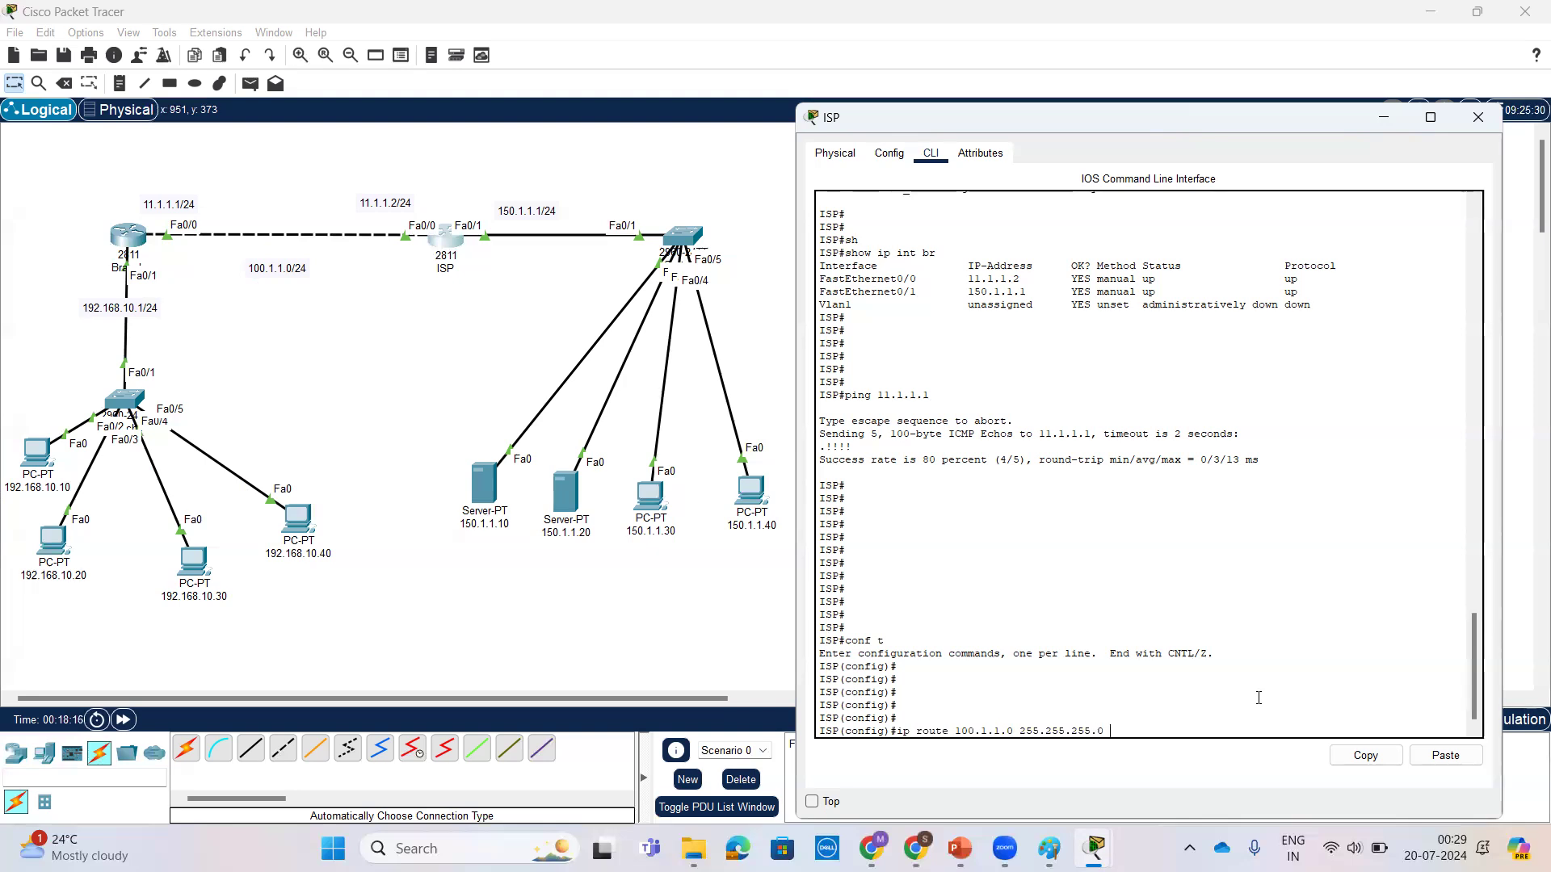
type(" ?")
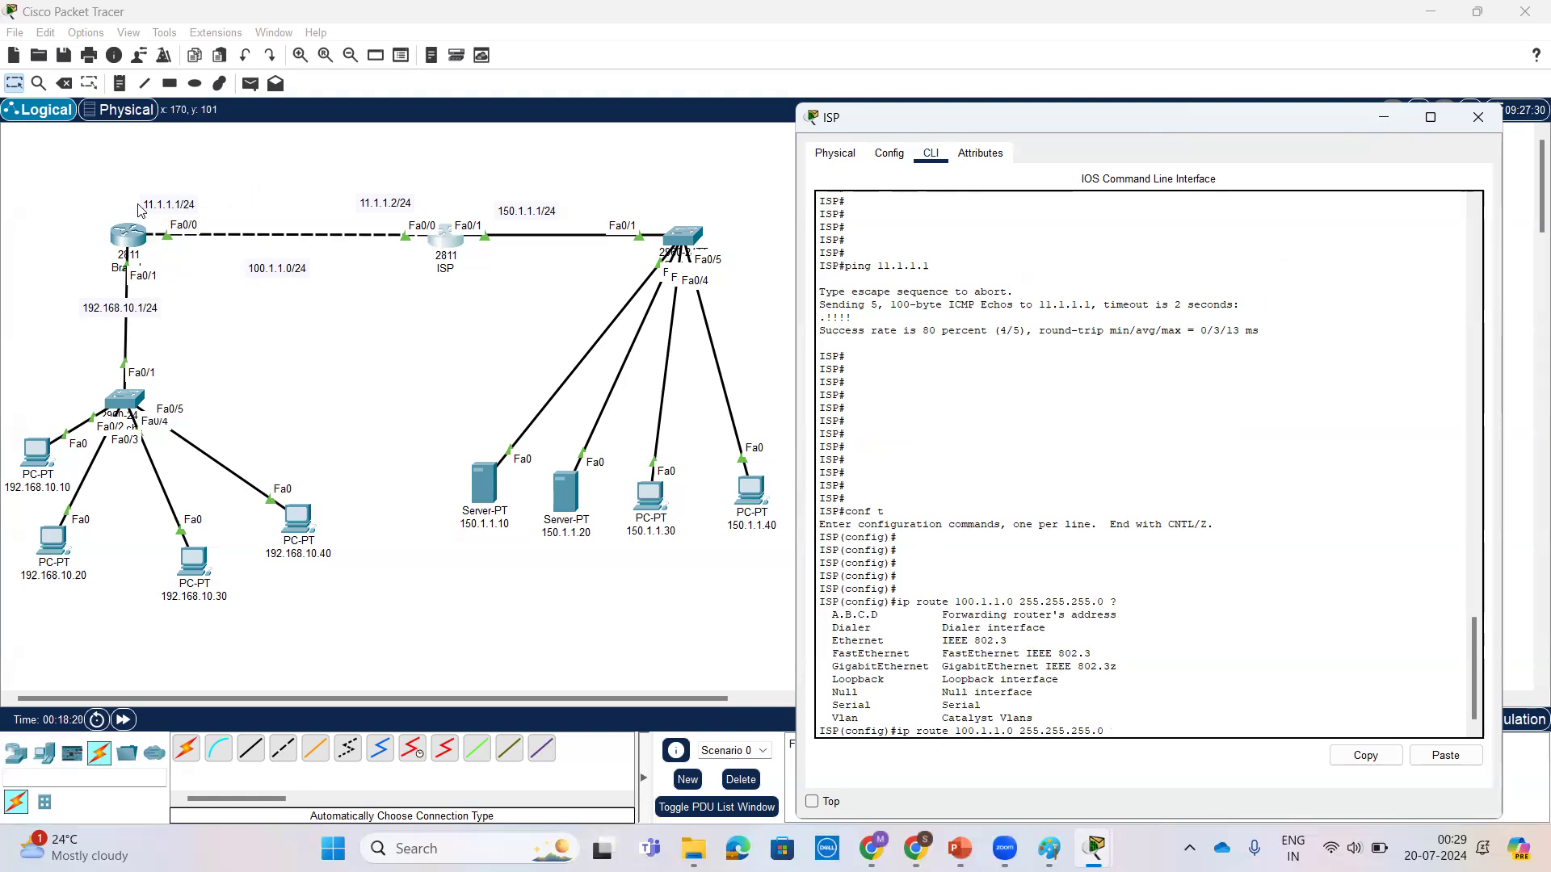
type("11.1.1.1")
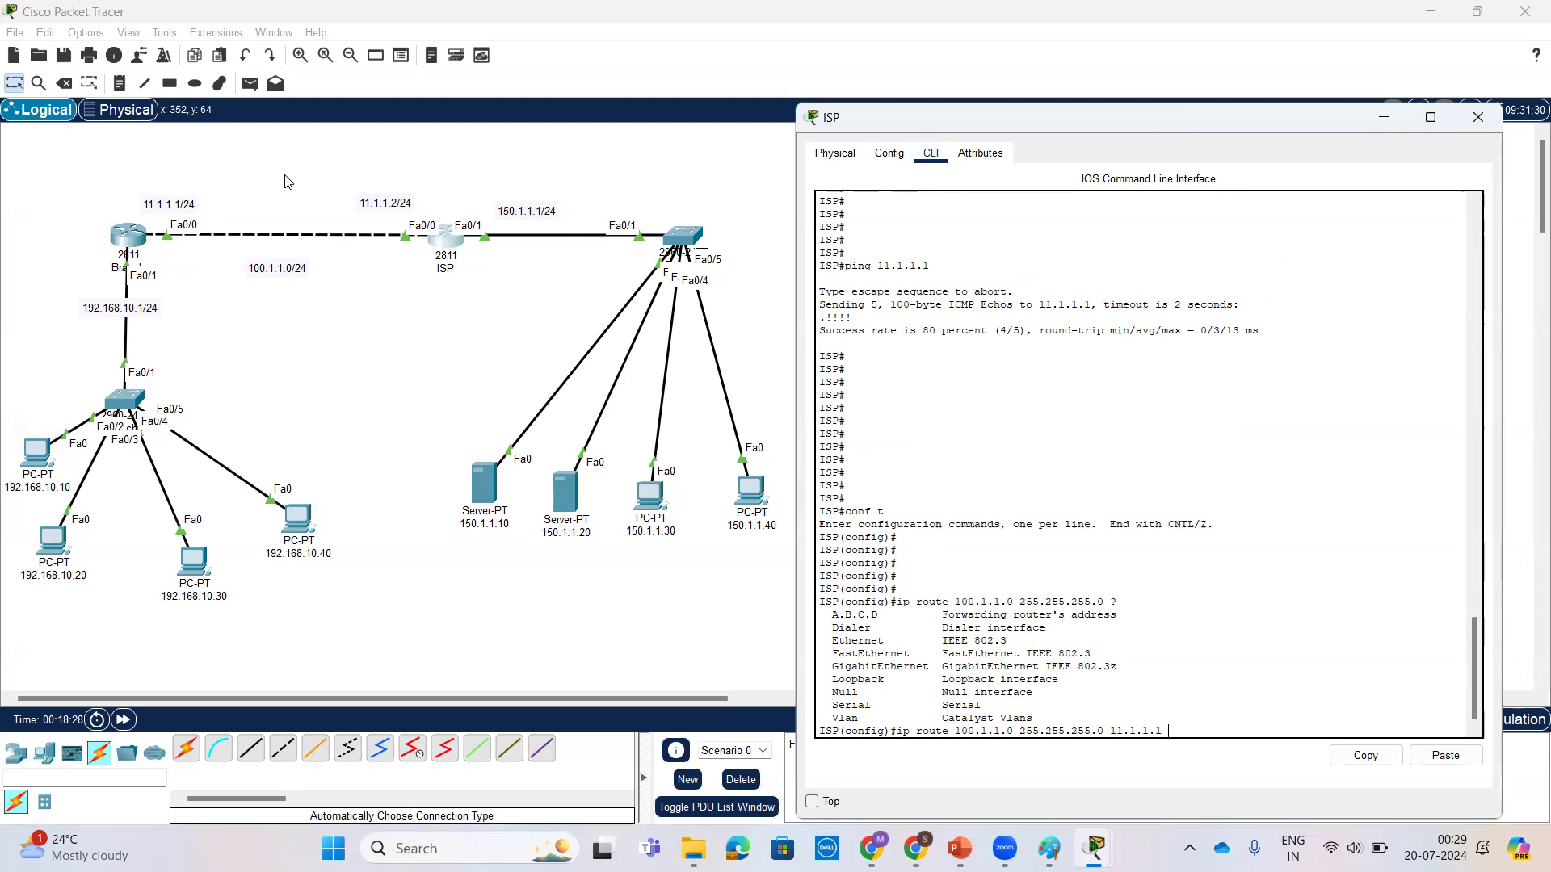
key("Return")
key("Return")
key("Return")
key("Return")
type("exi")
key("Return")
key("Return")
key("Return")
key("Return")
Step: Display the ISP router's routing table with show ip route and examine the static route for 100.1.1.0/24
type("show ip ro")
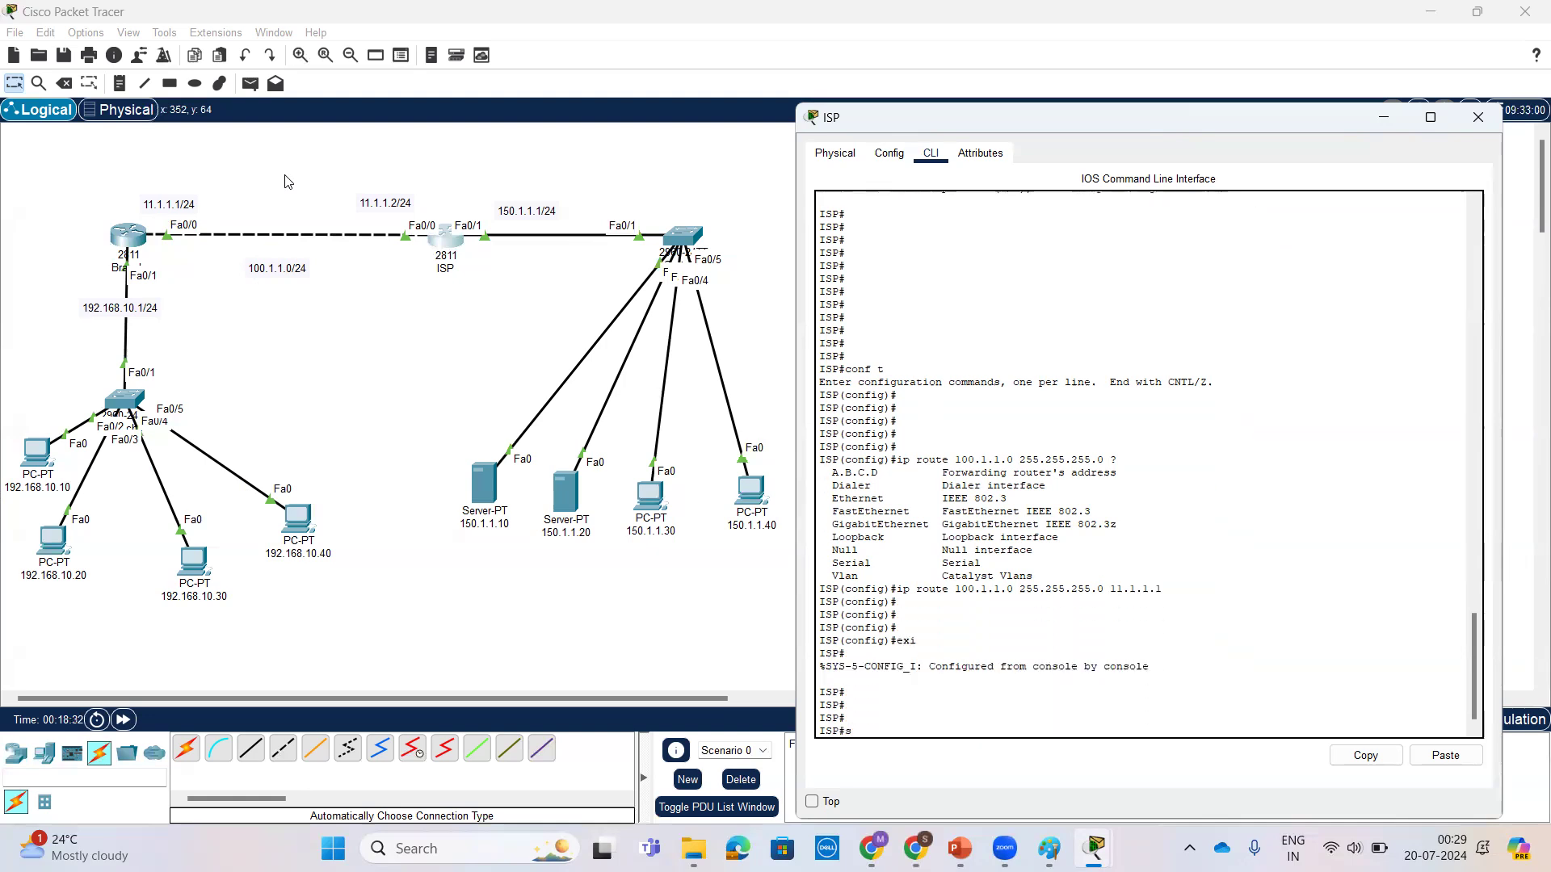
key("Tab")
type("ip ro")
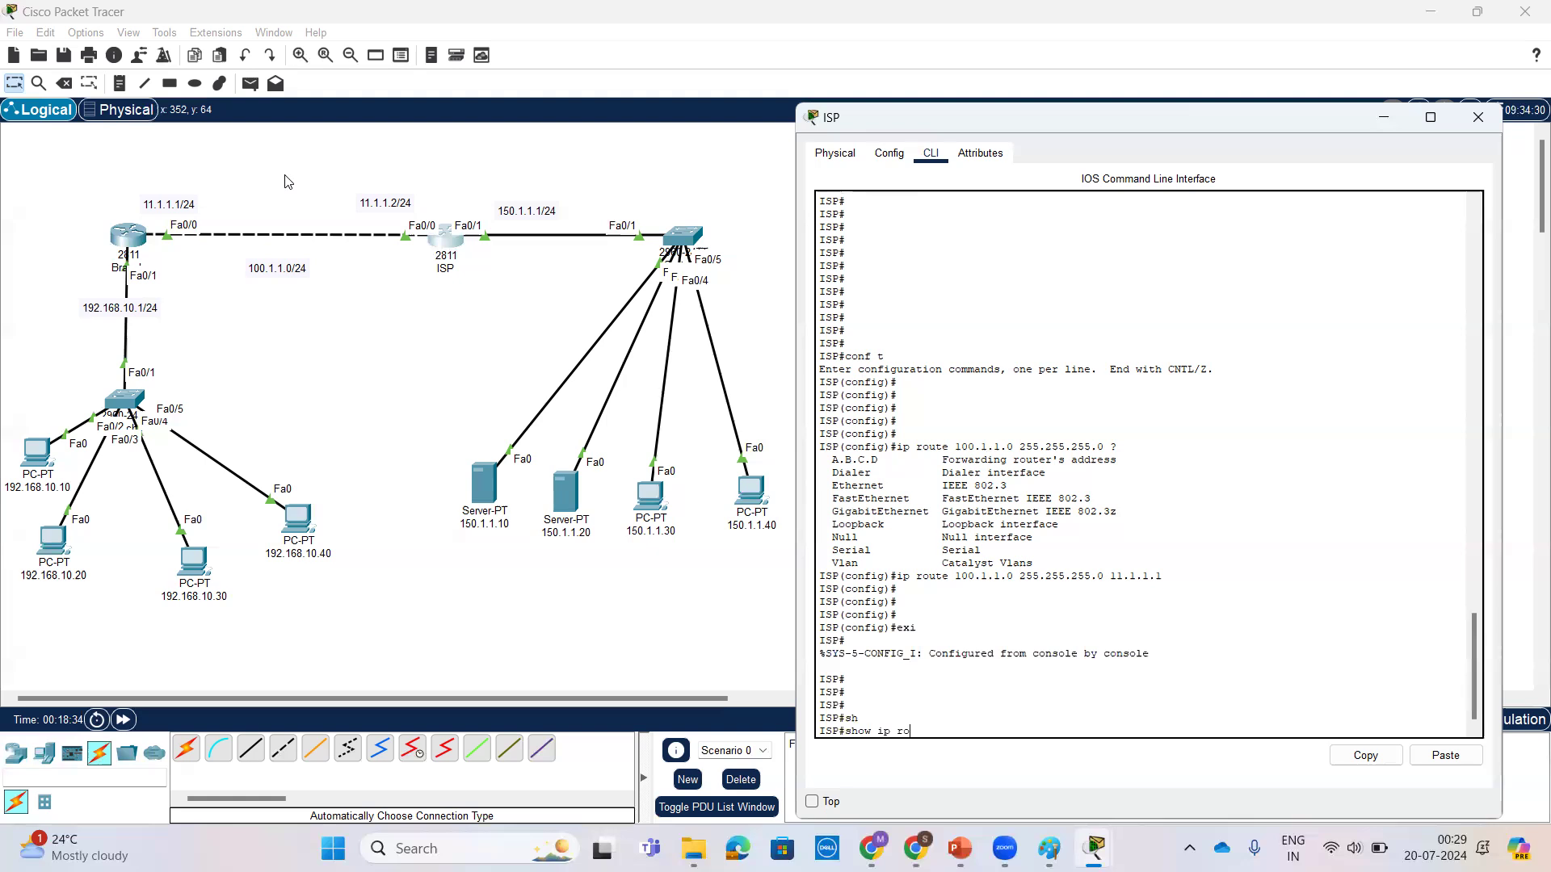
type("u")
key("Tab")
key("Return")
key("Return")
key("Return")
key("Return")
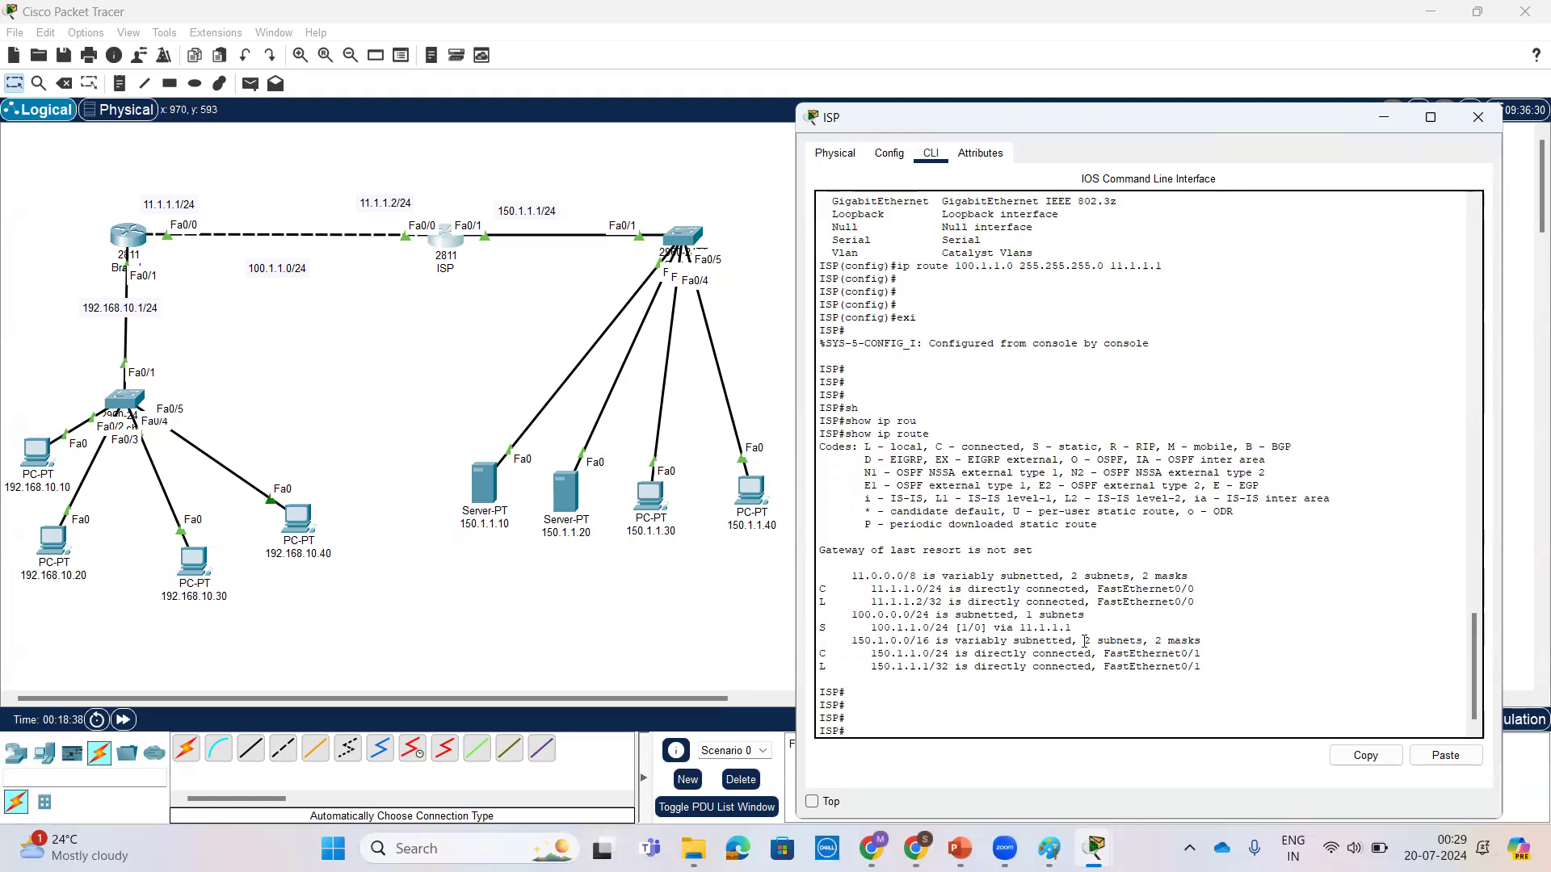
left_click_drag(1095, 630, 819, 629)
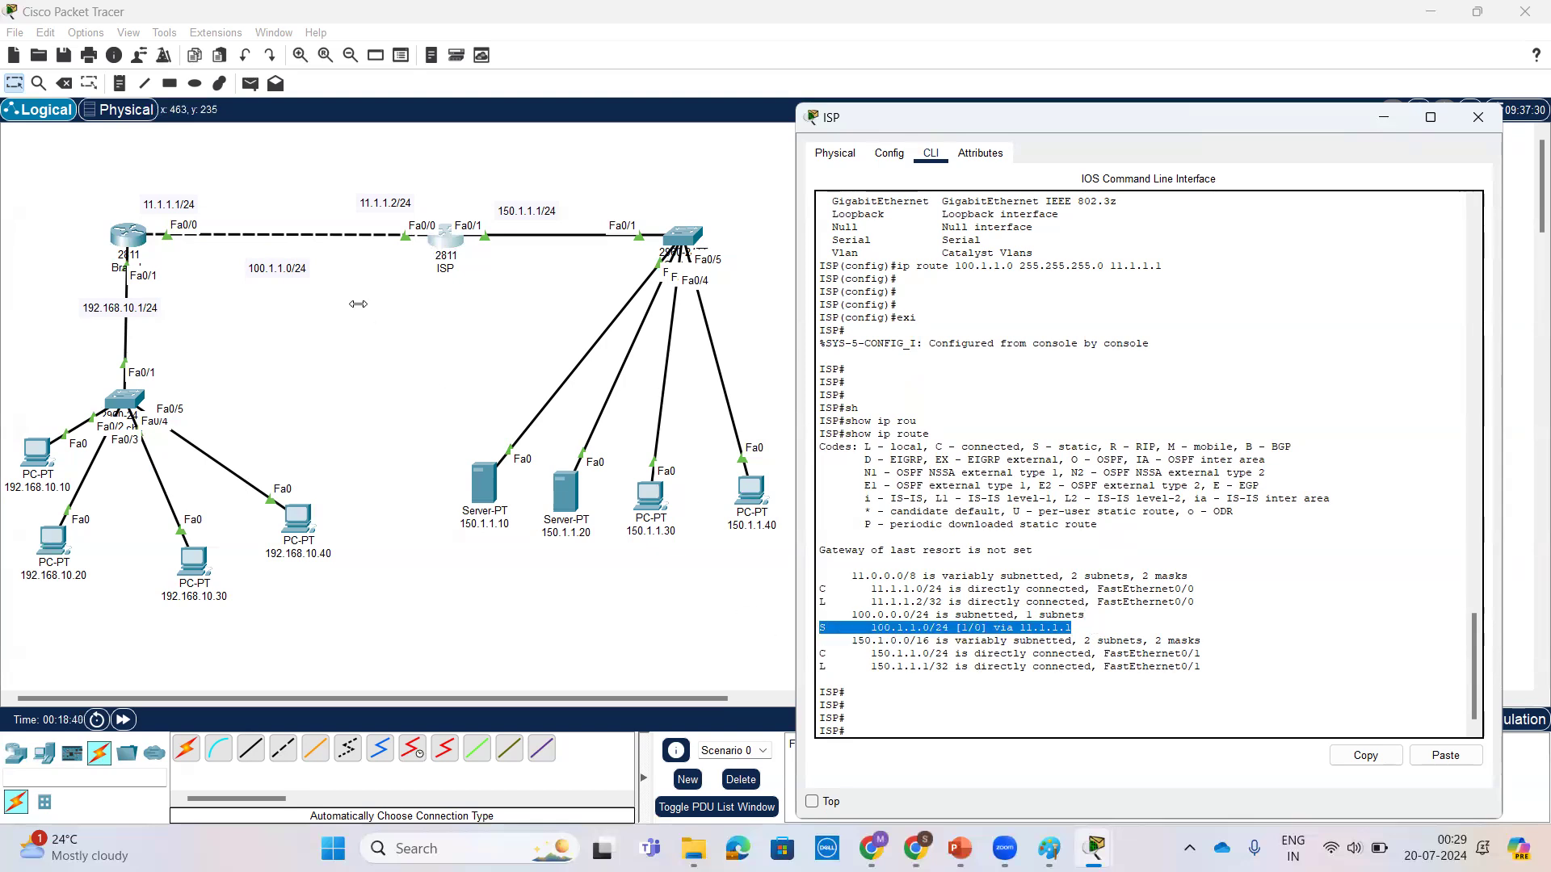
Step: Shift the 100.1.1.0/24 note slightly beneath the link between the Branch and ISP routers
left_click_drag(287, 269, 298, 264)
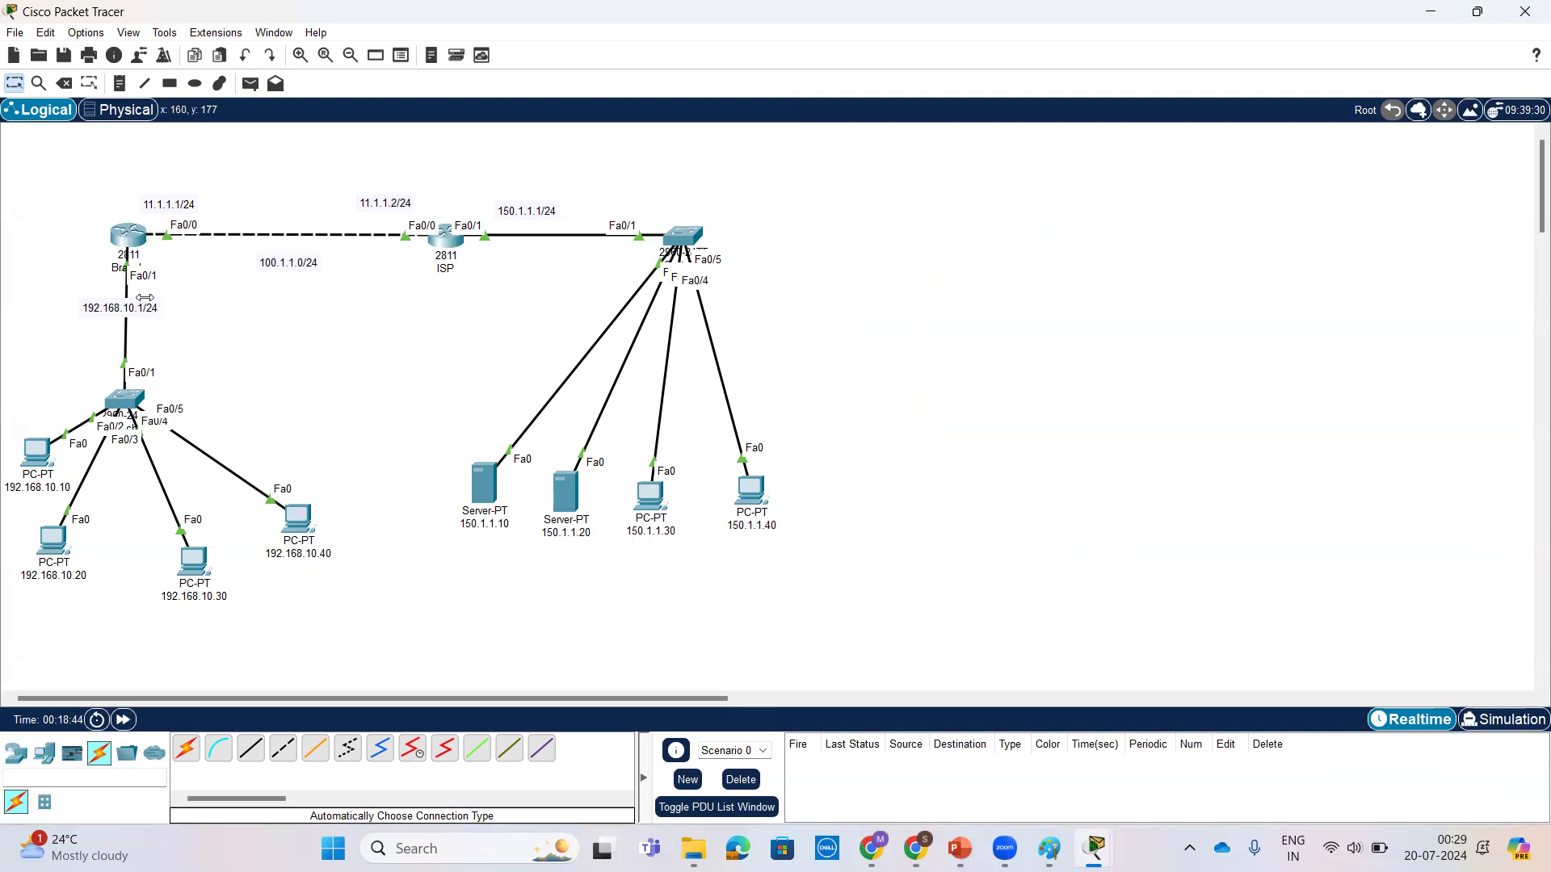
Step: Open the command prompt on PC 192.168.10.10 and ping the Branch router's addresses 192.168.10.1 and 11.1.1.1
left_click(36, 451)
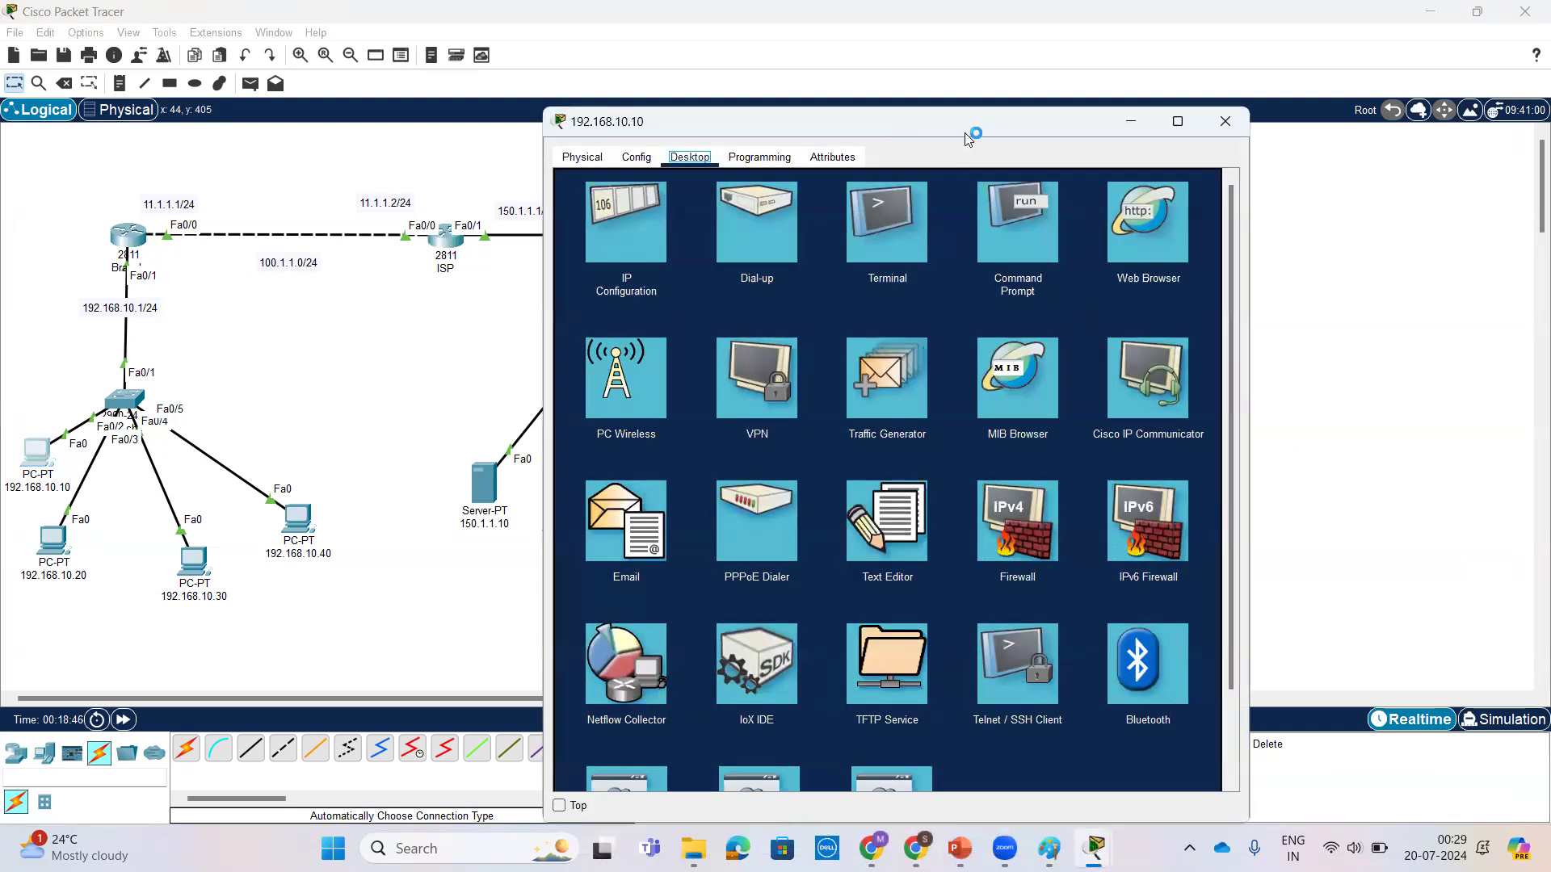
left_click_drag(964, 132, 986, 135)
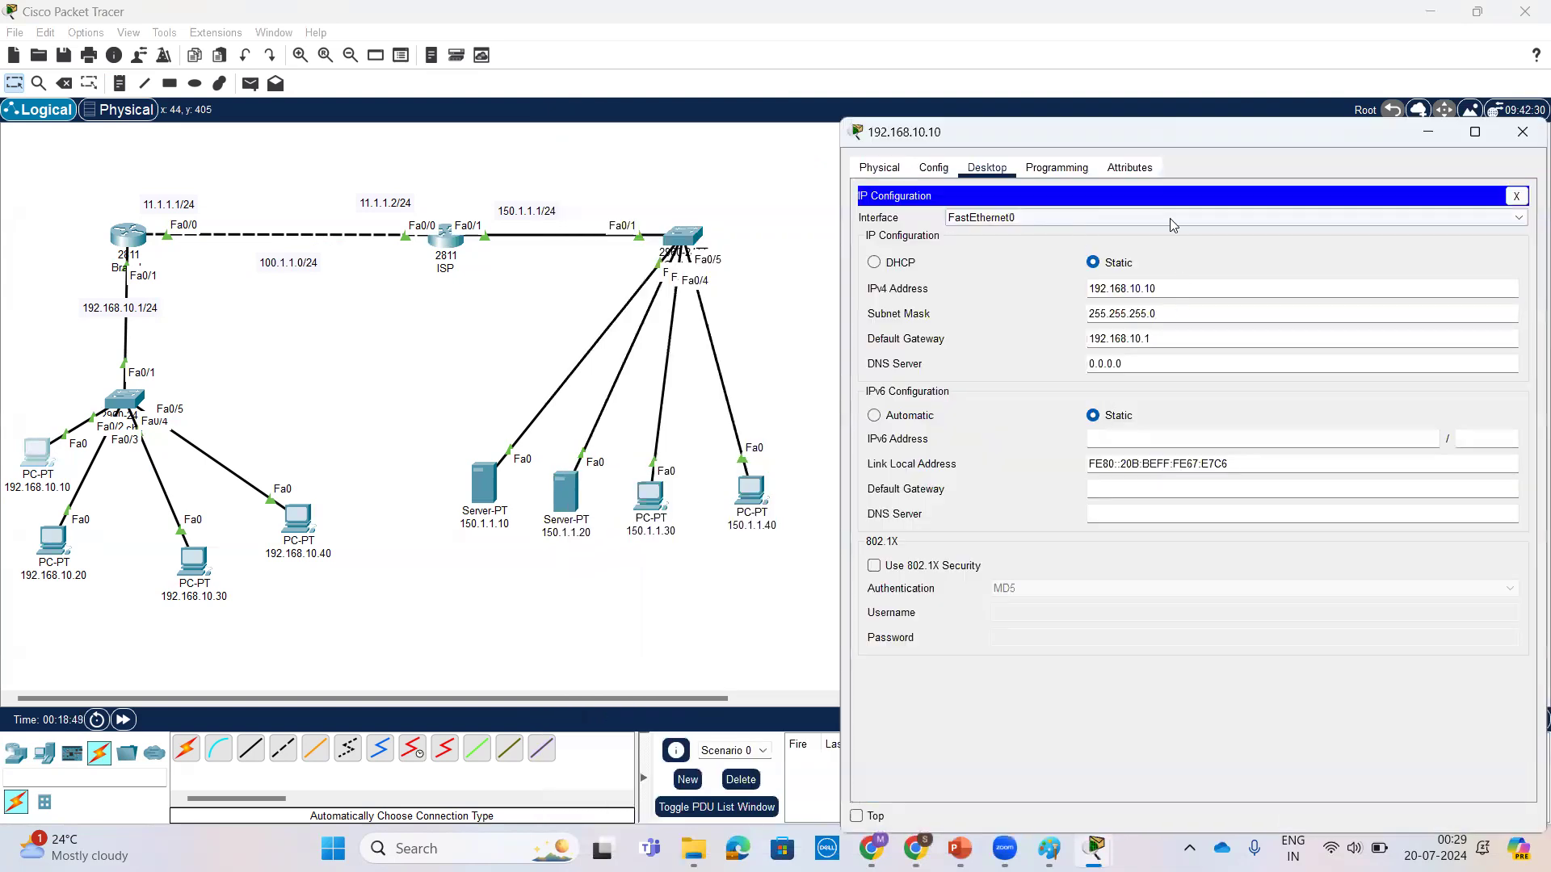
left_click(1516, 196)
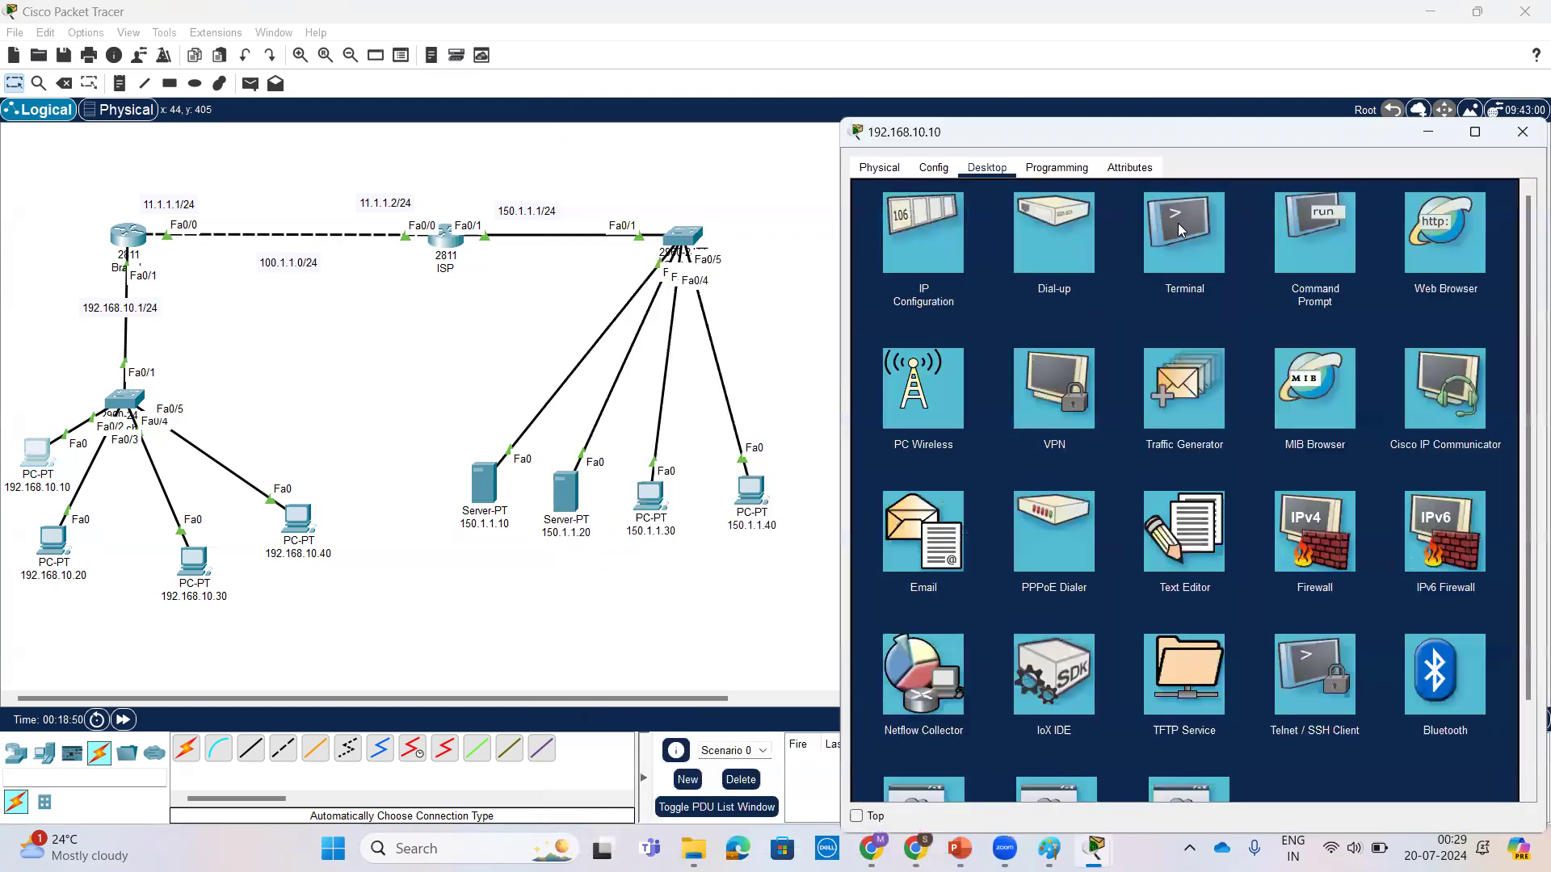
left_click(1300, 258)
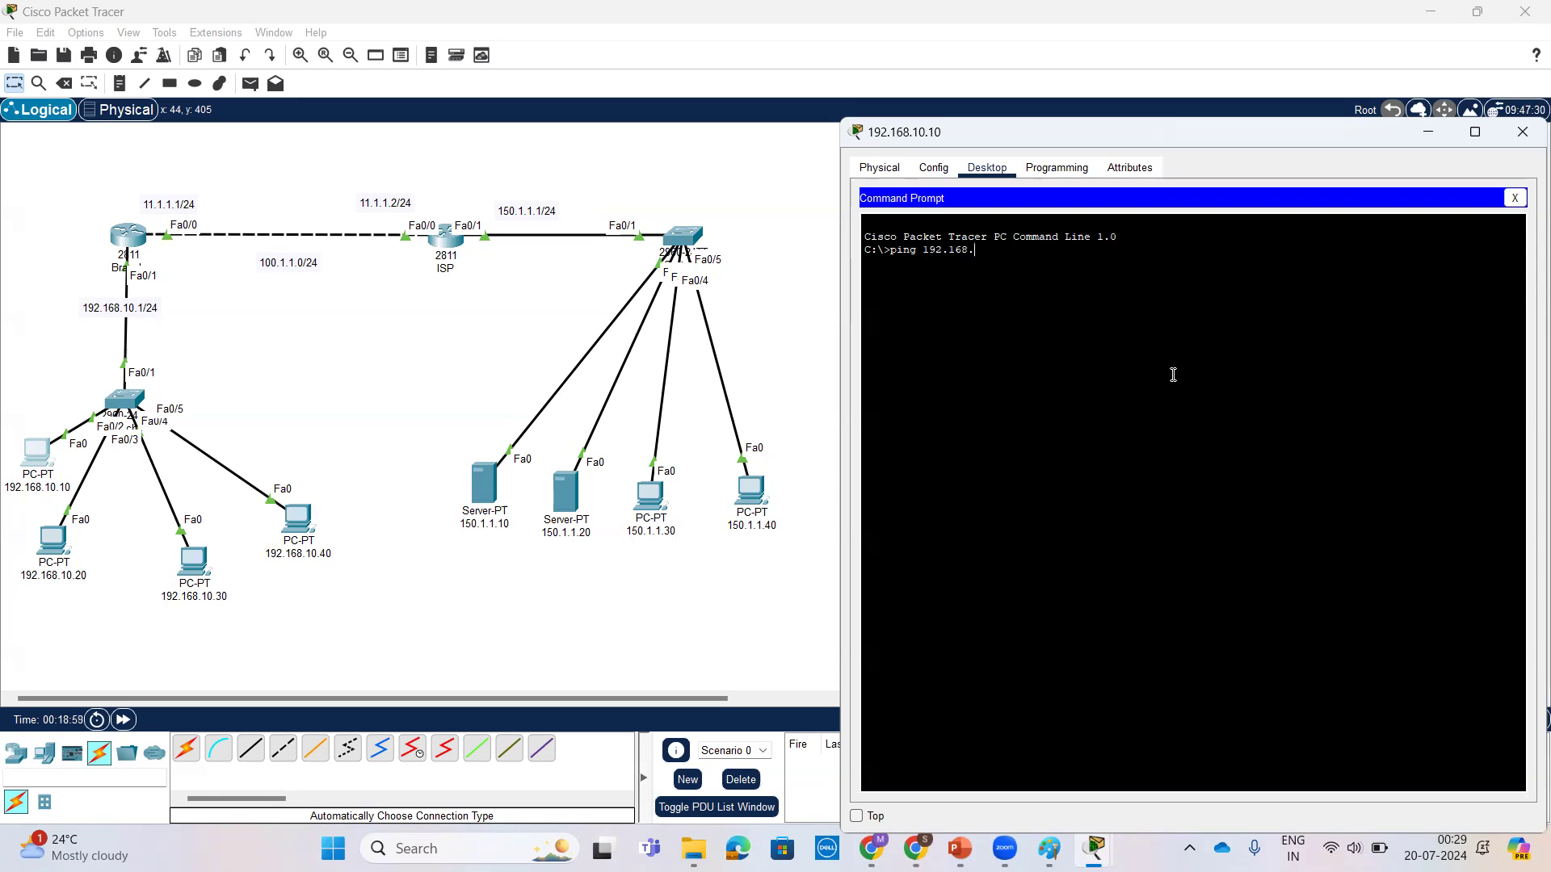
type("10.")
key("Return")
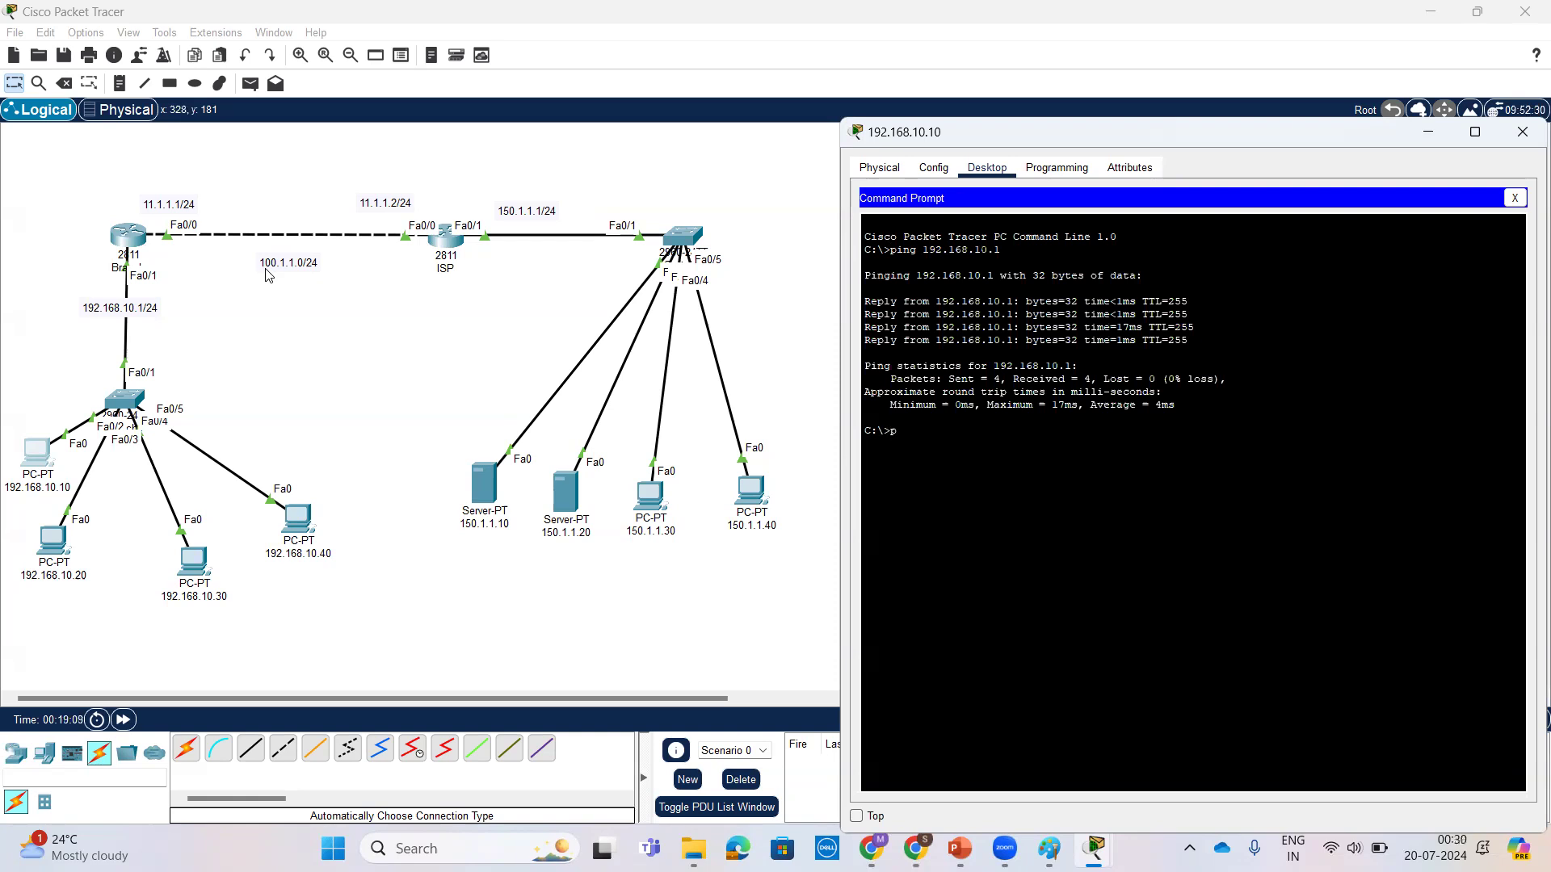
type(".1.1.1")
key("Return")
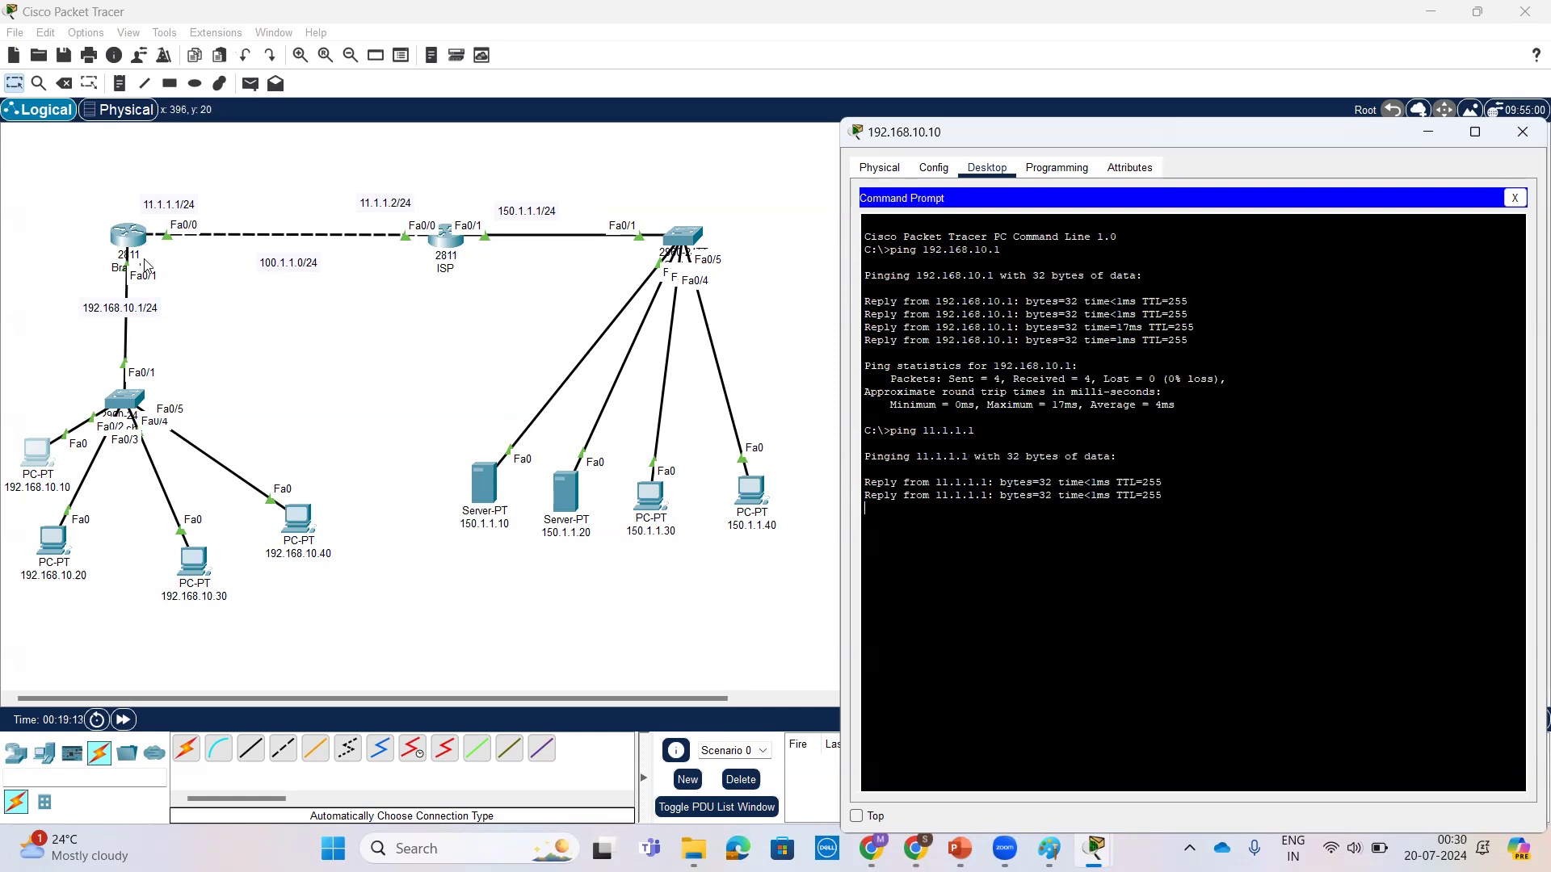
key("ctrl+2")
mouse_move(149, 216)
left_mouse_down()
mouse_move(184, 243)
mouse_move(149, 216)
left_mouse_up()
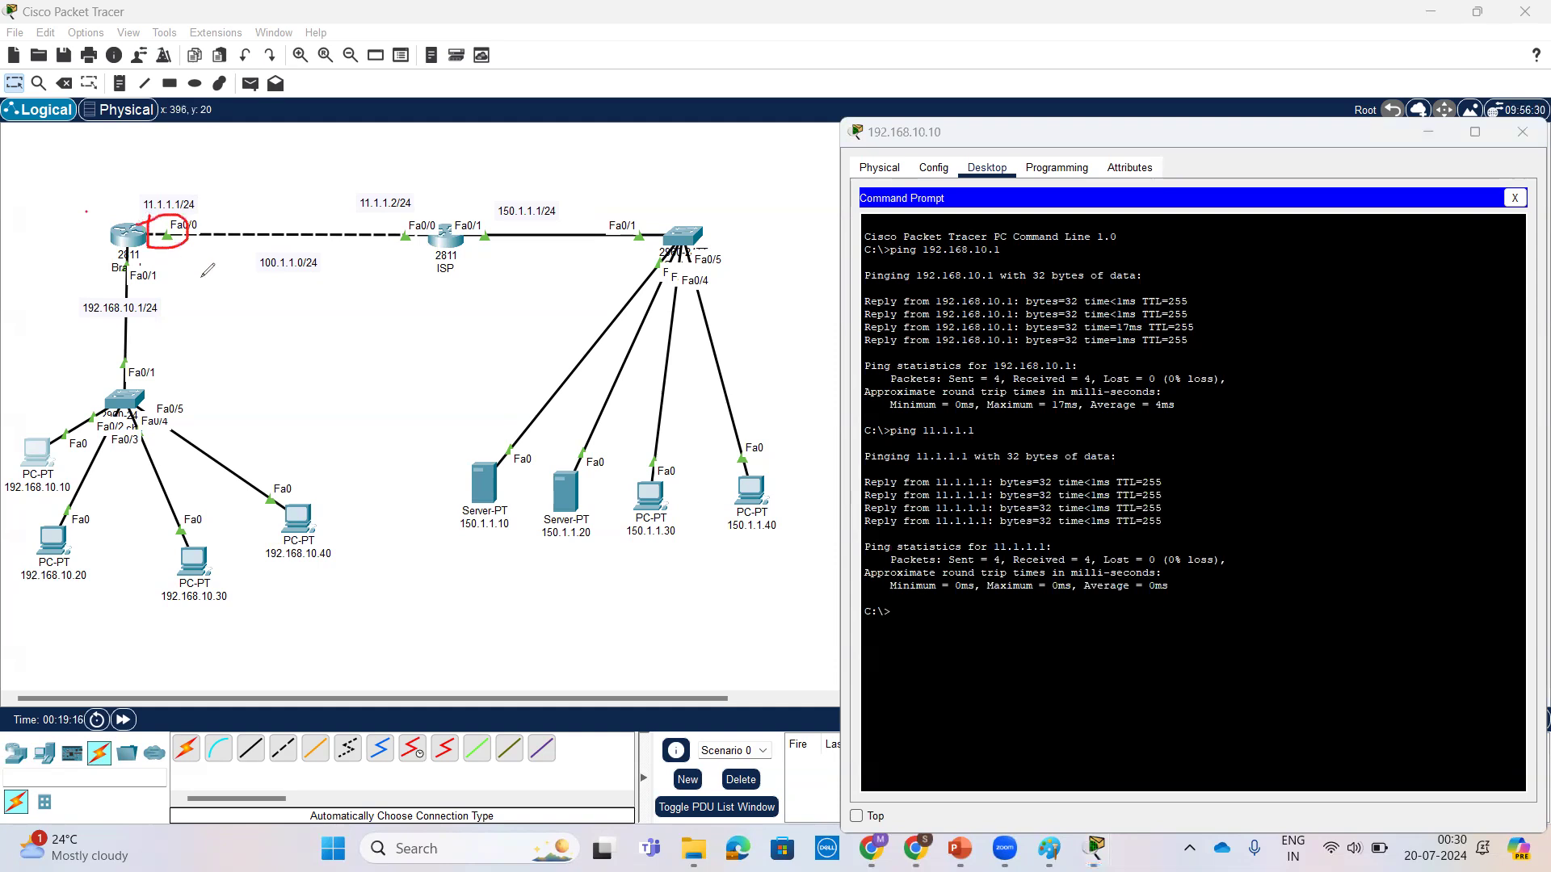
left_click_drag(95, 378, 101, 267)
Step: Ping the ISP router's address 11.1.1.2 from PC 192.168.10.10
left_click(1077, 650)
key("Up")
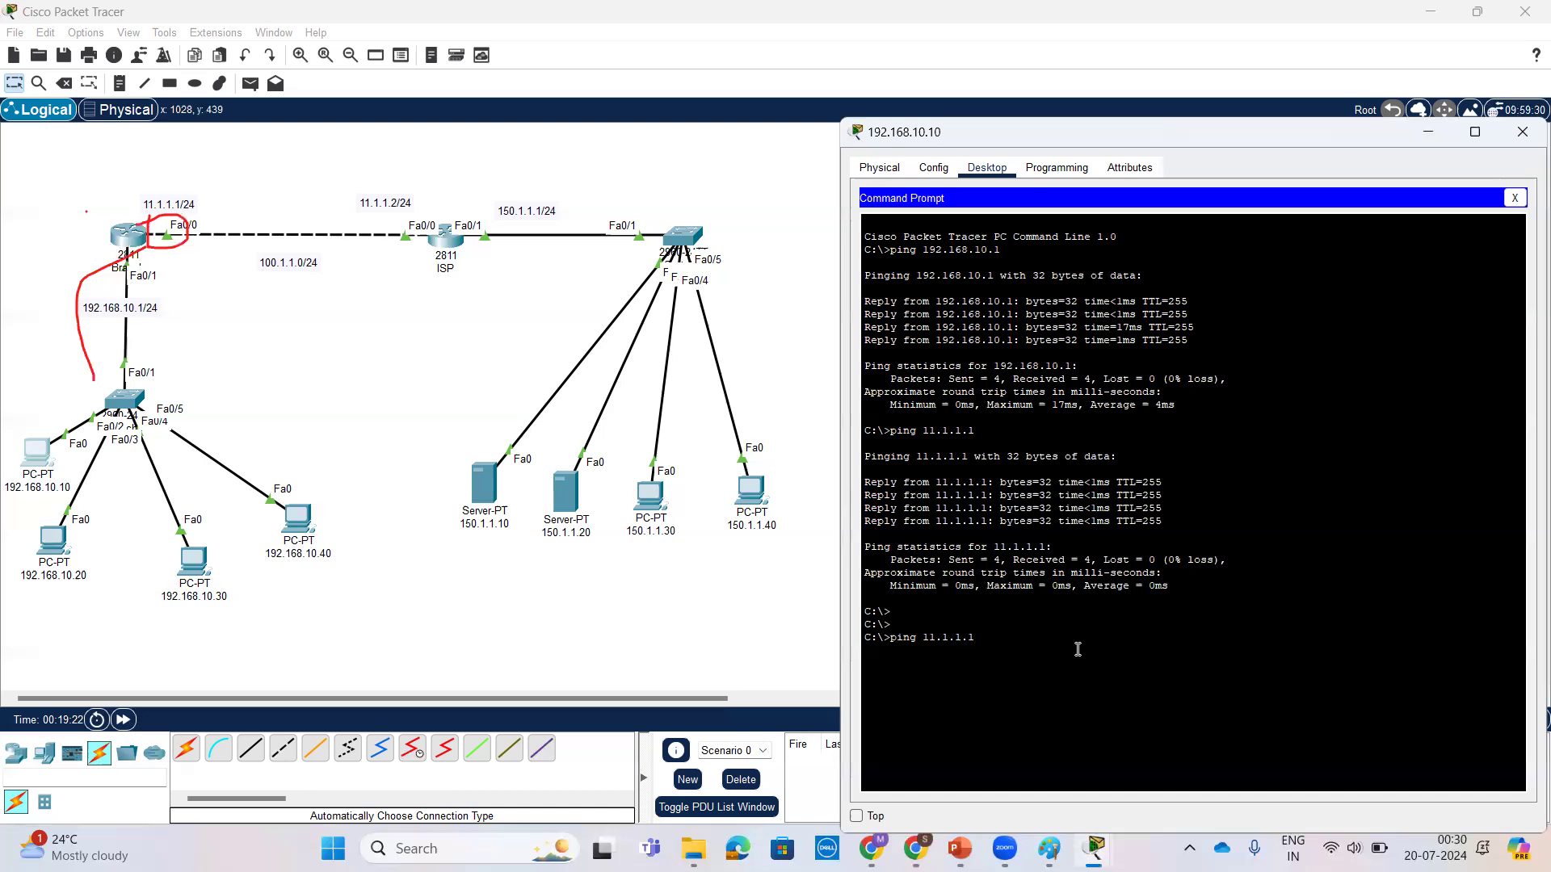
key("Return")
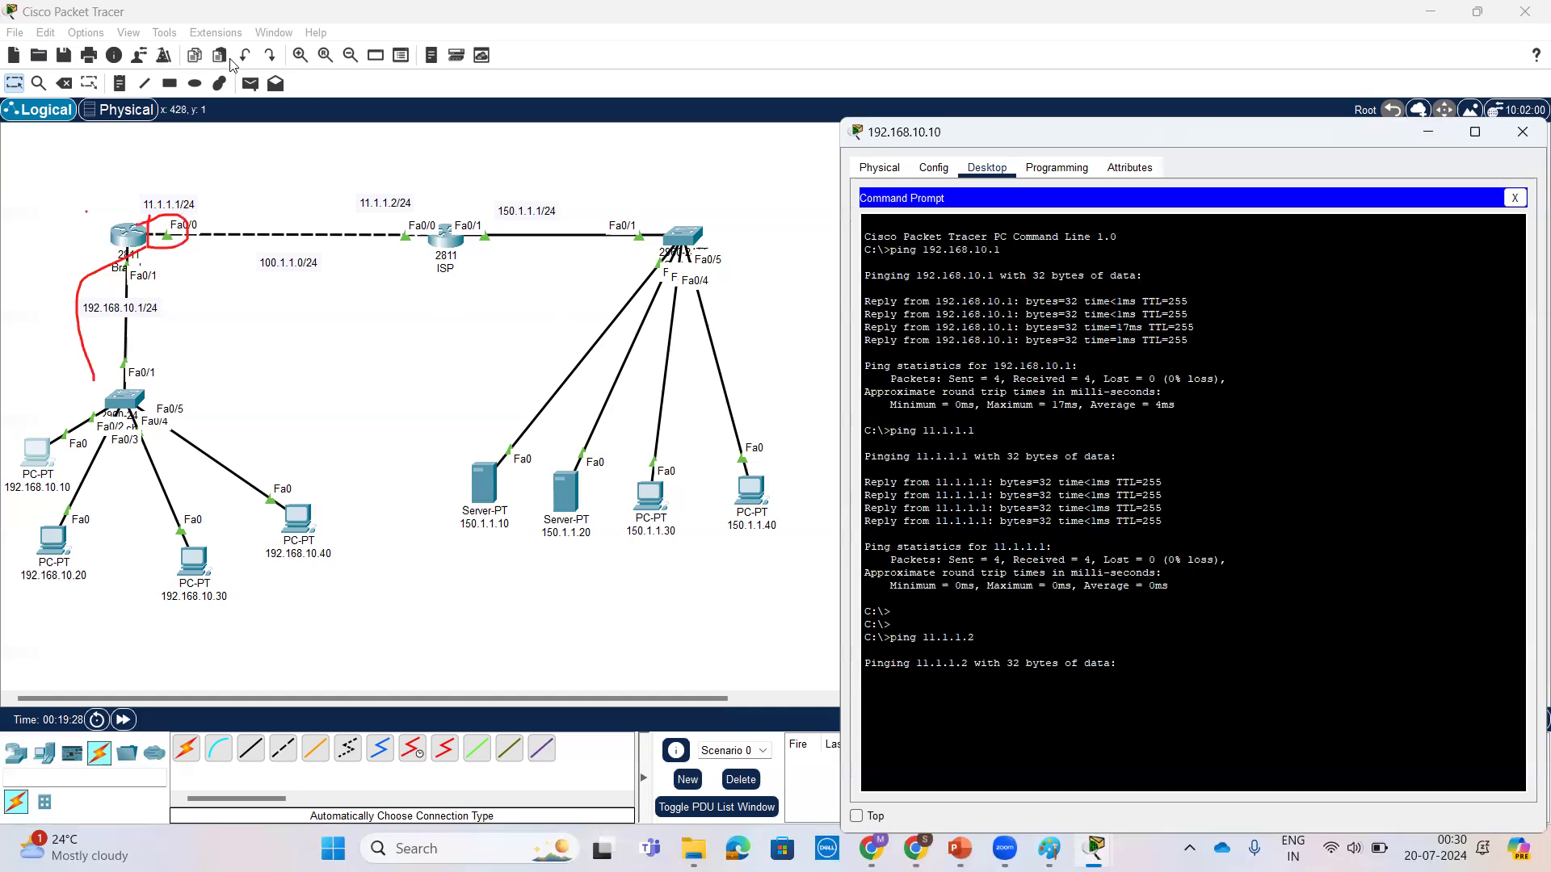
mouse_move(96, 622)
left_mouse_down()
mouse_move(96, 659)
mouse_move(110, 640)
left_mouse_up()
left_click_drag(53, 502, 11, 502)
mouse_move(144, 634)
left_mouse_down()
mouse_move(145, 660)
mouse_move(164, 659)
mouse_move(171, 630)
mouse_move(210, 646)
mouse_move(224, 625)
mouse_move(314, 637)
mouse_move(353, 624)
left_mouse_up()
left_click(200, 625)
left_click(201, 643)
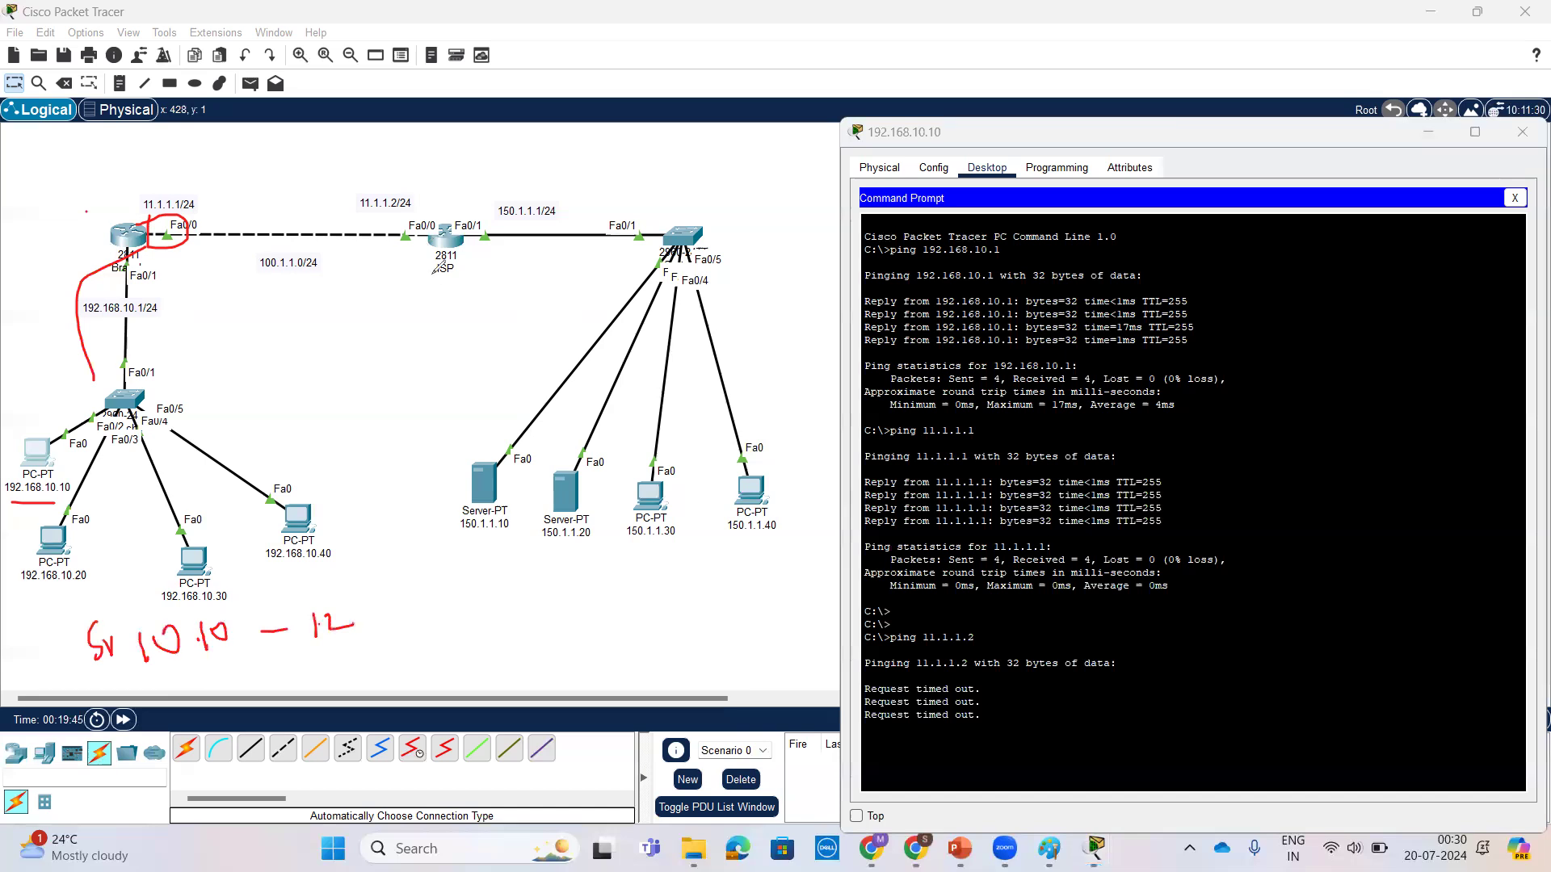
mouse_move(437, 284)
left_mouse_down()
mouse_move(321, 284)
mouse_move(187, 317)
mouse_move(191, 386)
mouse_move(202, 373)
left_mouse_up()
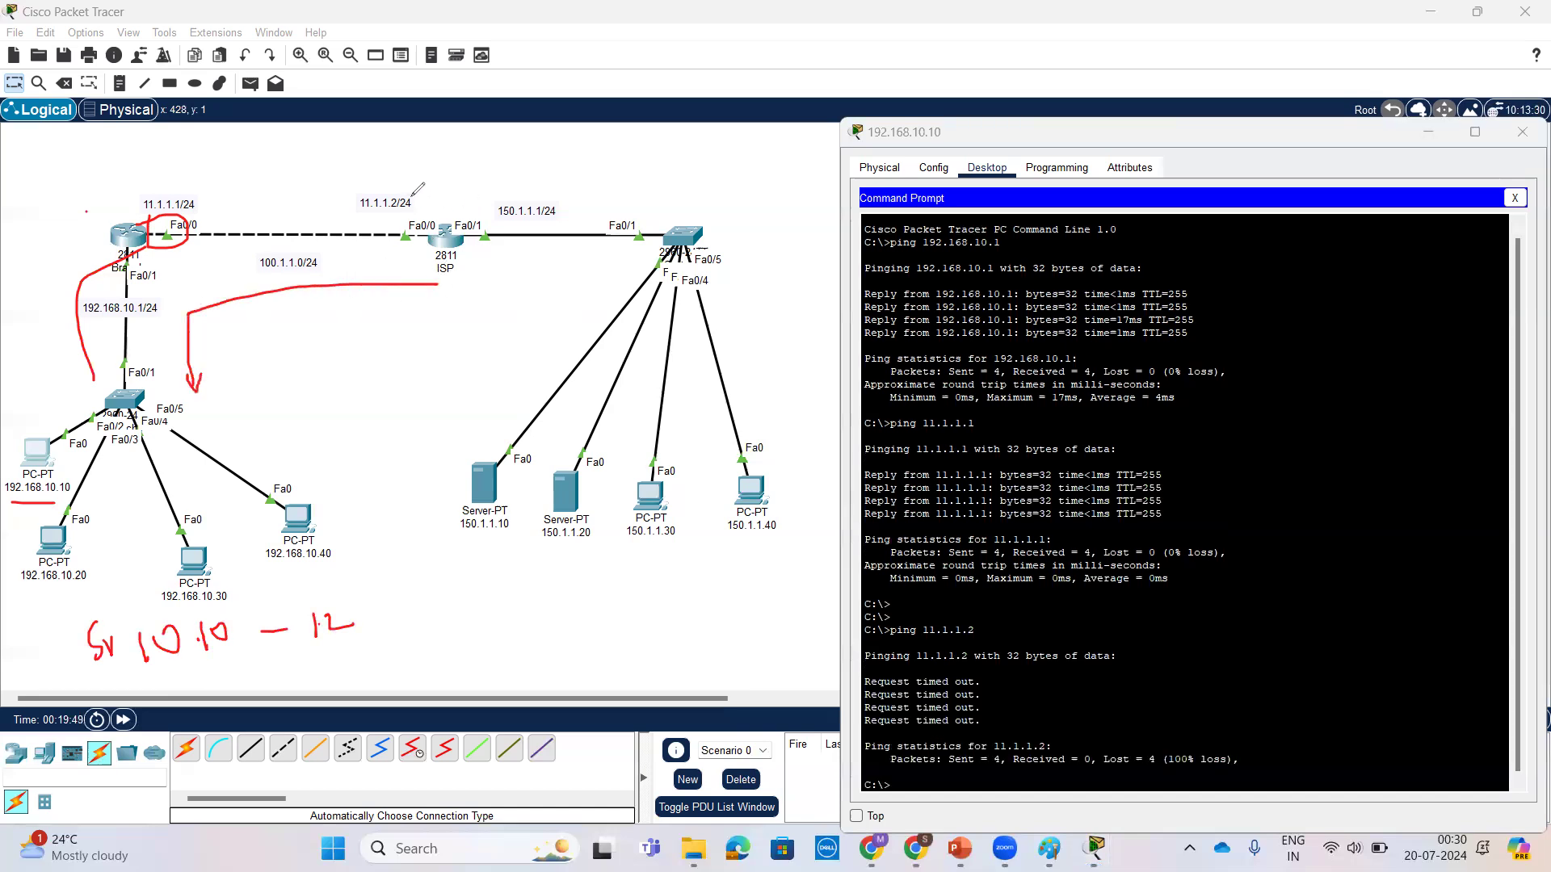
mouse_move(451, 211)
left_mouse_down()
mouse_move(425, 257)
mouse_move(454, 210)
left_mouse_up()
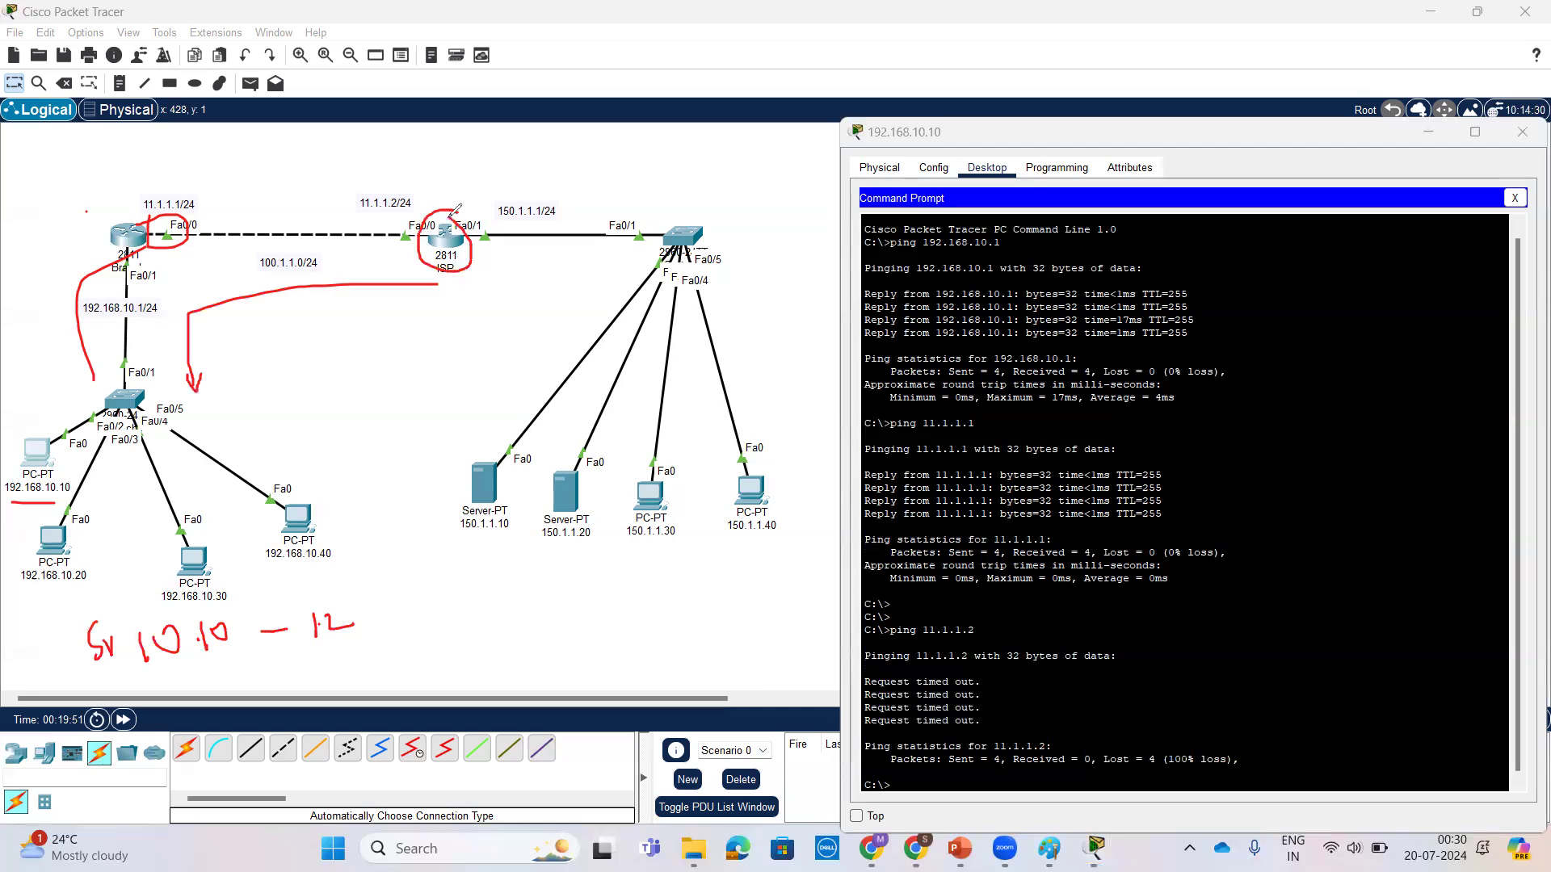
Step: Check the Branch router's default route, and rerun show ip route on the ISP router to examine its route entries
left_click(444, 243)
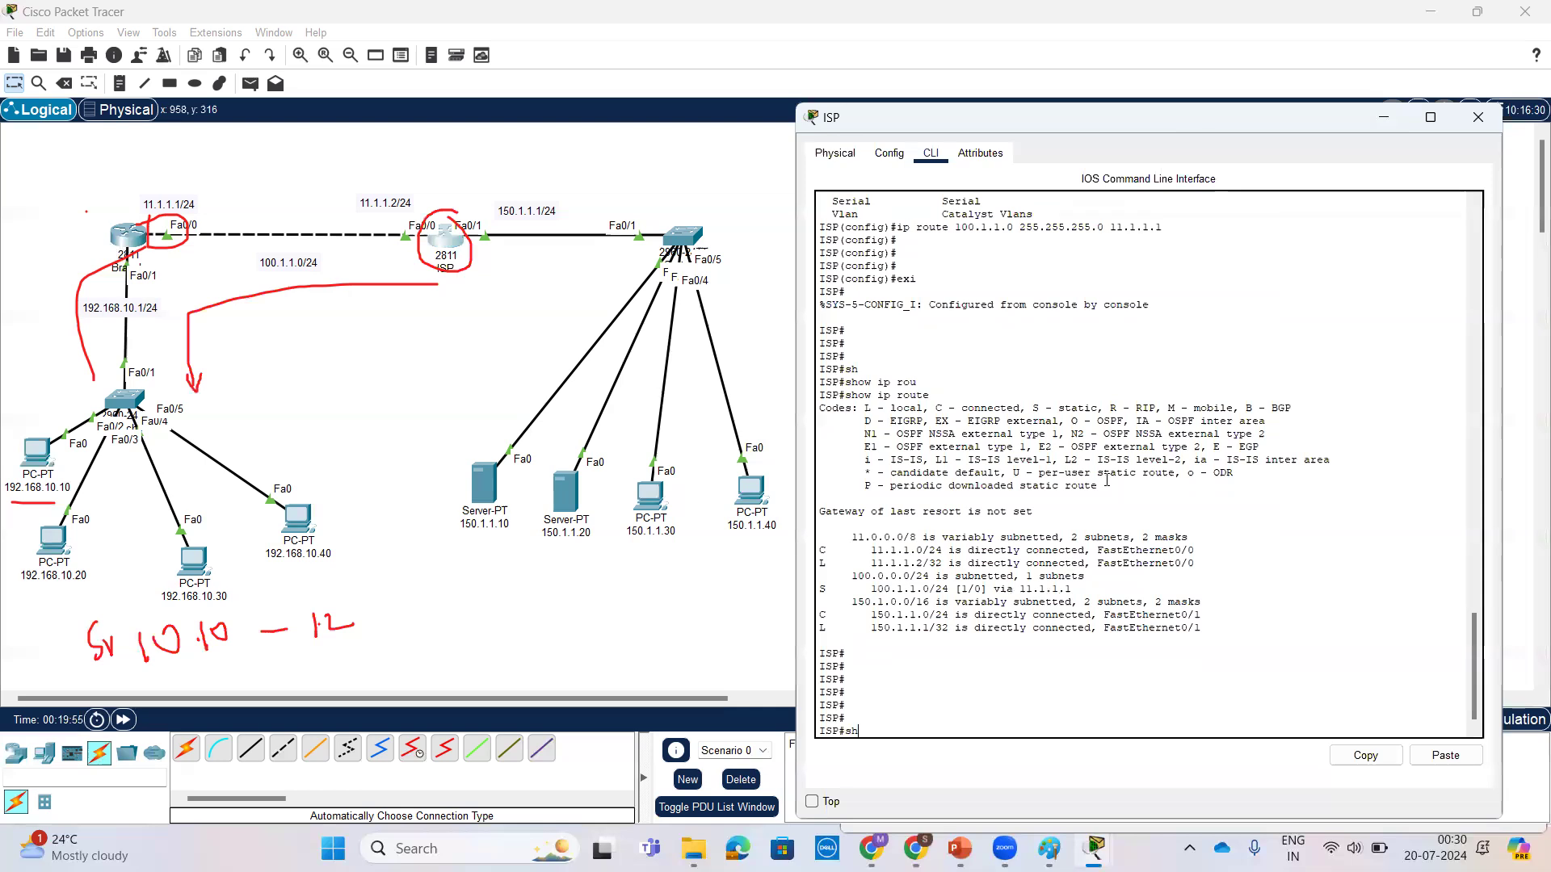
key("Tab")
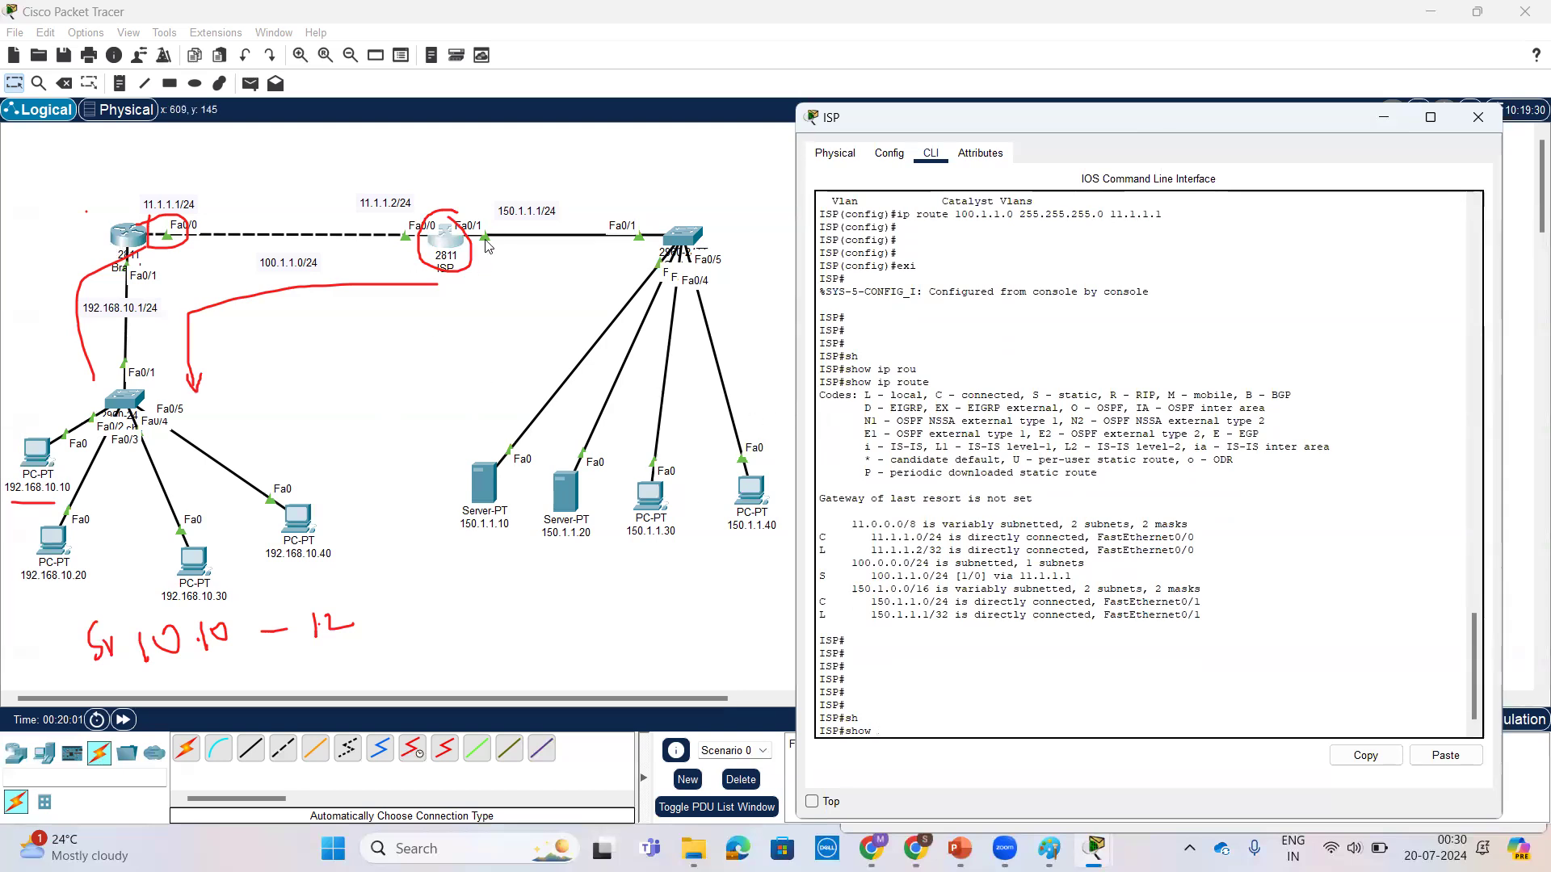
left_click(129, 240)
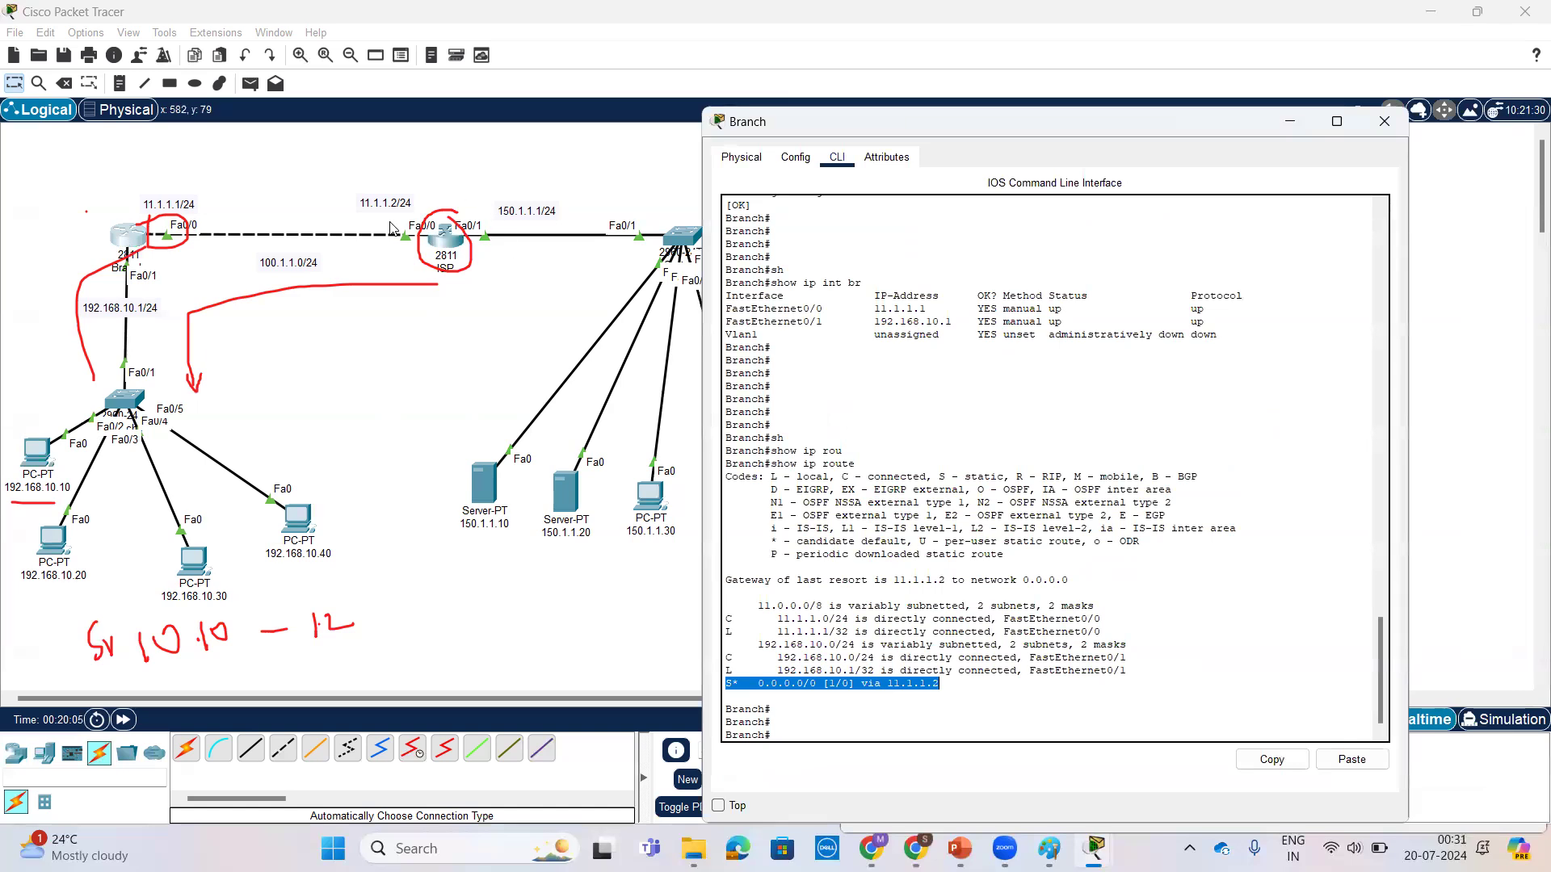
left_click(449, 242)
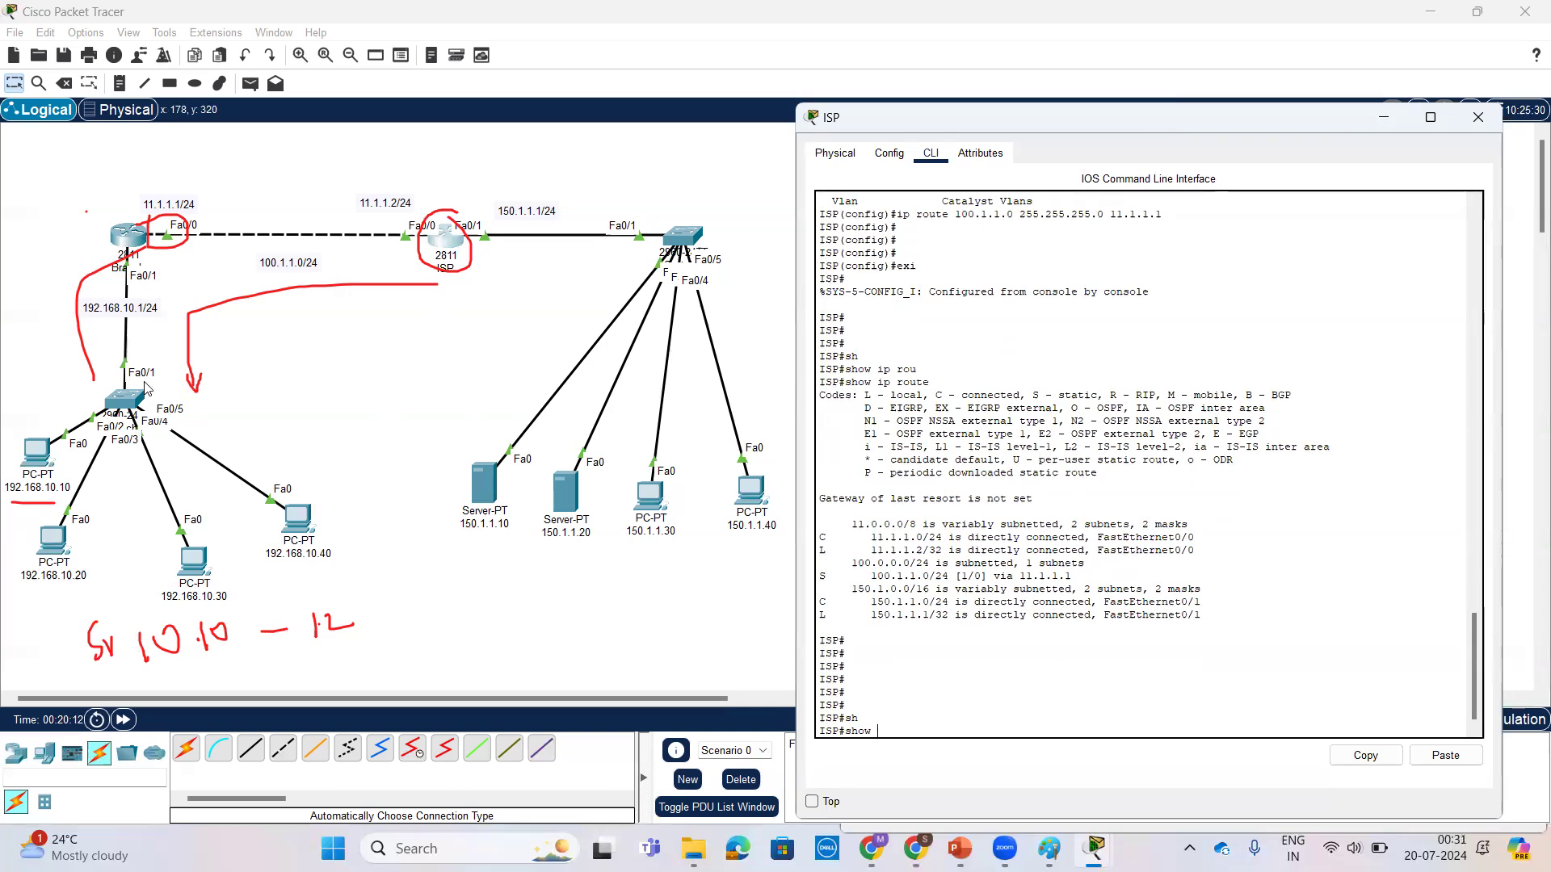
type("ip rou")
key("Tab")
key("Return")
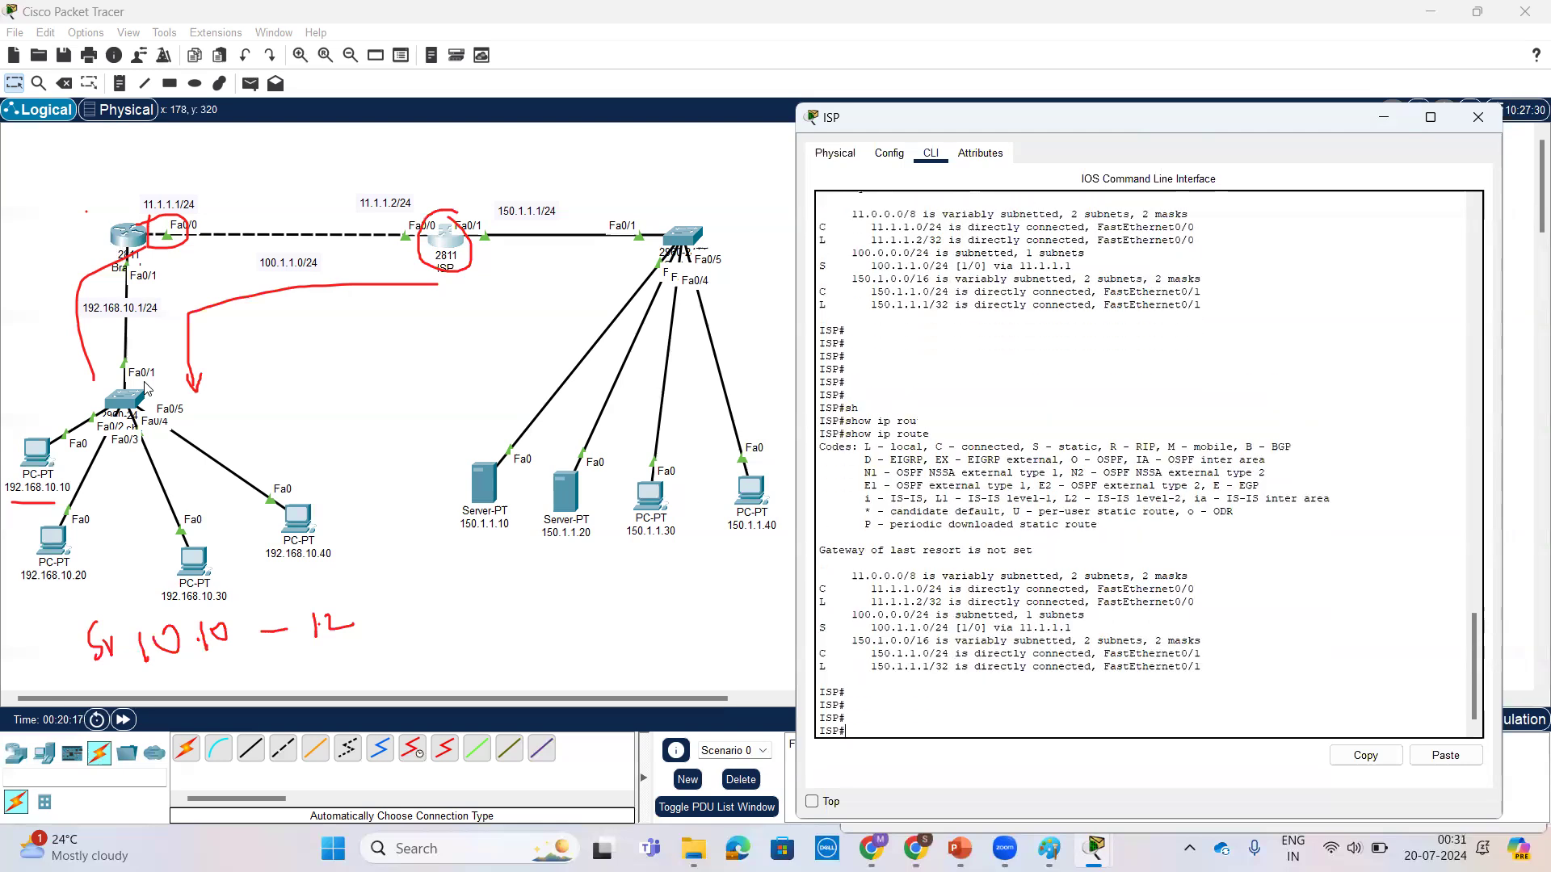
left_click_drag(1221, 652, 820, 562)
left_click(878, 507)
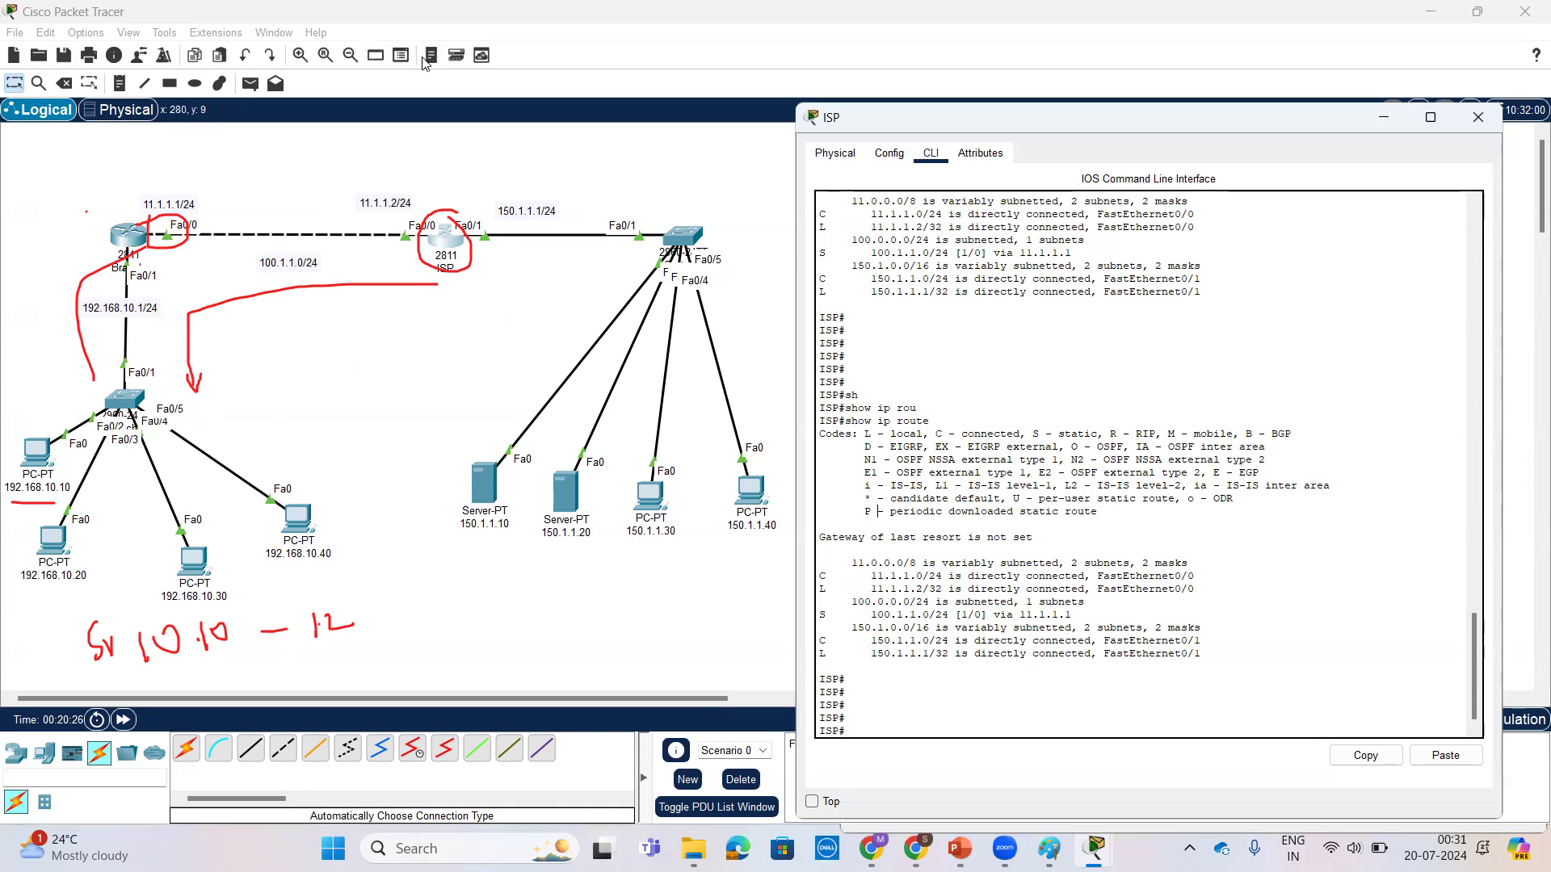
Step: Bring up the Branch router's command line at a fresh privileged prompt
left_click(469, 80)
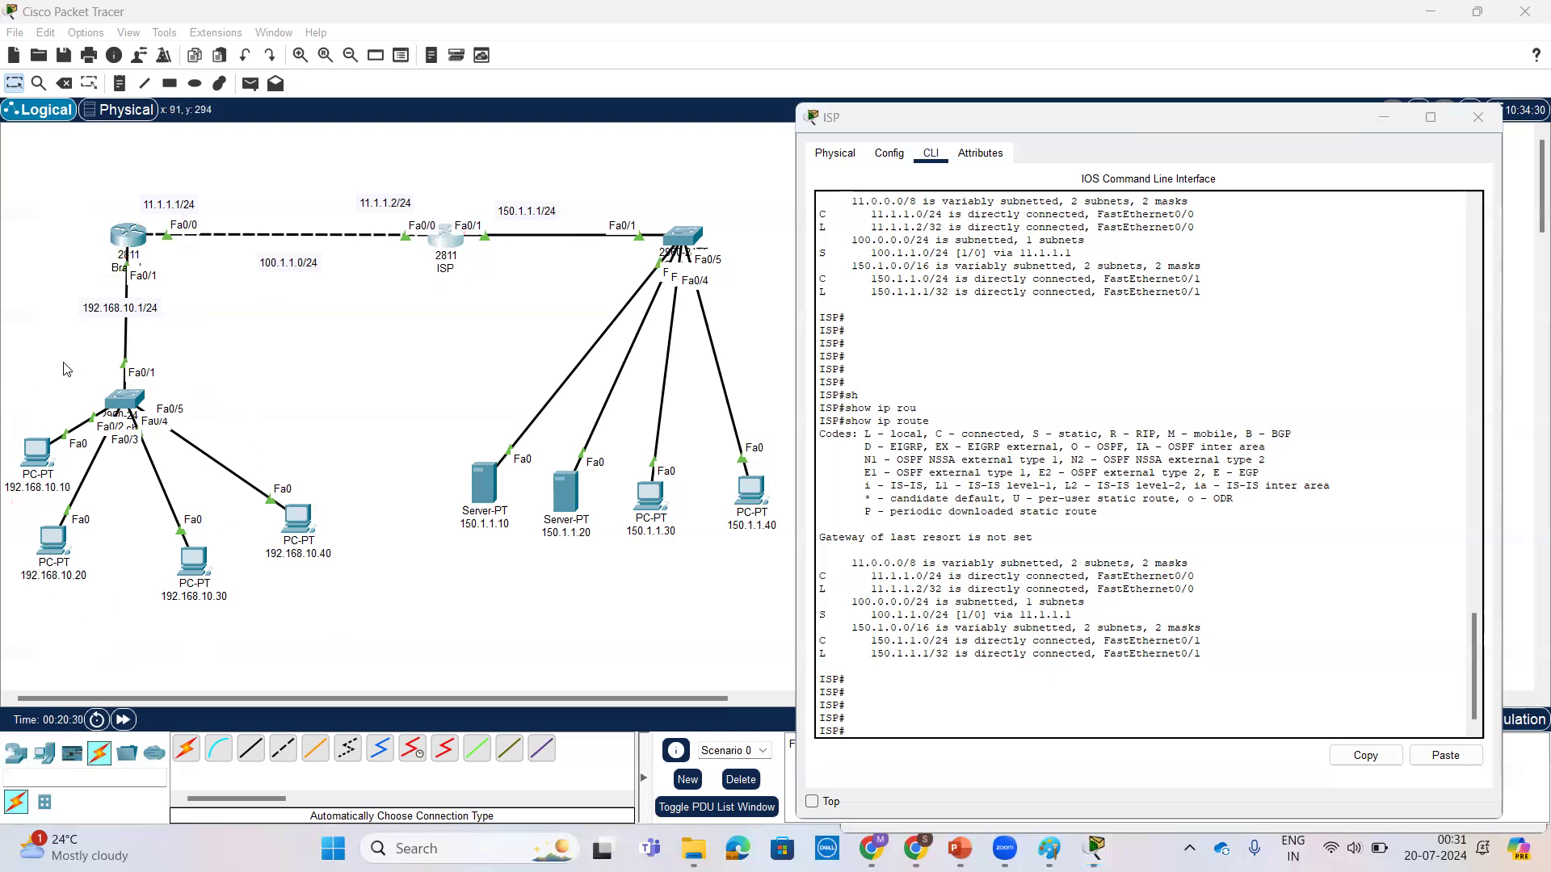
left_click(129, 242)
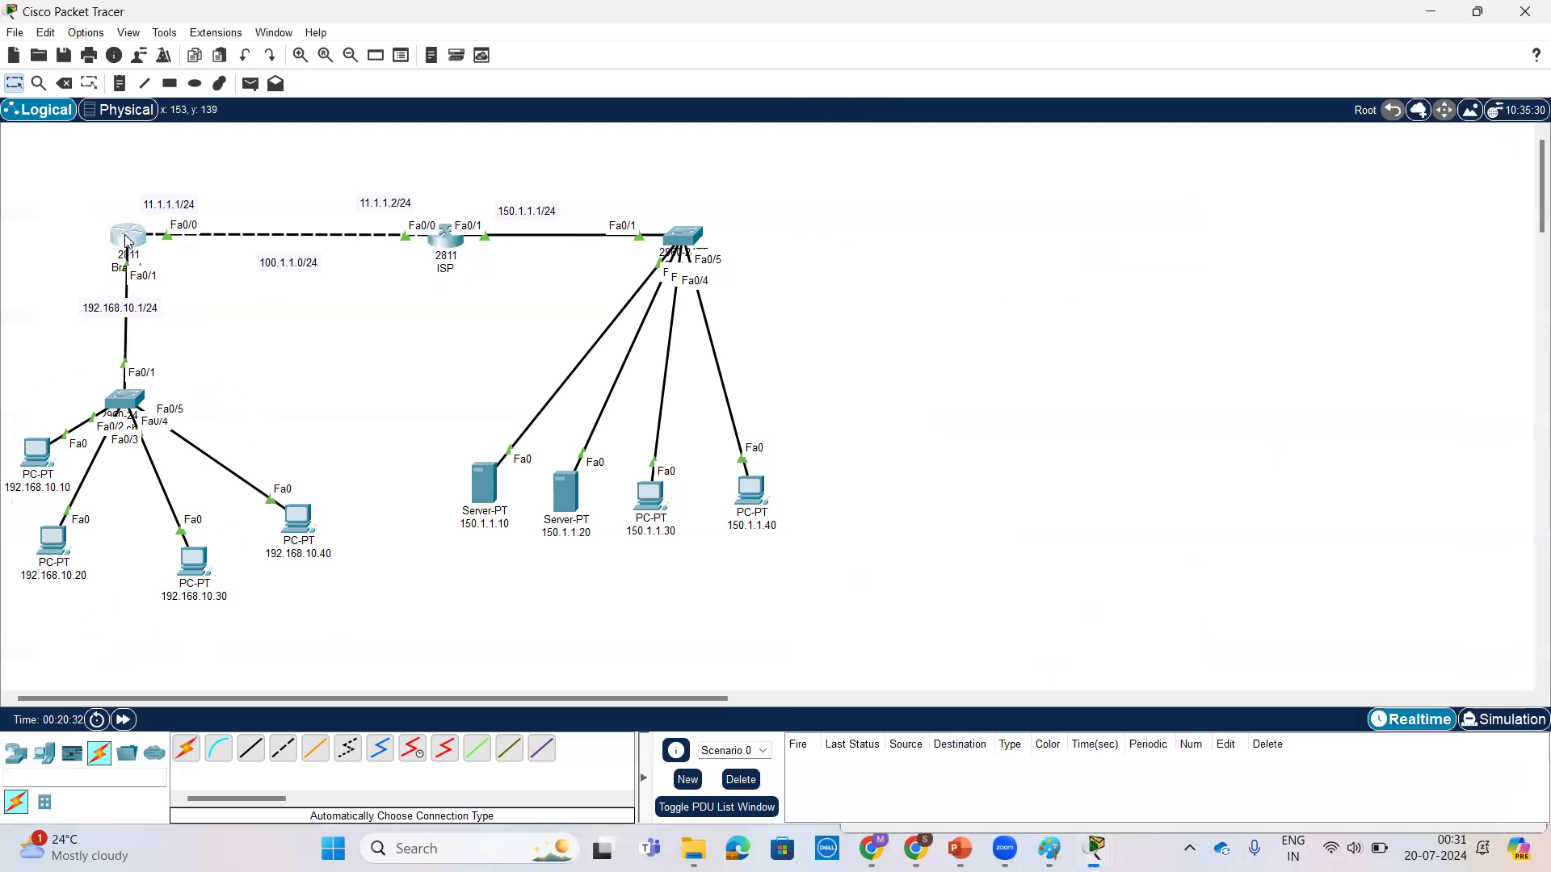
left_click(1086, 683)
key("Return")
key("Return")
key("Return")
key("Return")
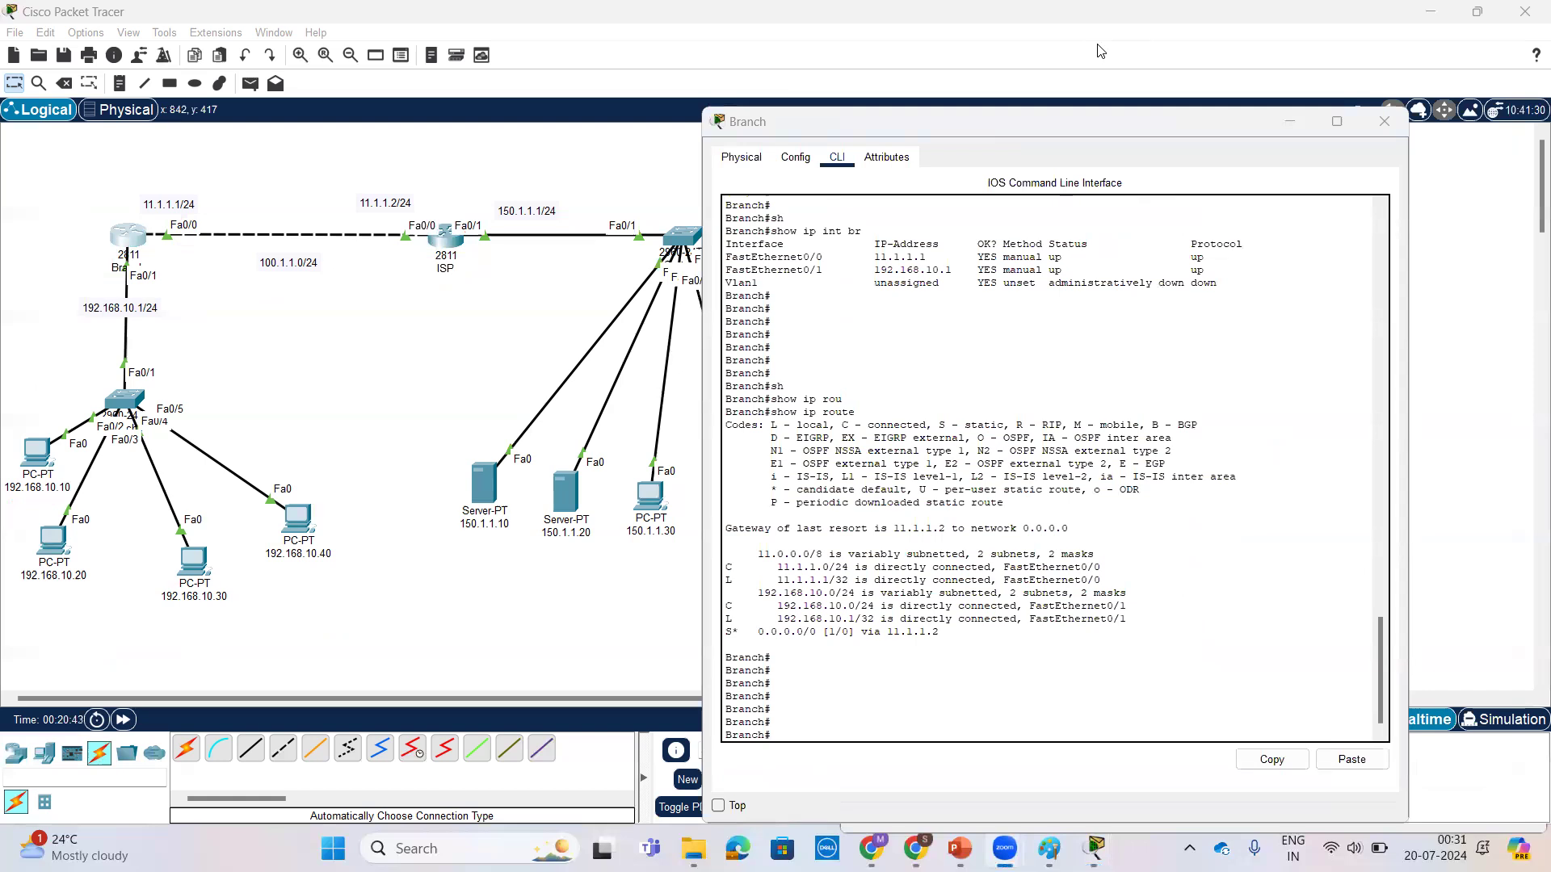
left_click(126, 235)
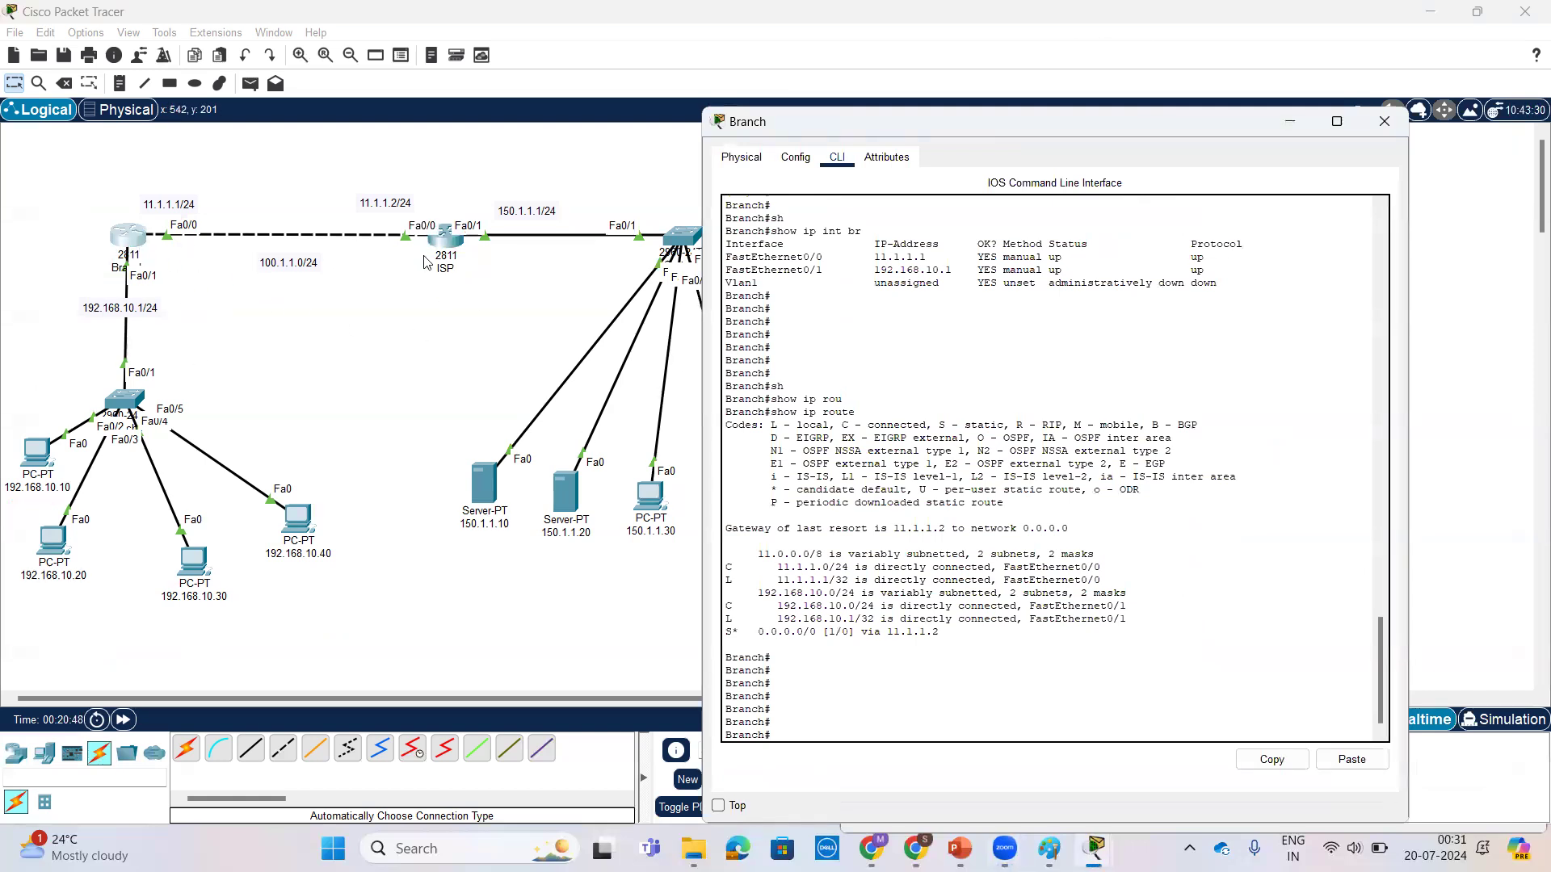
left_click(435, 289)
left_click(445, 239)
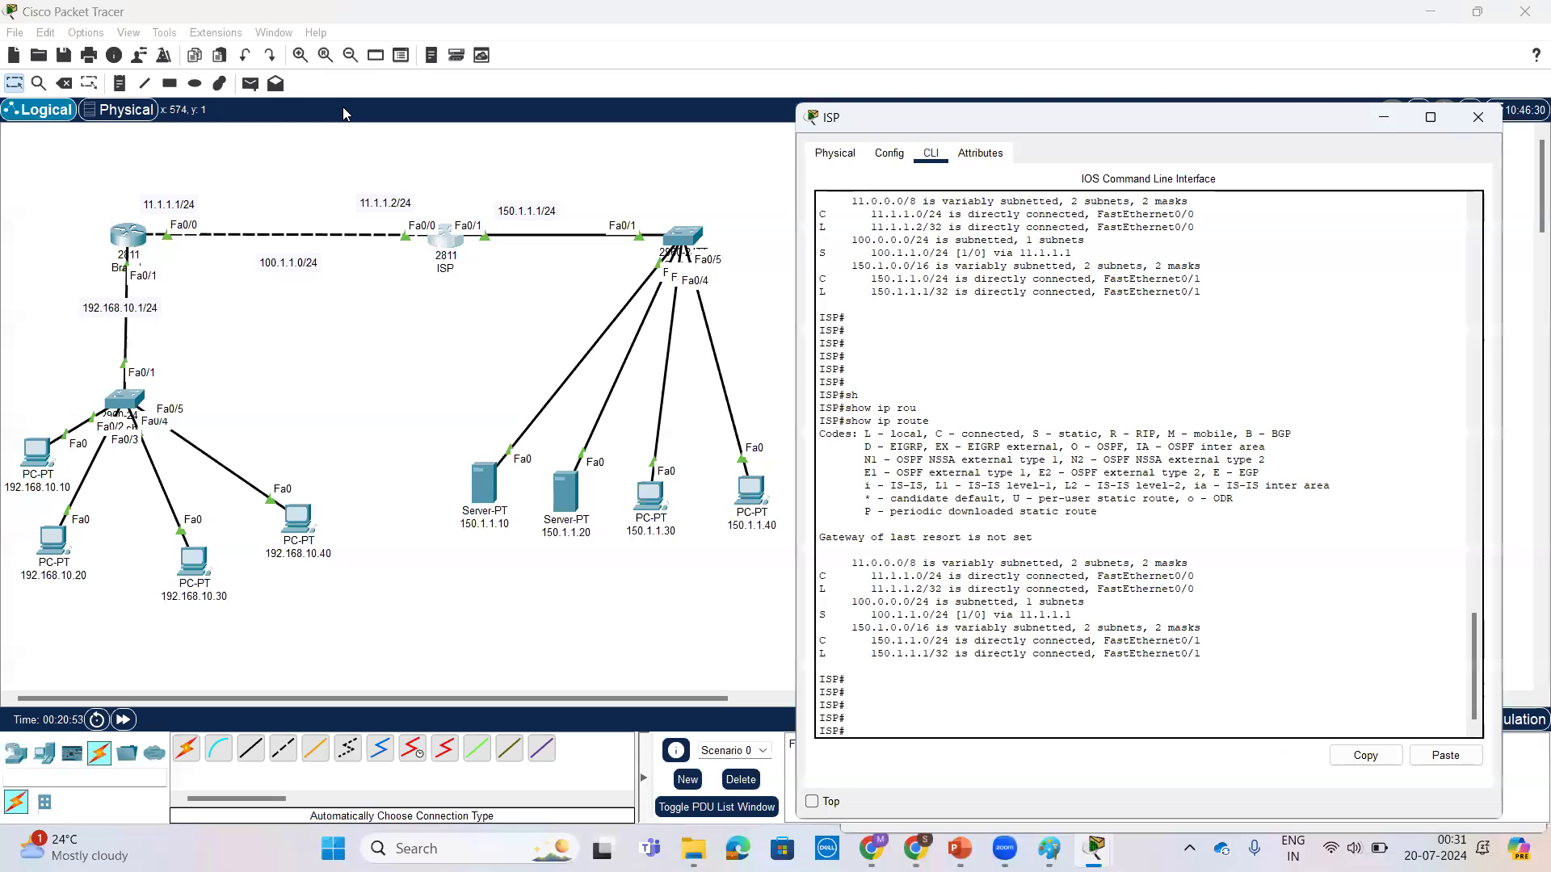
left_click(405, 296)
mouse_move(212, 236)
left_mouse_down()
mouse_move(189, 183)
mouse_move(134, 219)
mouse_move(166, 257)
mouse_move(209, 215)
left_mouse_up()
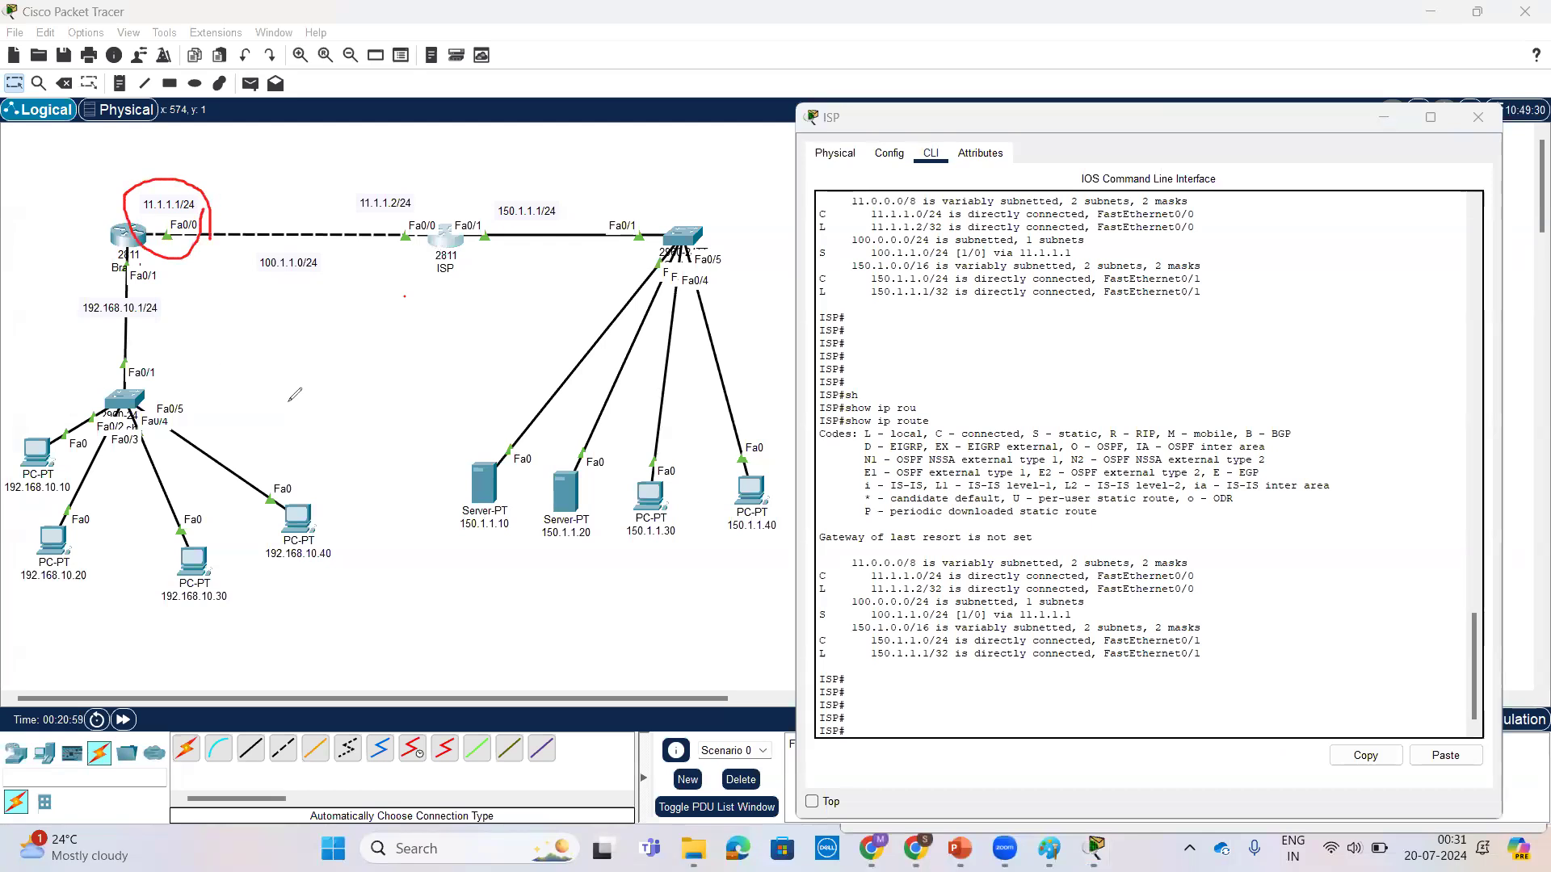
mouse_move(194, 184)
left_mouse_down()
mouse_move(578, 157)
mouse_move(653, 165)
mouse_move(635, 183)
left_mouse_up()
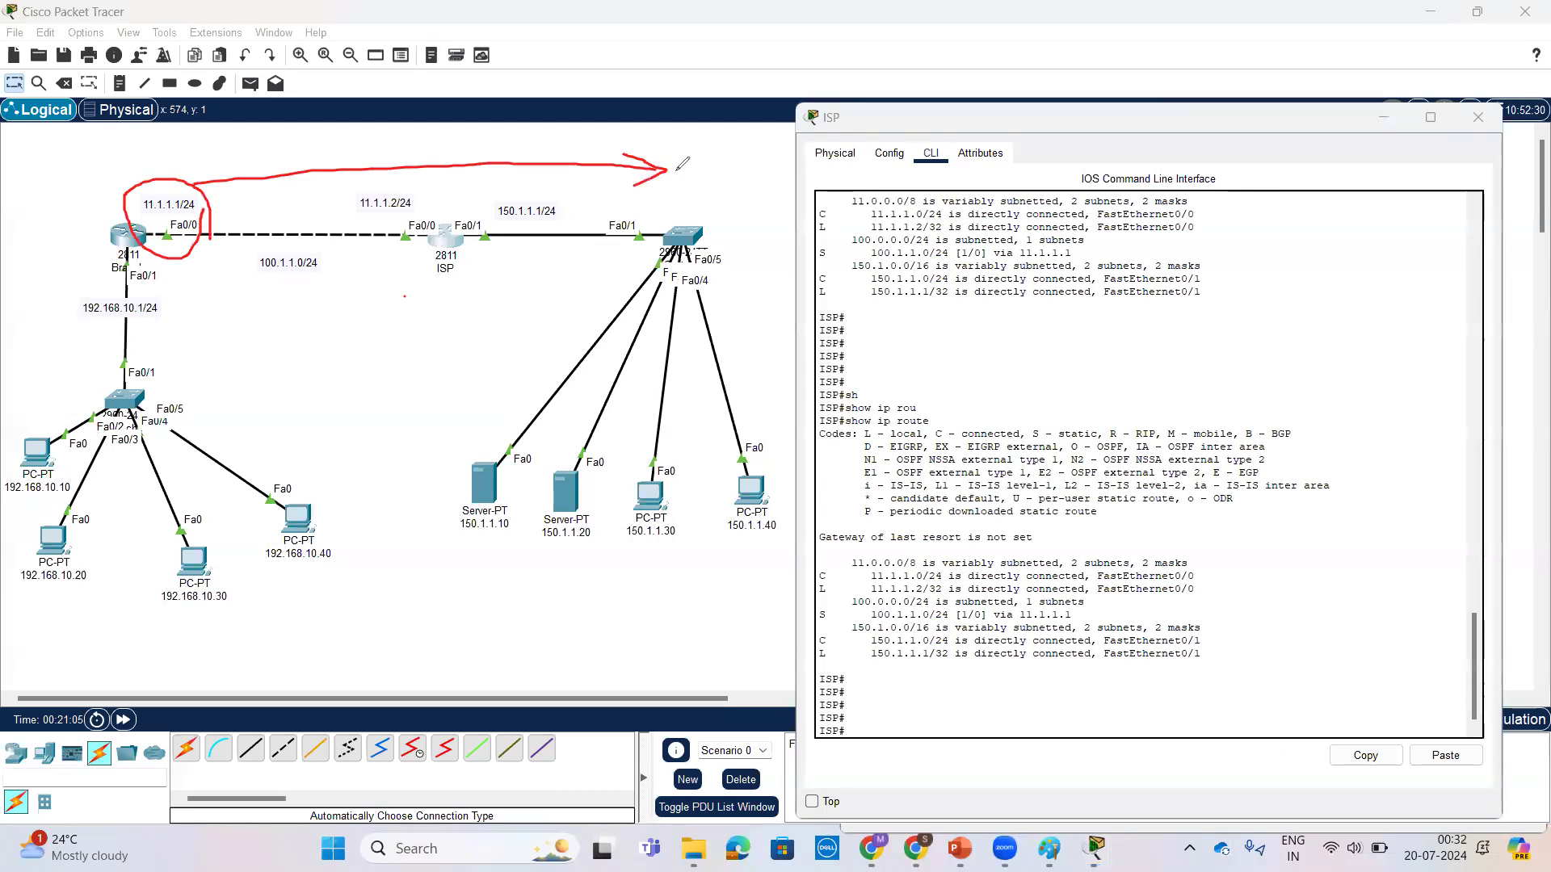
mouse_move(688, 150)
left_mouse_down()
mouse_move(721, 240)
mouse_move(743, 209)
left_mouse_up()
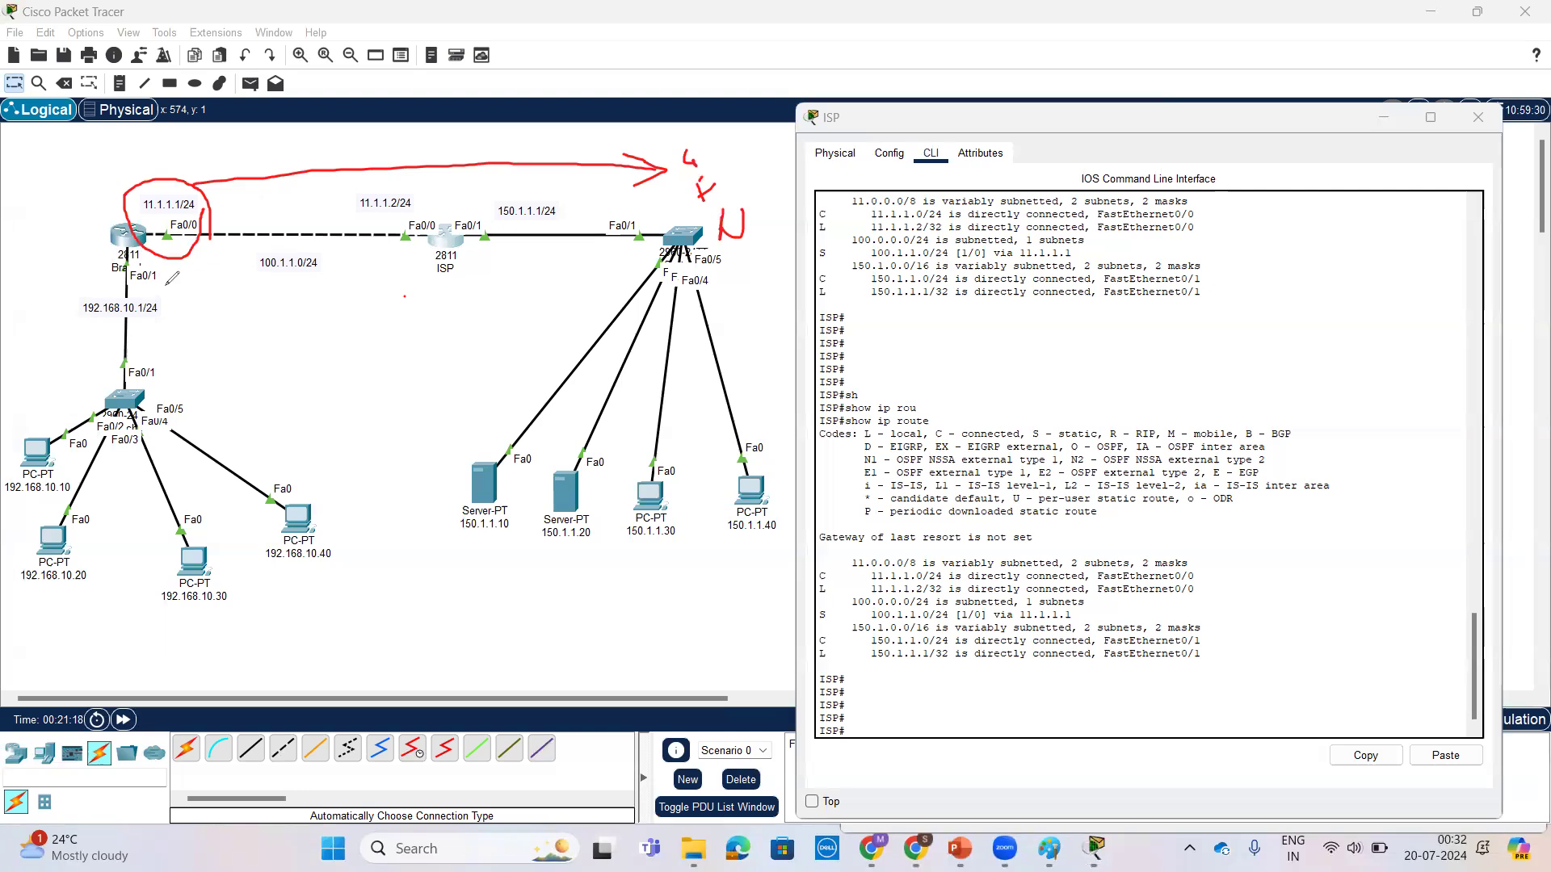
mouse_move(147, 213)
left_mouse_down()
mouse_move(99, 225)
mouse_move(164, 240)
left_mouse_up()
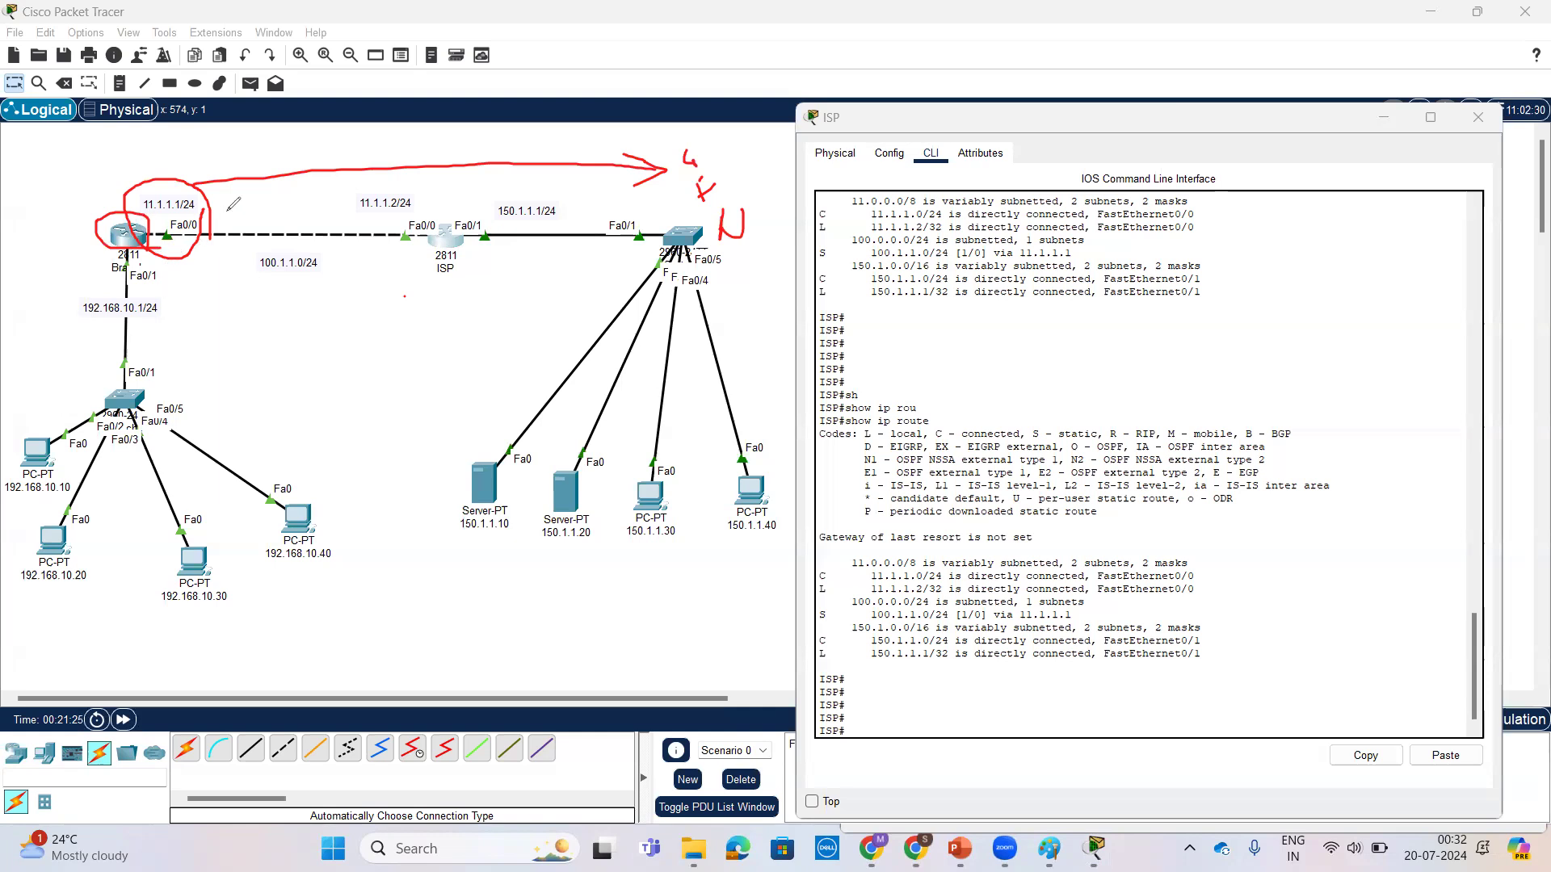
mouse_move(198, 153)
left_mouse_down()
mouse_move(194, 174)
mouse_move(229, 150)
left_mouse_up()
Step: Examine the default route entry in the Branch router's routing table, and review the ISP router's route output for comparison
left_click(133, 236)
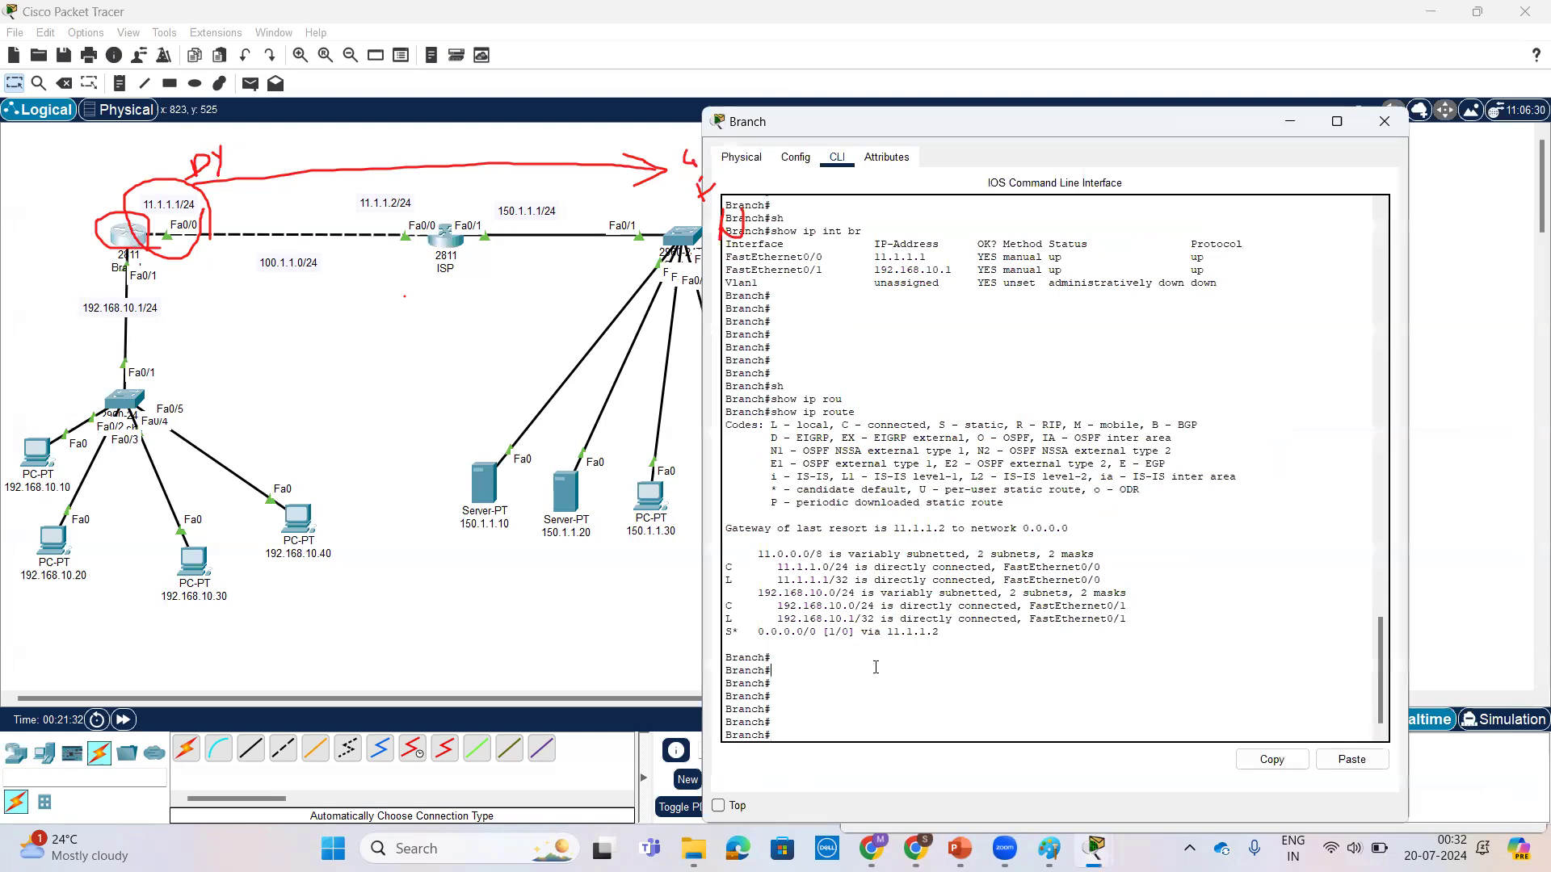
key("Return")
key("Return")
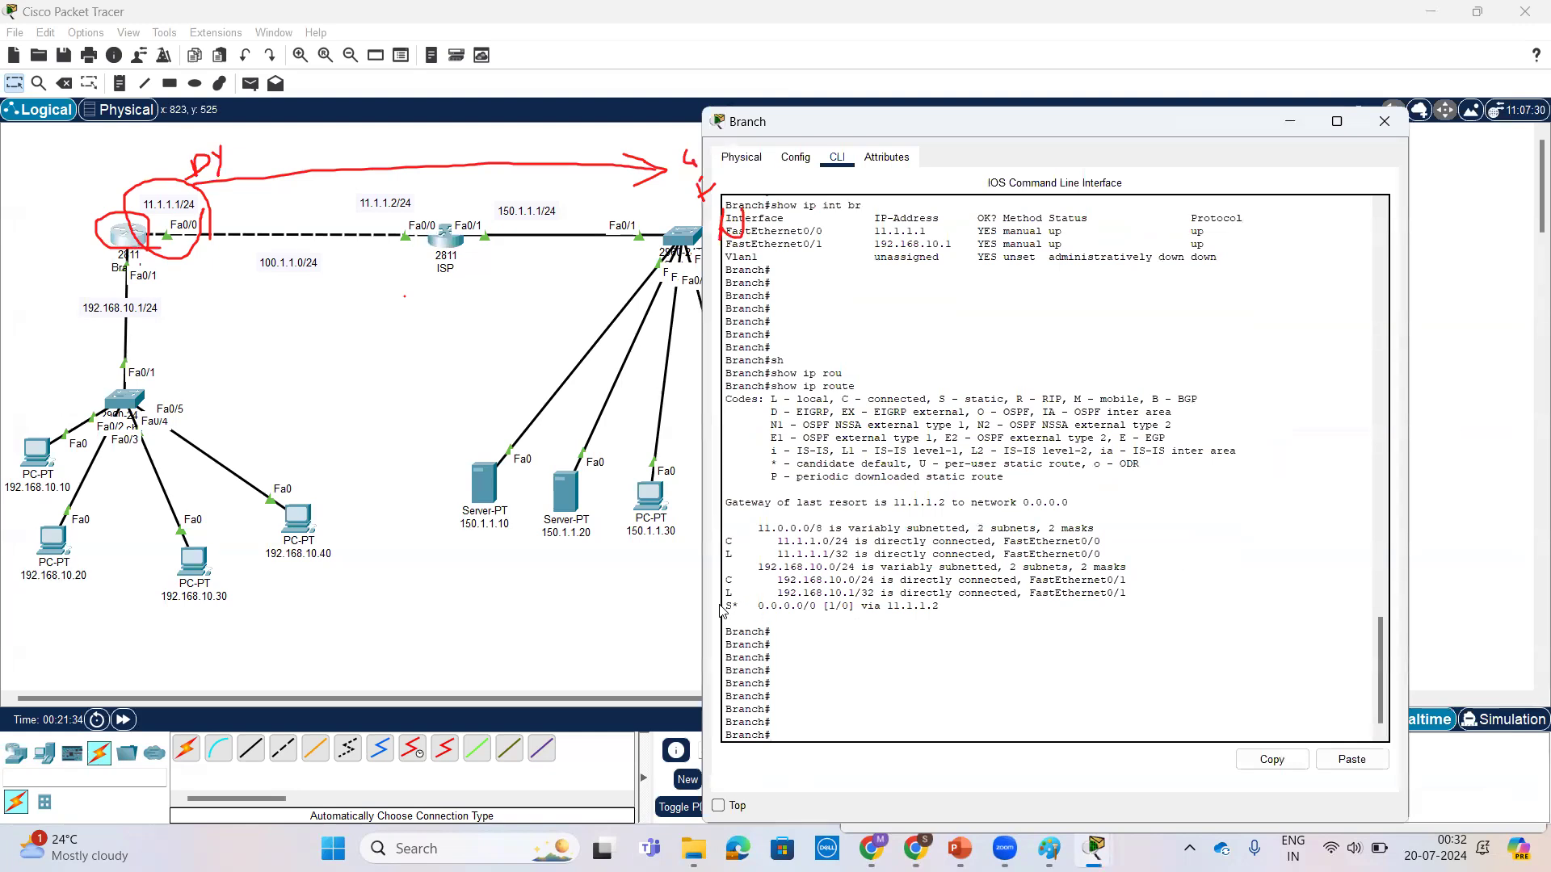
left_click_drag(726, 606, 942, 607)
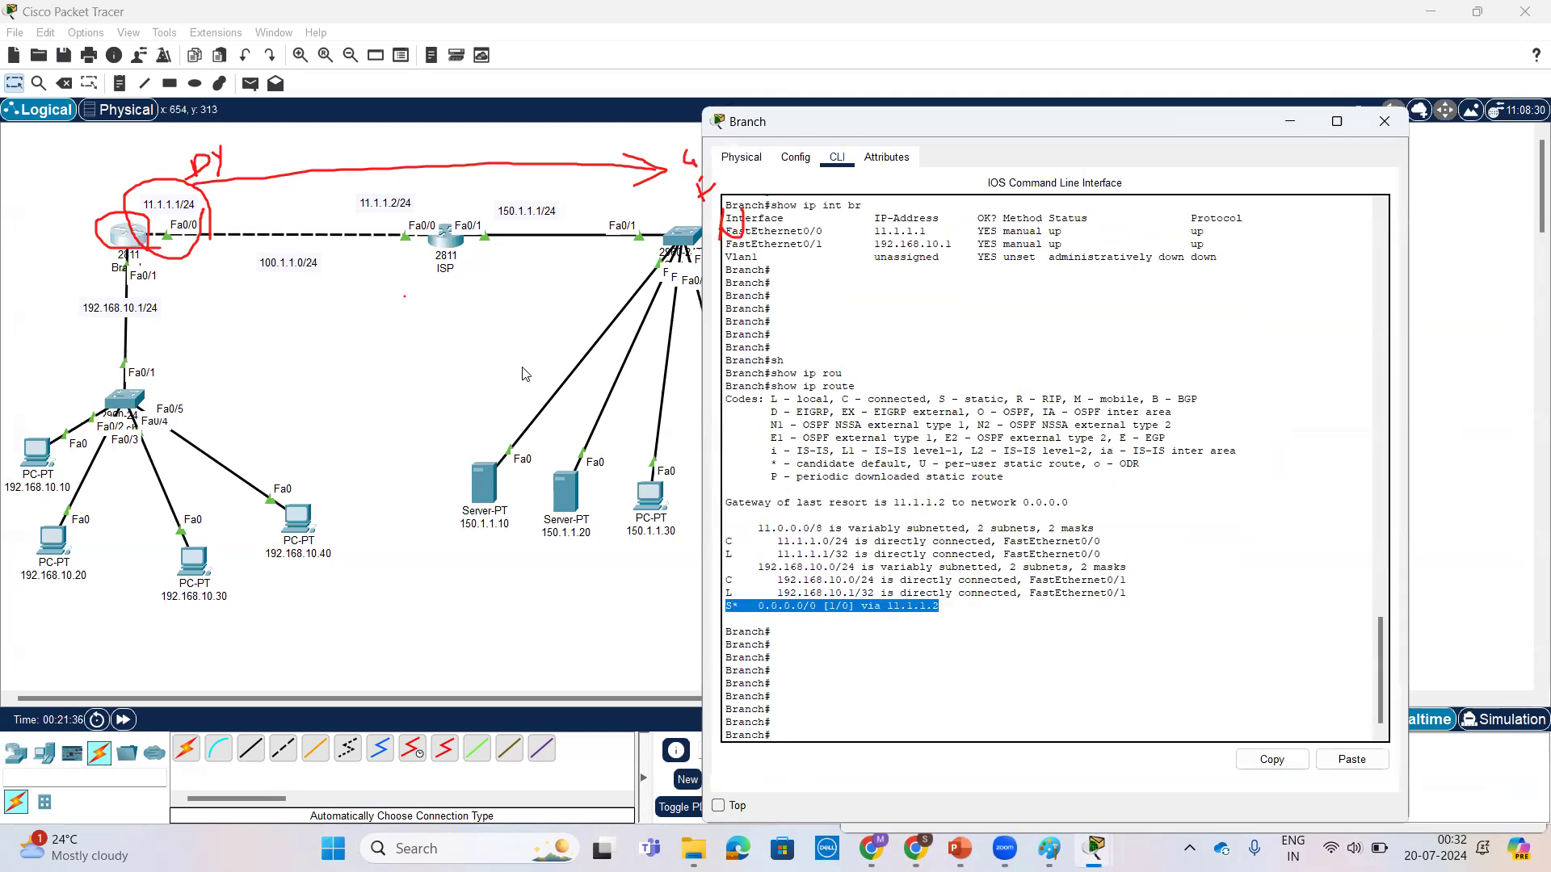
left_click(481, 281)
left_click(450, 238)
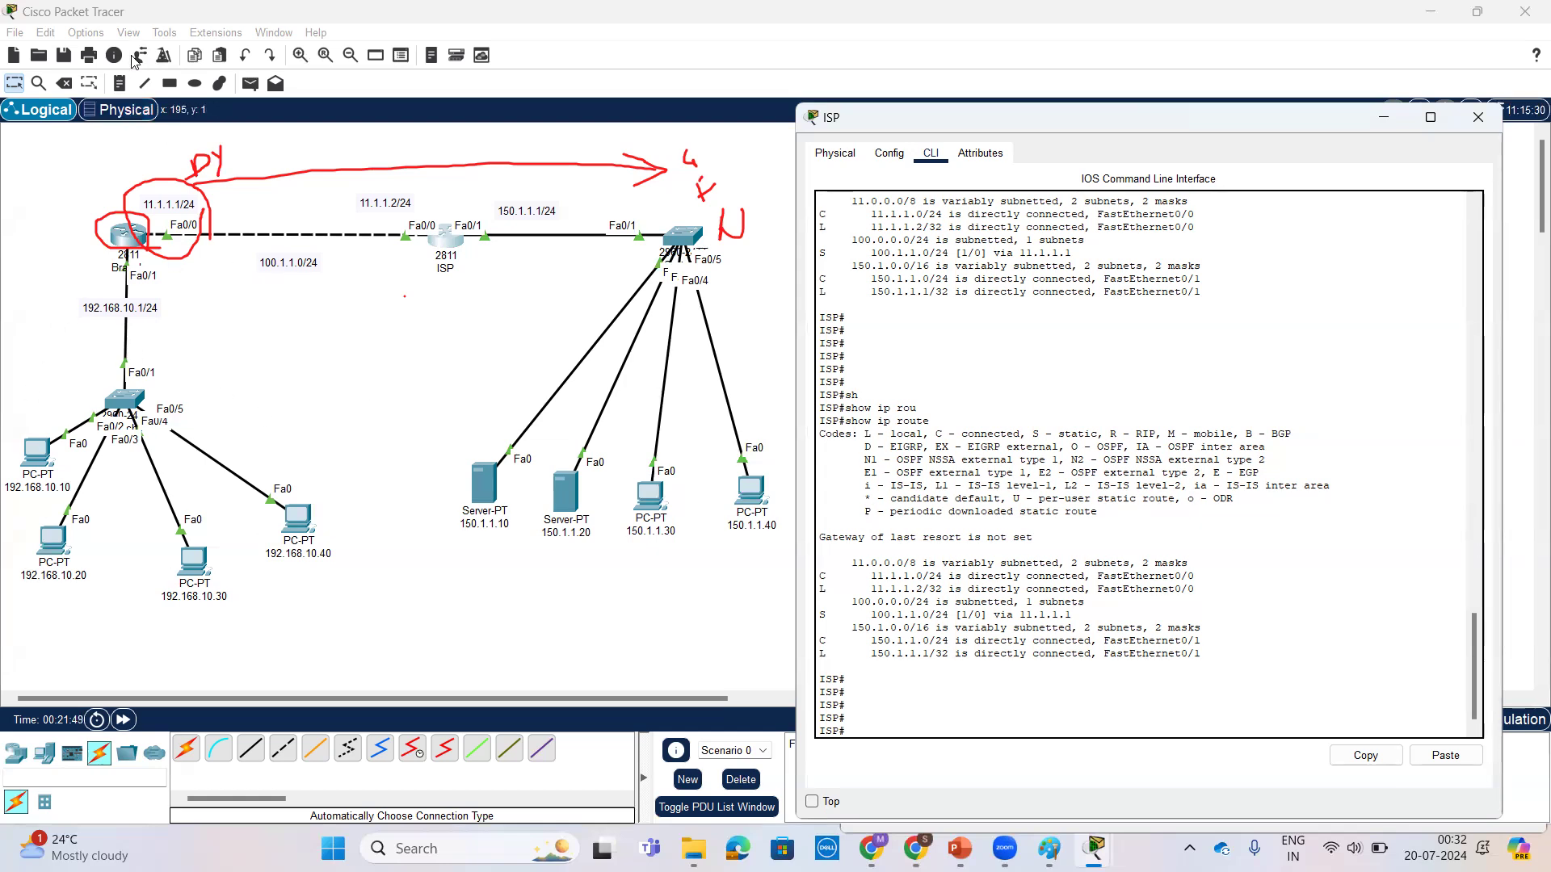
left_click(239, 358)
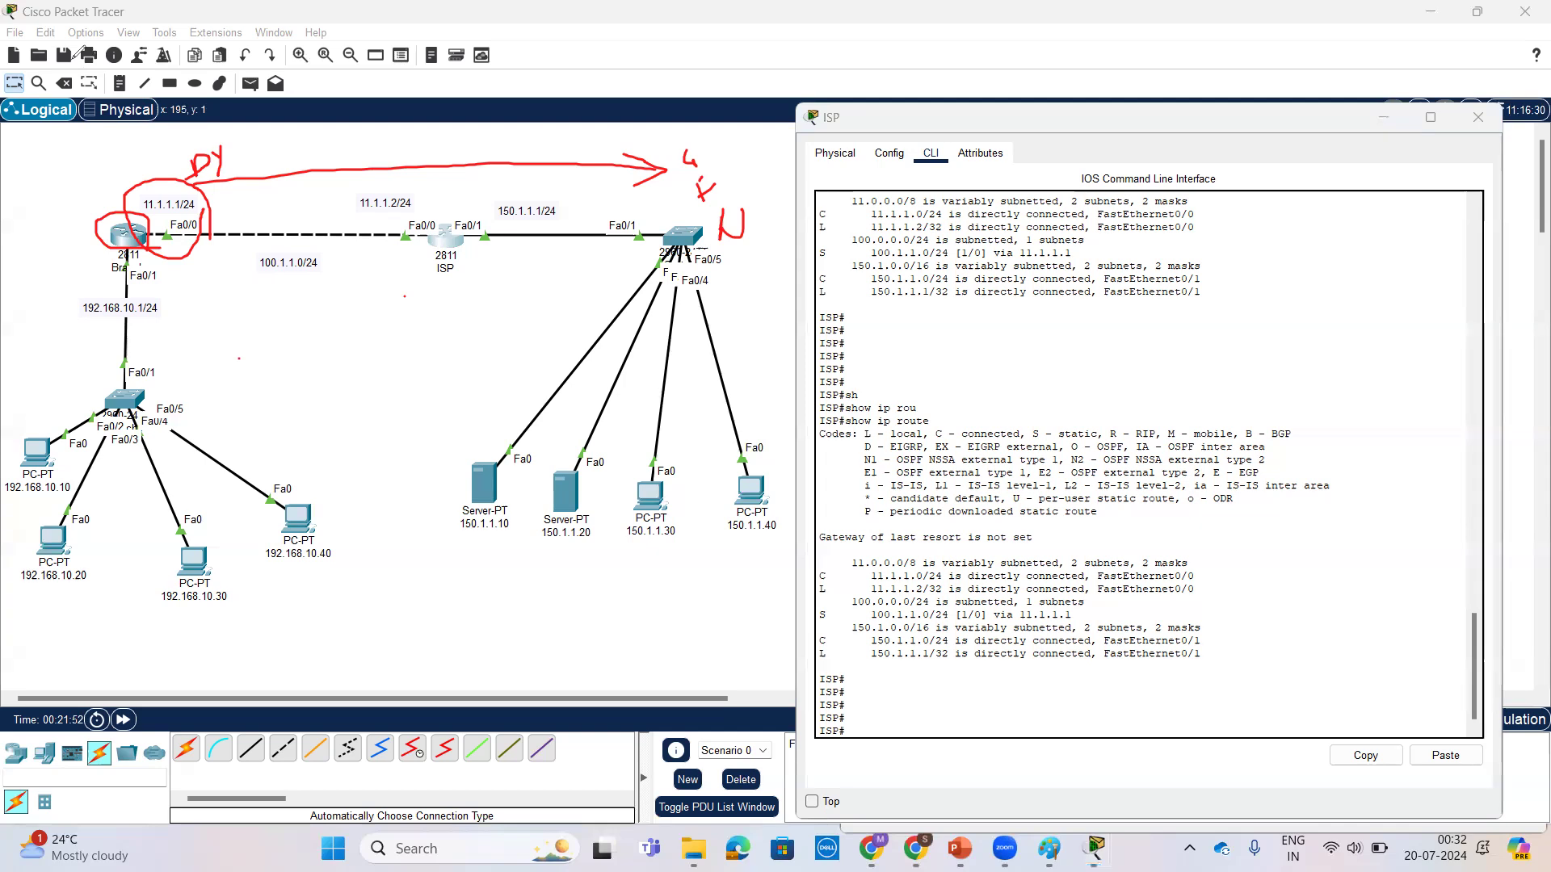
left_click(232, 324)
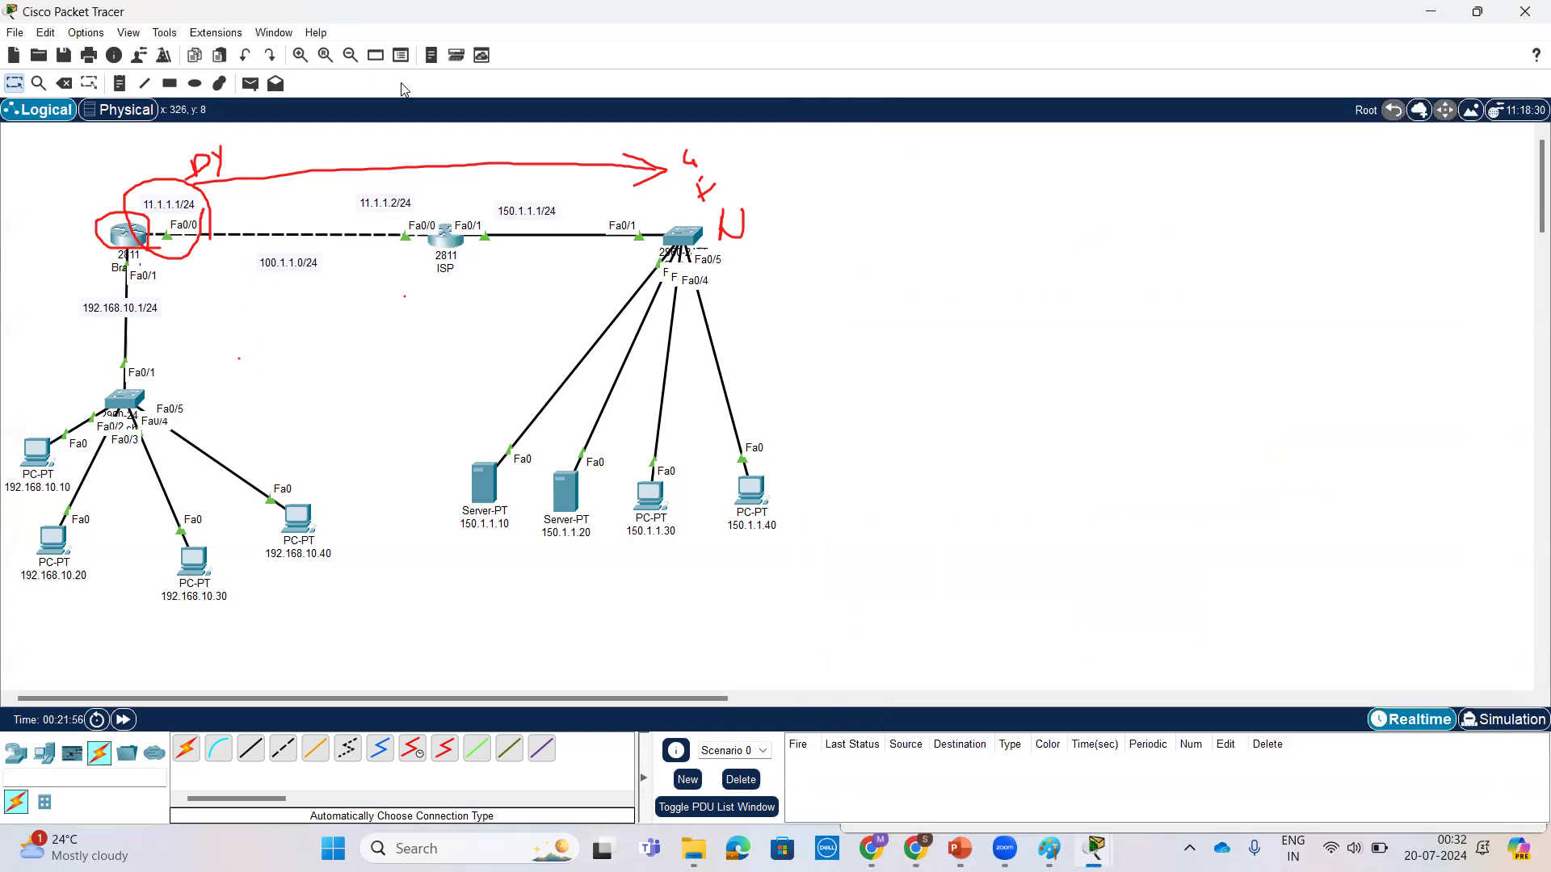
Step: Place a text note reading "0.0.0.0 ---255.255.255.255" in the empty workspace beside the topology, and return to the selection tool
left_click(119, 83)
left_click(892, 323)
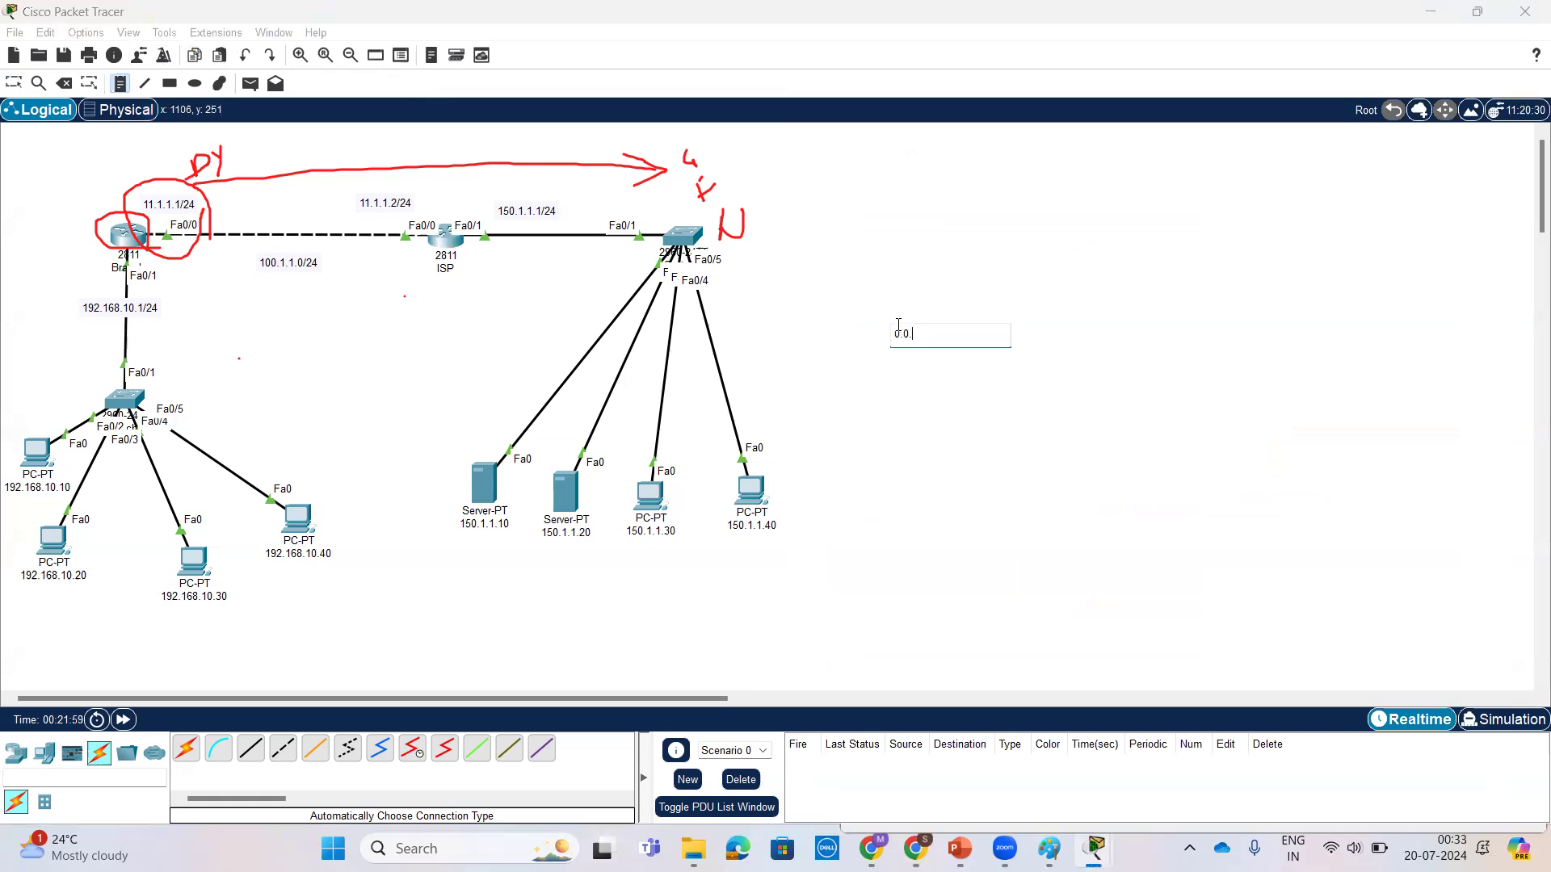
type("0.0.0.0 ---255.255.255.2")
left_click(963, 263)
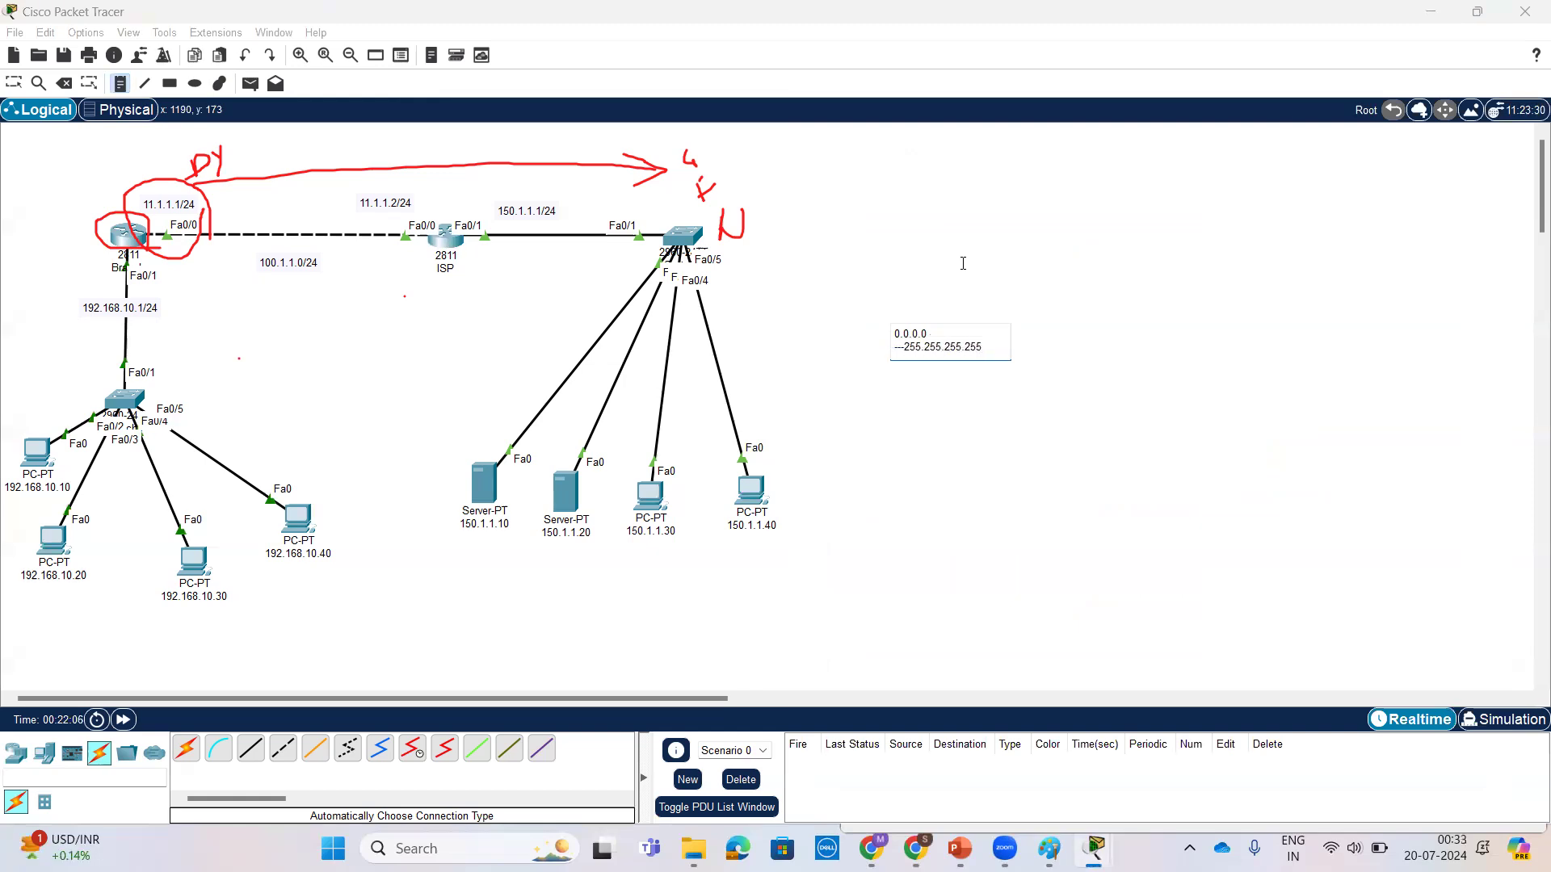
left_click(948, 322)
left_click(895, 335)
left_click(1079, 297)
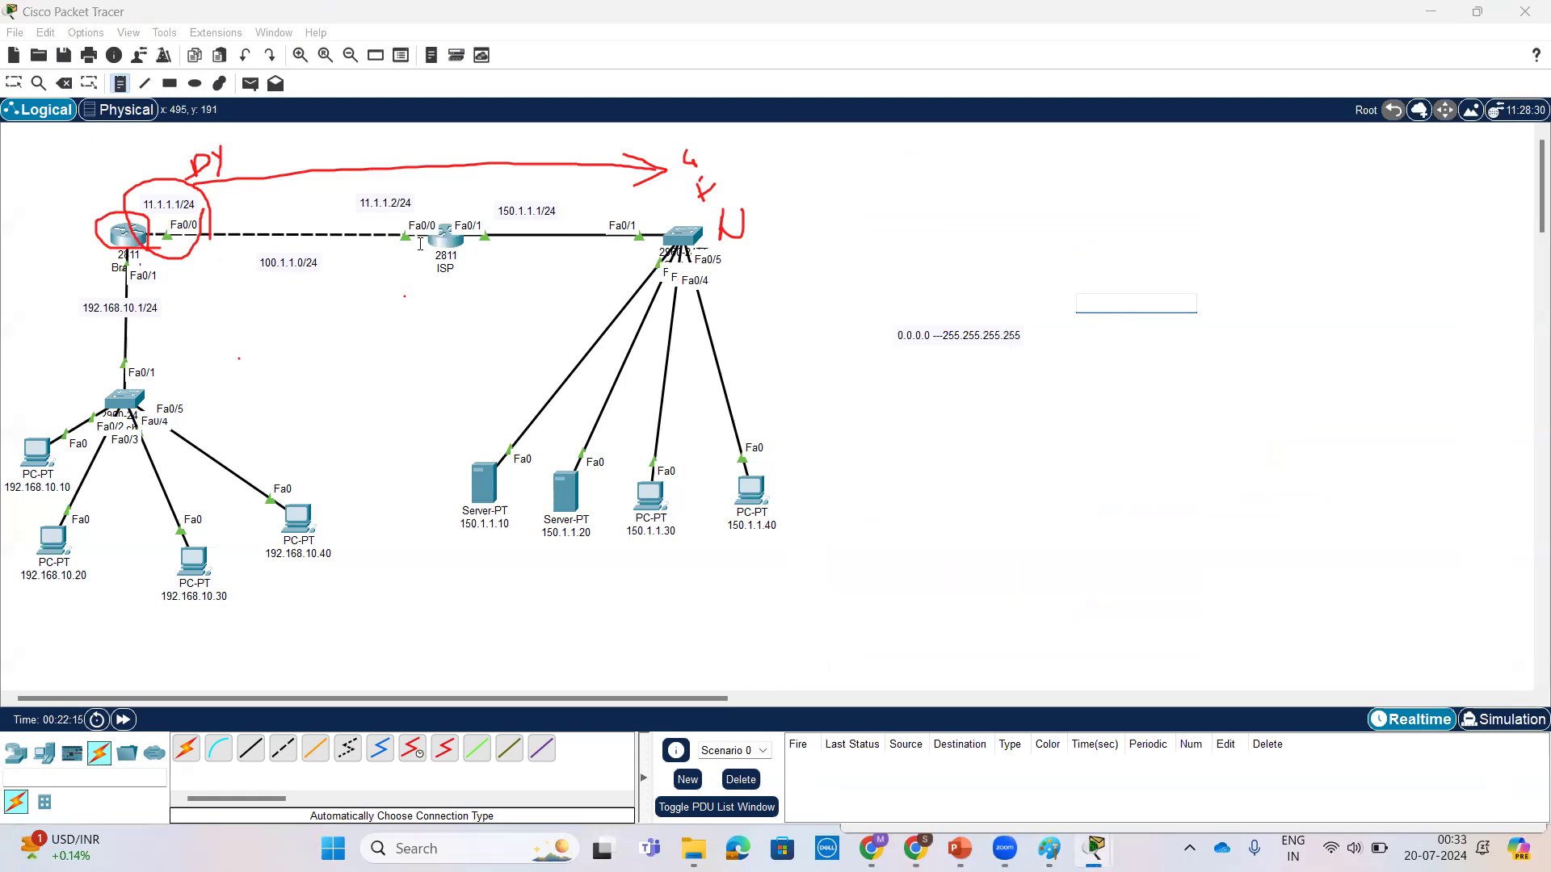
key("Escape")
left_click(10, 87)
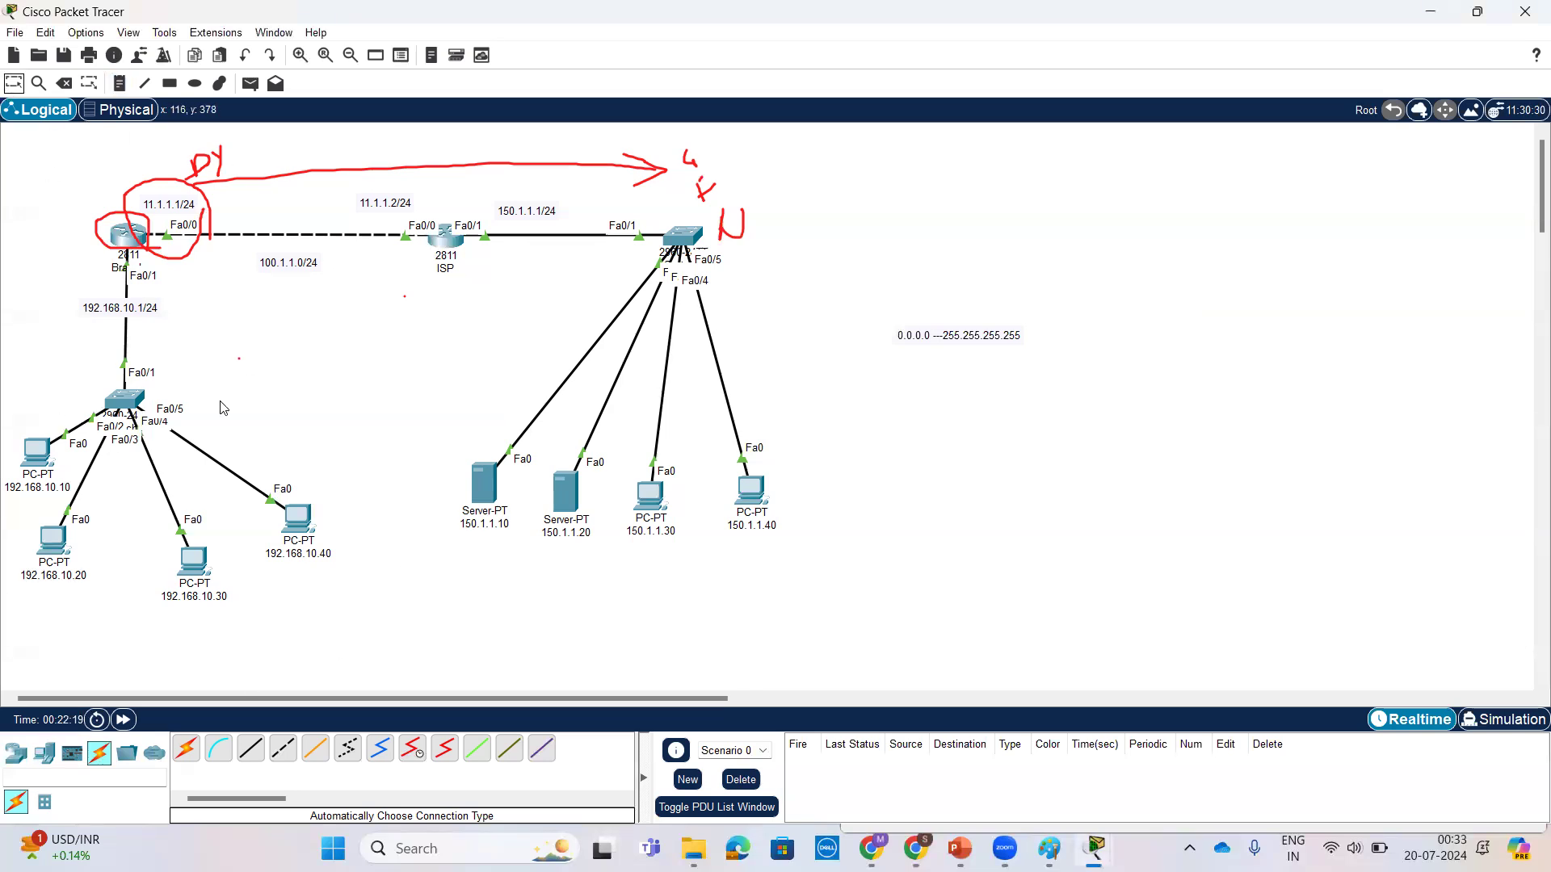
Step: Open the ISP router's command line and enter global configuration mode with conf t
left_click(440, 242)
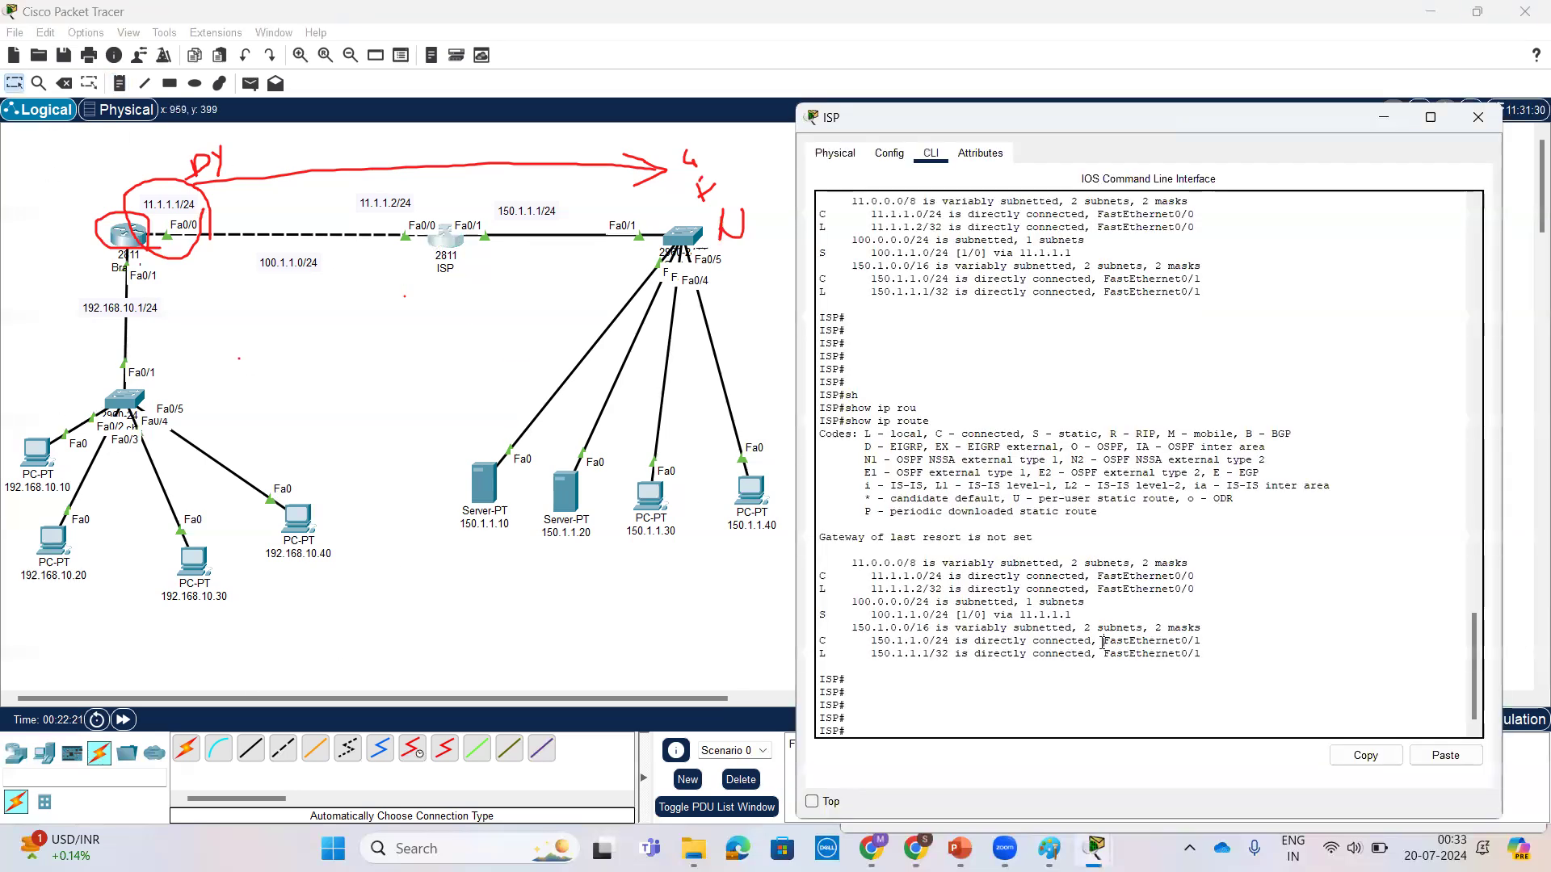
key("Return")
key("Return")
key("Return")
key("Return")
type("ip")
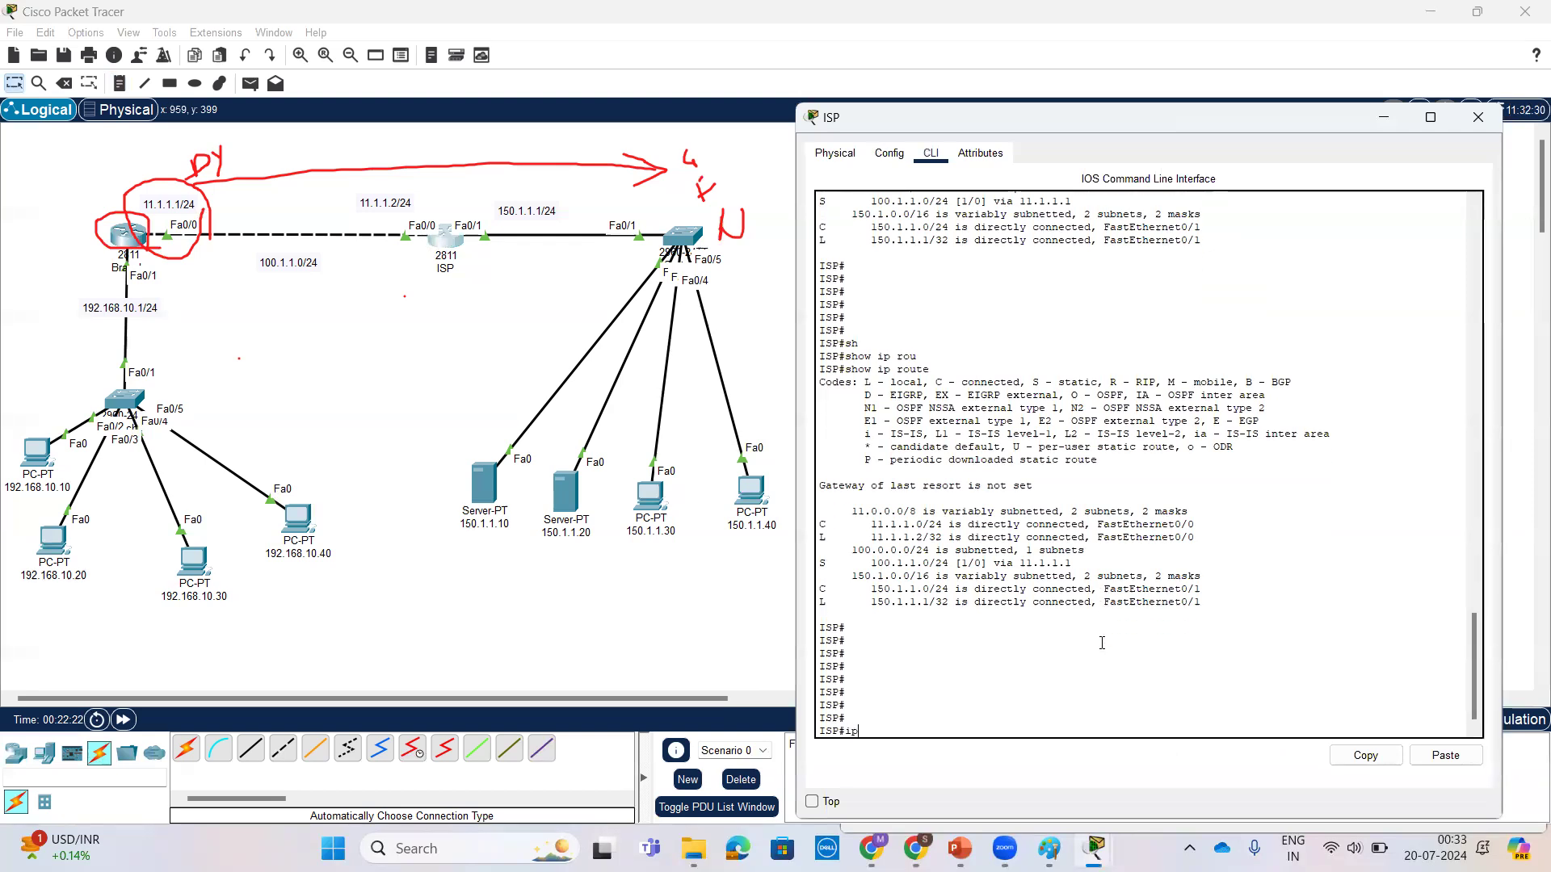
type("conf t")
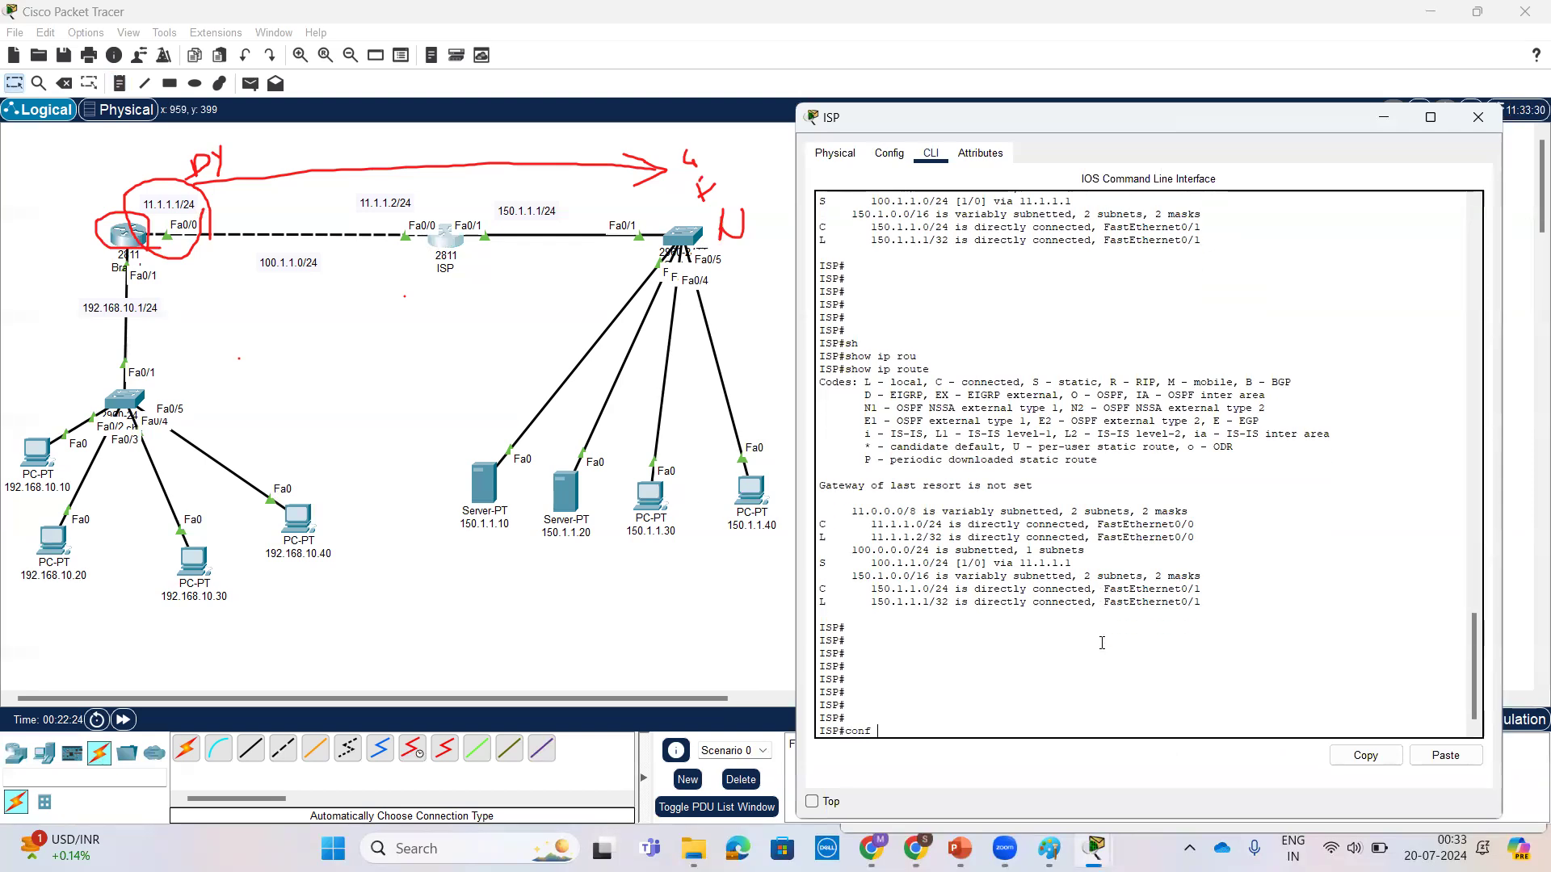
key("Return")
key("Return")
key("Return")
Step: Enter a default static route on the ISP router using ip route with network 0.0.0.0 and mask 0.0.0.0
type("ip rou")
key("Tab")
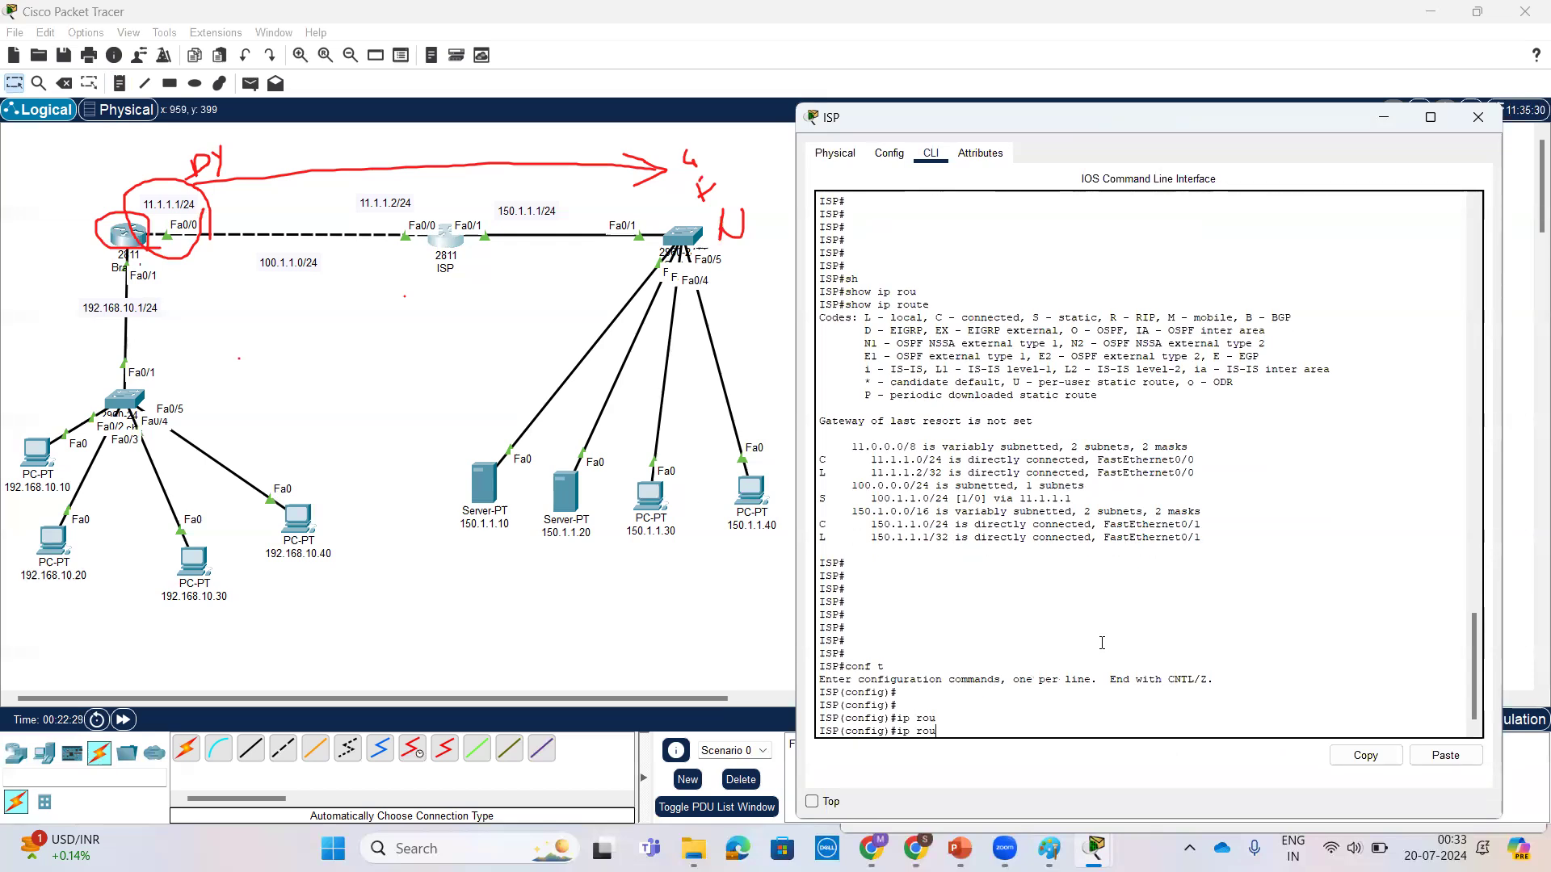
type("0.0.0.0 0.0.0.0 11.1.1.1")
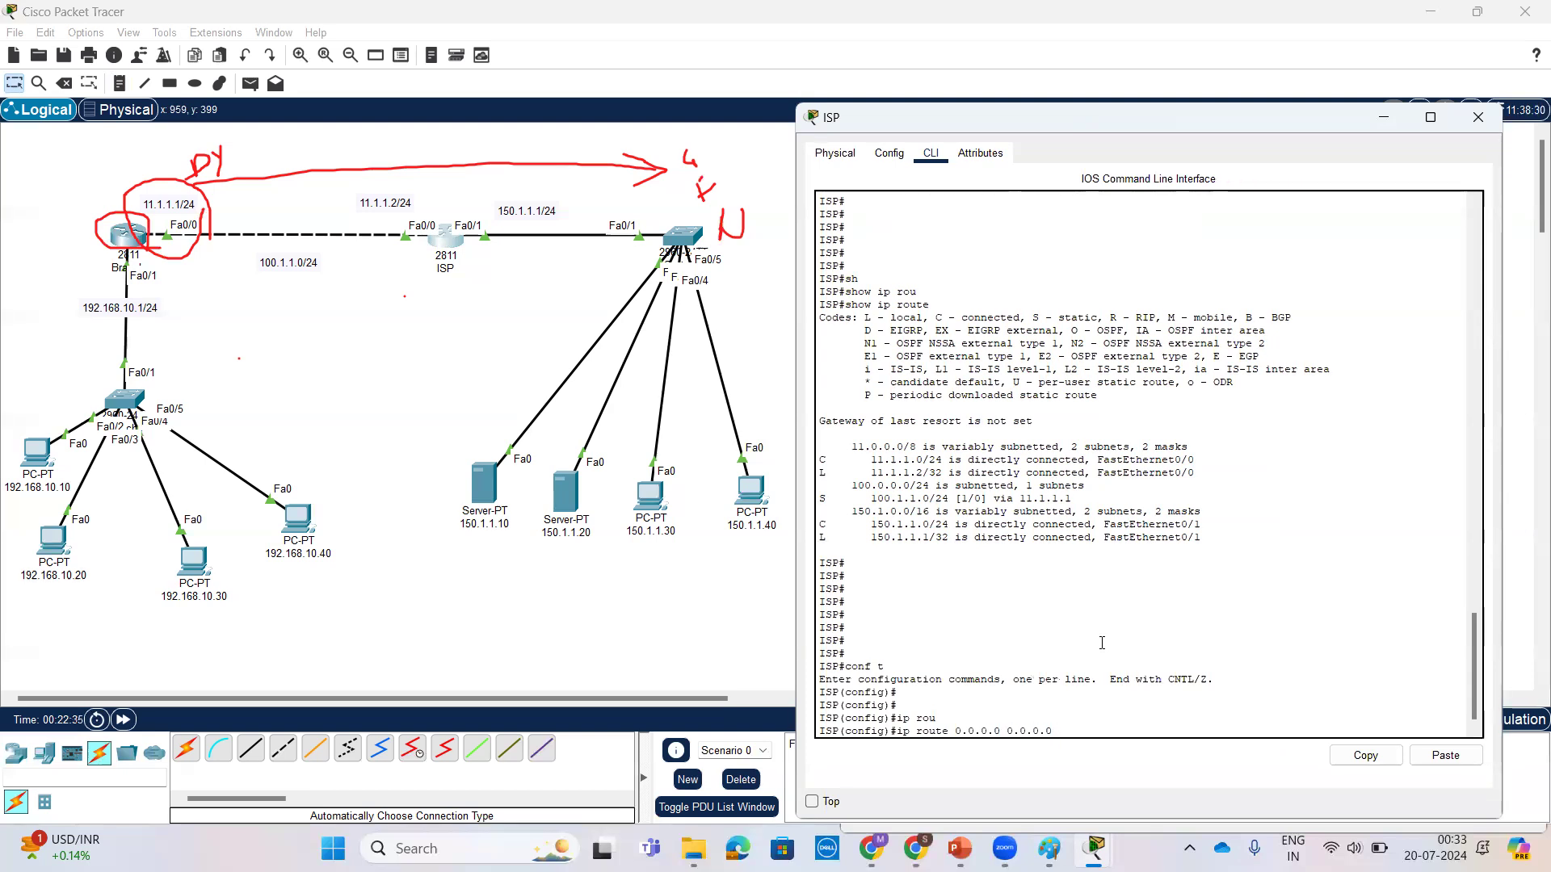
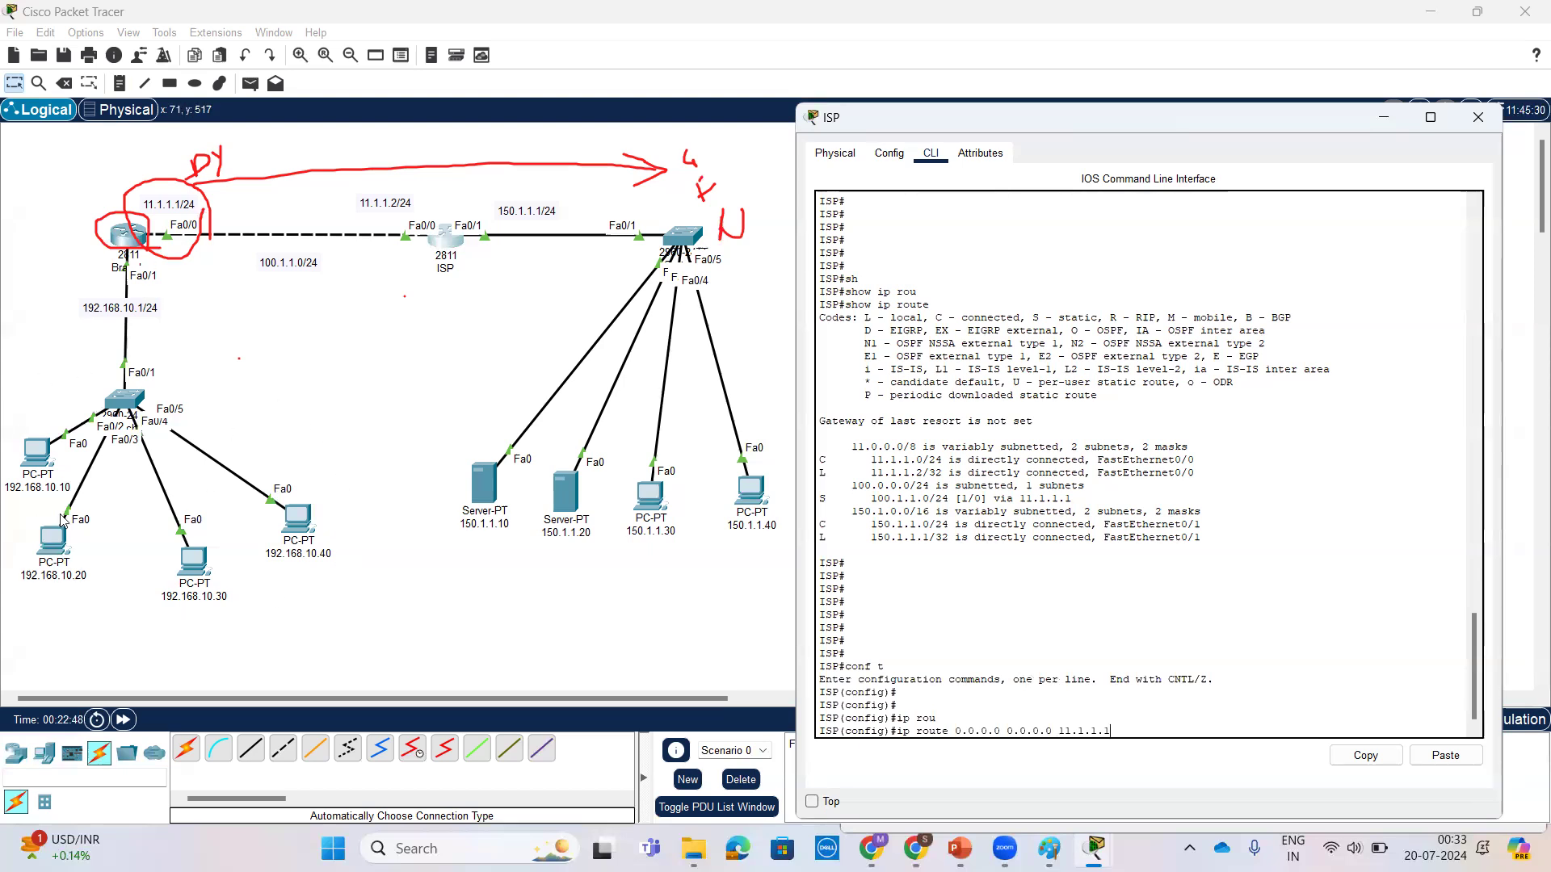
left_click(120, 64)
mouse_move(120, 549)
left_mouse_down()
mouse_move(6, 604)
mouse_move(107, 514)
left_mouse_up()
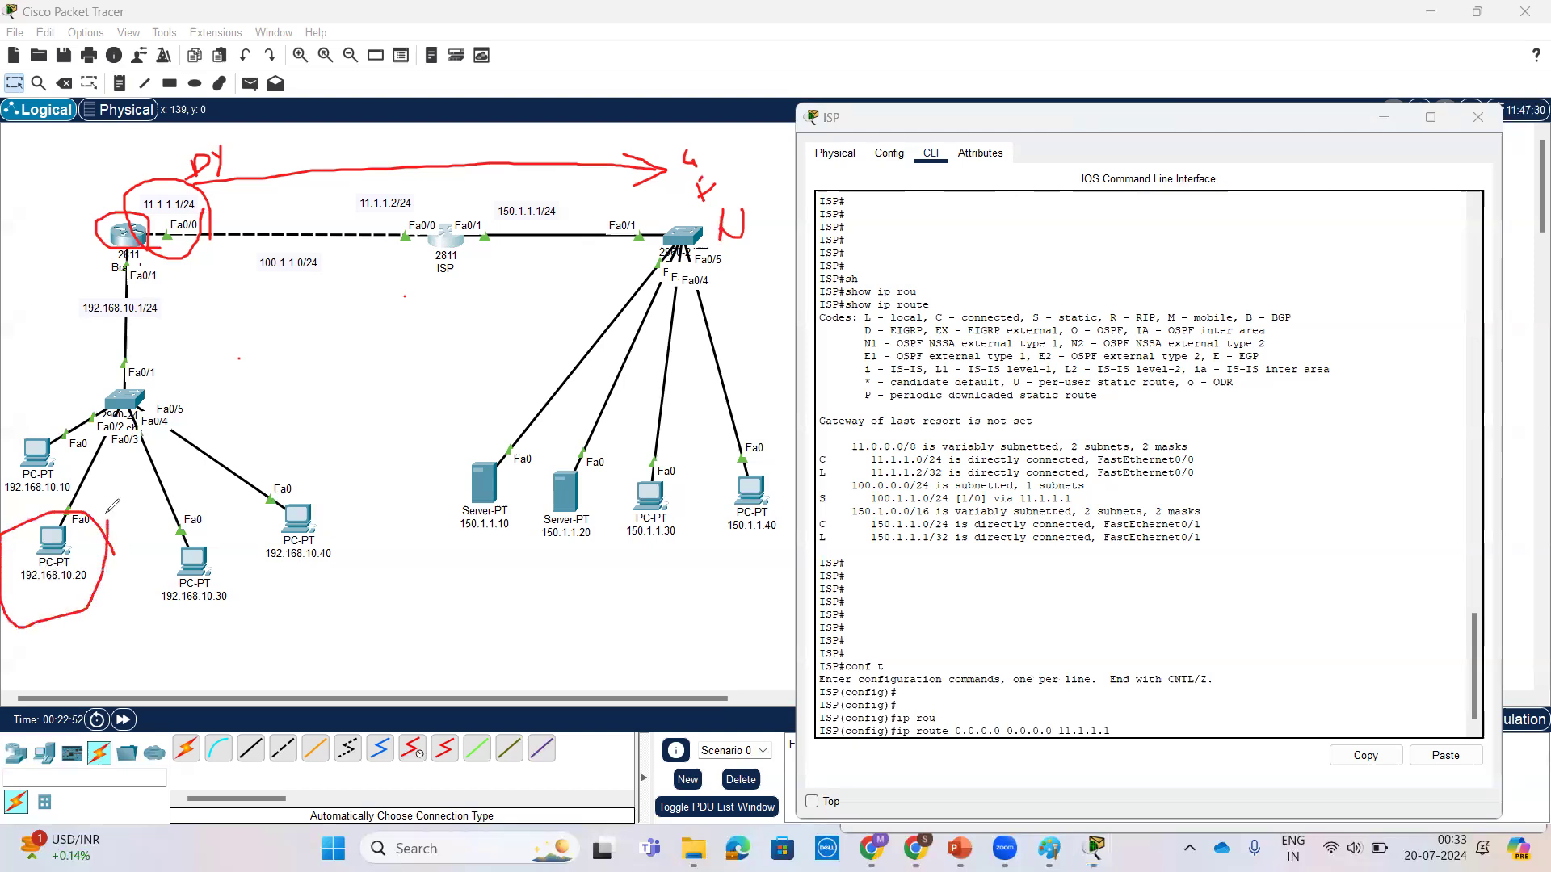
mouse_move(50, 607)
left_mouse_down()
mouse_move(145, 685)
mouse_move(113, 683)
left_mouse_up()
mouse_move(308, 210)
left_mouse_down()
mouse_move(356, 212)
mouse_move(307, 208)
left_mouse_up()
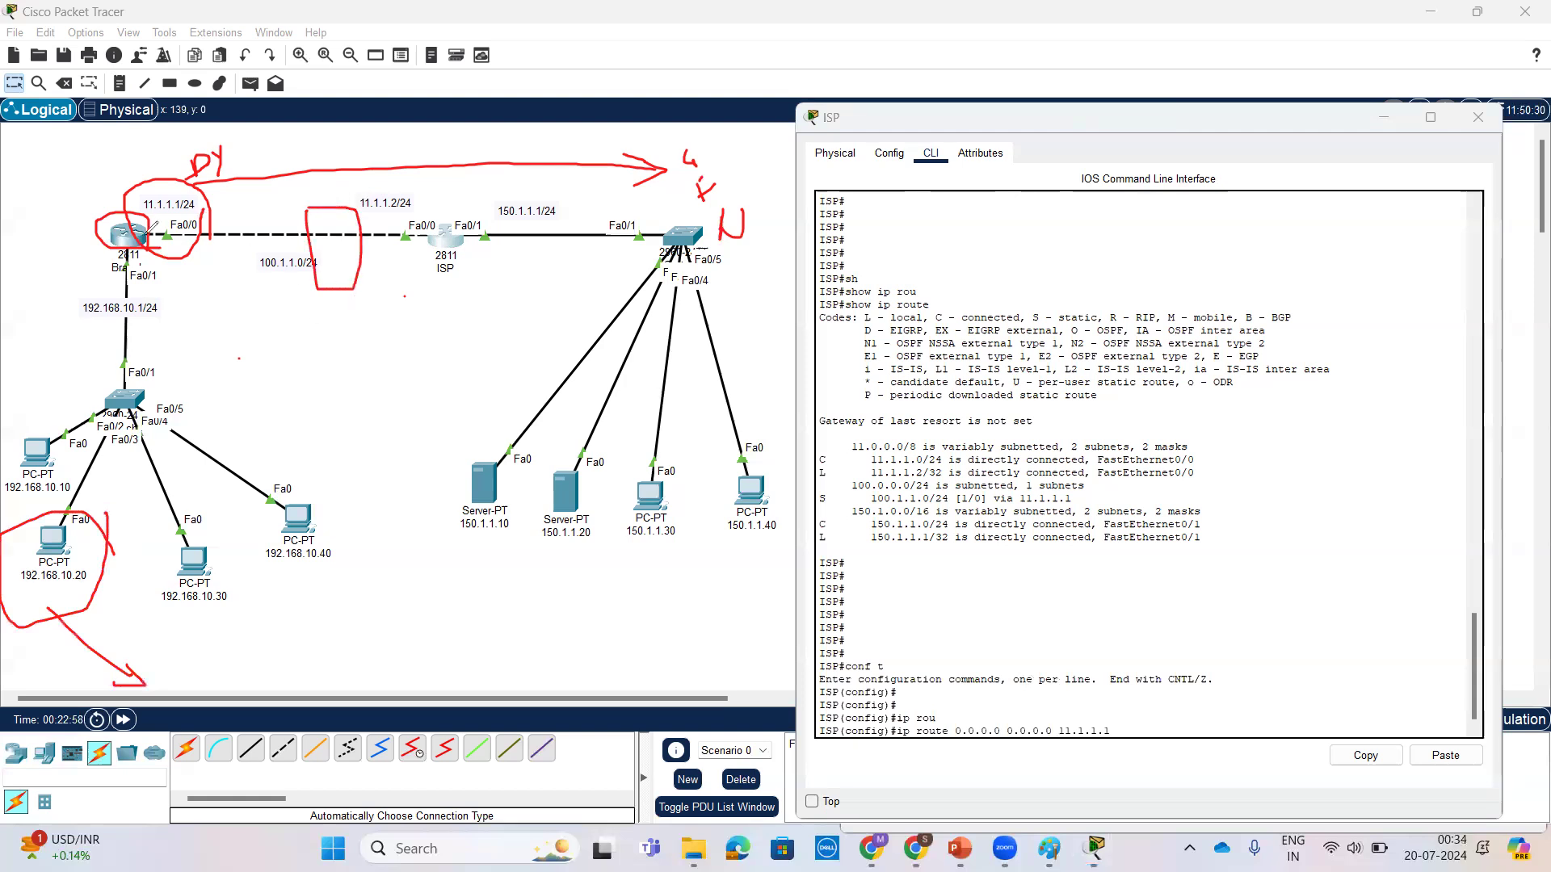
mouse_move(453, 234)
left_mouse_down()
mouse_move(424, 343)
mouse_move(476, 331)
mouse_move(400, 332)
left_mouse_up()
left_click_drag(435, 317, 447, 220)
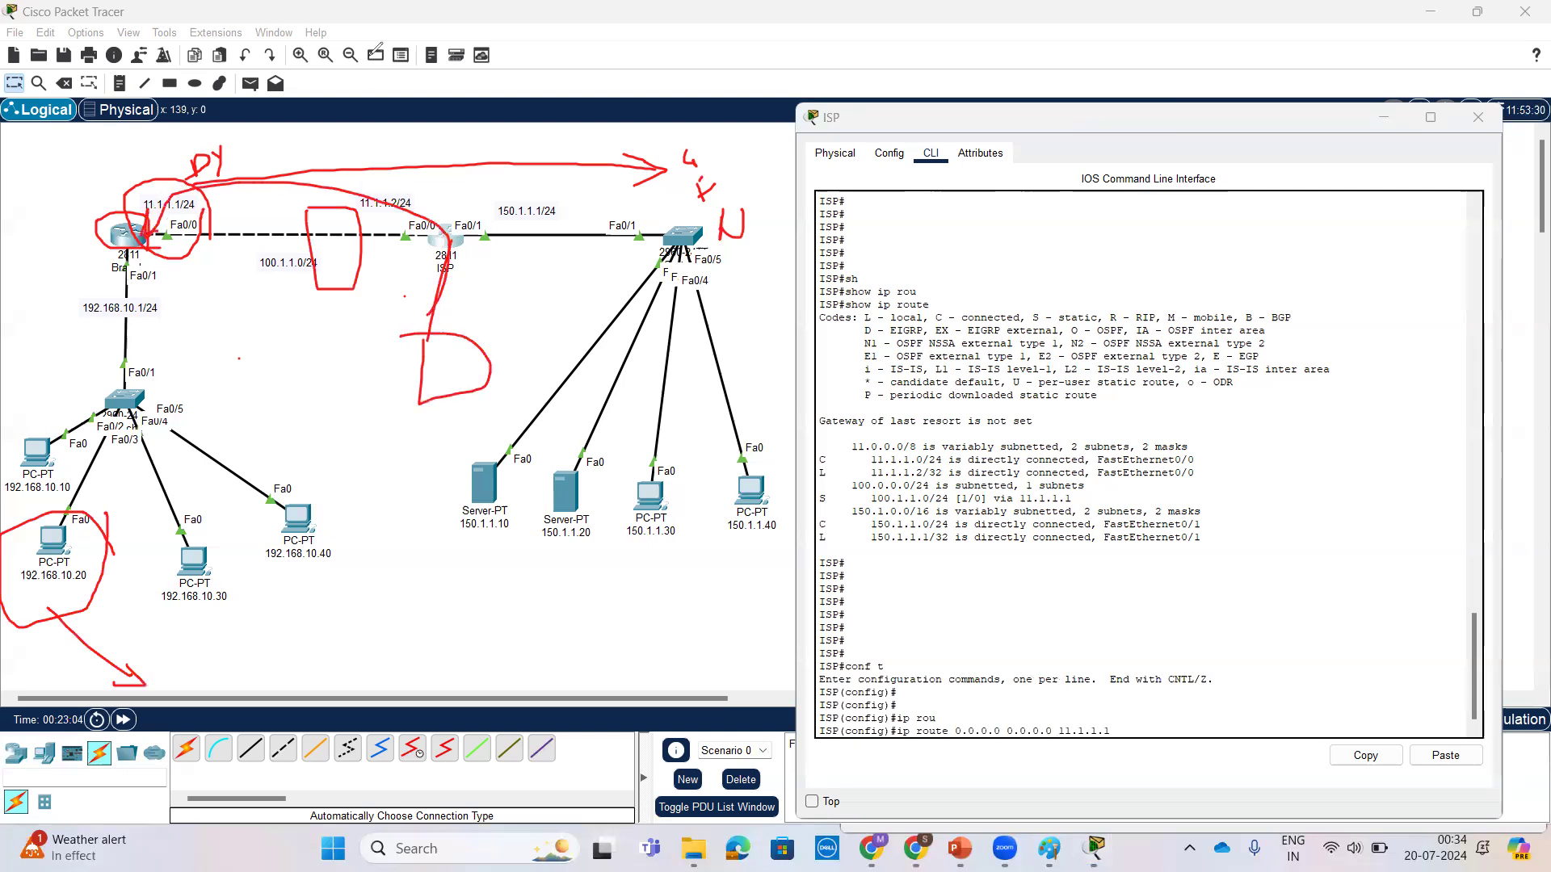
left_click(427, 89)
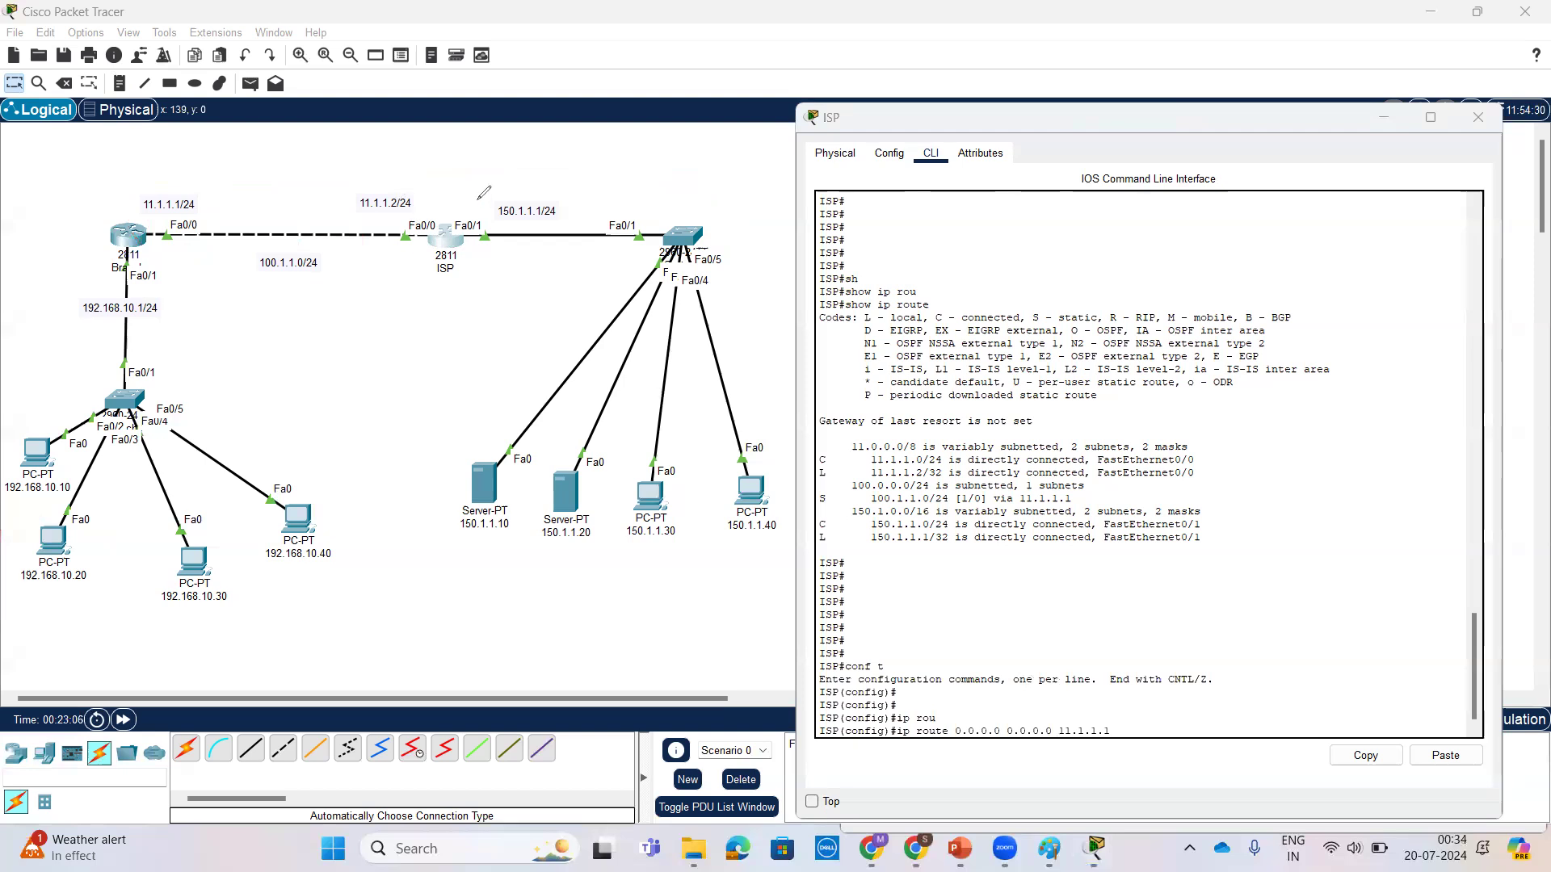
mouse_move(227, 296)
left_mouse_down()
mouse_move(3, 370)
mouse_move(203, 642)
mouse_move(226, 619)
left_mouse_up()
mouse_move(386, 218)
left_mouse_down()
mouse_move(483, 239)
mouse_move(473, 208)
left_mouse_up()
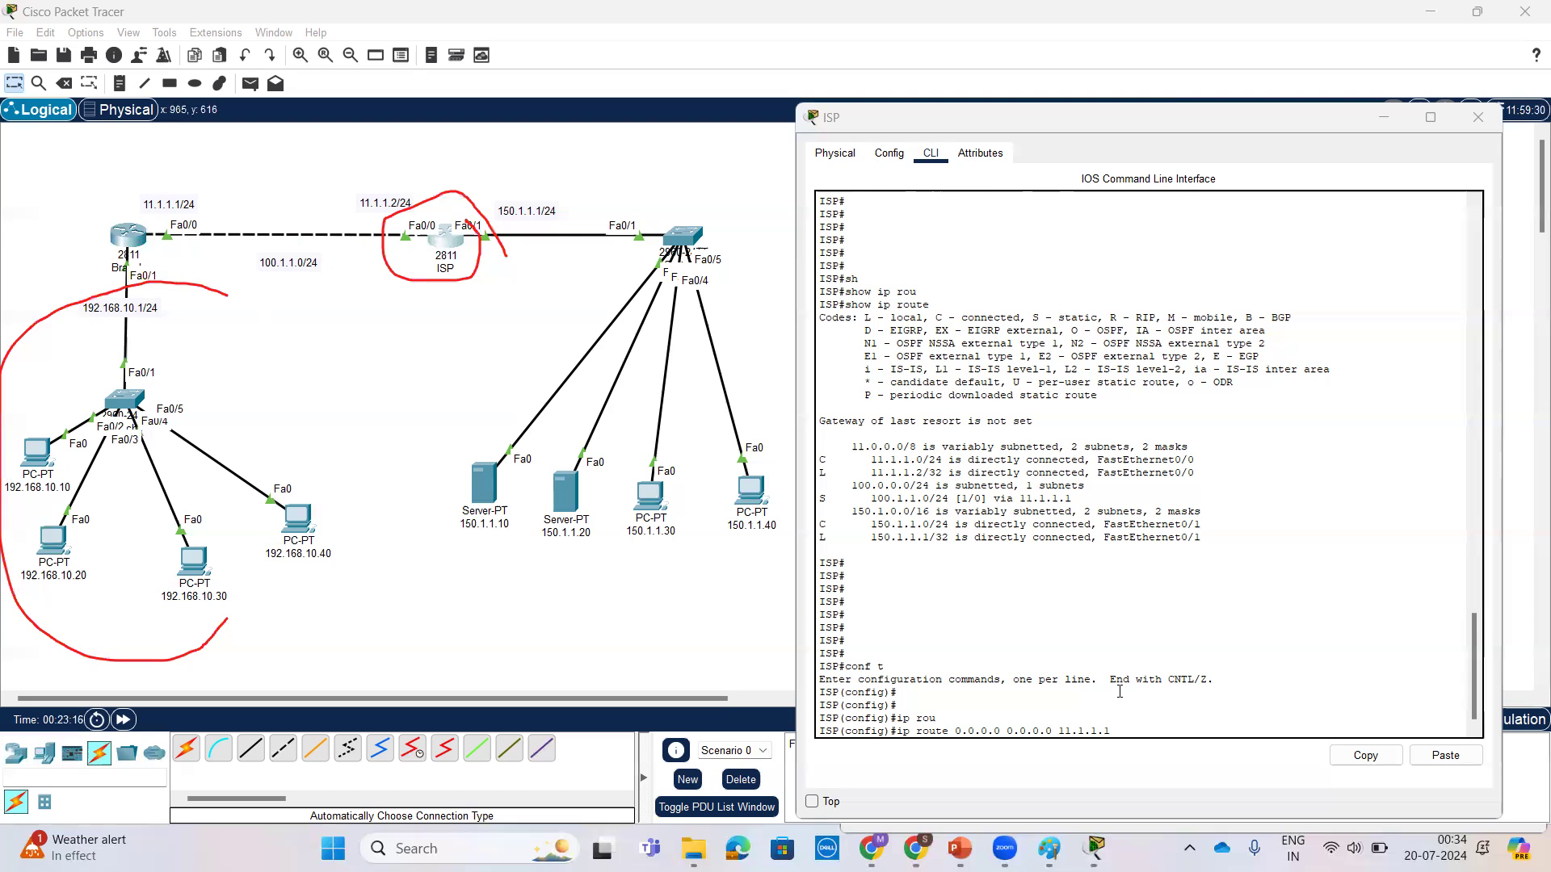
Step: Apply the ISP router's default route with next hop 11.1.1.1
left_click(1203, 696)
key("Return")
key("Return")
key("Return")
key("Return")
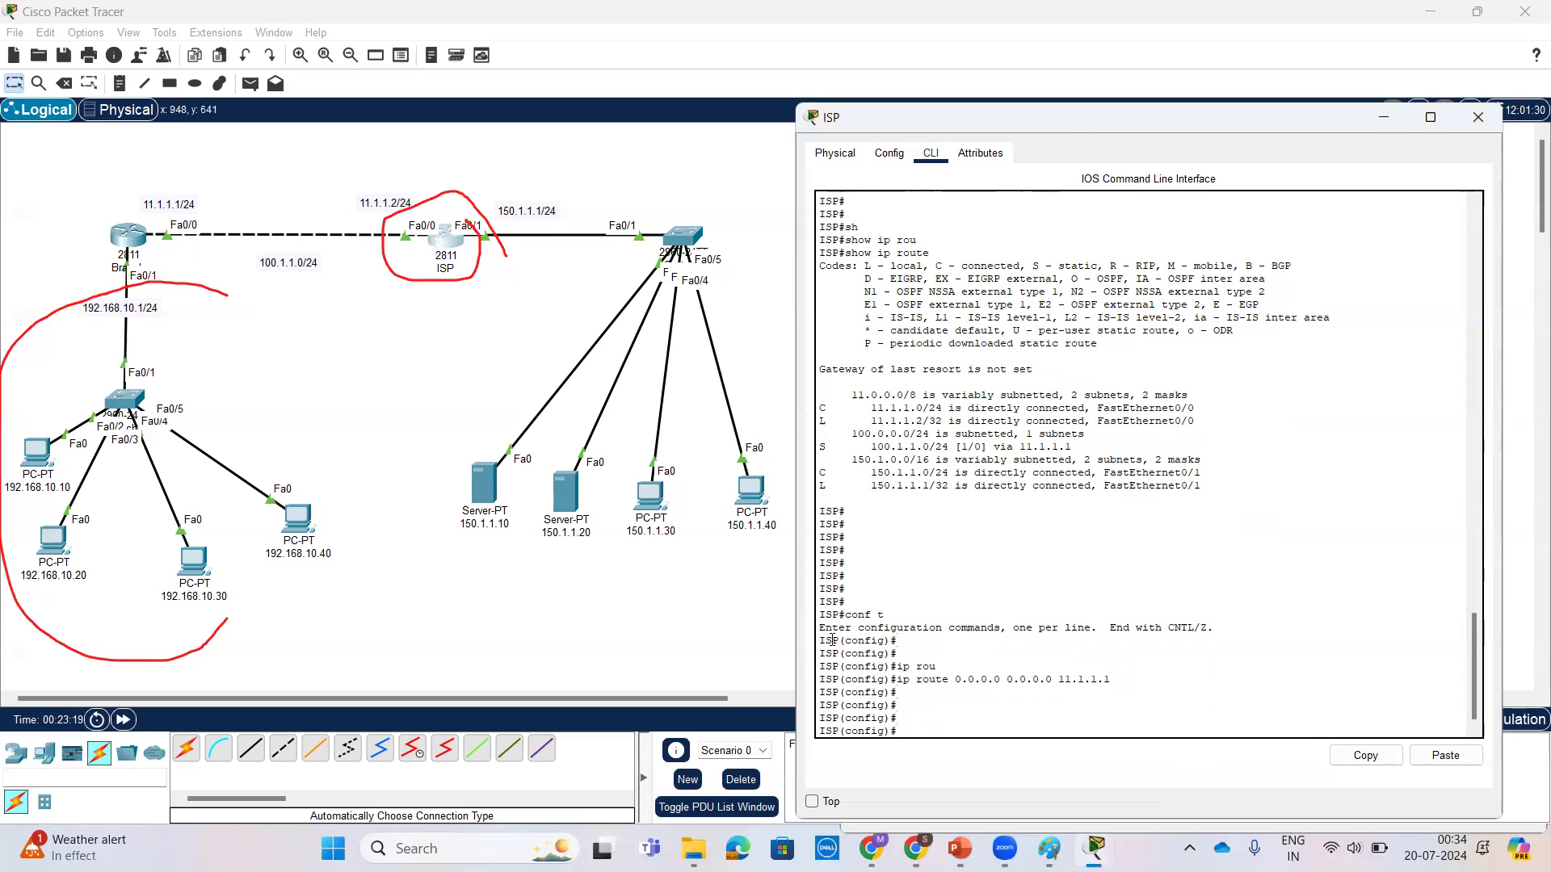
Step: From the command prompt of PC 192.168.10.10, ping the ISP interface 11.1.1.2 and the server 150.1.1.10
left_click(40, 462)
key("Return")
key("Return")
key("Up")
key("Return")
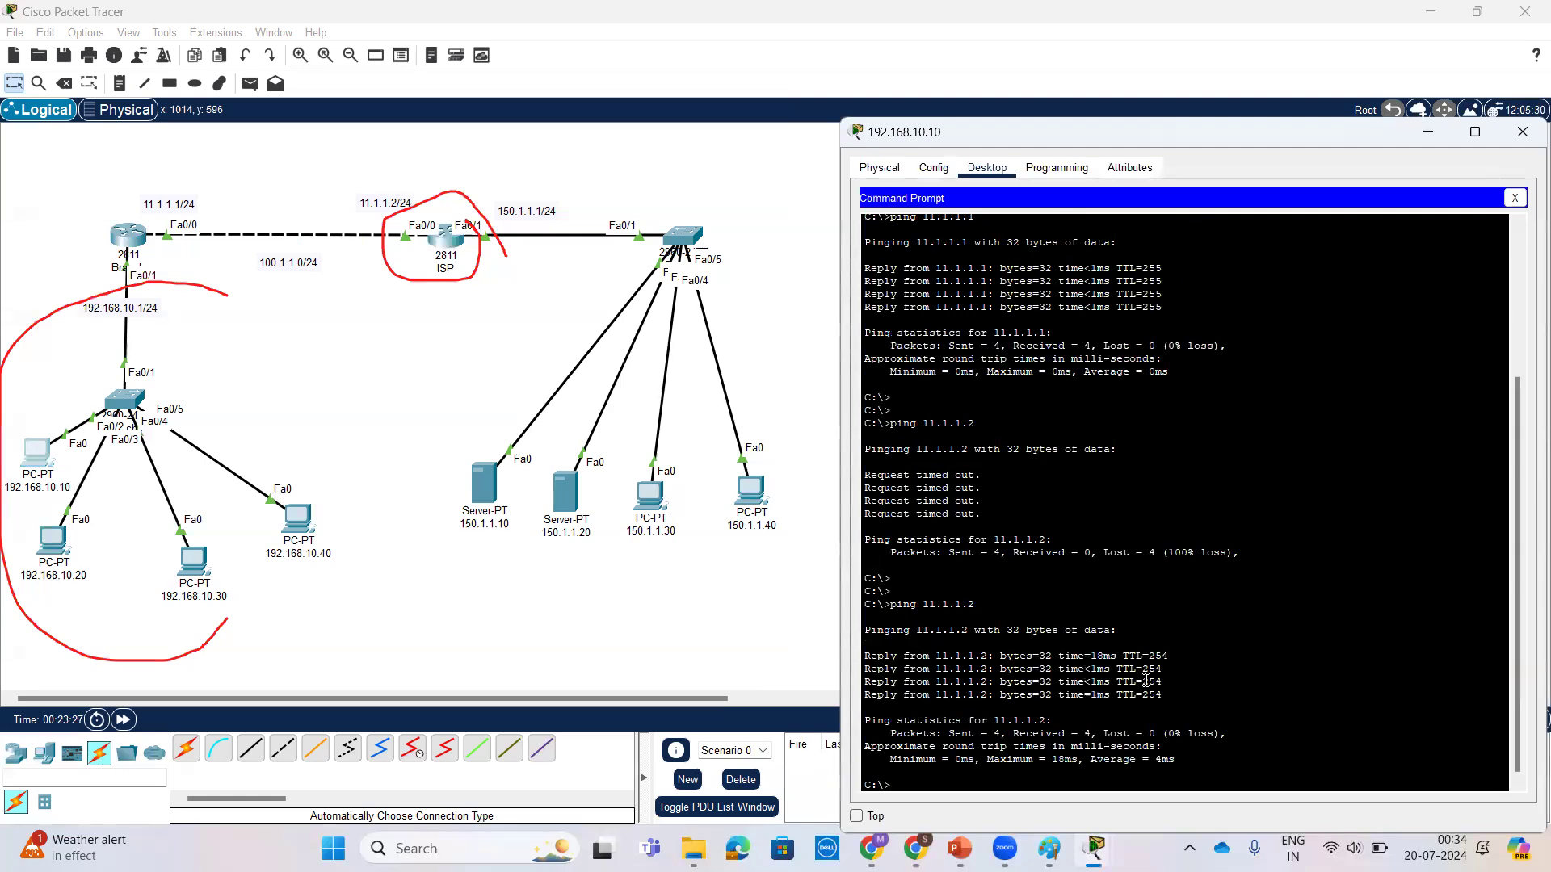
type("pin")
type("g 150.1.1.10")
key("Return")
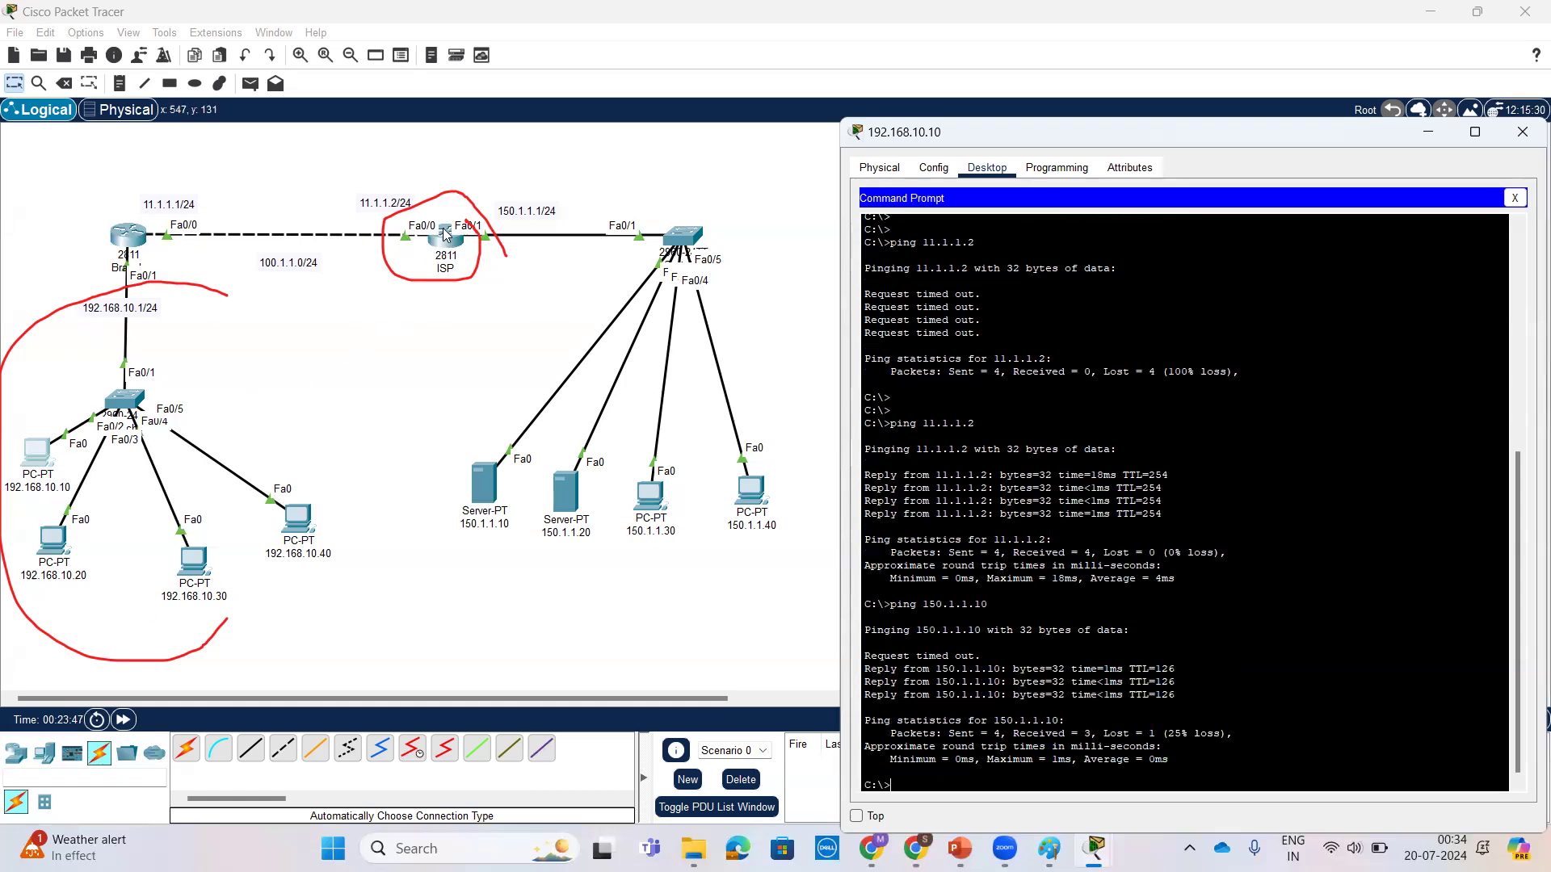
Step: Open the command prompt of PC 150.1.1.30 and ping the branch PC 192.168.10.10
left_click(486, 494)
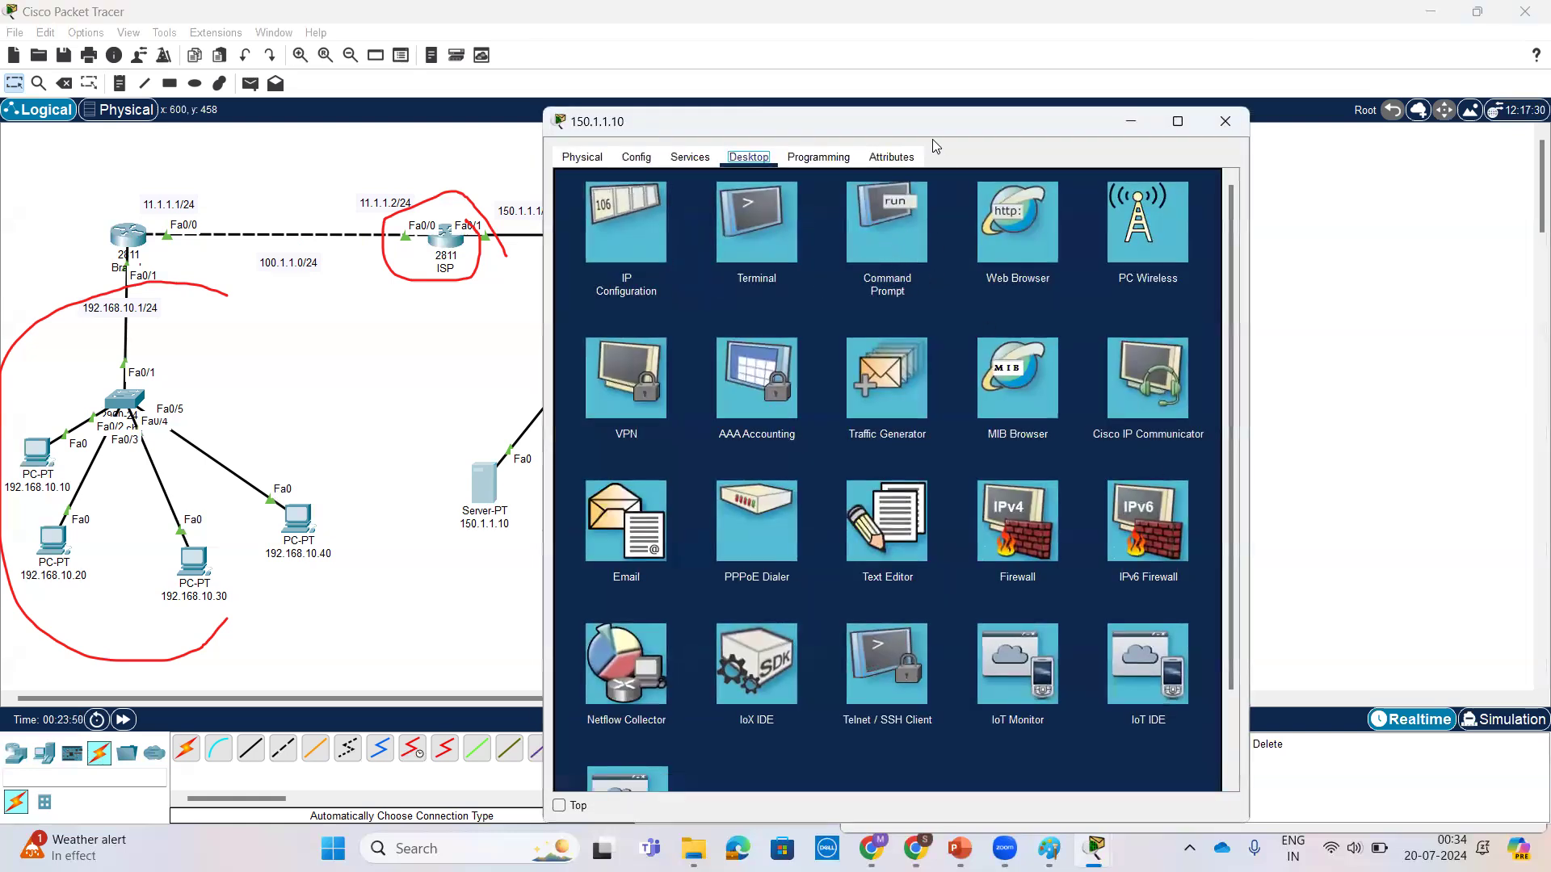
left_click_drag(929, 125, 1168, 113)
left_click(652, 498)
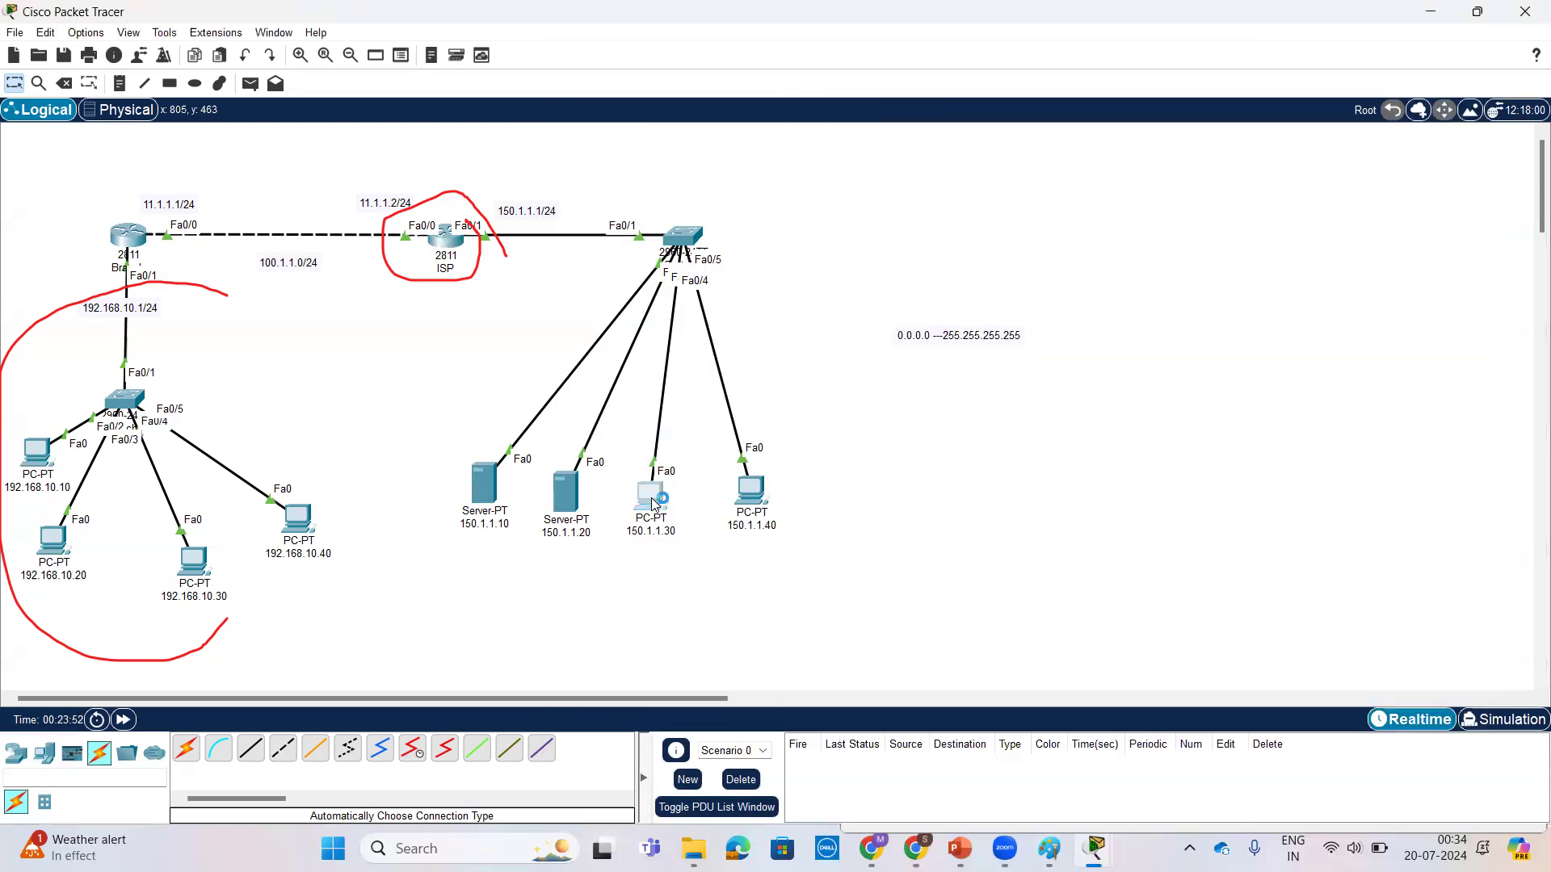
left_click_drag(913, 129, 1121, 129)
left_click(1237, 255)
type("ping 192.168.")
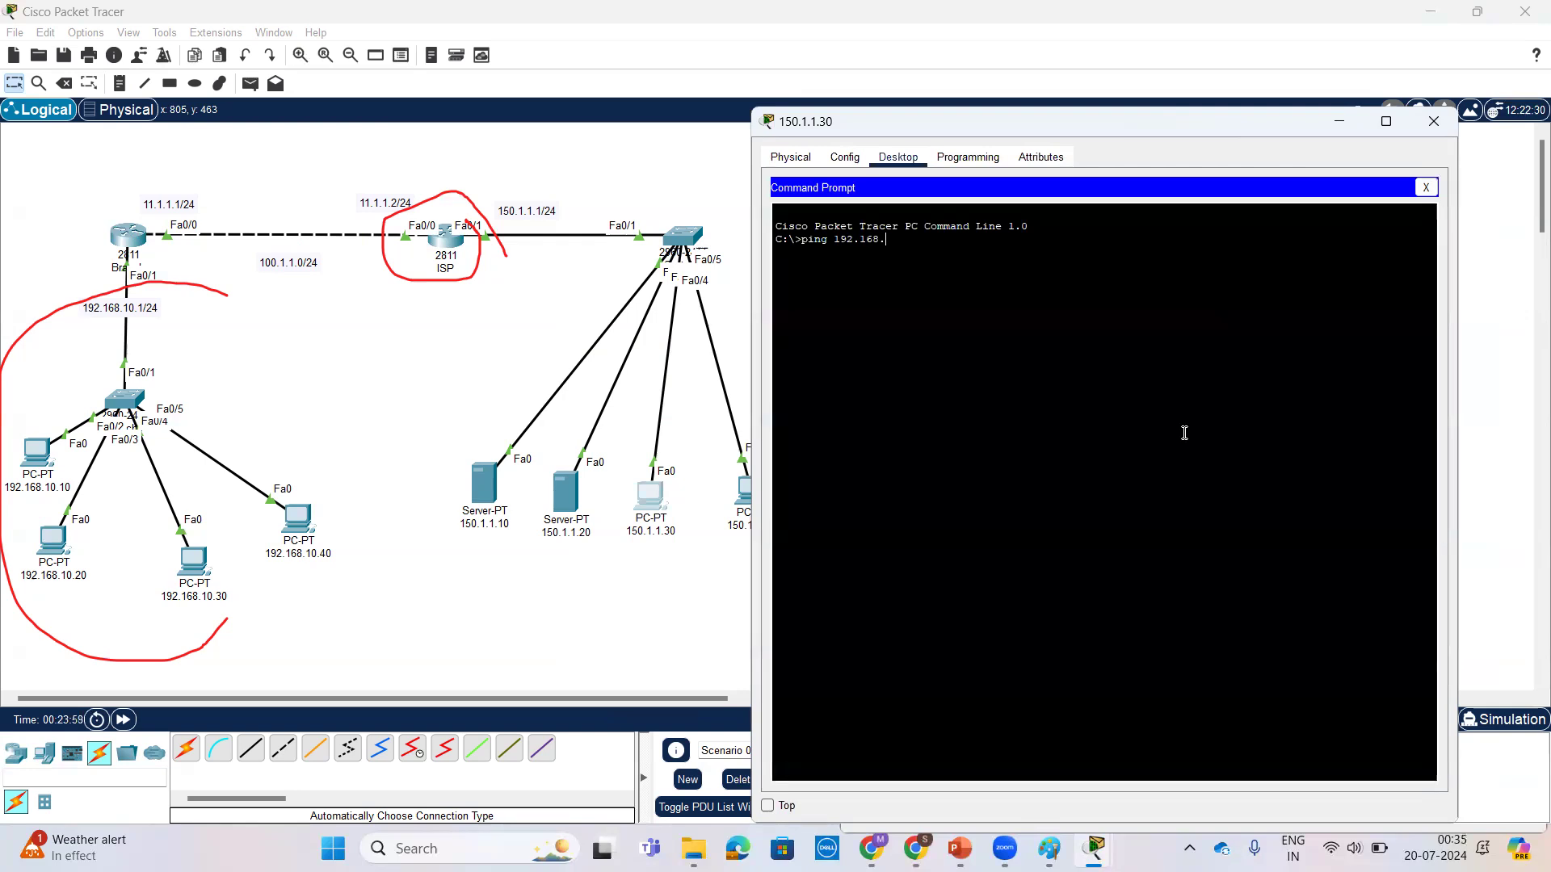
type("10.10")
key("Return")
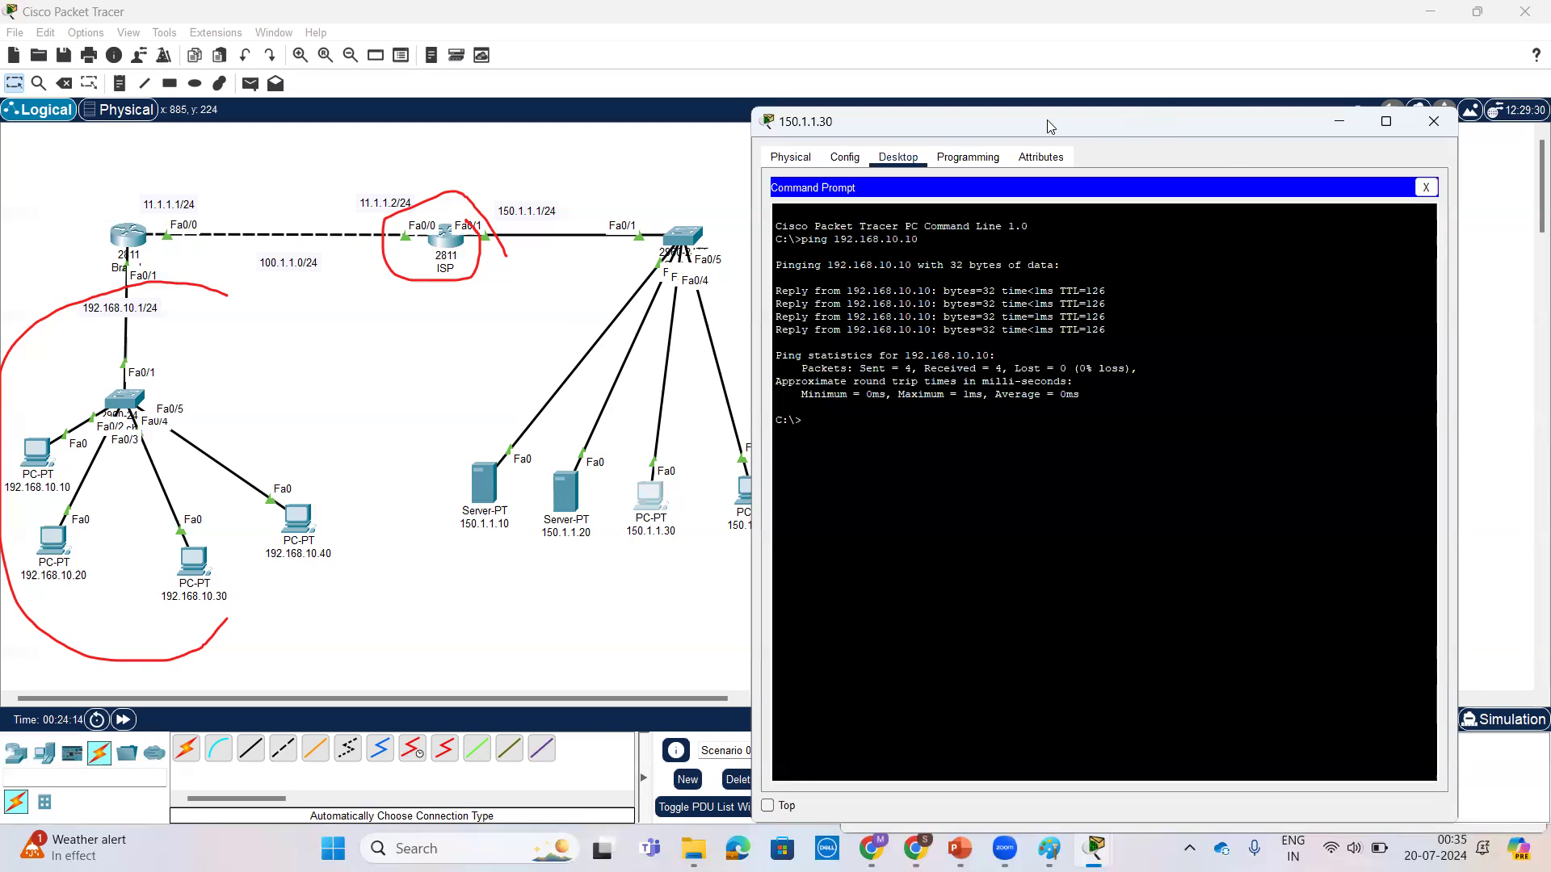
Step: Remove the default route on the ISP router with no ip route 0.0.0.0 0.0.0.0 11.1.1.1
left_click(450, 243)
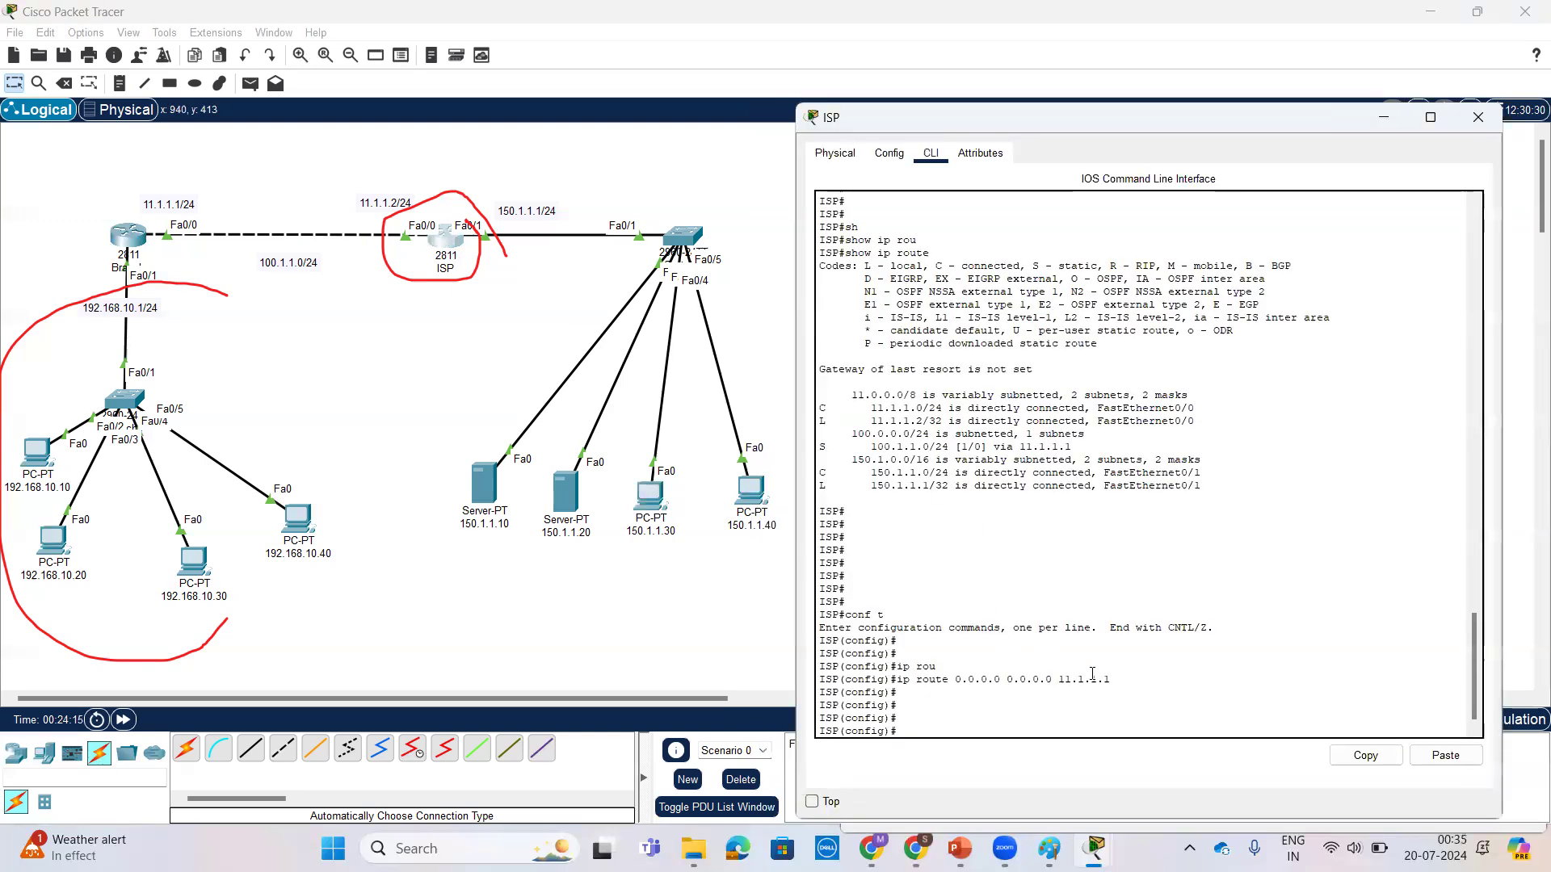
key("Return")
key("Return")
key("Return")
key("Up")
key("Left")
key("Left")
key("Left")
key("Left")
key("Left")
key("Left")
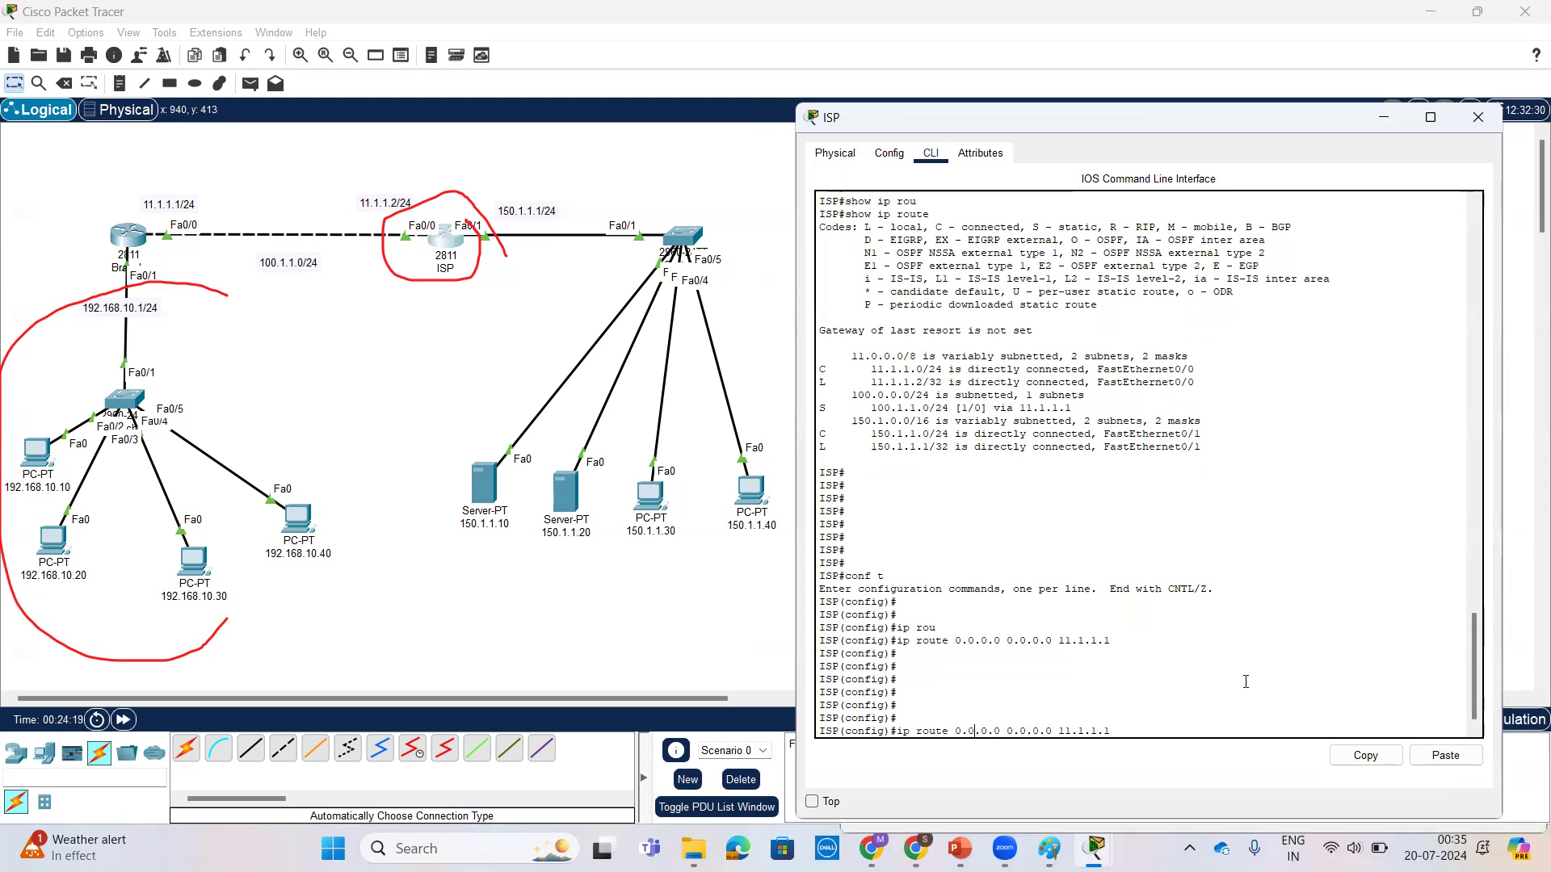
type("no")
key("Return")
key("Return")
key("Return")
key("Return")
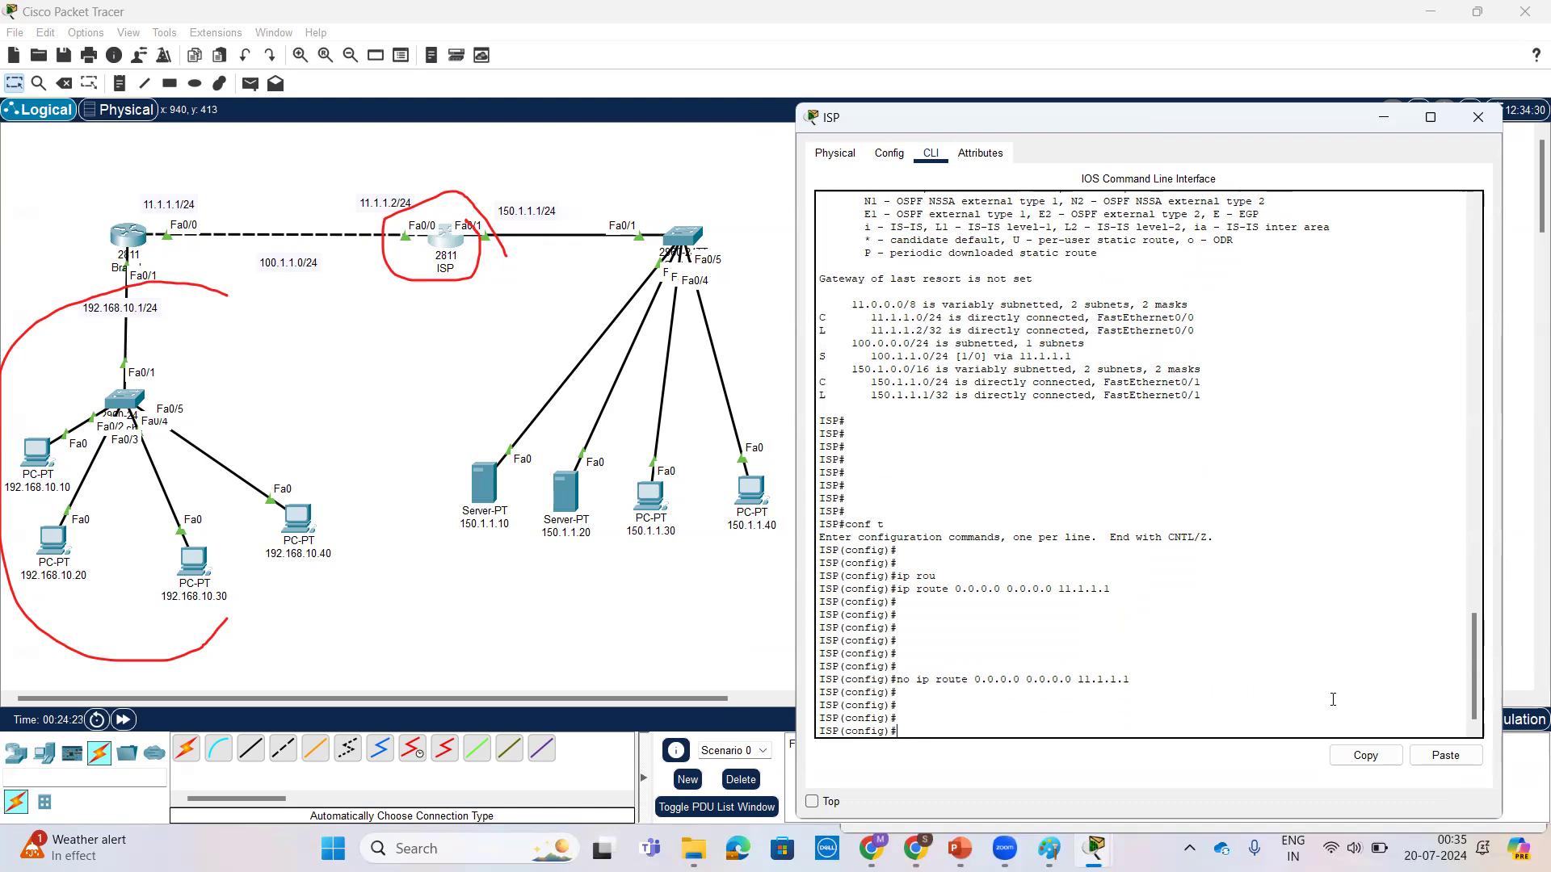
Step: Repeat the ping to 192.168.10.10 from PC 150.1.1.30 and examine the replies without the ISP default route
left_click(650, 493)
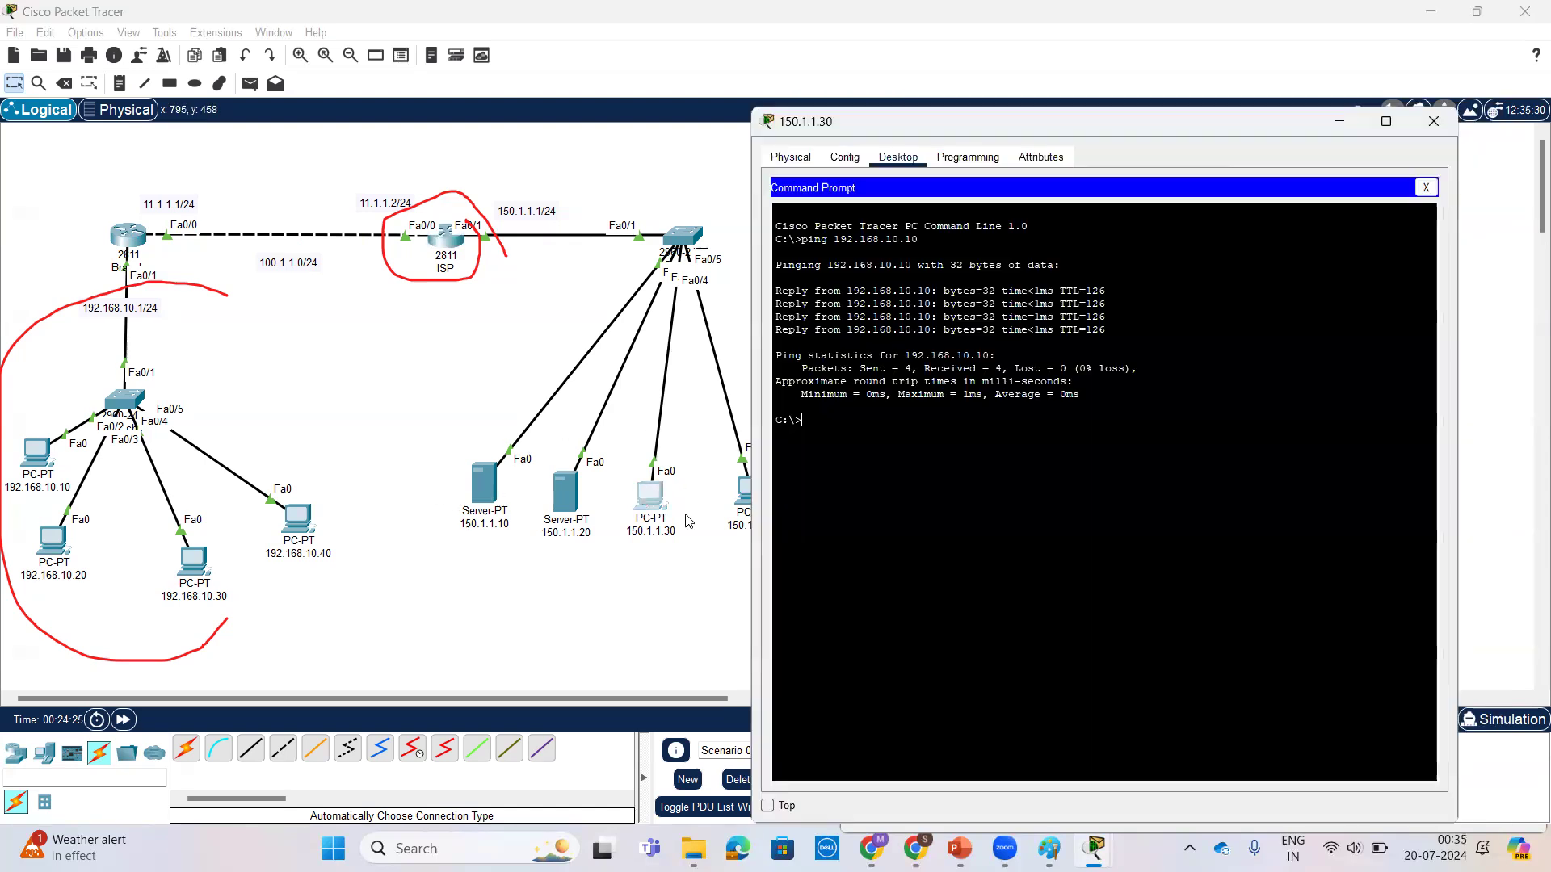
key("Return")
key("Return")
key("Up")
key("Return")
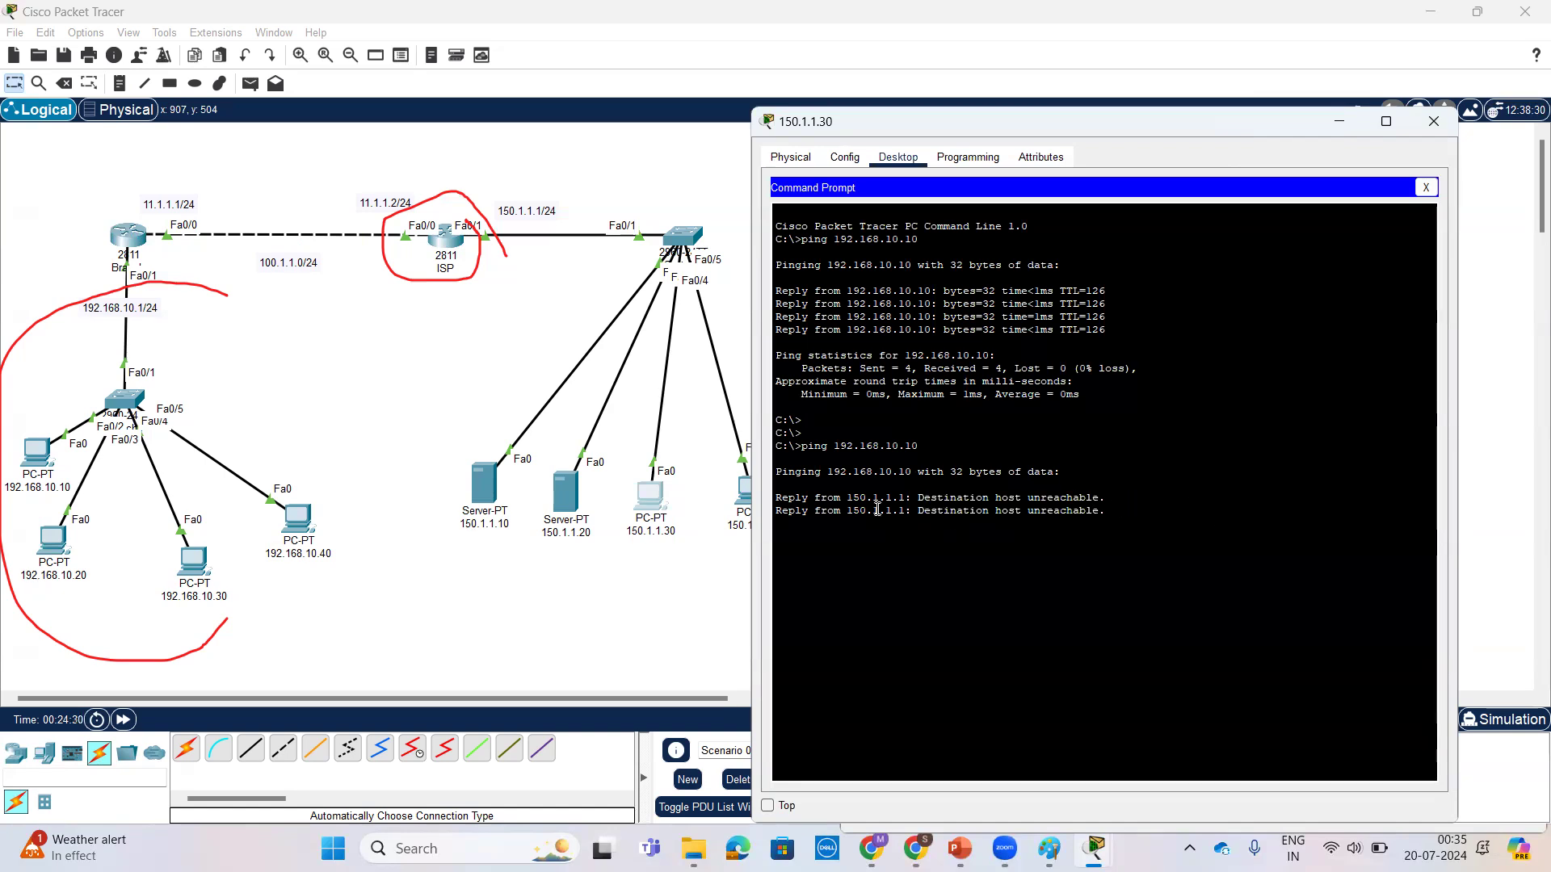
triple_click(886, 444)
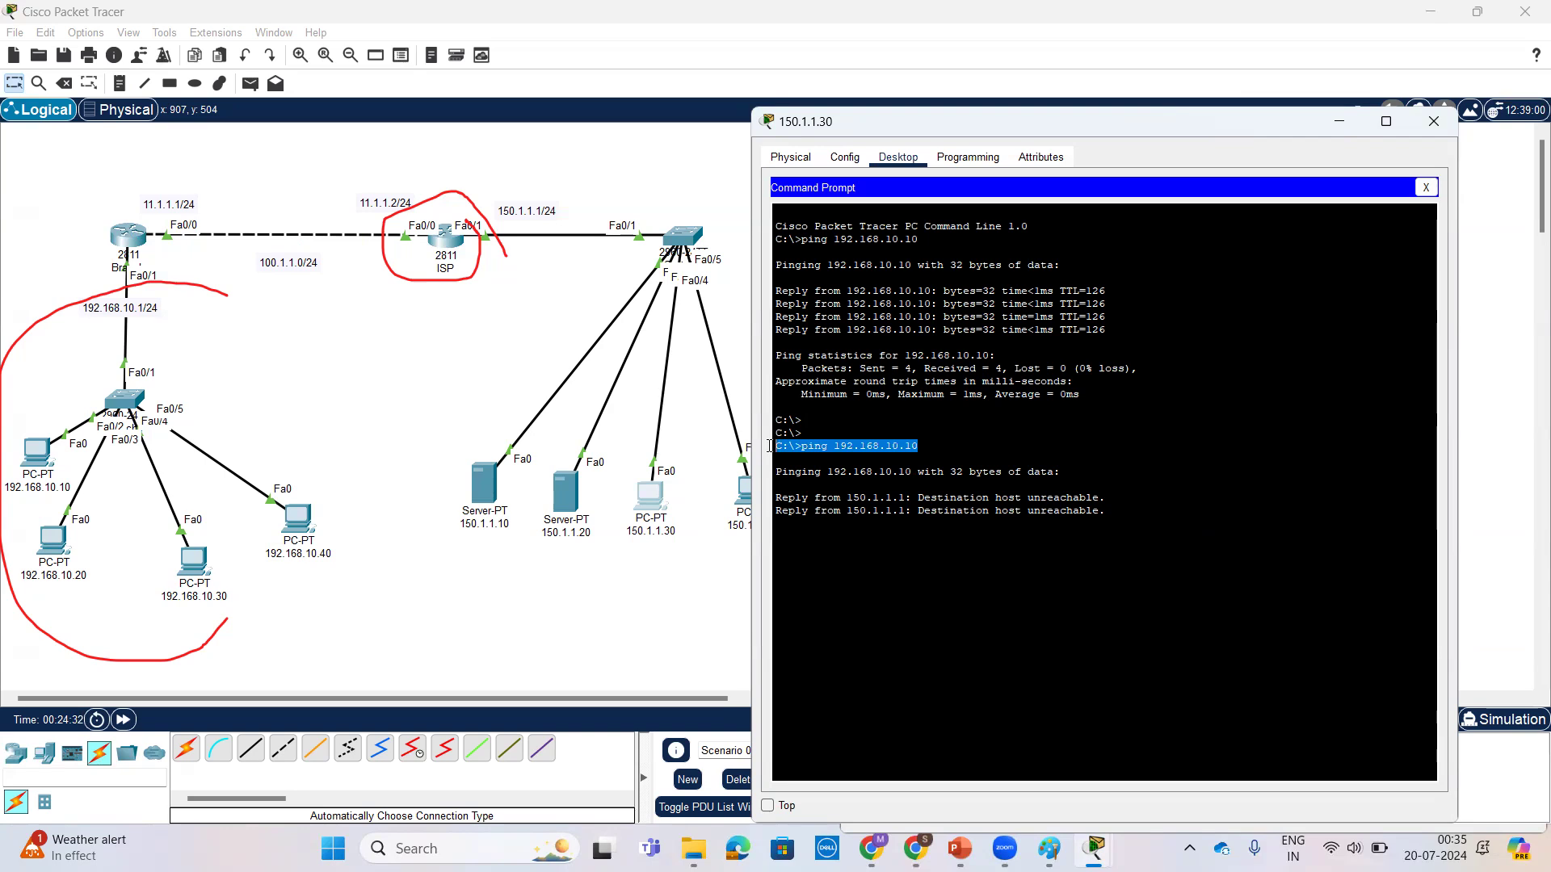
left_click(1151, 489)
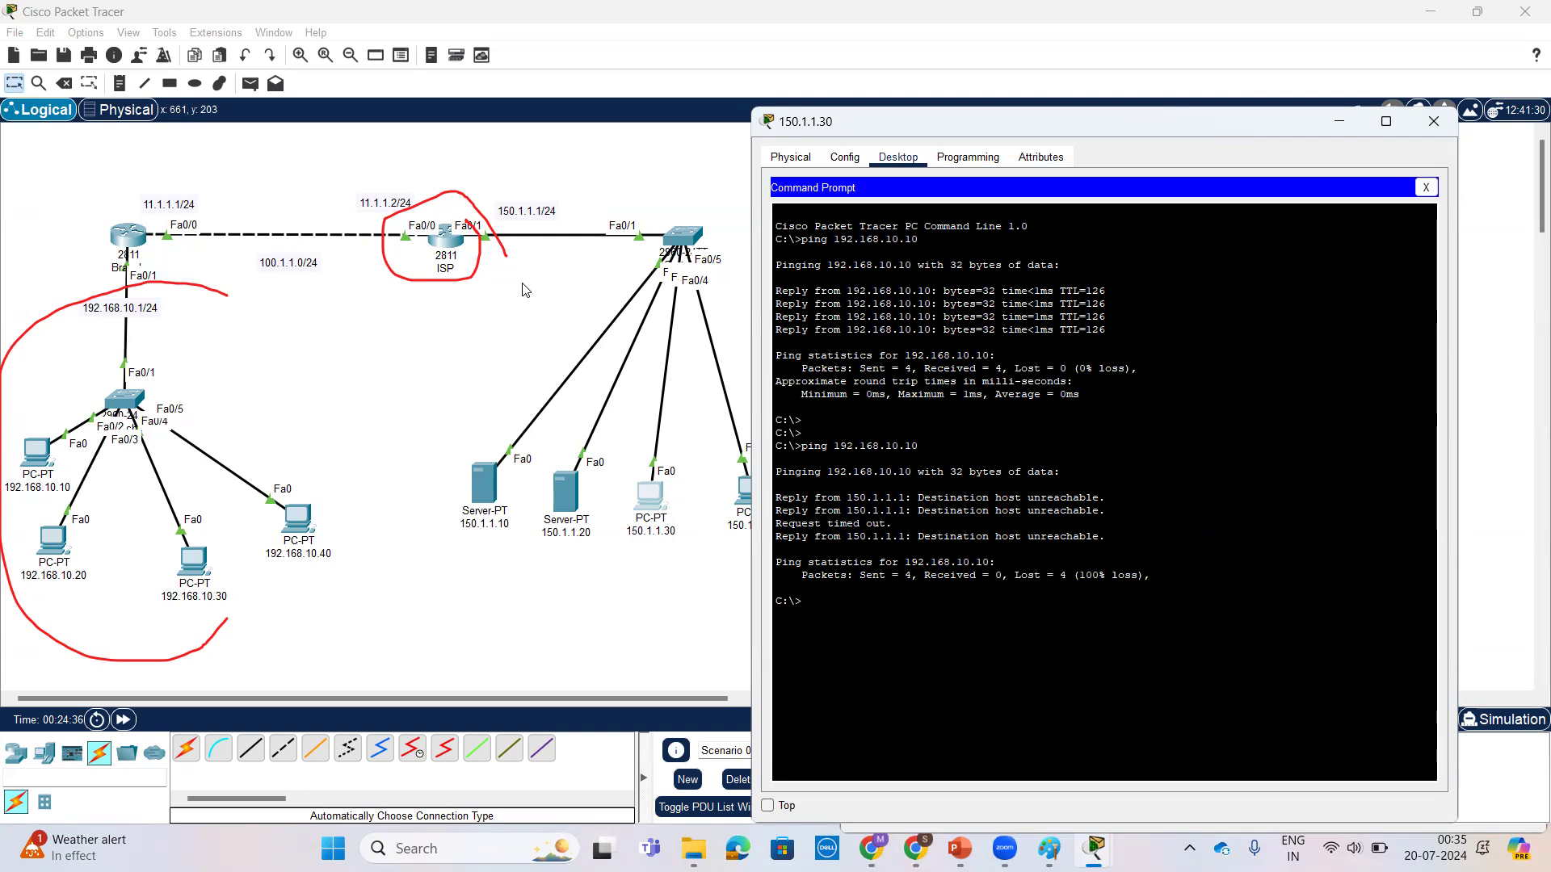
Step: Review the Branch router's route output, and repeat the ping to 150.1.1.10 from PC 192.168.10.10
left_click(135, 232)
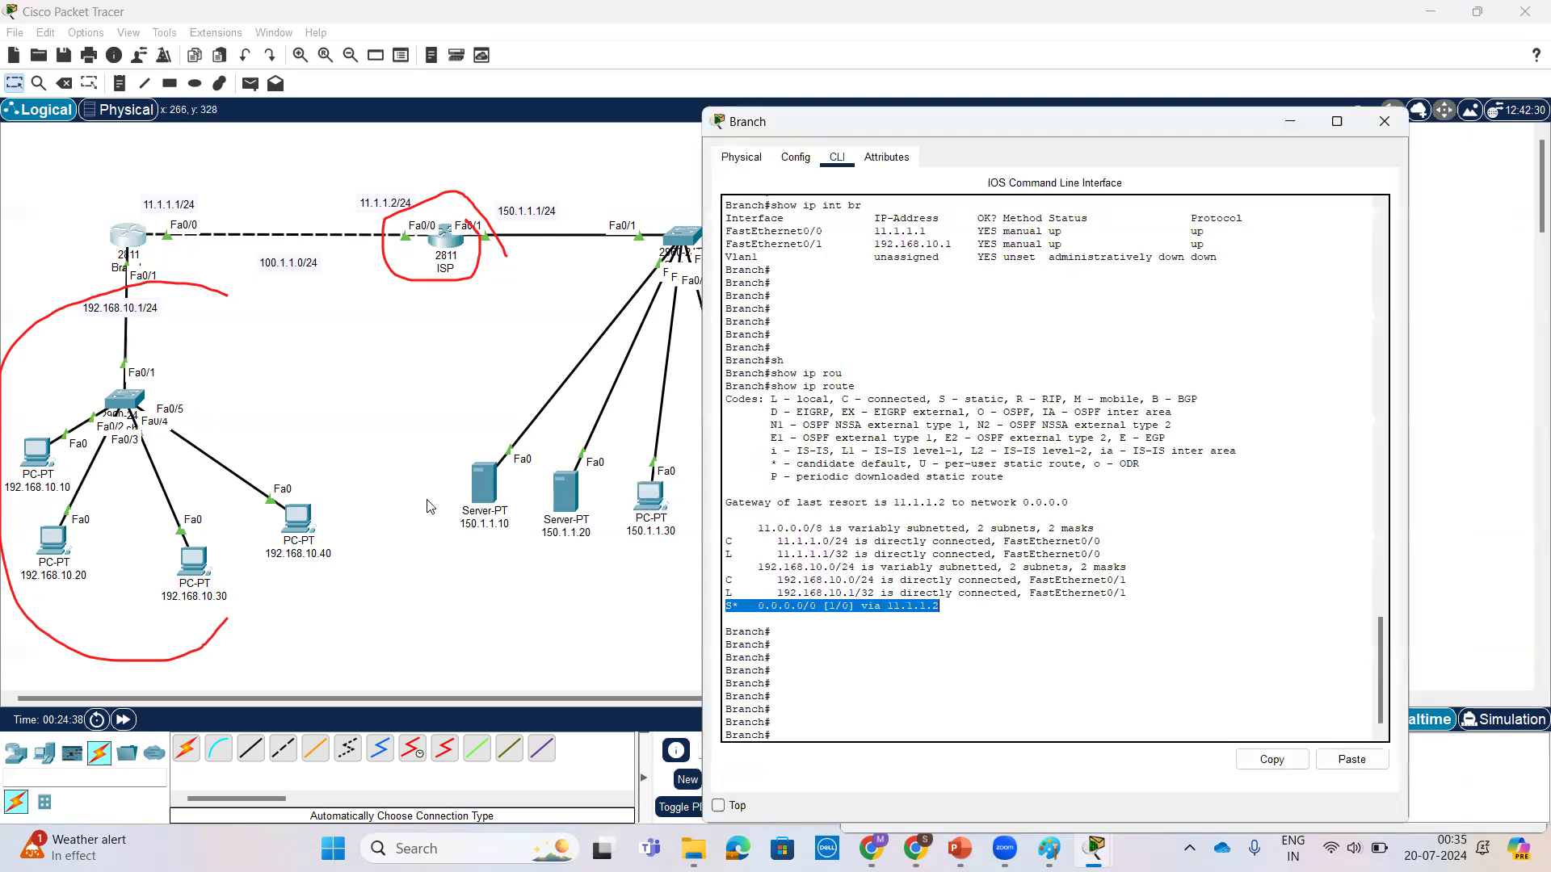
left_click(1157, 621)
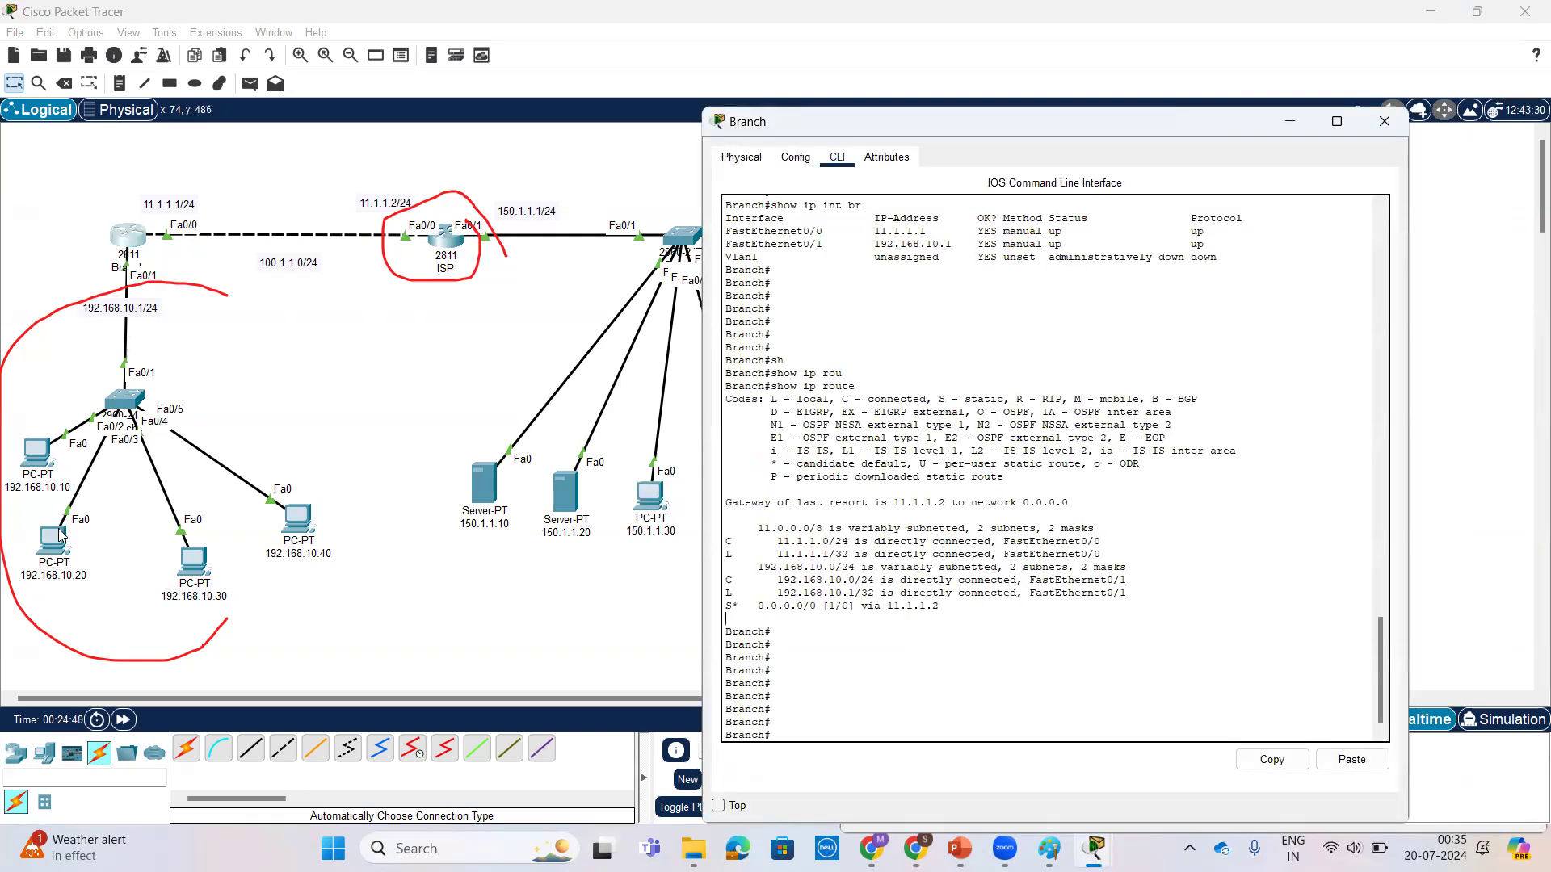
left_click(36, 453)
key("Return")
key("Return")
key("Return")
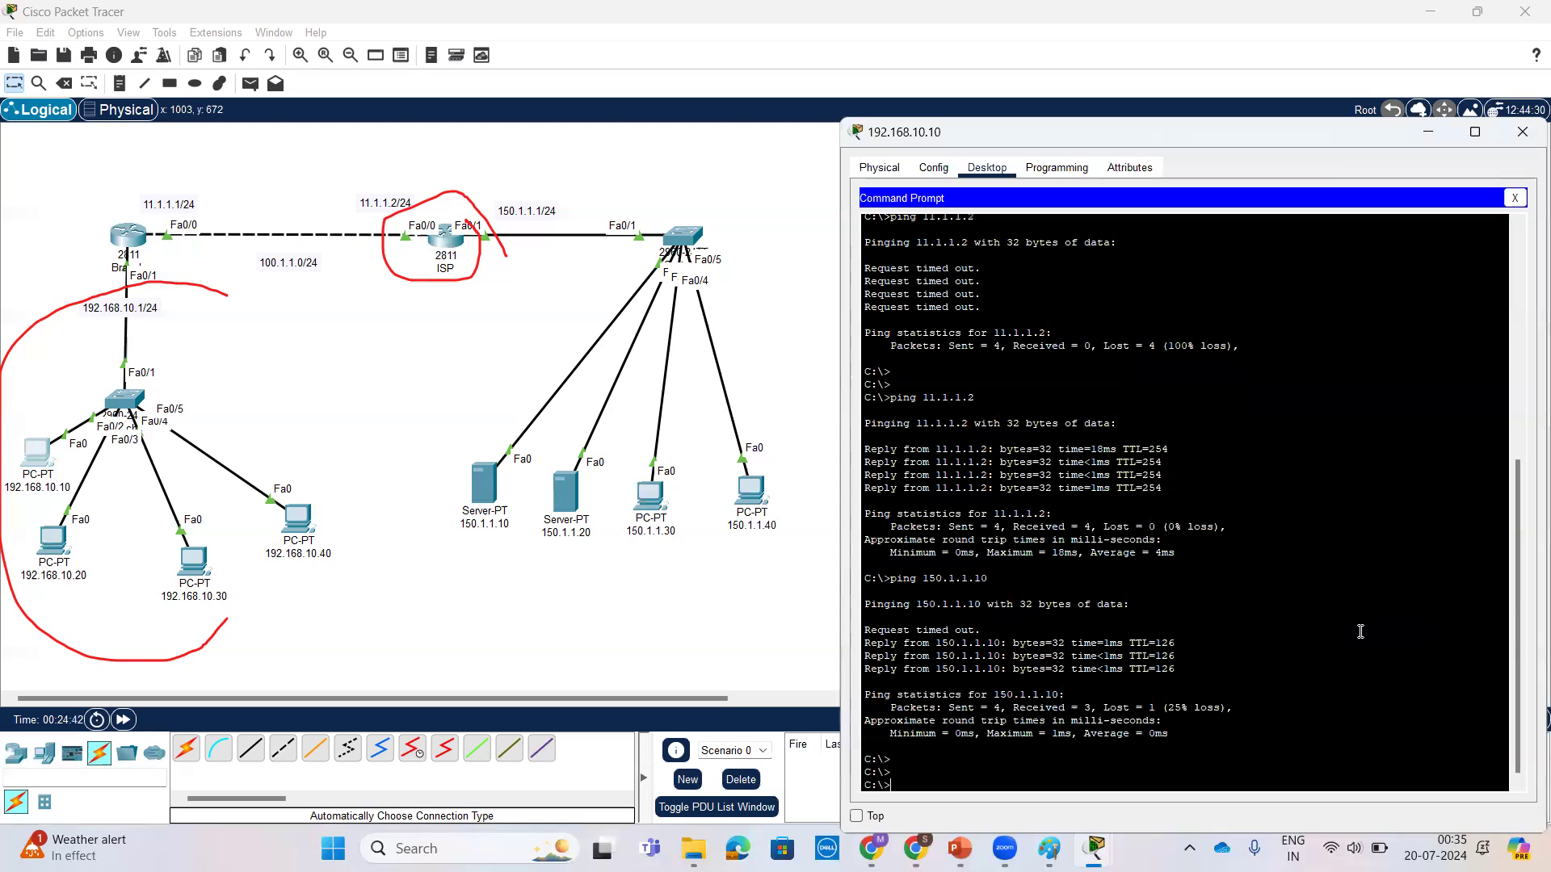
key("Up")
key("Return")
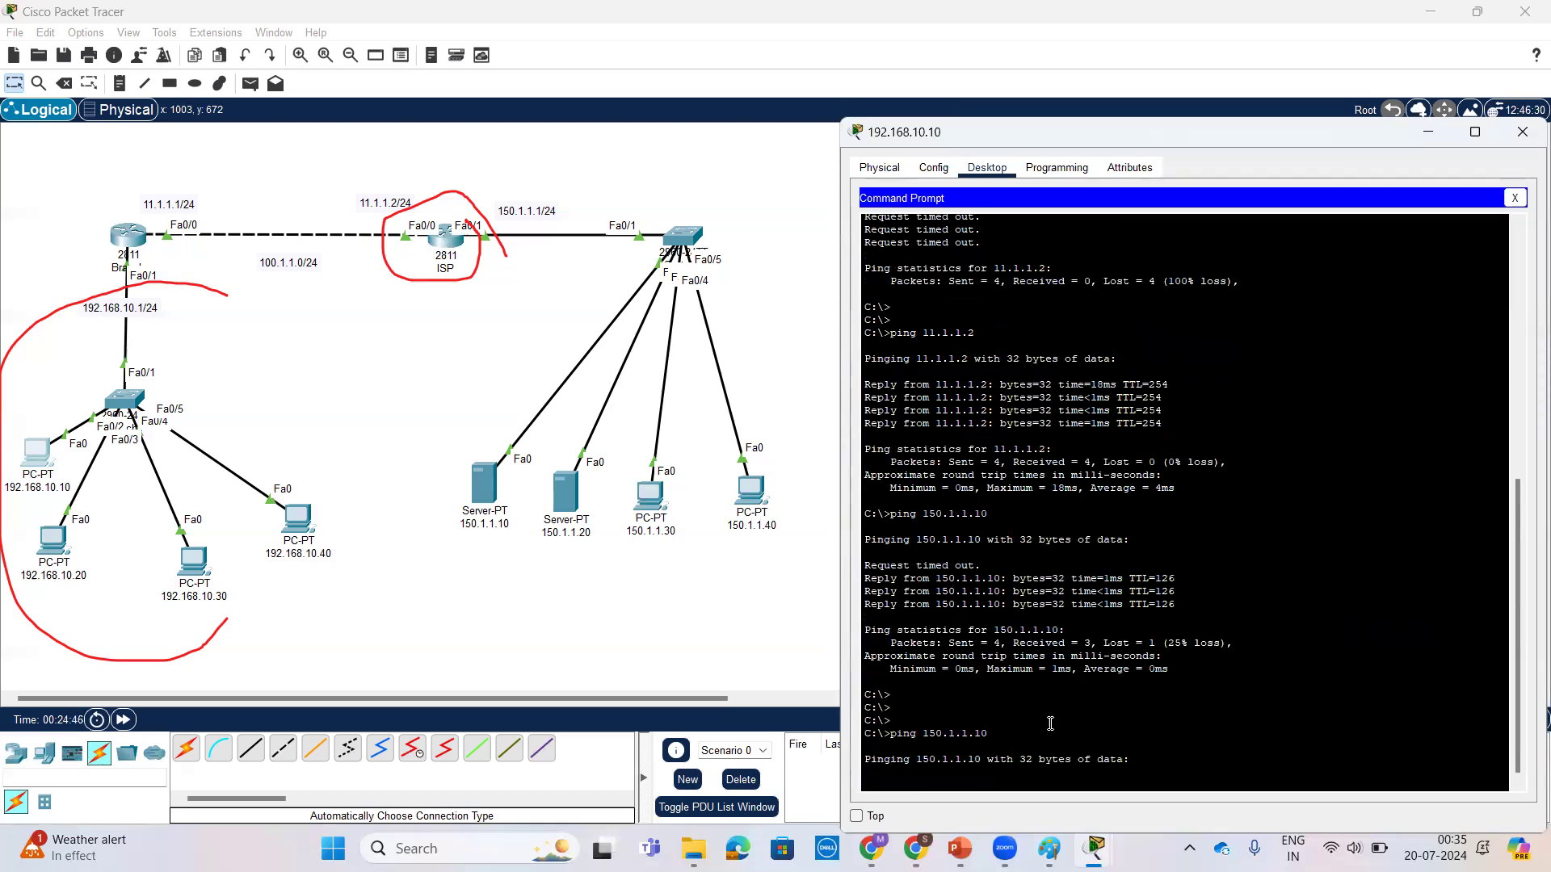
Step: Bring up the Branch router's command line with a fresh prompt
left_click(133, 237)
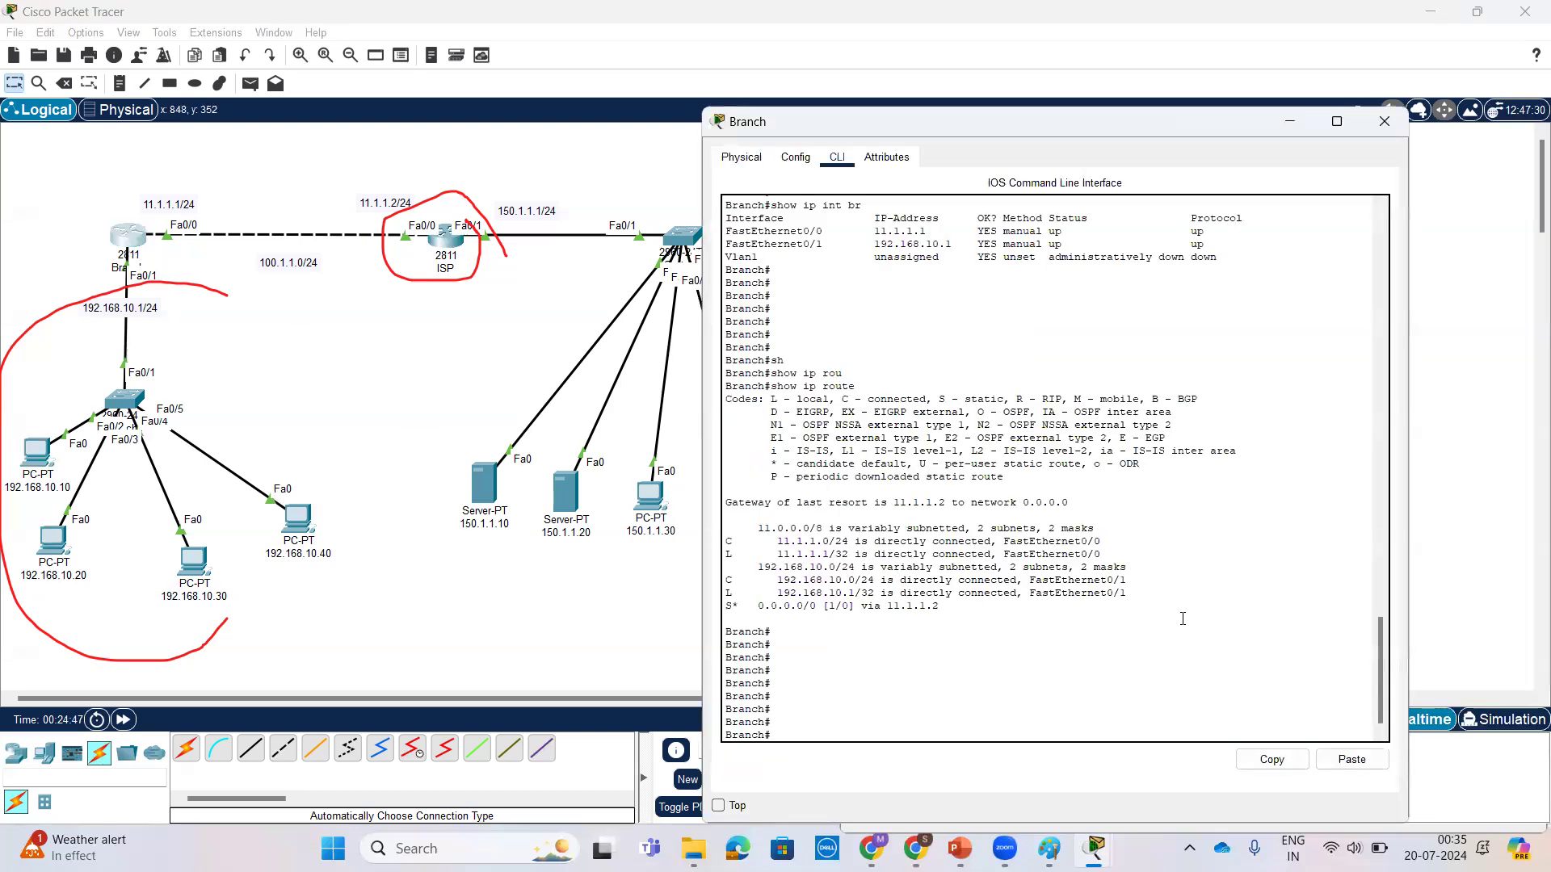
key("Return")
key("Return")
key("Return")
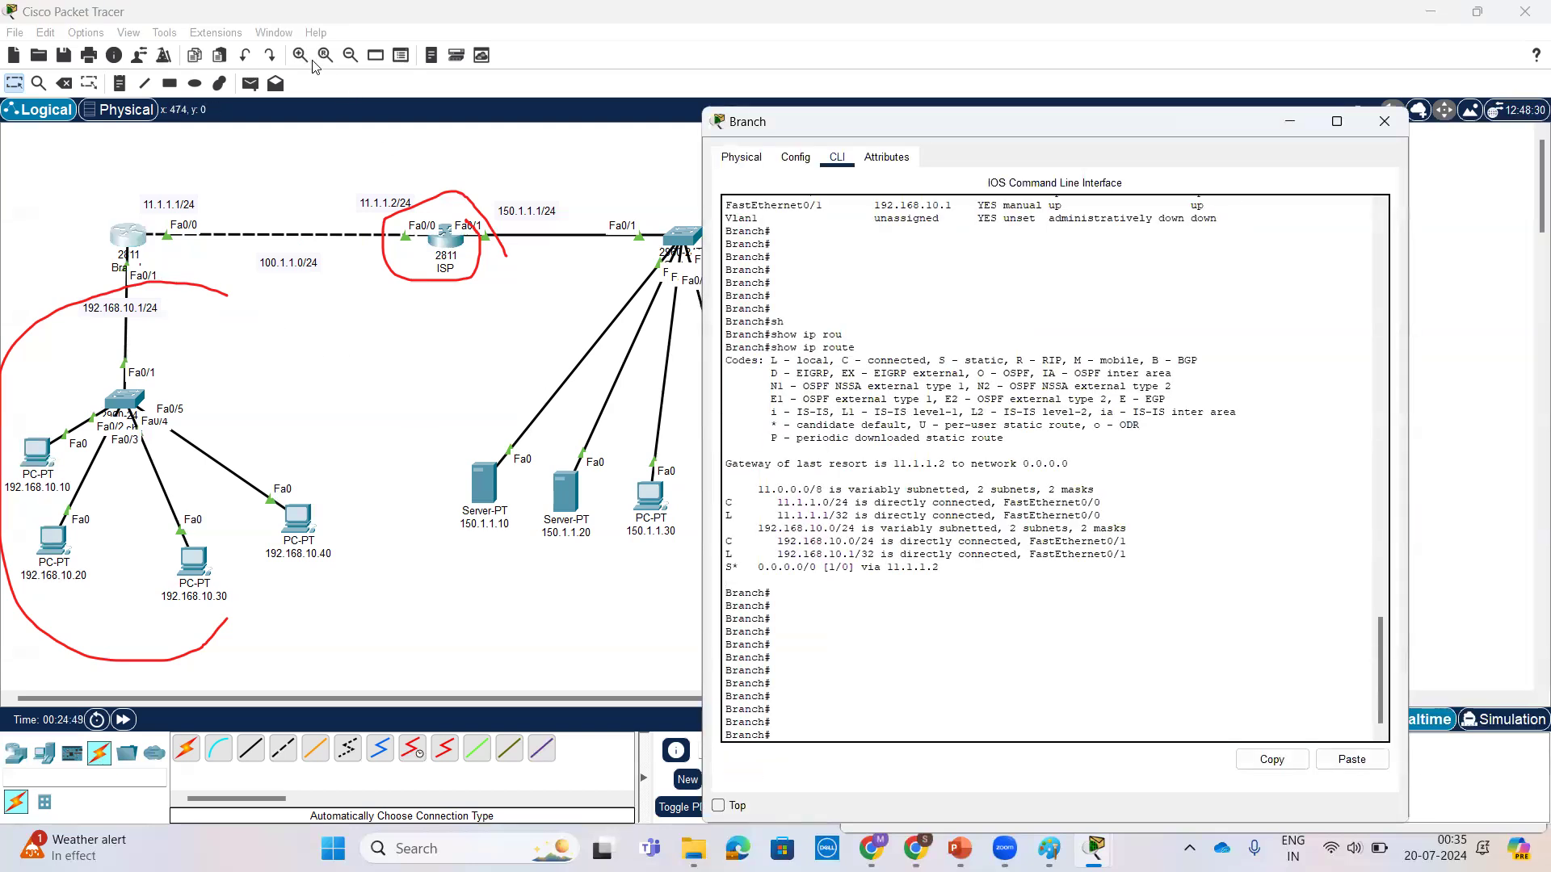
left_click(313, 63)
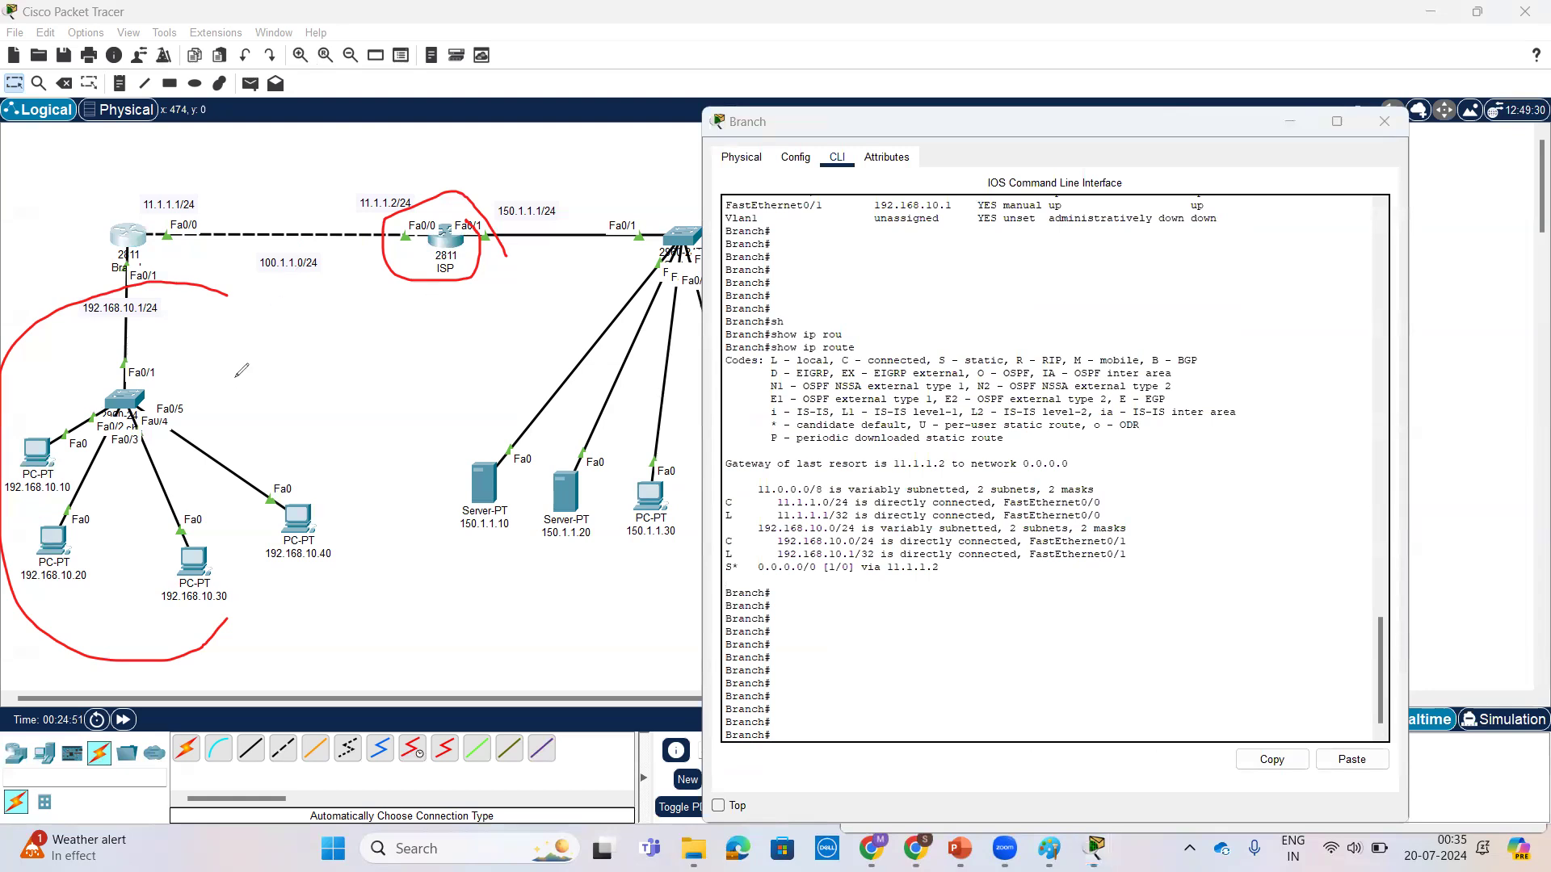
mouse_move(241, 400)
left_mouse_down()
mouse_move(258, 347)
mouse_move(293, 356)
mouse_move(288, 324)
mouse_move(308, 313)
mouse_move(319, 380)
mouse_move(222, 331)
mouse_move(264, 384)
left_mouse_up()
mouse_move(172, 398)
left_mouse_down()
mouse_move(42, 407)
mouse_move(212, 484)
mouse_move(203, 399)
left_mouse_up()
mouse_move(101, 376)
left_mouse_down()
mouse_move(317, 208)
mouse_move(493, 186)
mouse_move(482, 217)
left_mouse_up()
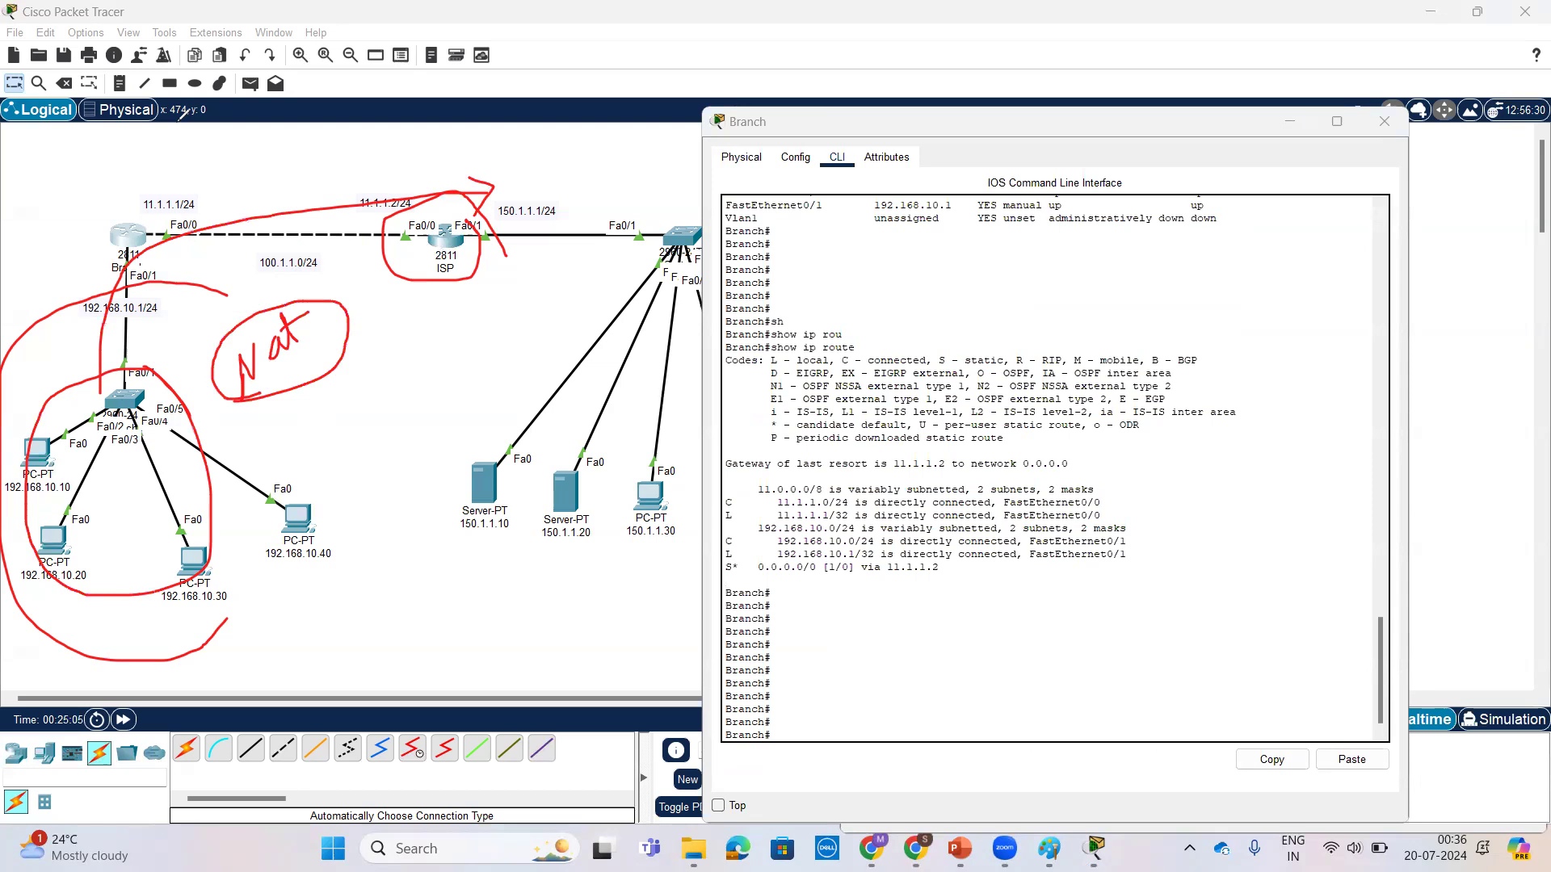
Step: Enter global configuration mode on the Branch router with conf t
left_click(982, 666)
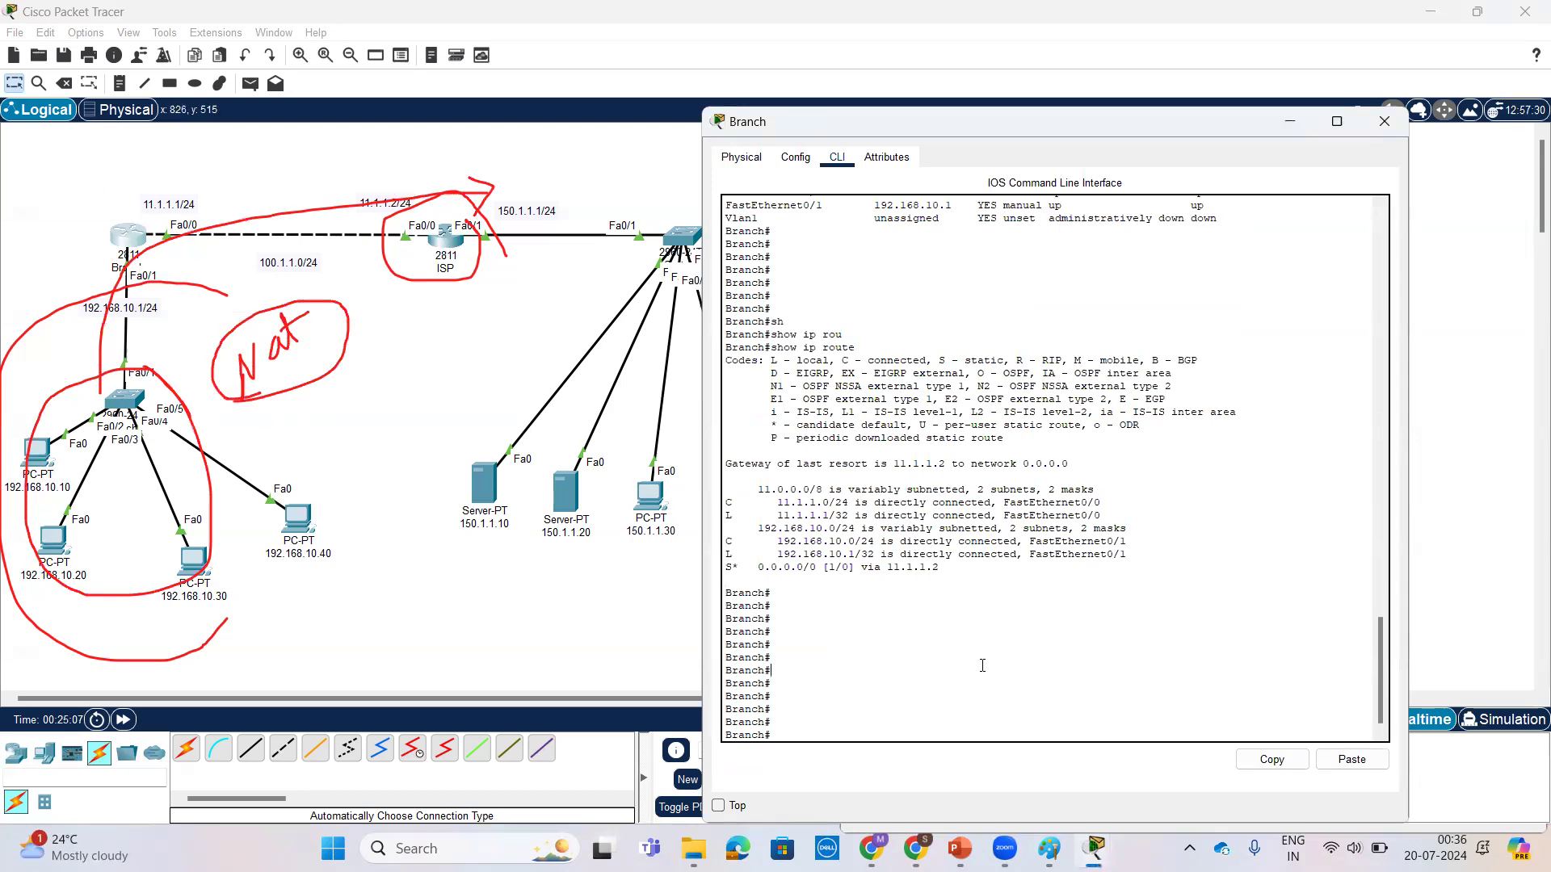
key("Return")
key("Return")
key("Return")
type("conf t")
key("Return")
key("Return")
key("Return")
key("Return")
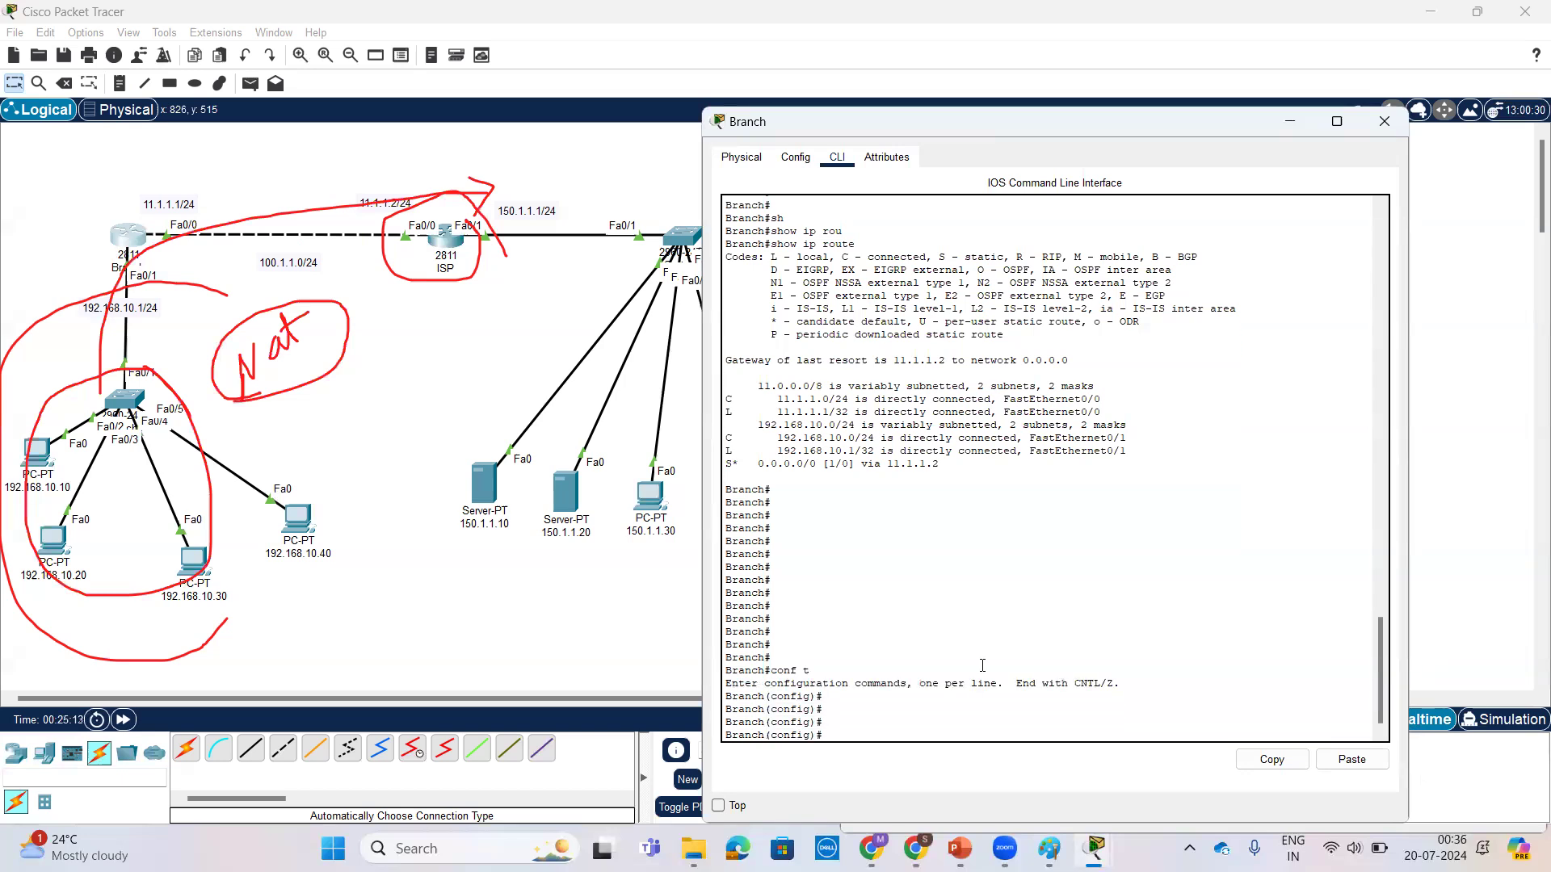
Step: Build the NAT command on Branch as far as ip nat inside source, using the built-in help to list its options
type("ip")
type(" nat ?")
type(" int")
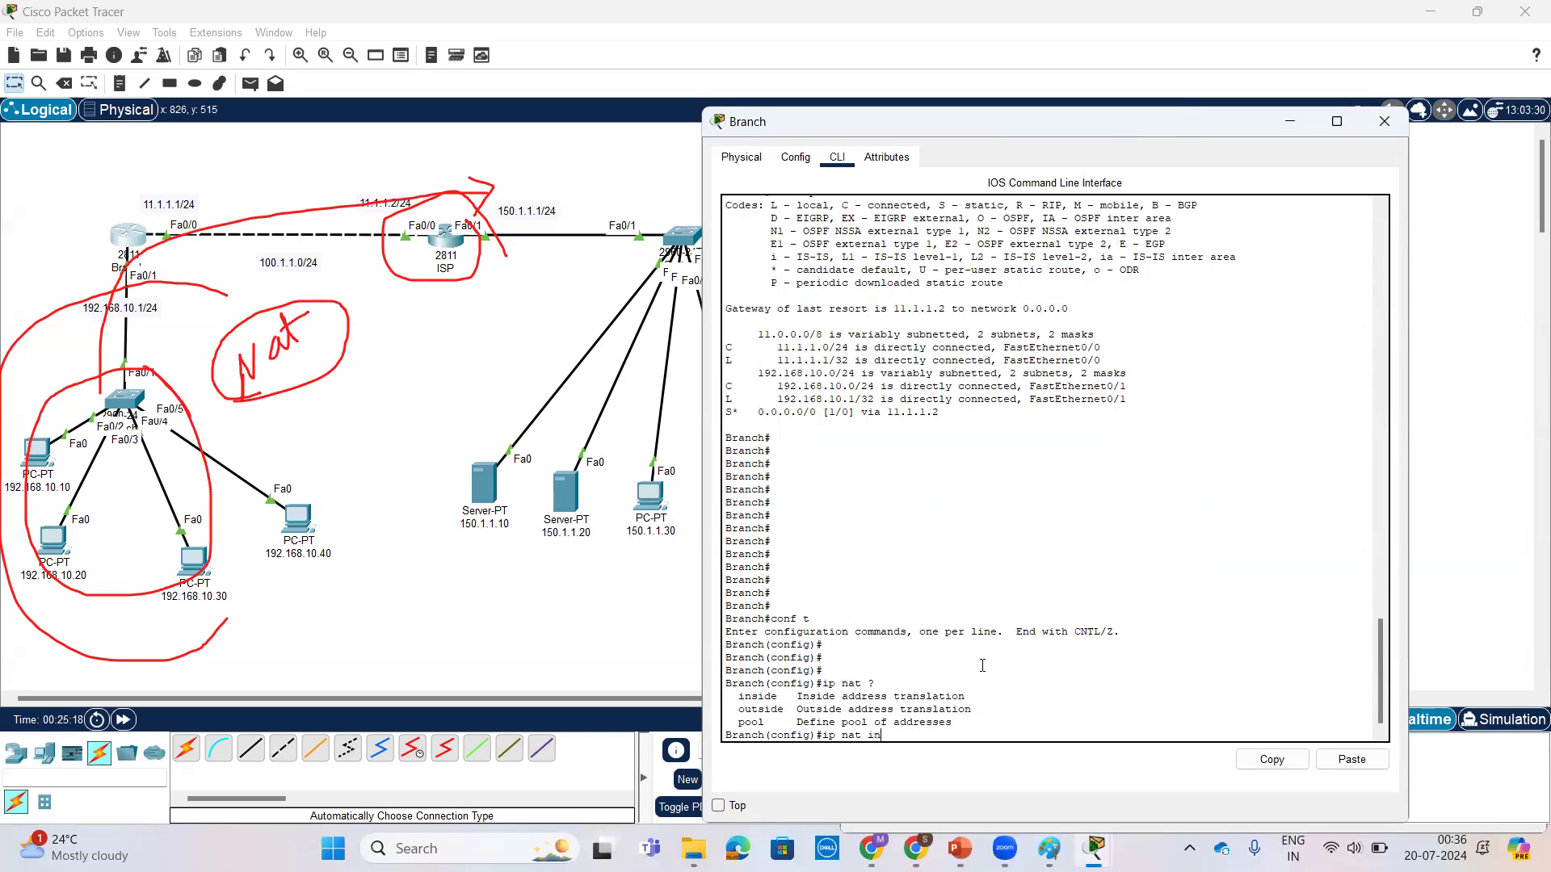
key("Tab")
key("Tab")
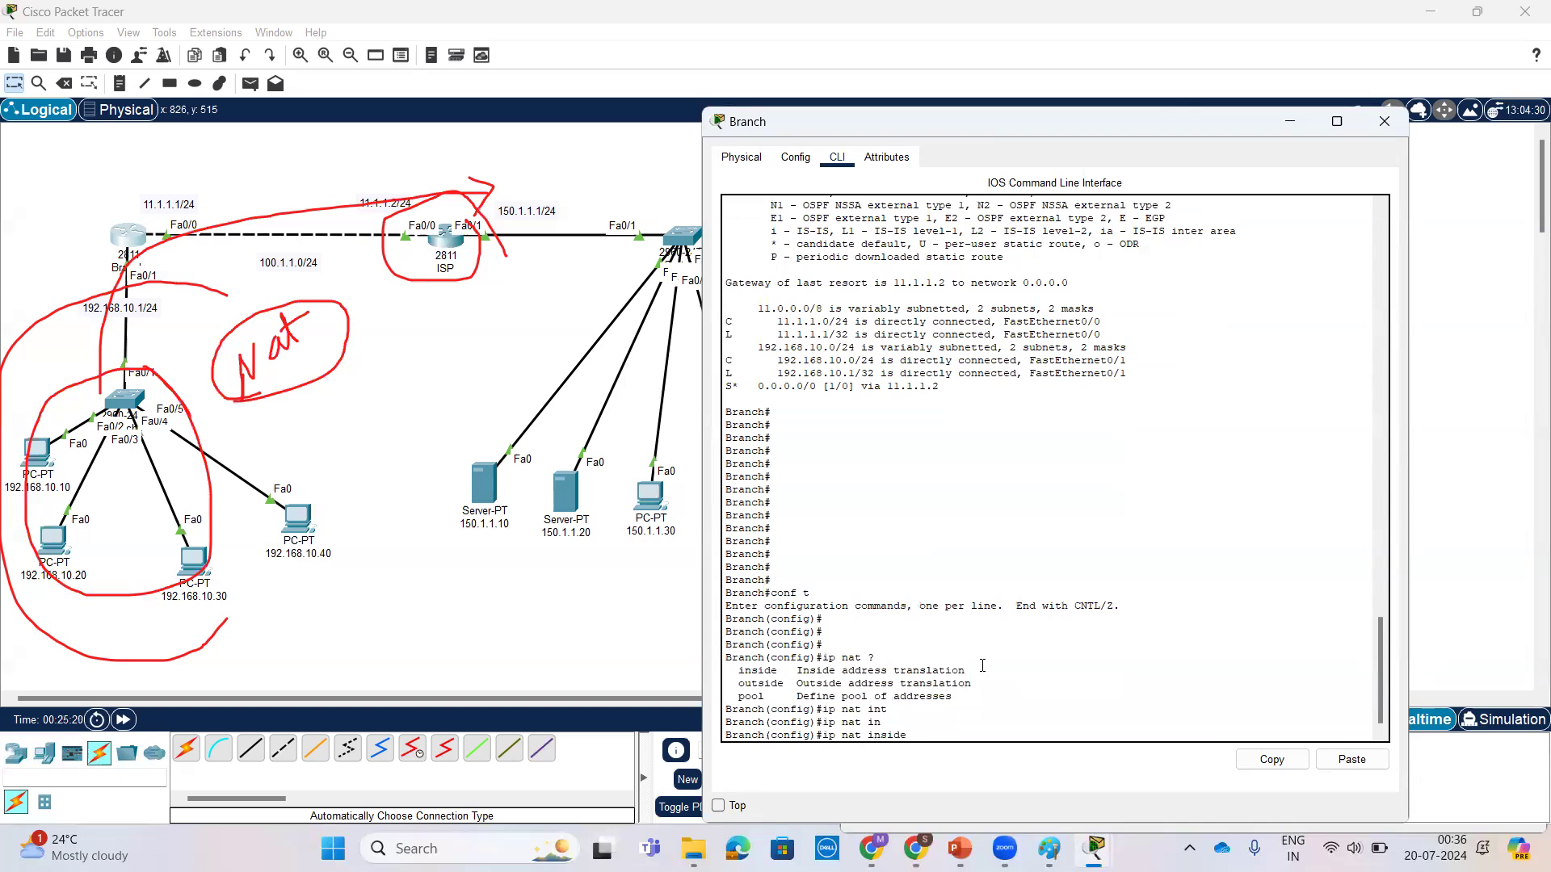
type("?")
type("so")
key("Tab")
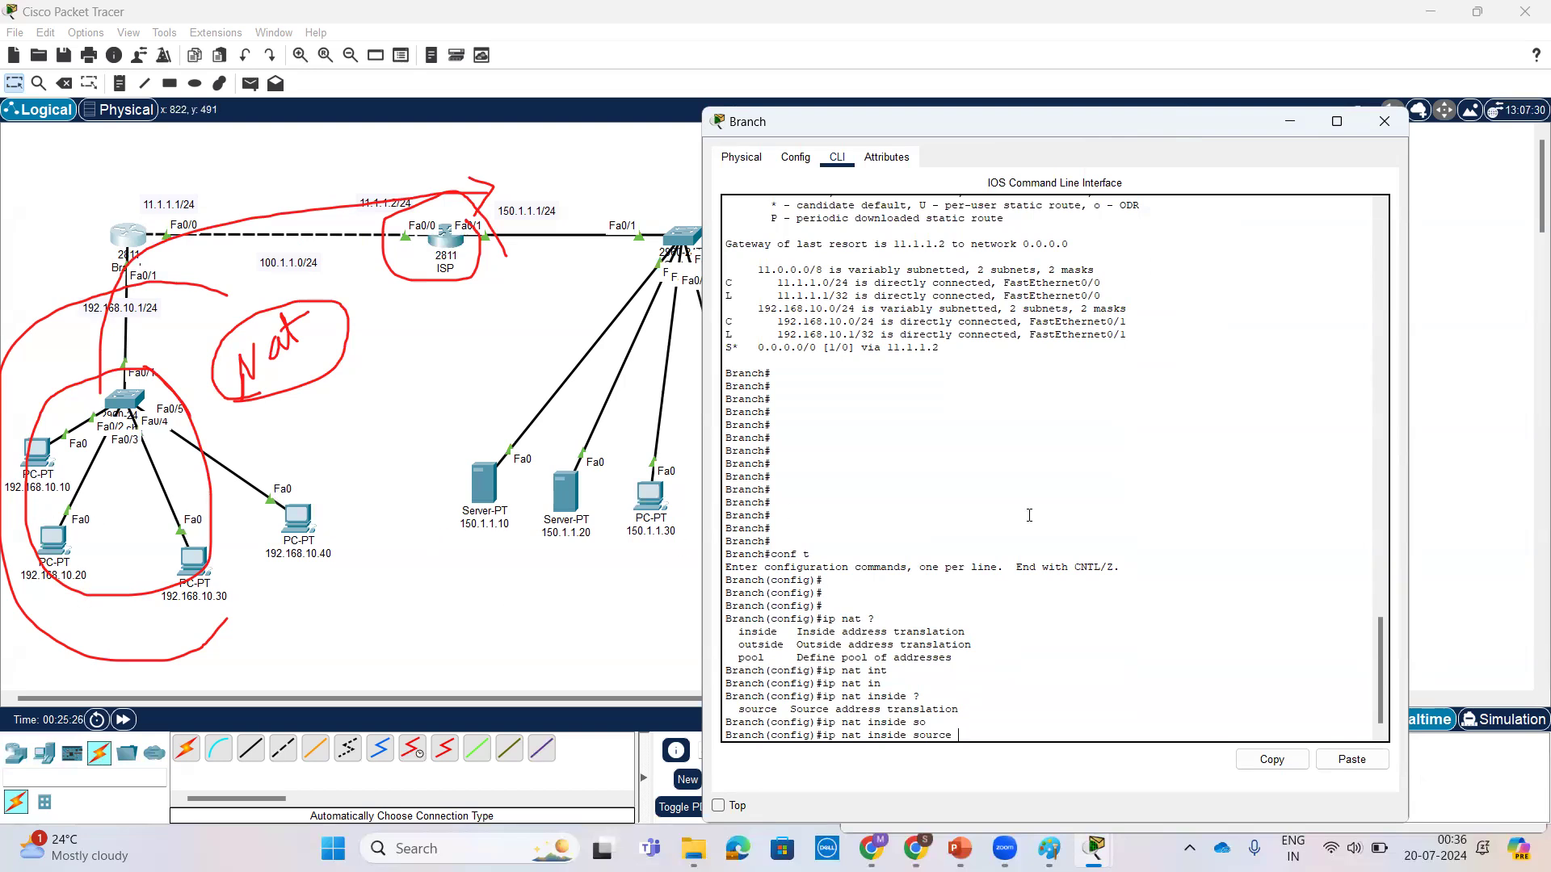
Step: Try to give 192.168.10.10 directly as the inside source address and query the options that follow it
type(".168.10.10 ?")
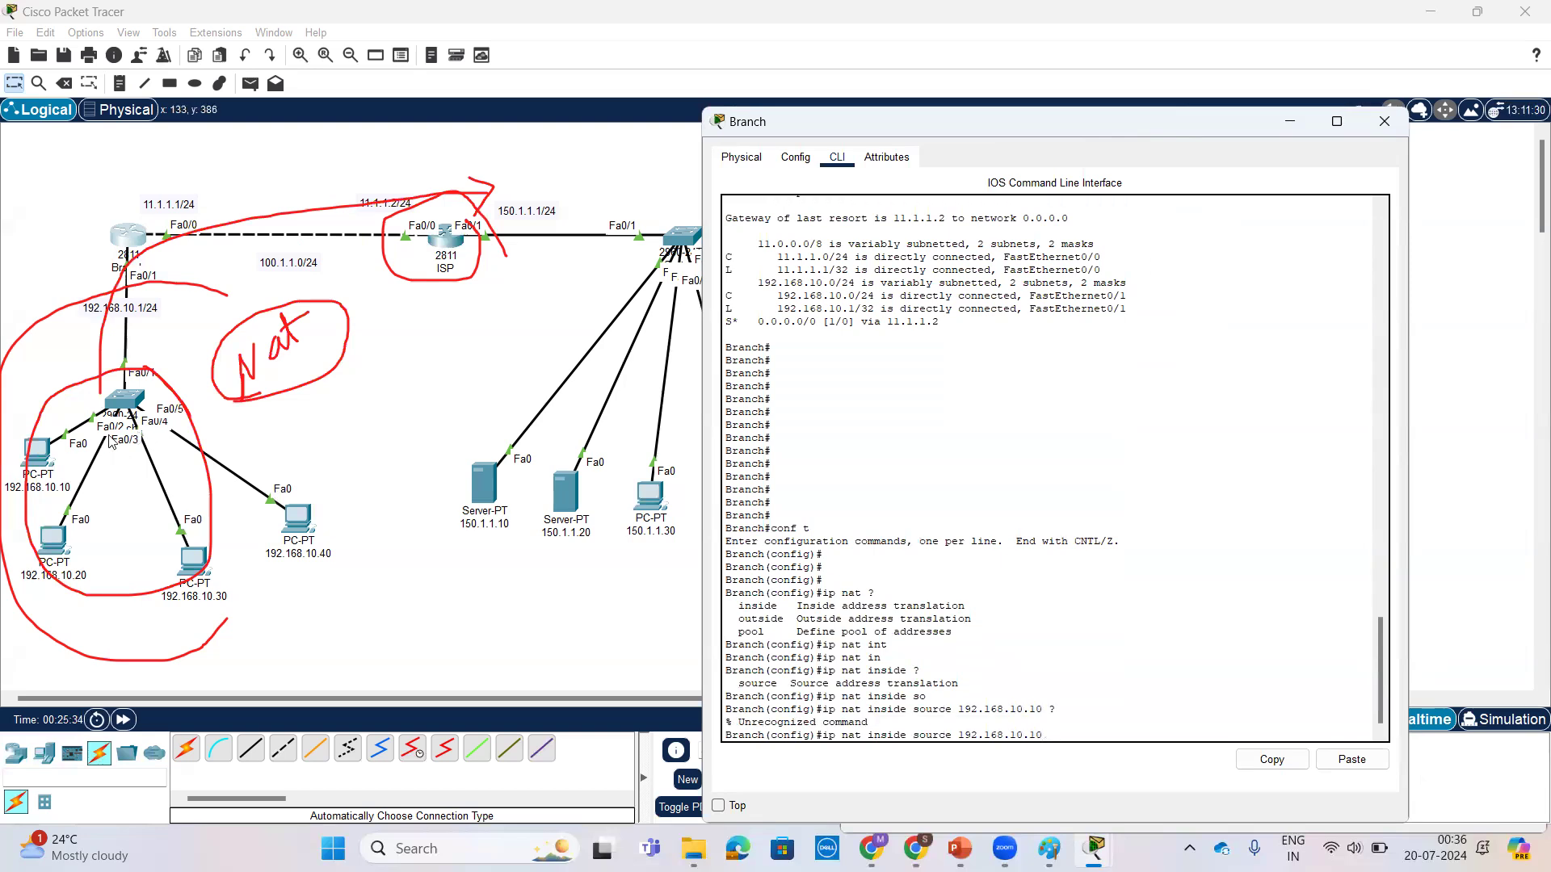
Step: Remove the address from the unfinished NAT command and list the options for ip nat inside source
key("BackSpace")
key("BackSpace")
key("BackSpace")
key("BackSpace")
key("BackSpace")
key("BackSpace")
key("BackSpace")
key("BackSpace")
key("BackSpace")
key("BackSpace")
key("BackSpace")
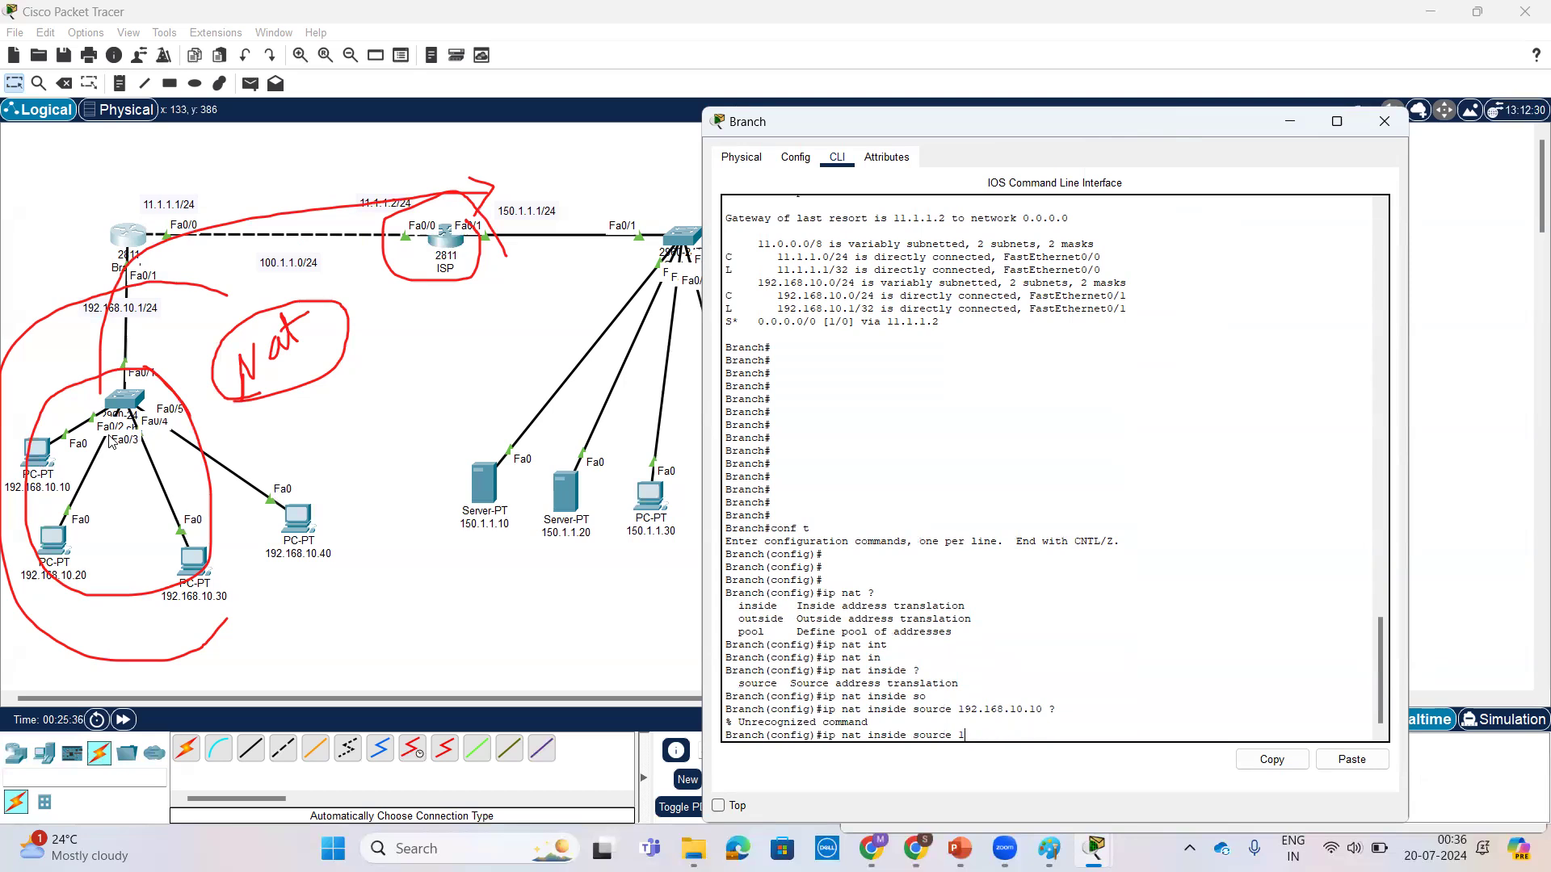
type("?")
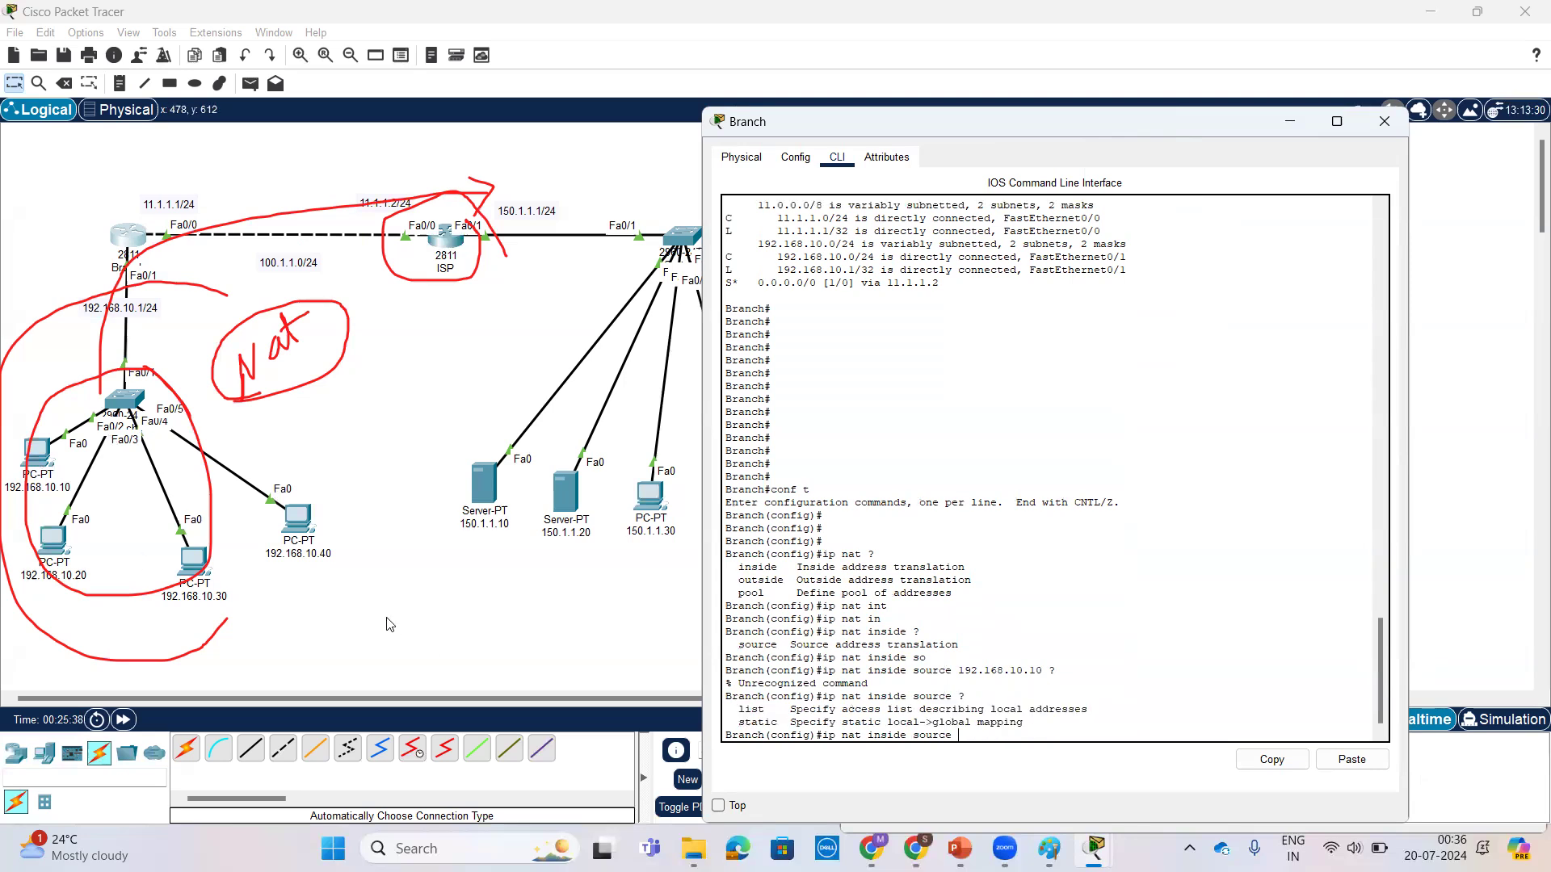
type("st")
Step: Extend the inside source NAT command with static and local address 192.168.10.10, querying the built-in help for each following argument
key("Tab")
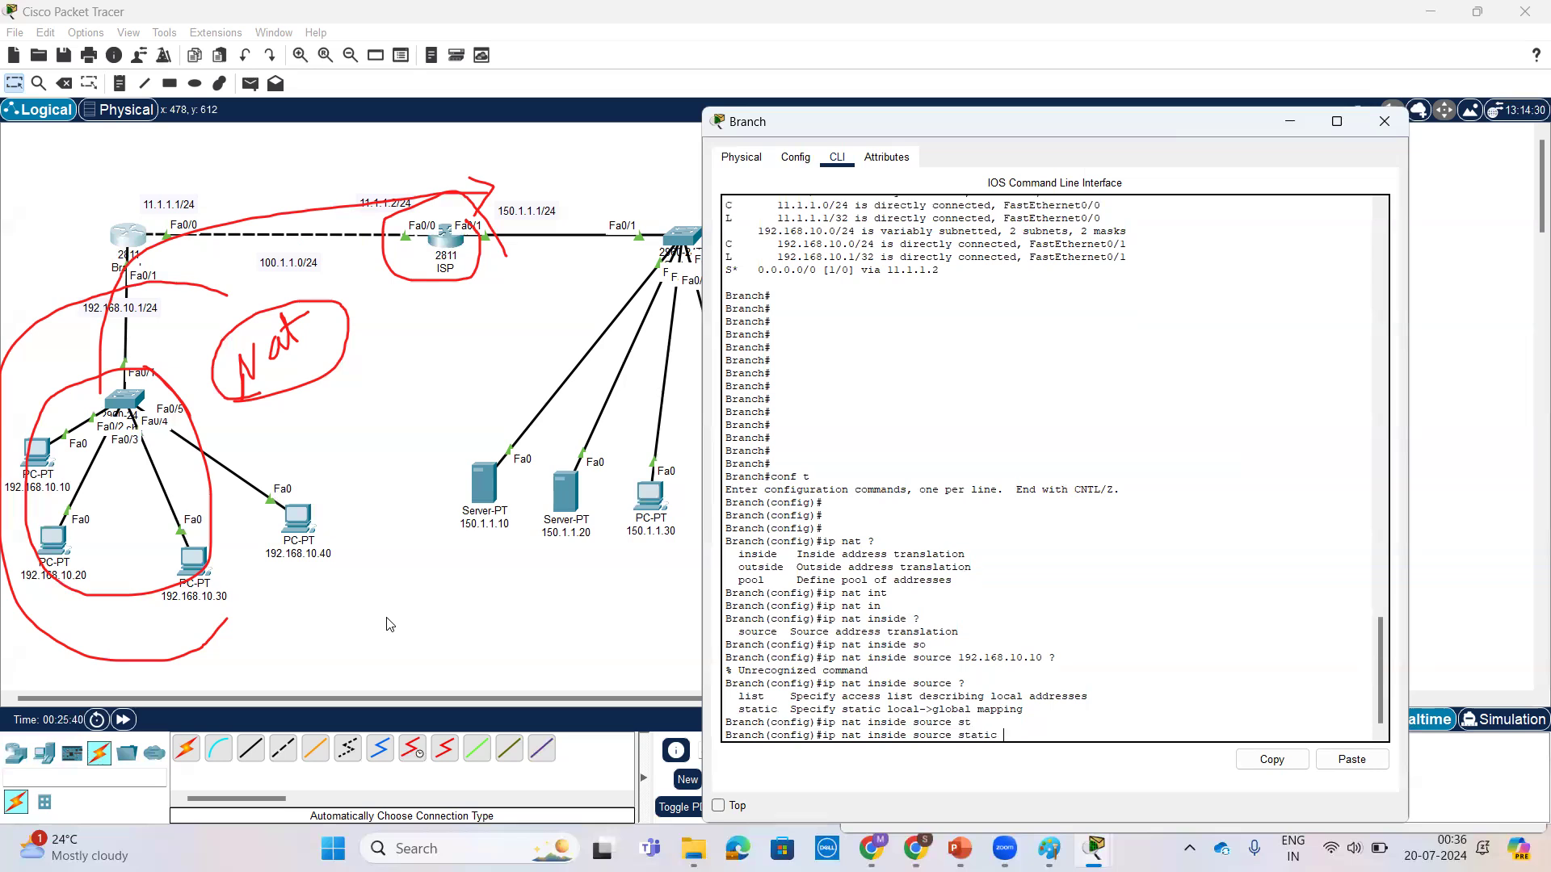
type("?")
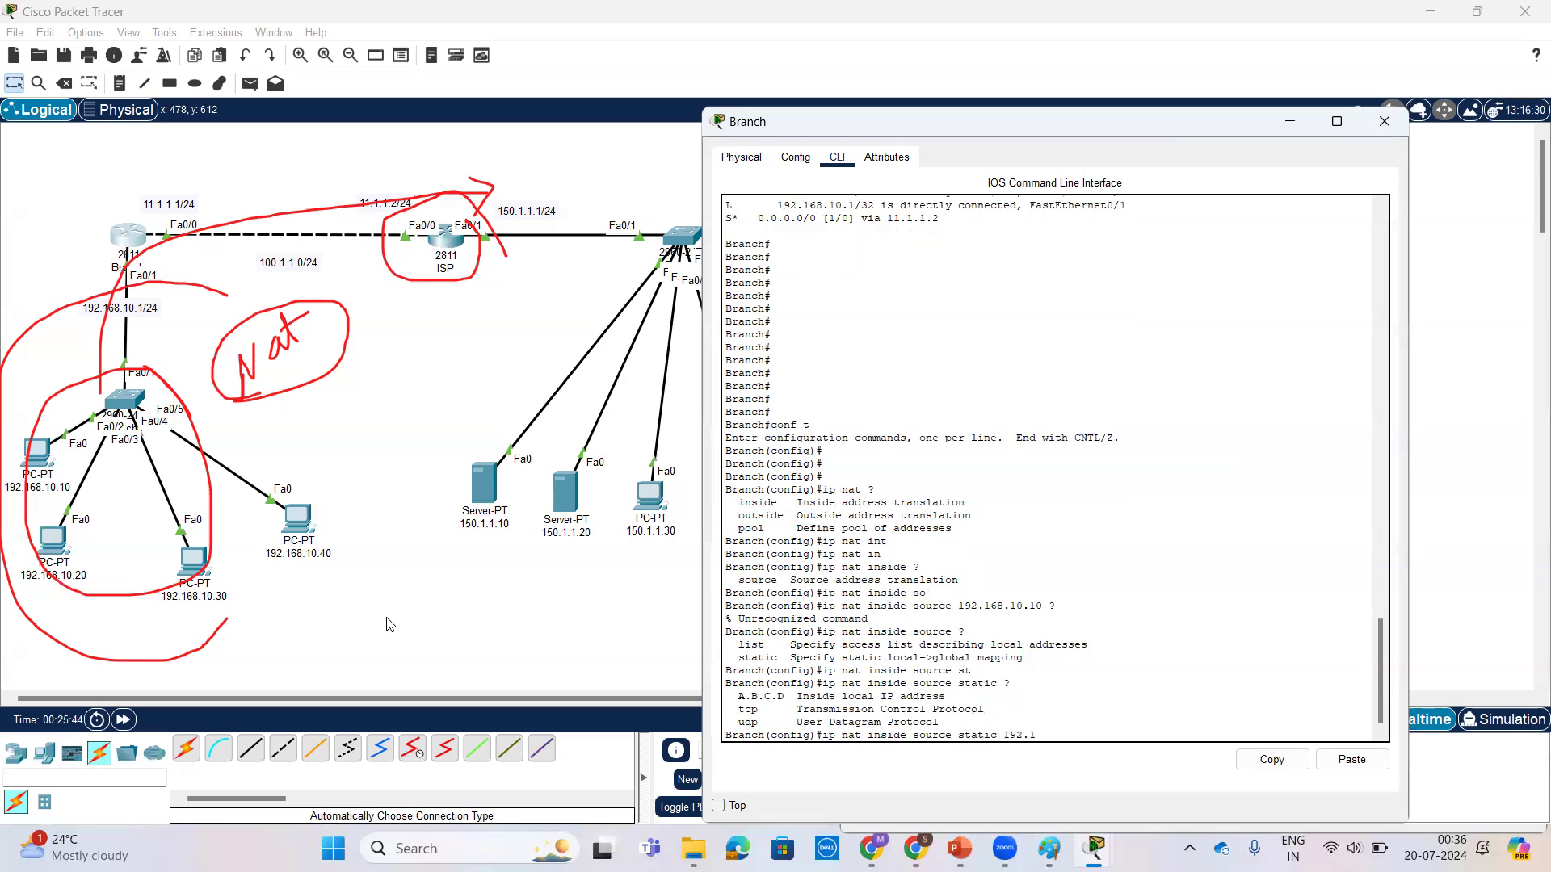
type("192.168.10.10 ?")
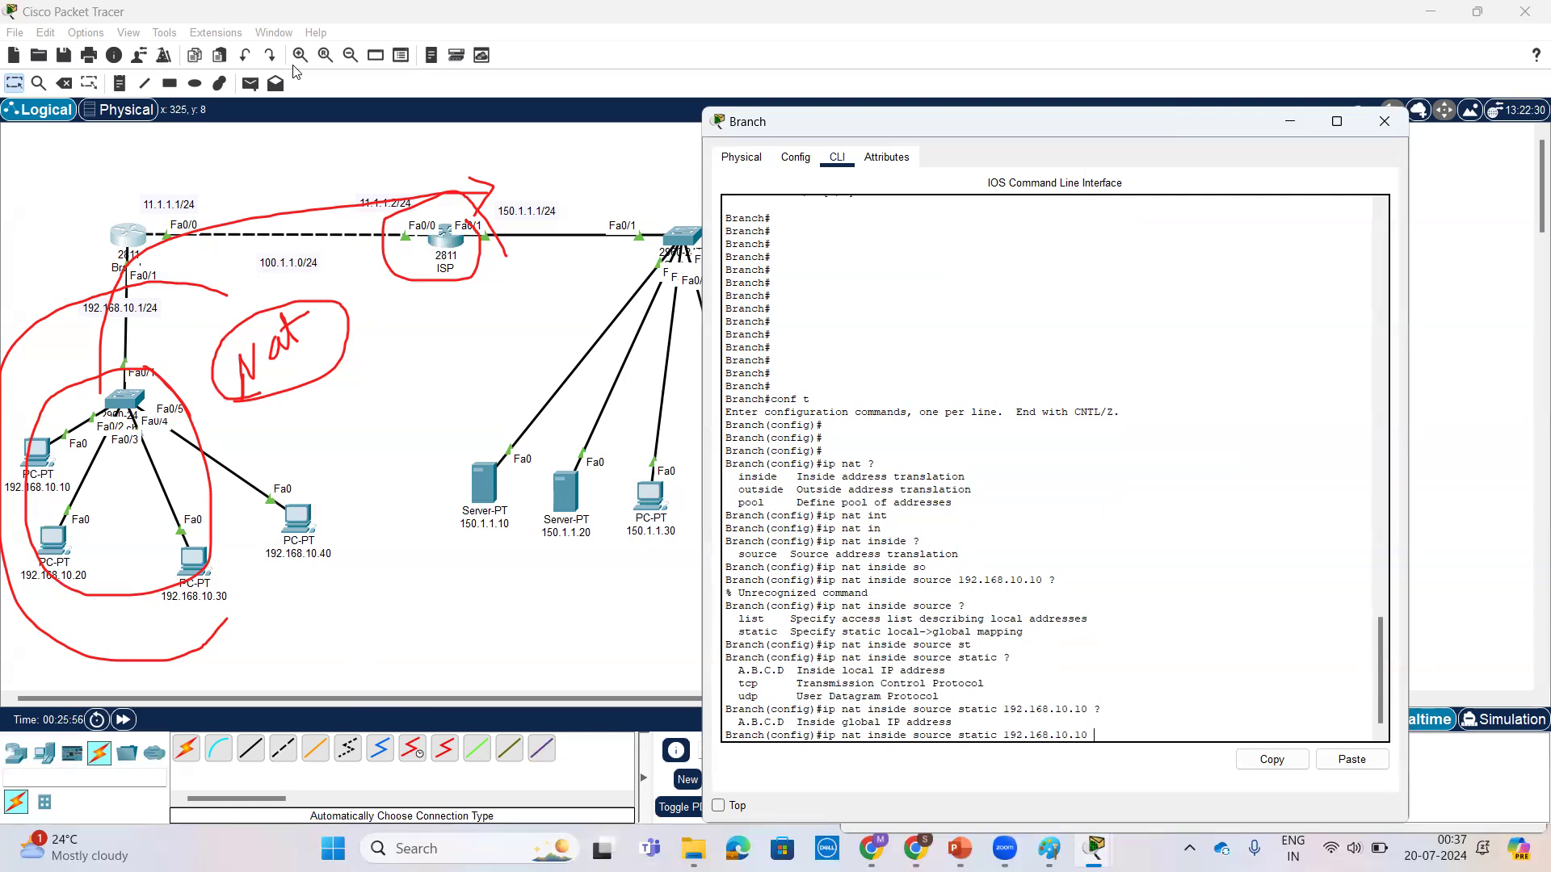
Step: Clear the red annotations and move the 100.1.1.0/24 label beneath the Branch router's Fa0/0 end of the link
left_click(442, 68)
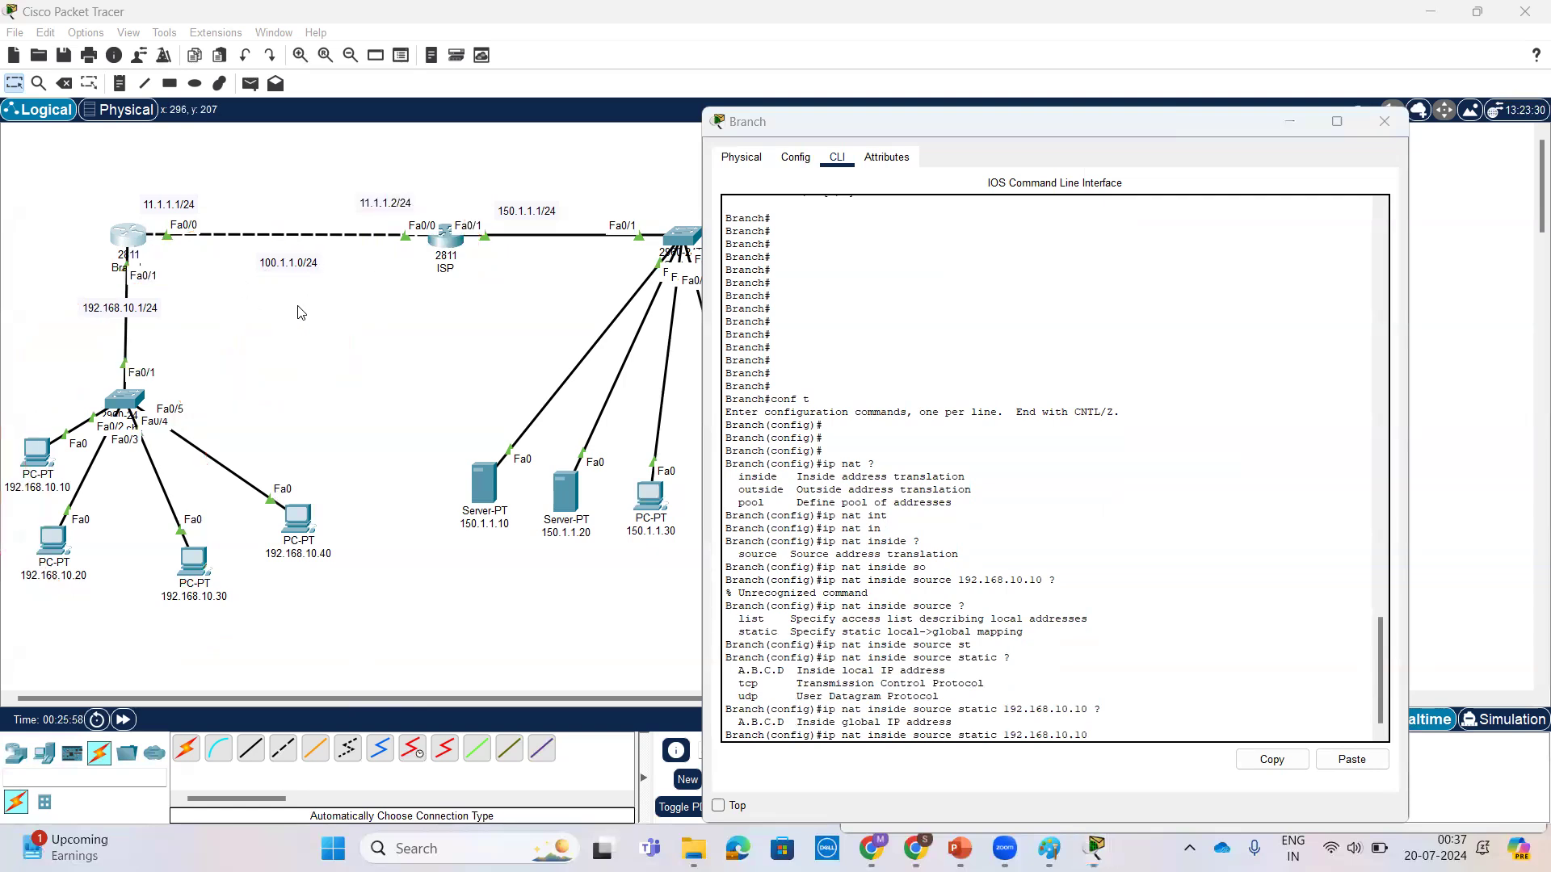
left_click_drag(288, 273, 218, 268)
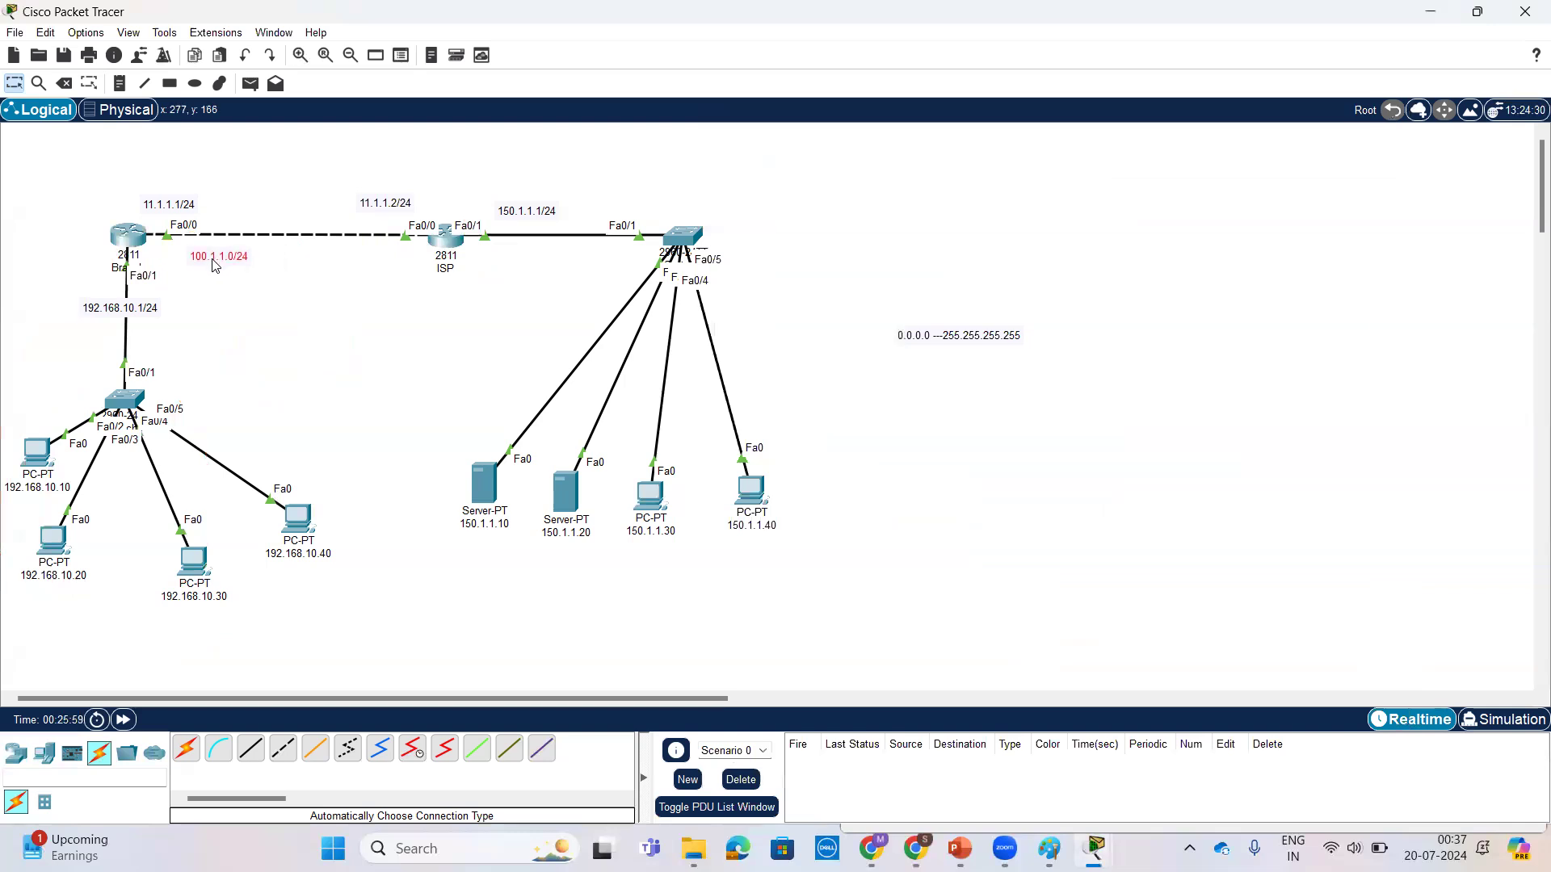
Step: Return to the Branch console and complete the static NAT entry for 192.168.10.10 with inside global address 100.1.1.1
left_click(142, 236)
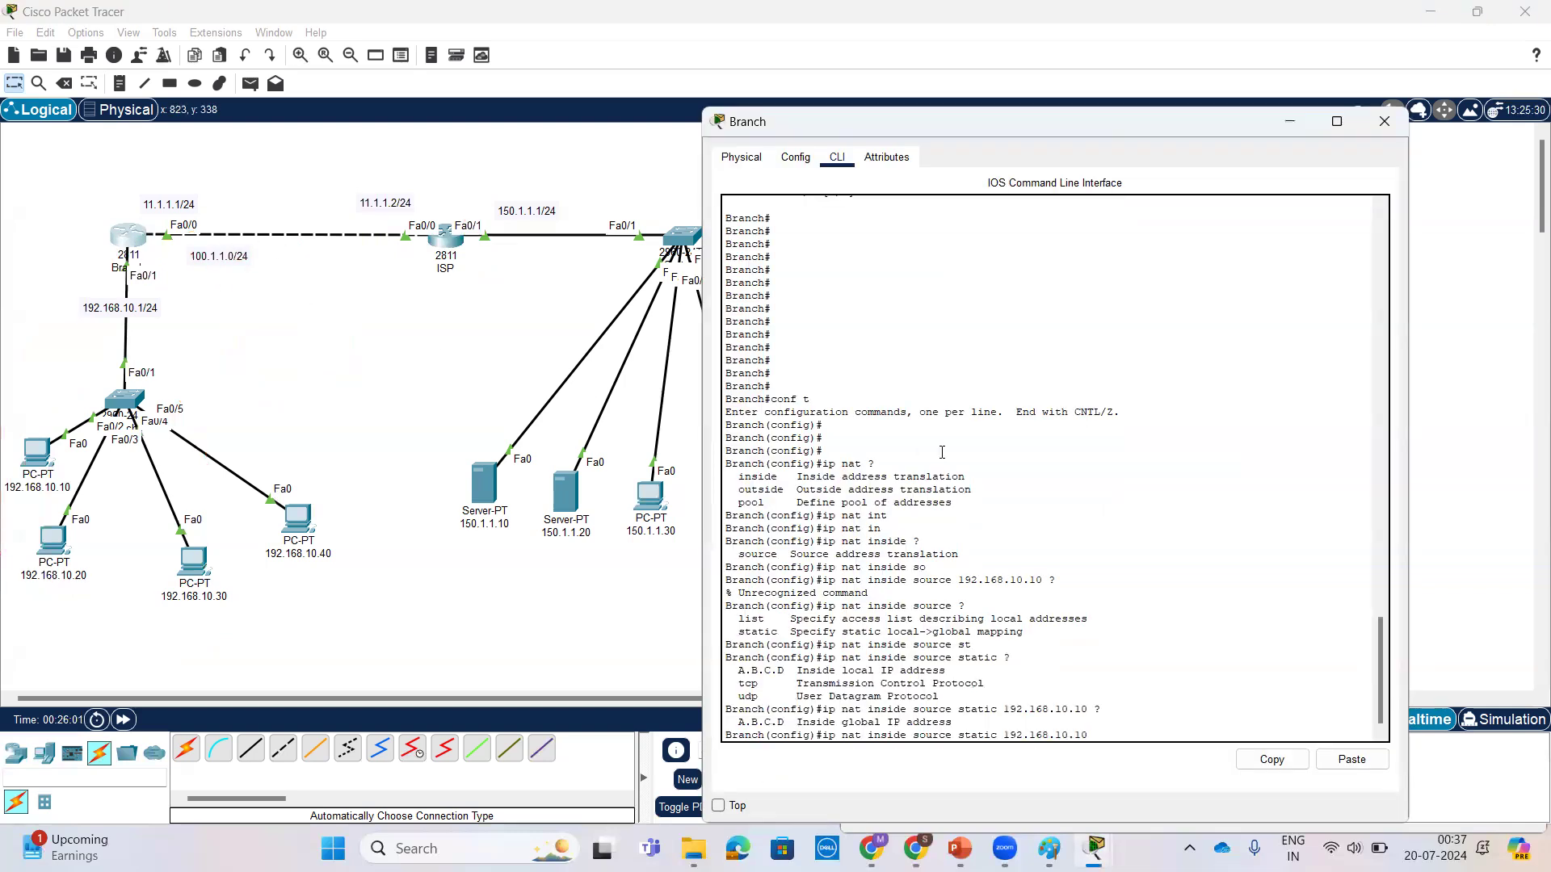
key("Tab")
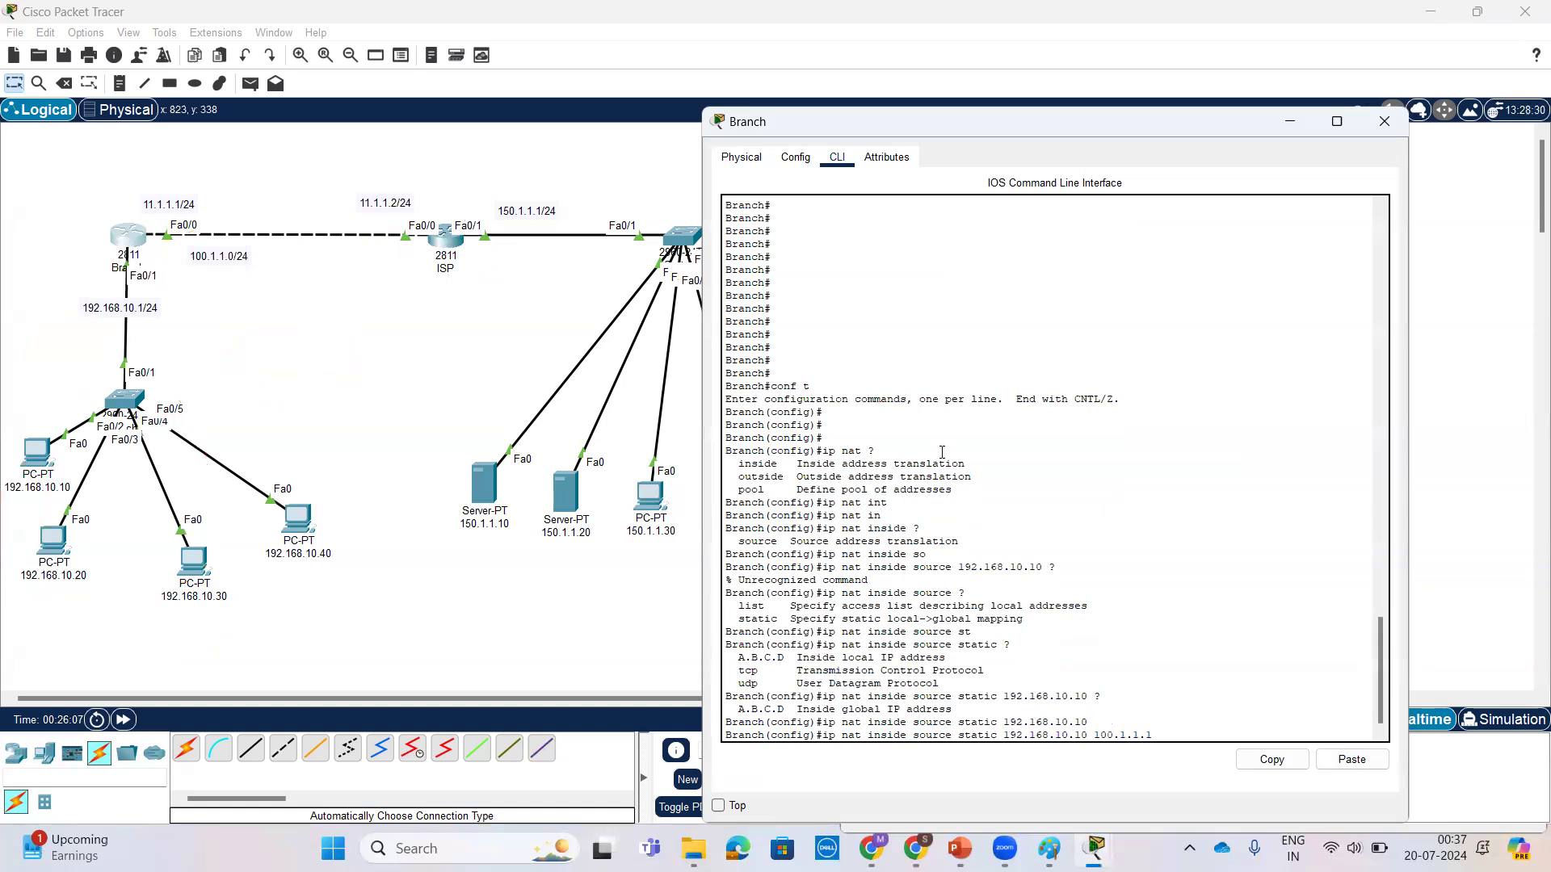
type("100.1.1.1 ?")
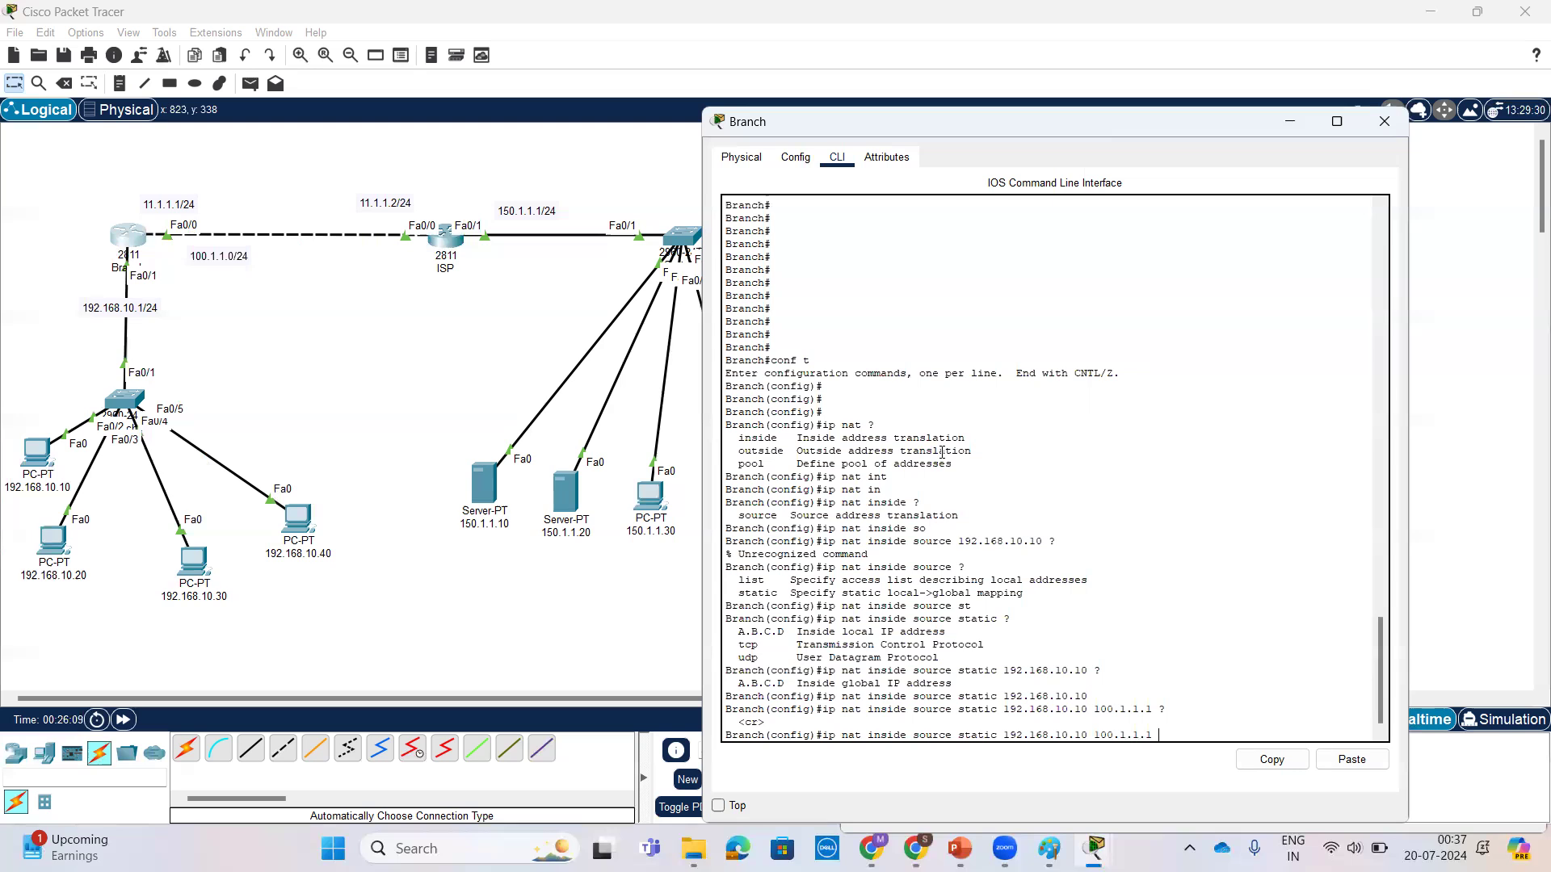
key("Return")
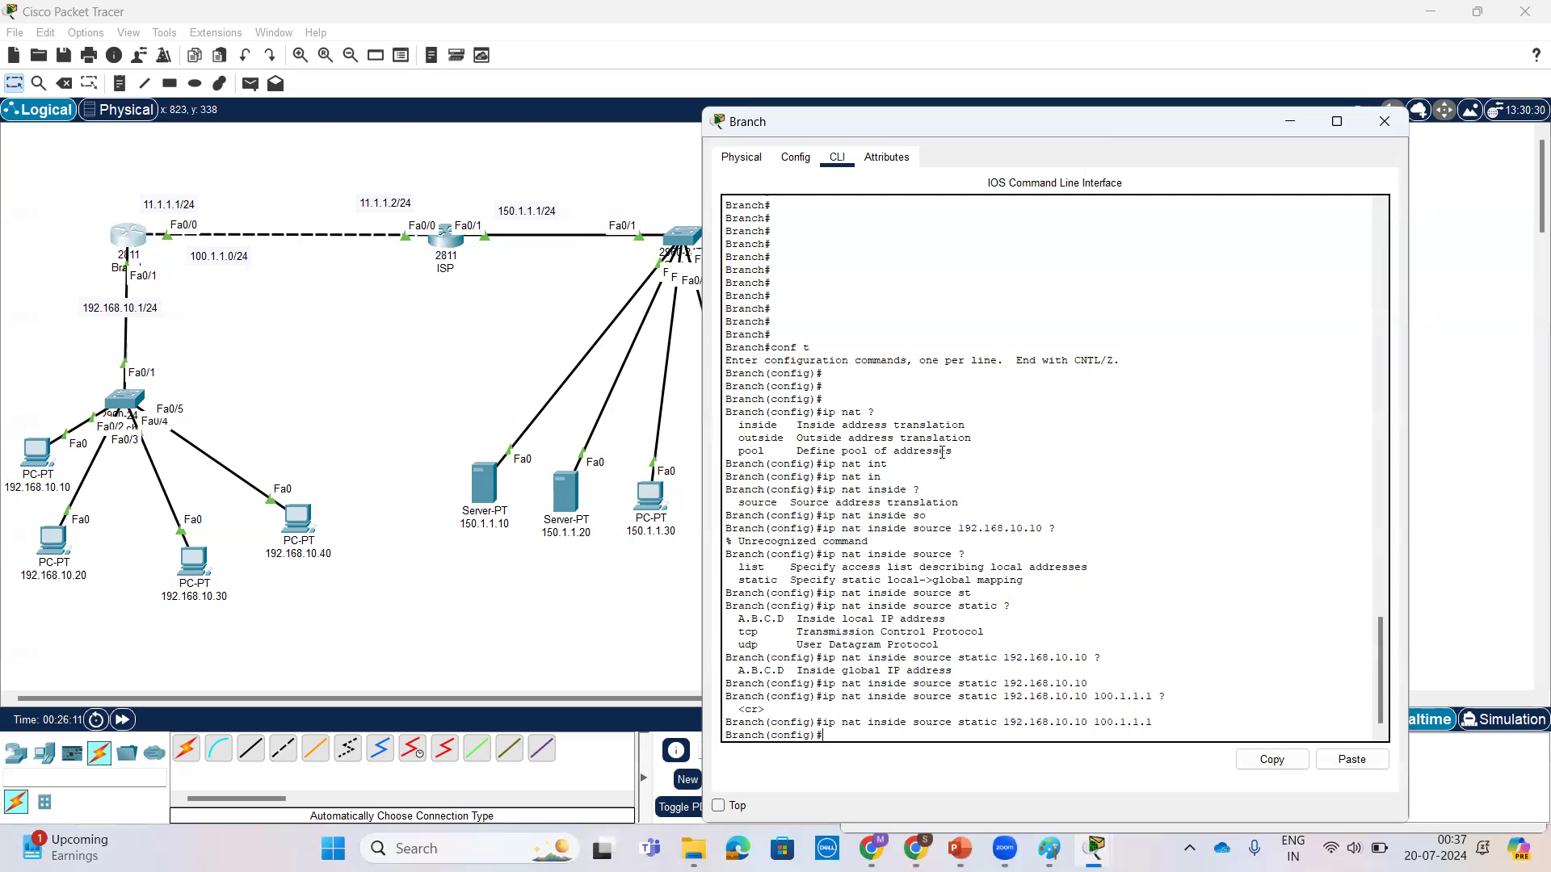
Step: Add a static NAT entry on Branch mapping inside local 192.168.10.20 to inside global 100.1.1.2
type("ip nat ins")
key("Tab")
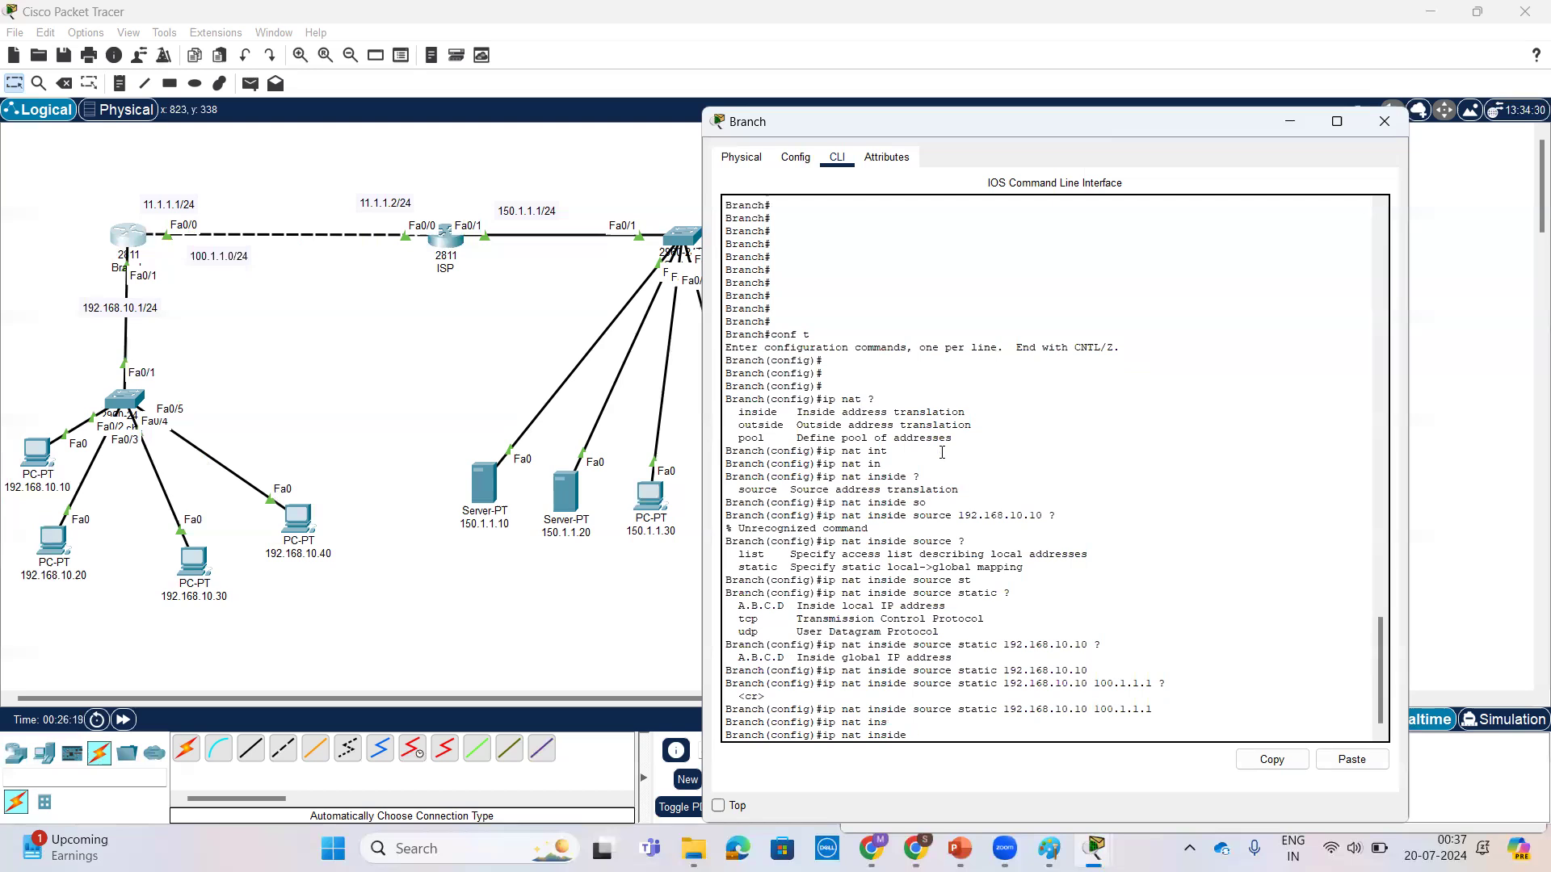
type("s")
key("Tab")
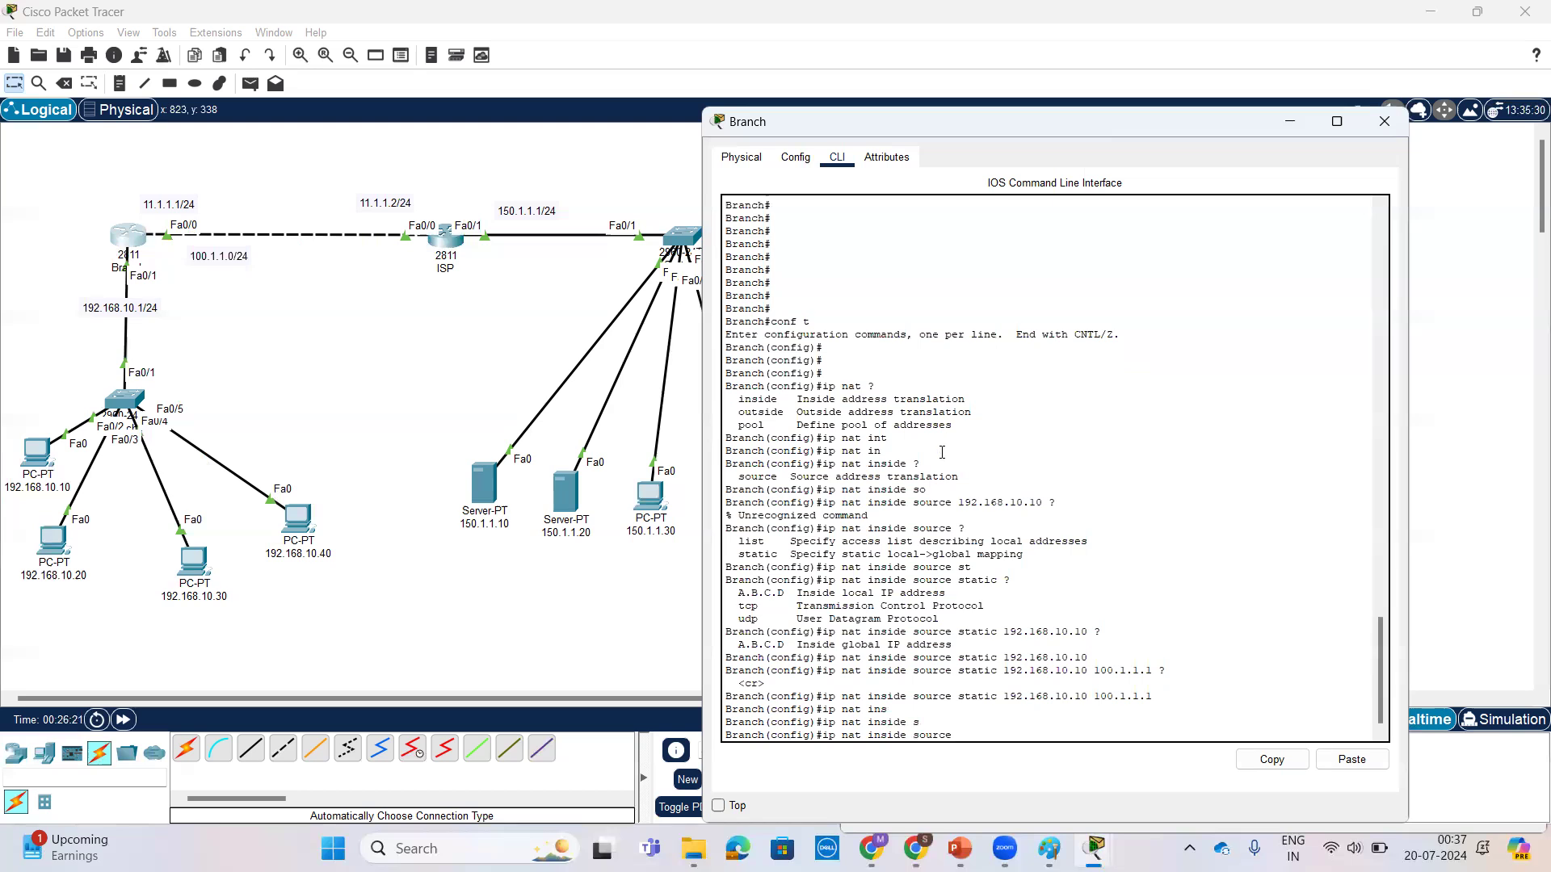
type("s")
key("Tab")
type("92.168.10.20")
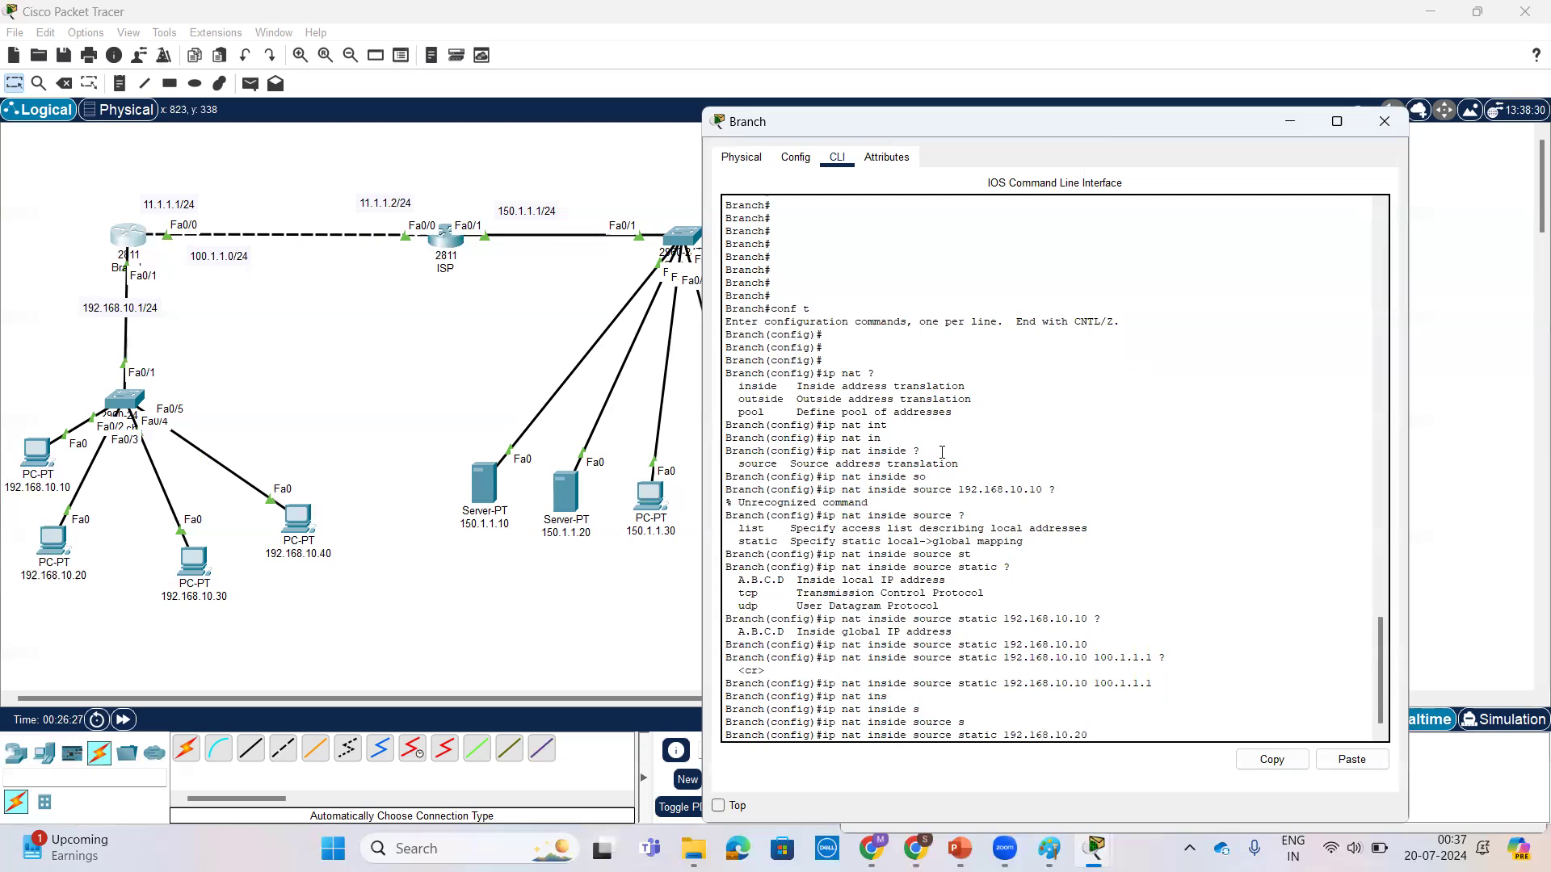
type(" 100.1.1.2")
key("Return")
key("Return")
key("Return")
key("Return")
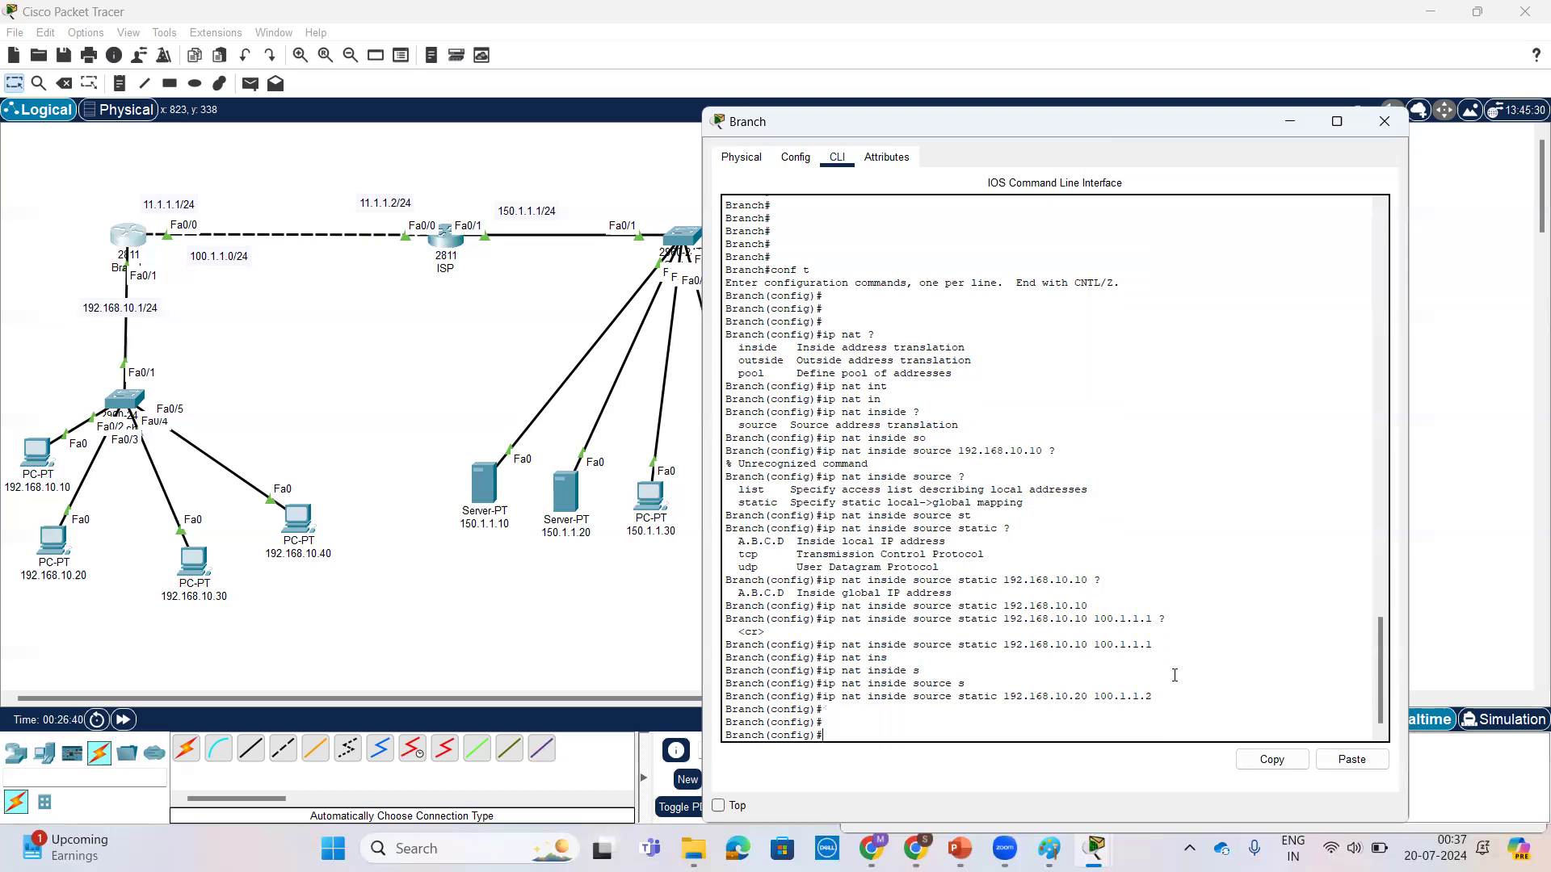
Step: Add a static NAT entry on Branch mapping inside local 192.168.10.30 to inside global 100.1.1.3
type("ip na")
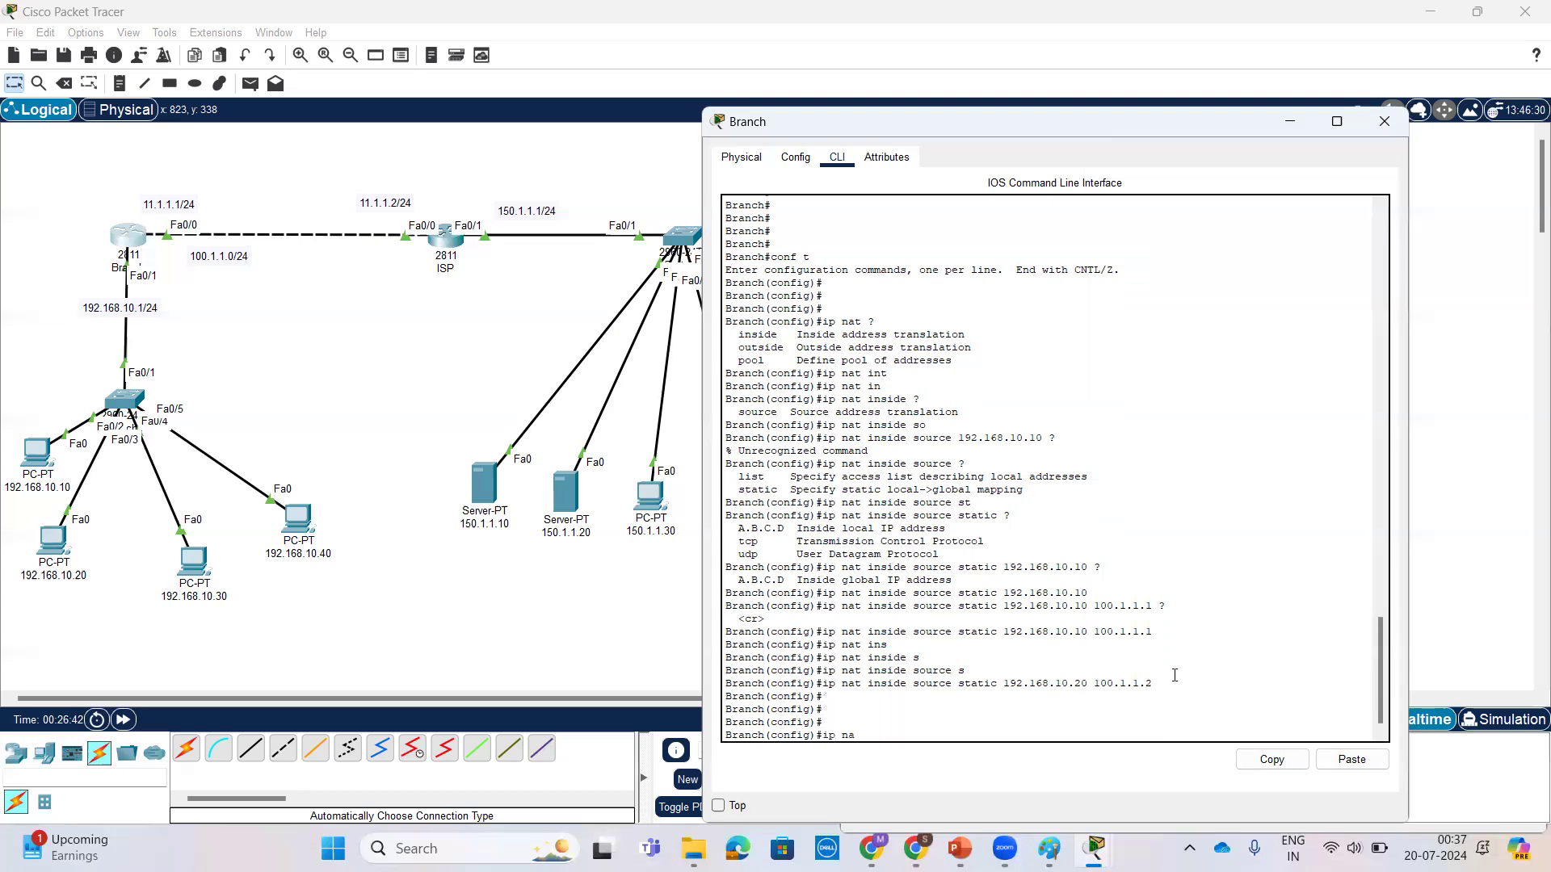
key("Tab")
type("t")
key("Tab")
type("in")
key("Tab")
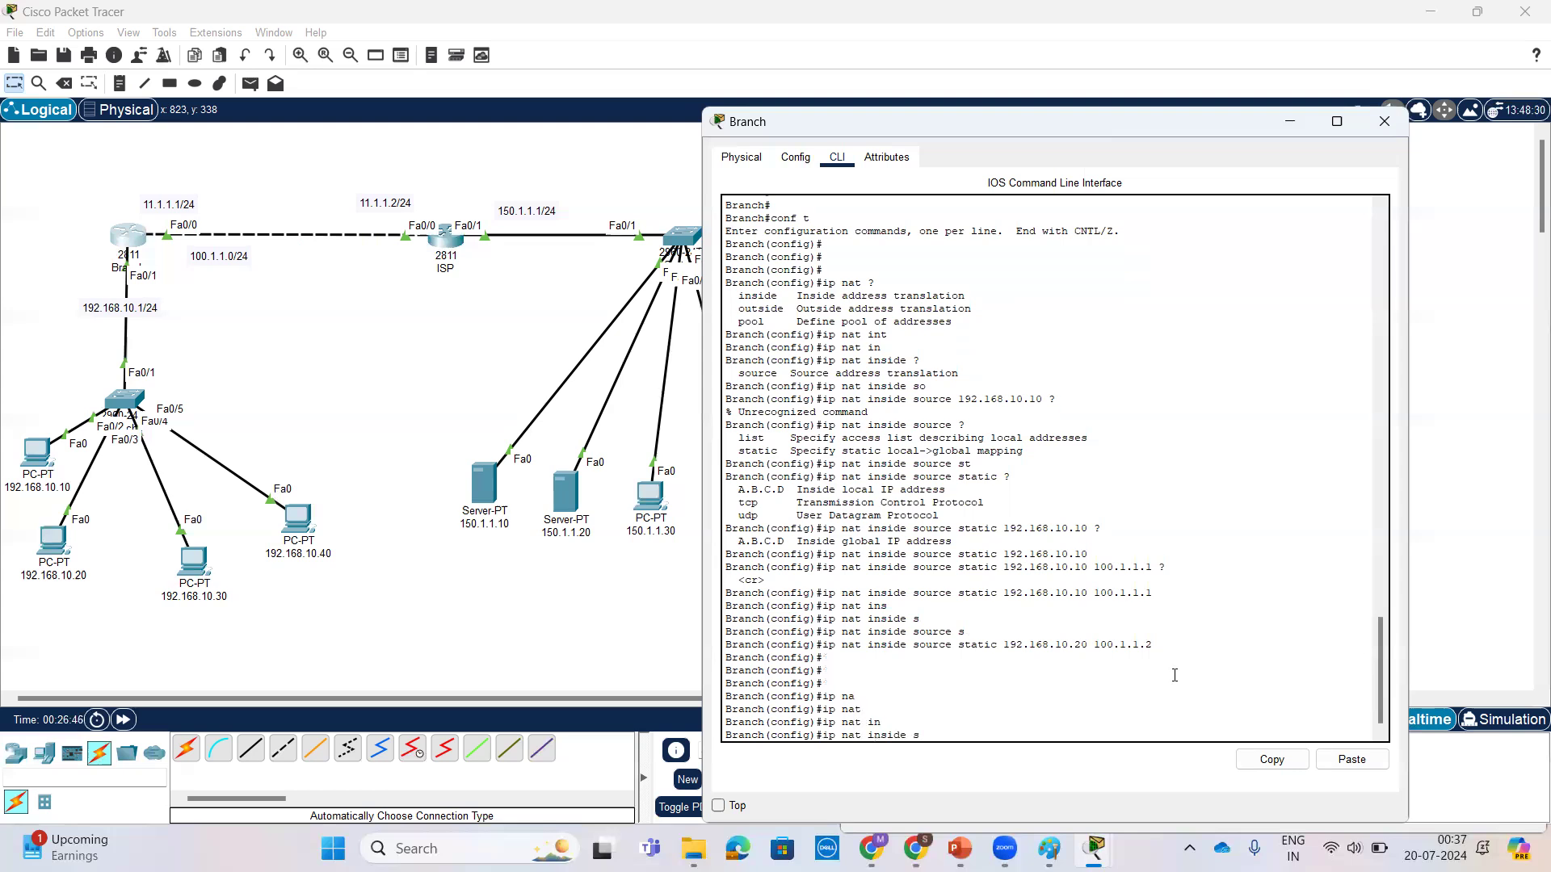
type("source s")
key("Tab")
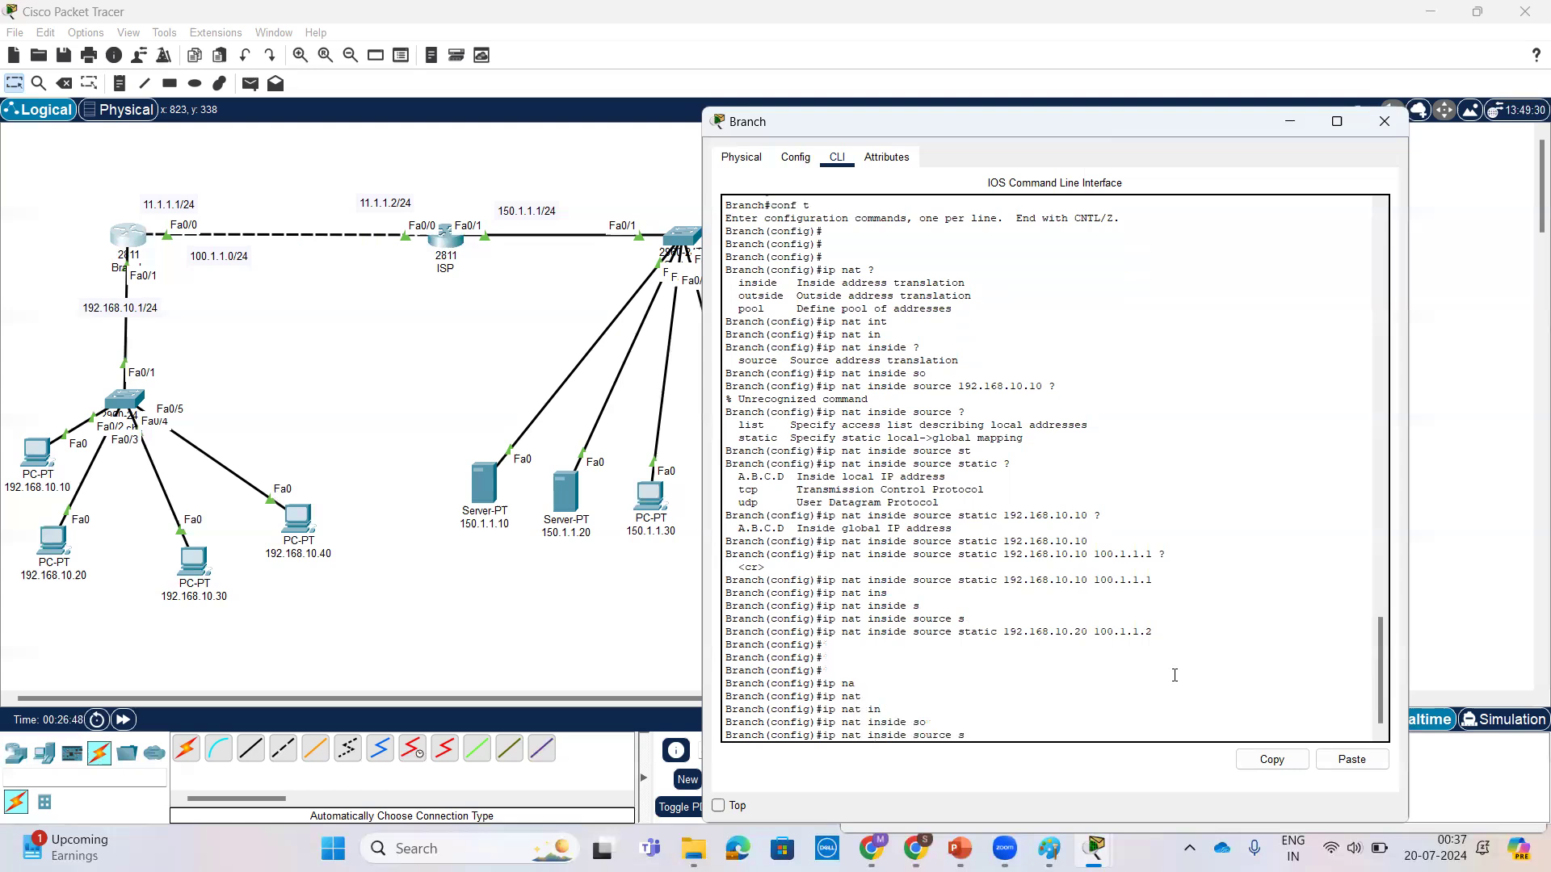
type("s")
key("Tab")
type("192.1")
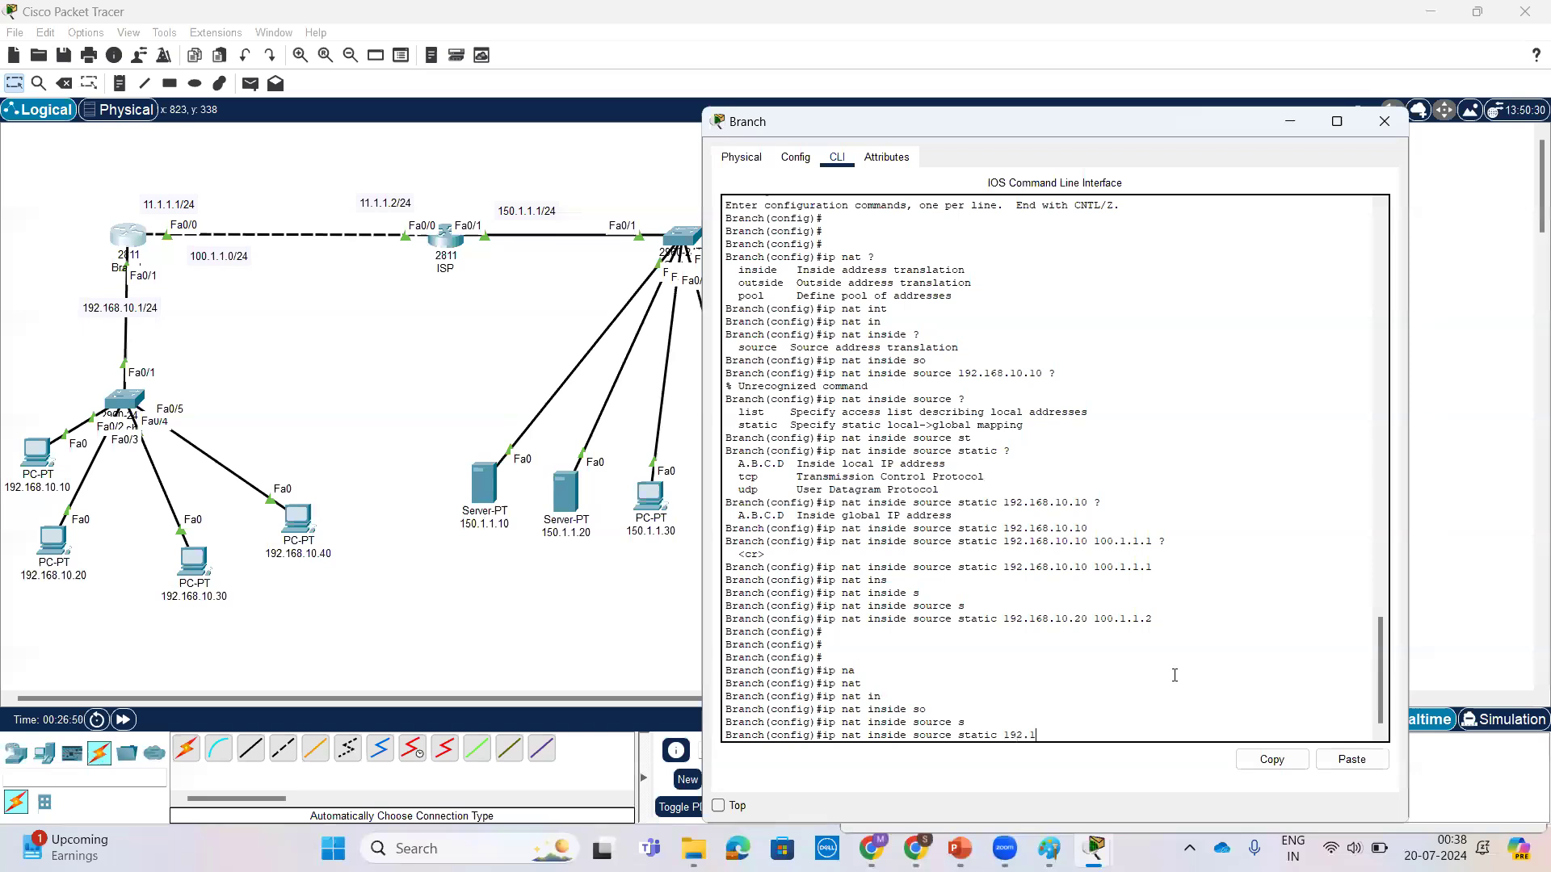
type("68.10.30 100.1.1.")
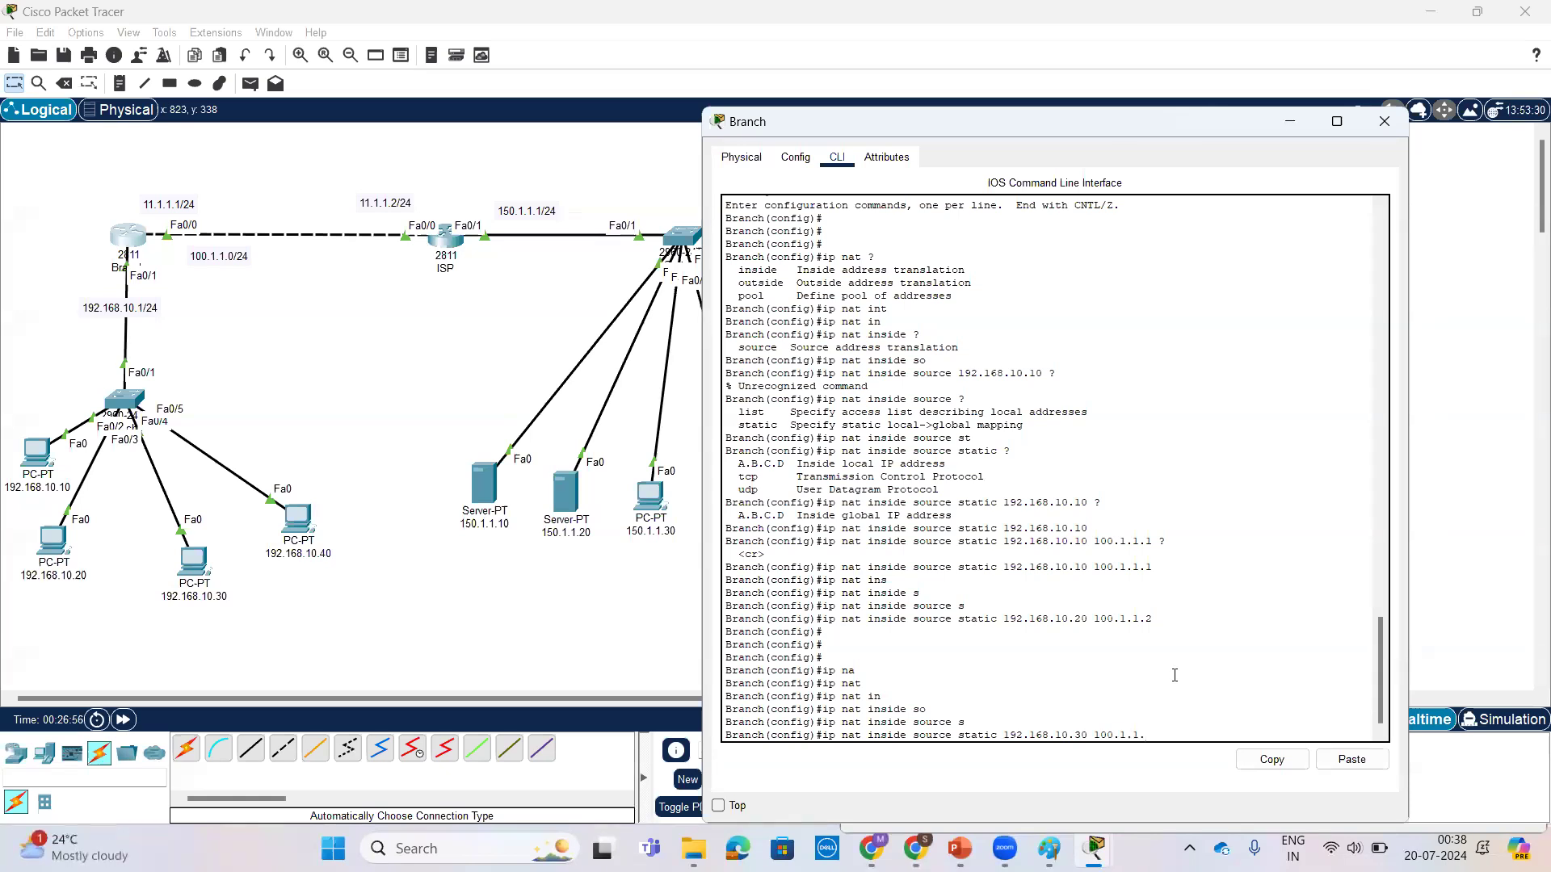
type("3 ?")
key("Return")
key("Return")
key("Return")
key("Return")
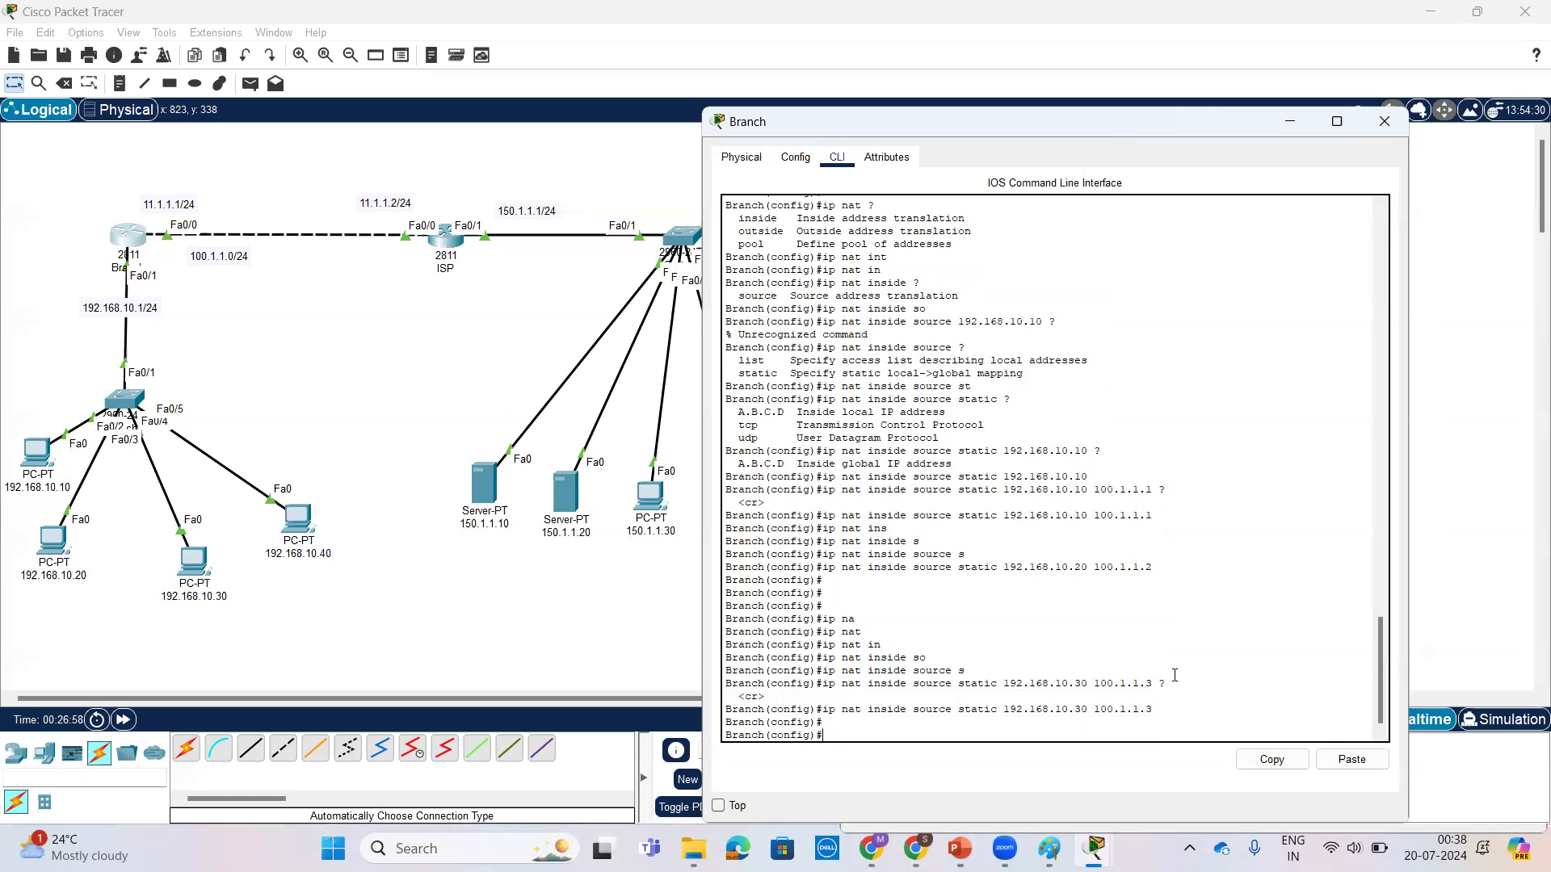
key("Return")
Step: Leave configuration mode on Branch and display the NAT table with show ip nat translations
key("ctrl+z")
key("Return")
key("Return")
key("Return")
key("Return")
type("sh")
key("Tab")
type("ip na")
key("Tab")
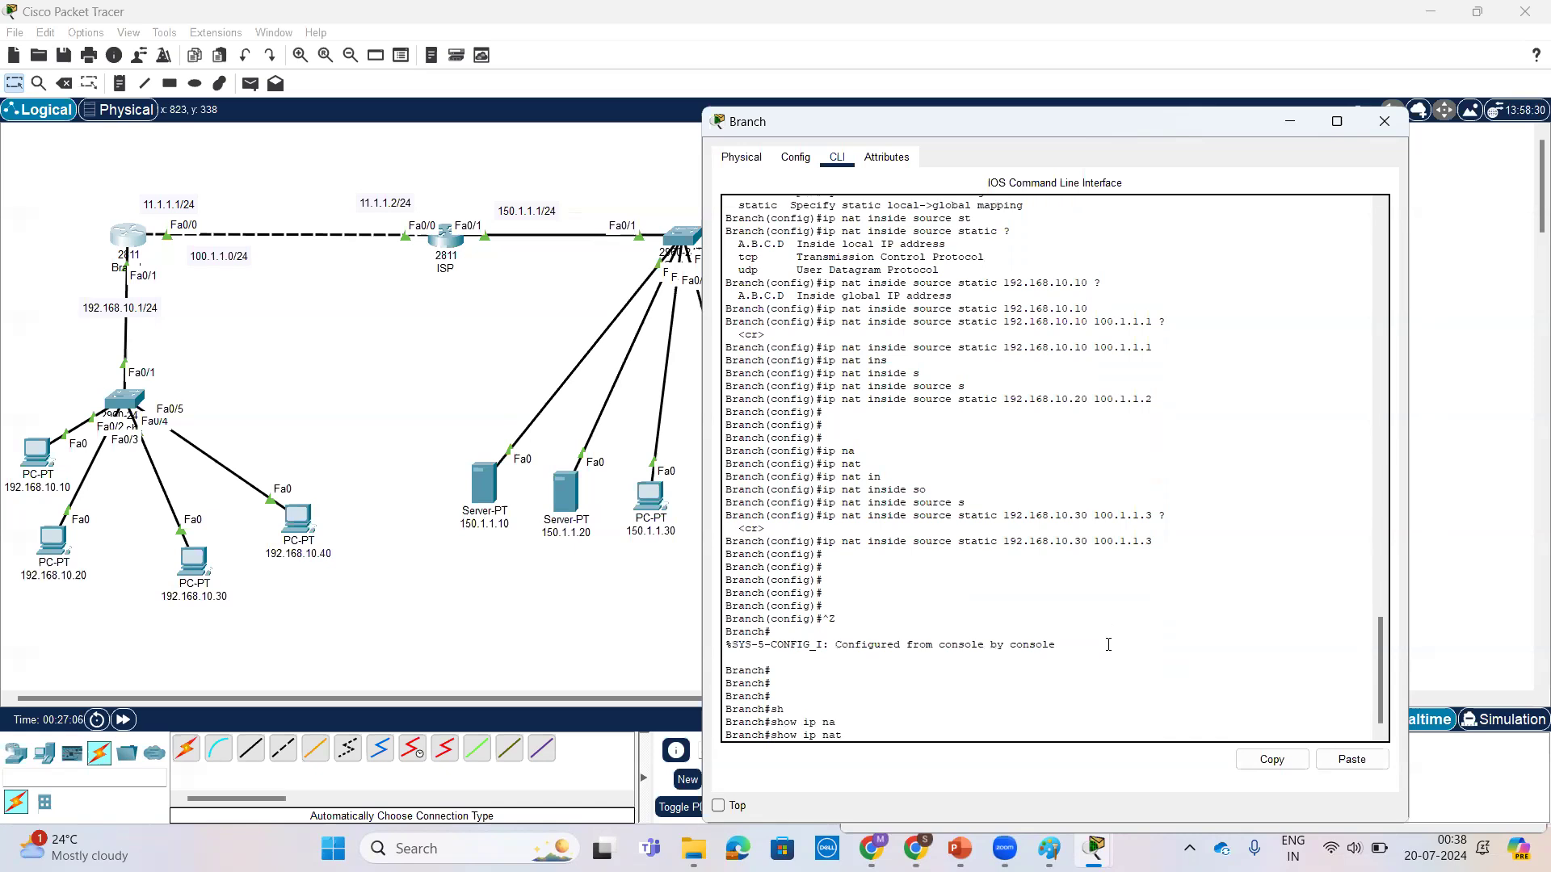
type("tr")
key("Tab")
key("Return")
key("Return")
key("Return")
key("Return")
key("Return")
key("Return")
key("Return")
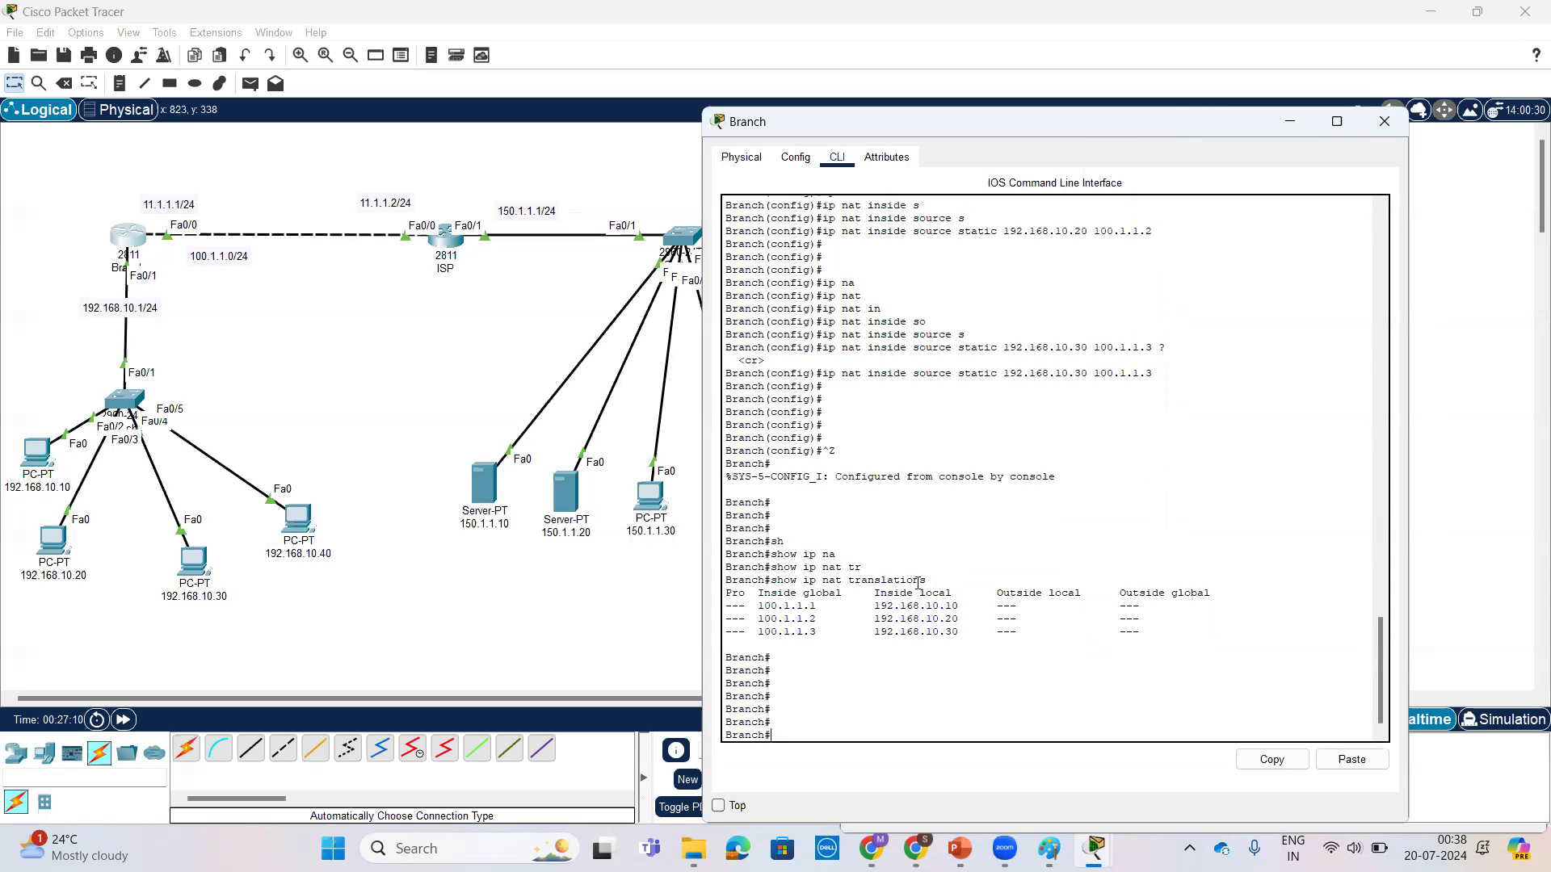
Step: Examine the inside global and inside local columns of the translation table and how their addresses pair up
left_click_drag(754, 607, 822, 607)
left_click_drag(756, 594, 829, 591)
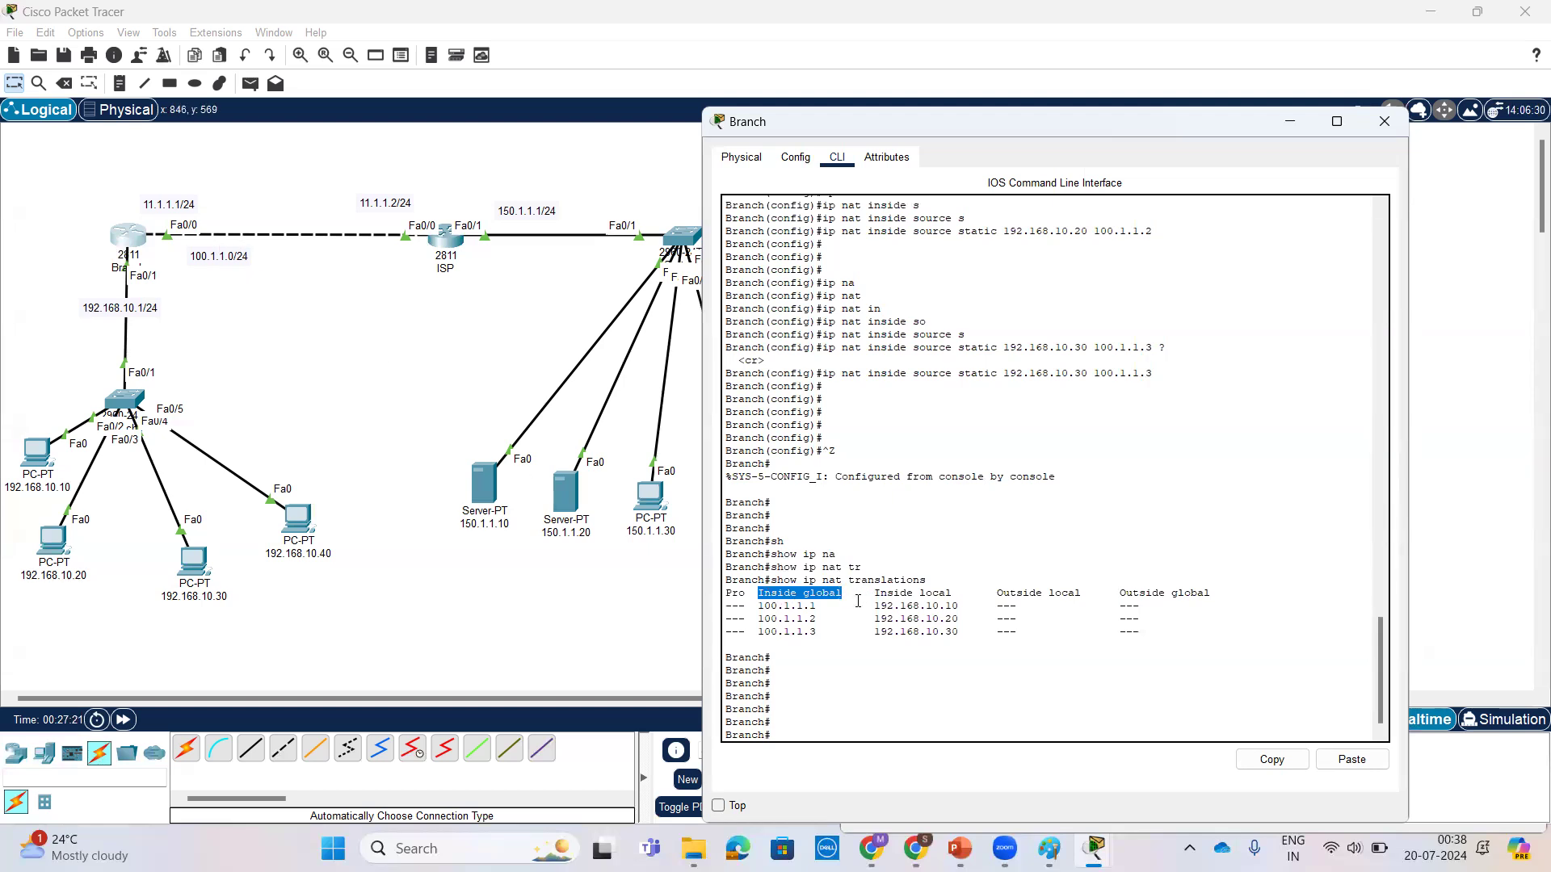
left_click_drag(874, 593, 951, 594)
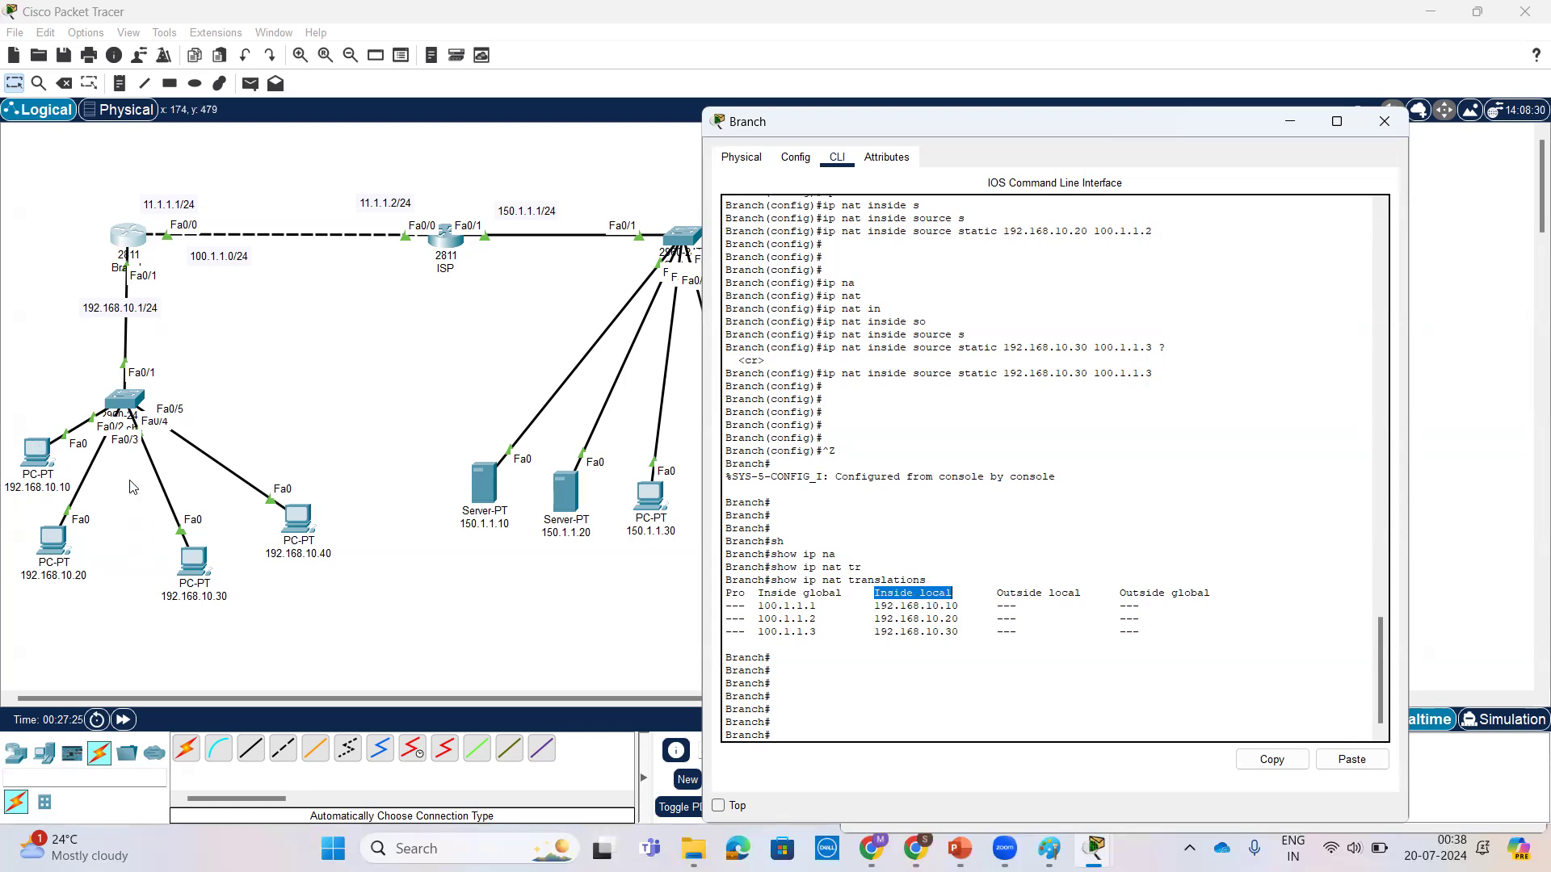
left_click_drag(874, 605, 963, 605)
left_click_drag(757, 605, 958, 604)
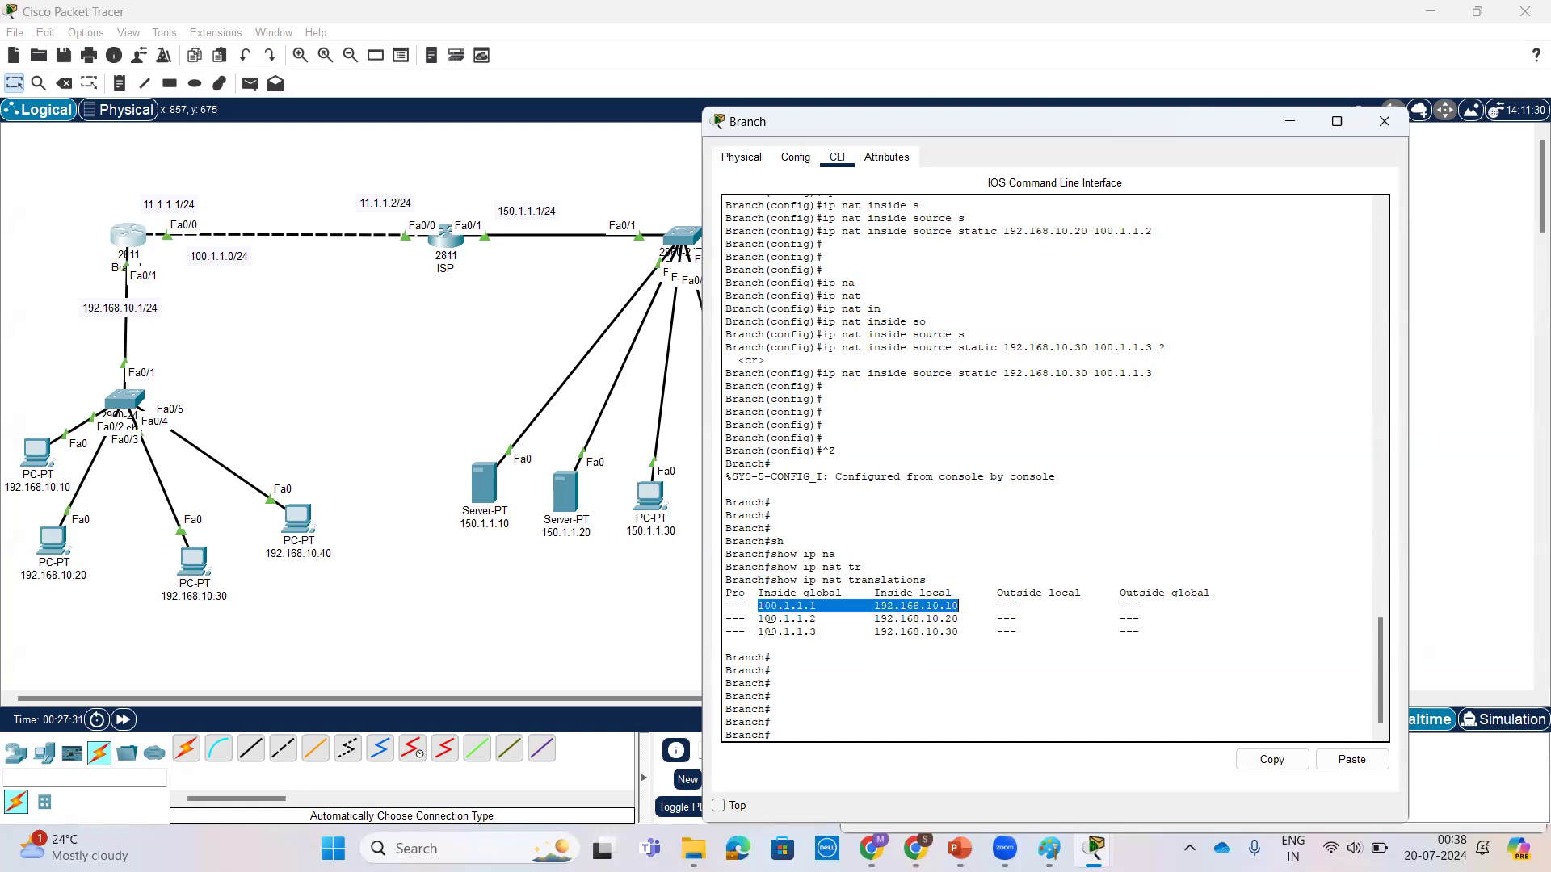
left_click_drag(759, 619, 960, 632)
left_click(911, 592)
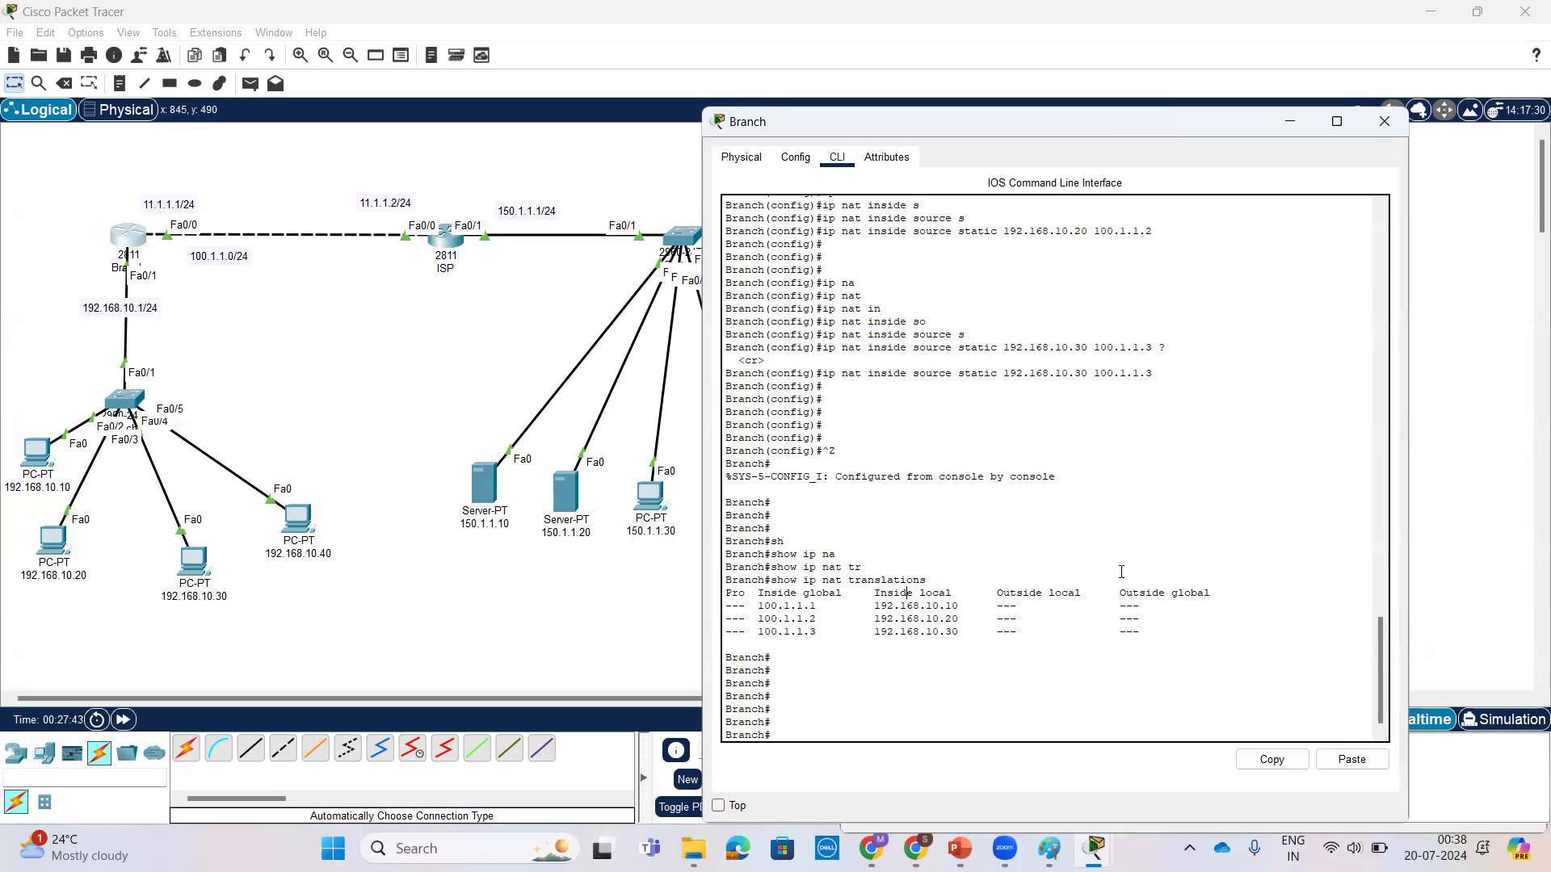
scroll(1014, 543, "up", 2)
scroll(1013, 556, "down", 2)
Step: Display Branch's running configuration with show running-config and highlight the ip nat inside source static lines
key("Return")
key("Return")
key("Return")
key("Return")
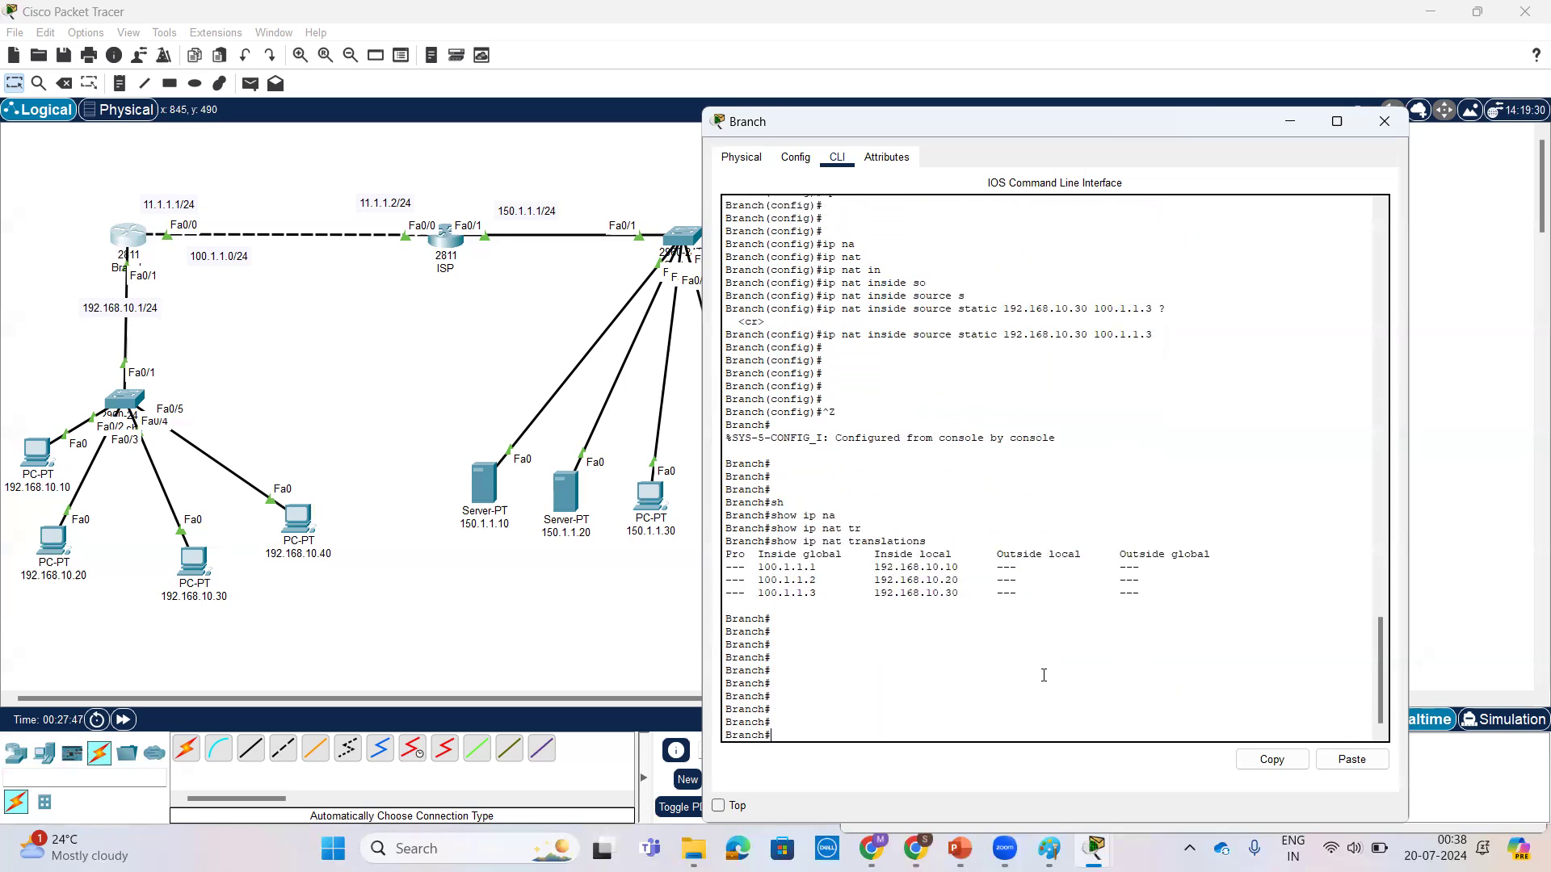
type("sh")
key("Tab")
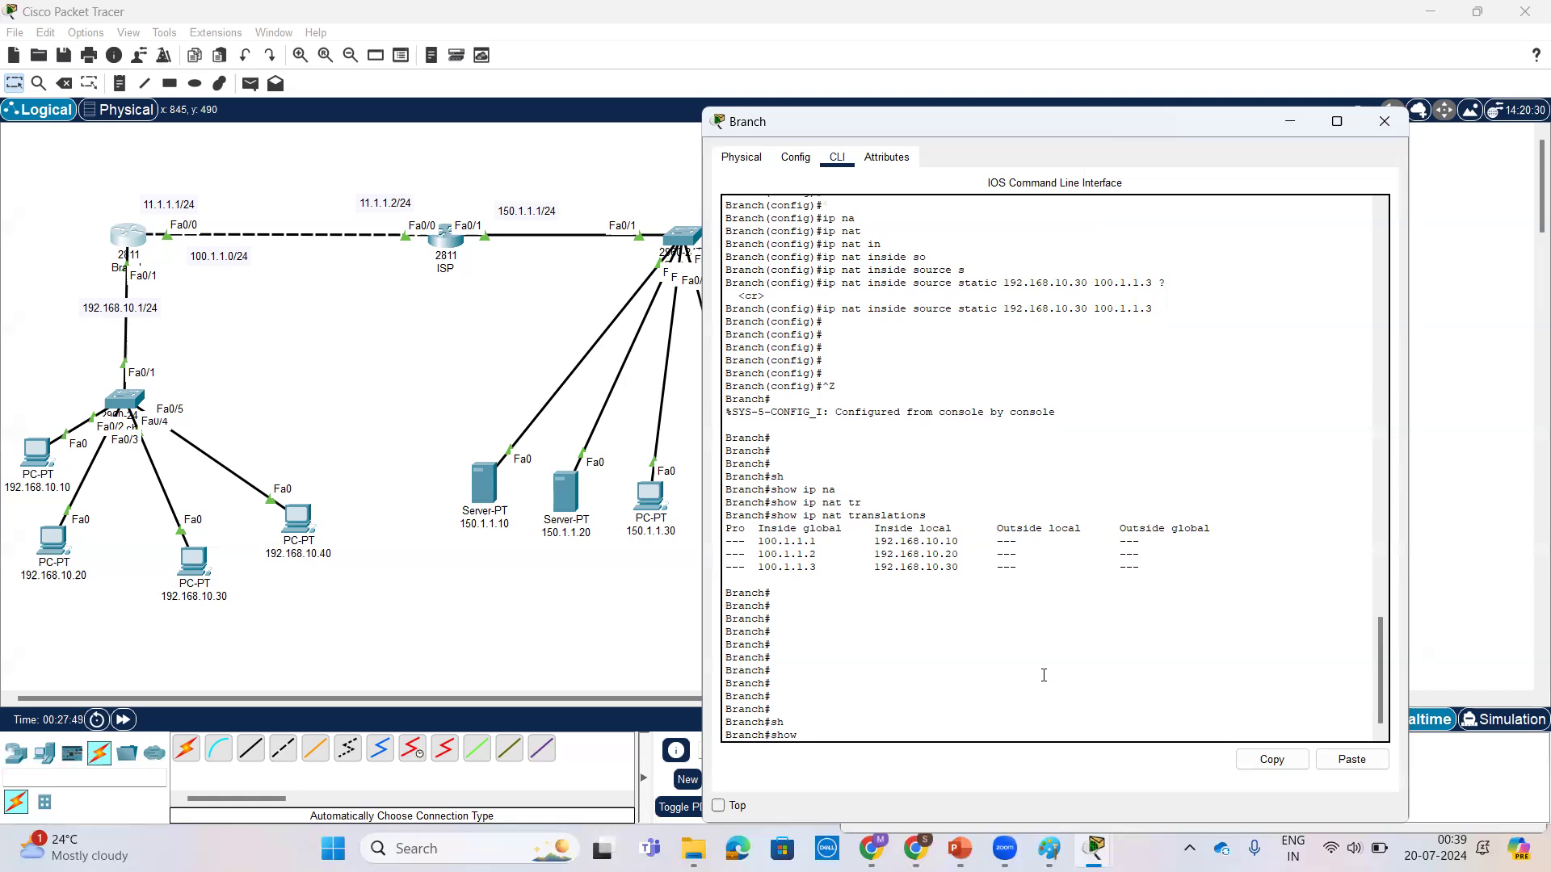
type("ru")
key("Tab")
key("Return")
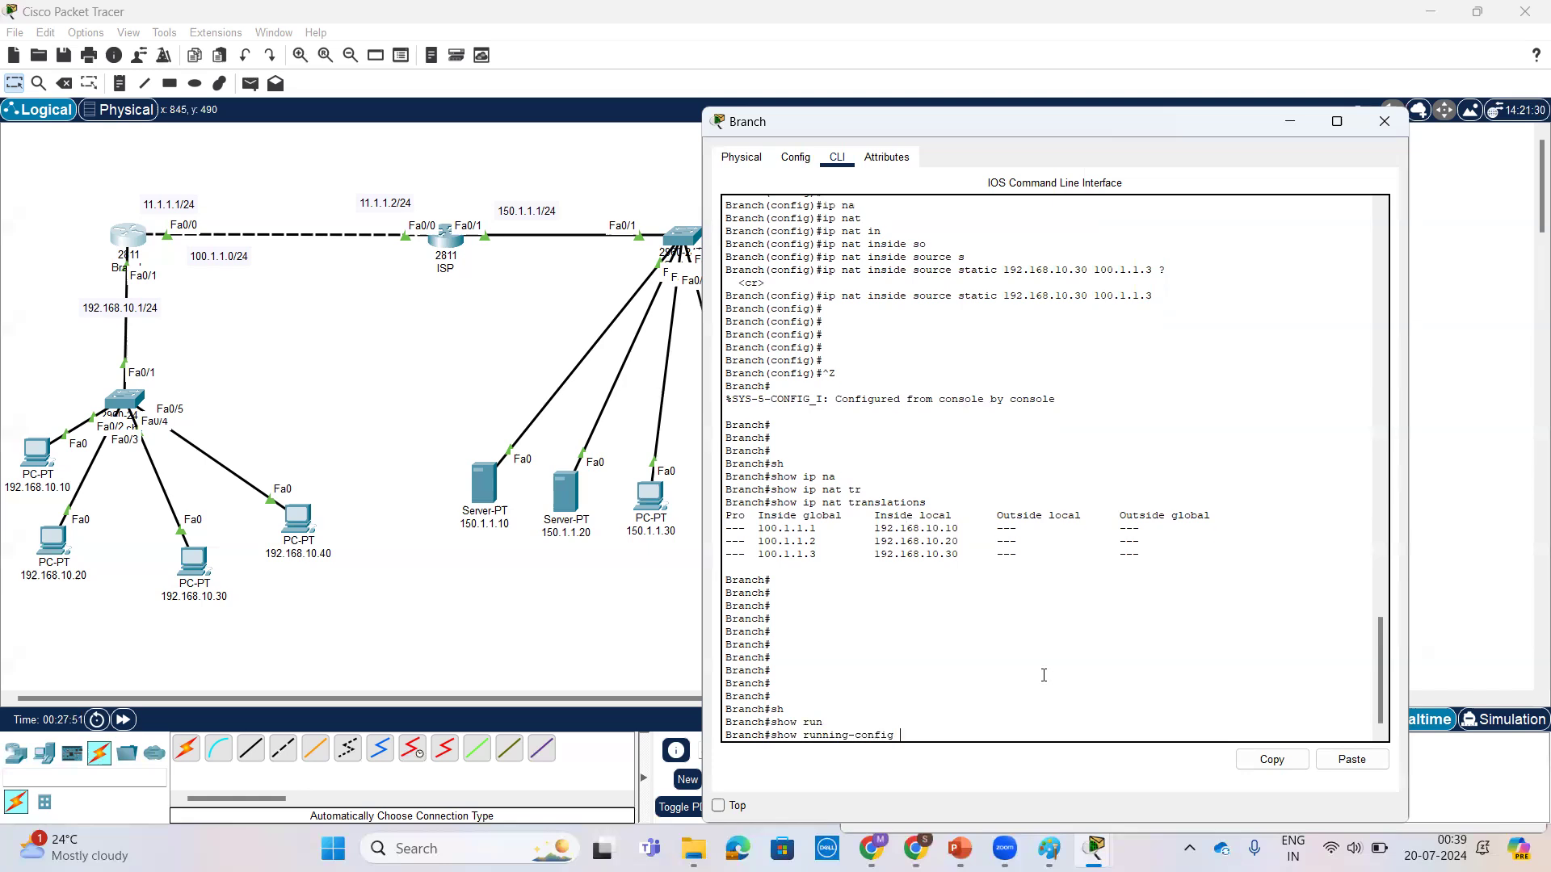
key("space")
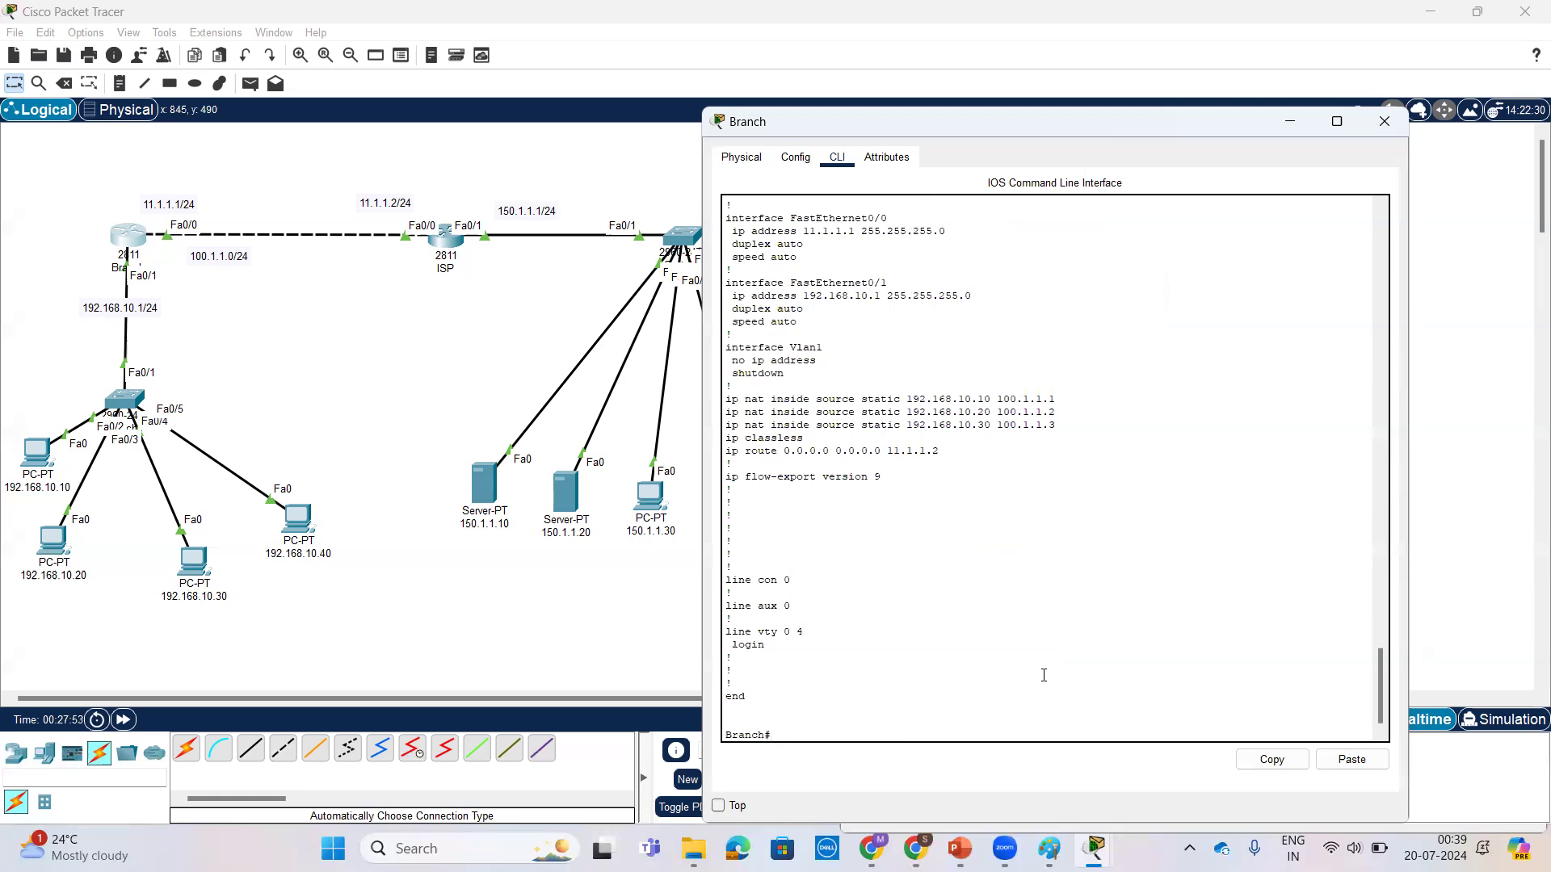
left_click_drag(725, 399, 1111, 426)
Step: Ping server 150.1.1.10 again from the command prompt of PC 192.168.10.10
left_click(37, 463)
scroll(1112, 530, "down", 2)
key("Up")
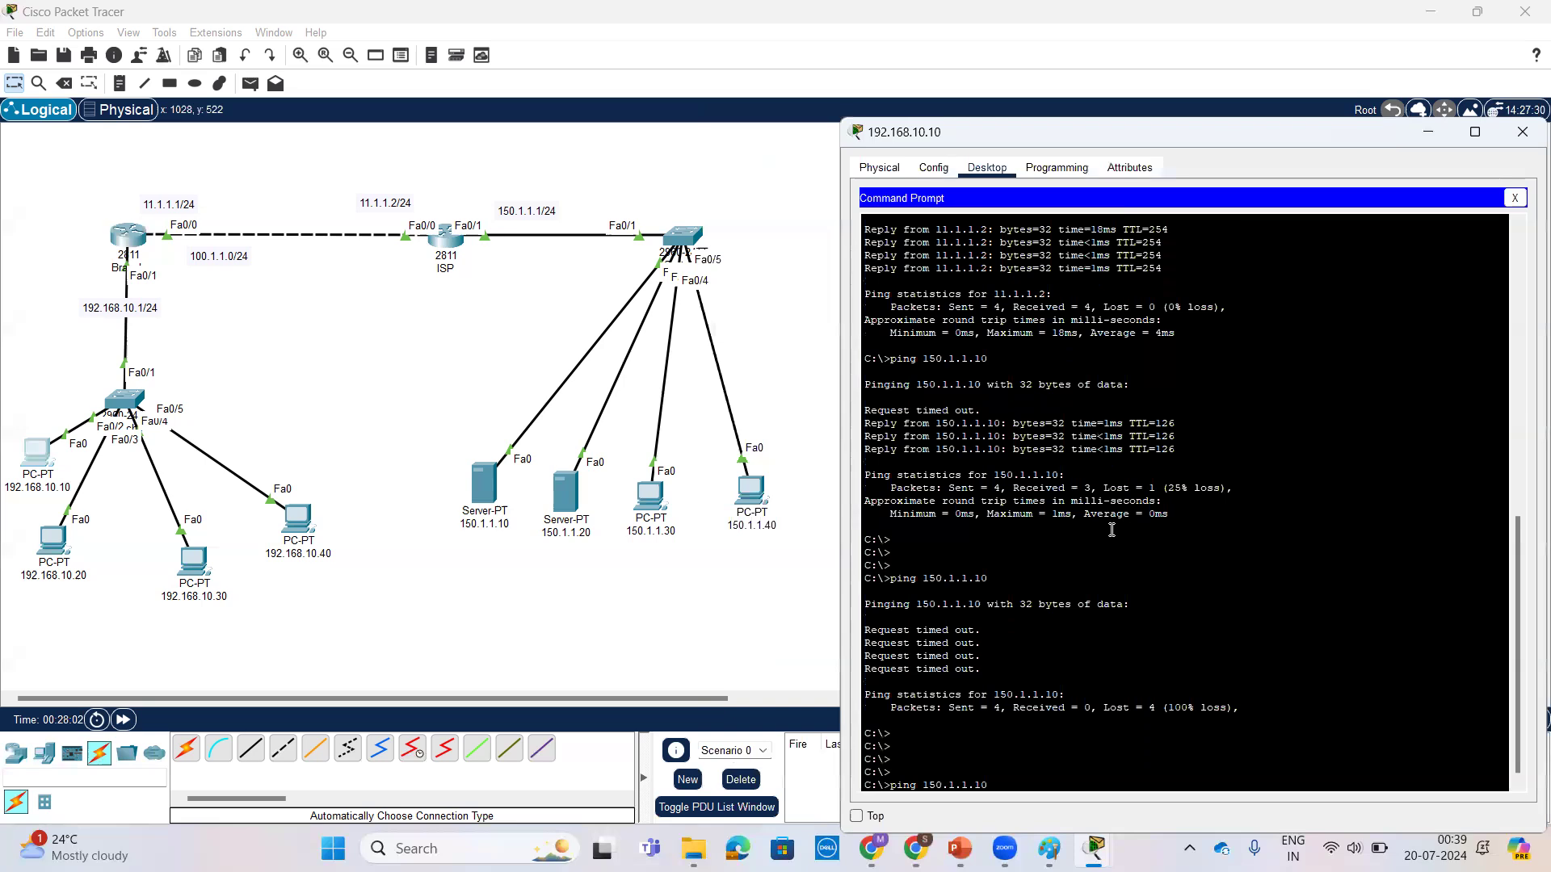
key("Return")
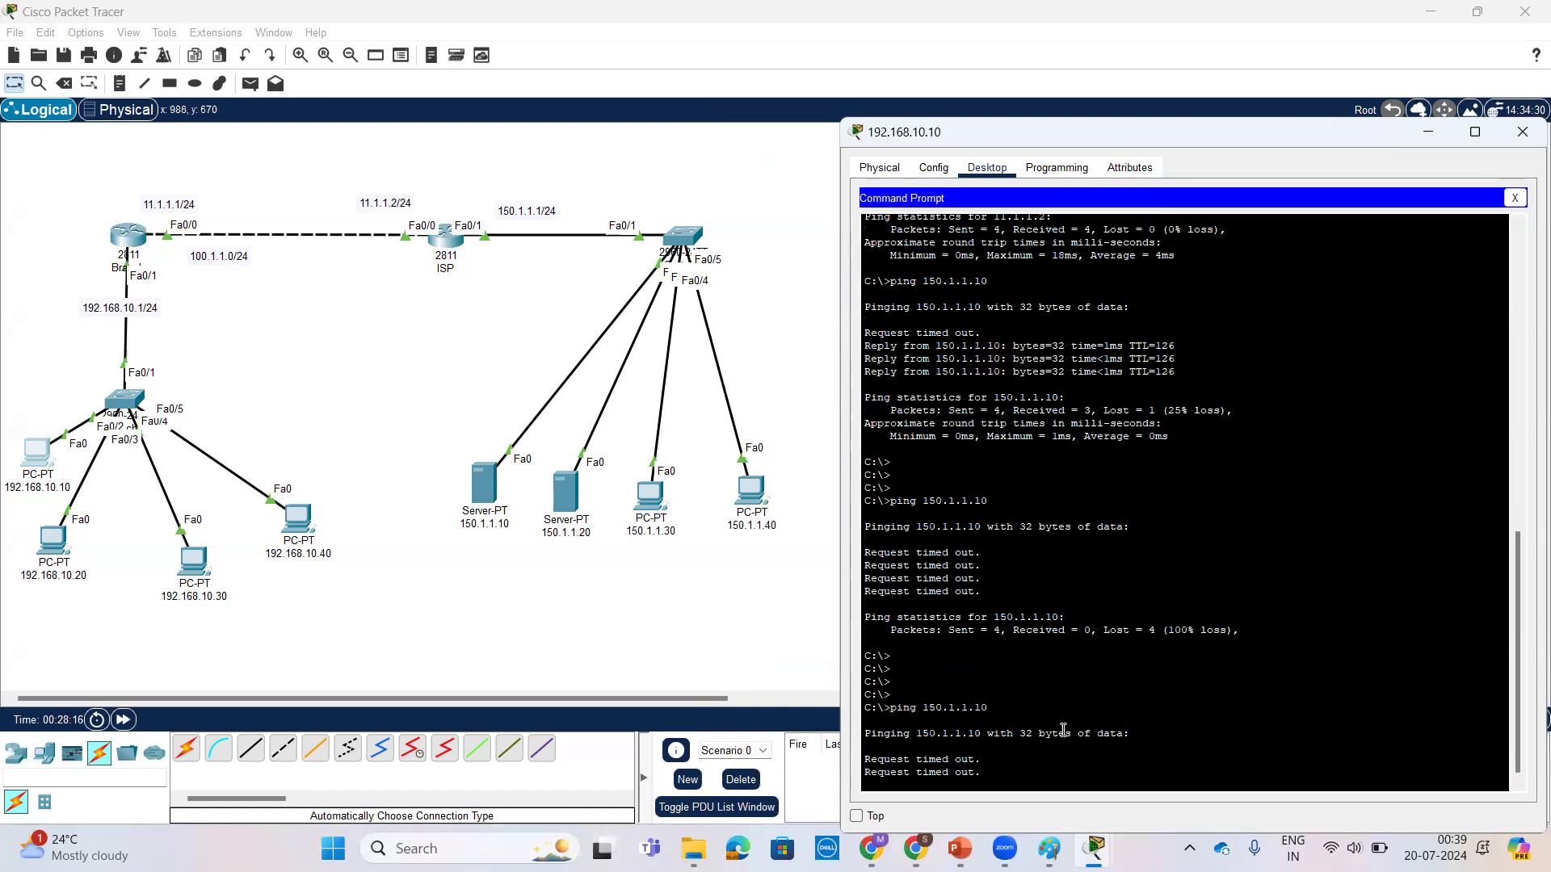
Step: Switch to the NAT presentation in PowerPoint and review the Syntax and Implementation sections of the Static NAT slide
left_click(958, 848)
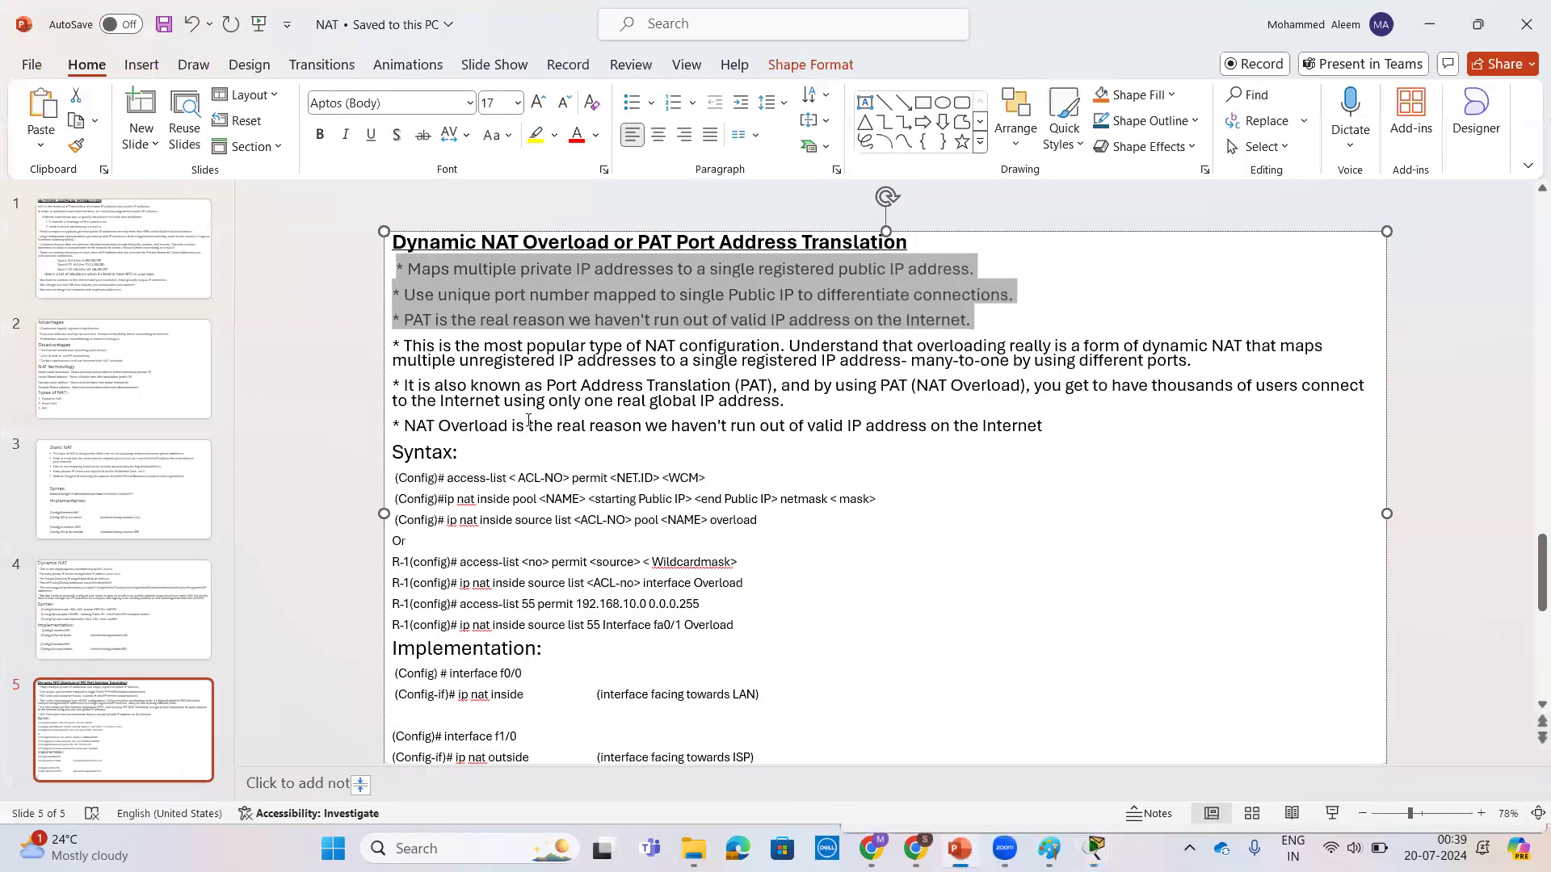
left_click(106, 477)
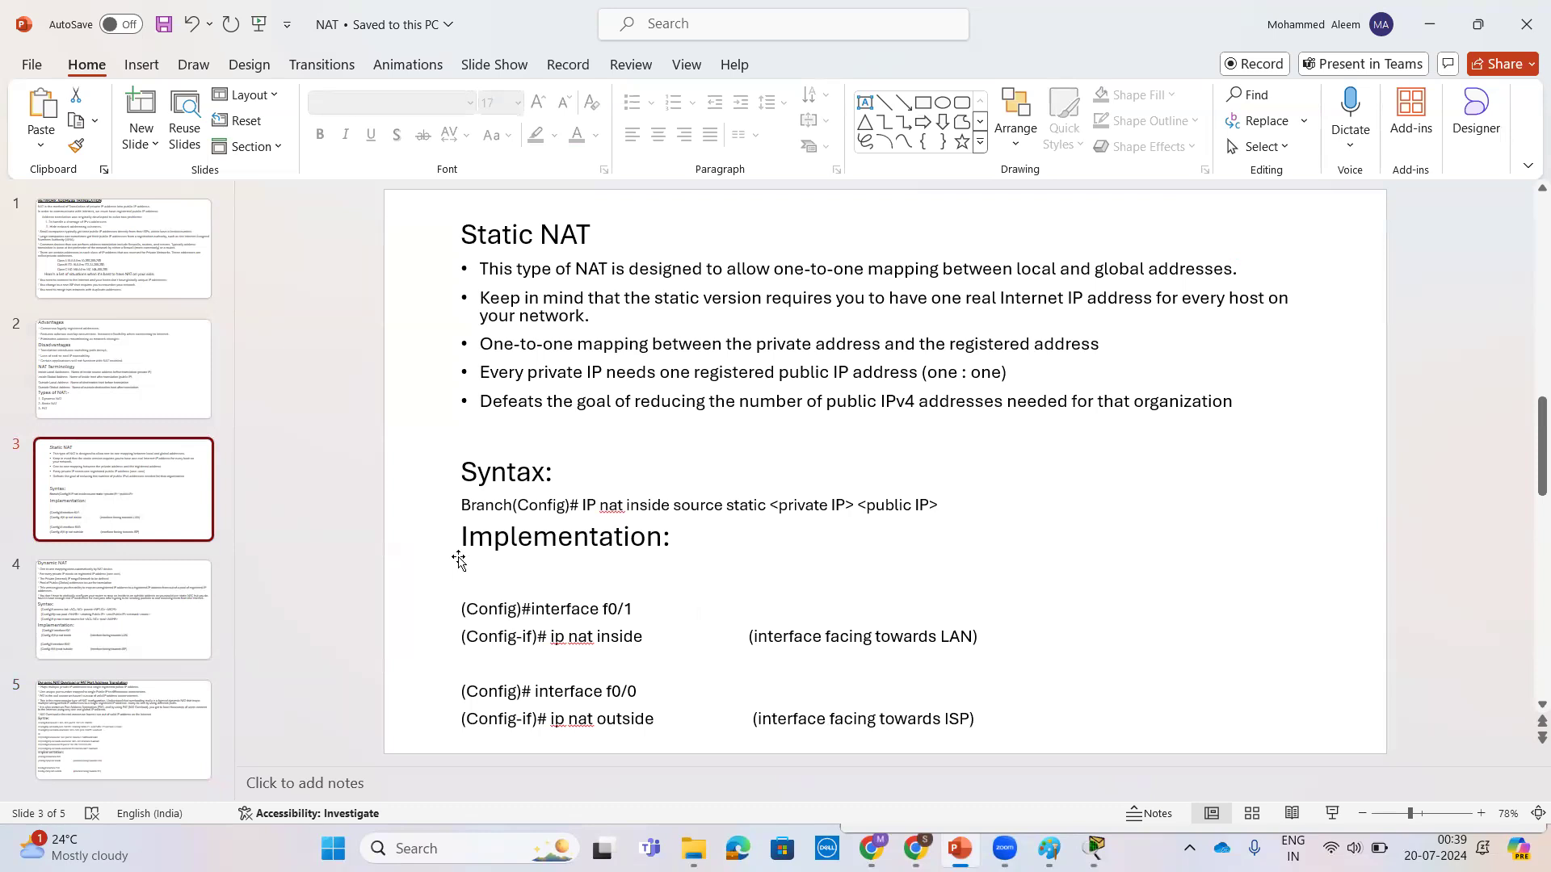
left_click_drag(464, 505, 942, 507)
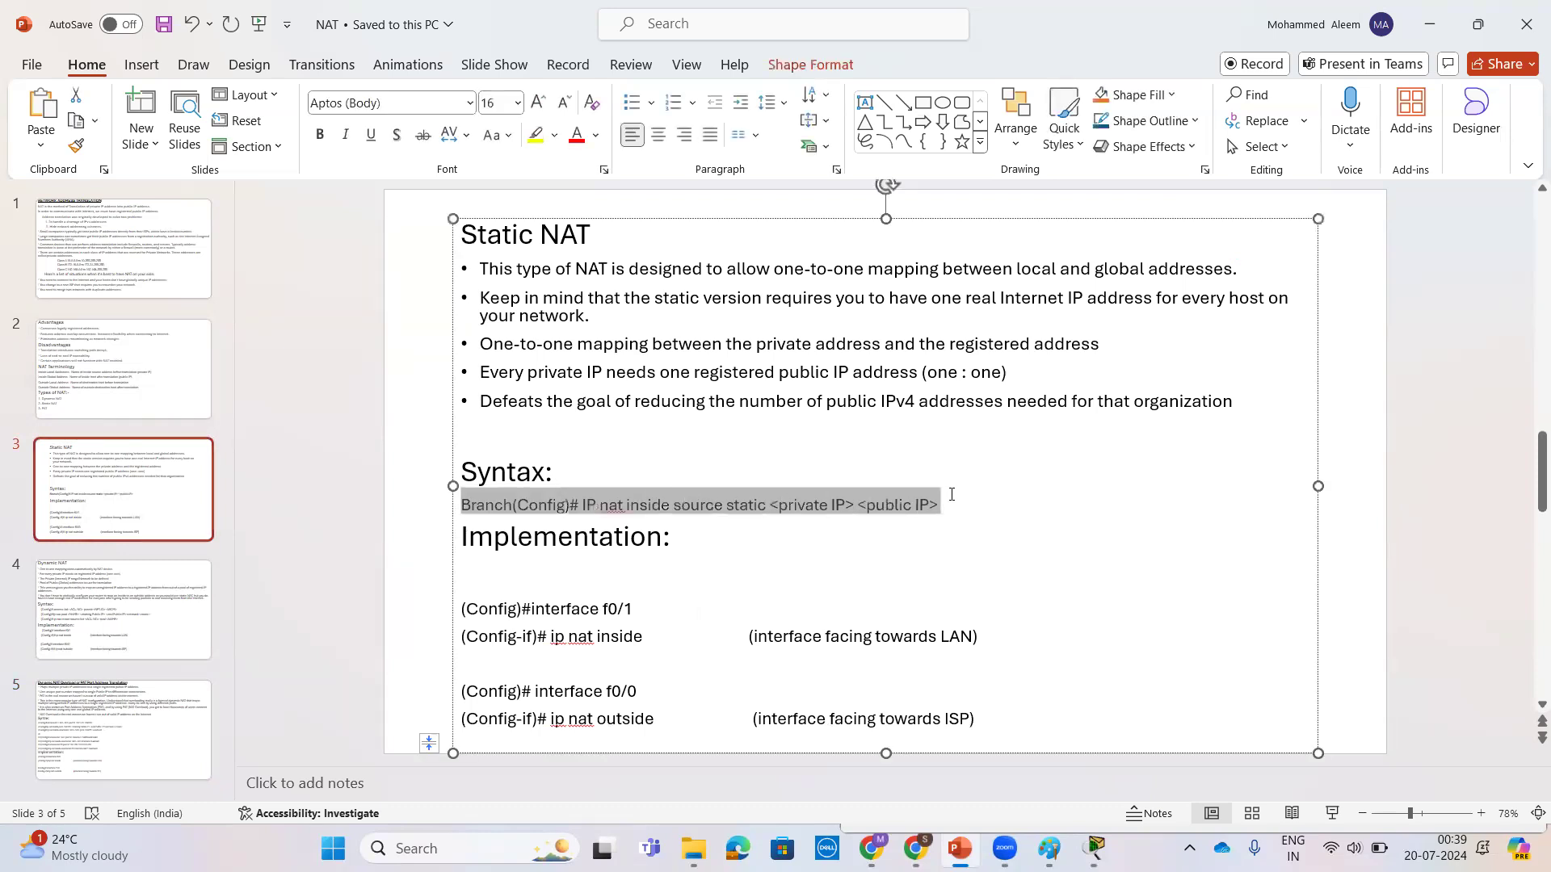
left_click(598, 573)
left_click_drag(461, 537, 677, 554)
left_click(566, 575)
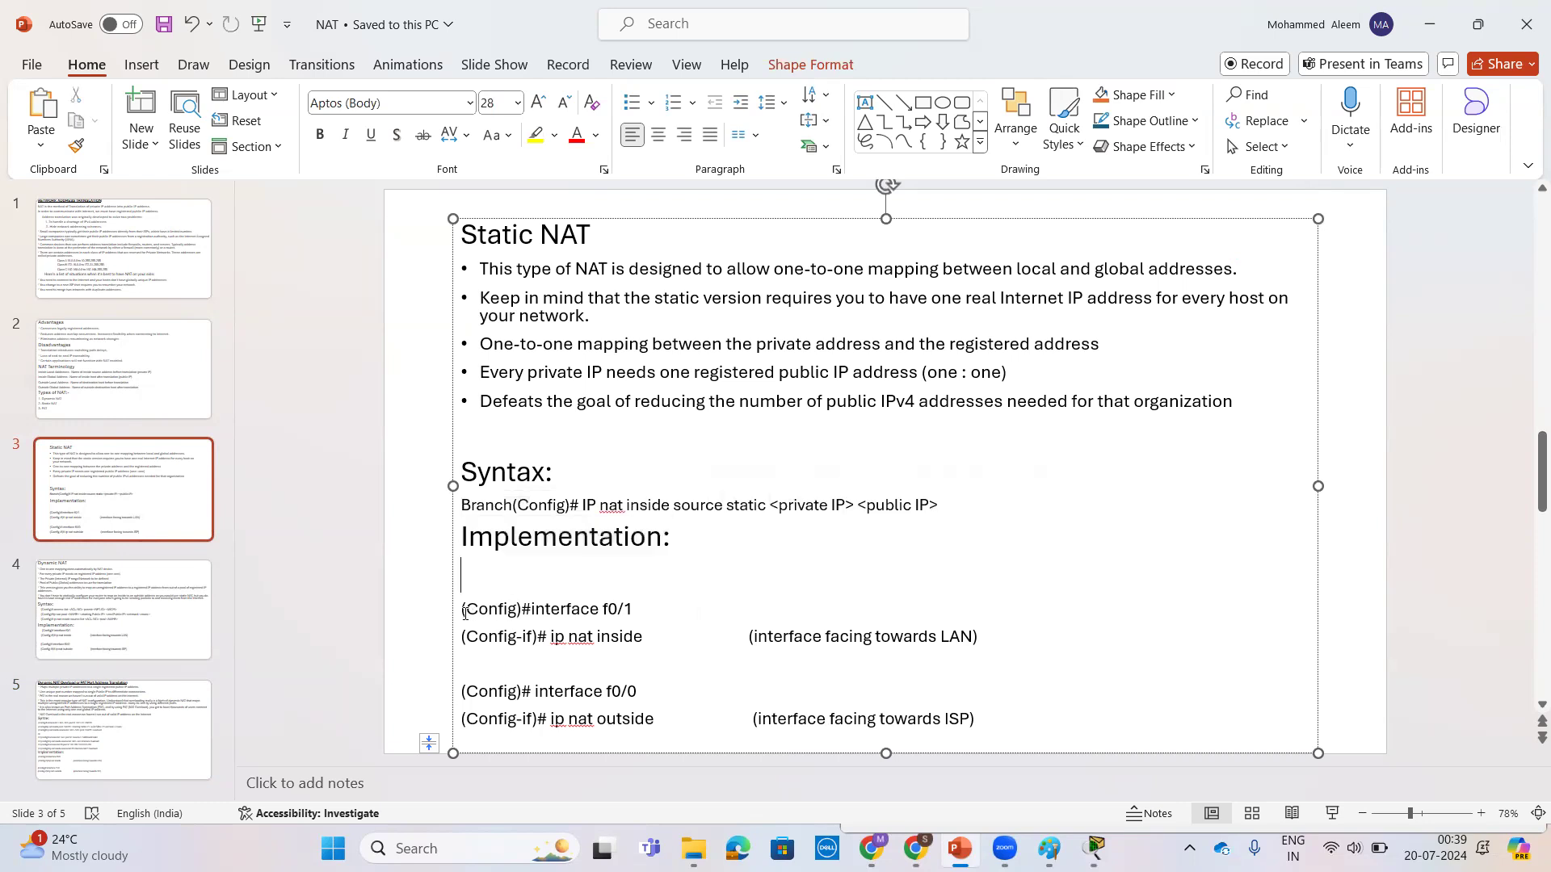
Step: Examine the Implementation lines on the Static NAT slide, highlighting the ip nat inside and ip nat outside commands and the interfaces they apply to
left_click_drag(461, 607, 648, 636)
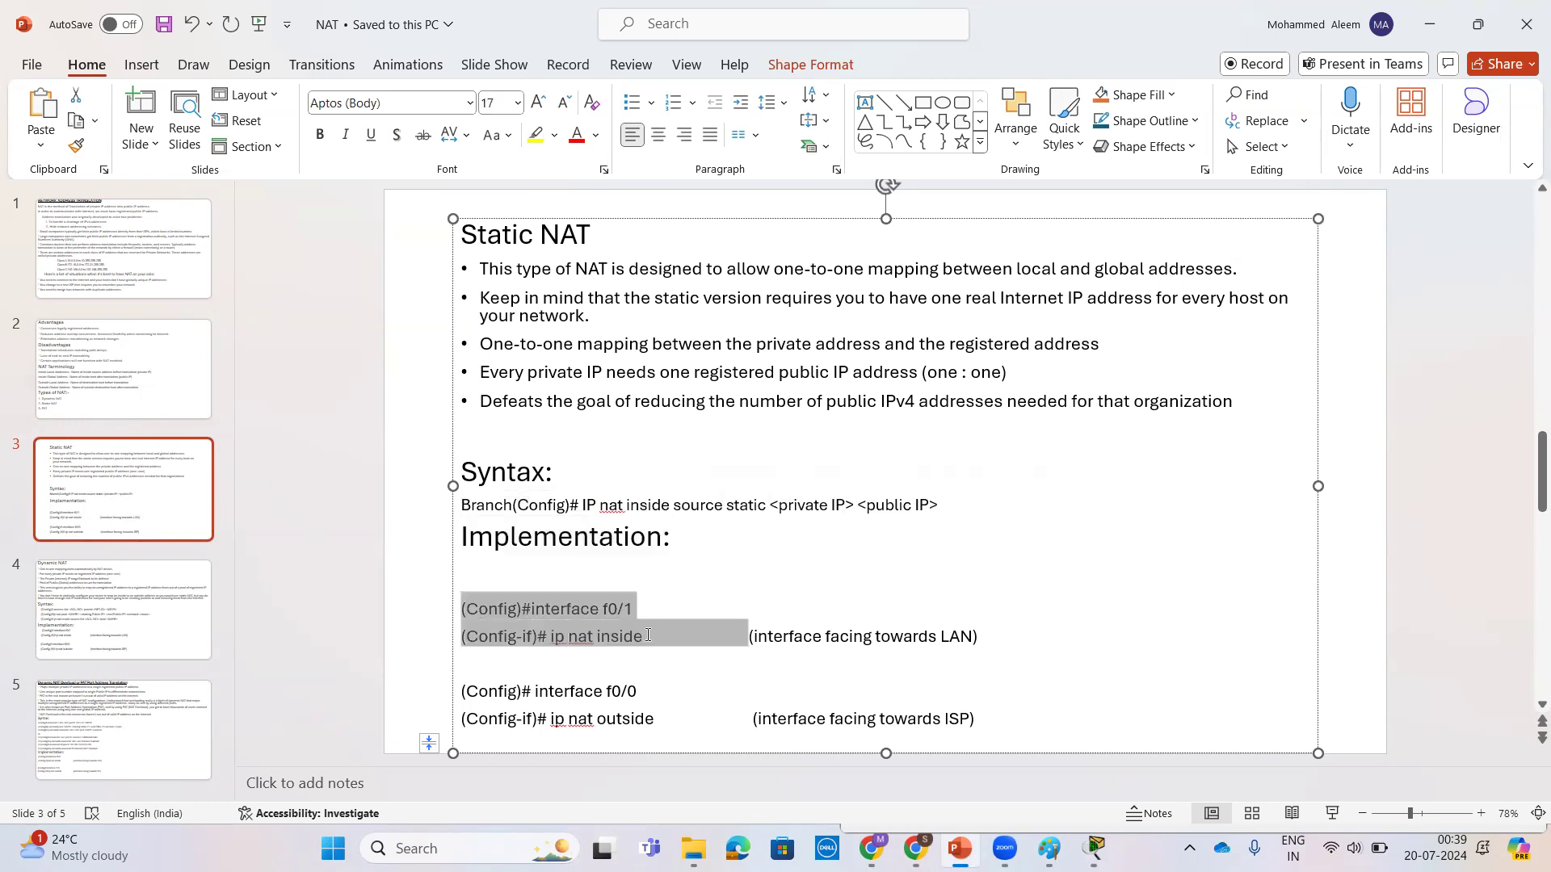
left_click_drag(792, 635, 1018, 640)
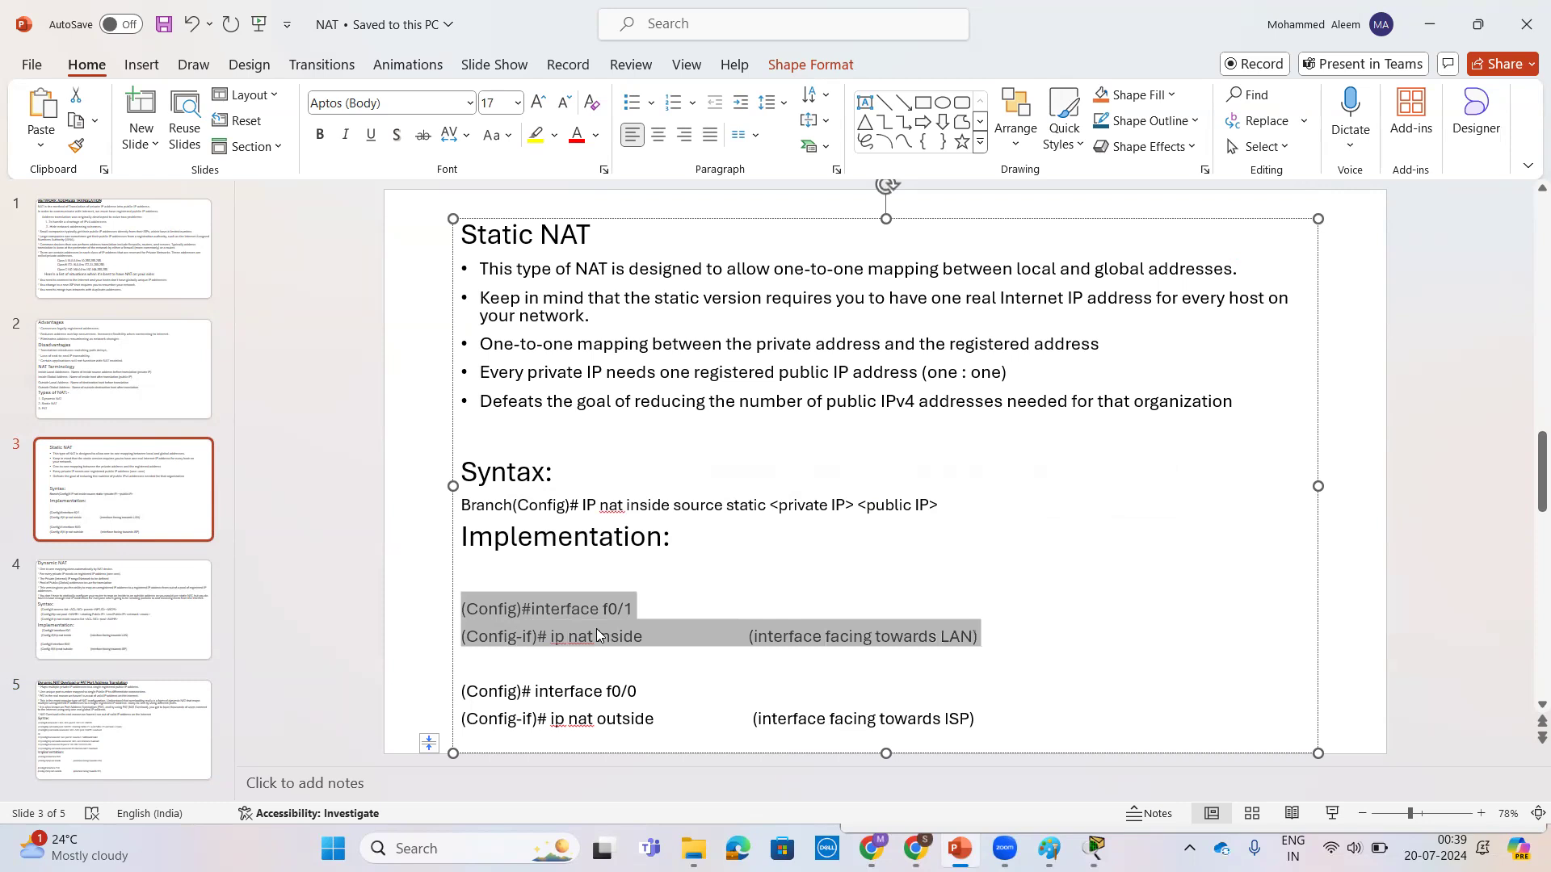
left_click(747, 643)
left_click_drag(599, 637, 982, 640)
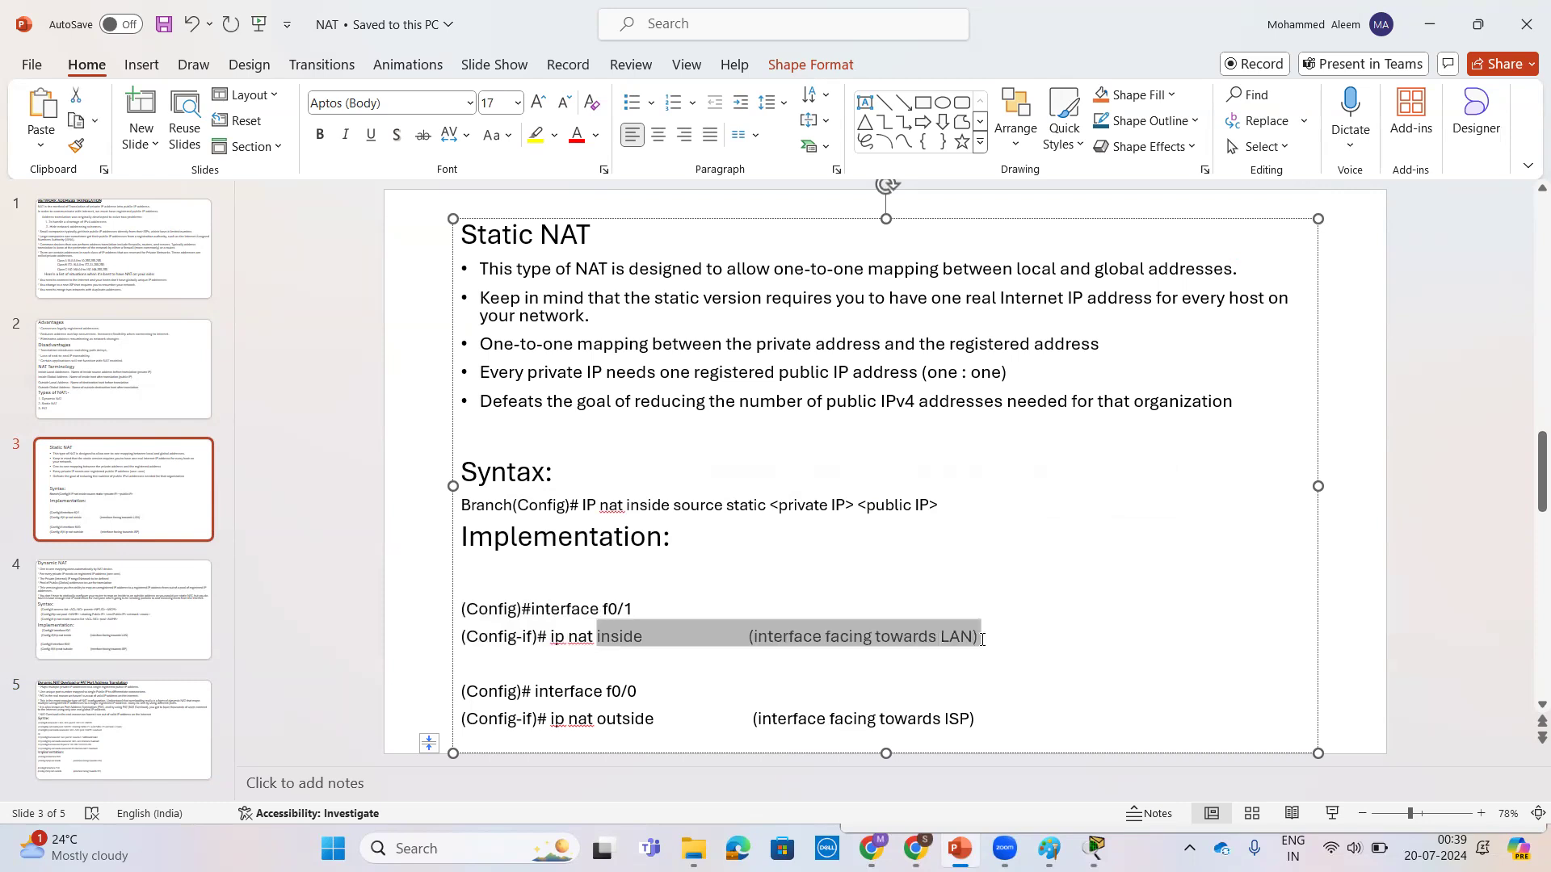
left_click(650, 612)
scroll(638, 694, "down", 1)
left_click_drag(745, 721, 999, 720)
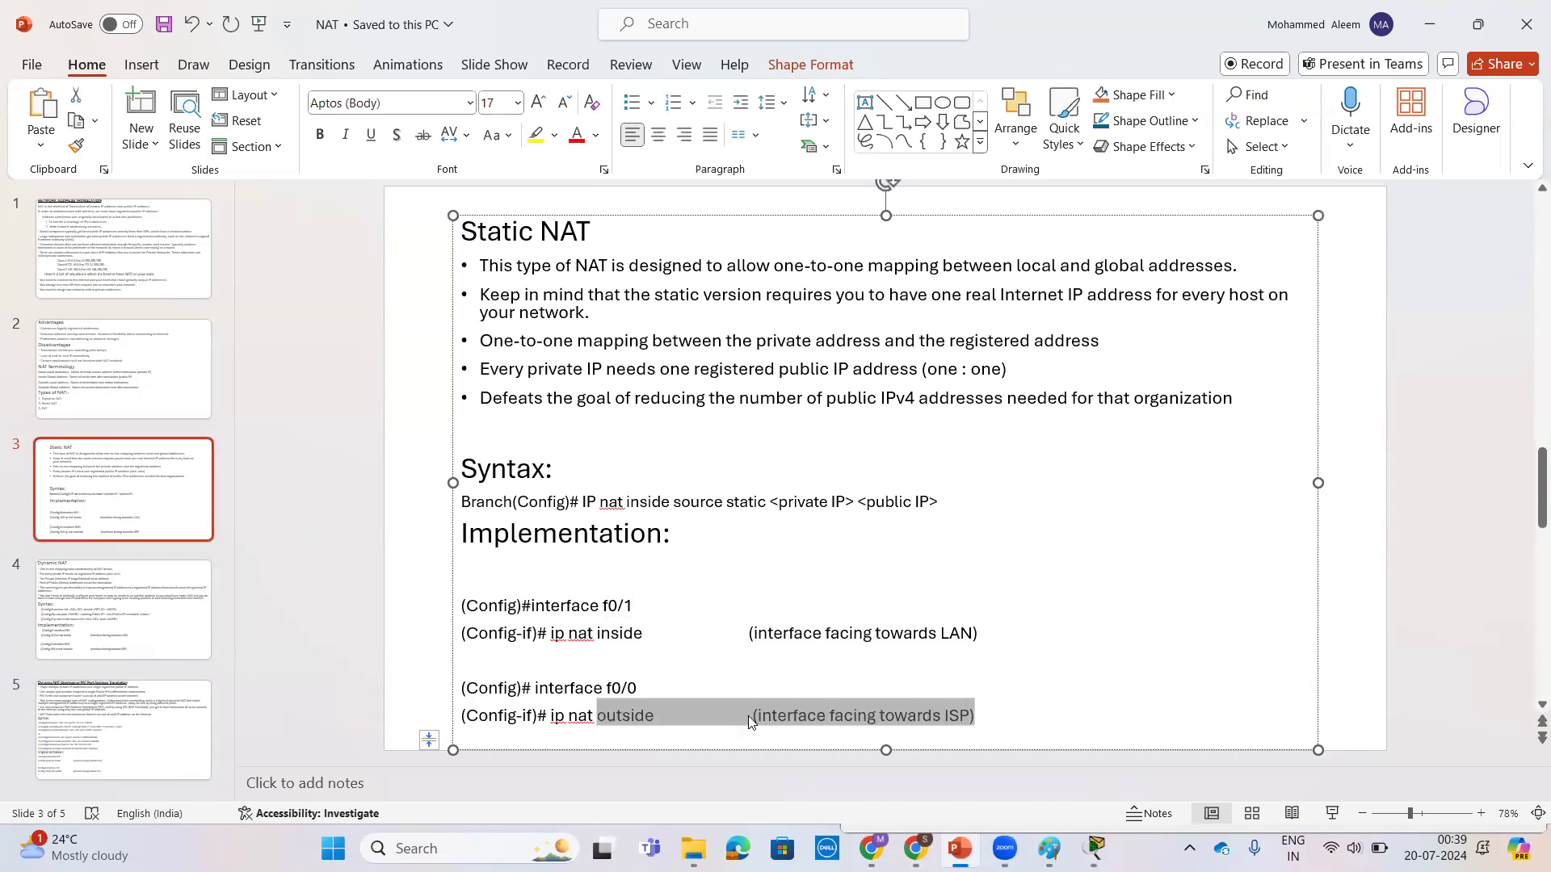
left_click(682, 716)
left_click_drag(670, 717, 552, 717)
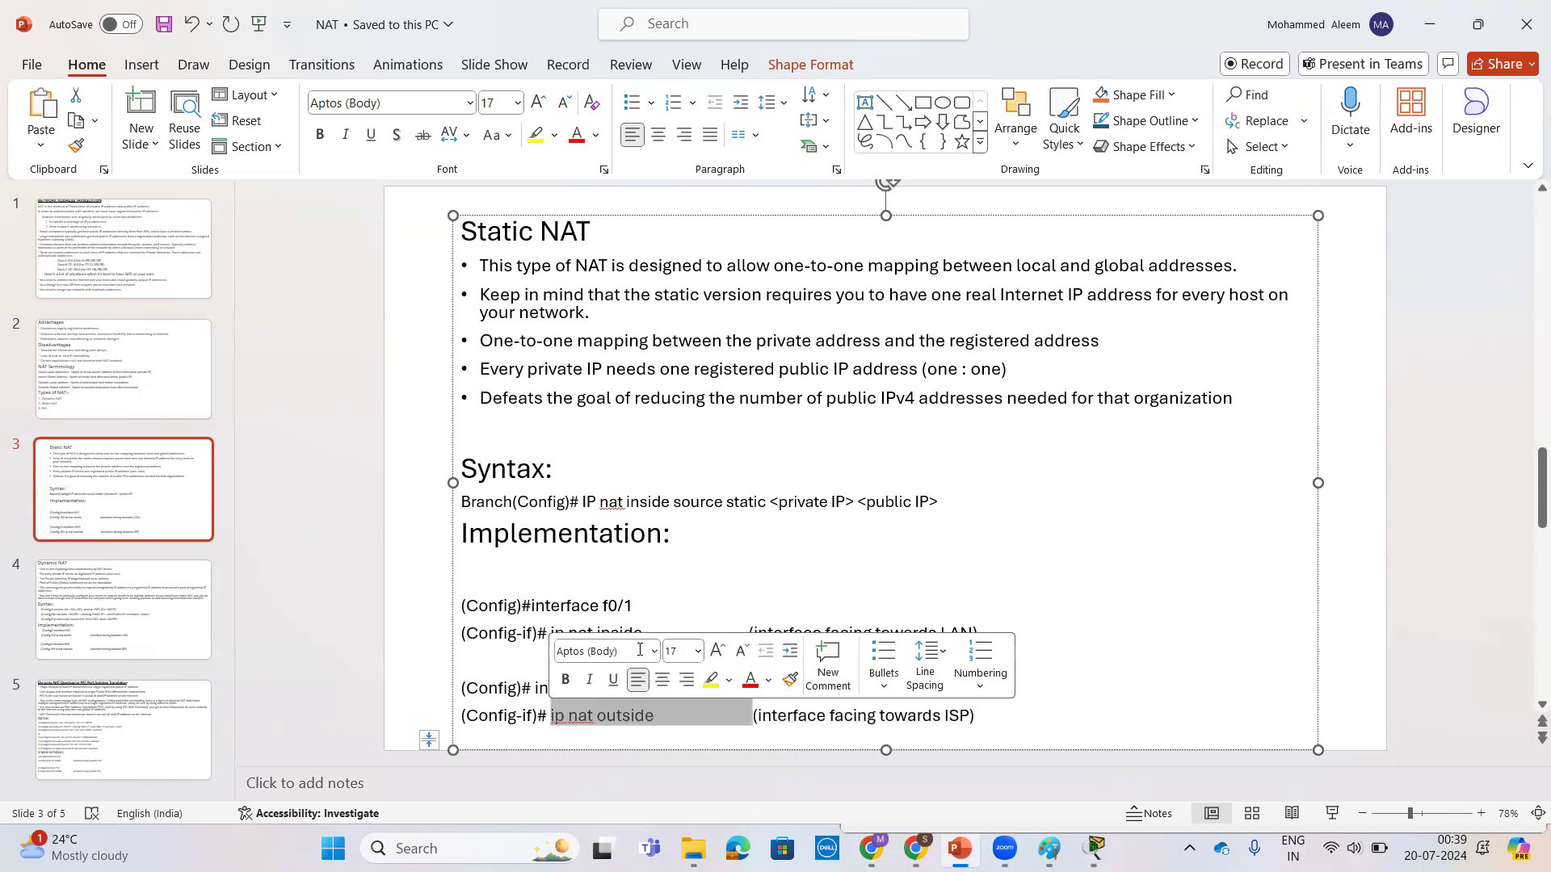
left_click_drag(686, 633, 461, 635)
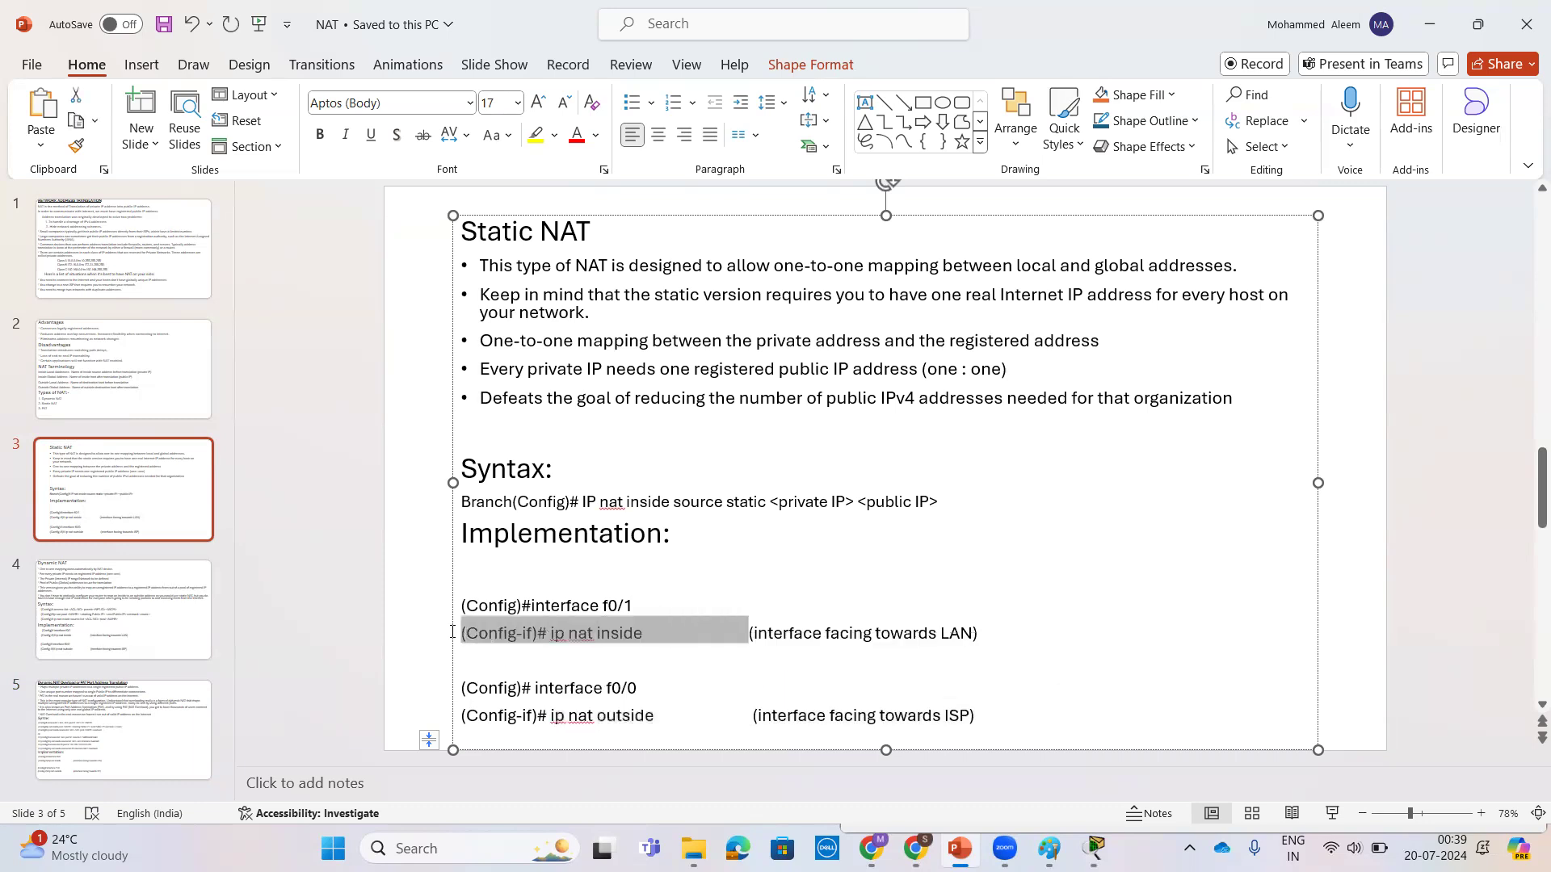
left_click(638, 654)
left_click_drag(662, 633, 473, 629)
left_click_drag(680, 724, 463, 717)
left_click(1125, 659)
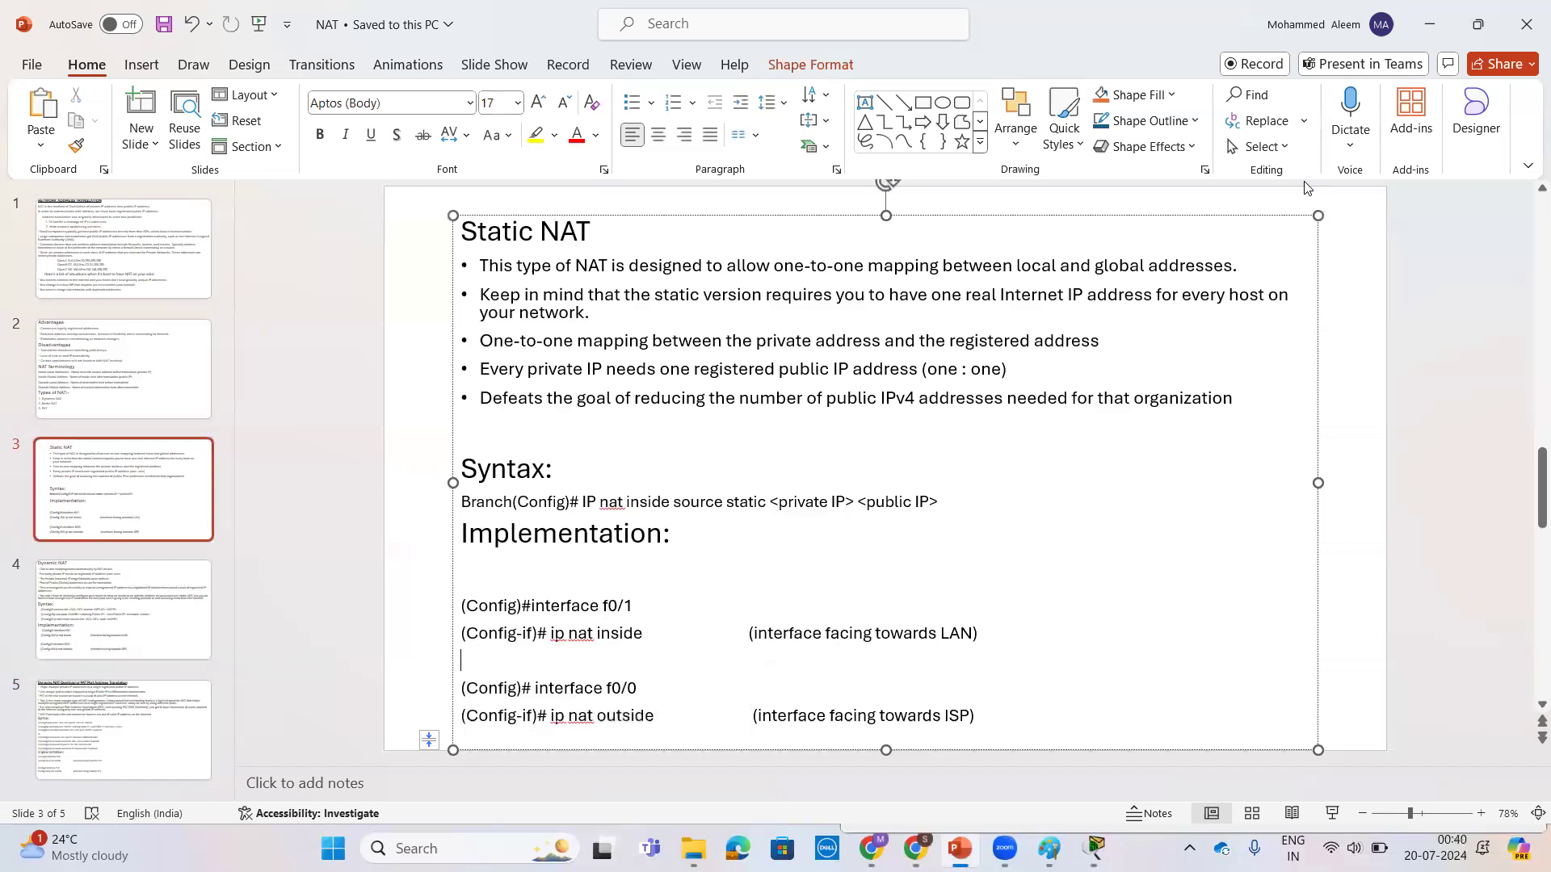
Step: Switch back to Packet Tracer, run show ip nat translations on Branch, and highlight the outside local and outside global column headings
left_click(1436, 20)
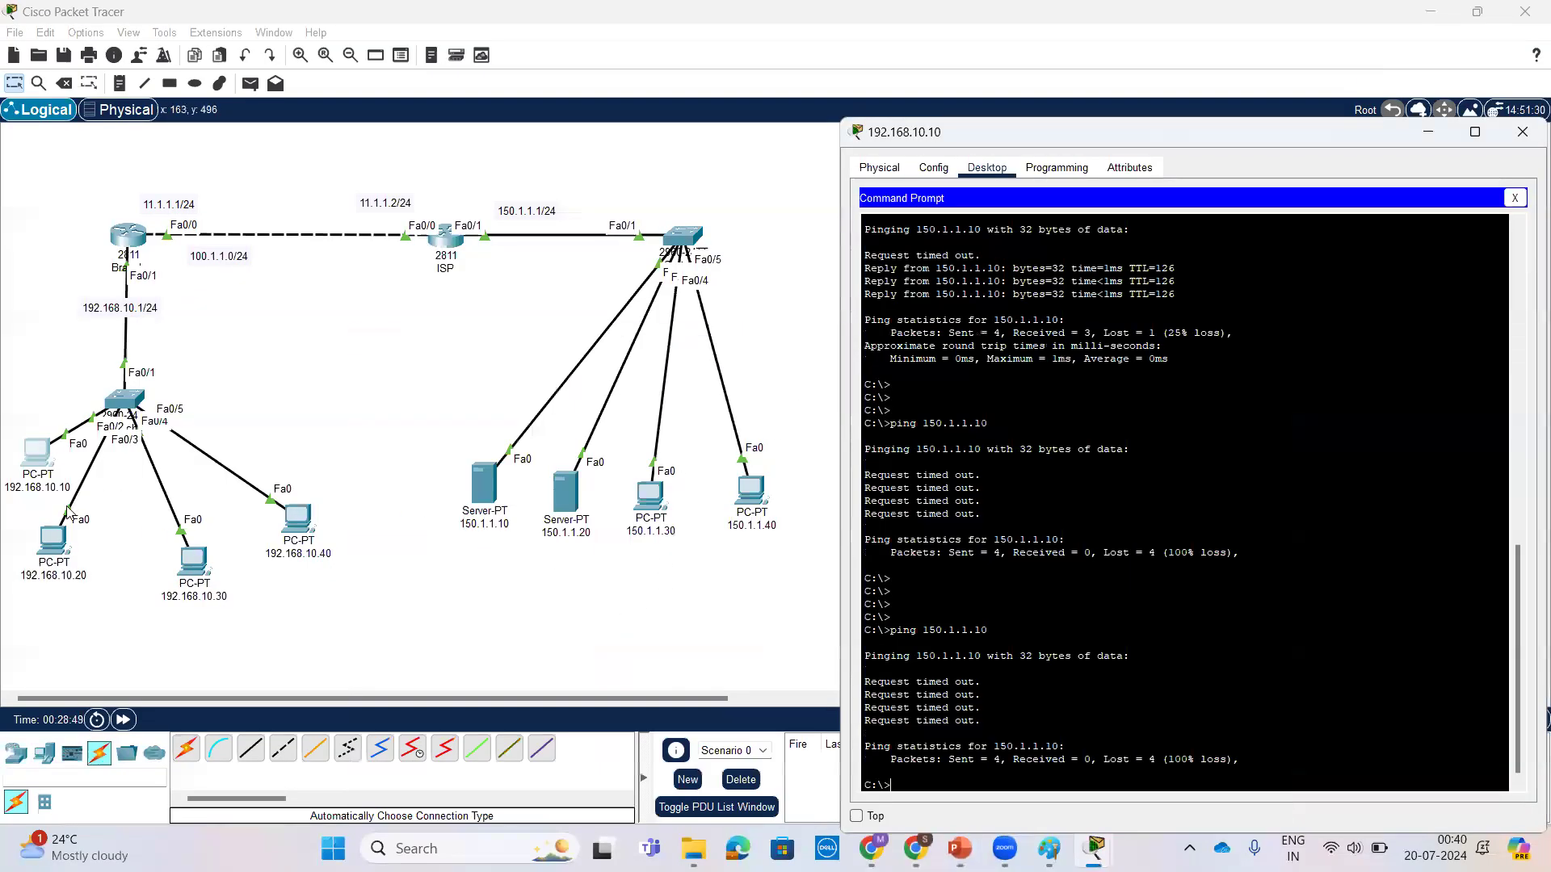
left_click(129, 238)
key("Return")
key("Return")
key("Return")
key("Return")
key("Return")
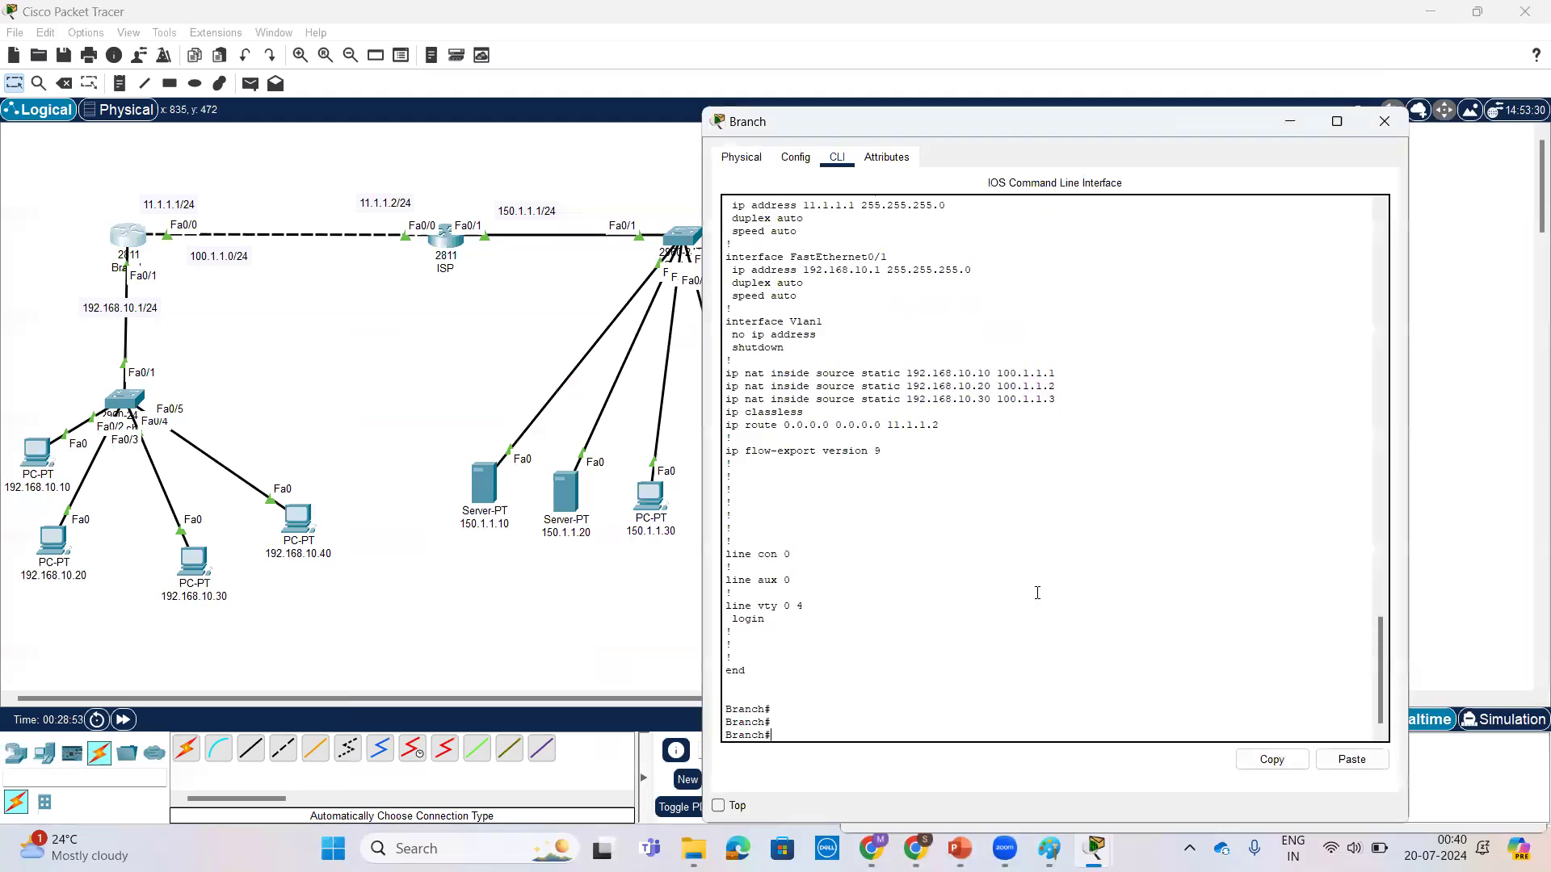
type("show ip nat translations")
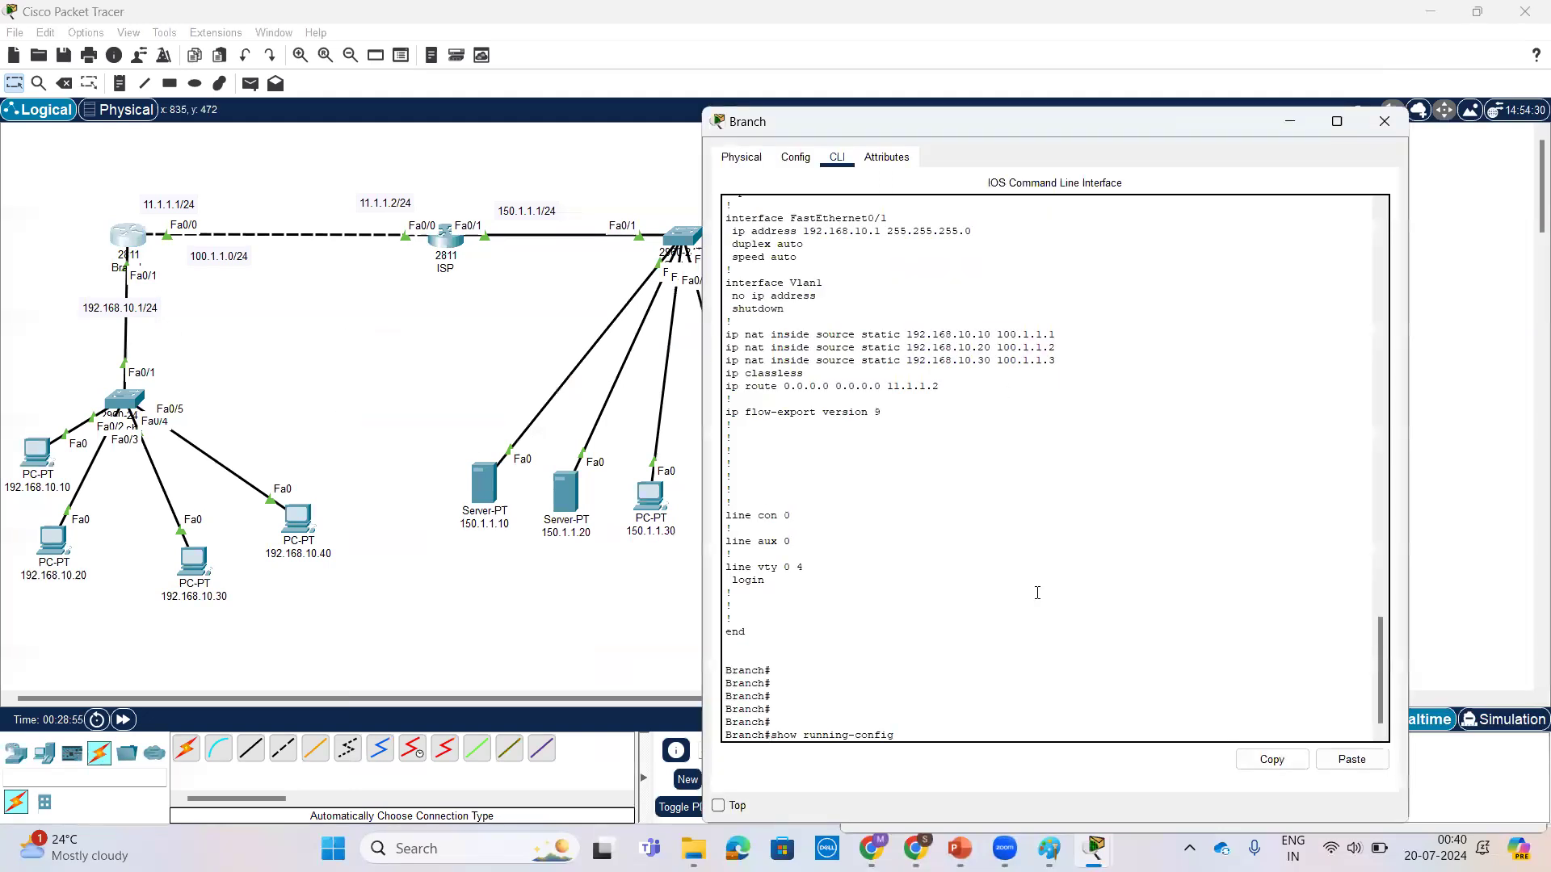
key("Return")
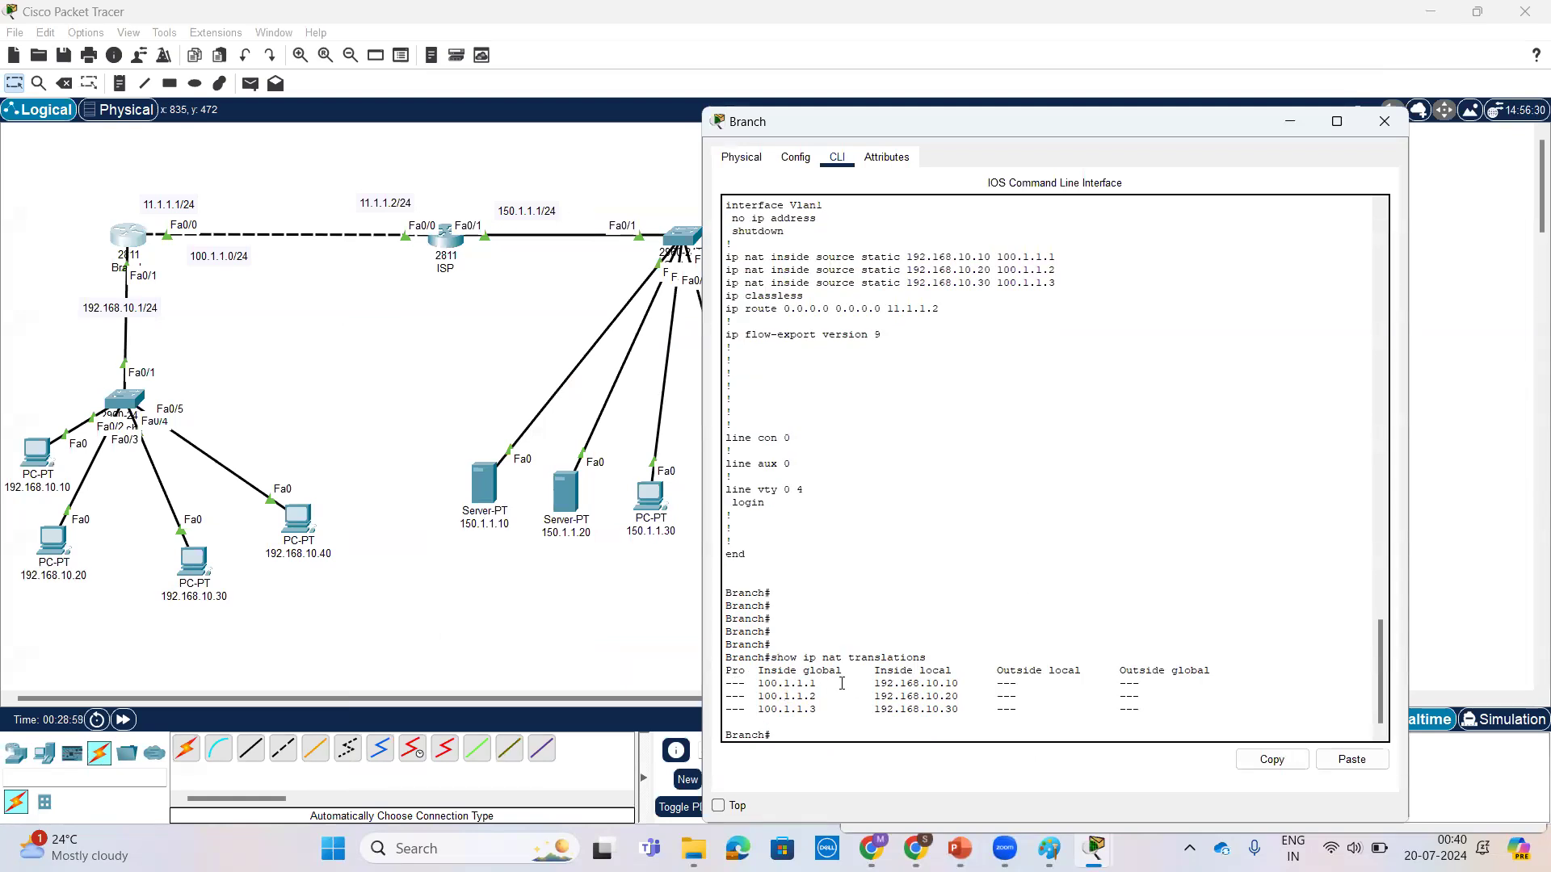
left_click_drag(992, 671, 1226, 672)
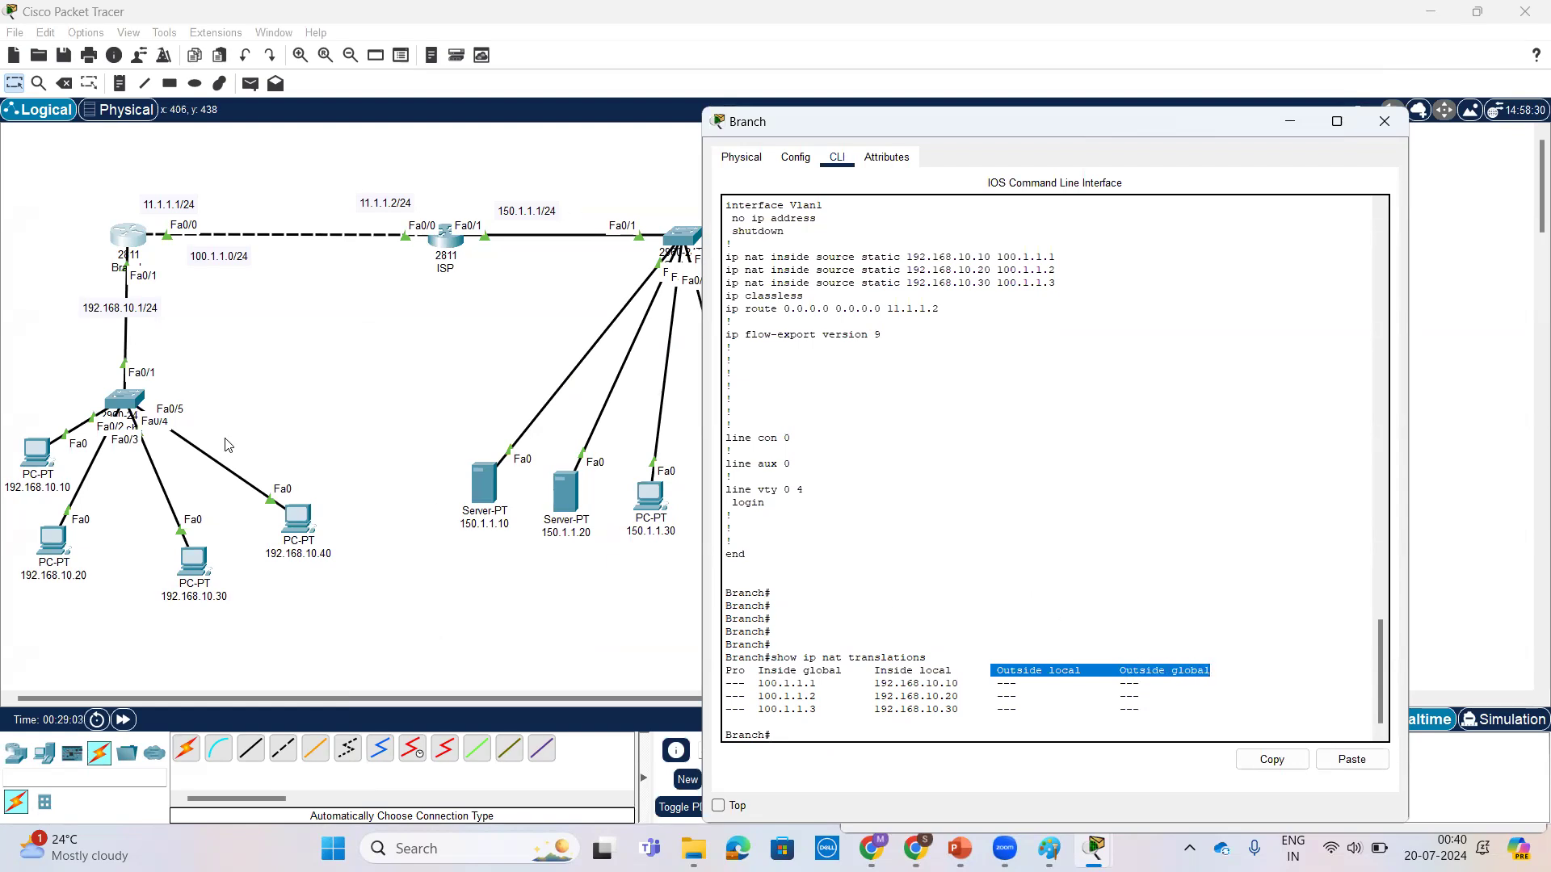
left_click(1114, 502)
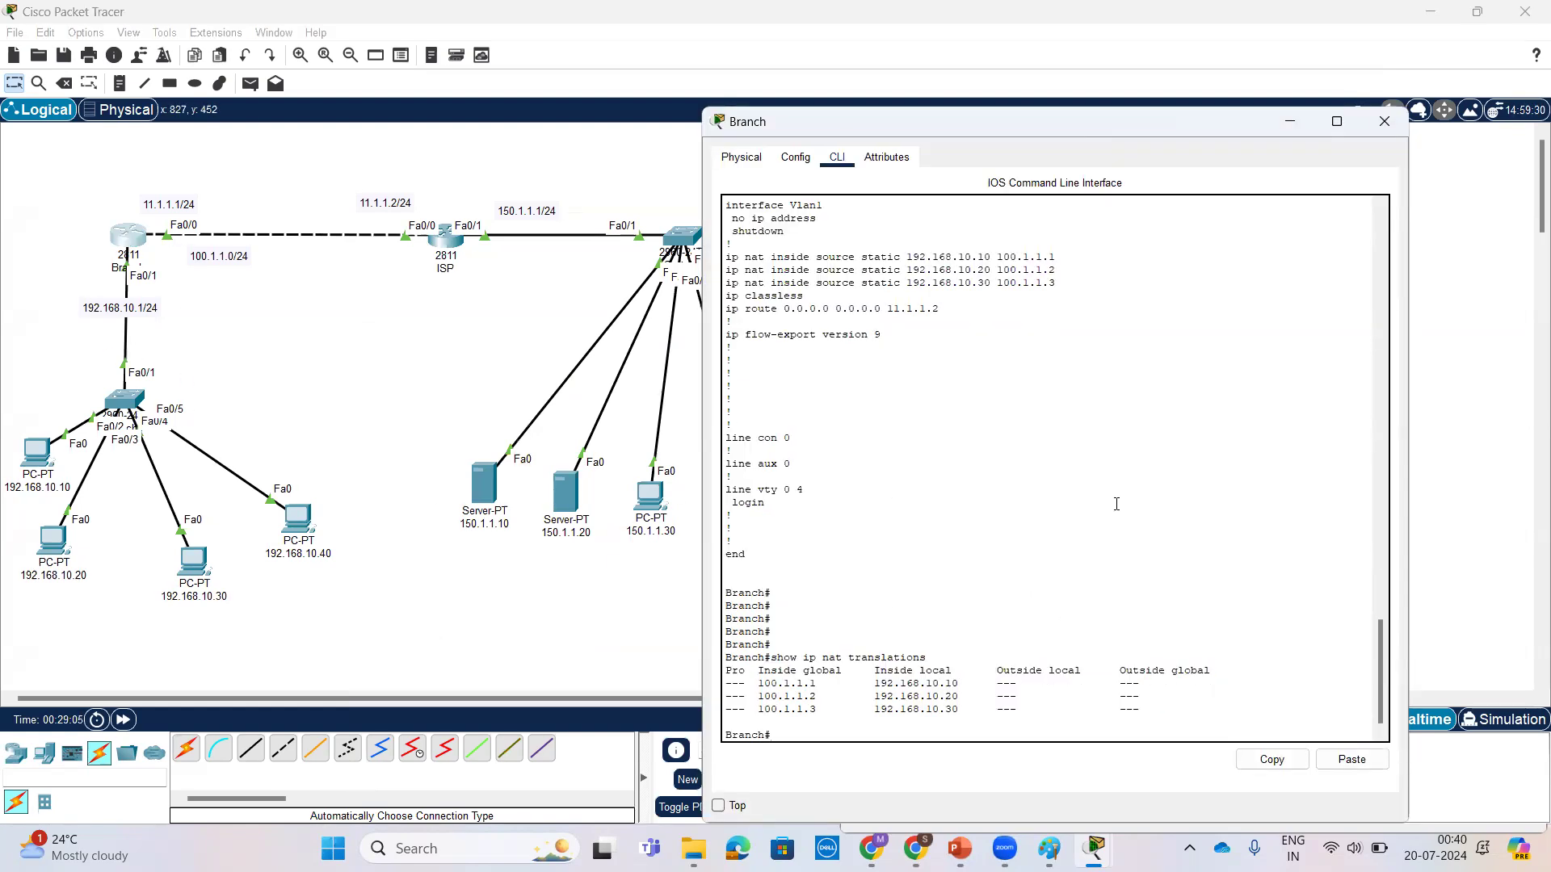
Step: Enter global configuration mode on Branch and open interface fastEthernet 0/1 for configuration
key("Return")
key("Return")
key("Return")
key("Return")
type("conf t")
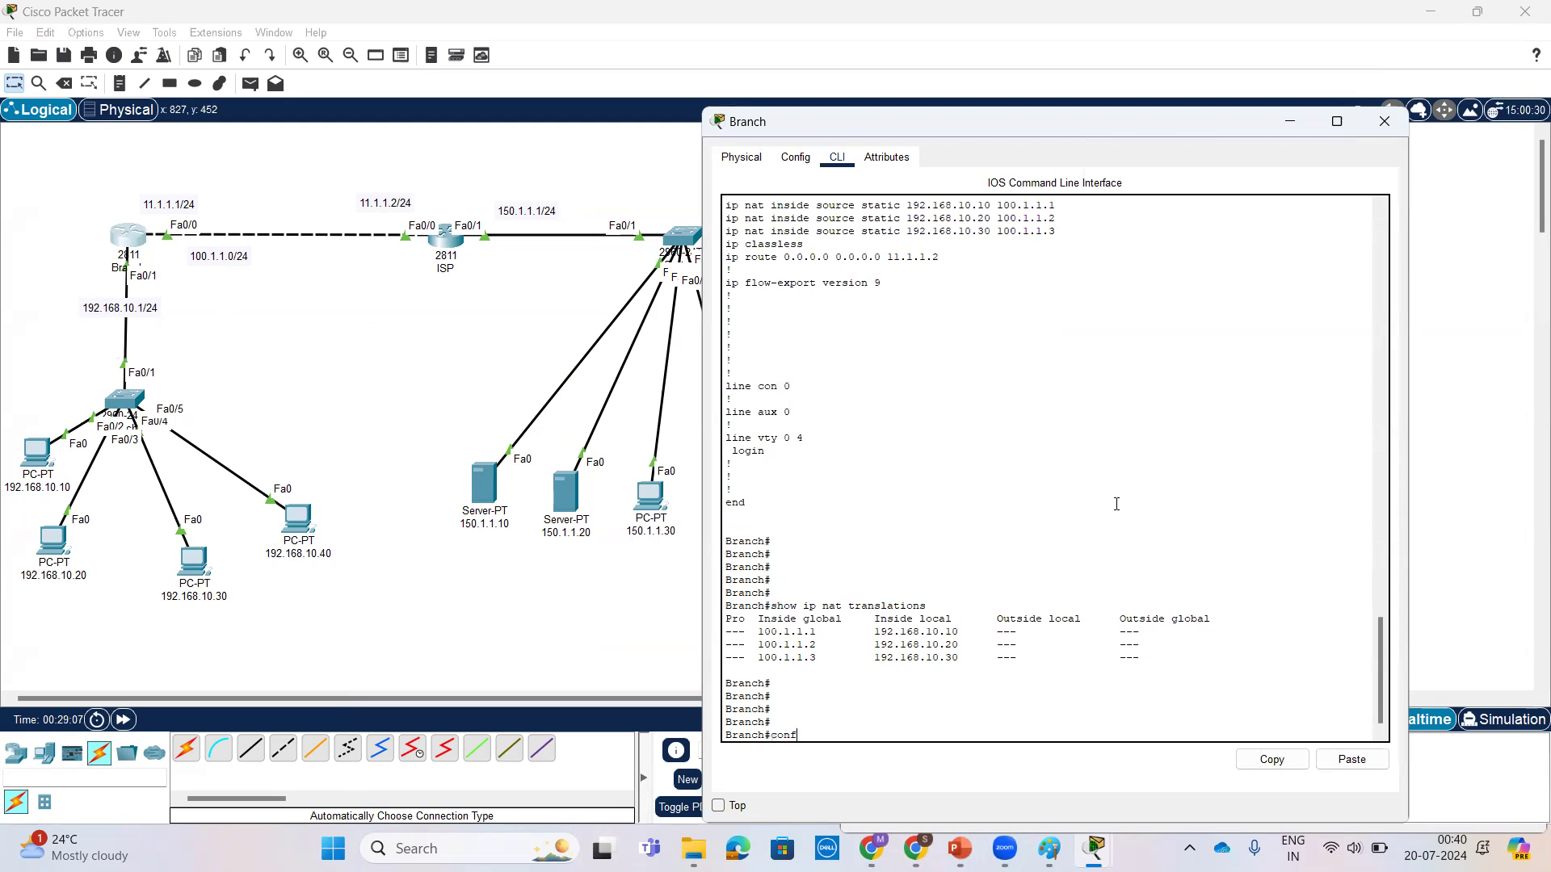
key("Return")
key("Return")
type("int")
key("Tab")
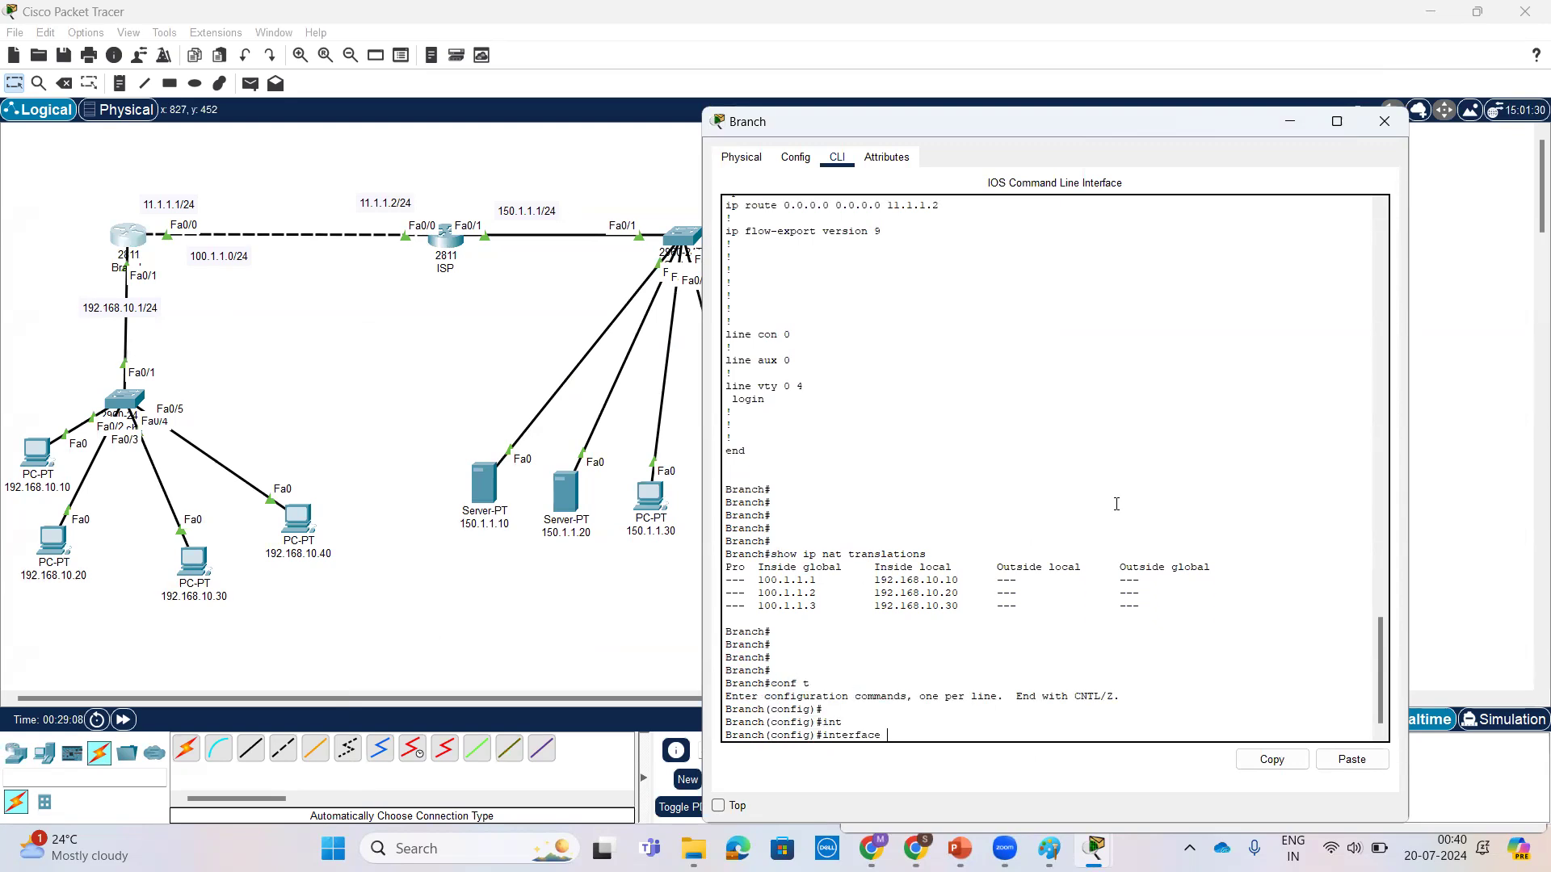
type("f")
key("Tab")
type("0/1")
key("Return")
key("Return")
key("Return")
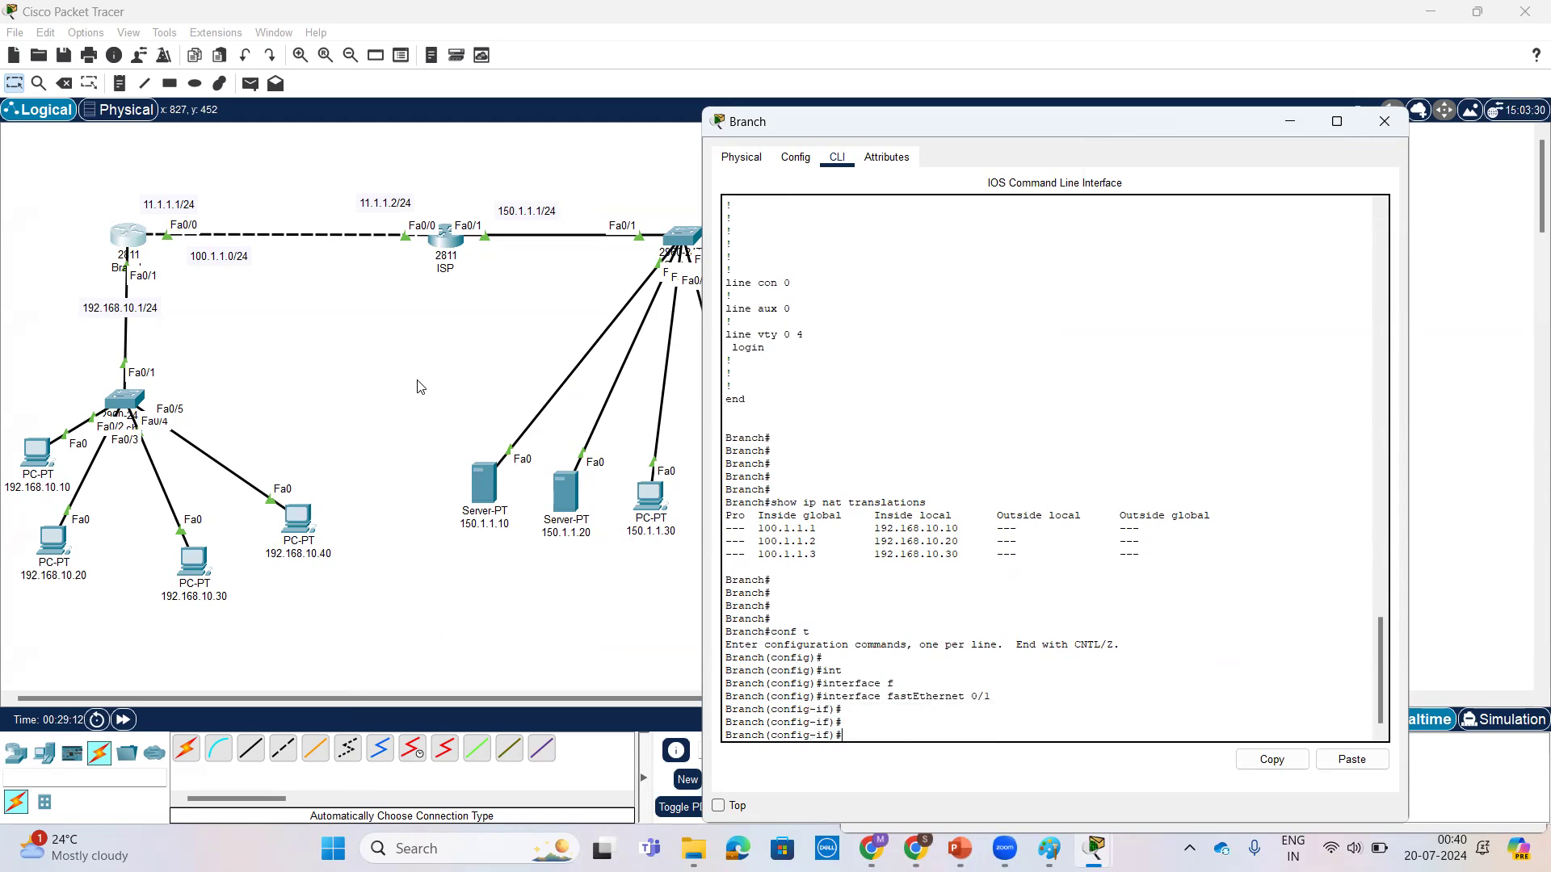
Step: Annotate the topology in red ink, marking Branch's LAN side as inside with a downward arrow and its ISP side as outside with a rightward arrow
left_click(31, 278)
mouse_move(71, 263)
left_mouse_down()
mouse_move(54, 387)
mouse_move(81, 382)
left_mouse_up()
left_click_drag(30, 315, 32, 336)
left_click_drag(25, 298, 50, 326)
mouse_move(234, 205)
left_mouse_down()
mouse_move(240, 237)
mouse_move(278, 179)
left_mouse_up()
left_click_drag(279, 179, 284, 203)
mouse_move(262, 267)
left_mouse_down()
mouse_move(386, 273)
mouse_move(350, 282)
left_mouse_up()
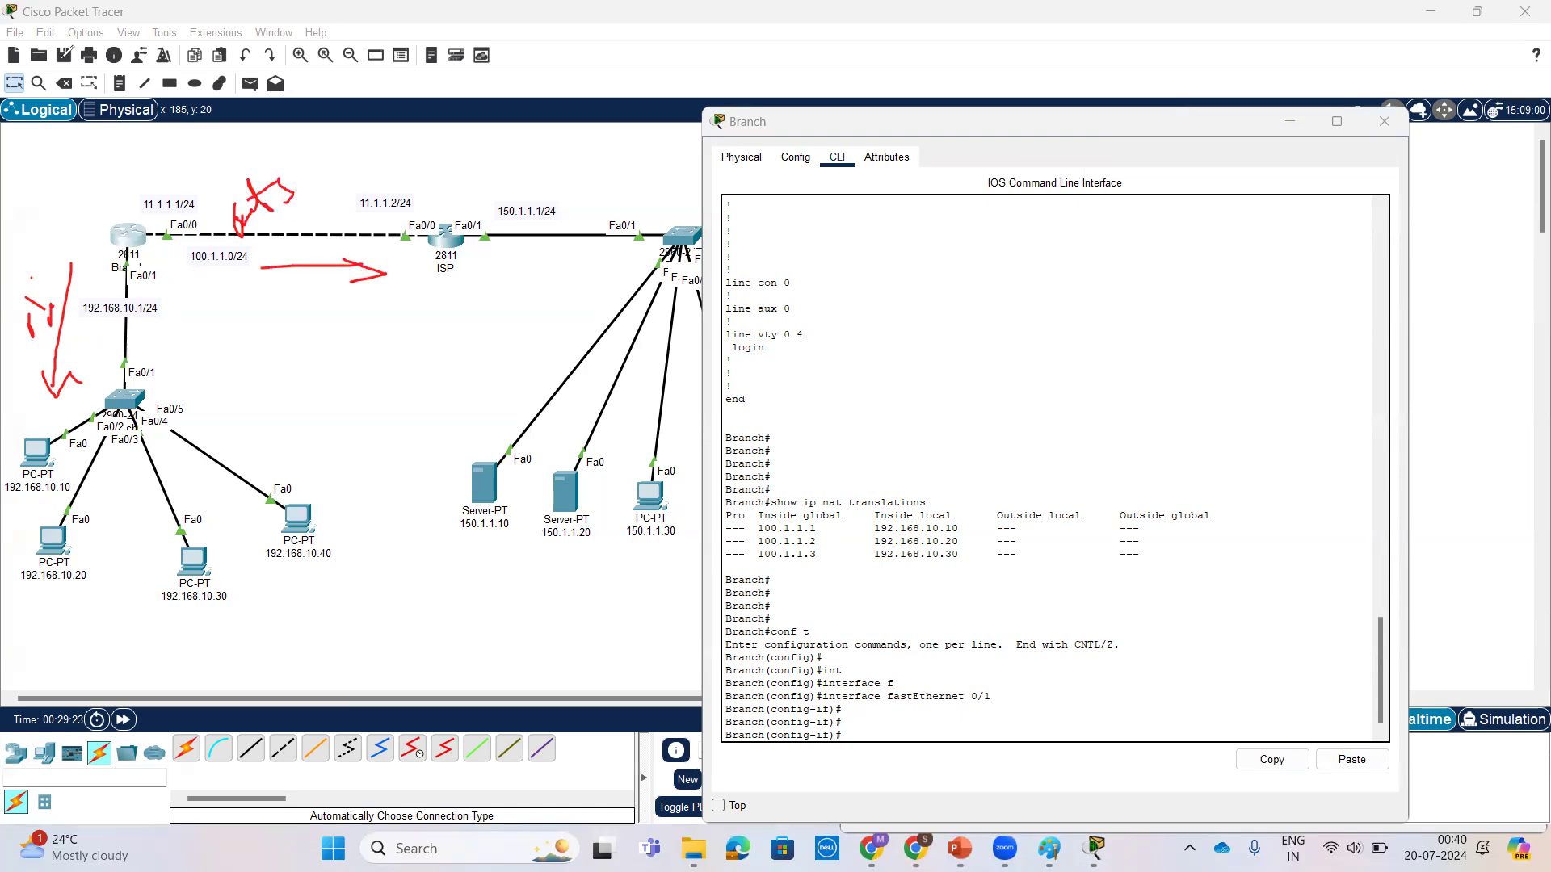
left_click(14, 83)
Step: List all commands available in Branch's interface configuration mode with the ? help
left_click(128, 235)
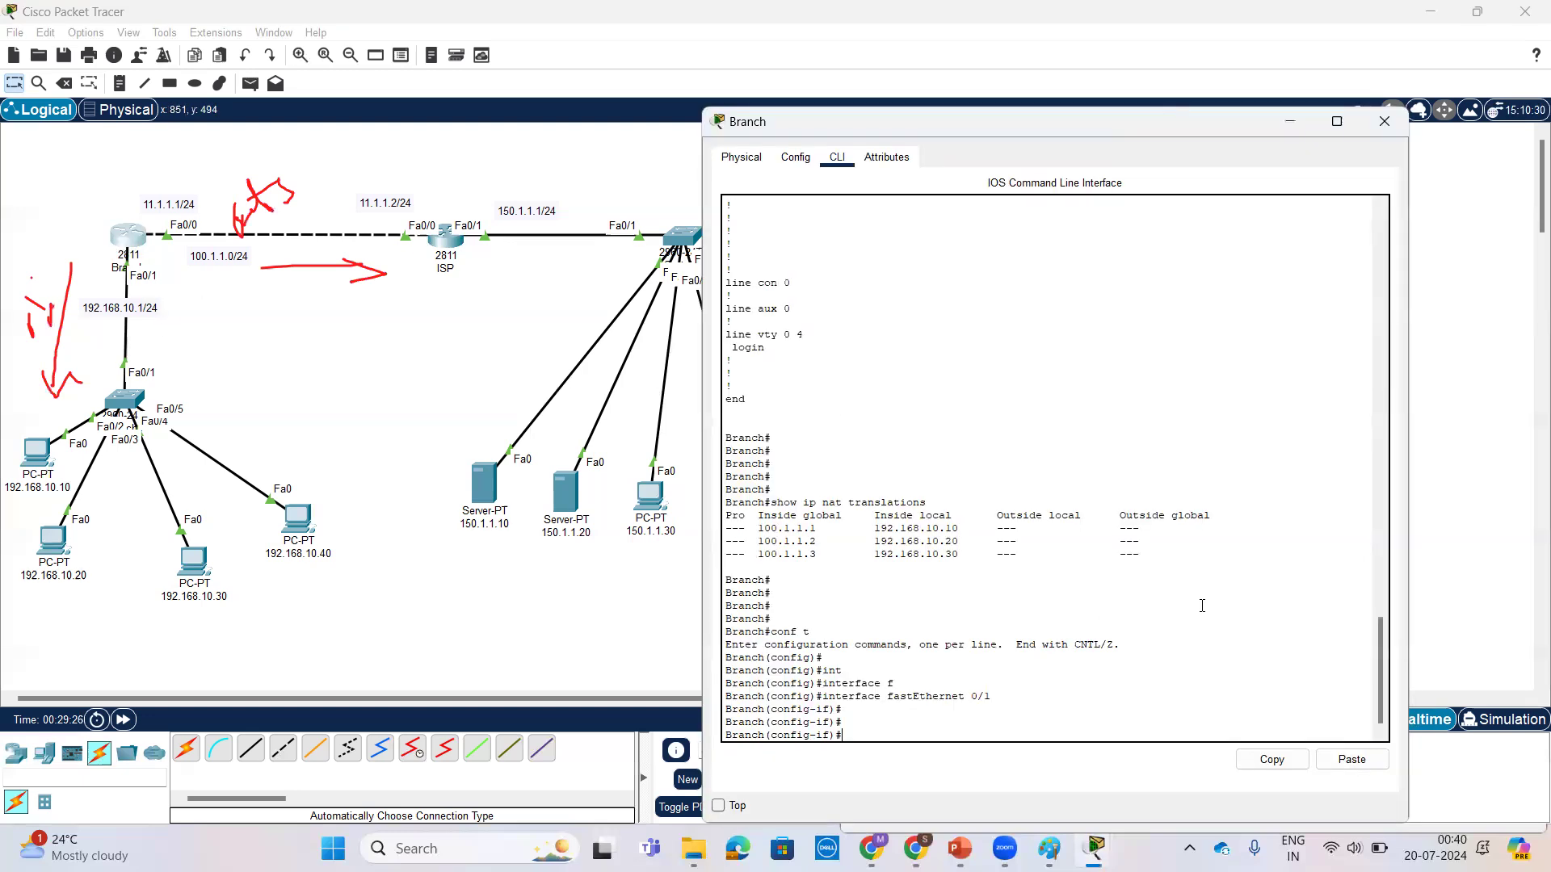
key("Return")
key("Return")
key("Return")
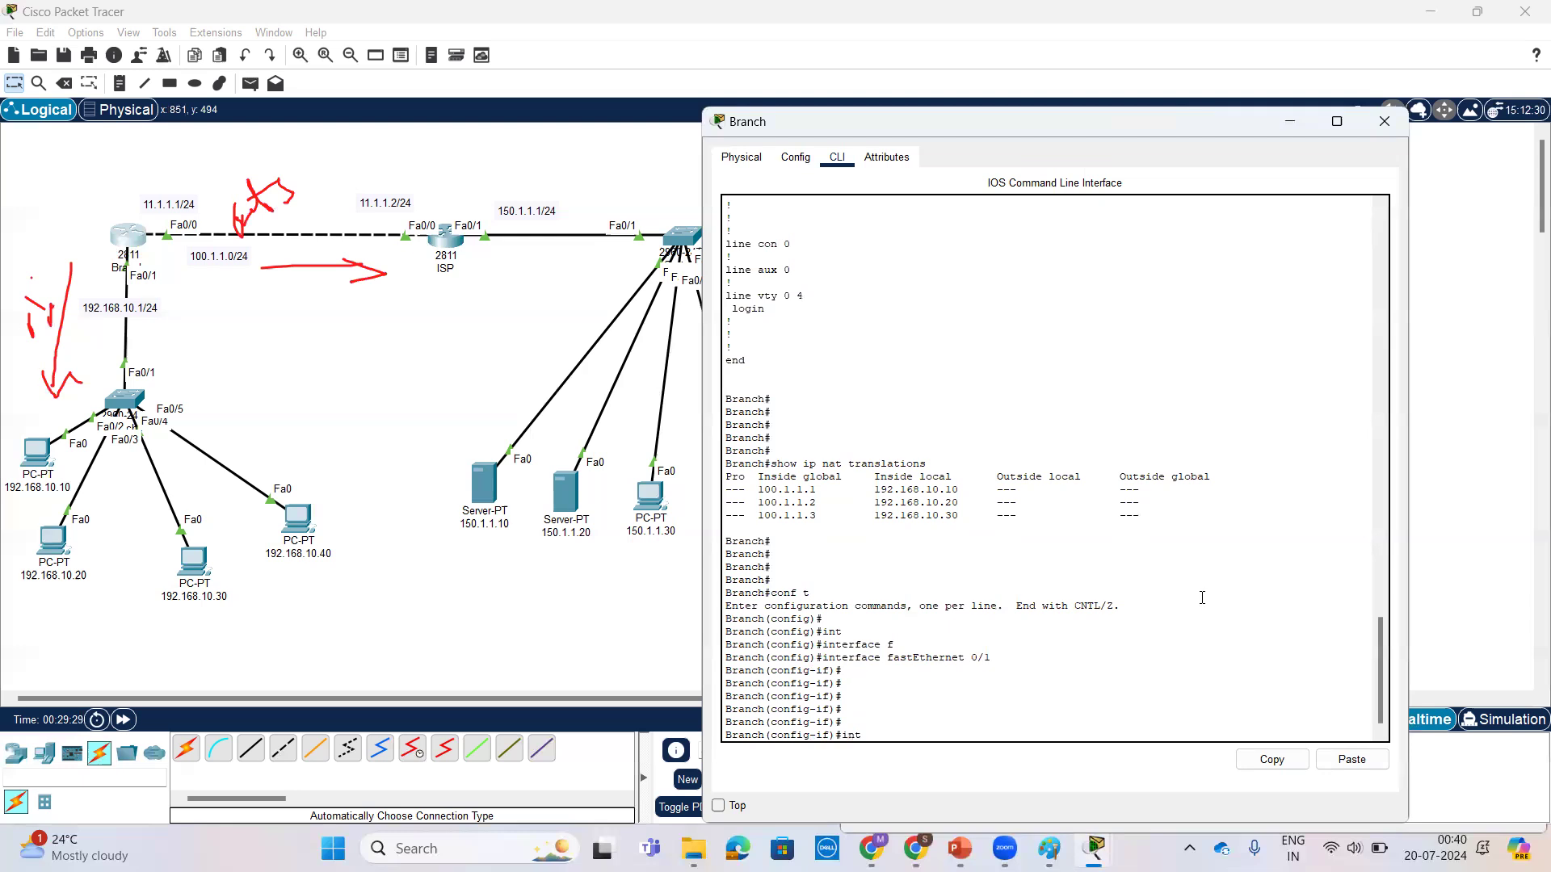
key("BackSpace")
key("BackSpace")
key("BackSpace")
type("?")
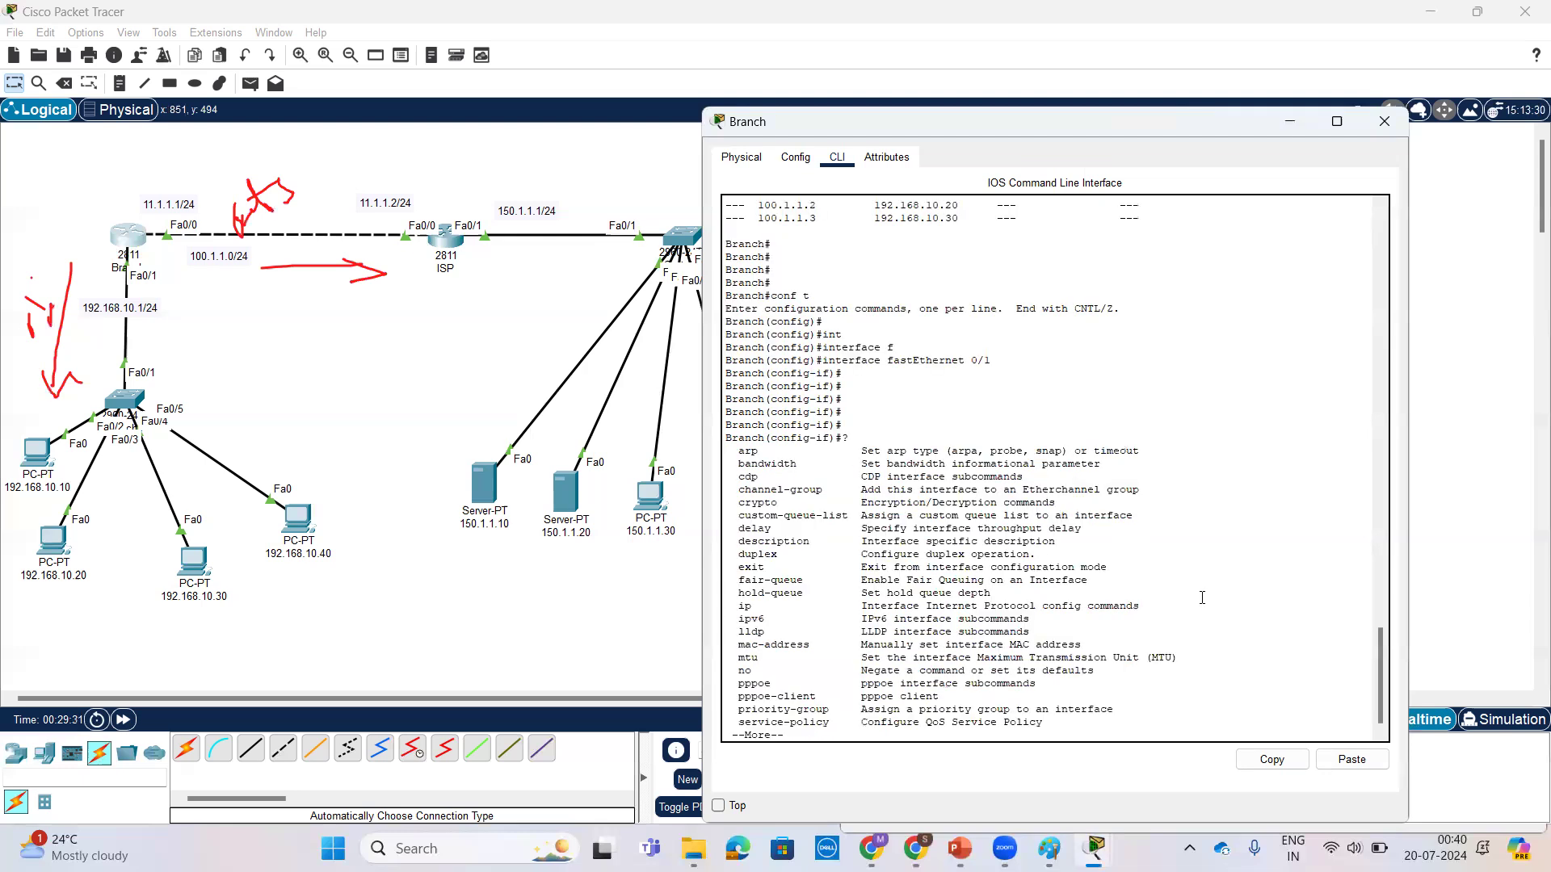
key("space")
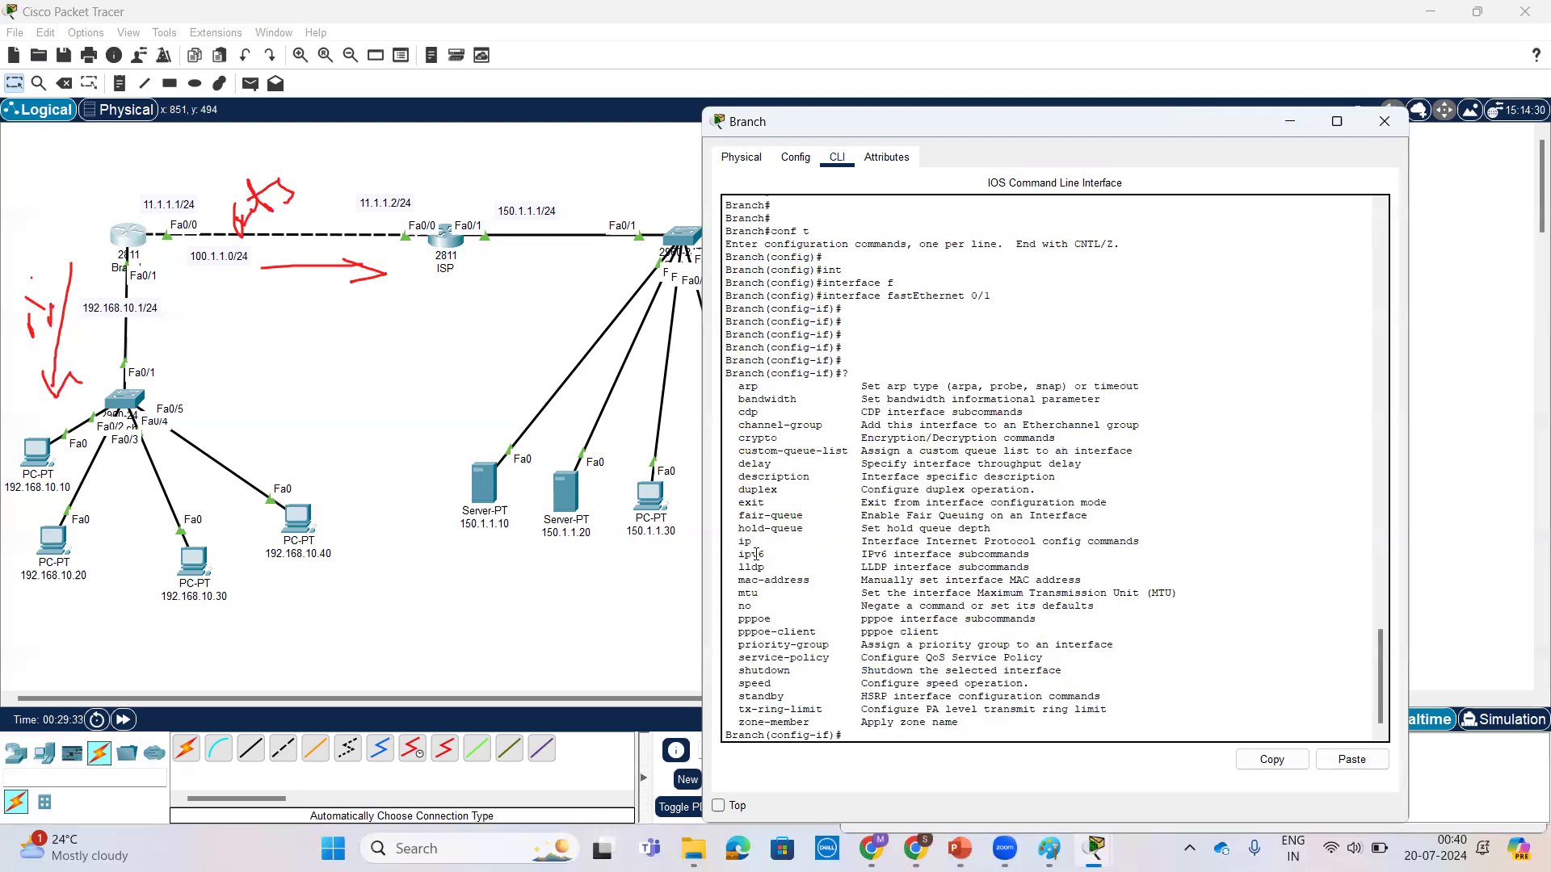
Step: Start the ip nat command on fastEthernet 0/1, list its options with ?, and highlight the inside and outside descriptions
type("ip na")
key("Tab")
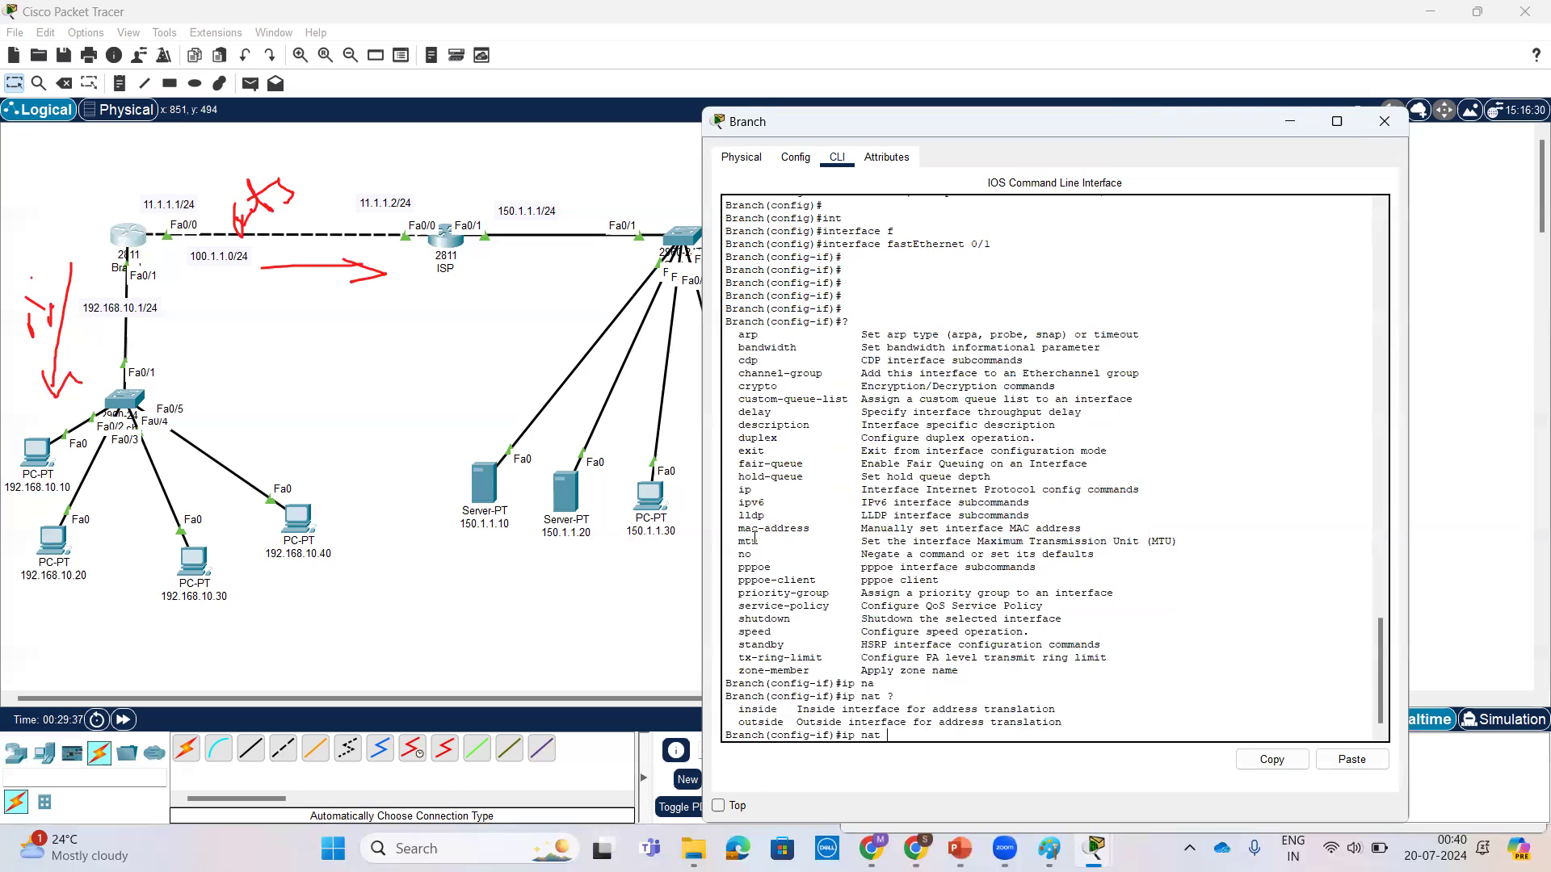
left_click_drag(795, 709, 1069, 711)
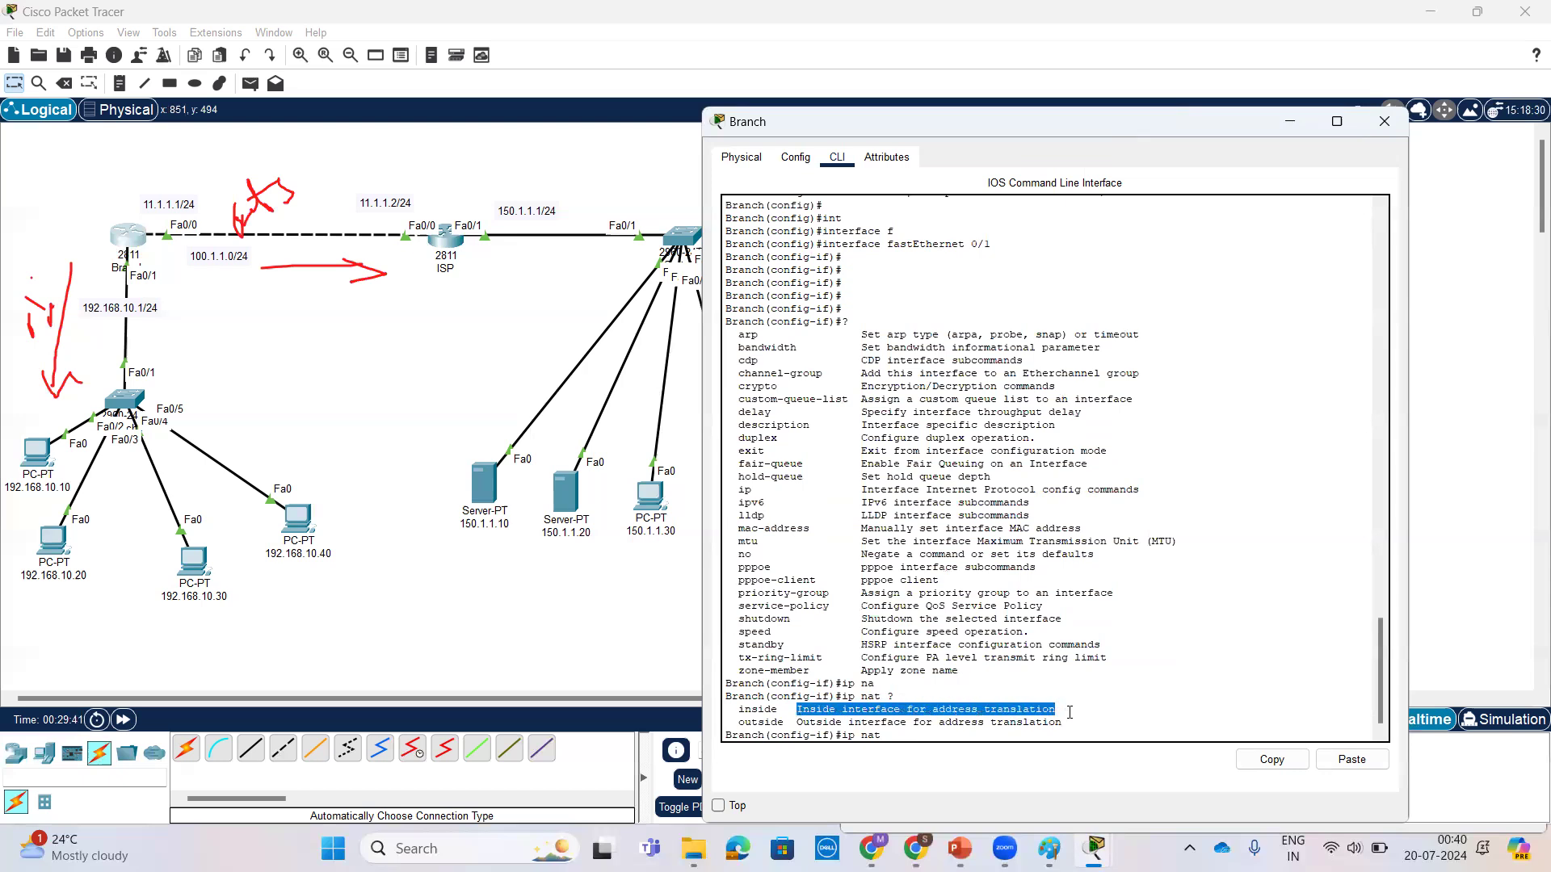
left_click_drag(792, 722, 1099, 726)
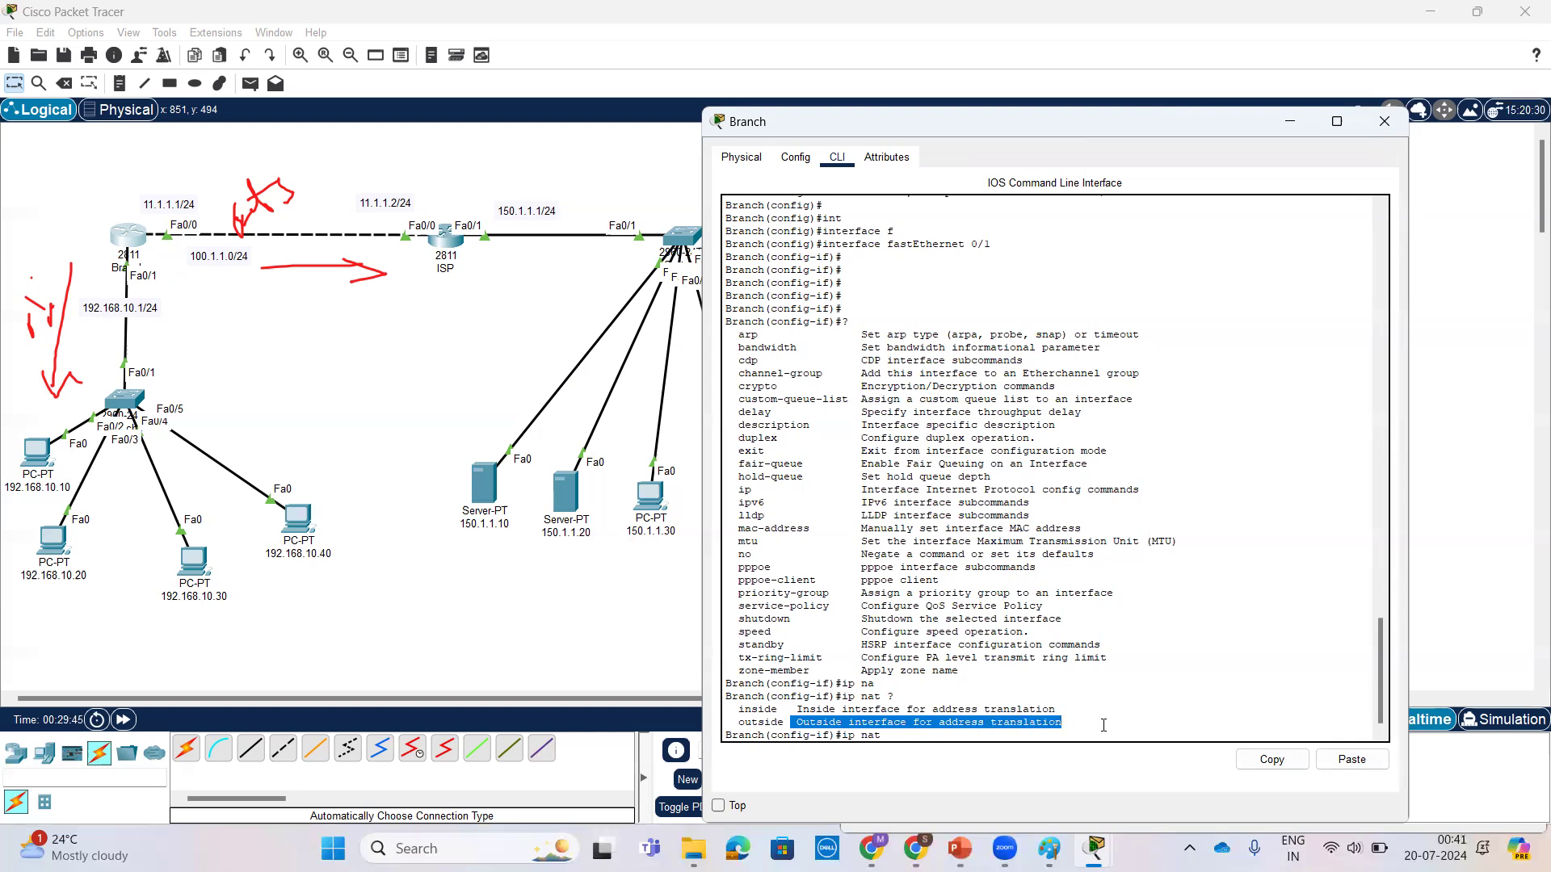
key("Tab")
key("Tab")
key("Tab")
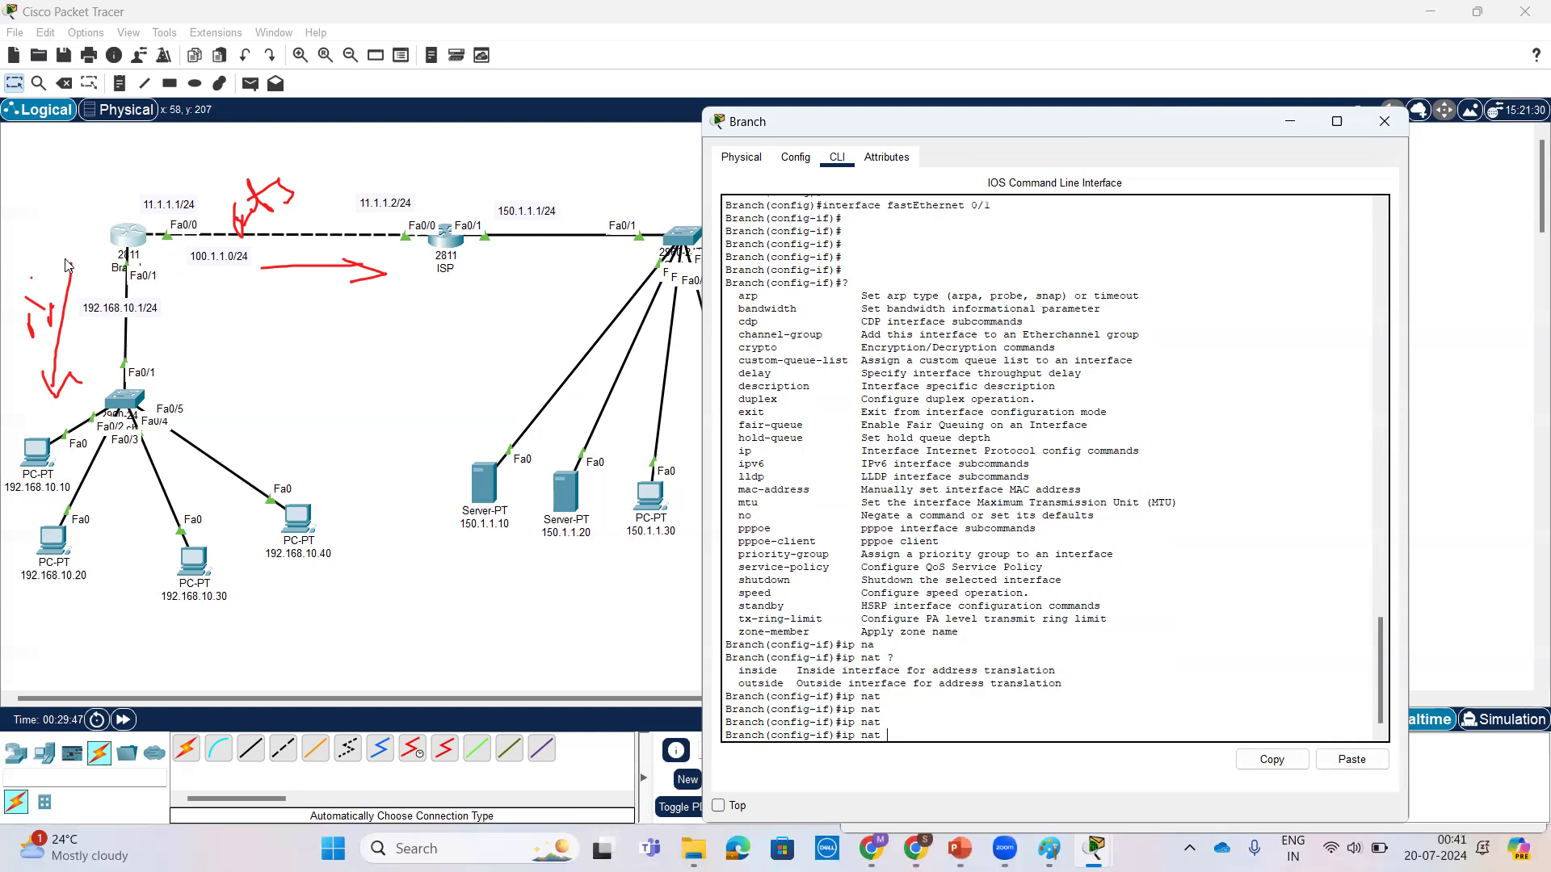
Step: Designate Branch's LAN-facing interface fastEthernet 0/1 as the NAT inside interface with ip nat inside
scroll(888, 325, "up", 3)
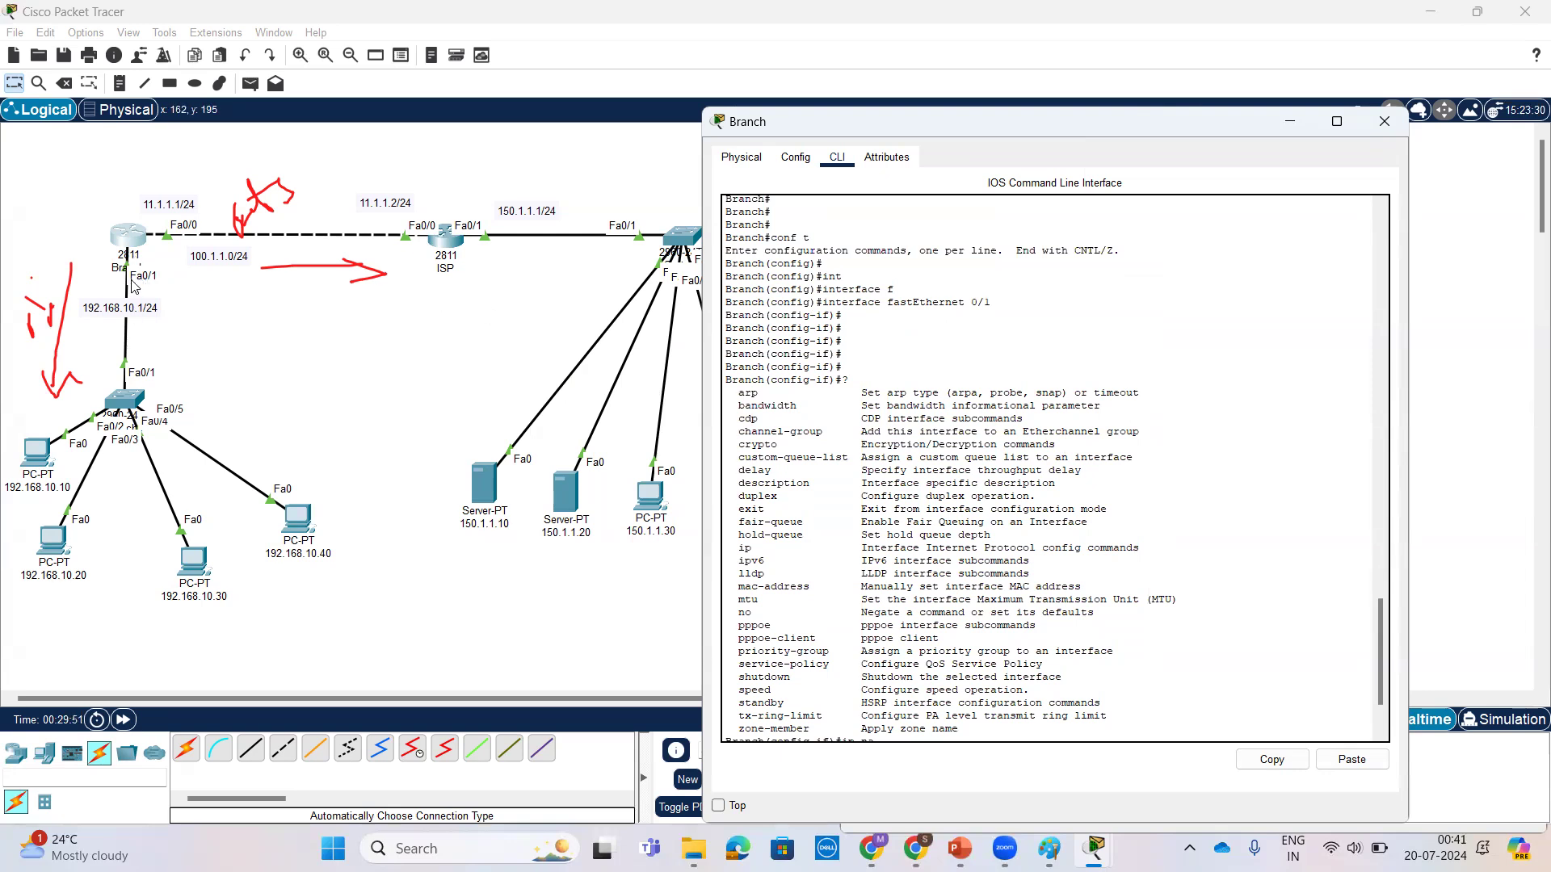
scroll(1181, 323, "down", 3)
key("Tab")
key("Tab")
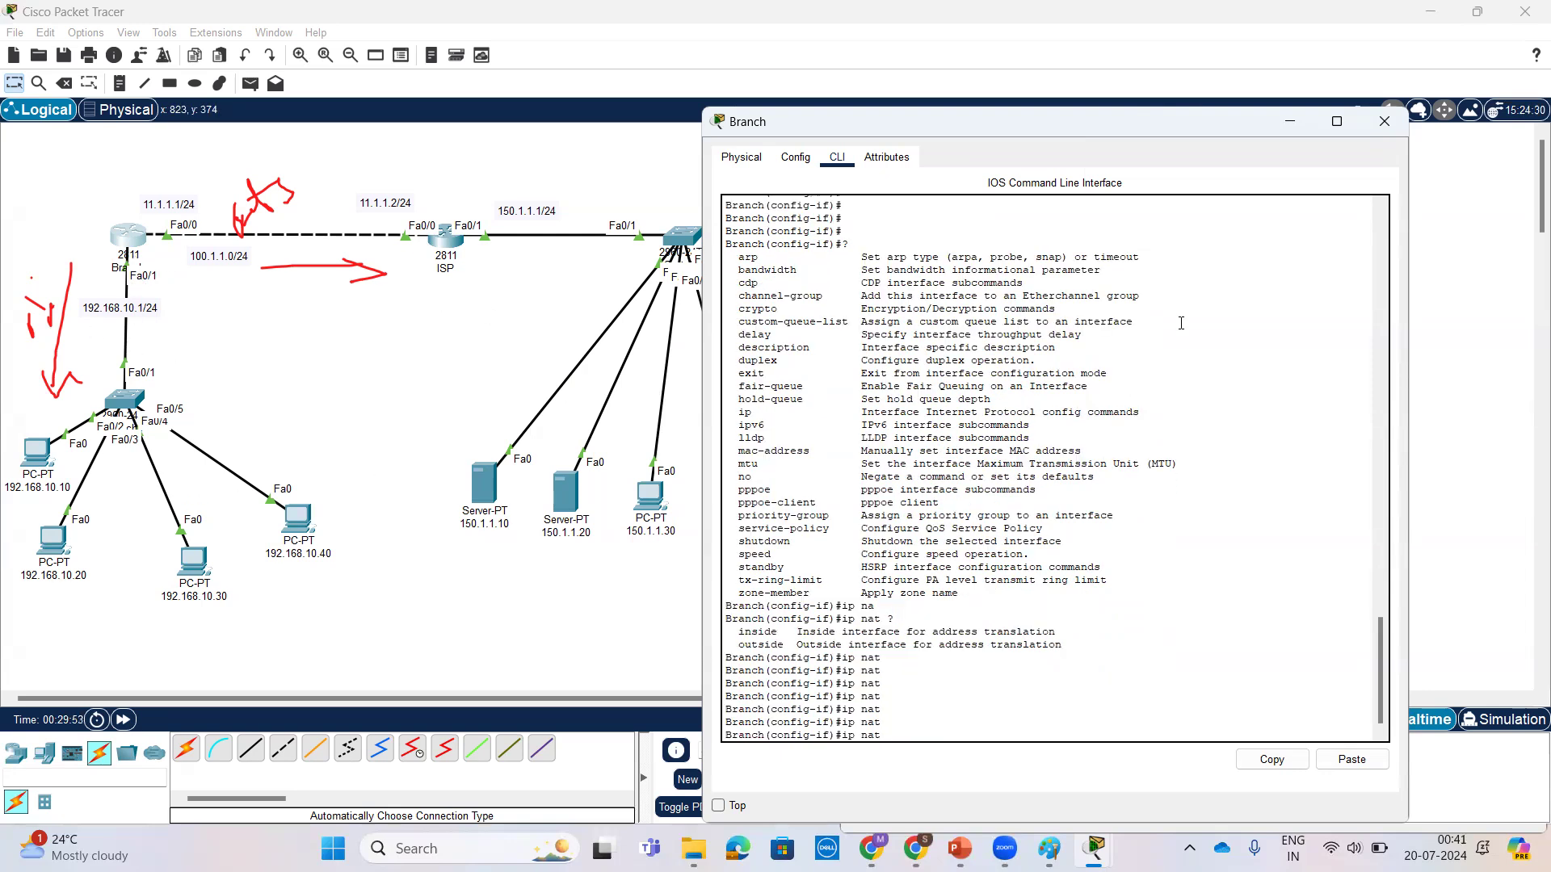
type("in")
key("Tab")
key("Return")
key("Return")
key("Return")
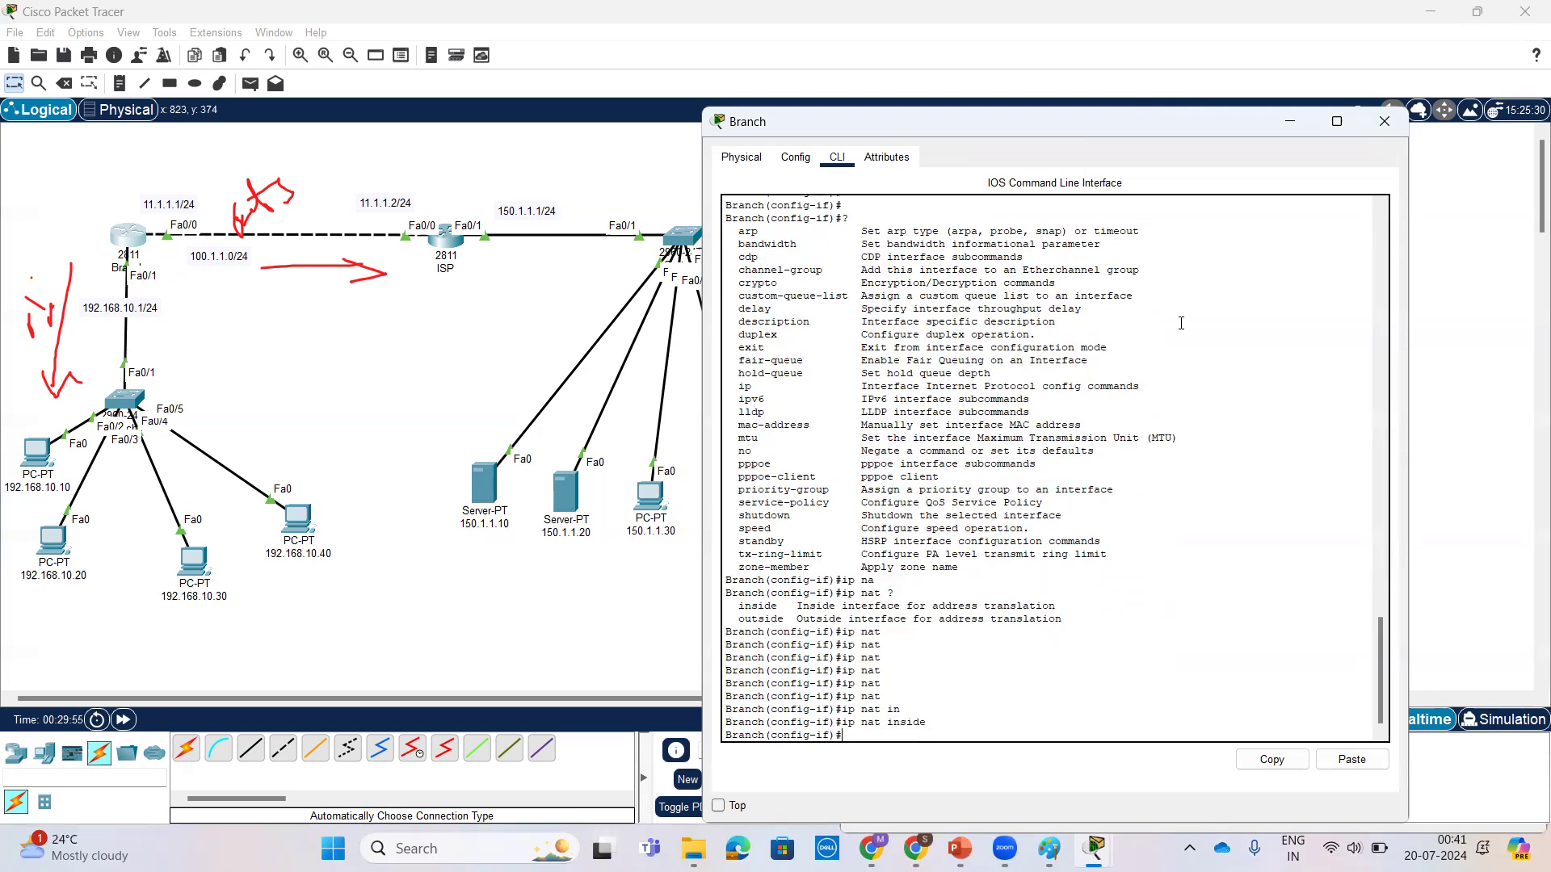
Step: Exit the LAN interface's configuration and open interface fastEthernet 0/0 on Branch
type("ex")
key("Return")
key("Return")
key("Return")
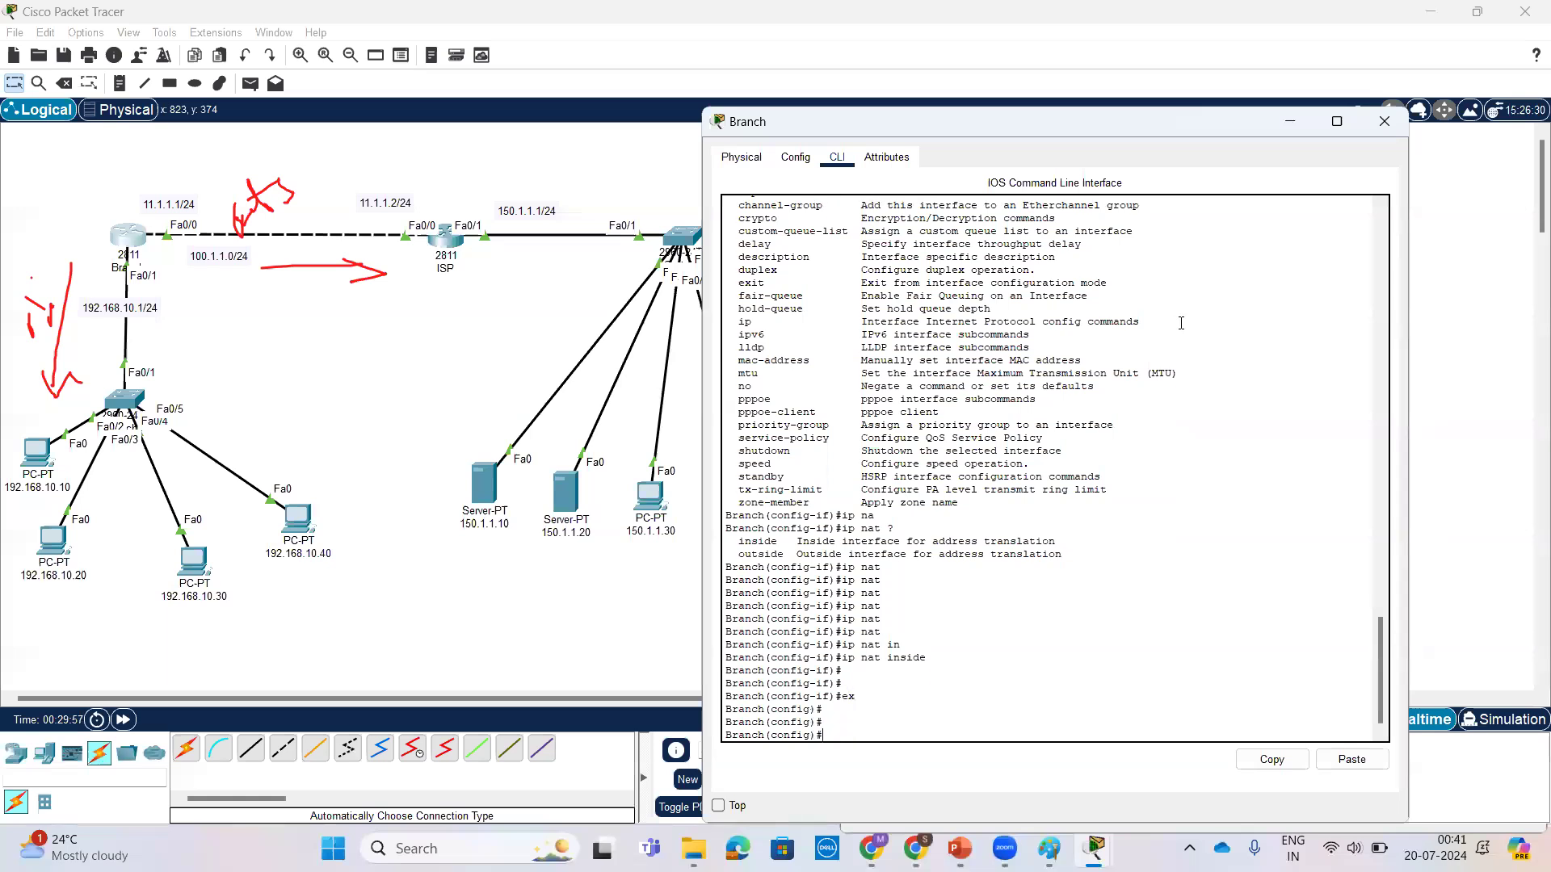
type("int")
key("Tab")
type("f")
key("Tab")
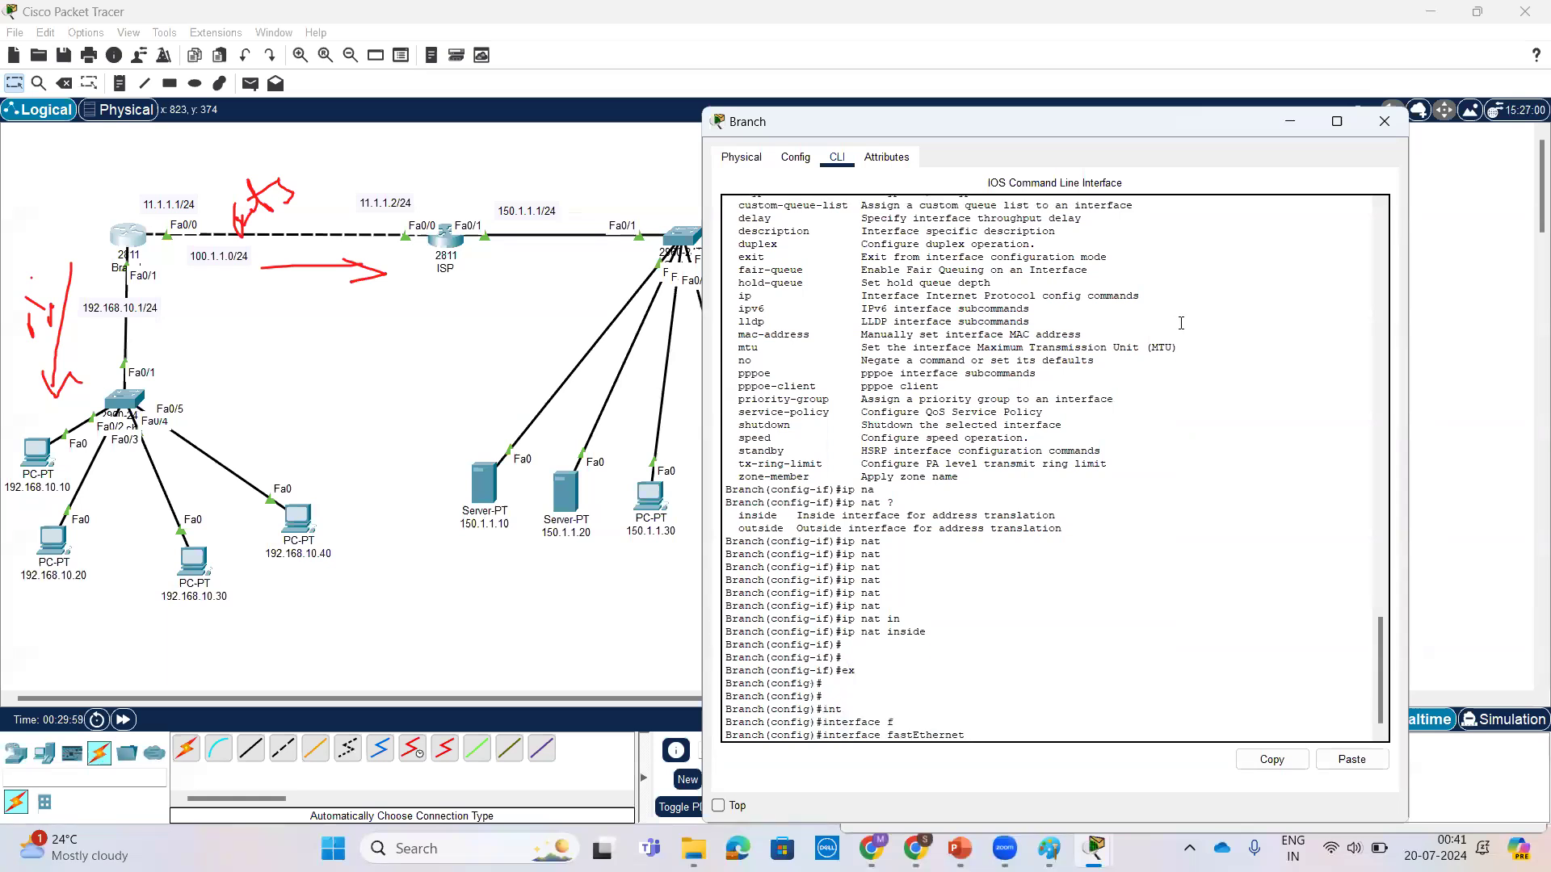
type("0/0")
key("Return")
key("Return")
key("Return")
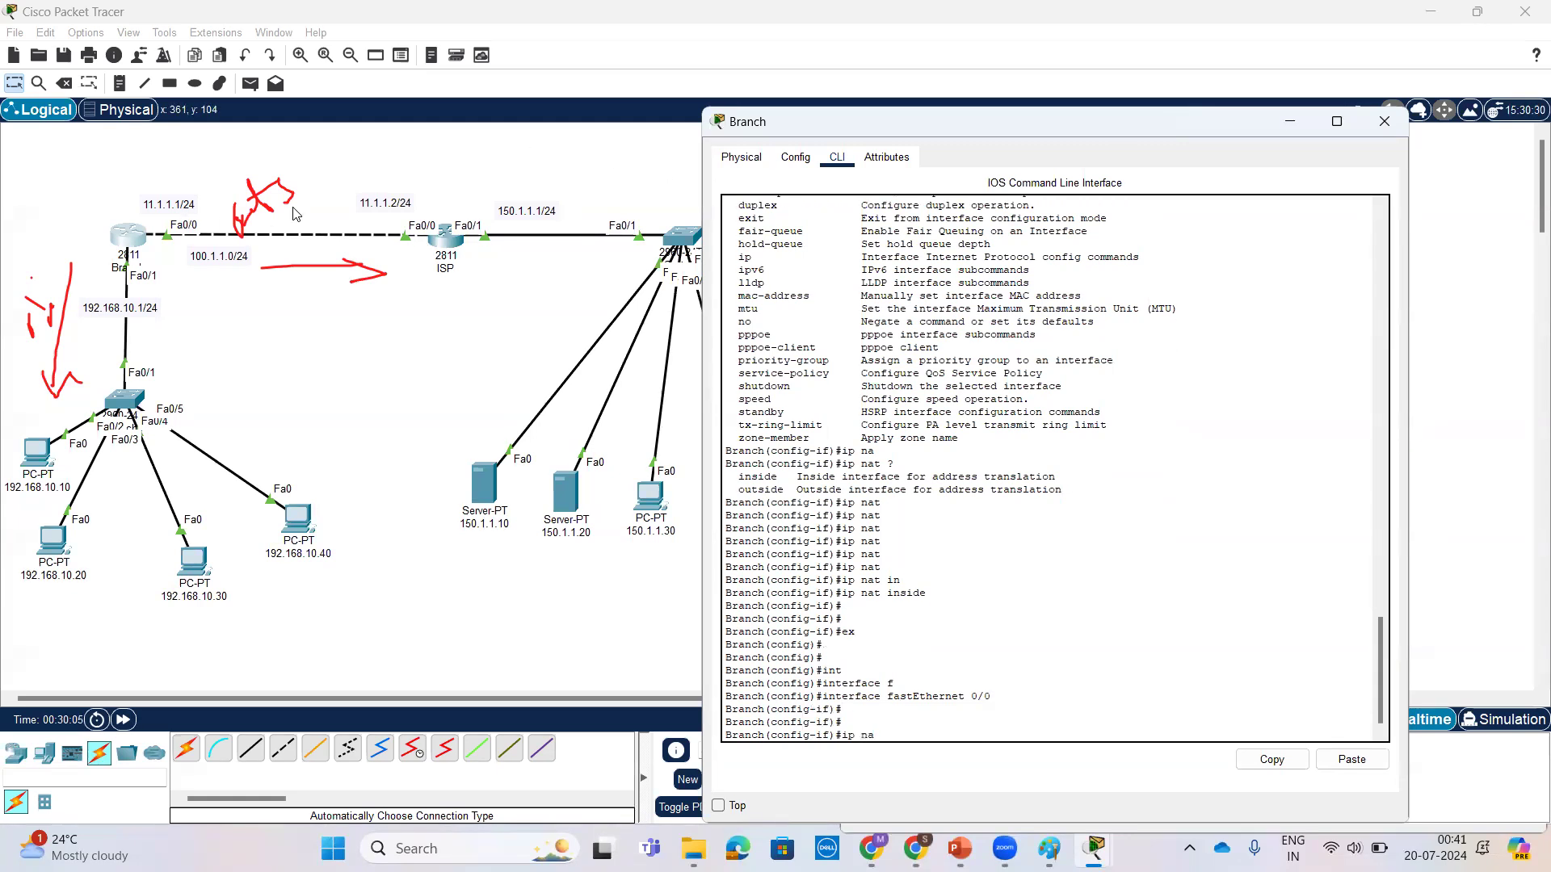
Step: Check the ip nat options and designate the ISP-facing interface fastEthernet 0/0 as outside with ip nat outside
type("ip na")
key("Tab")
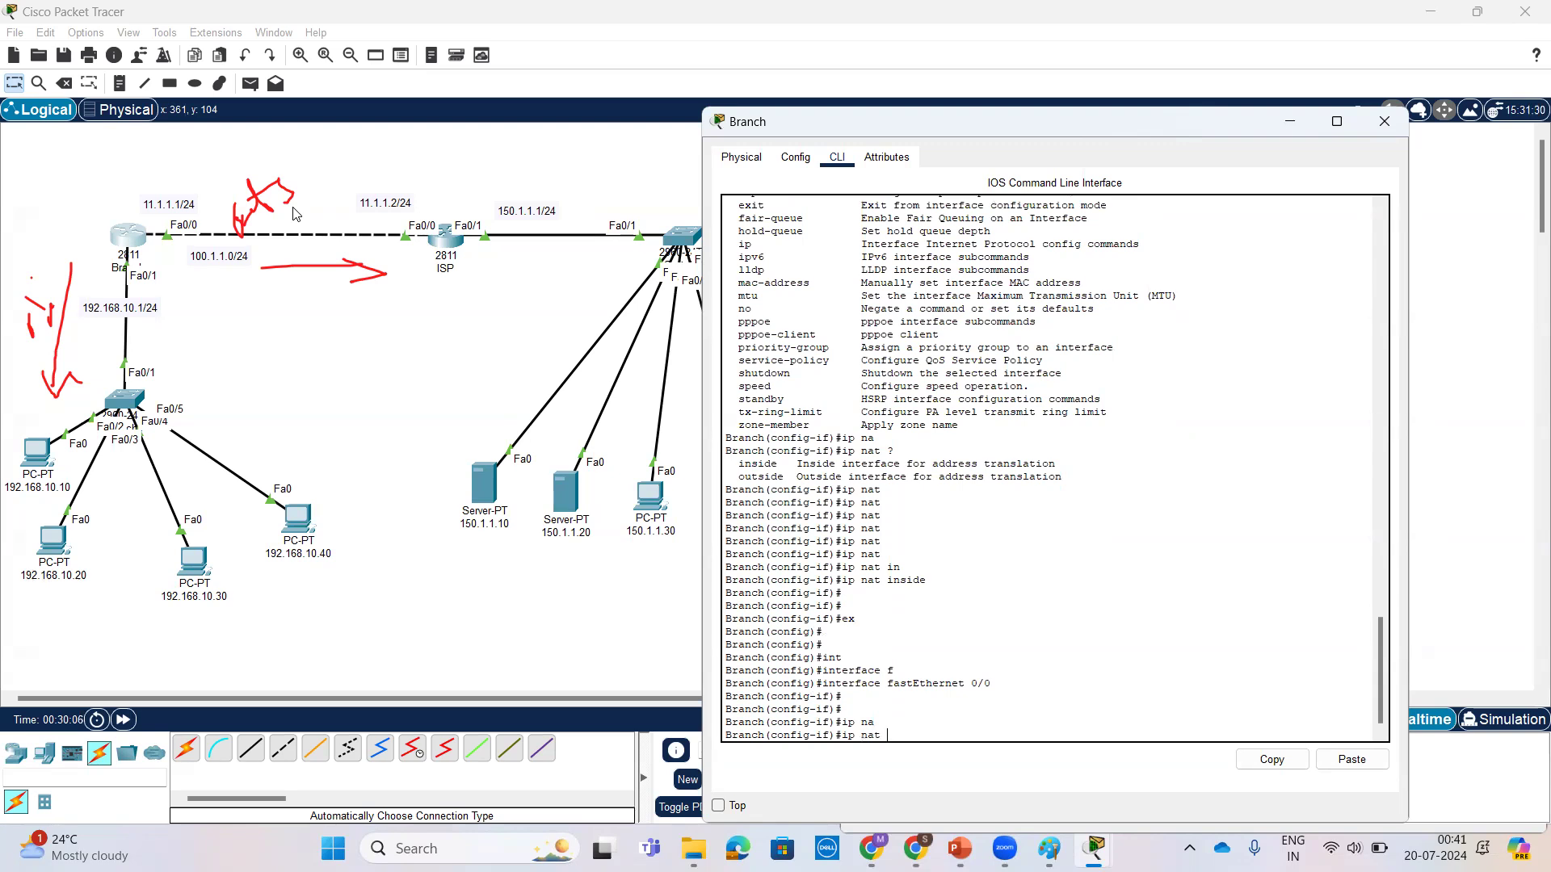
type("?")
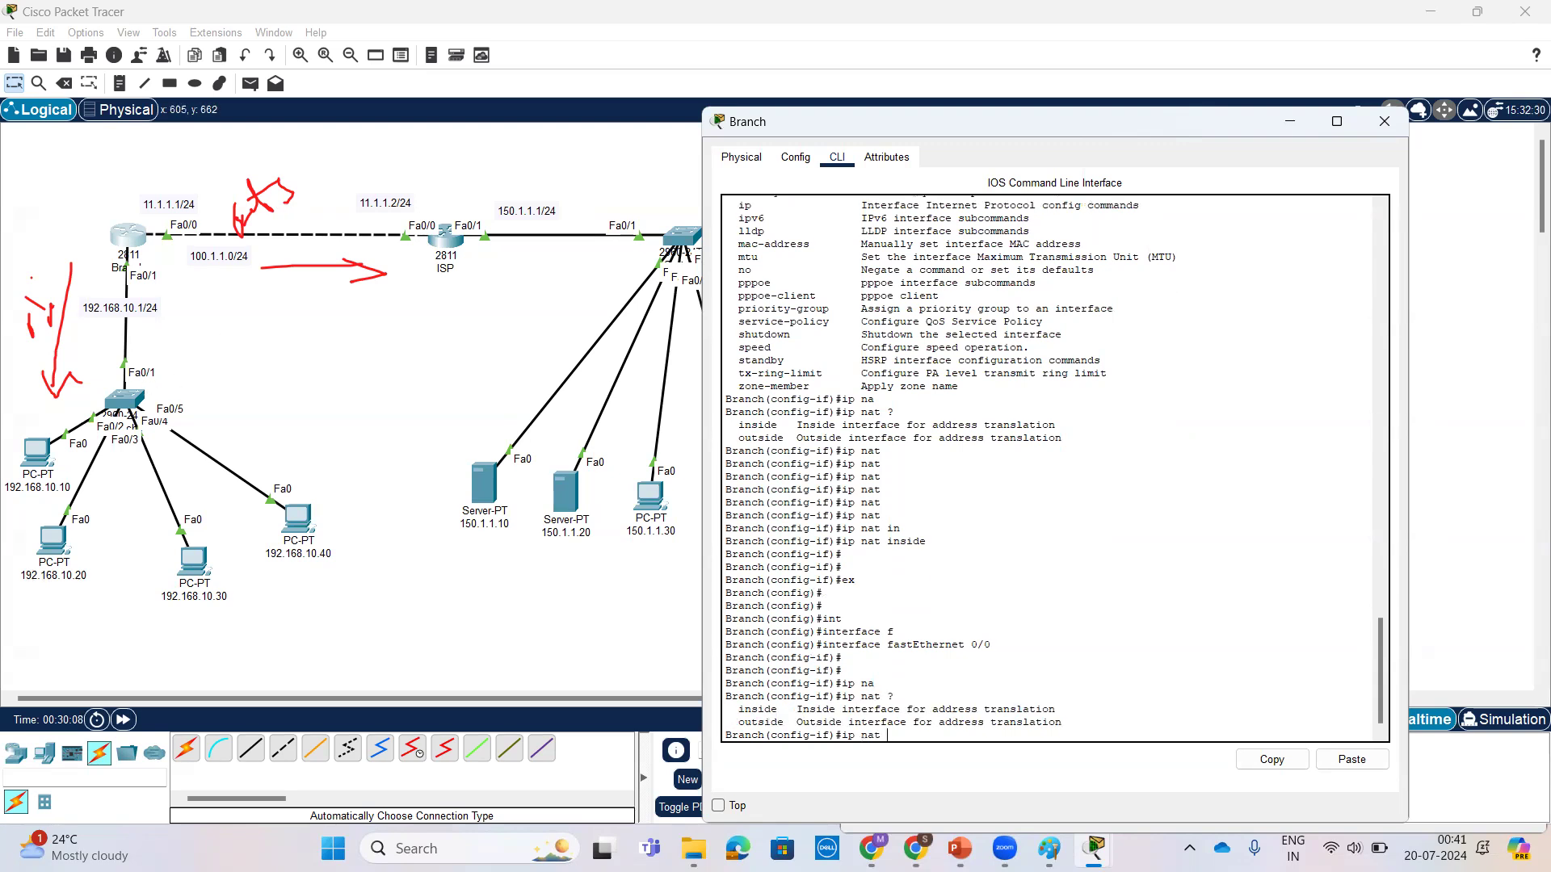
type("ou")
key("Tab")
key("Return")
key("Return")
key("Return")
key("Return")
key("Return")
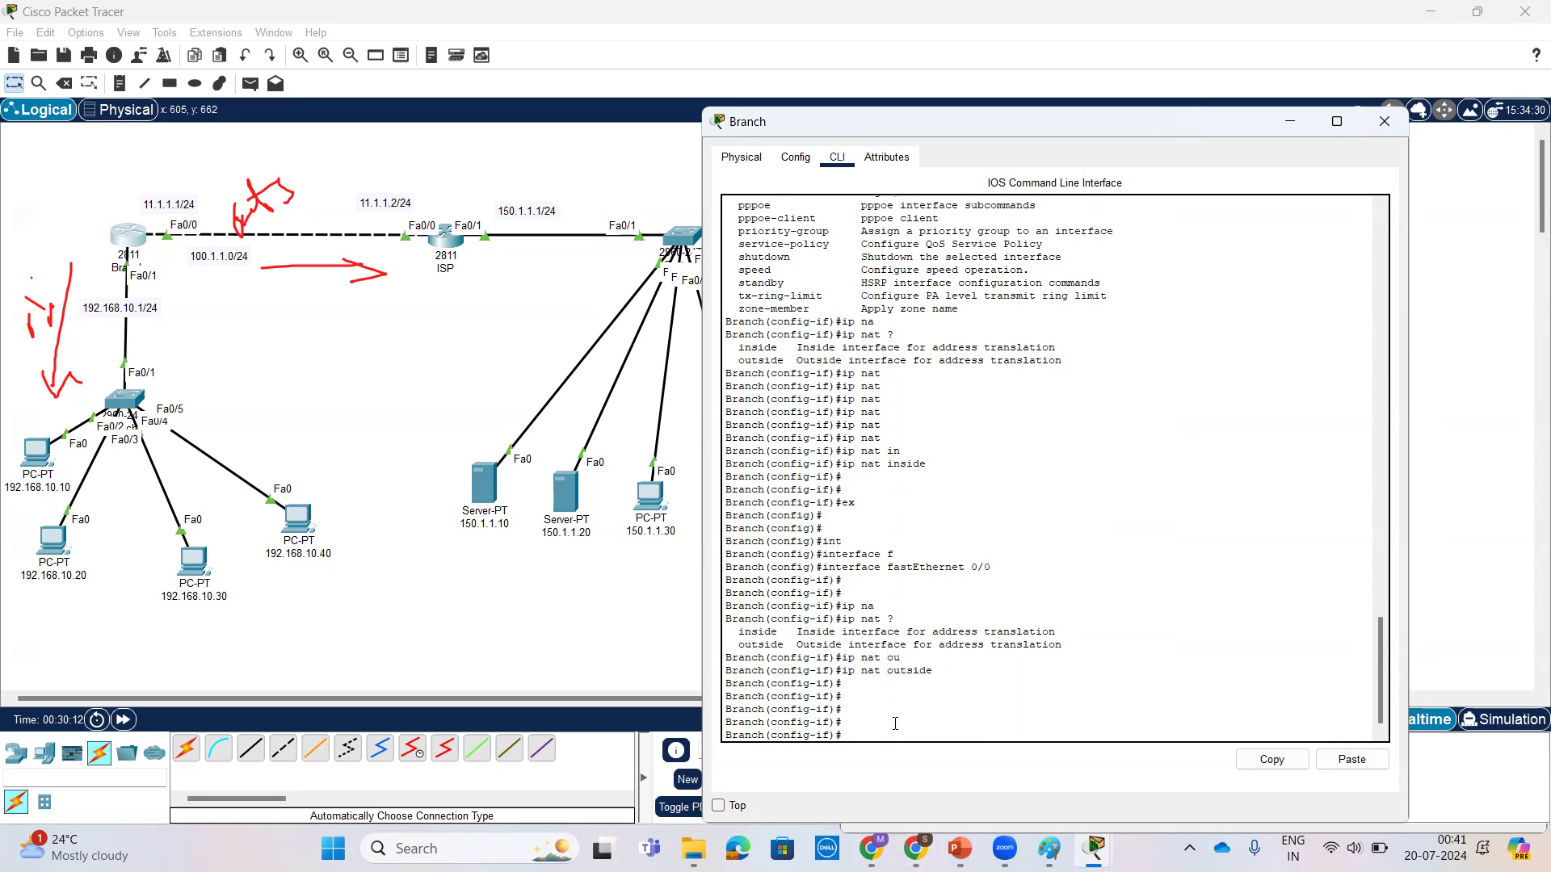
Step: Leave interface and global configuration modes on Branch, returning to the privileged EXEC prompt
type("ex")
key("Return")
key("Return")
key("Return")
key("ctrl+z")
key("Return")
key("Return")
key("Return")
key("Return")
key("Return")
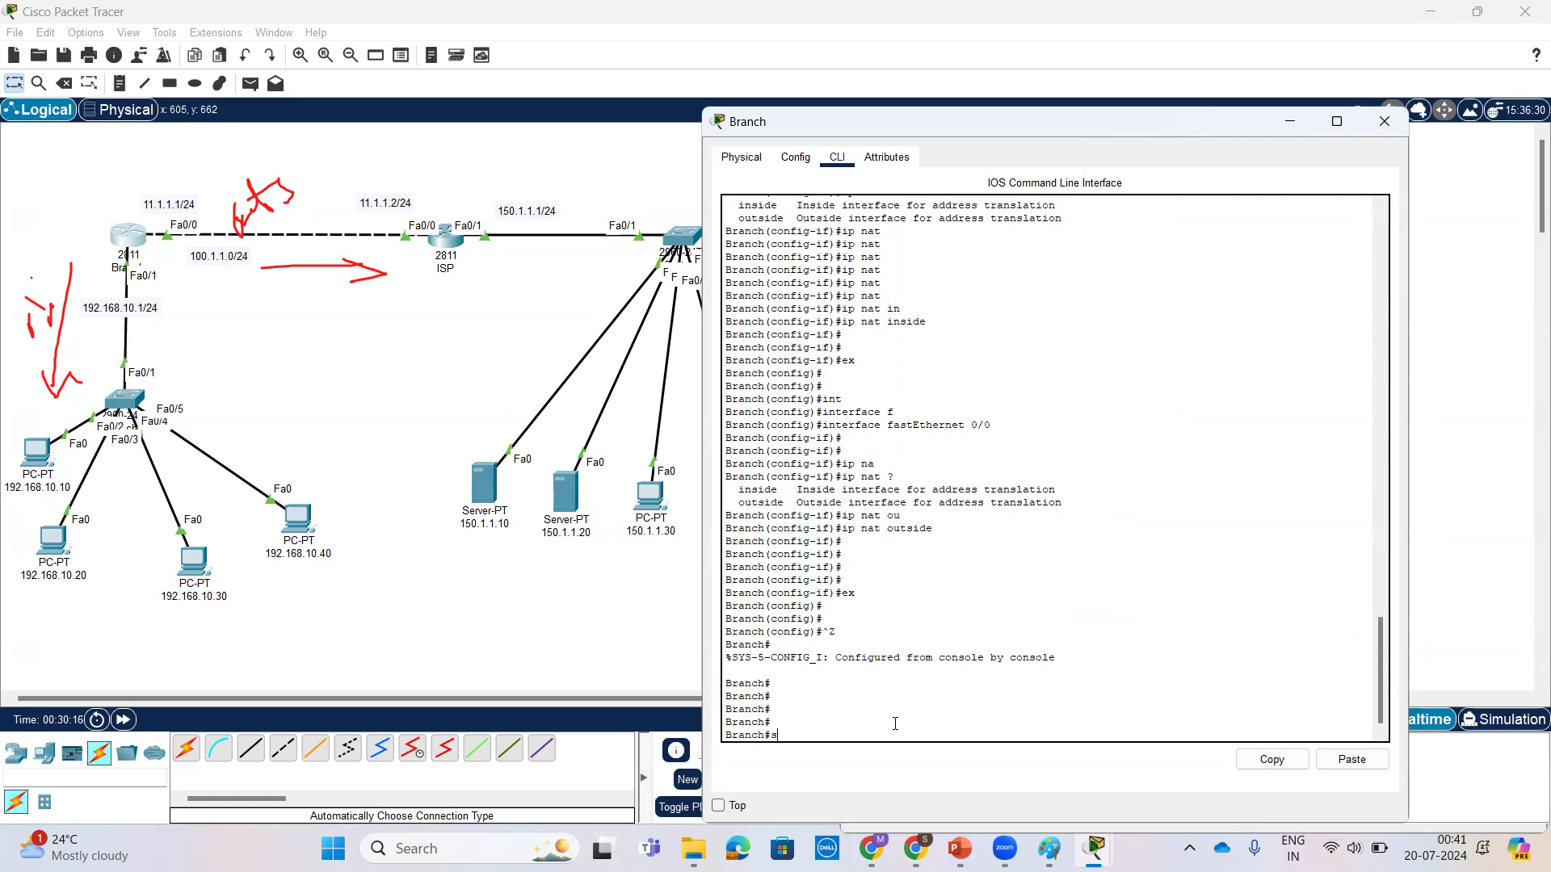
Step: Display Branch's NAT table with show ip nat translations
type("sh")
key("Tab")
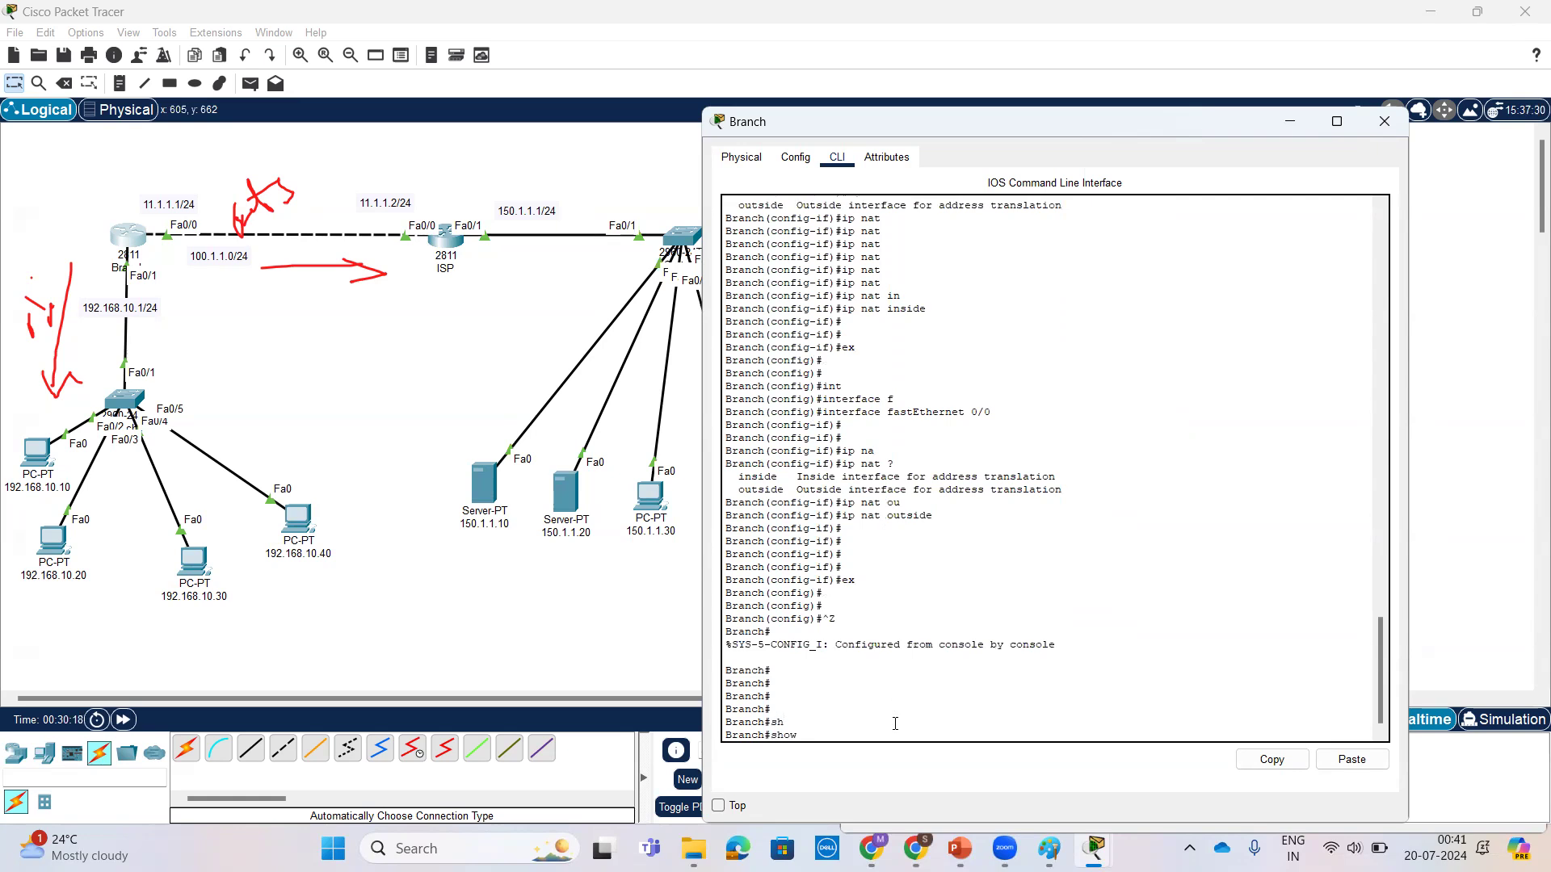
type("ip n")
key("Tab")
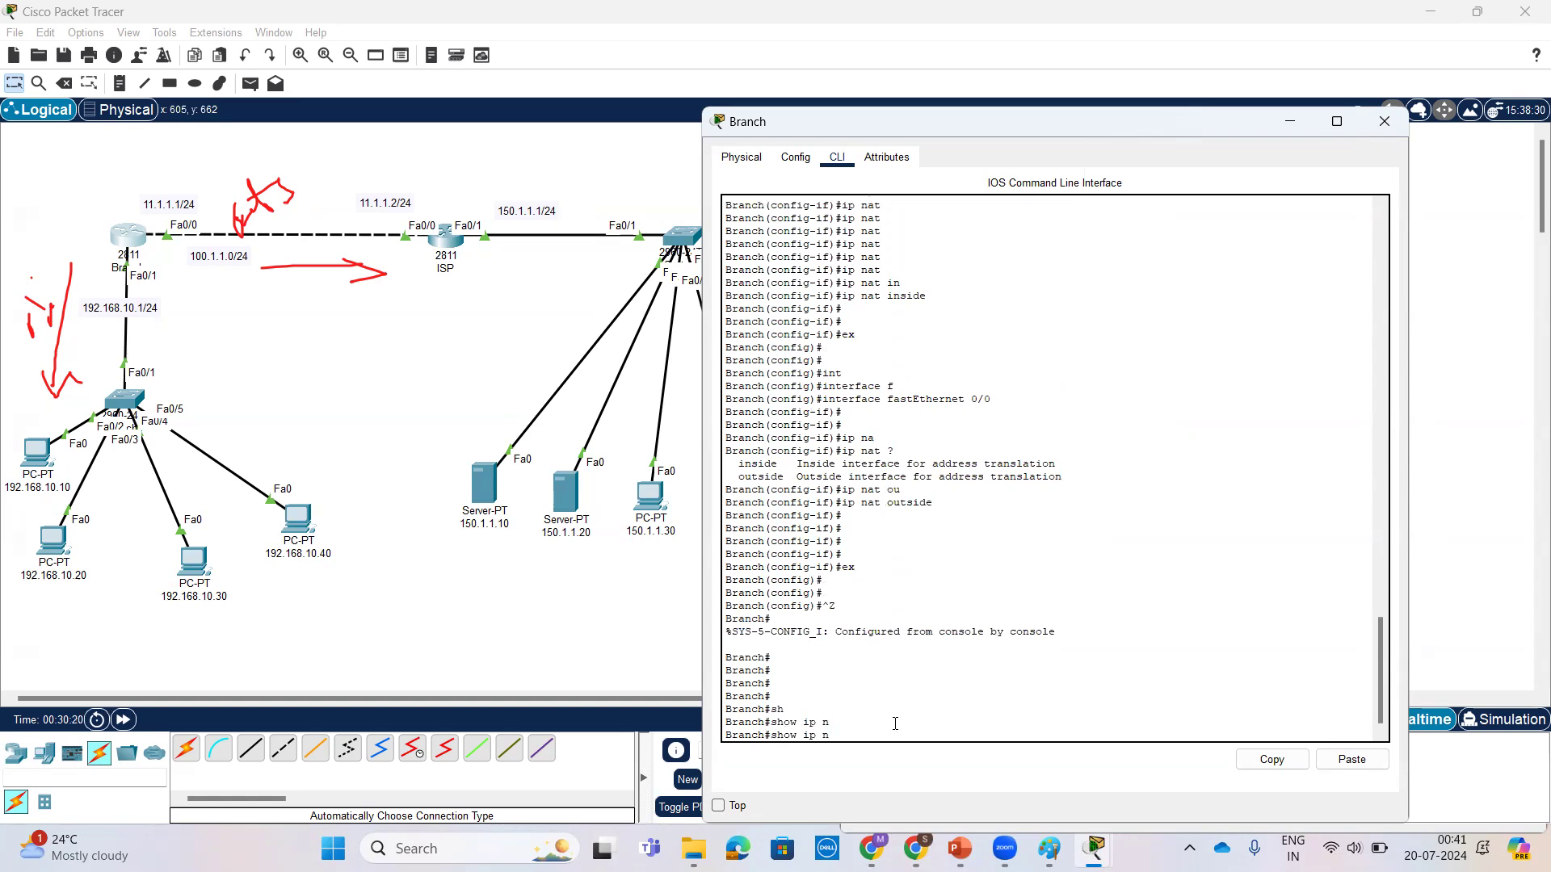
key("Tab")
type("tr")
key("Tab")
key("Return")
key("Return")
key("Return")
key("Return")
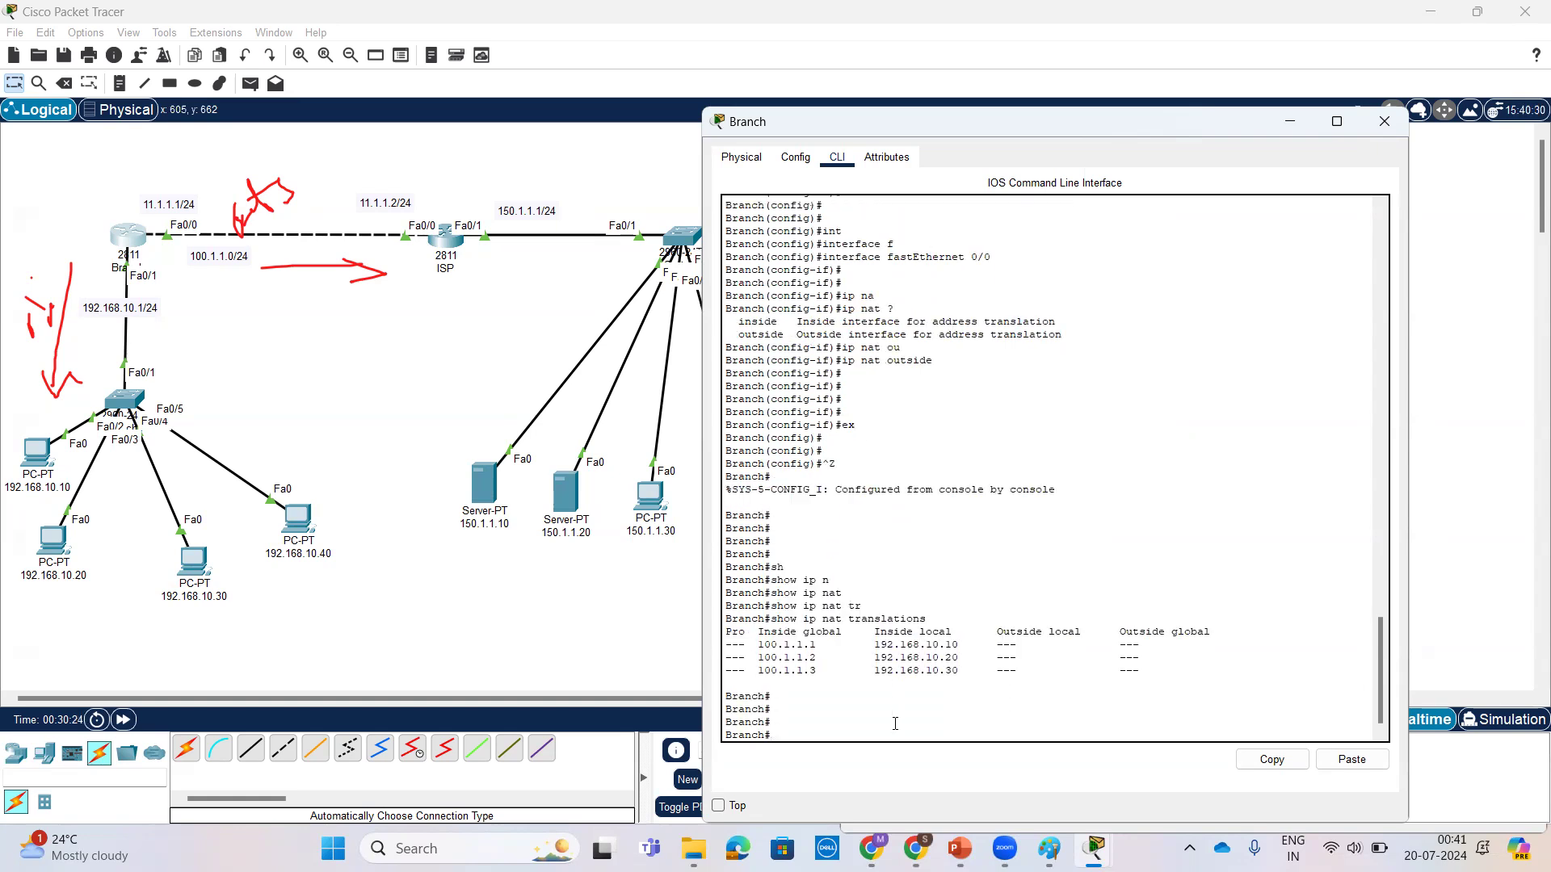
Step: Highlight the show ip nat translations command and its output to examine the static inside global and inside local mappings
left_click_drag(932, 619, 721, 621)
left_click(943, 611)
left_click_drag(927, 618, 773, 622)
left_click(925, 633)
left_click_drag(958, 619, 710, 625)
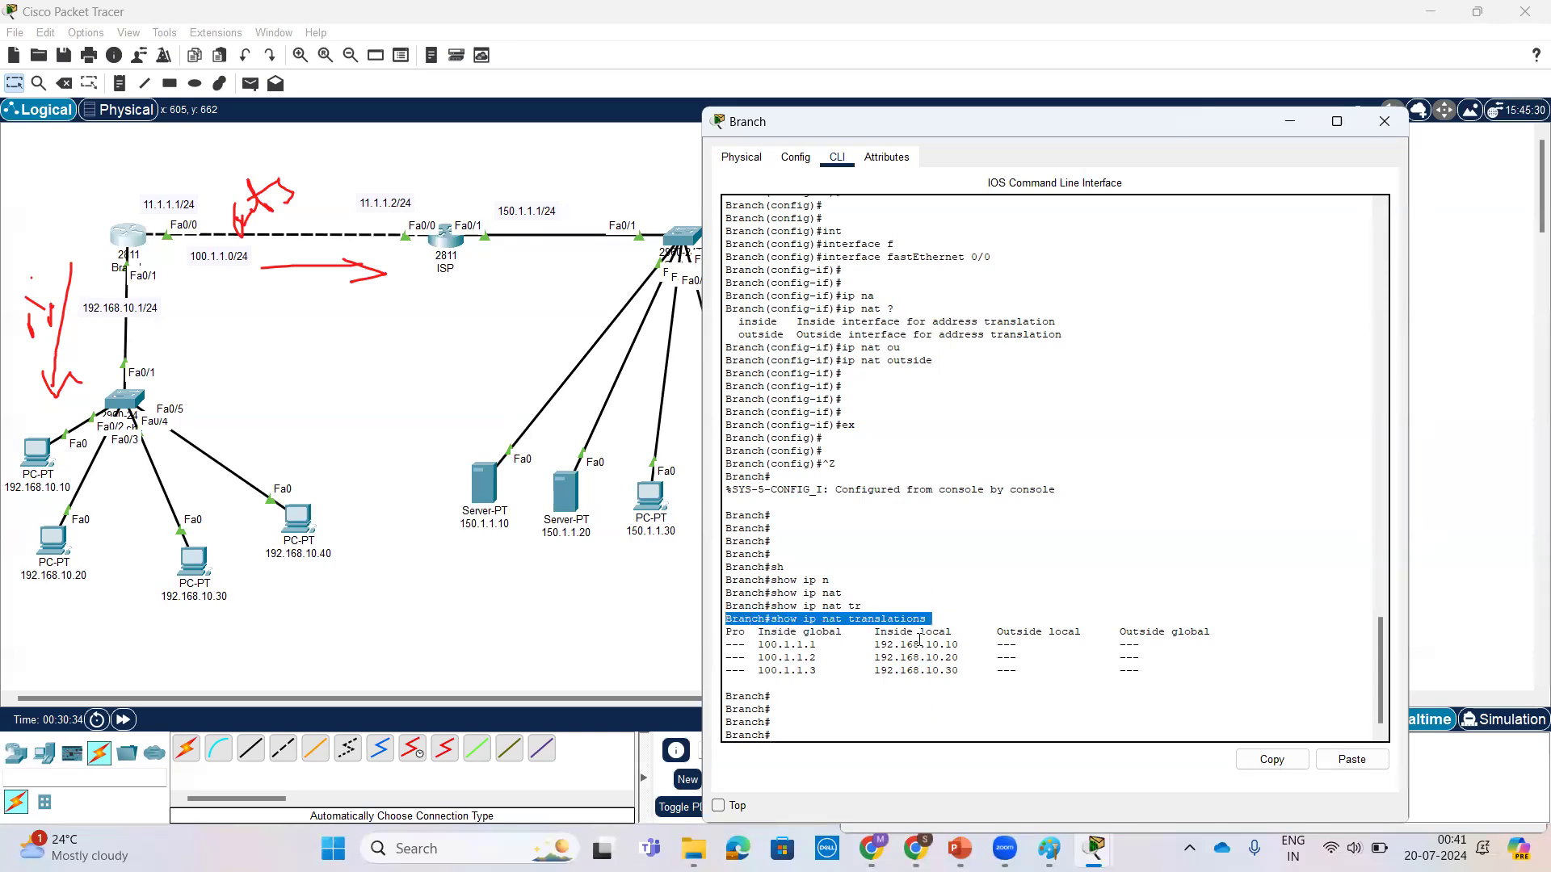
left_click_drag(1234, 667, 719, 622)
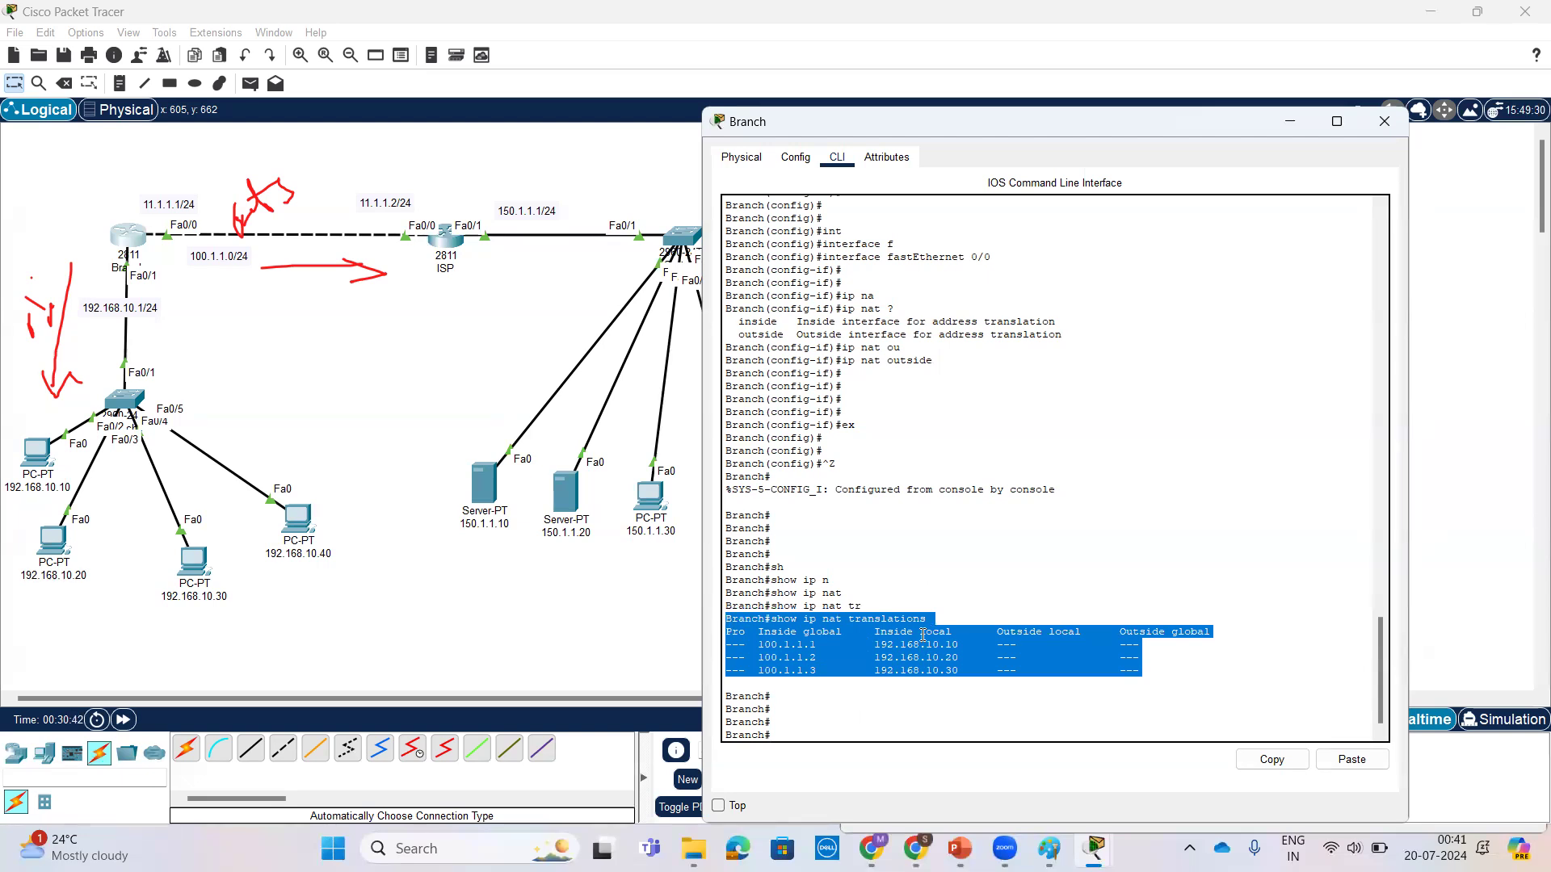
Step: From PC 192.168.10.10's Command Prompt, ping the server 150.1.1.10 and review the replies
left_click(36, 453)
key("Return")
key("Return")
key("Return")
key("Return")
key("Return")
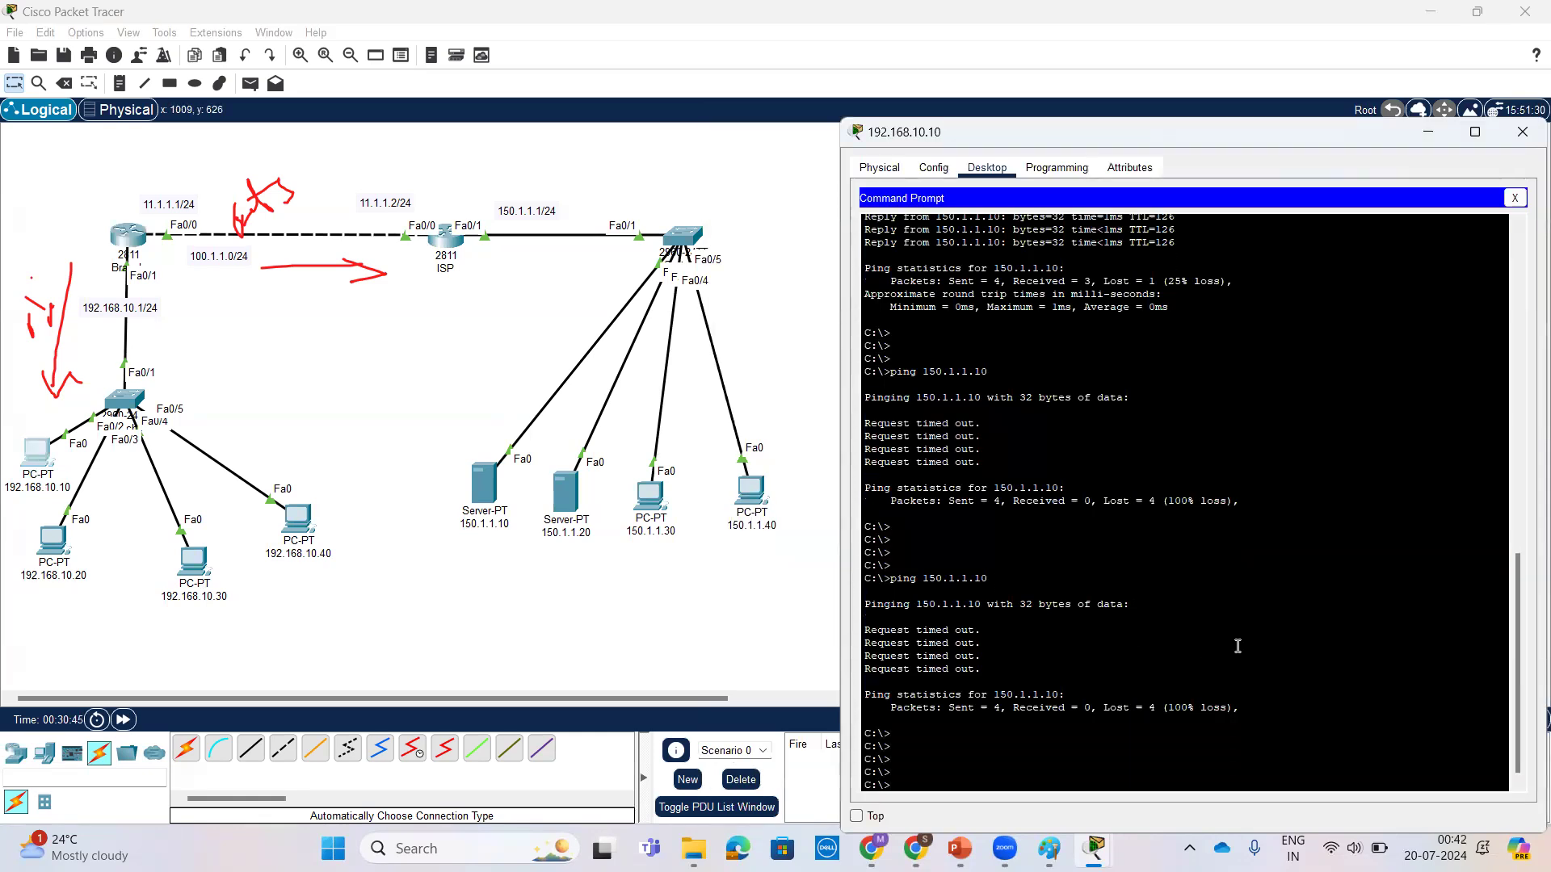
key("Up")
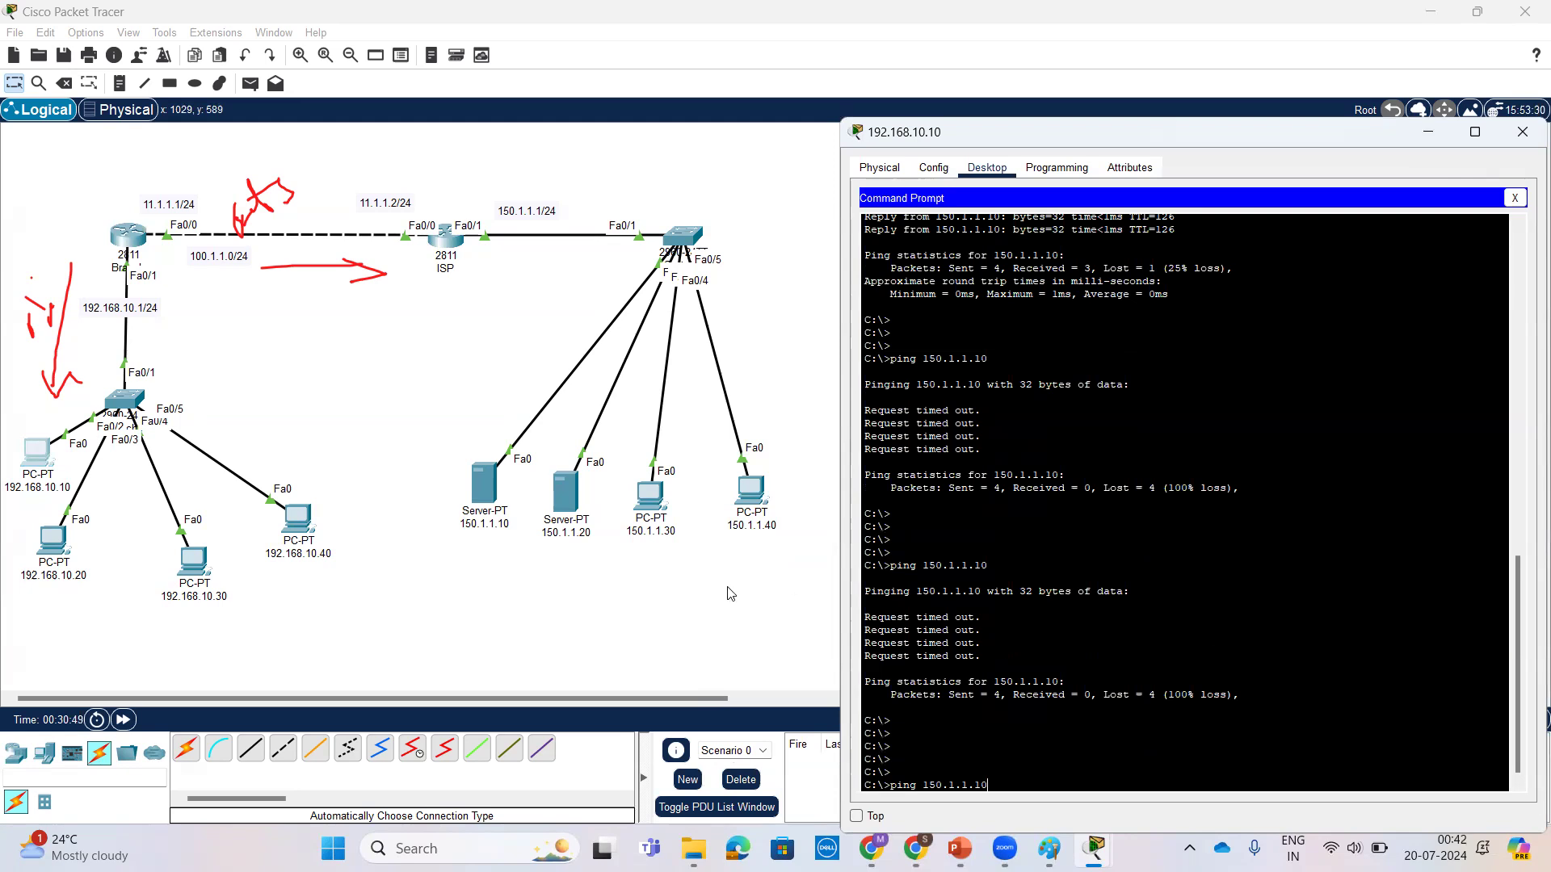
mouse_move(23, 465)
left_mouse_down()
mouse_move(6, 526)
mouse_move(396, 549)
mouse_move(416, 514)
mouse_move(406, 578)
left_mouse_up()
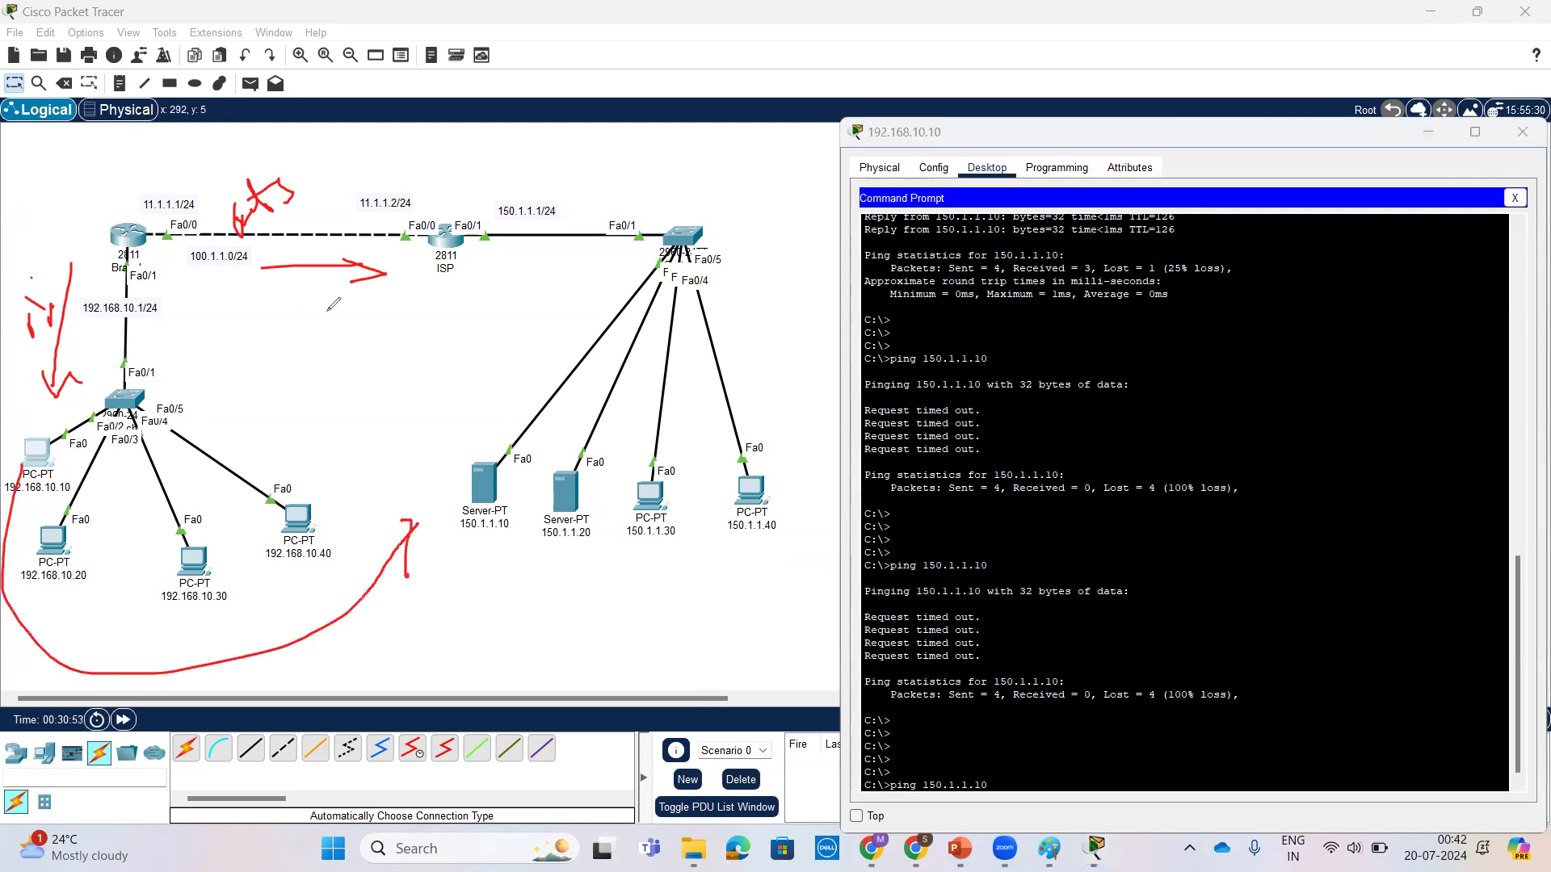
left_click(1269, 598)
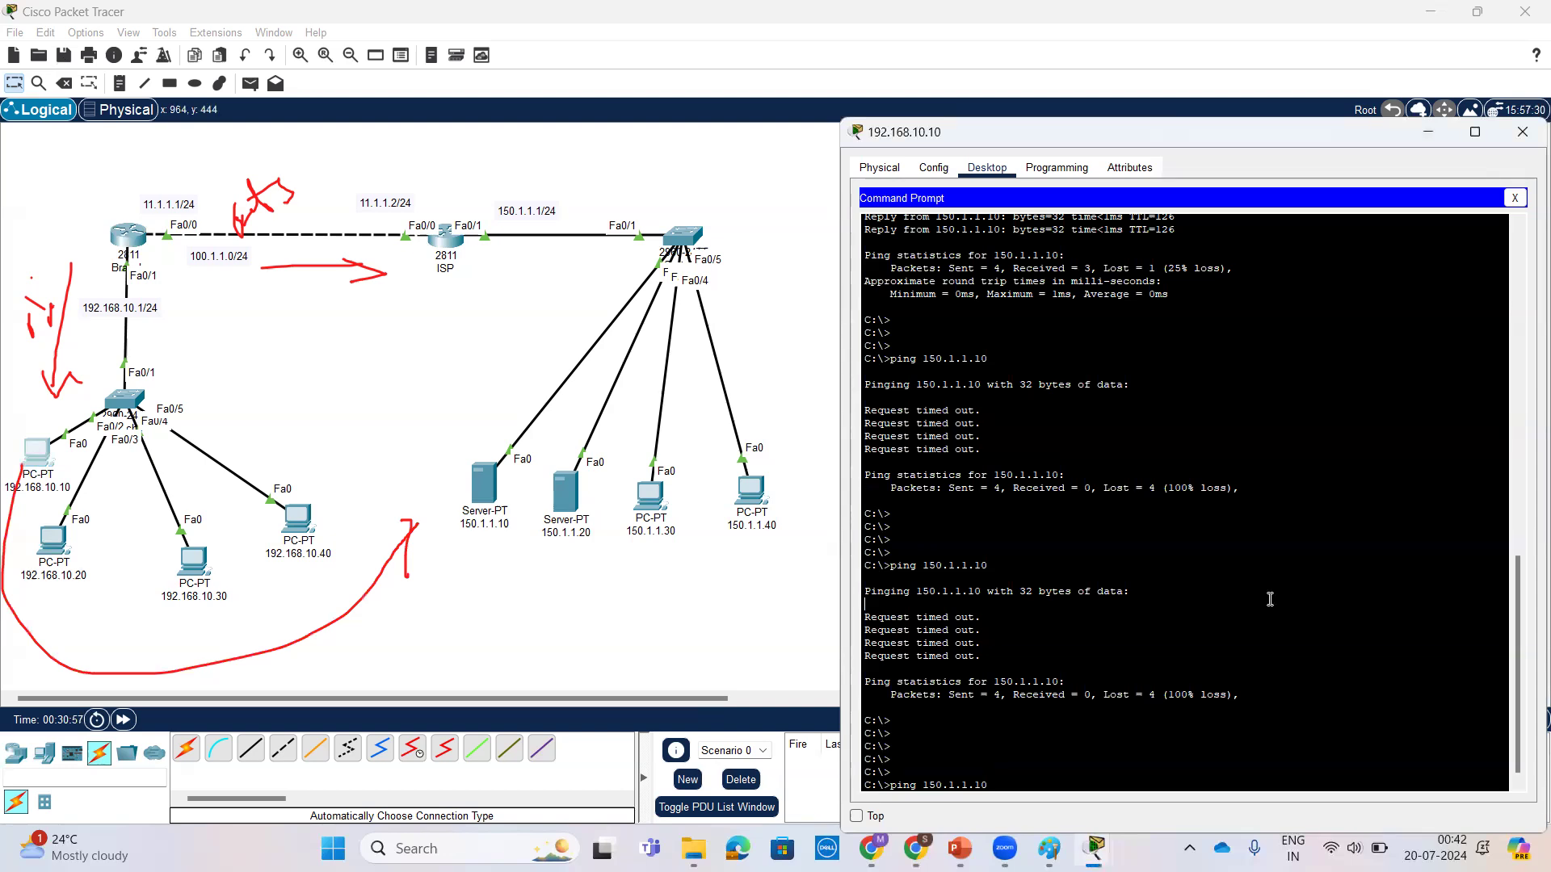
key("Return")
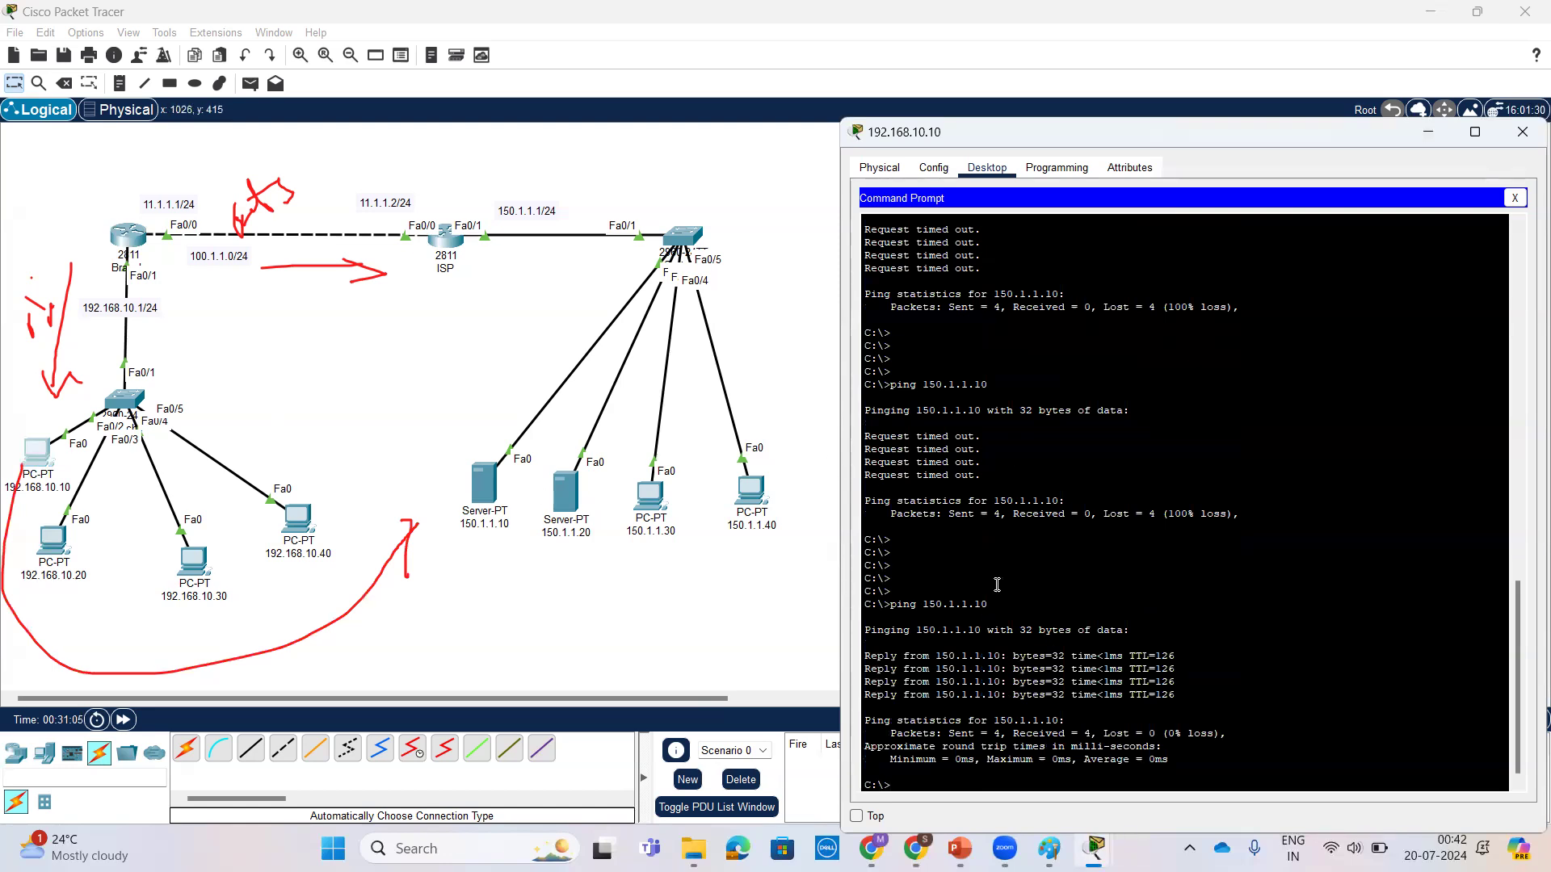
scroll(997, 581, "up", 4)
scroll(1006, 616, "down", 4)
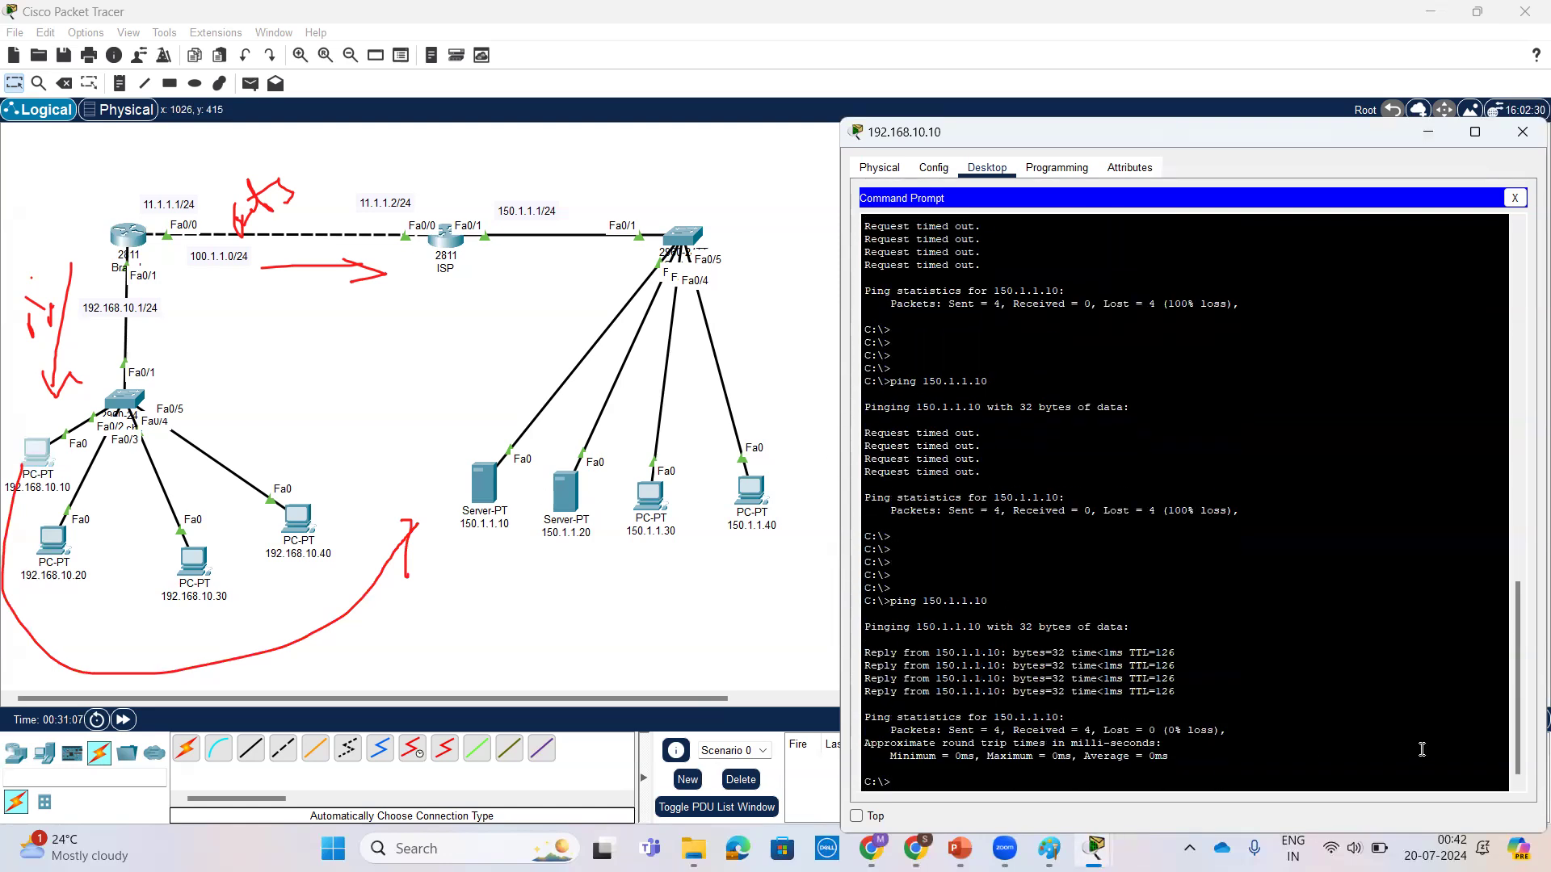
Step: Return to Branch's CLI and run show ip nat translations again to check the entries for the ping
left_click(137, 242)
left_click(1067, 551)
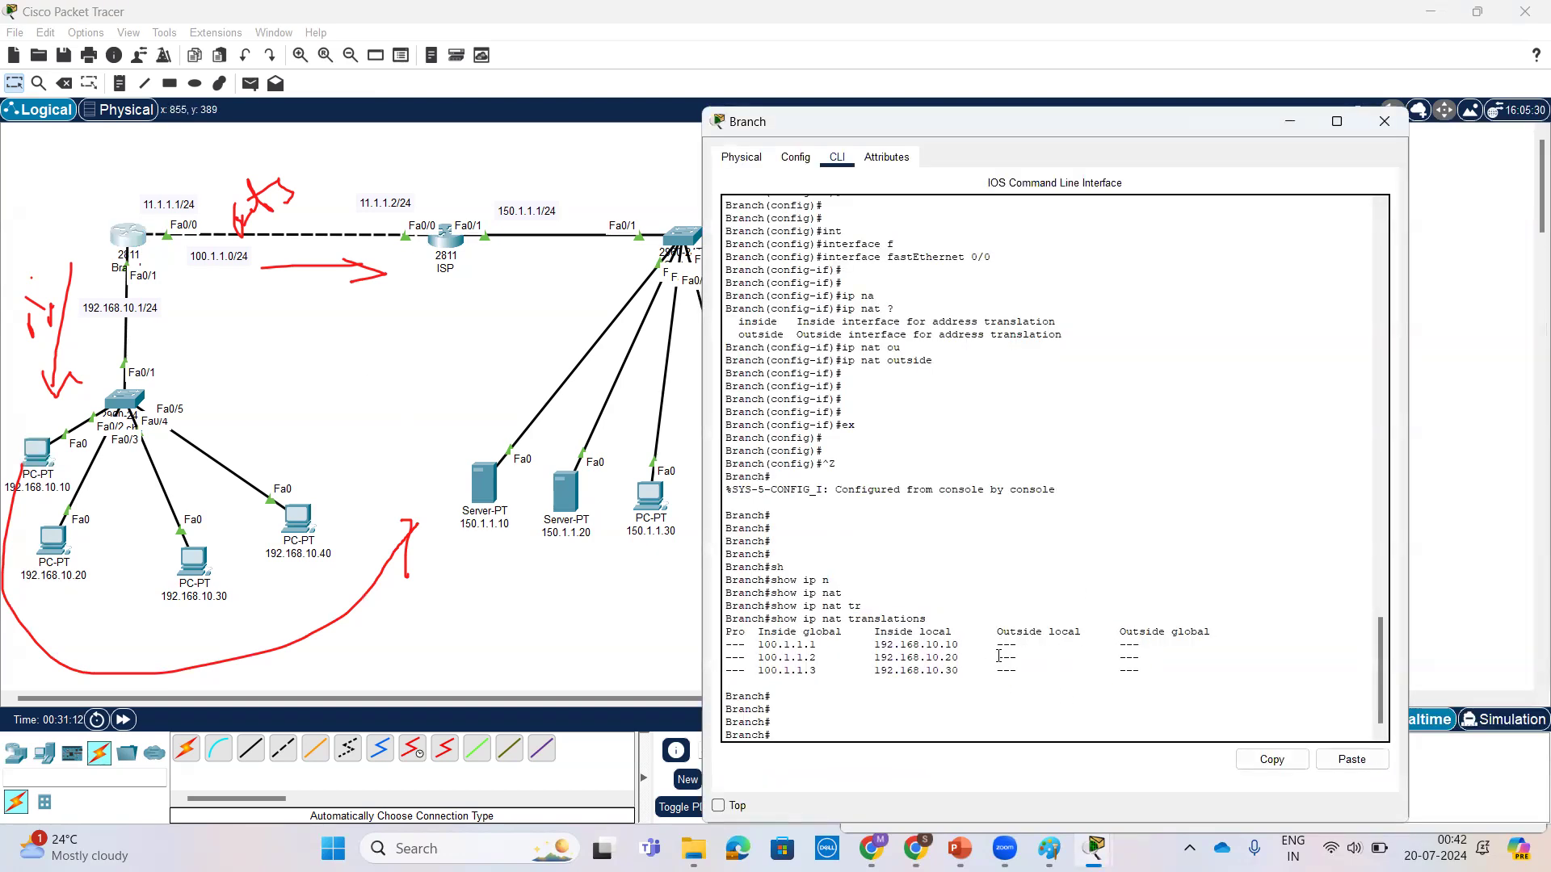
key("Return")
key("Return")
key("Return")
key("Up")
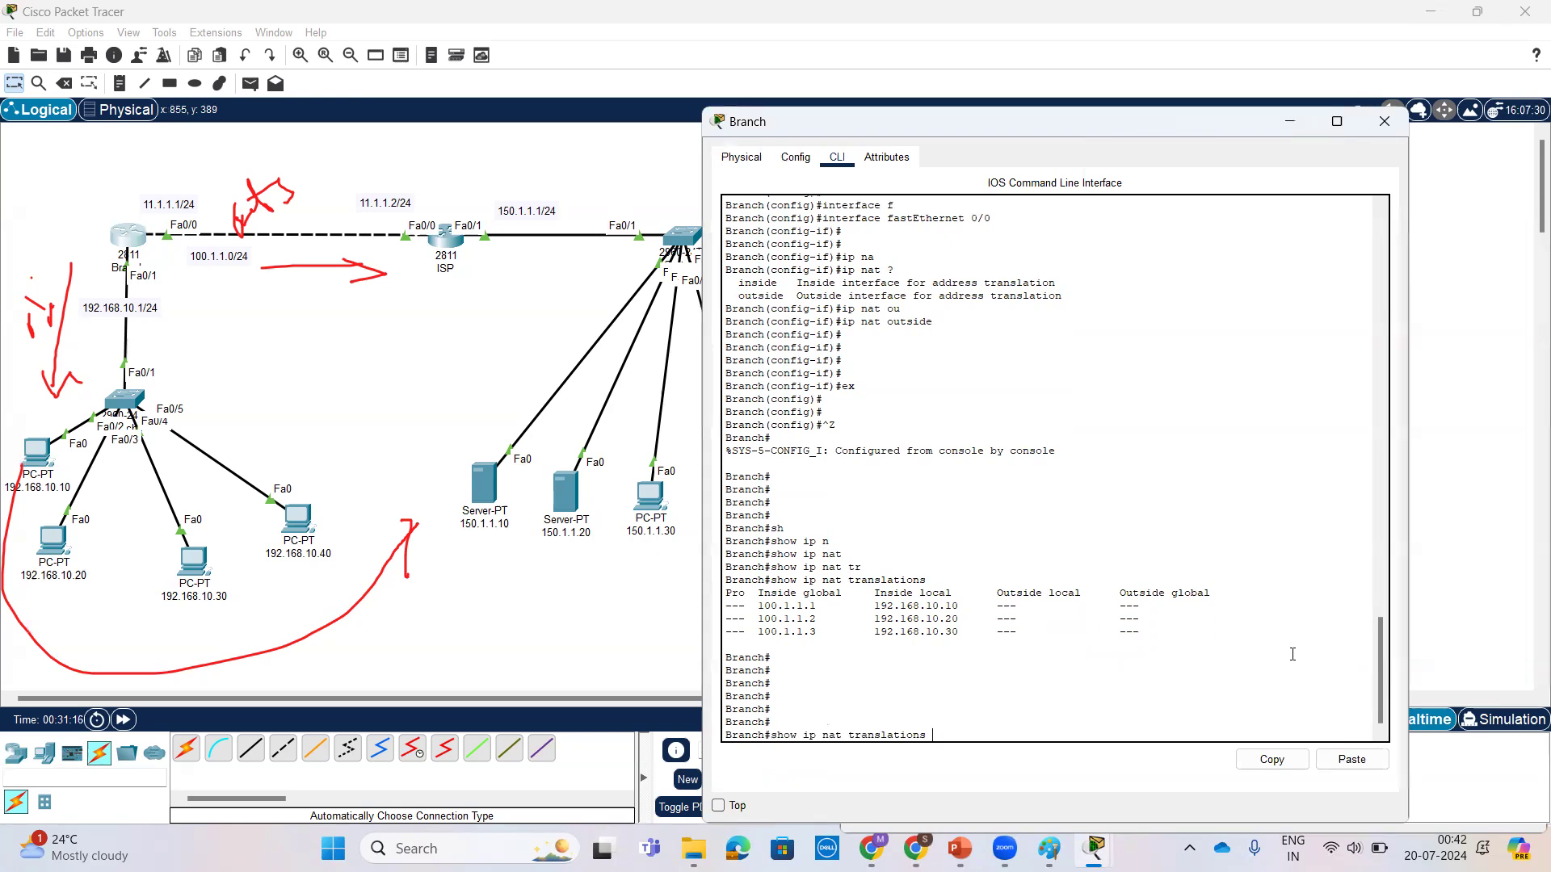
key("Return")
key("Return")
key("Return")
key("Return")
key("Return")
key("Return")
key("Return")
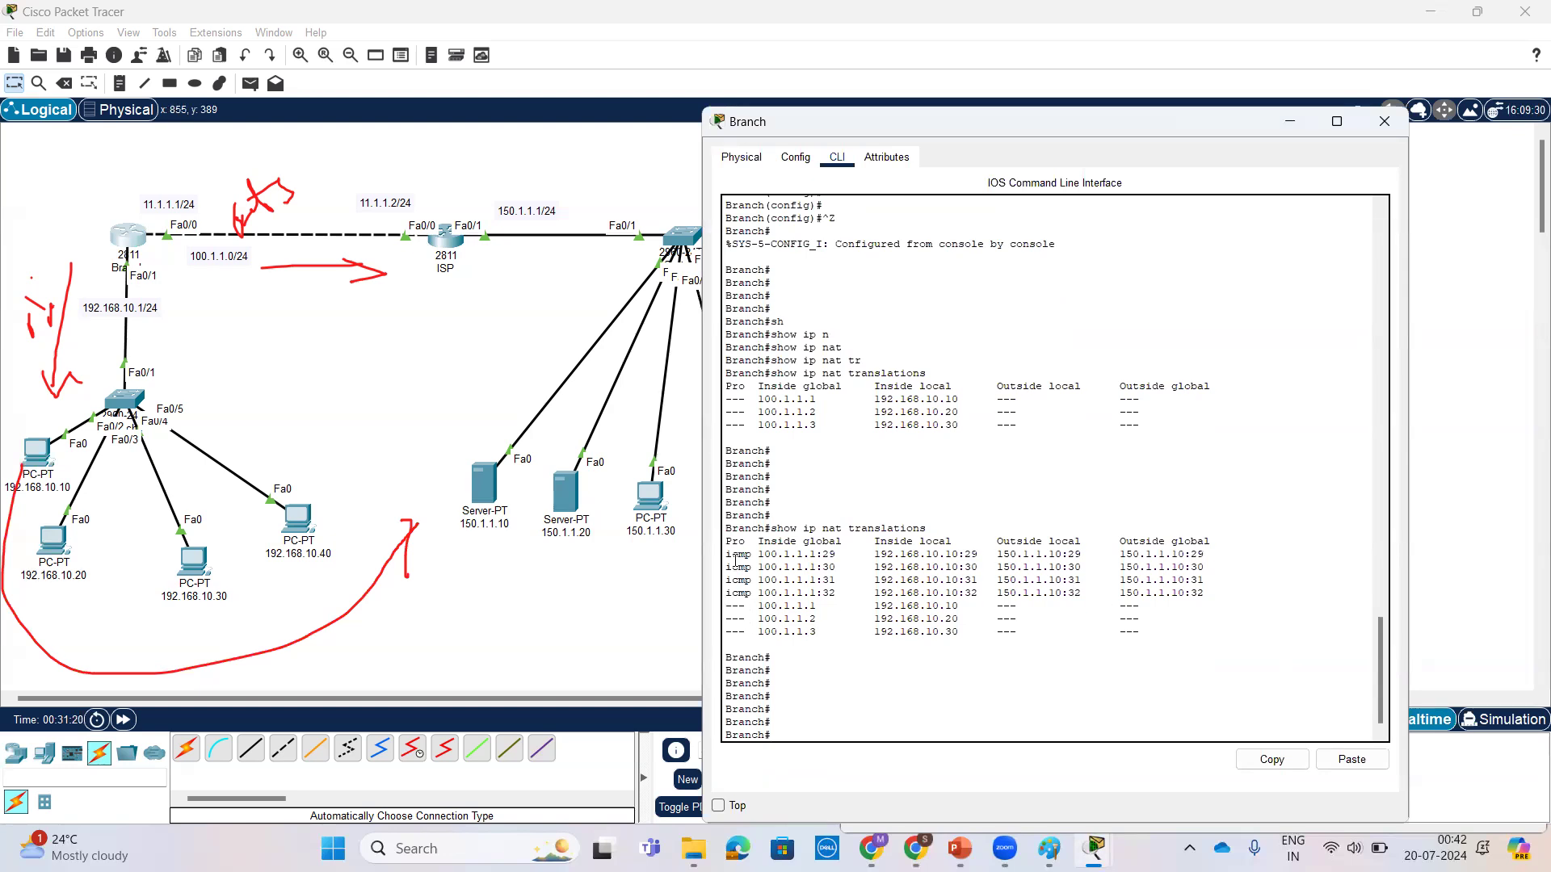
Step: Examine the ICMP translation entries, comparing their inside local, inside global, outside local and outside global addresses
left_click_drag(726, 554, 1196, 600)
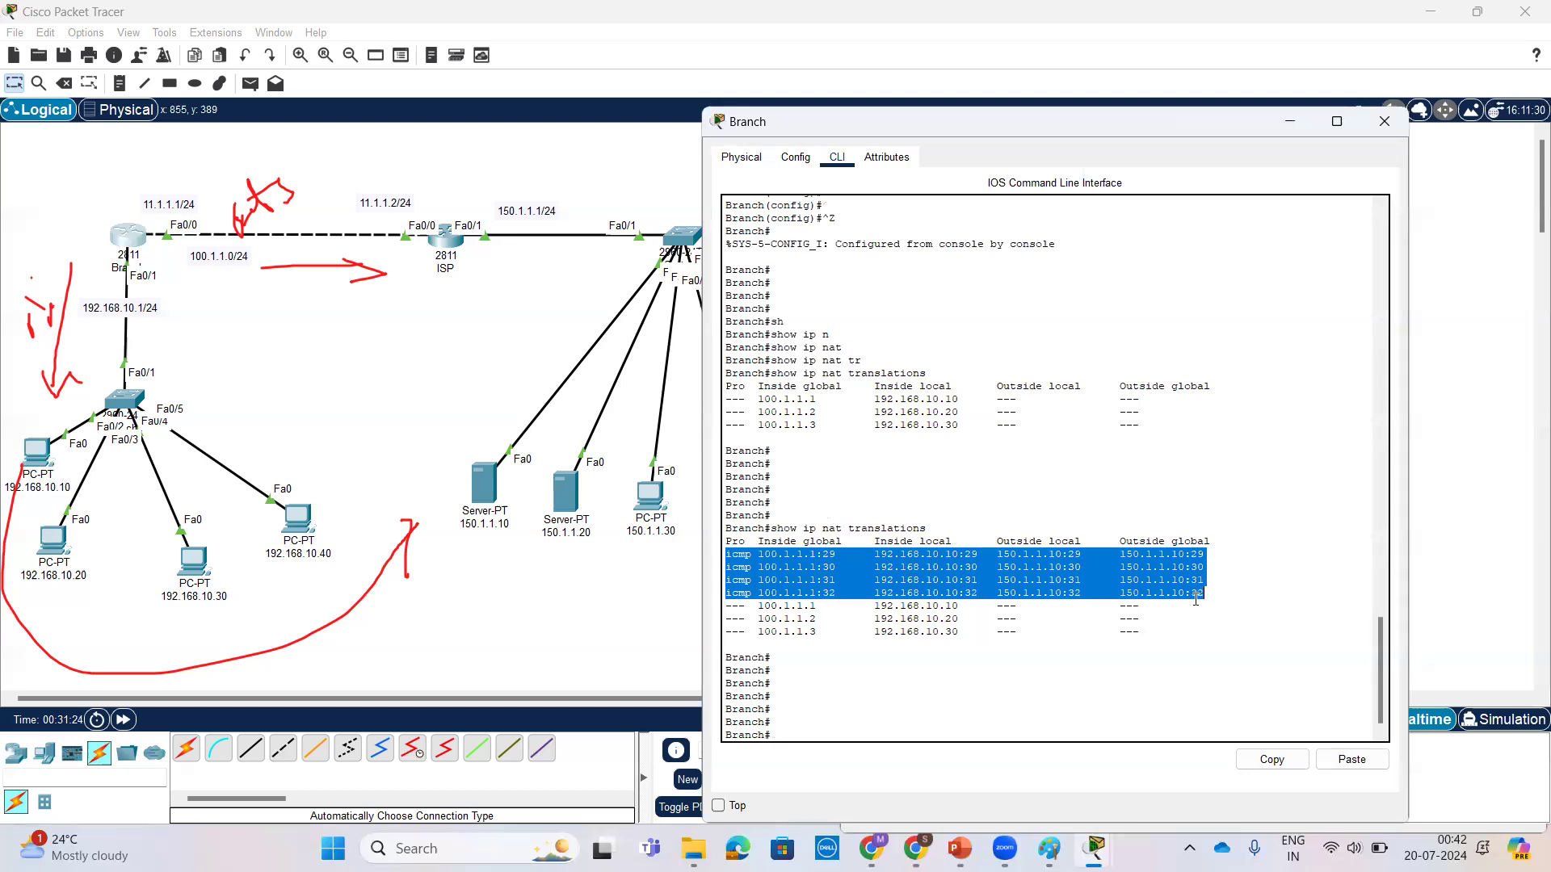
left_click(804, 595)
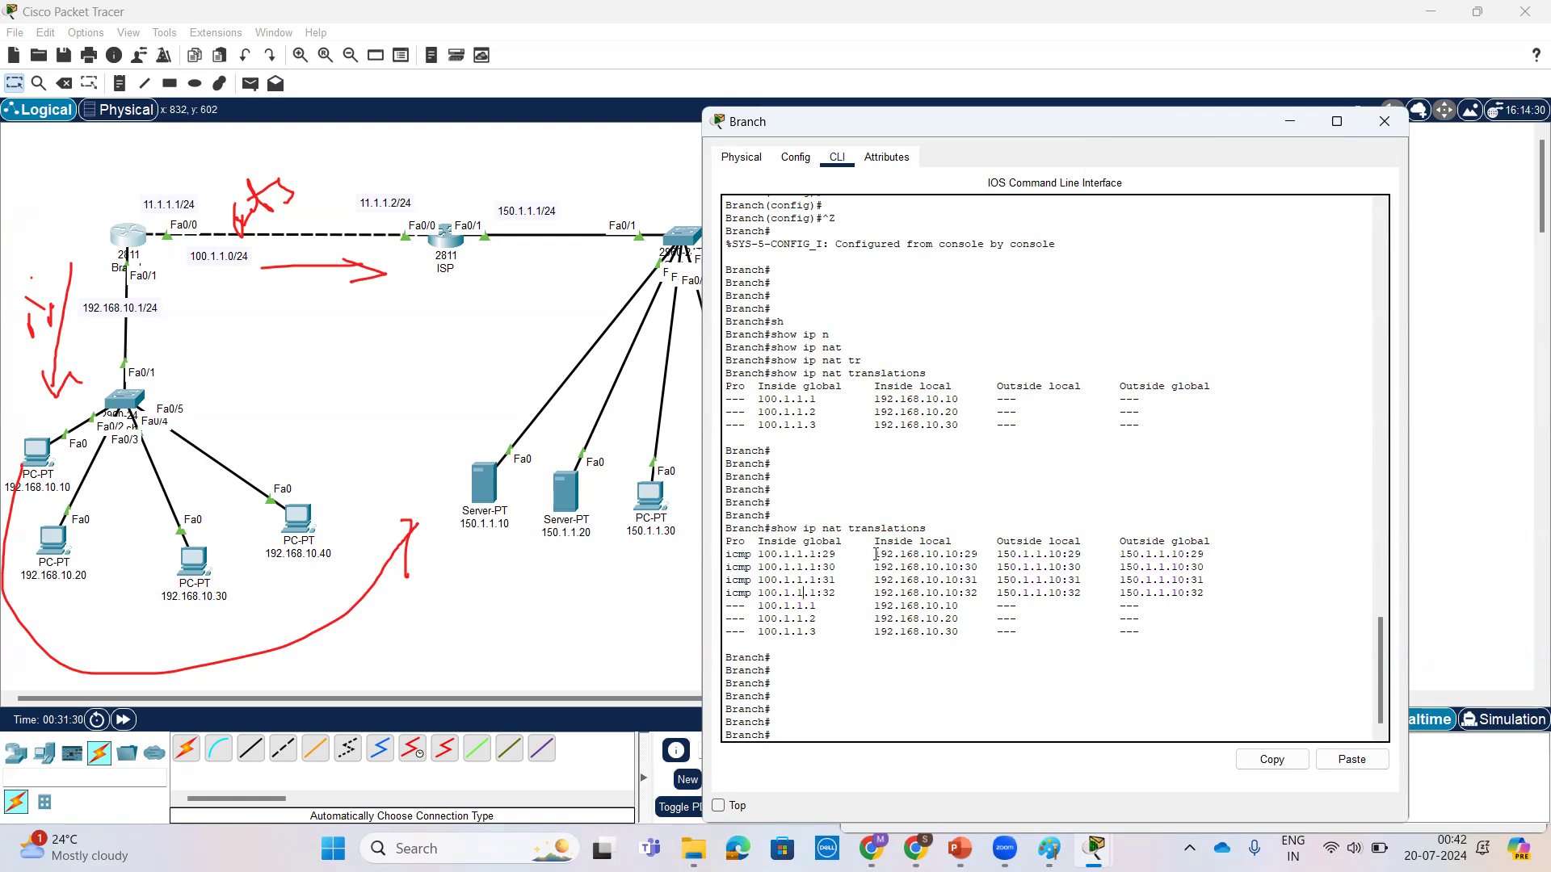
left_click_drag(894, 554, 951, 555)
left_click_drag(760, 555, 823, 555)
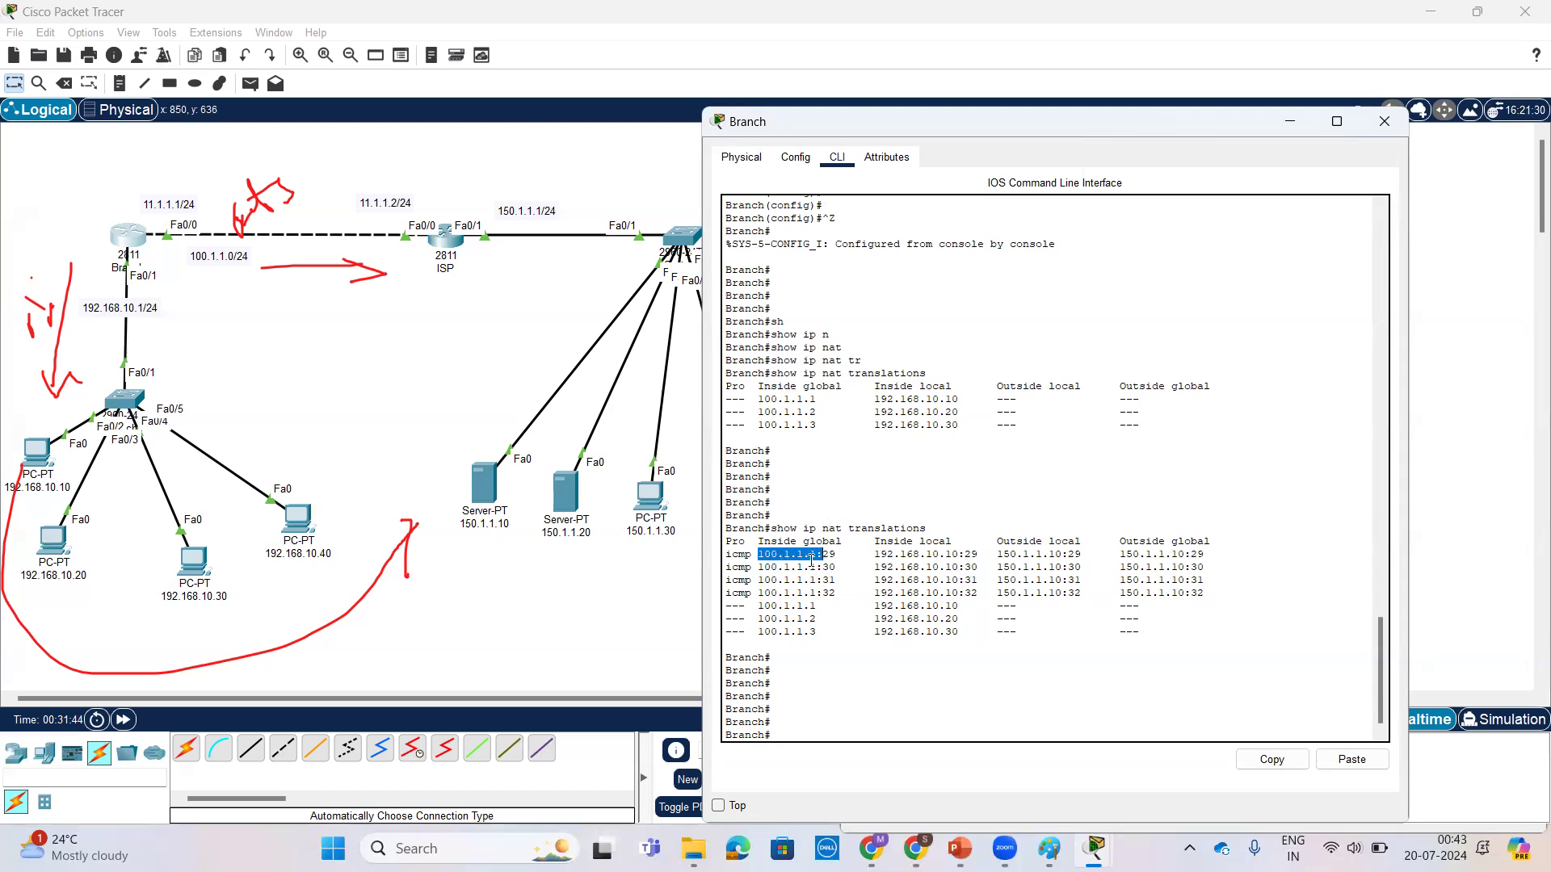
left_click(834, 555)
left_click_drag(838, 568, 816, 596)
left_click_drag(984, 556, 956, 557)
left_click(1076, 554)
left_click_drag(1206, 556, 723, 556)
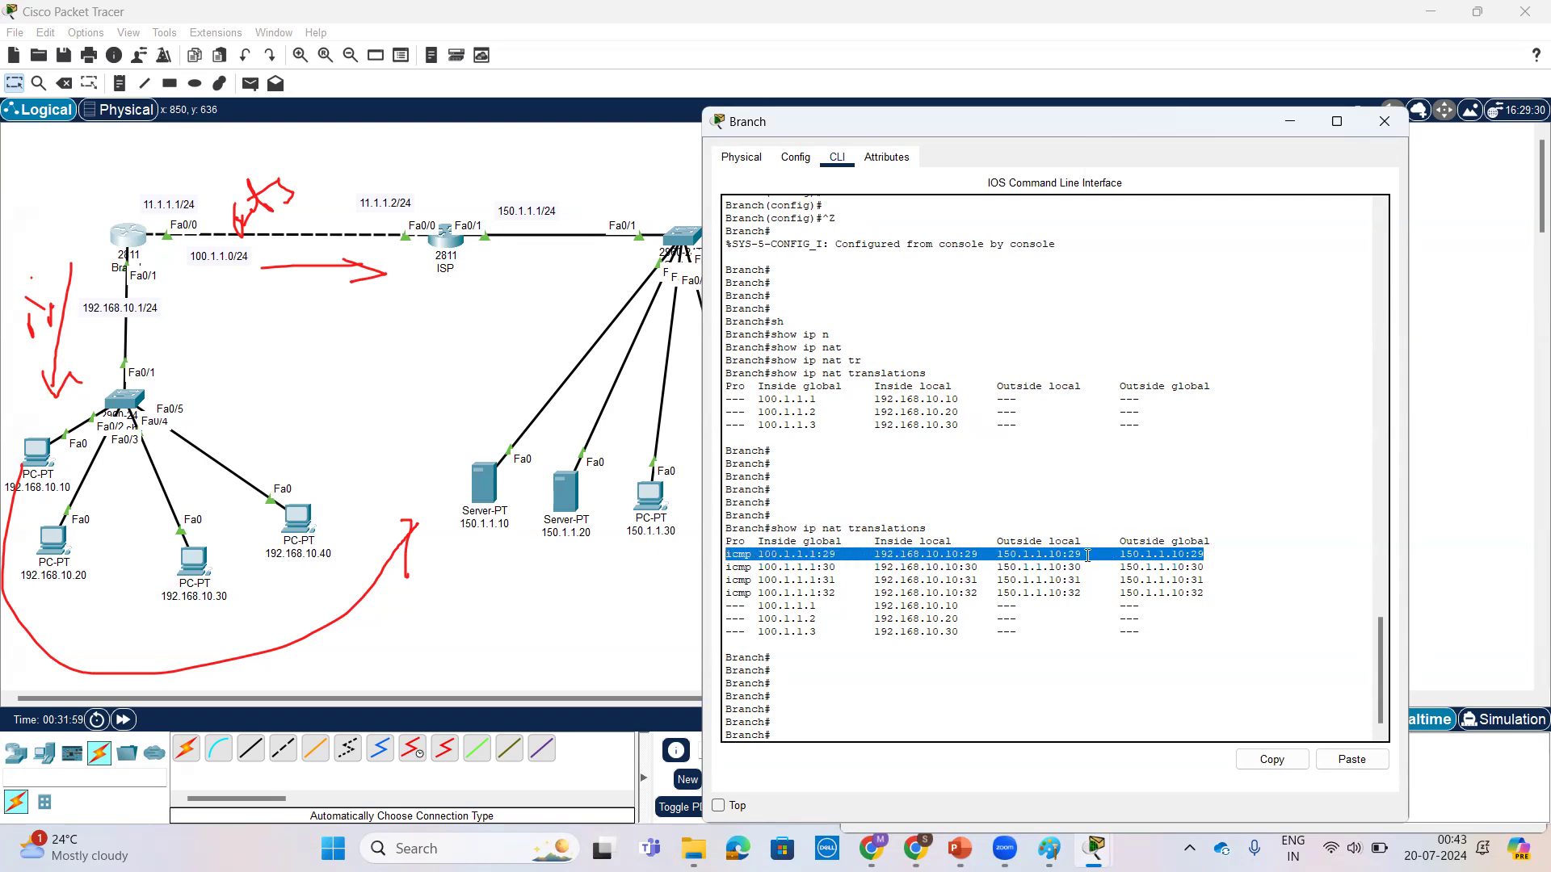
left_click(1223, 564)
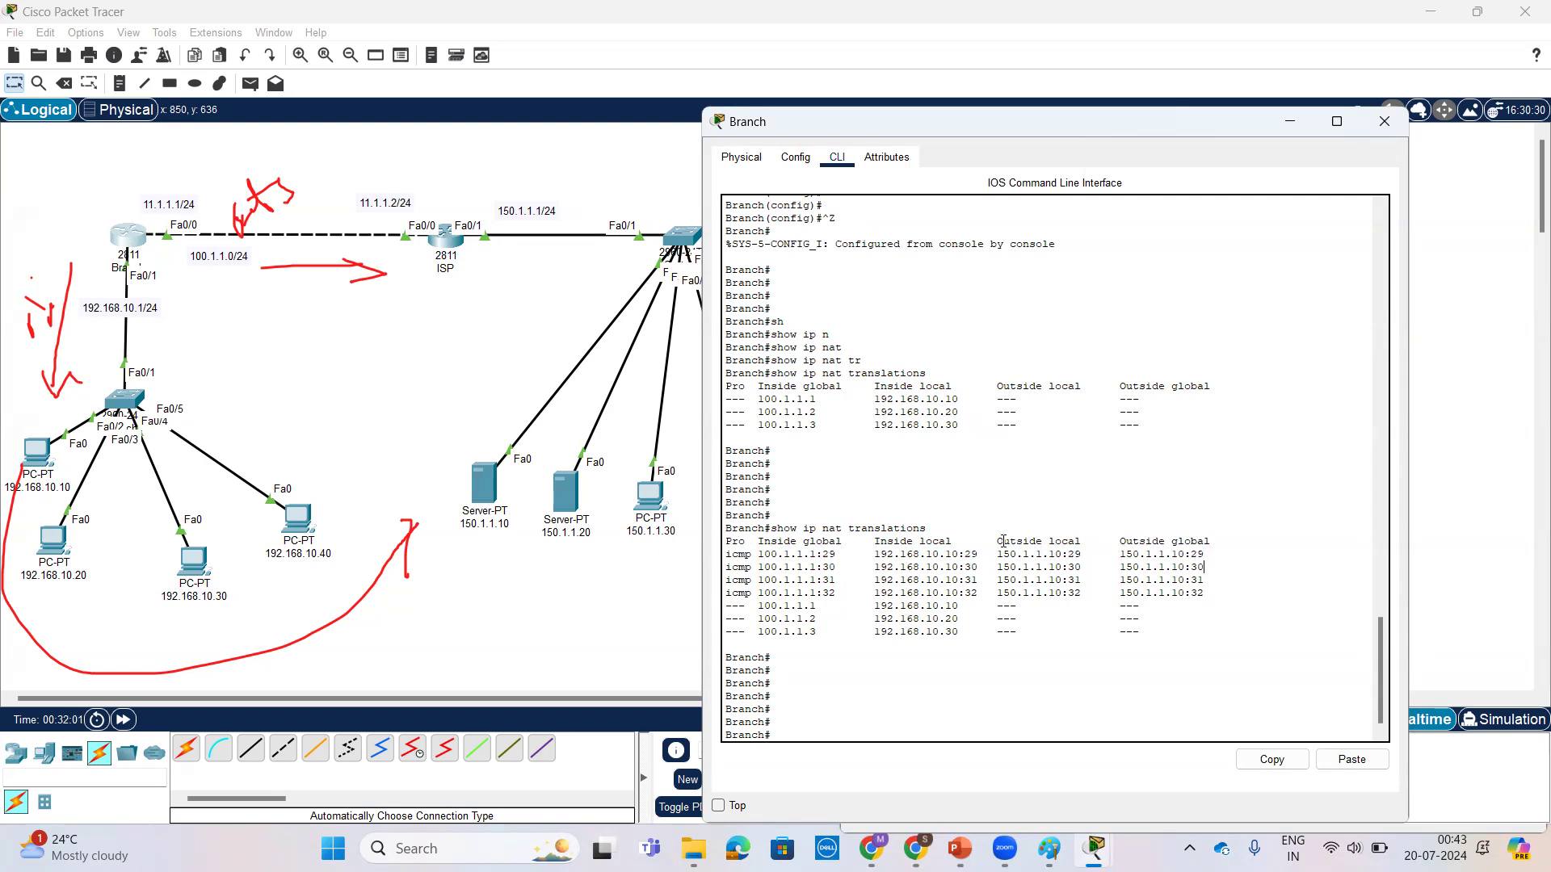
left_click_drag(998, 542, 1079, 543)
left_click_drag(1120, 541, 1213, 546)
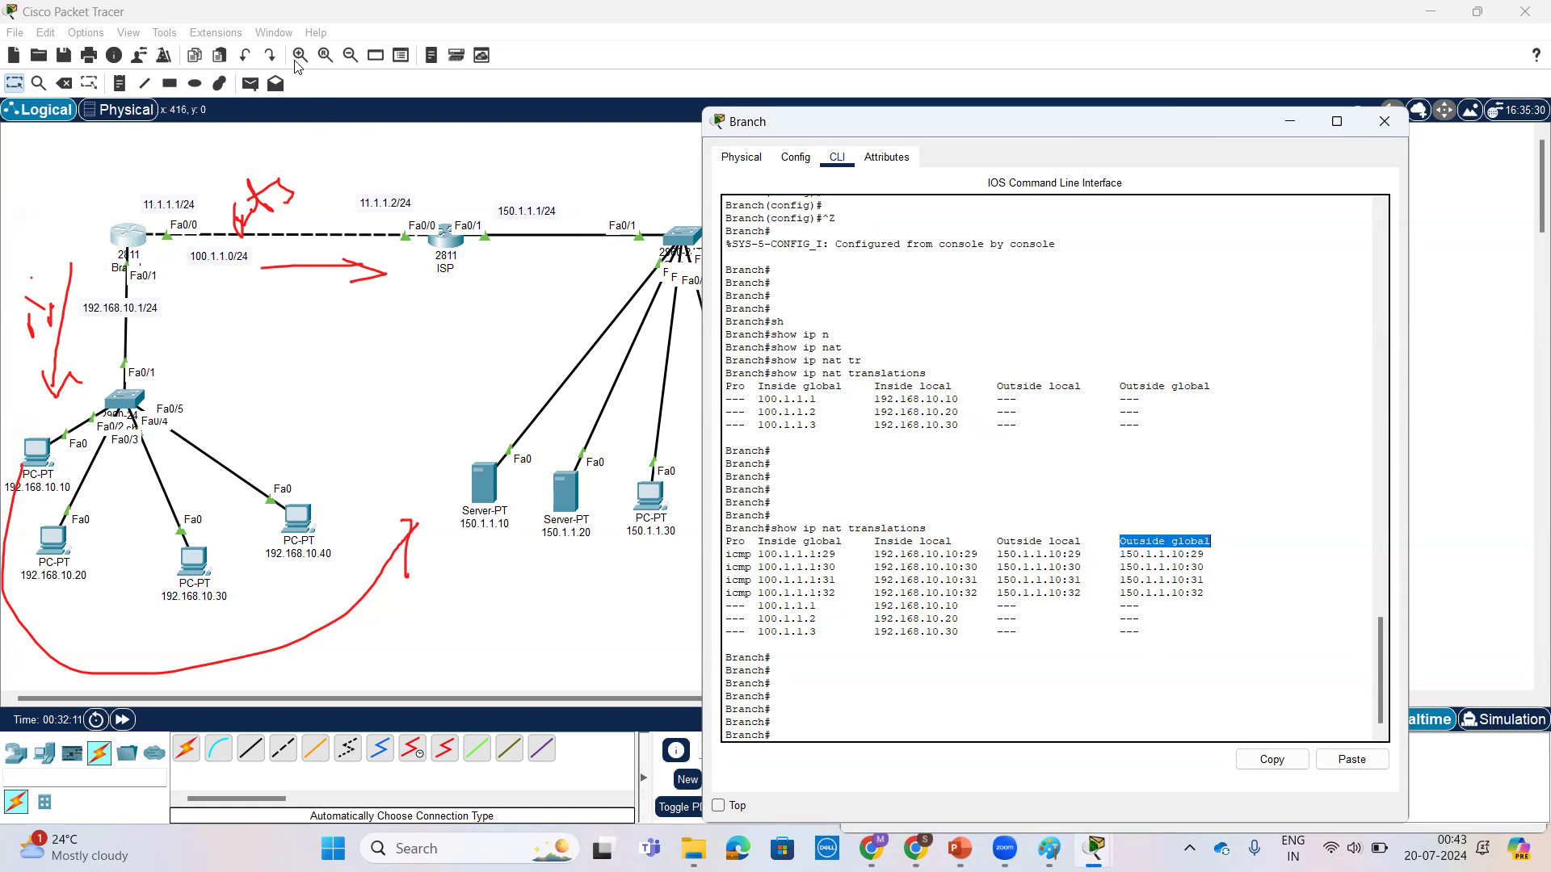
left_click_drag(855, 391, 888, 556)
left_click_drag(795, 450, 1081, 396)
left_click_drag(817, 411, 816, 429)
mouse_move(842, 493)
left_mouse_down()
mouse_move(877, 473)
mouse_move(838, 499)
left_mouse_up()
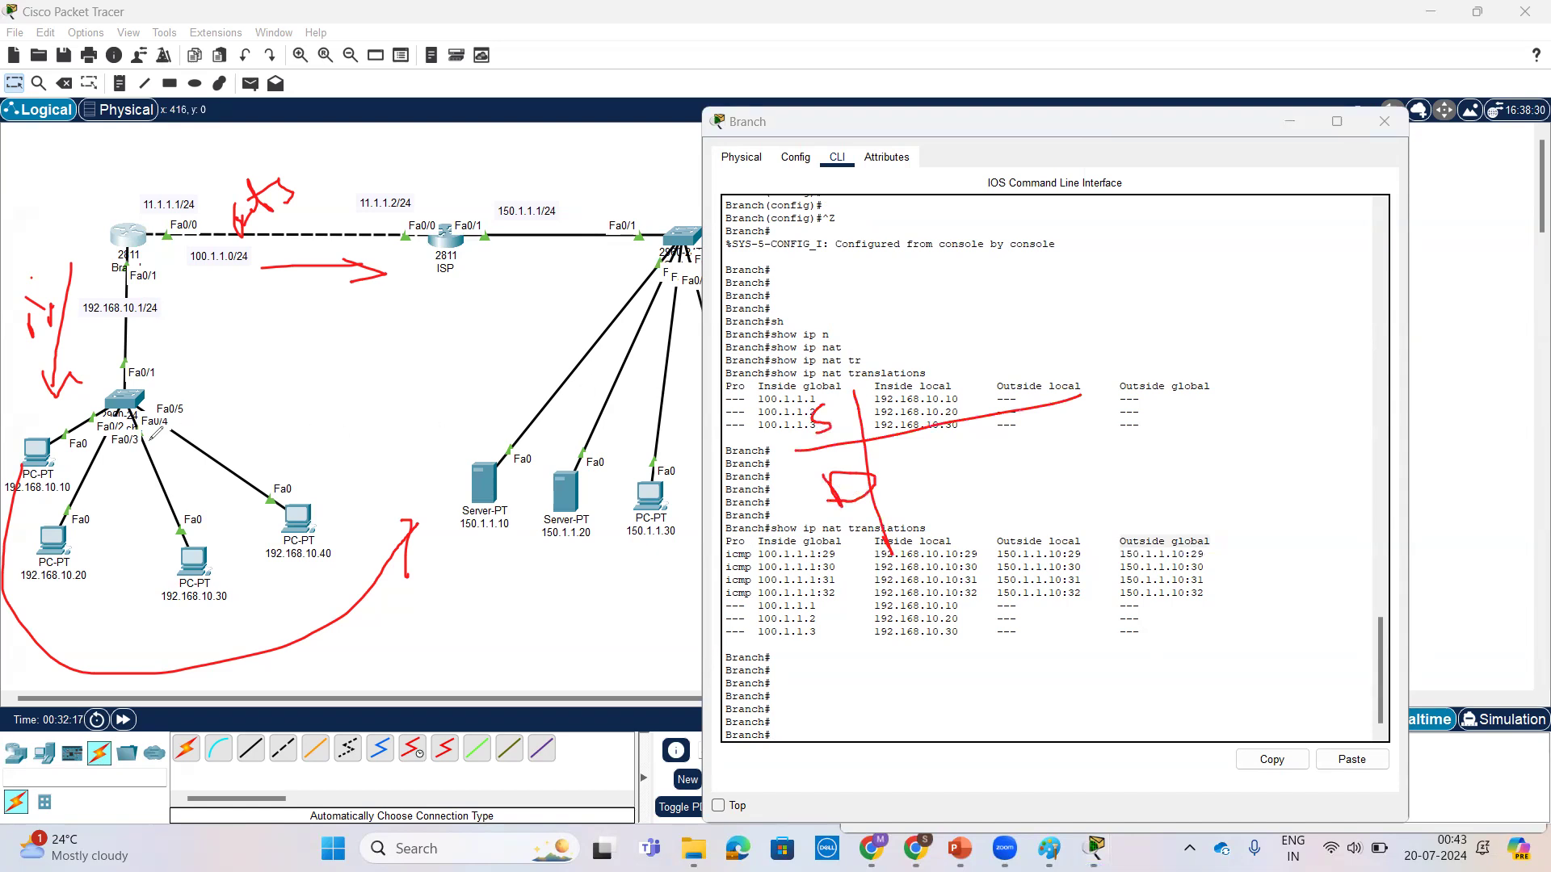
mouse_move(883, 412)
left_mouse_down()
mouse_move(887, 436)
mouse_move(899, 414)
mouse_move(959, 396)
left_mouse_up()
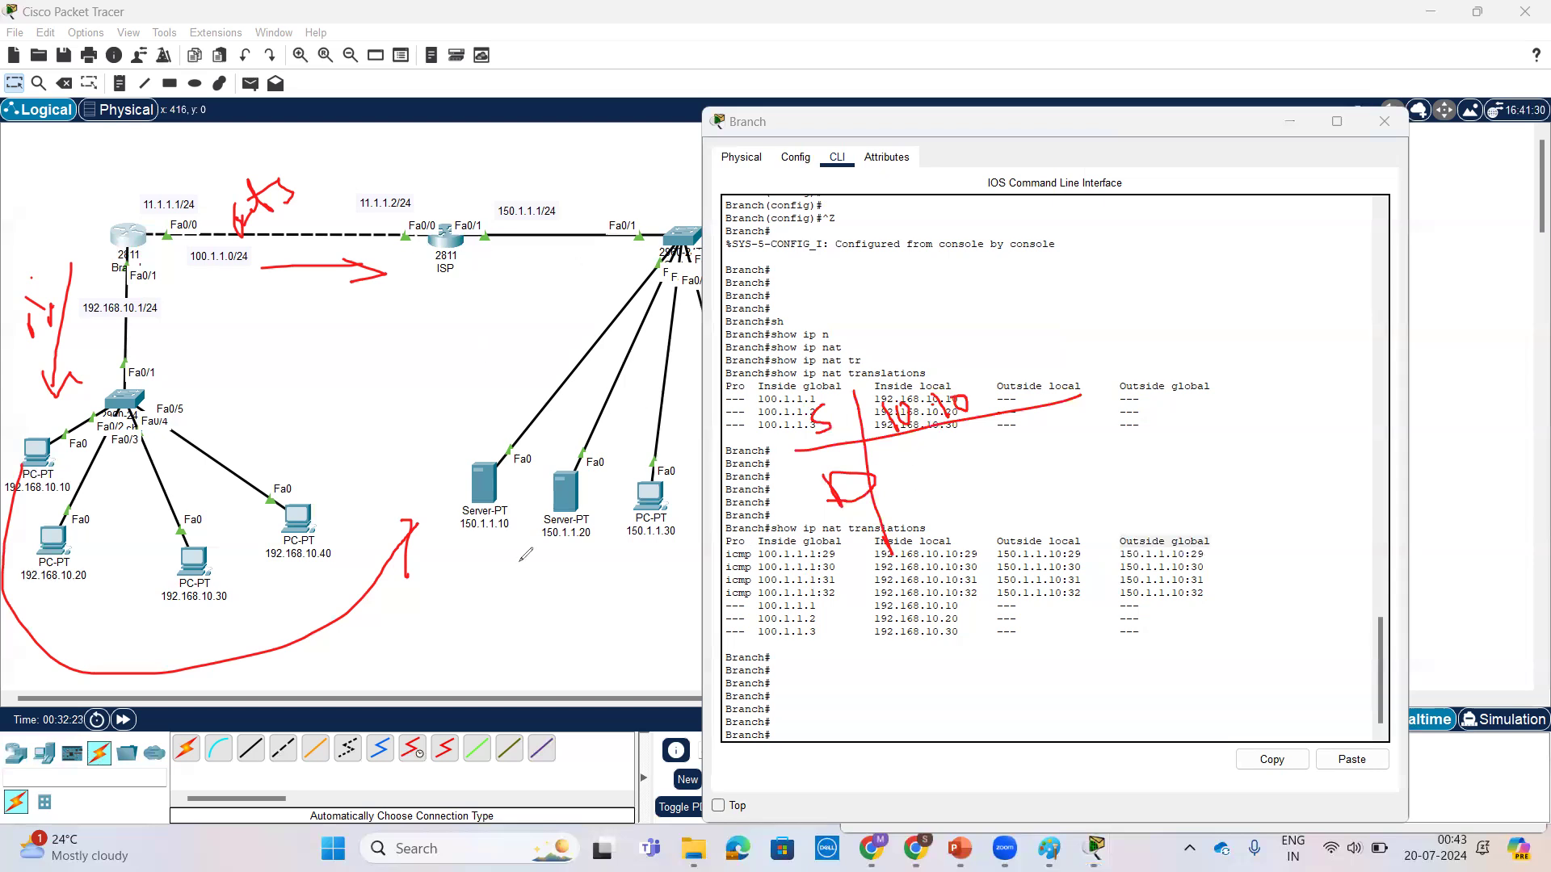
mouse_move(905, 466)
left_mouse_down()
mouse_move(919, 491)
mouse_move(963, 486)
mouse_move(988, 453)
left_mouse_up()
left_click(937, 479)
mouse_move(1087, 536)
left_mouse_down()
mouse_move(1005, 547)
mouse_move(1077, 593)
mouse_move(1079, 521)
left_mouse_up()
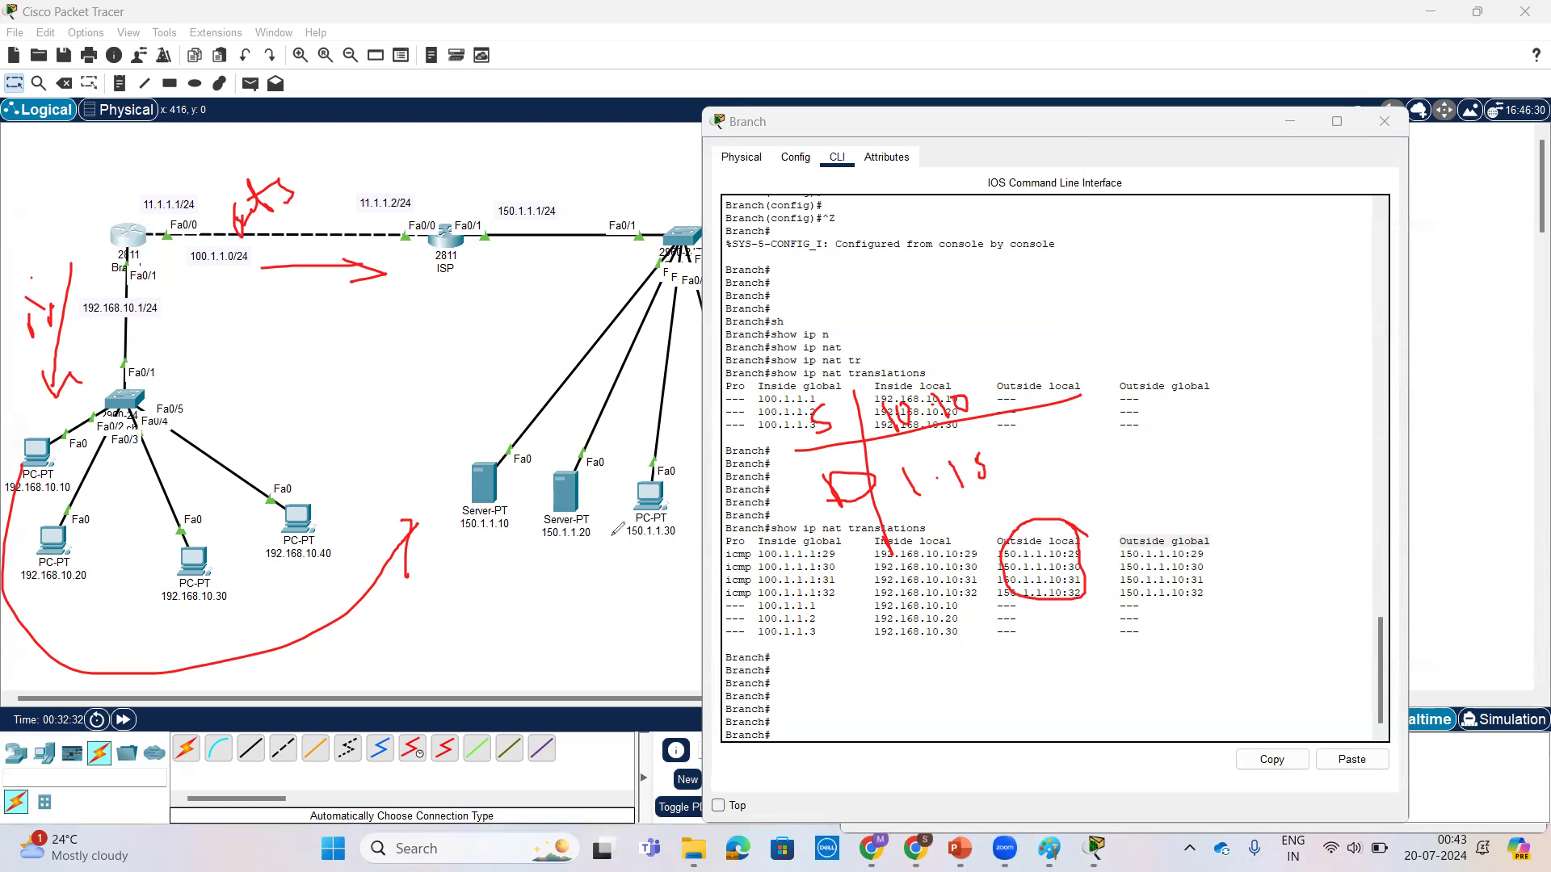
left_click_drag(984, 454, 982, 466)
left_click_drag(914, 628, 942, 751)
left_click_drag(816, 729, 1229, 604)
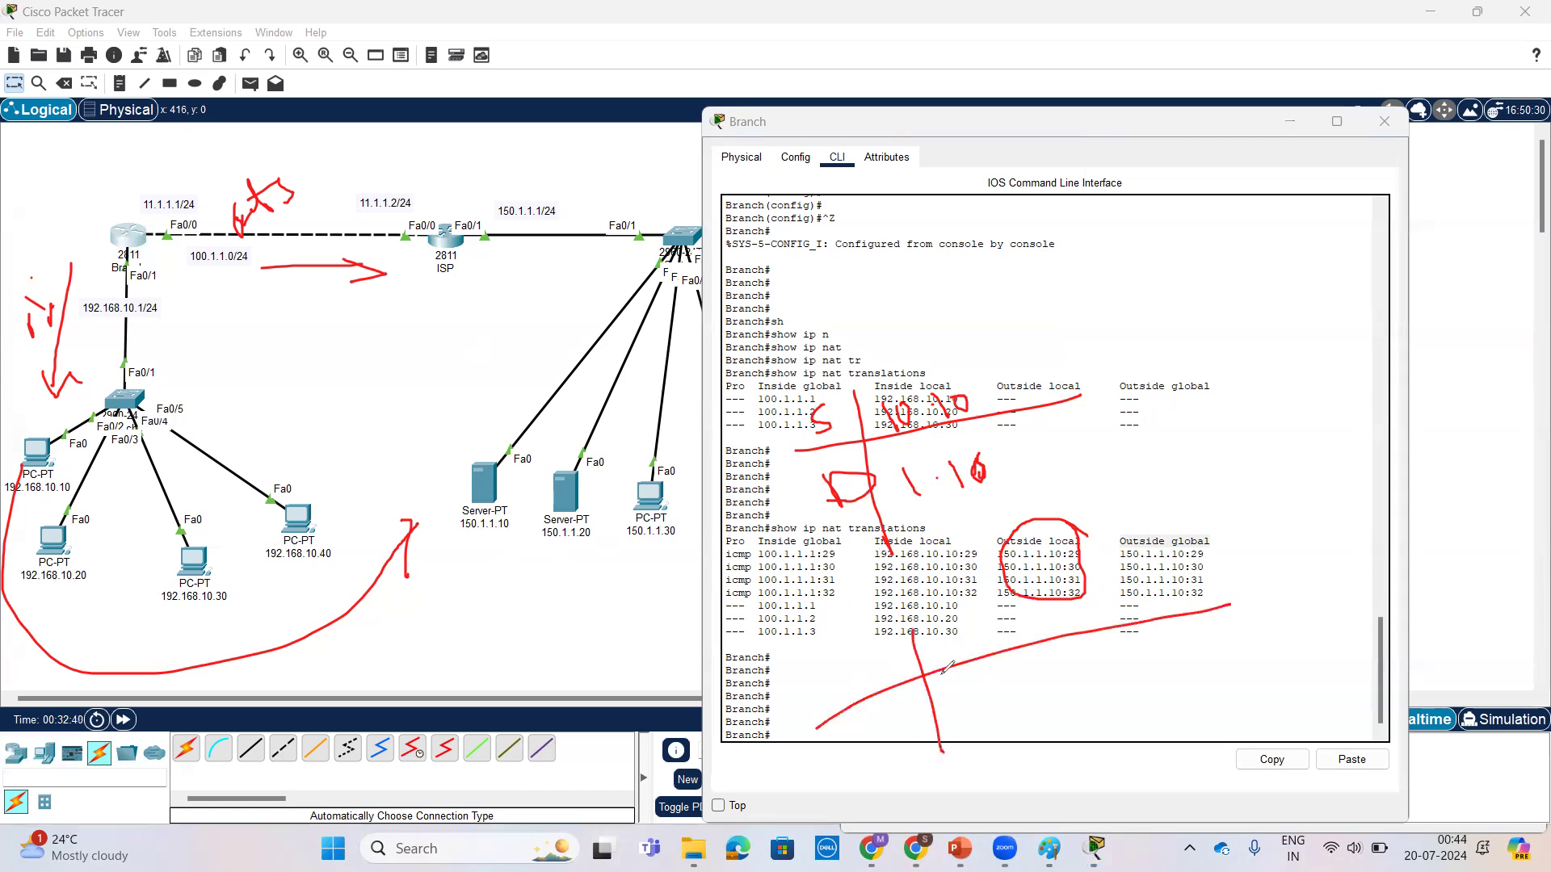
mouse_move(921, 654)
left_mouse_down()
mouse_move(879, 680)
mouse_move(892, 742)
mouse_move(871, 745)
left_mouse_up()
left_click(888, 722)
mouse_move(30, 458)
left_mouse_down()
mouse_move(85, 278)
mouse_move(403, 171)
mouse_move(590, 356)
mouse_move(502, 478)
mouse_move(587, 467)
mouse_move(688, 257)
mouse_move(454, 58)
mouse_move(50, 216)
mouse_move(5, 311)
left_mouse_up()
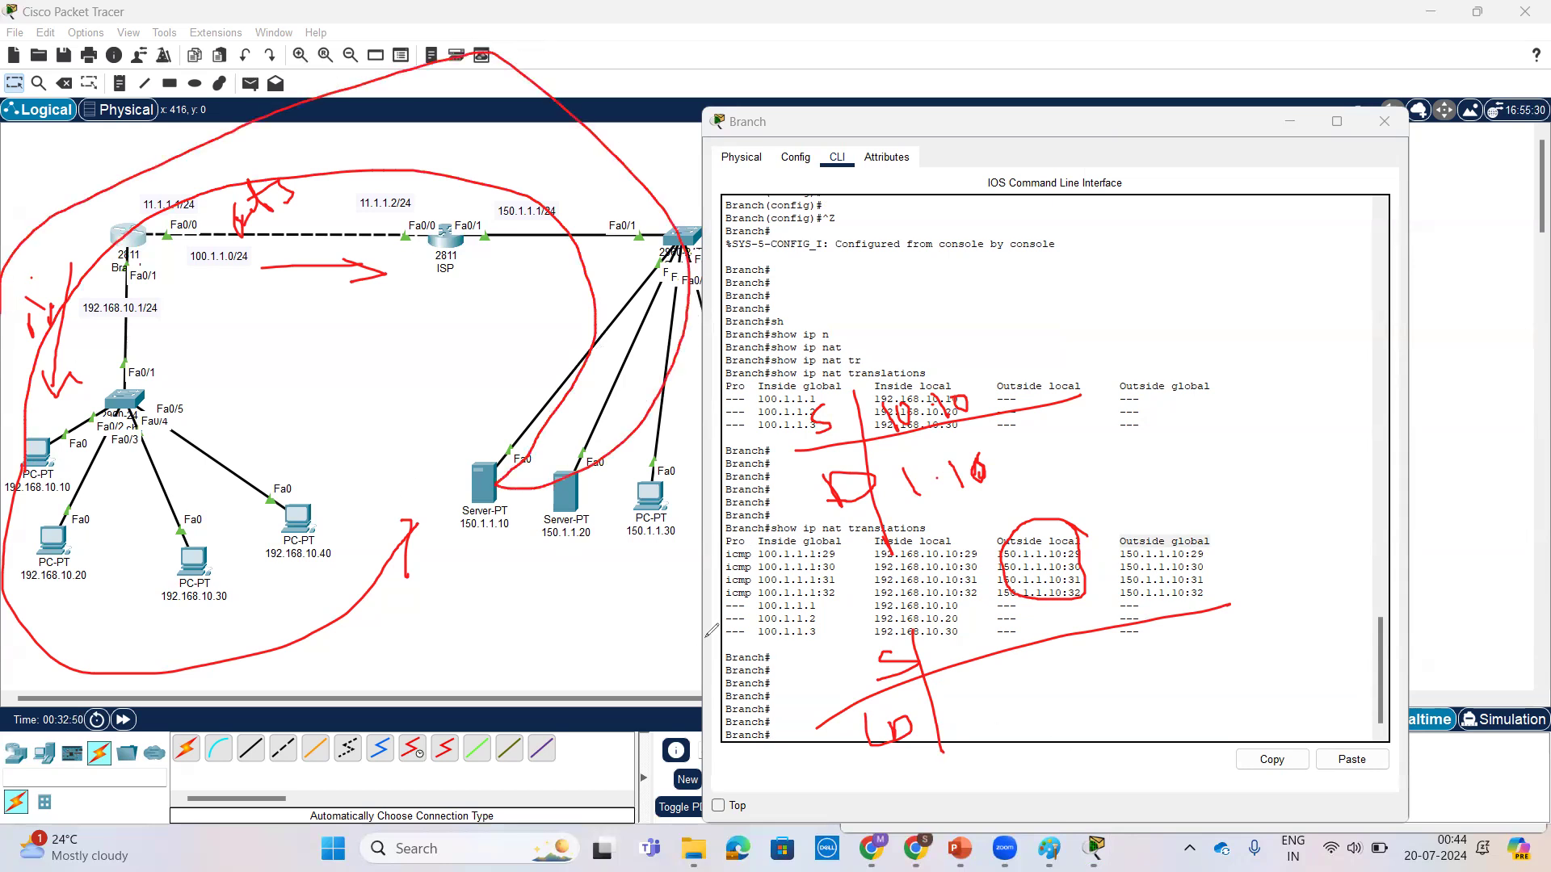
mouse_move(956, 630)
left_mouse_down()
mouse_move(954, 653)
mouse_move(998, 625)
left_mouse_up()
left_click(968, 641)
mouse_move(953, 694)
left_mouse_down()
mouse_move(955, 721)
mouse_move(987, 717)
mouse_move(994, 697)
mouse_move(1043, 712)
mouse_move(1054, 693)
left_mouse_up()
left_click_drag(1210, 542, 1251, 519)
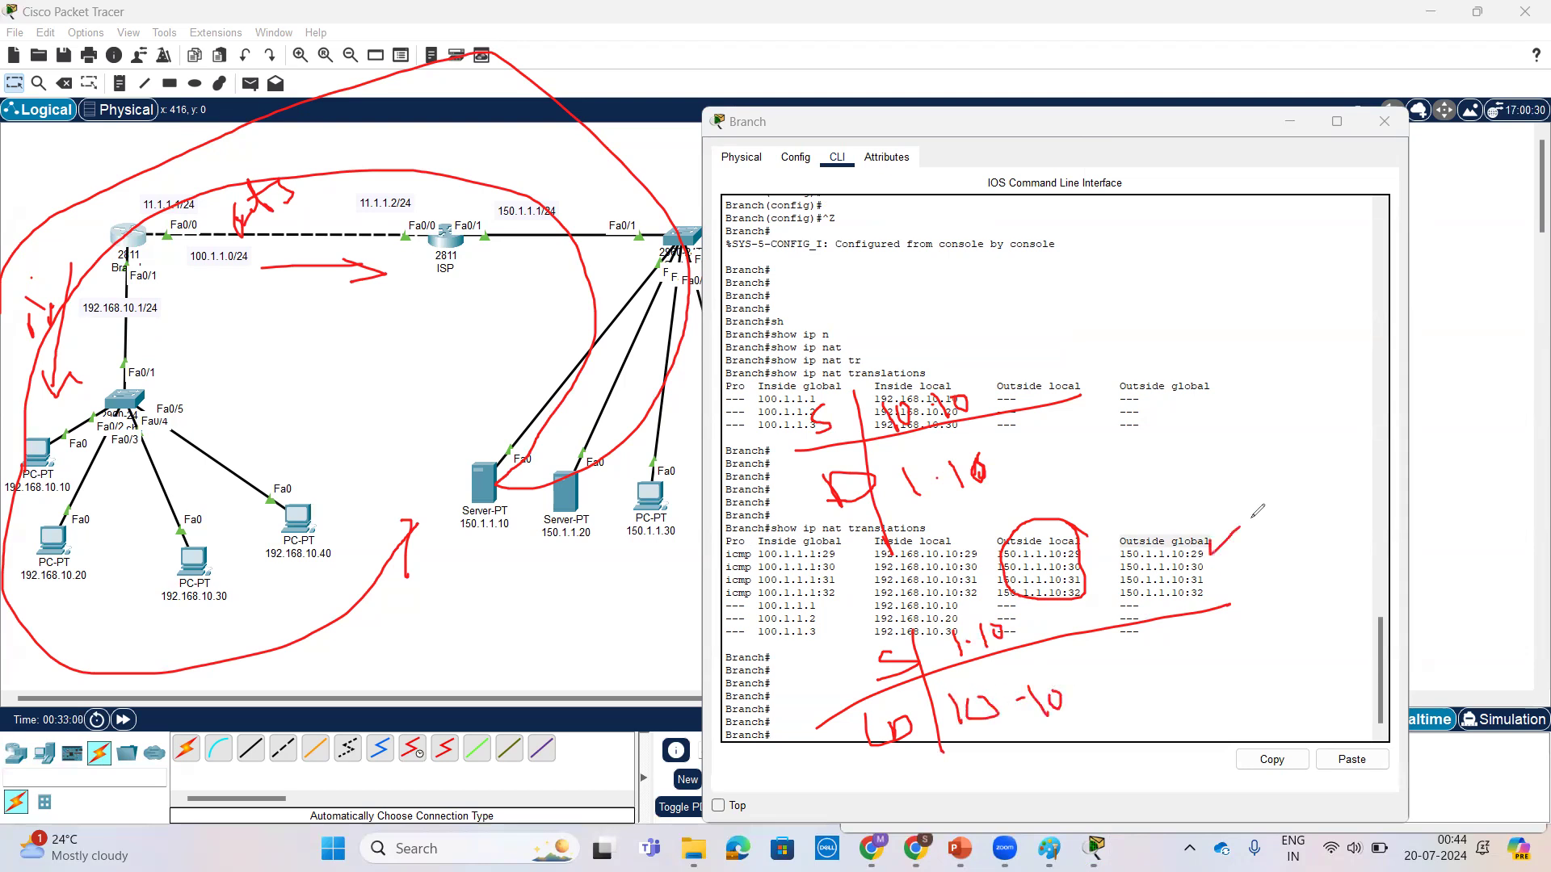
mouse_move(1083, 536)
left_mouse_down()
mouse_move(1082, 554)
mouse_move(1116, 488)
left_mouse_up()
mouse_move(1220, 493)
left_mouse_down()
mouse_move(1221, 518)
mouse_move(1245, 493)
mouse_move(1250, 521)
left_mouse_up()
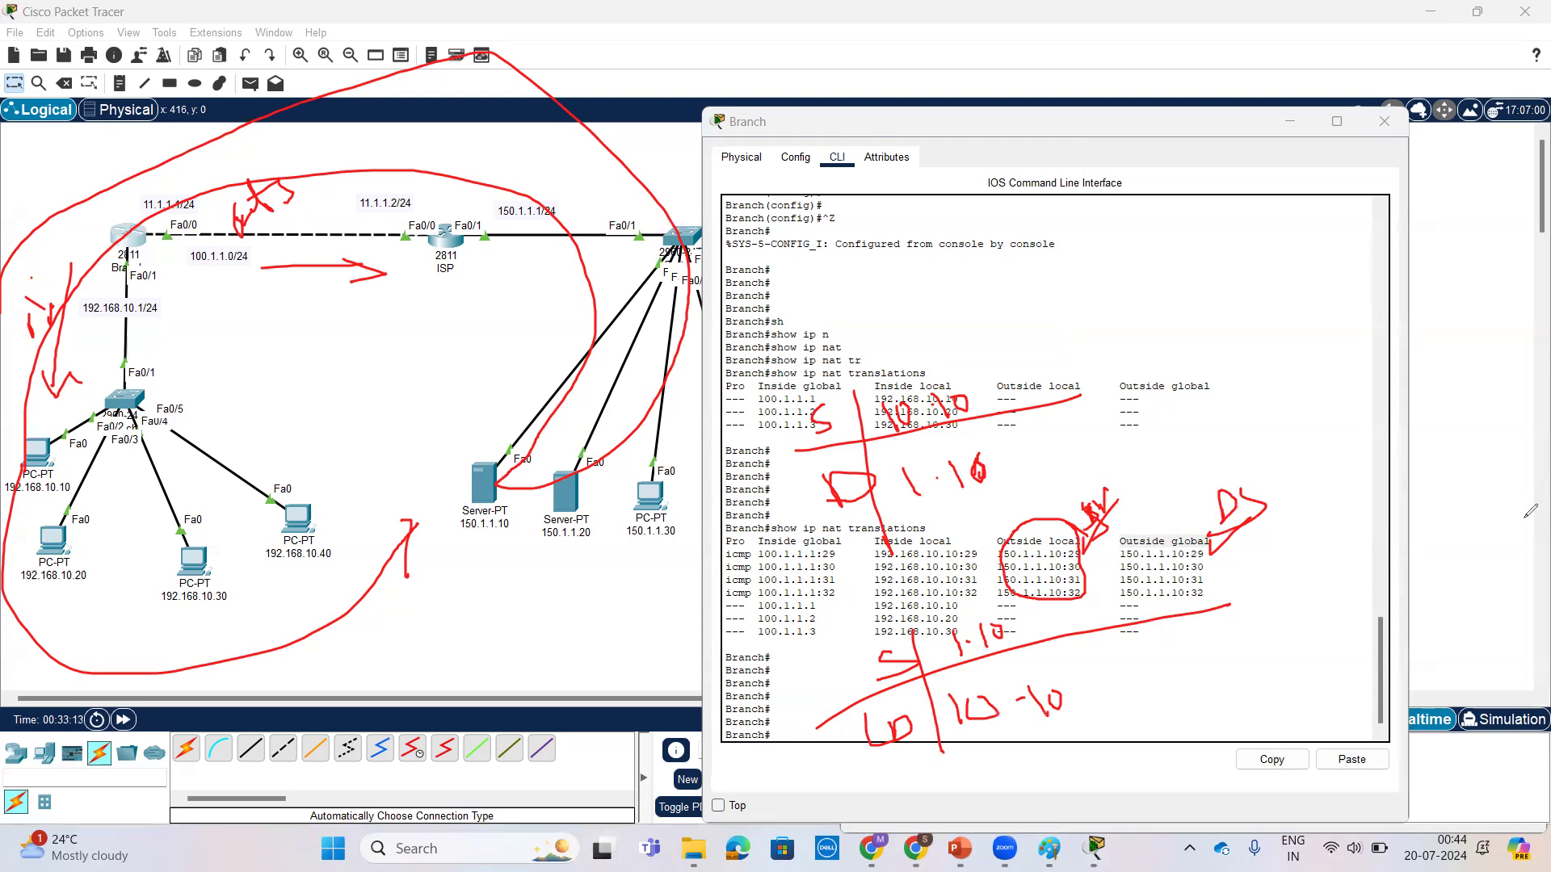
key("ctrl+z")
key("ctrl+z")
key("ctrl+z")
key("ctrl+z")
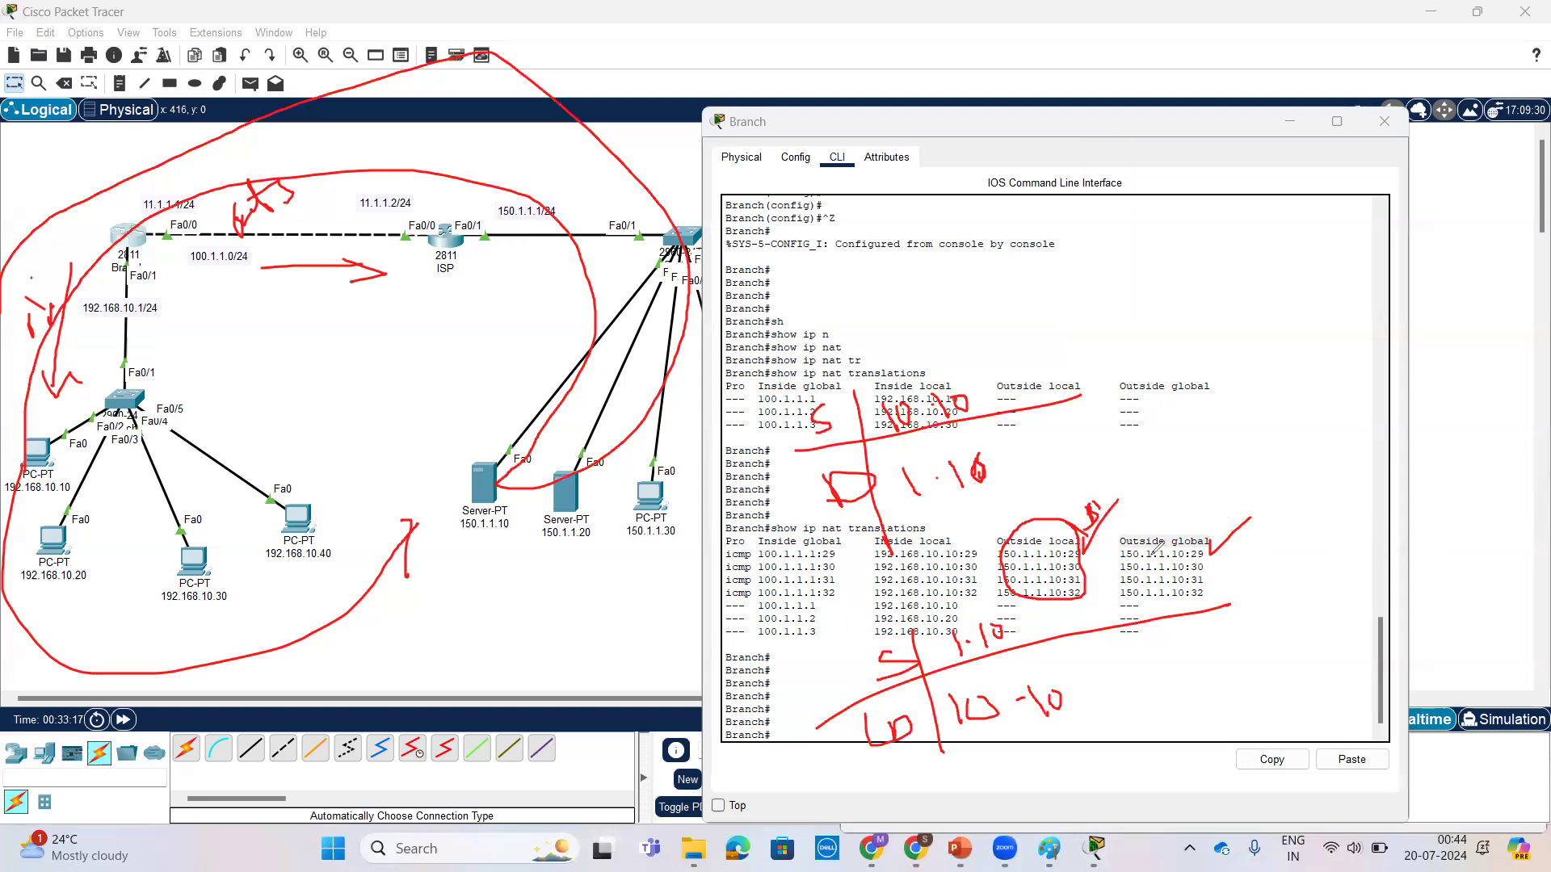
key("ctrl+z")
left_click(570, 236)
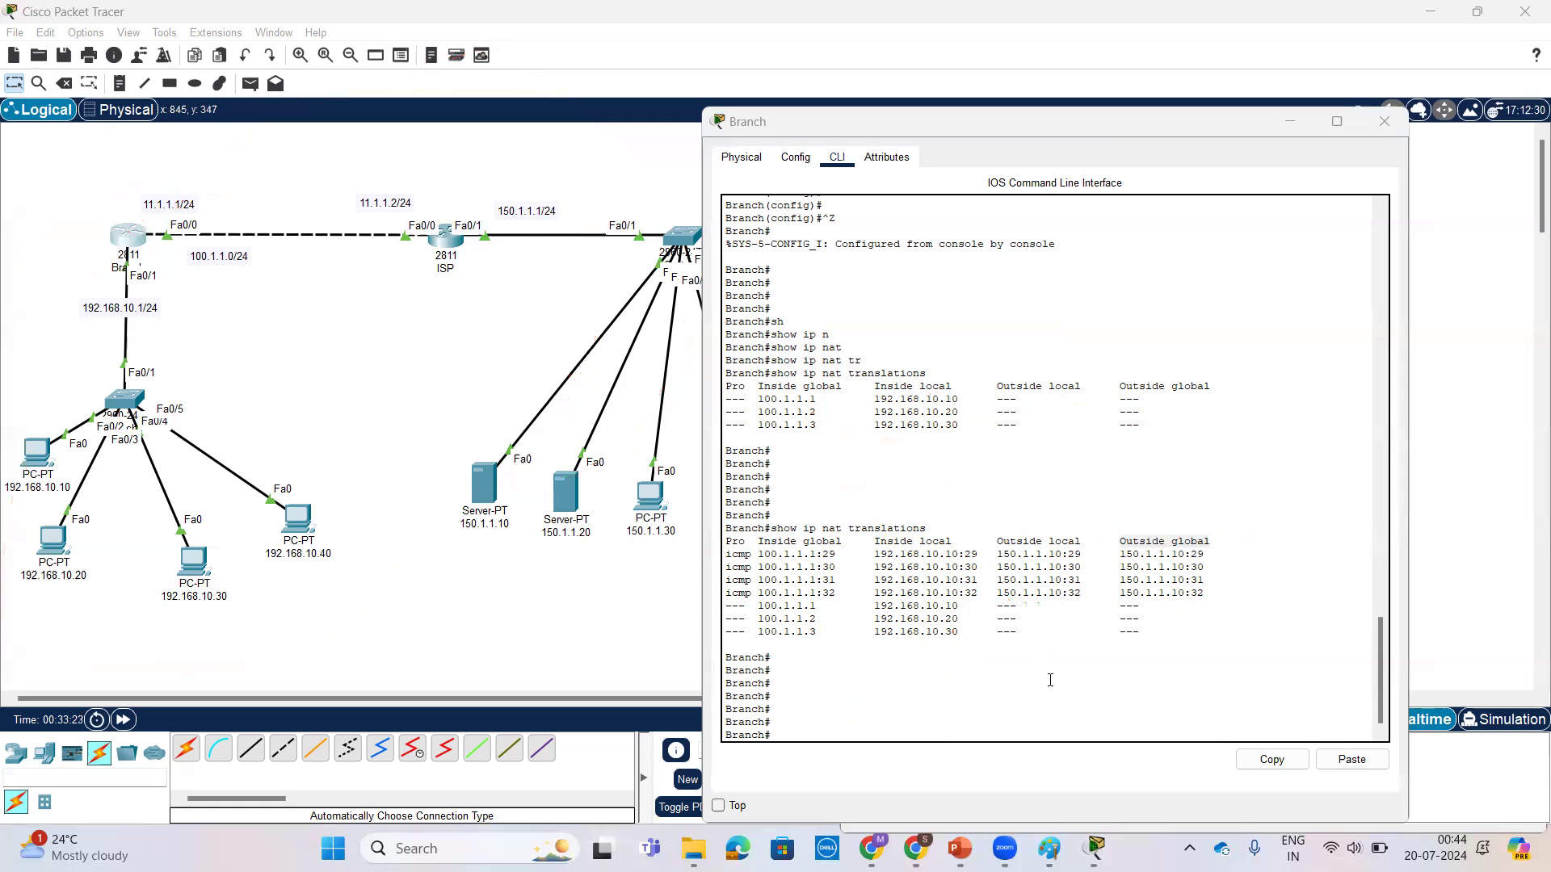
Step: Open the Desktop applications of PC 192.168.10.20 and move its window clear of the topology
key("Return")
key("Return")
key("Return")
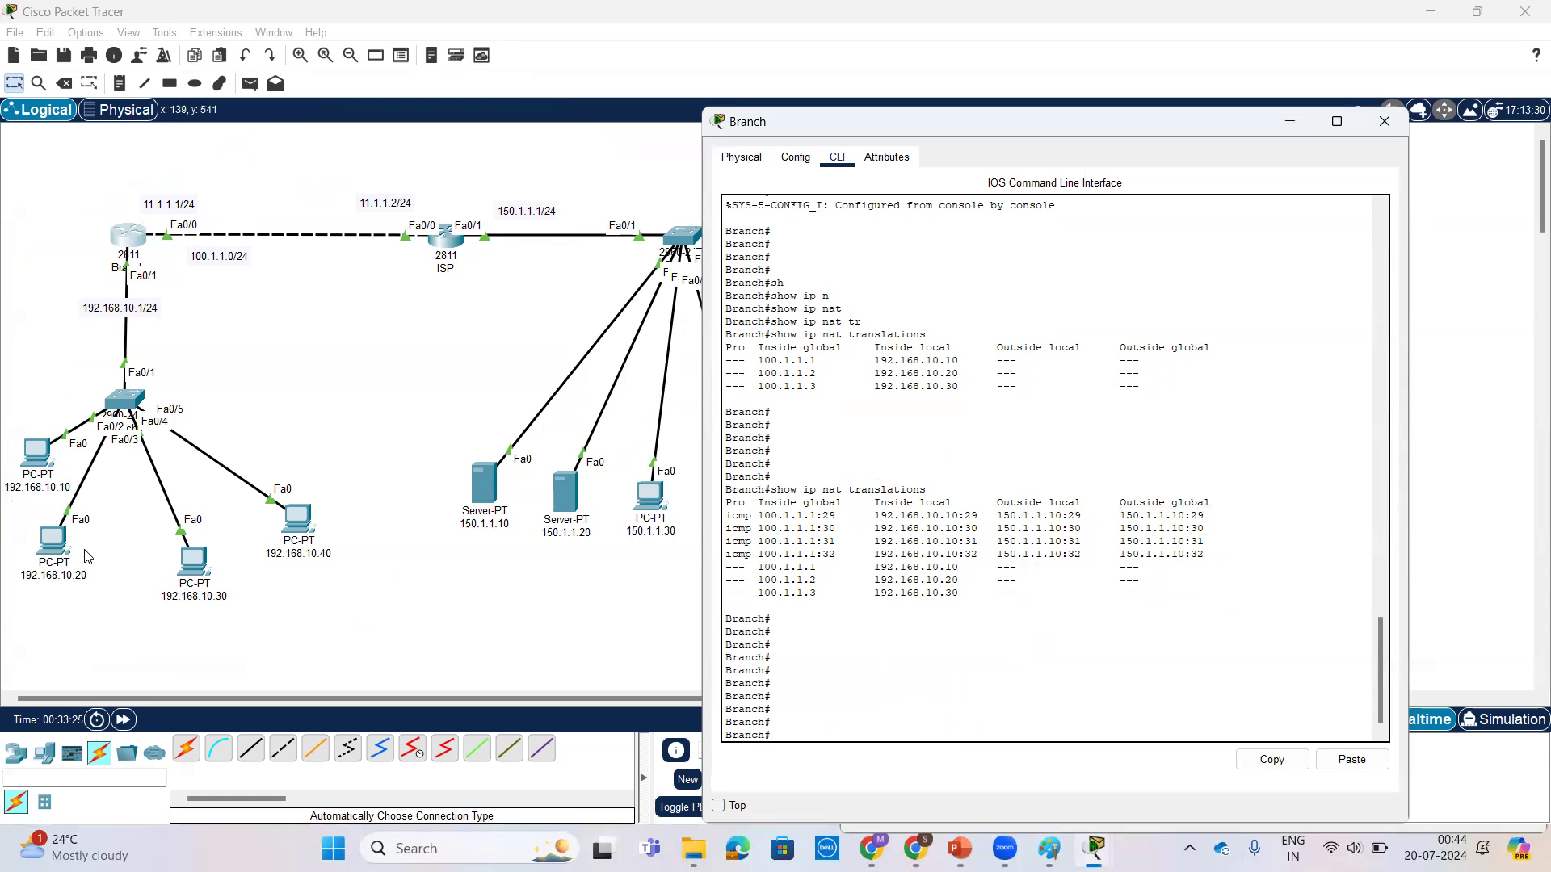
left_click(52, 543)
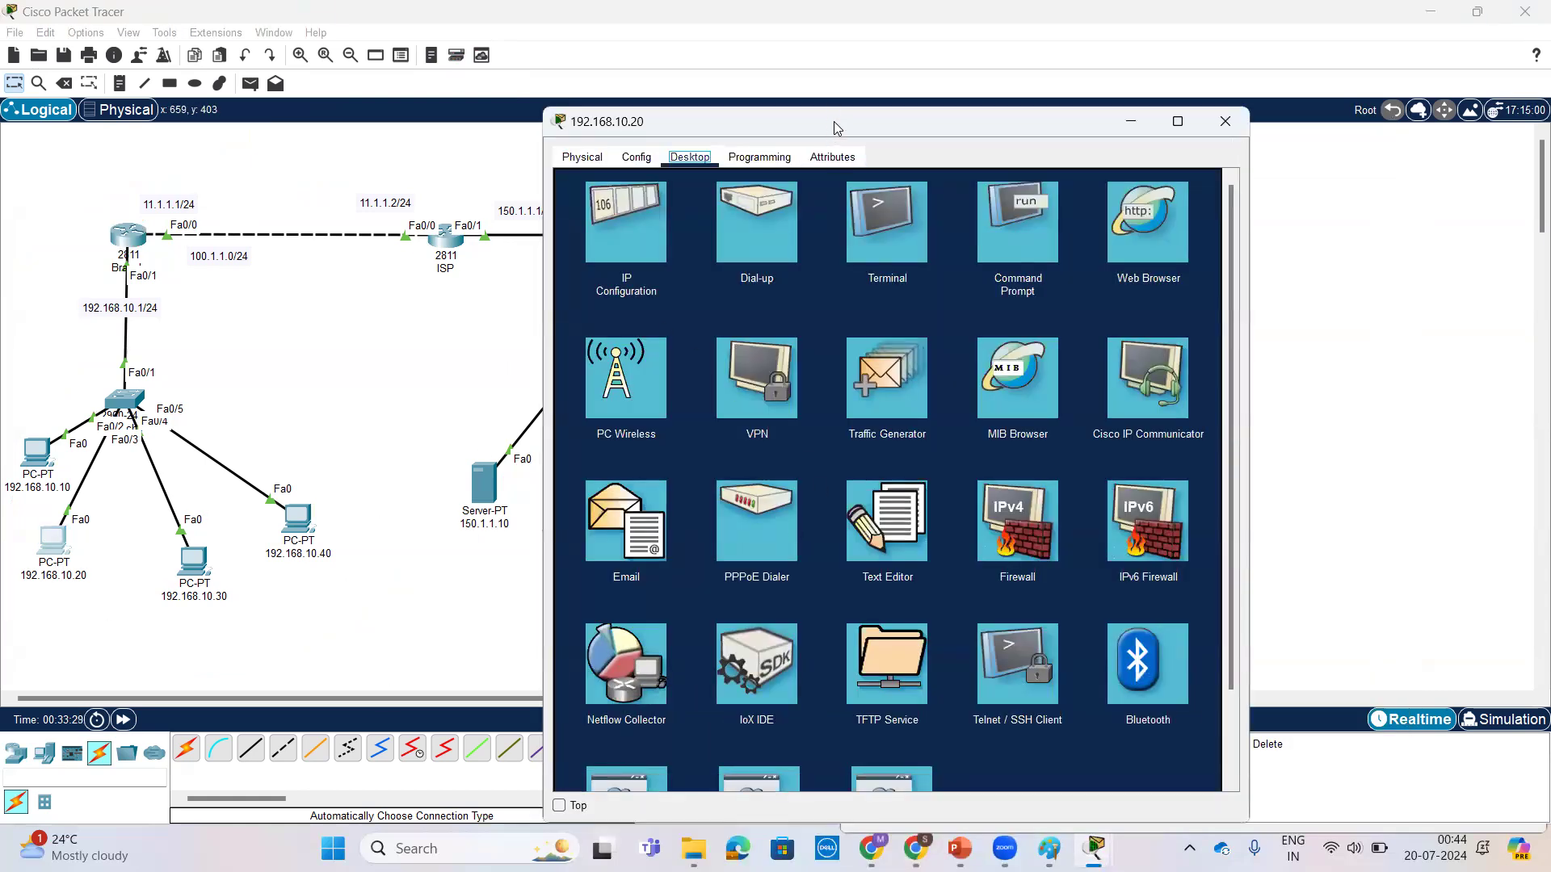
left_click_drag(834, 121, 1065, 68)
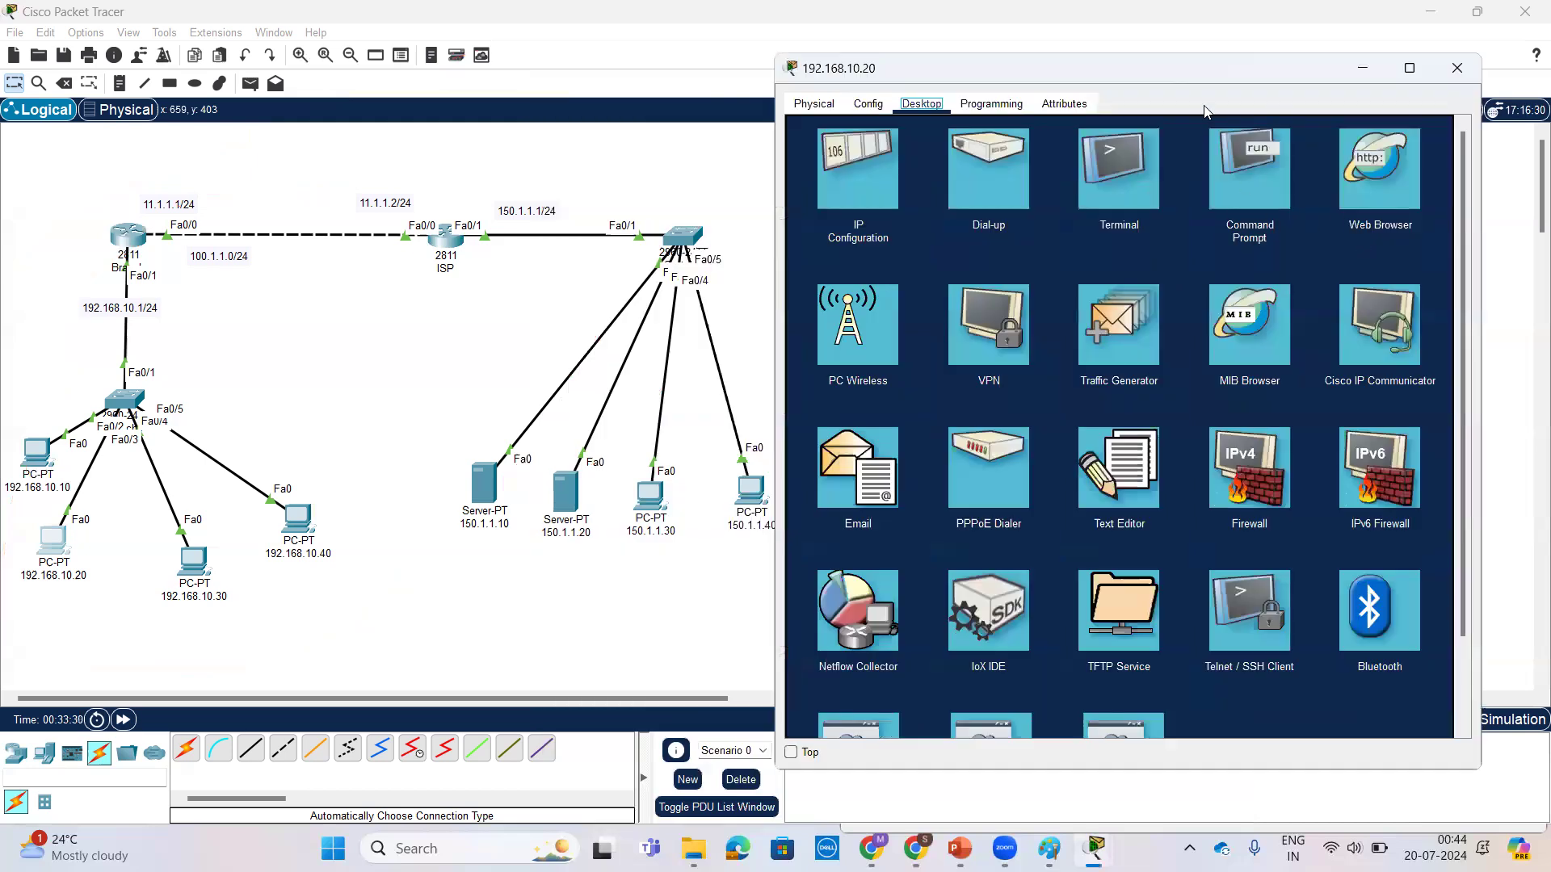
left_click(39, 454)
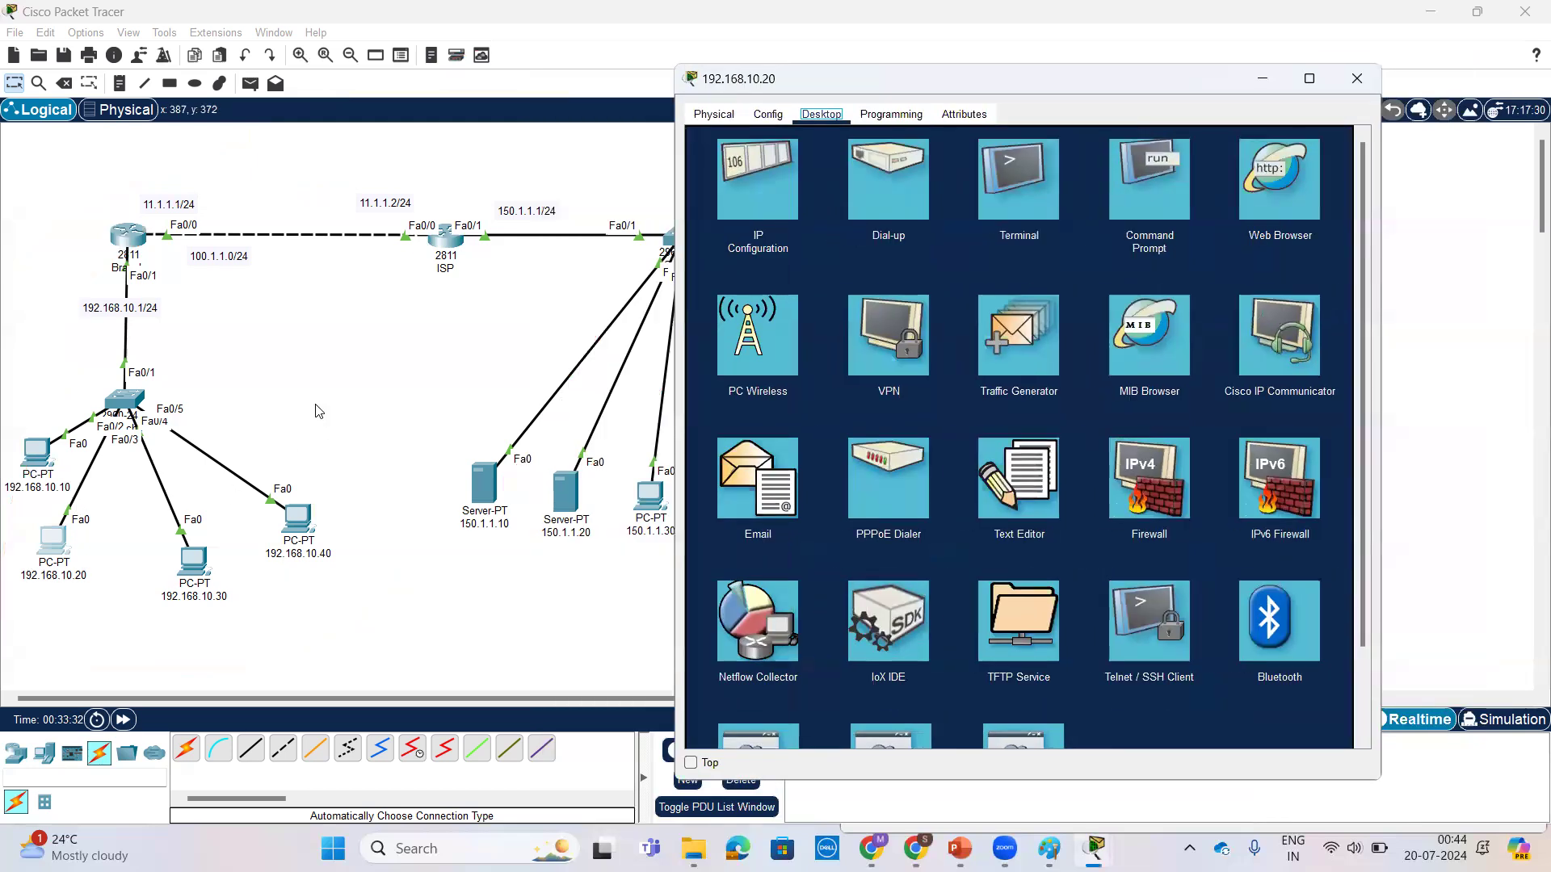
Step: Switch back to Branch's CLI and rerun show ip nat translations to see which entries remain
left_click(123, 238)
key("Return")
key("Return")
key("Return")
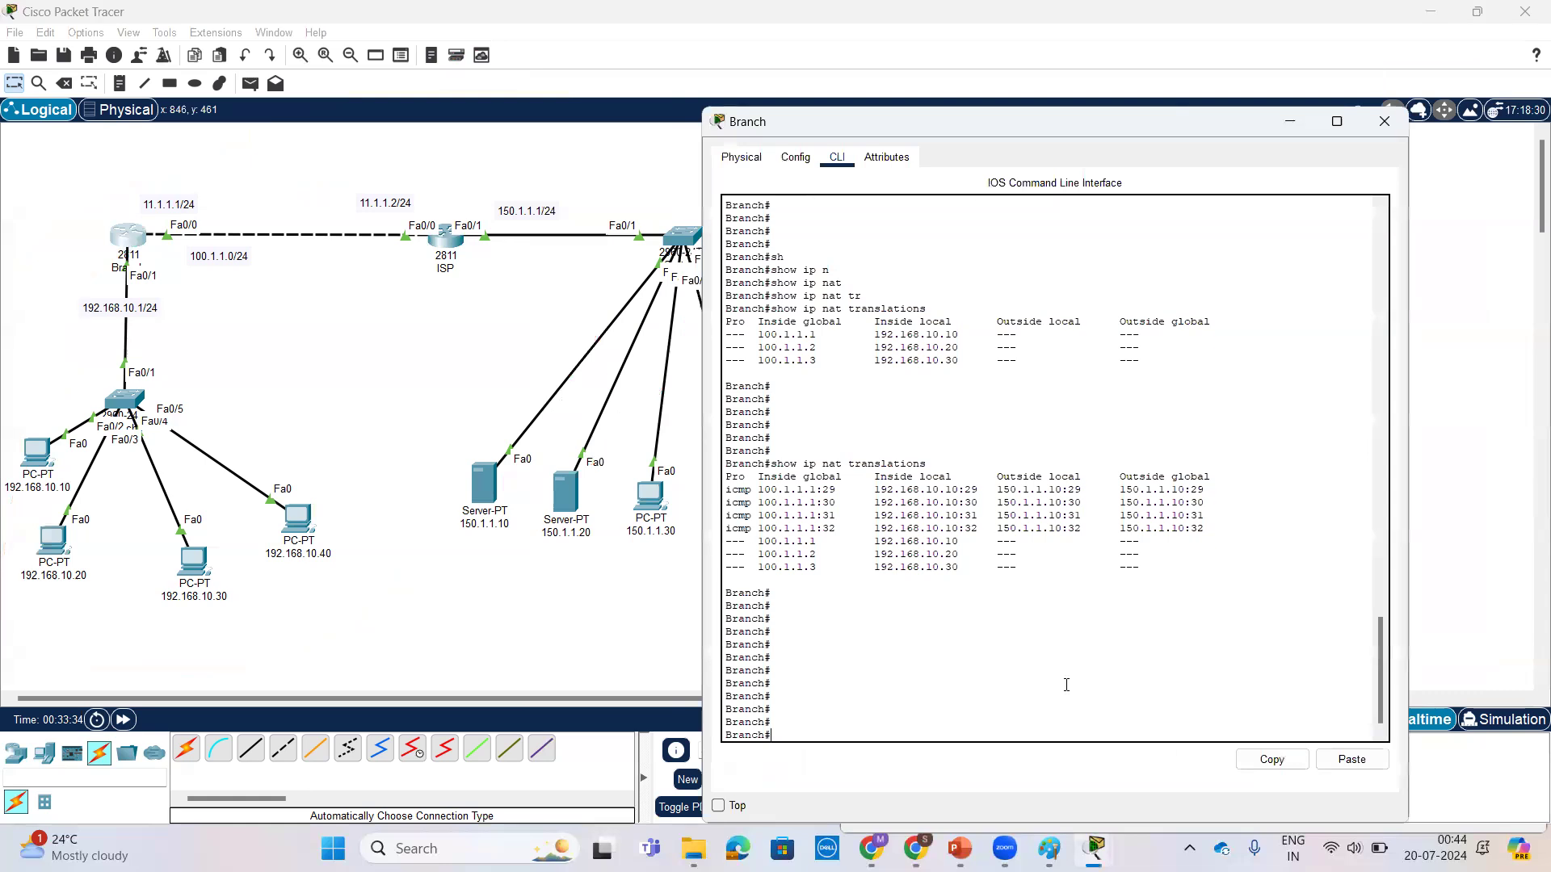
key("Up")
key("Return")
key("Return")
key("Return")
key("Return")
key("Return")
key("Return")
key("Return")
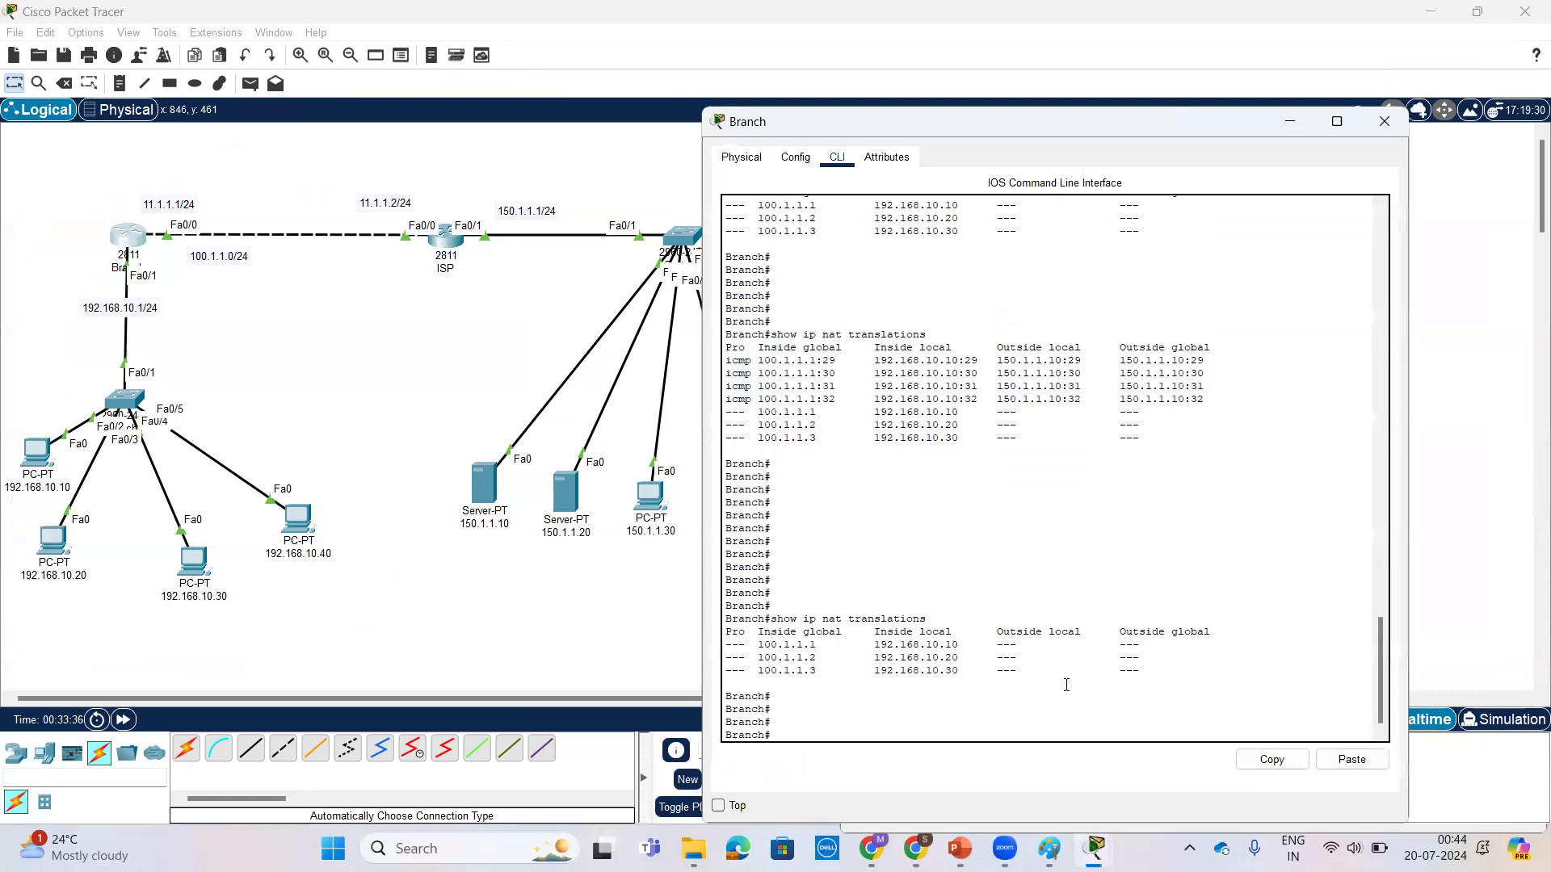
Step: Compare the ICMP entries in the earlier show ip nat translations output with the static entries in the latest output
left_click_drag(1220, 362, 716, 321)
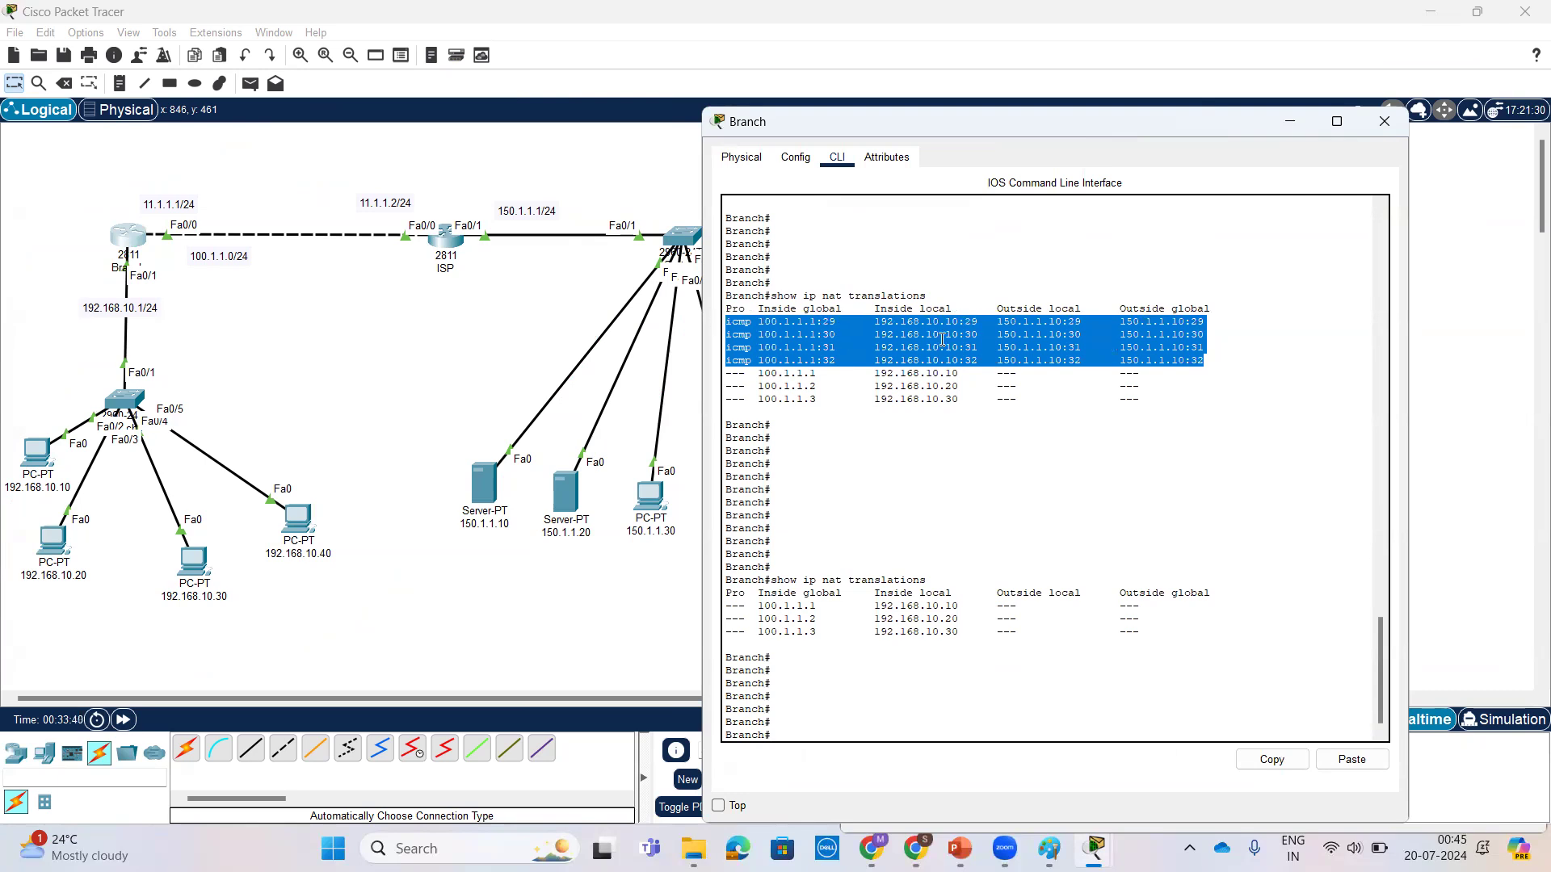
left_click_drag(1228, 356, 711, 328)
left_click_drag(1226, 362, 723, 323)
left_click_drag(1236, 371, 723, 324)
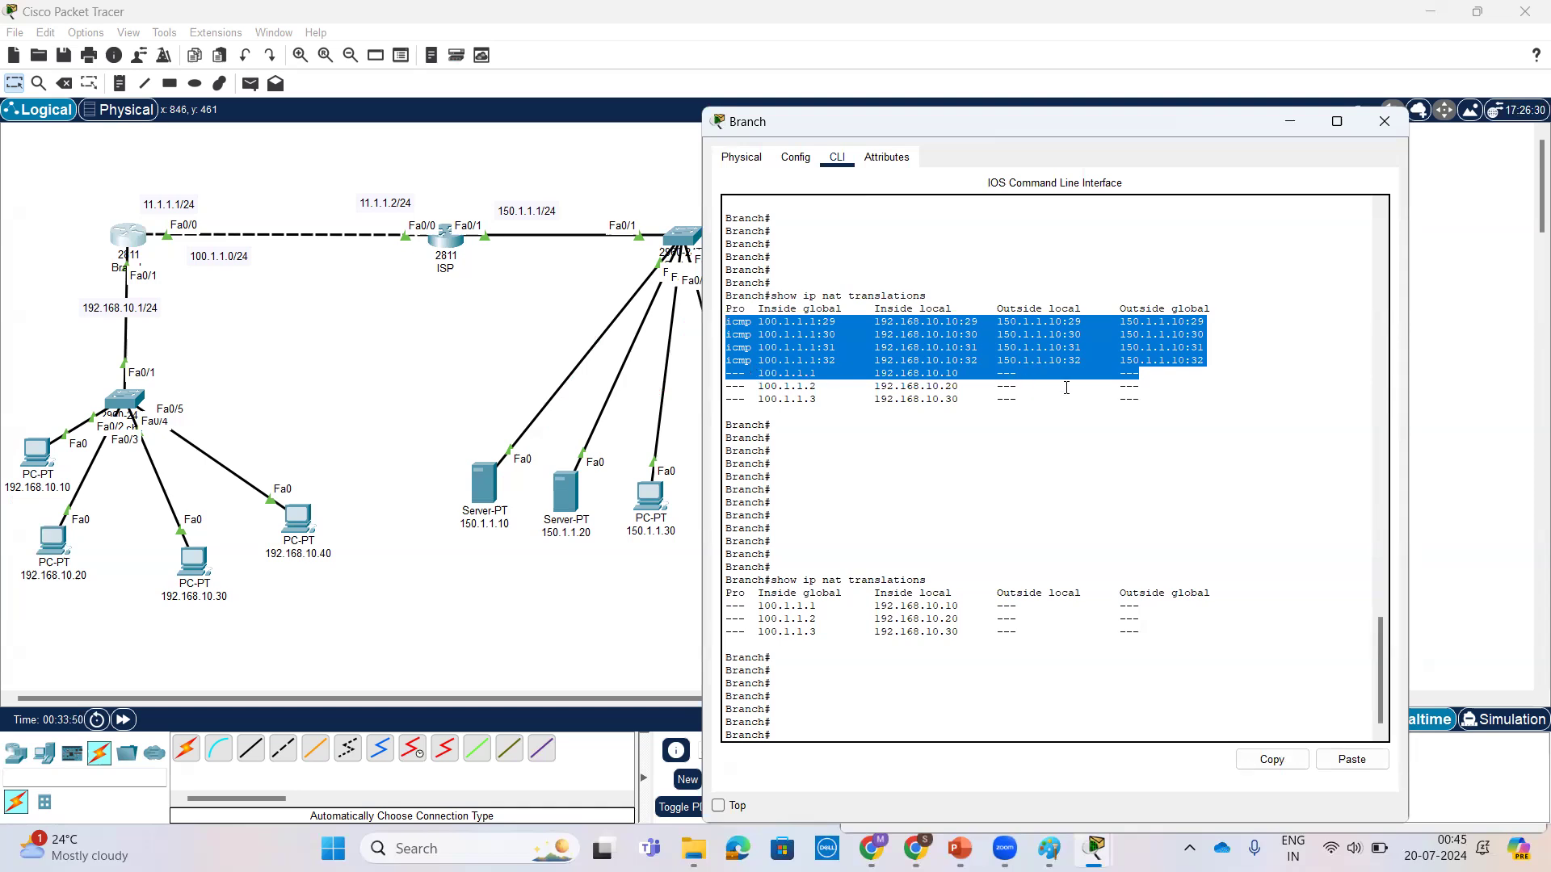
left_click(1221, 370)
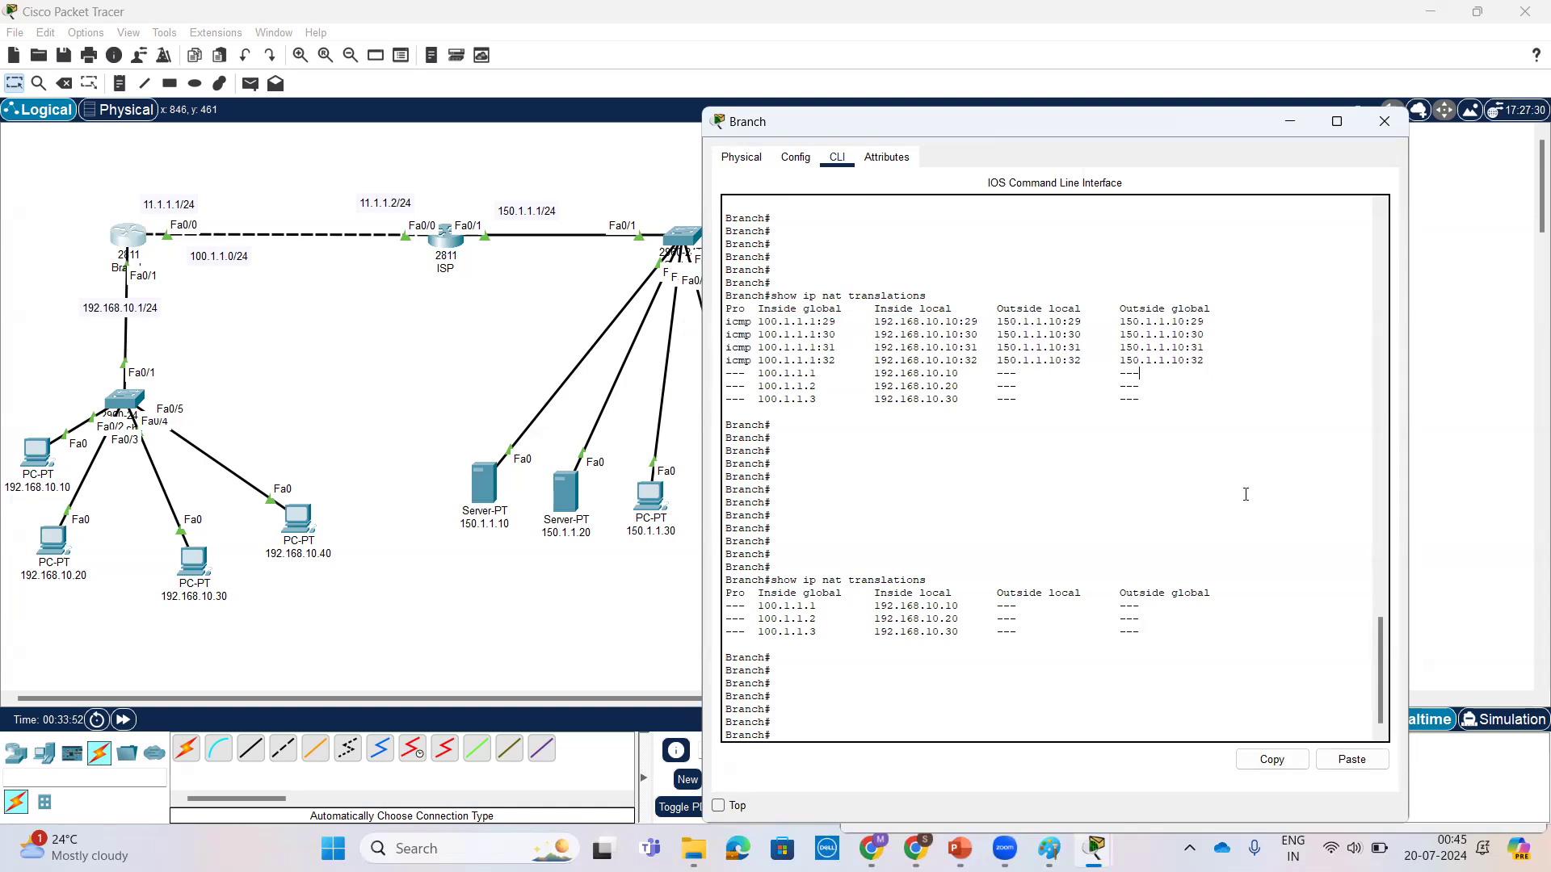
left_click_drag(956, 581, 701, 584)
left_click(986, 596)
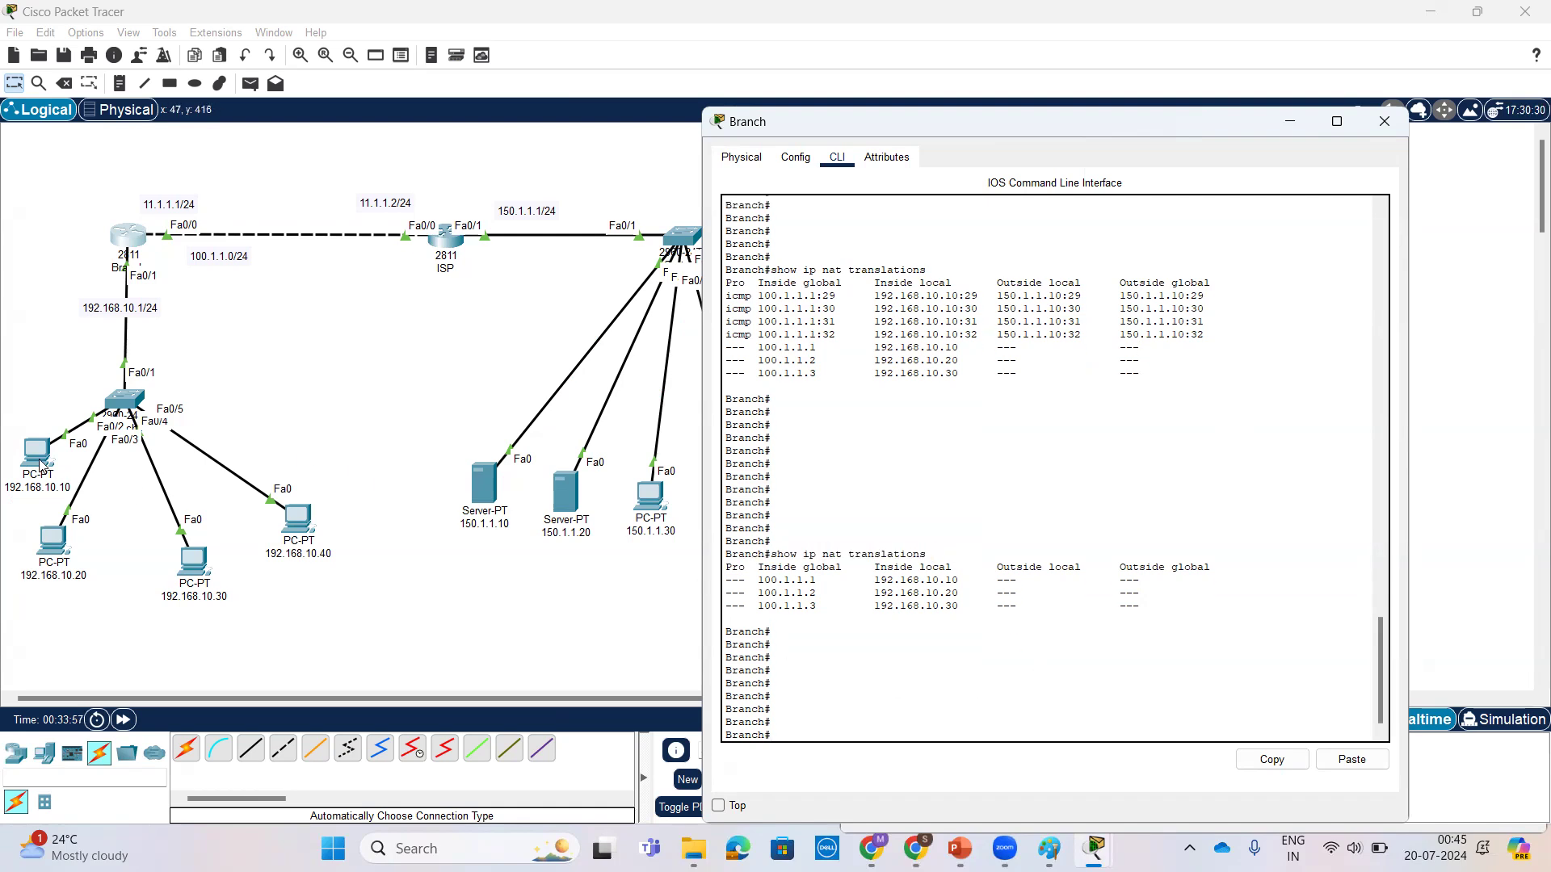
Step: Start a continuous ping to 150.1.1.10 from PC 192.168.10.10 with ping -t 150.1.1.10
left_click(40, 465)
key("Return")
key("Return")
key("Return")
key("Up")
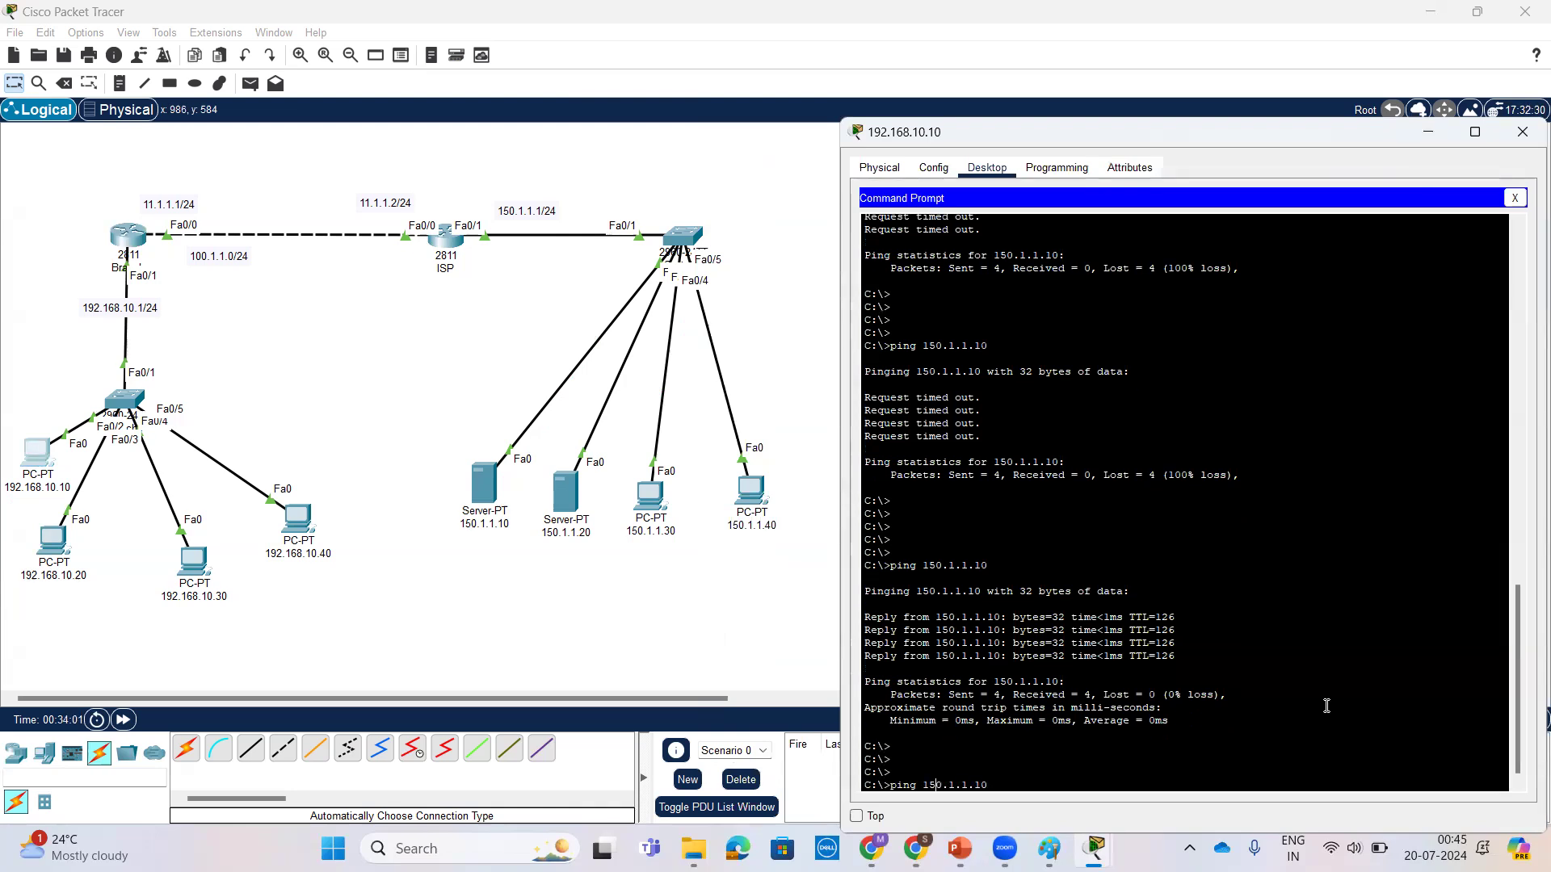
type("-t")
key("Return")
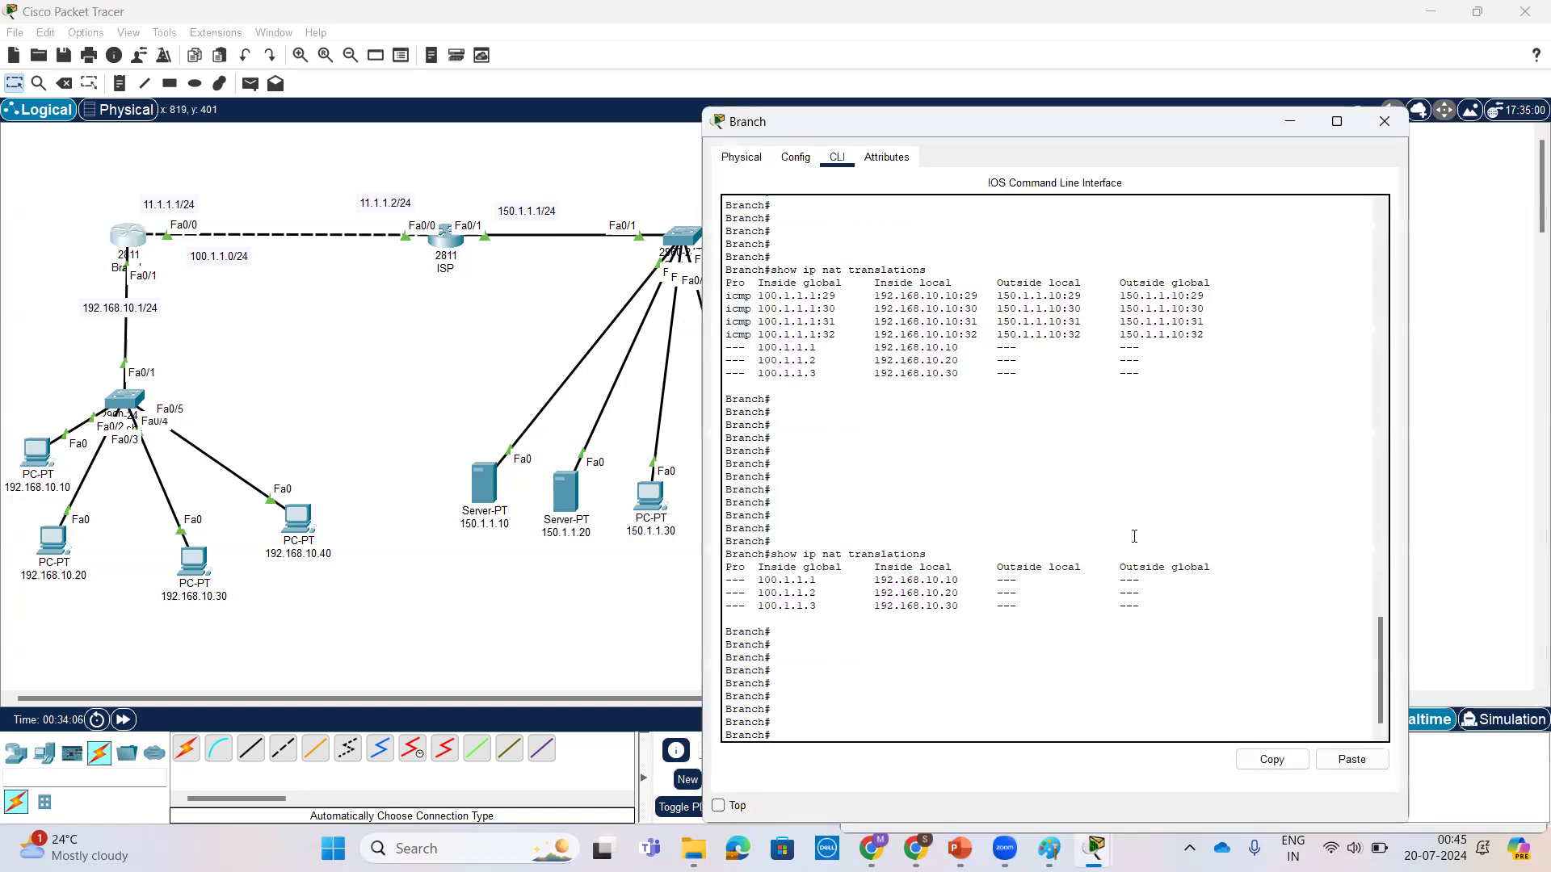
Step: Return to Branch's CLI and run show ip nat translations twice while the continuous ping is running
key("Return")
key("Return")
key("Up")
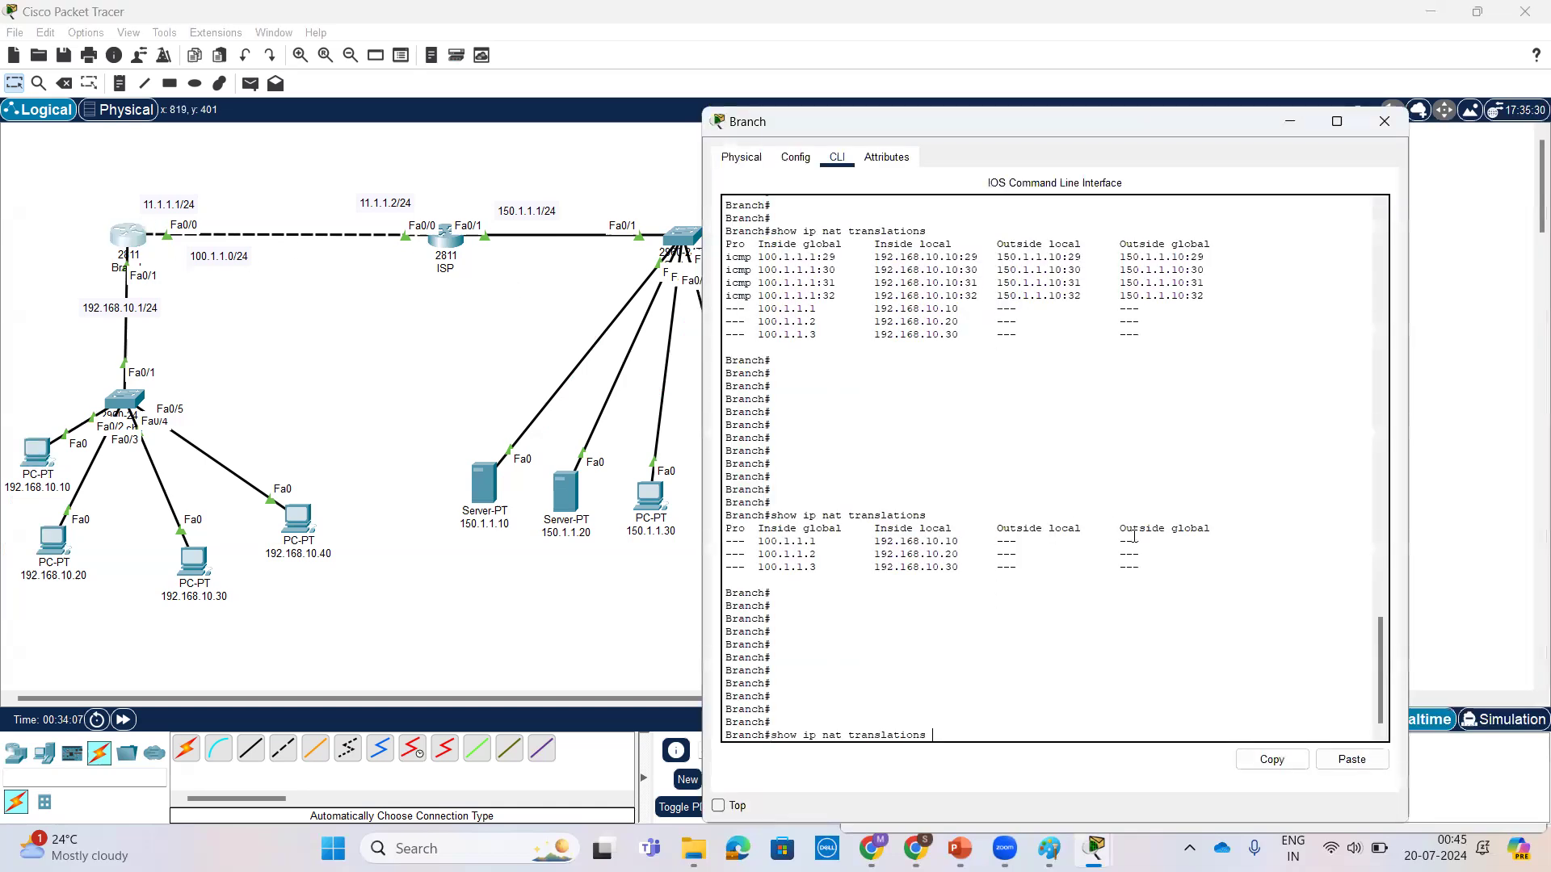
key("Return")
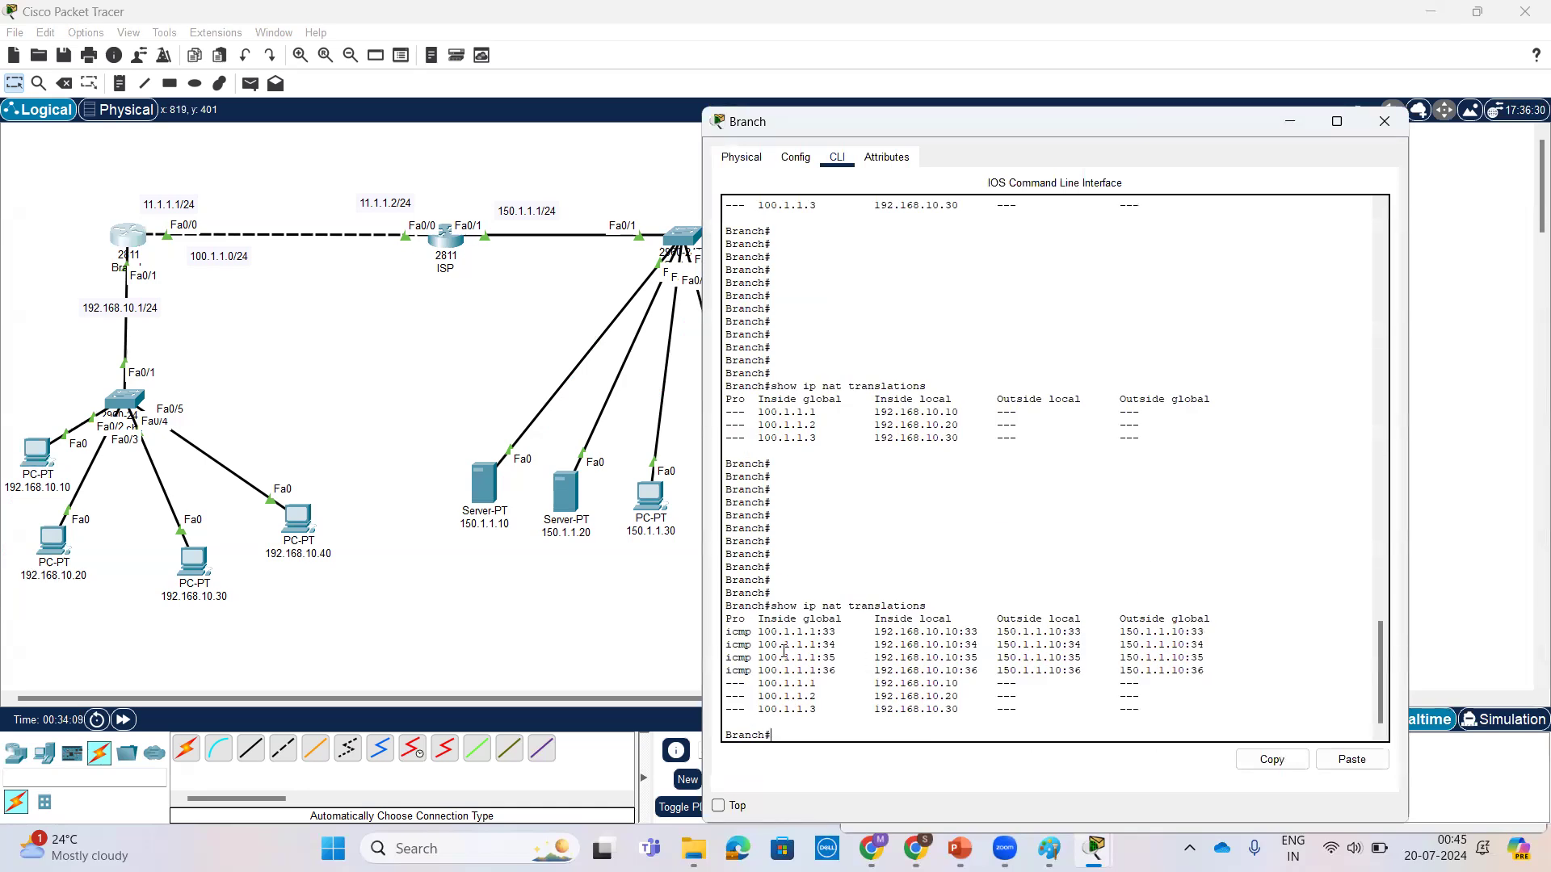
key("Return")
key("Return")
key("Return")
key("Up")
key("Return")
key("Return")
key("Return")
key("Return")
key("Return")
key("Return")
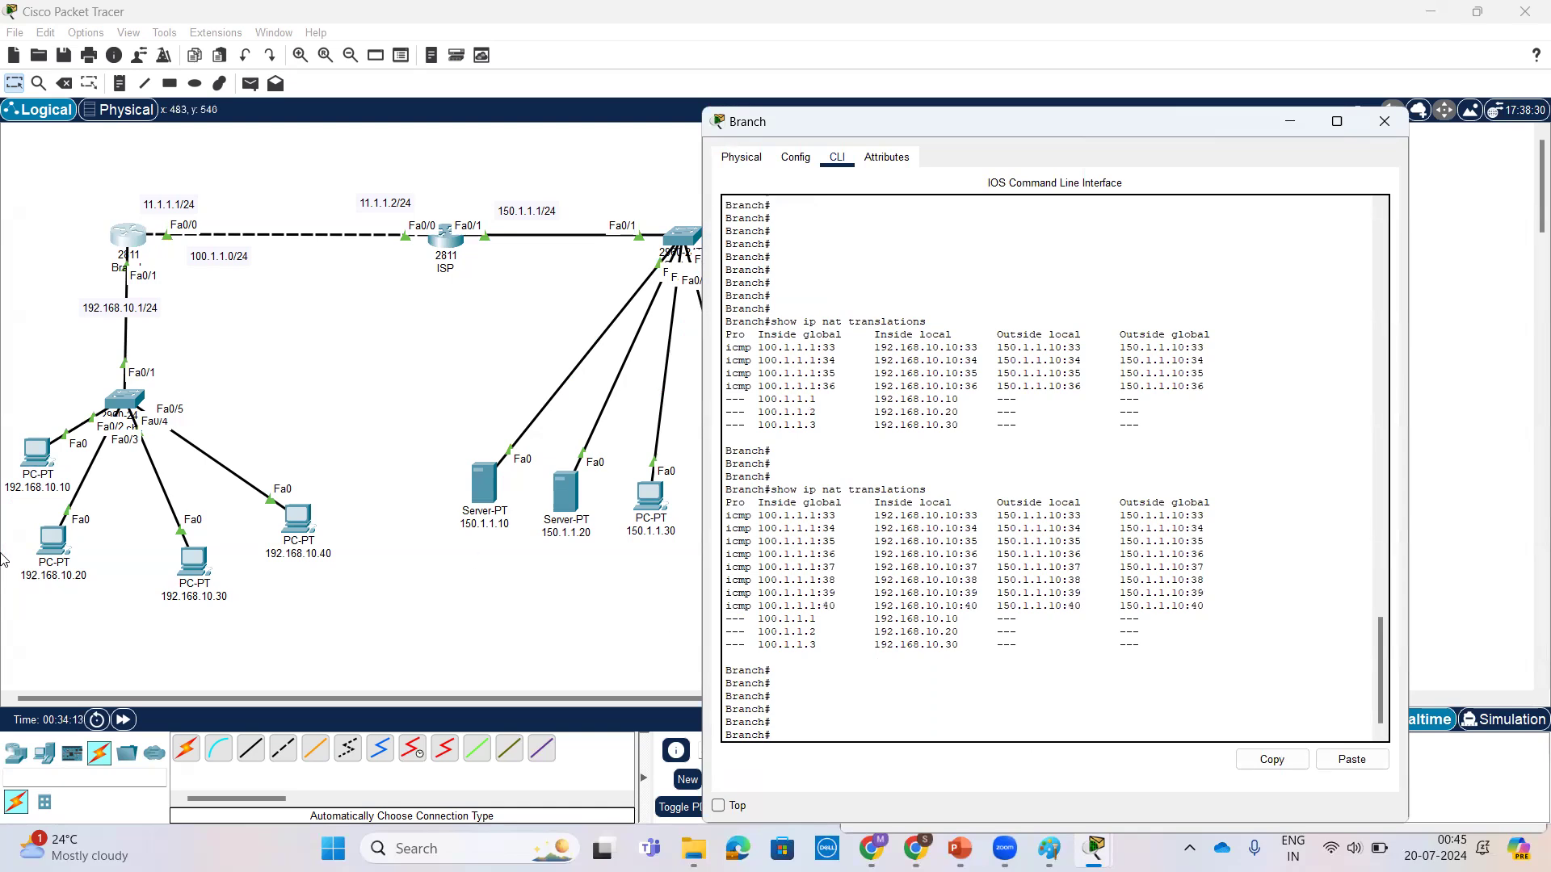
Step: Check the running ping on PC 192.168.10.10, rerun show ip nat translations on Branch and page through to the end of the output
left_click(36, 450)
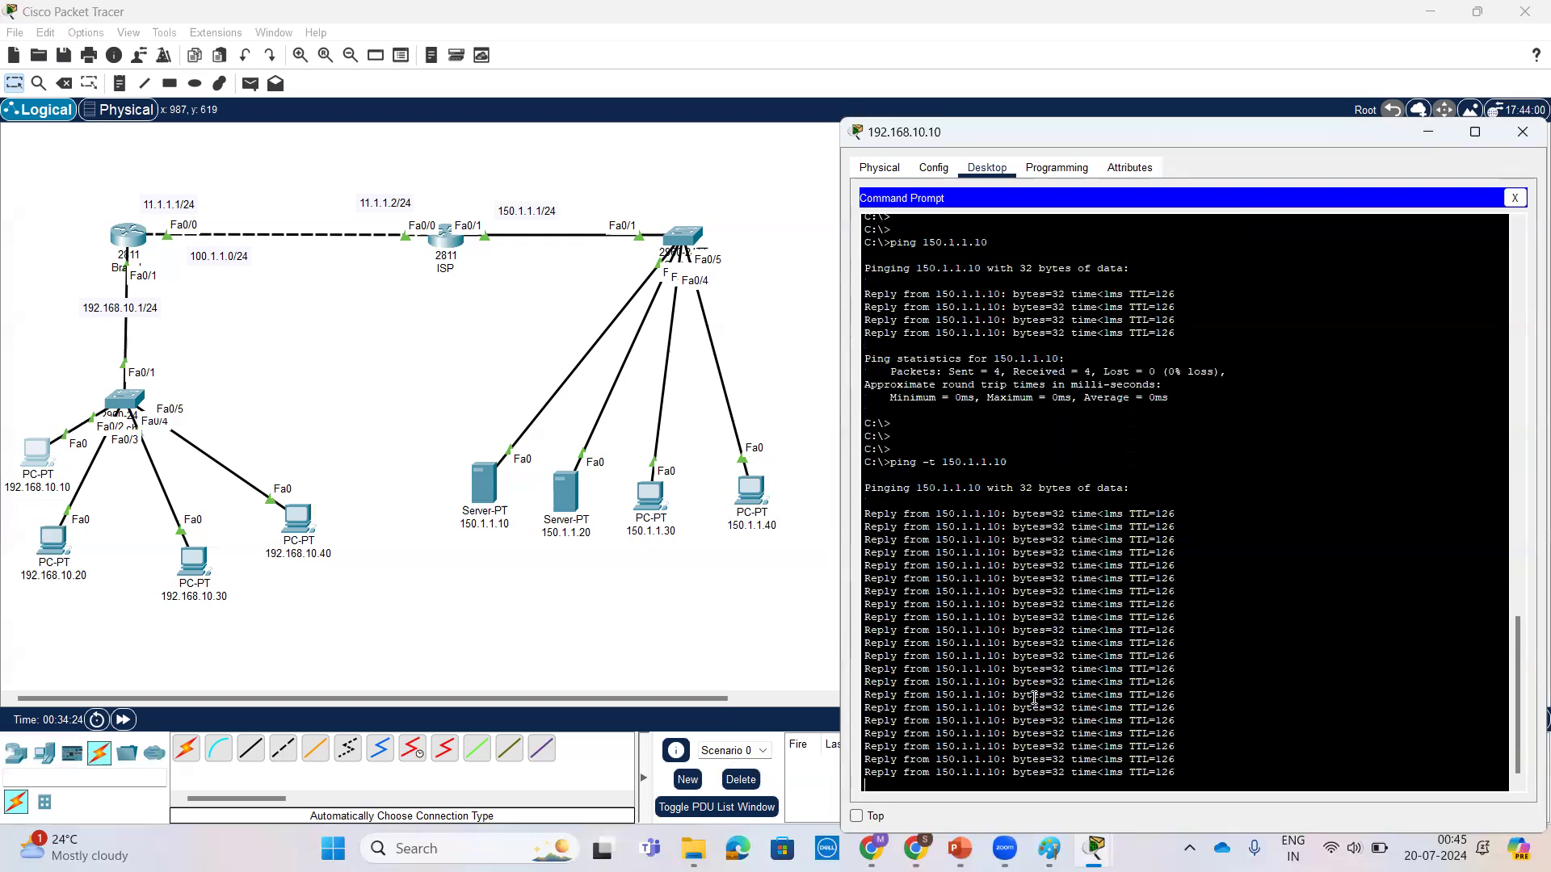
left_click(158, 290)
left_click(119, 237)
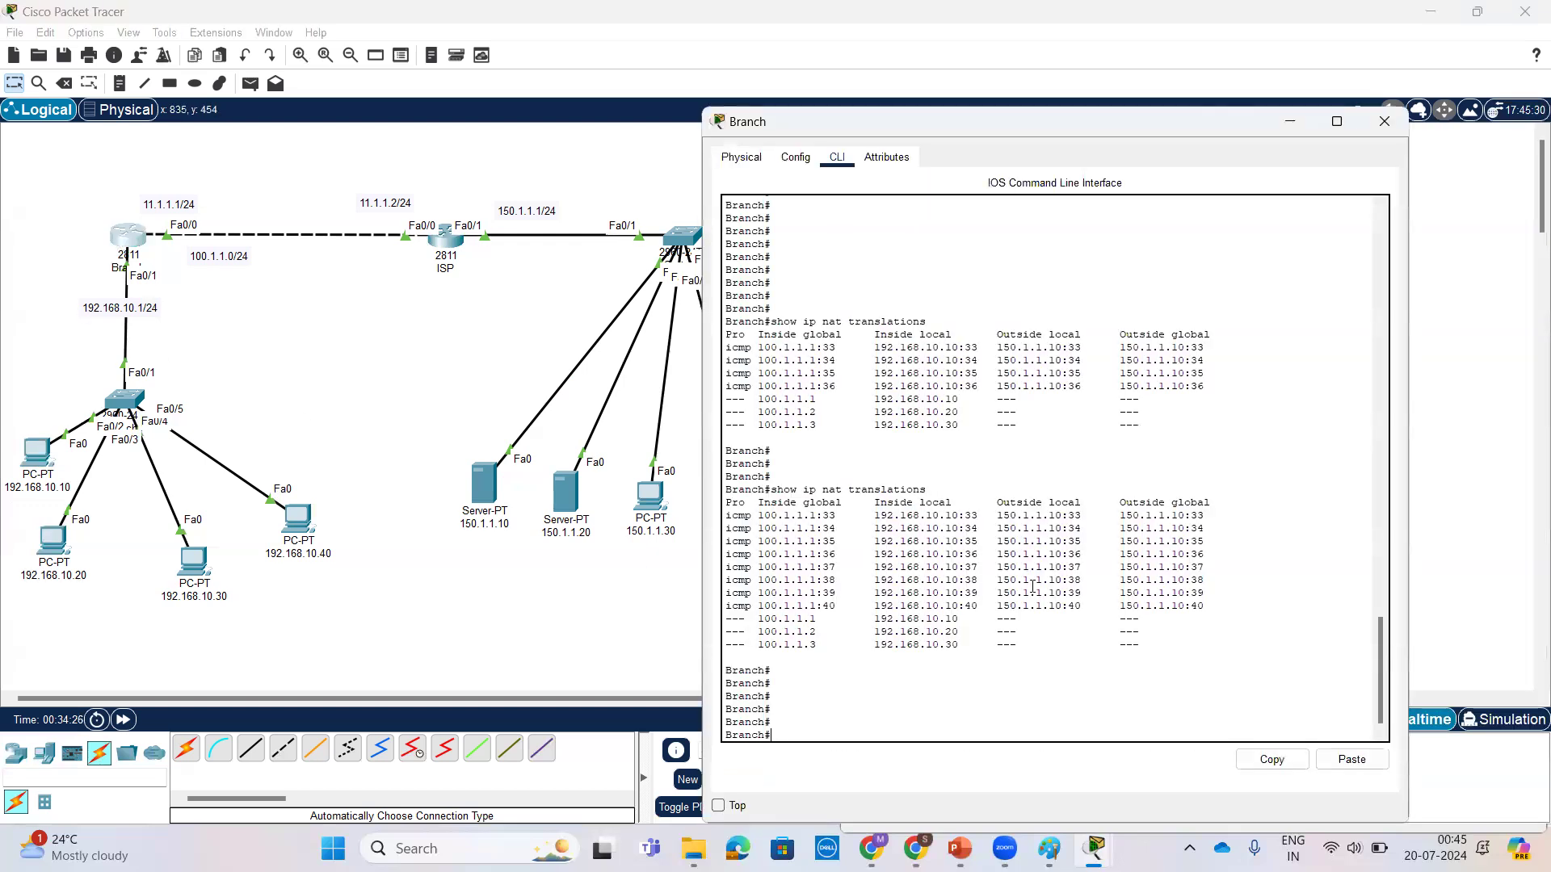
key("Return")
key("Return")
key("Up")
key("Return")
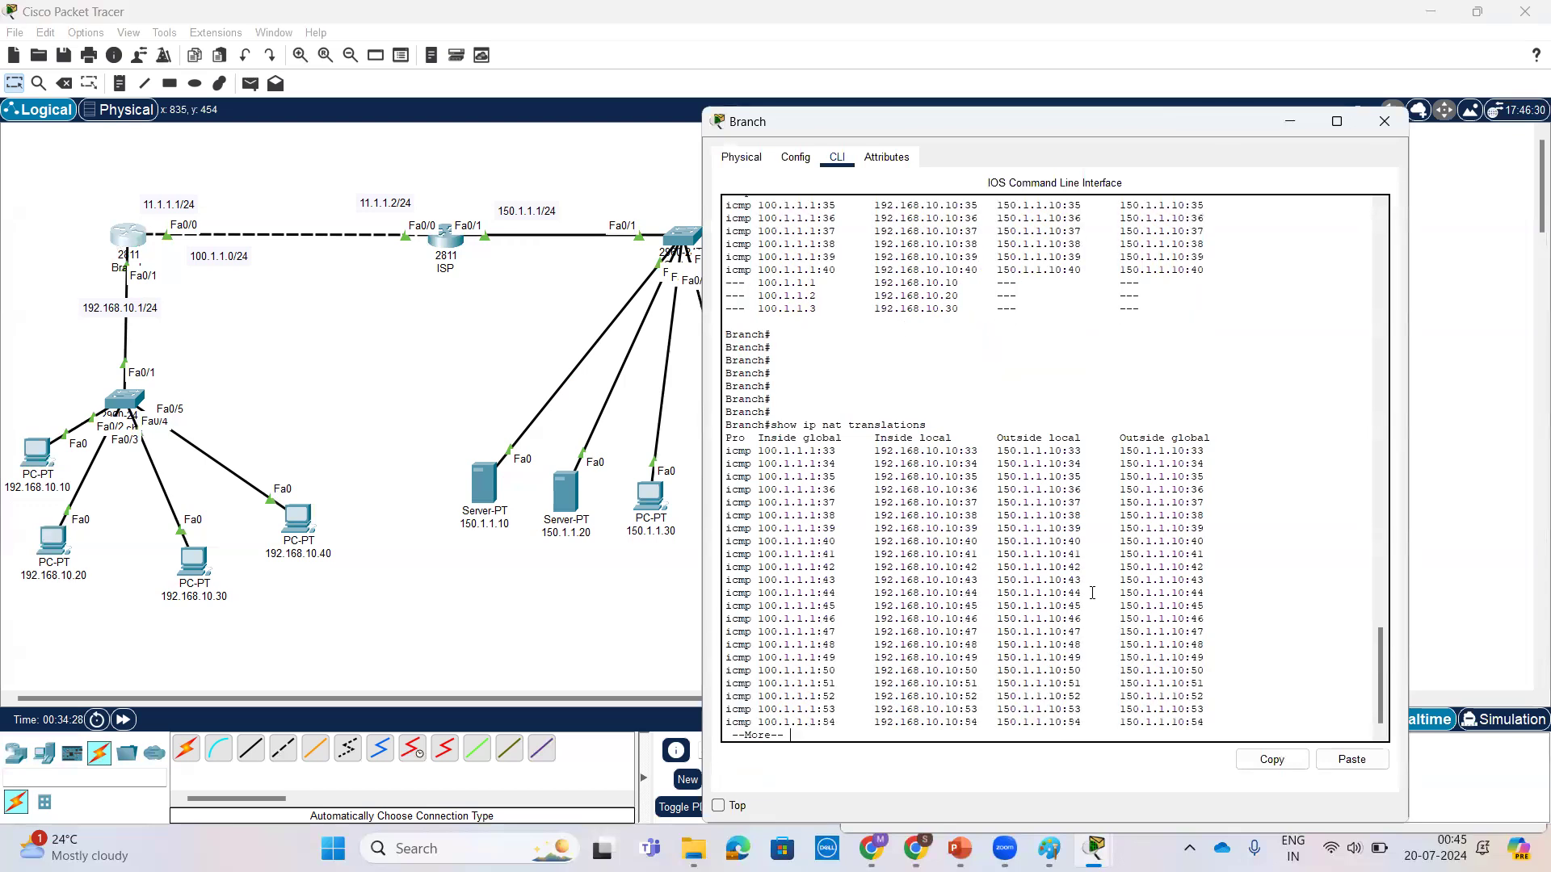
key("space")
key("Return")
key("Return")
key("Return")
key("Return")
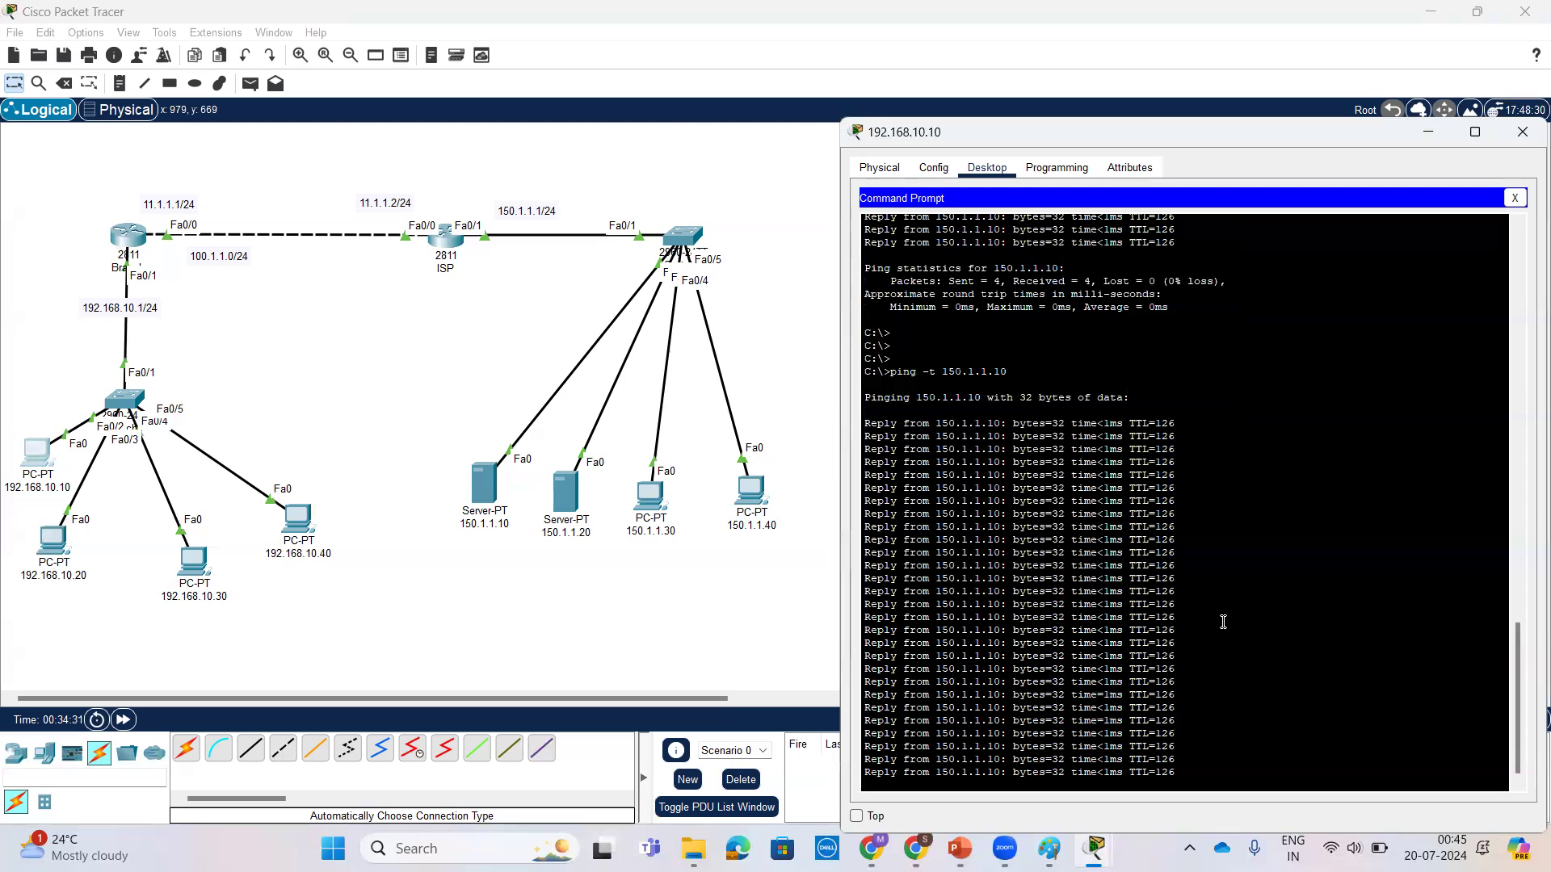
Step: Stop the continuous ping on PC 192.168.10.10 and close its Command Prompt
key("ctrl+c")
key("Return")
key("Return")
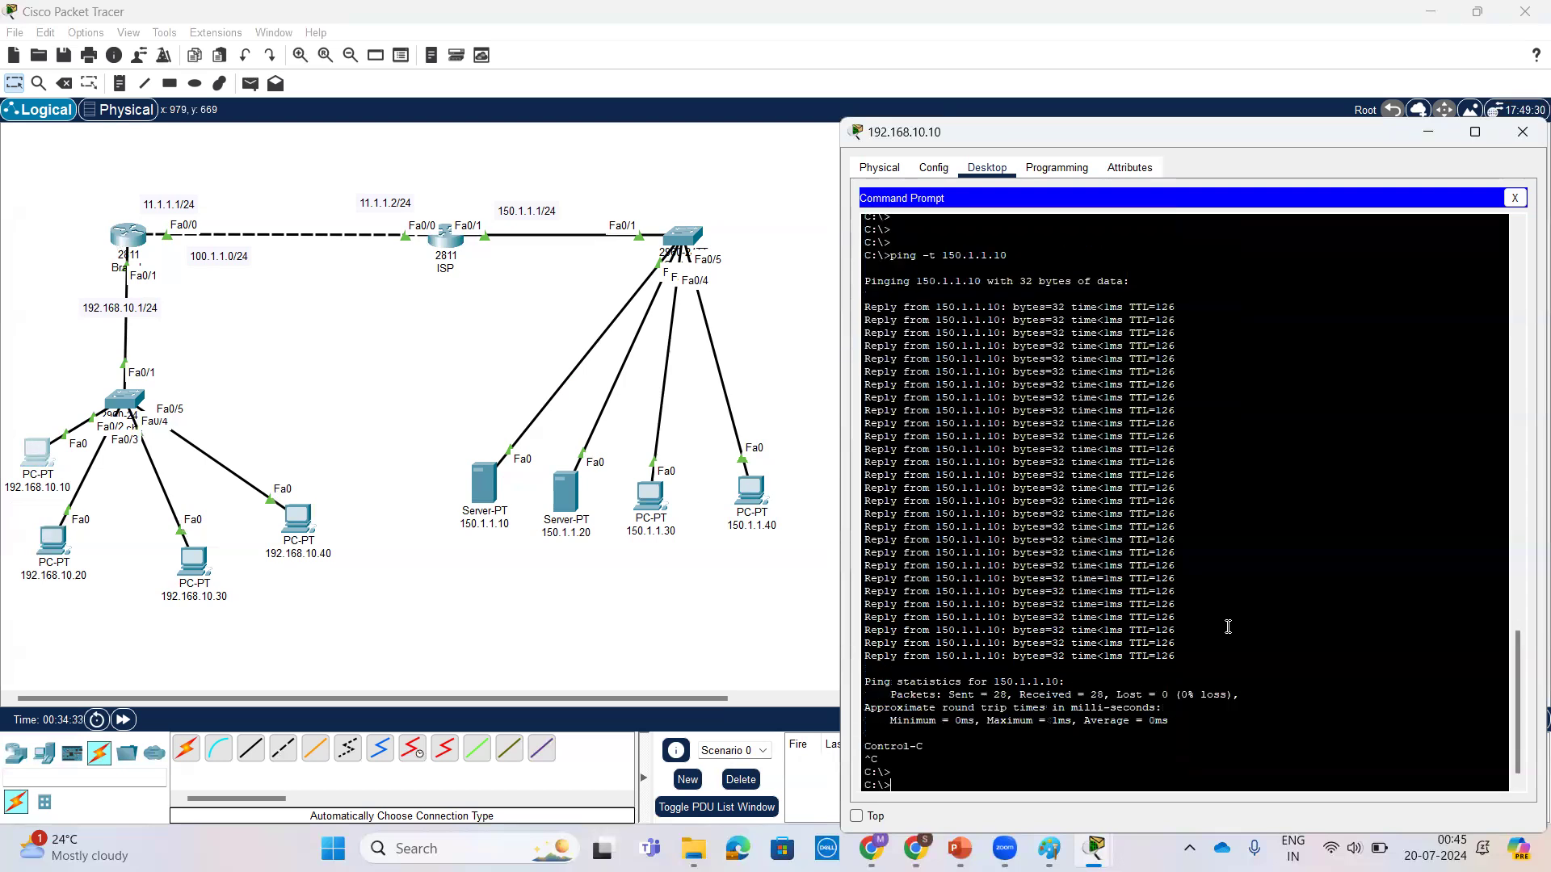
left_click_drag(1126, 131, 931, 122)
left_click(1320, 188)
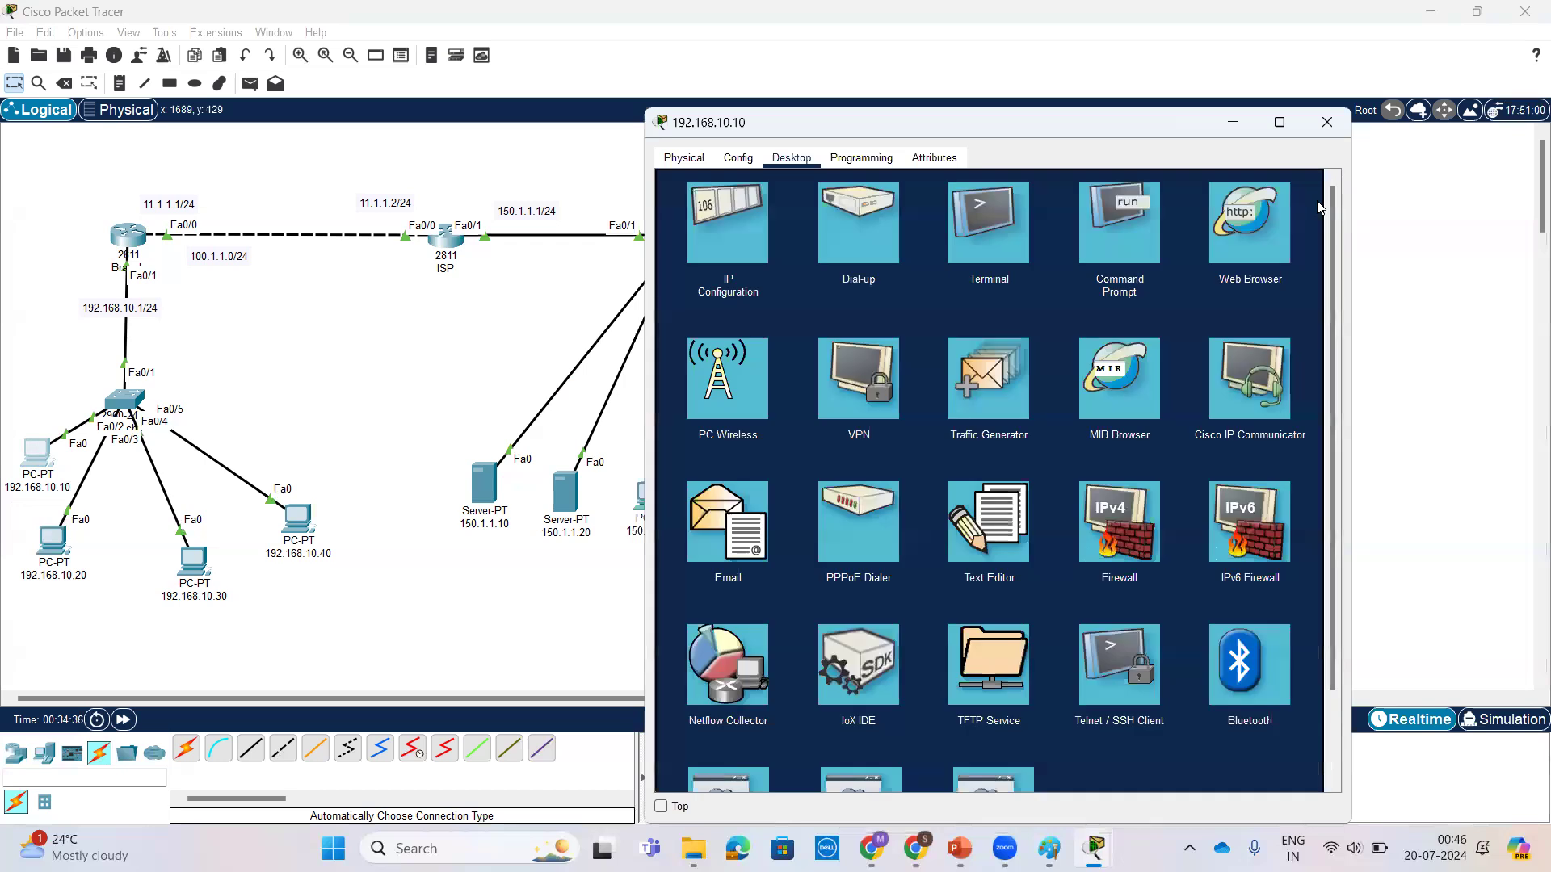
left_click(71, 563)
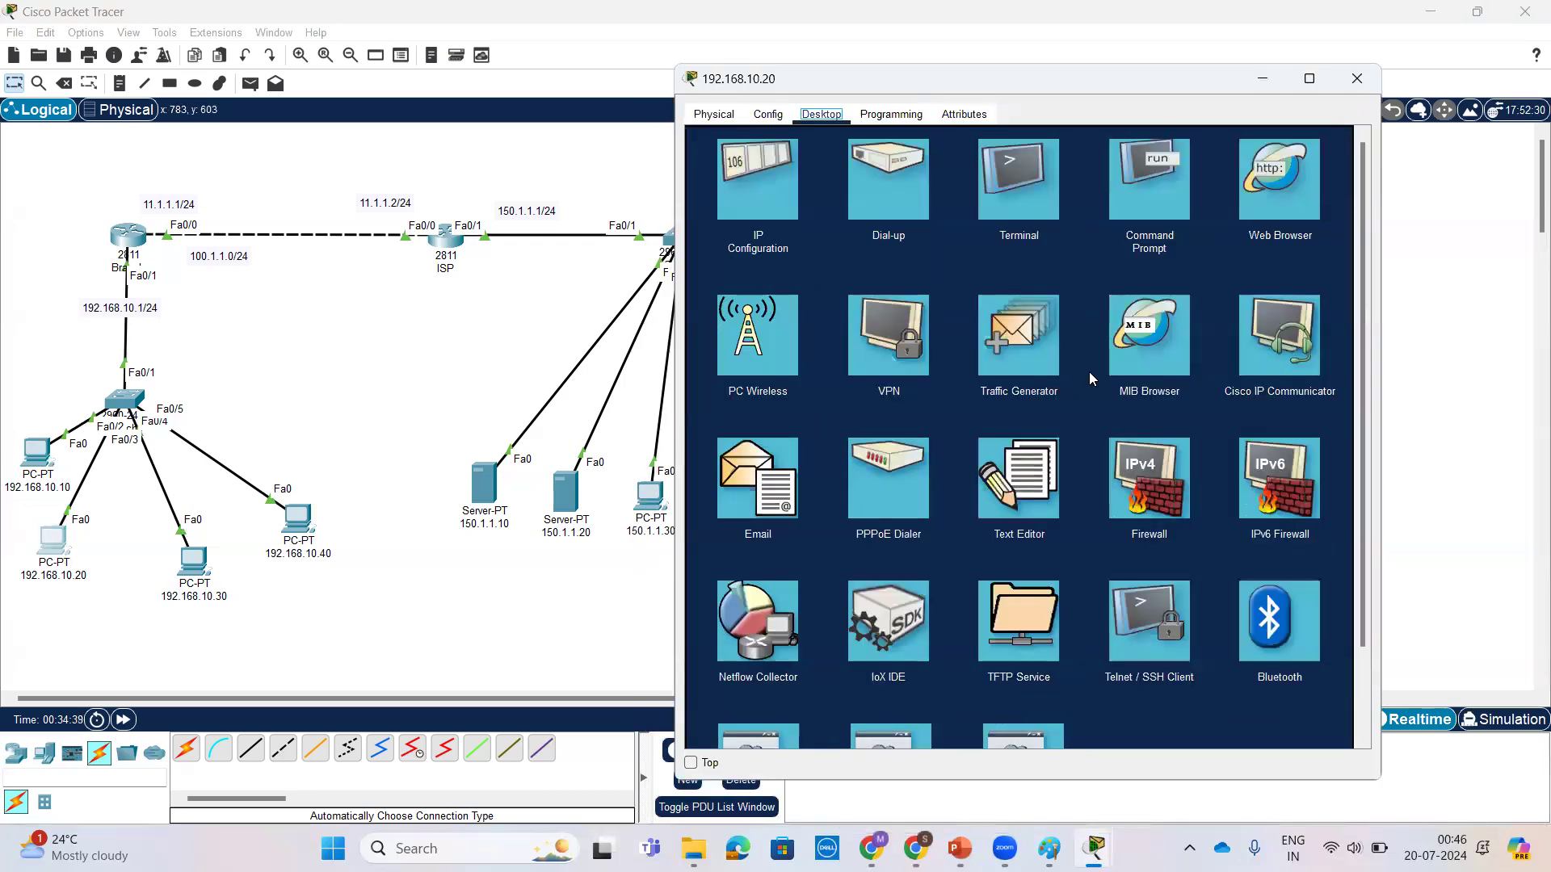
left_click(1142, 209)
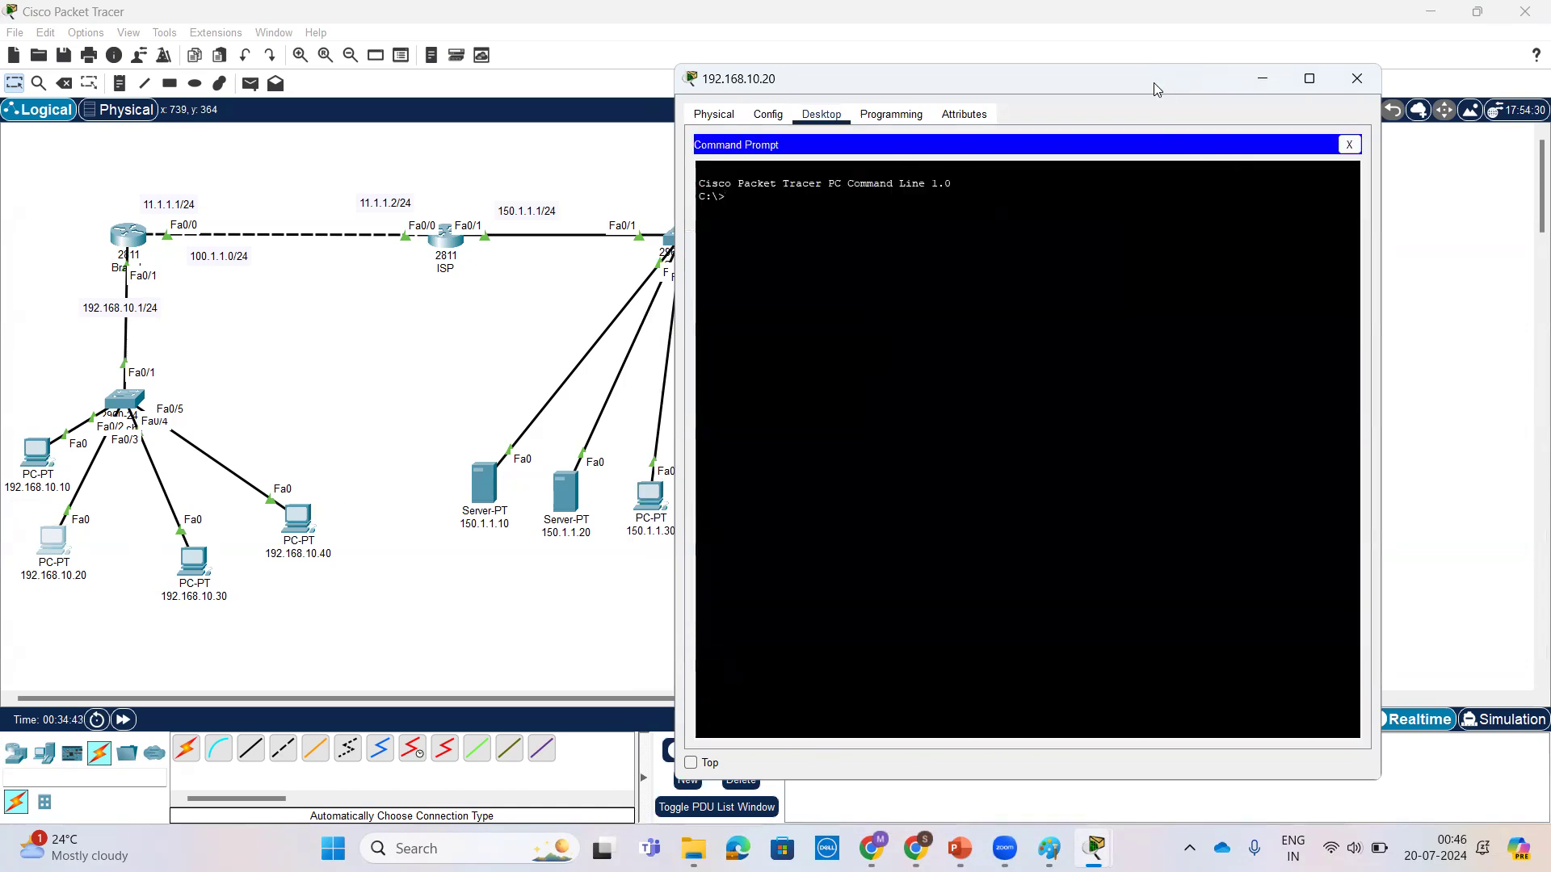
left_click_drag(1142, 86, 1186, 144)
left_click(1244, 151)
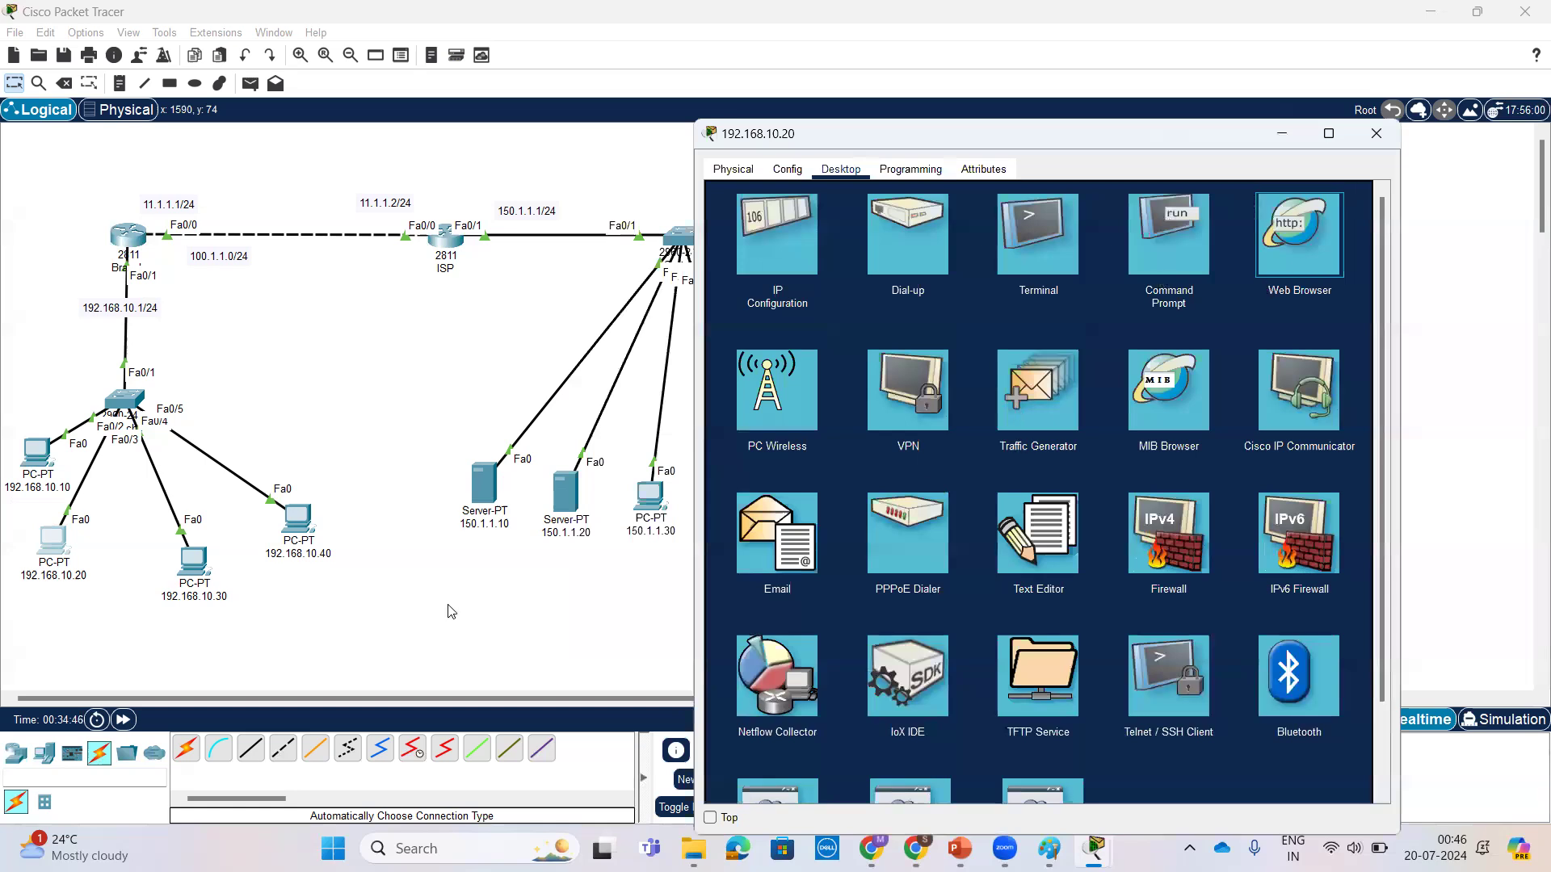
left_click(1279, 254)
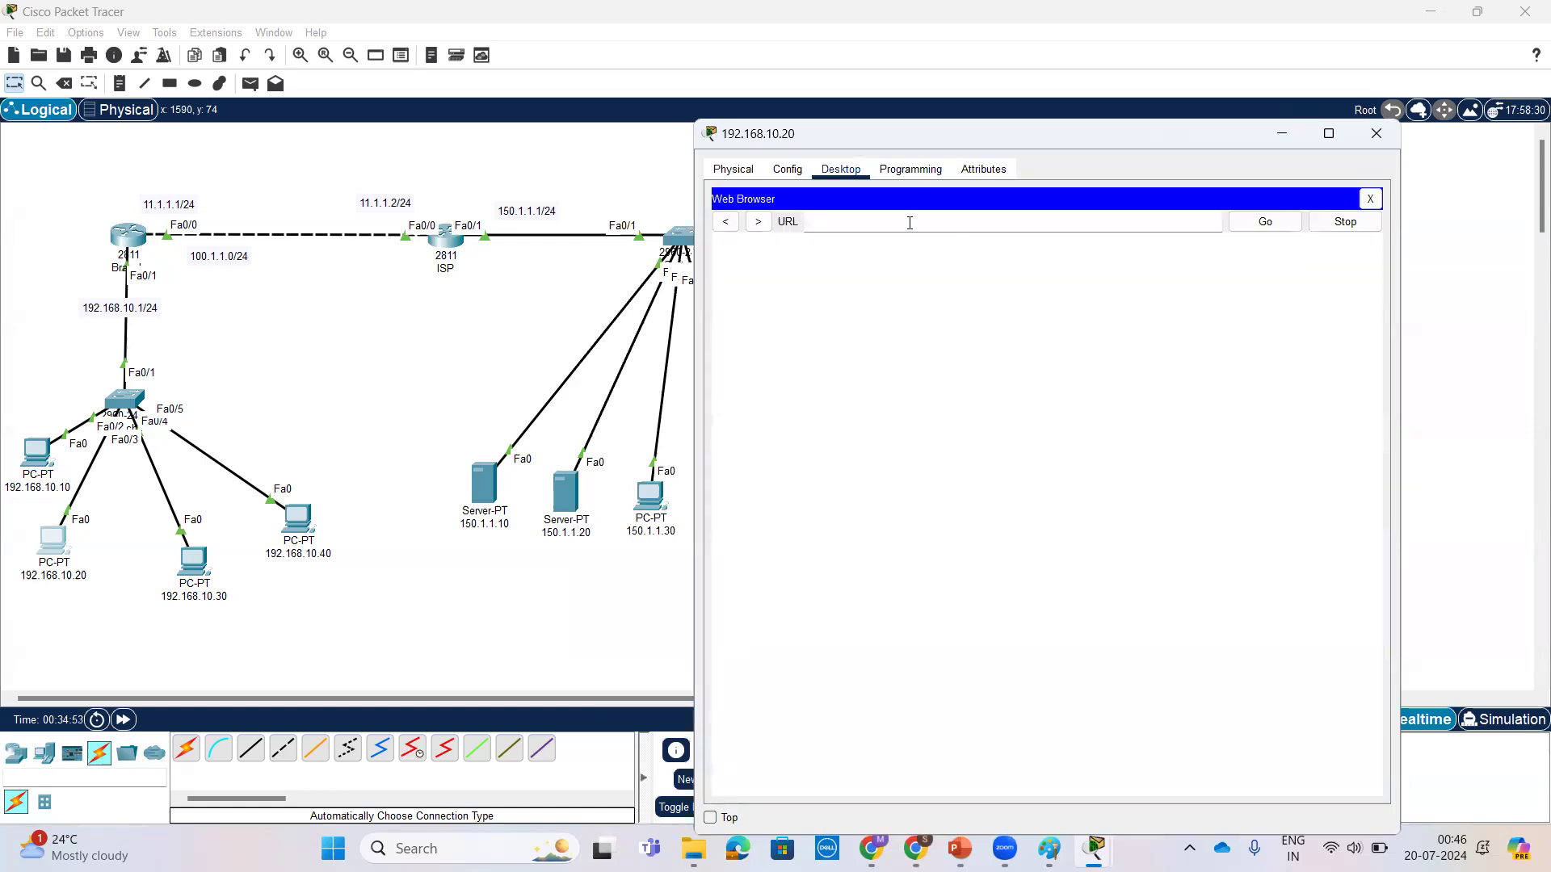
type("150.1.10.20")
key("Return")
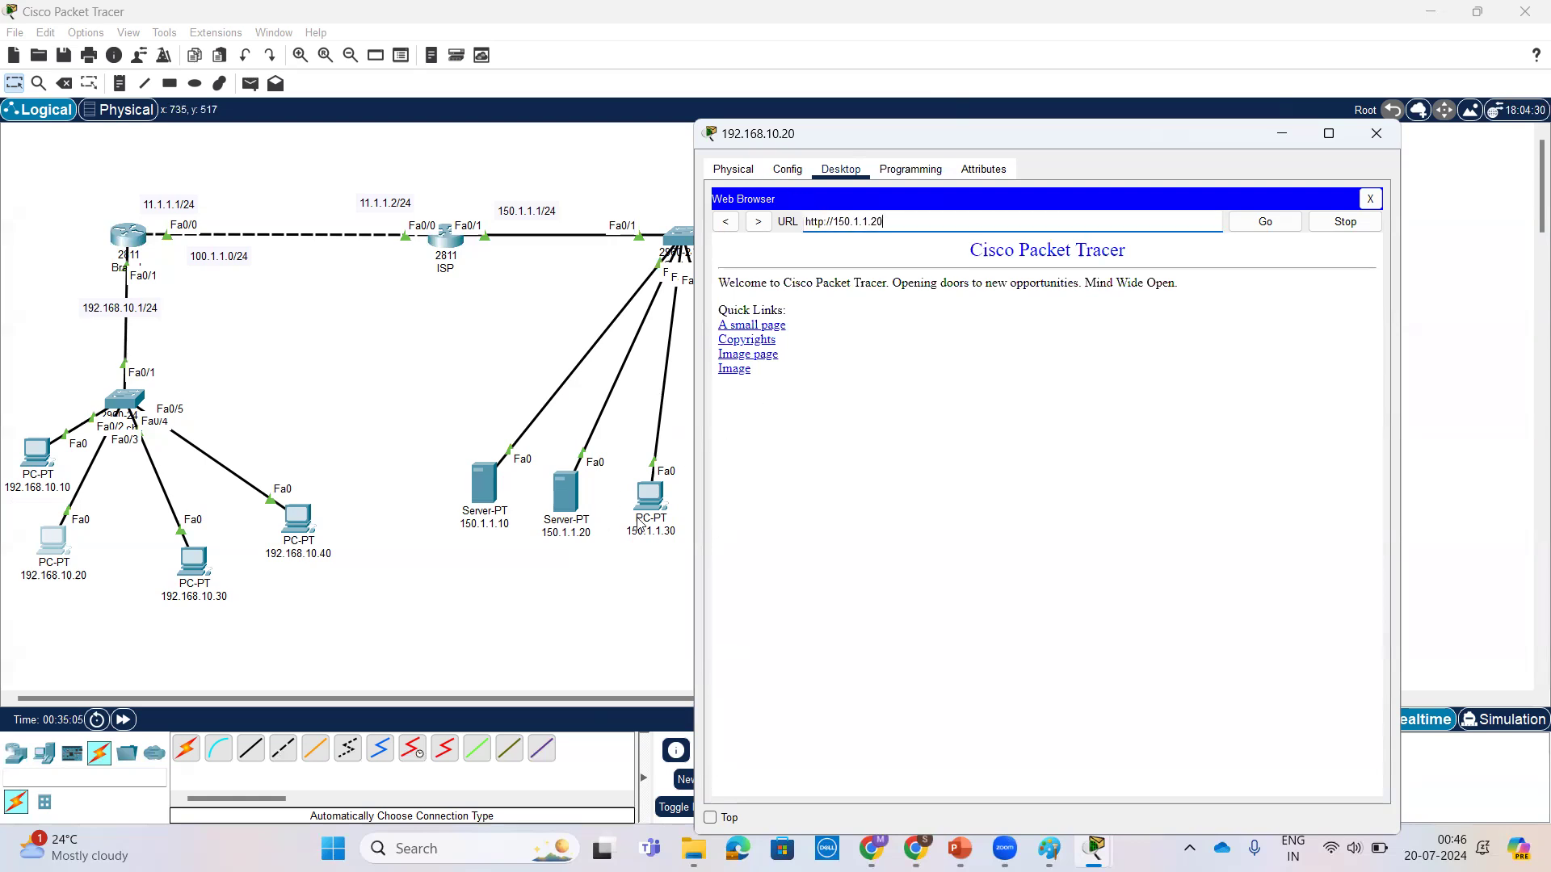
Step: Open the Desktop applications of PC 192.168.10.30, move its window clear of the topology and bring up its Web Browser
left_click(199, 568)
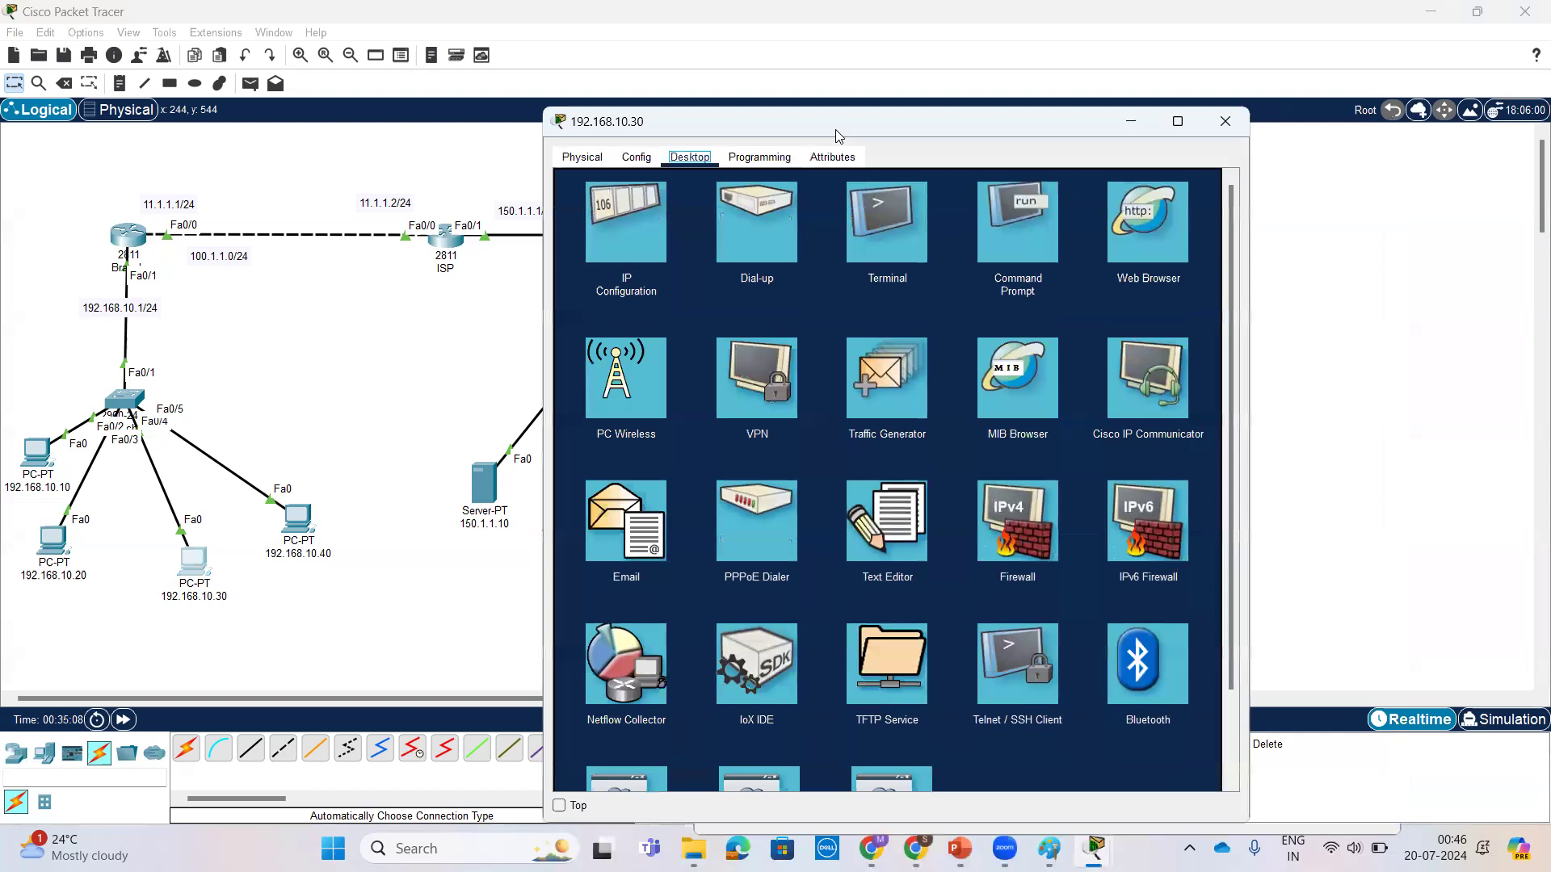
left_click_drag(852, 134, 1130, 146)
left_click(1287, 266)
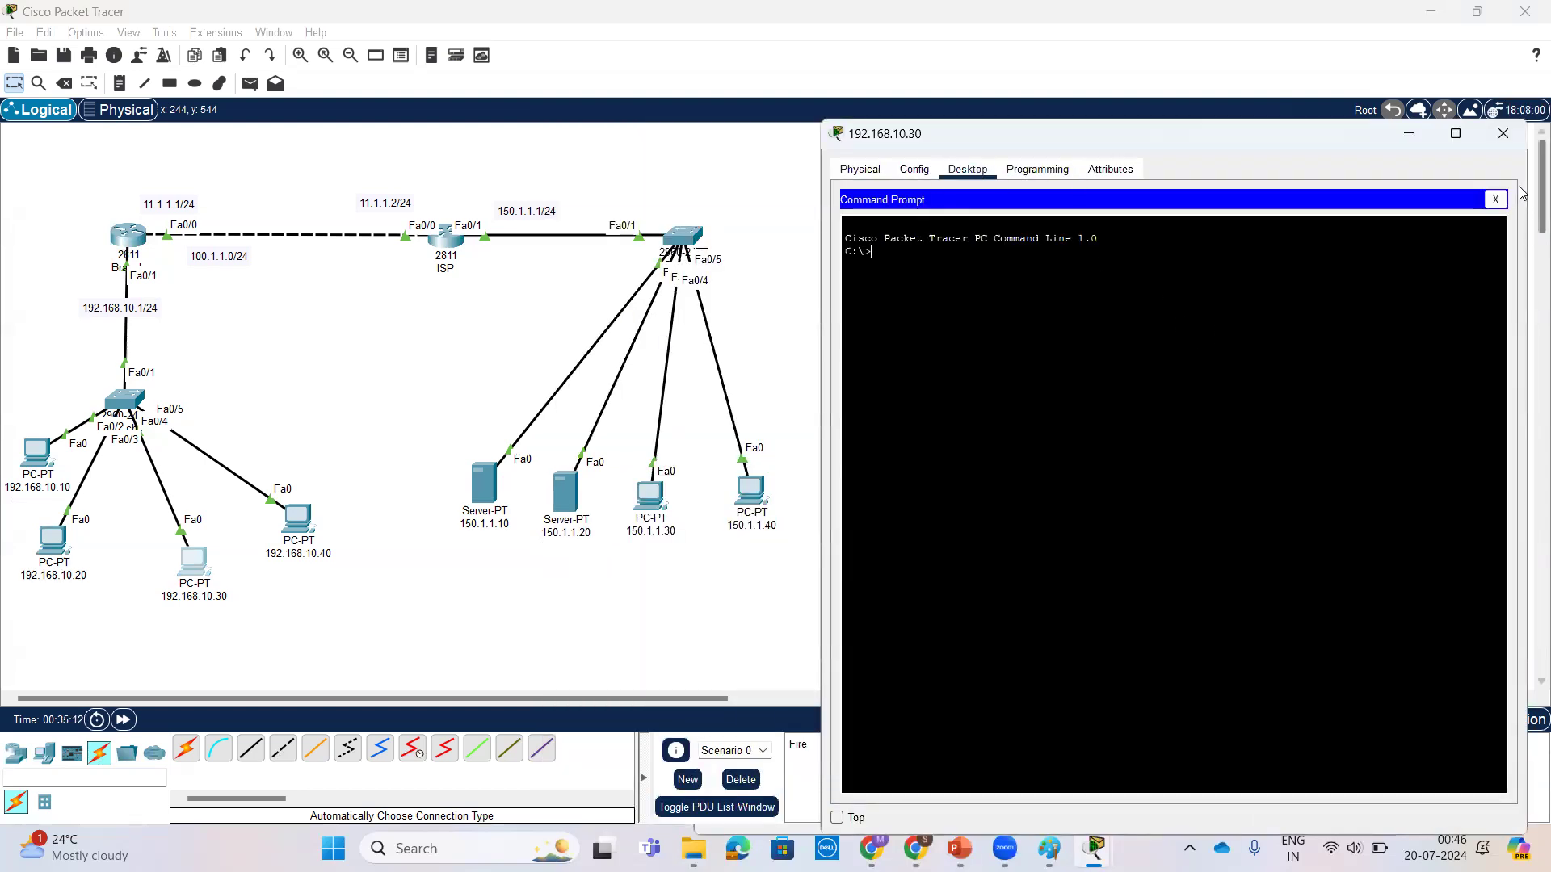
left_click(1495, 200)
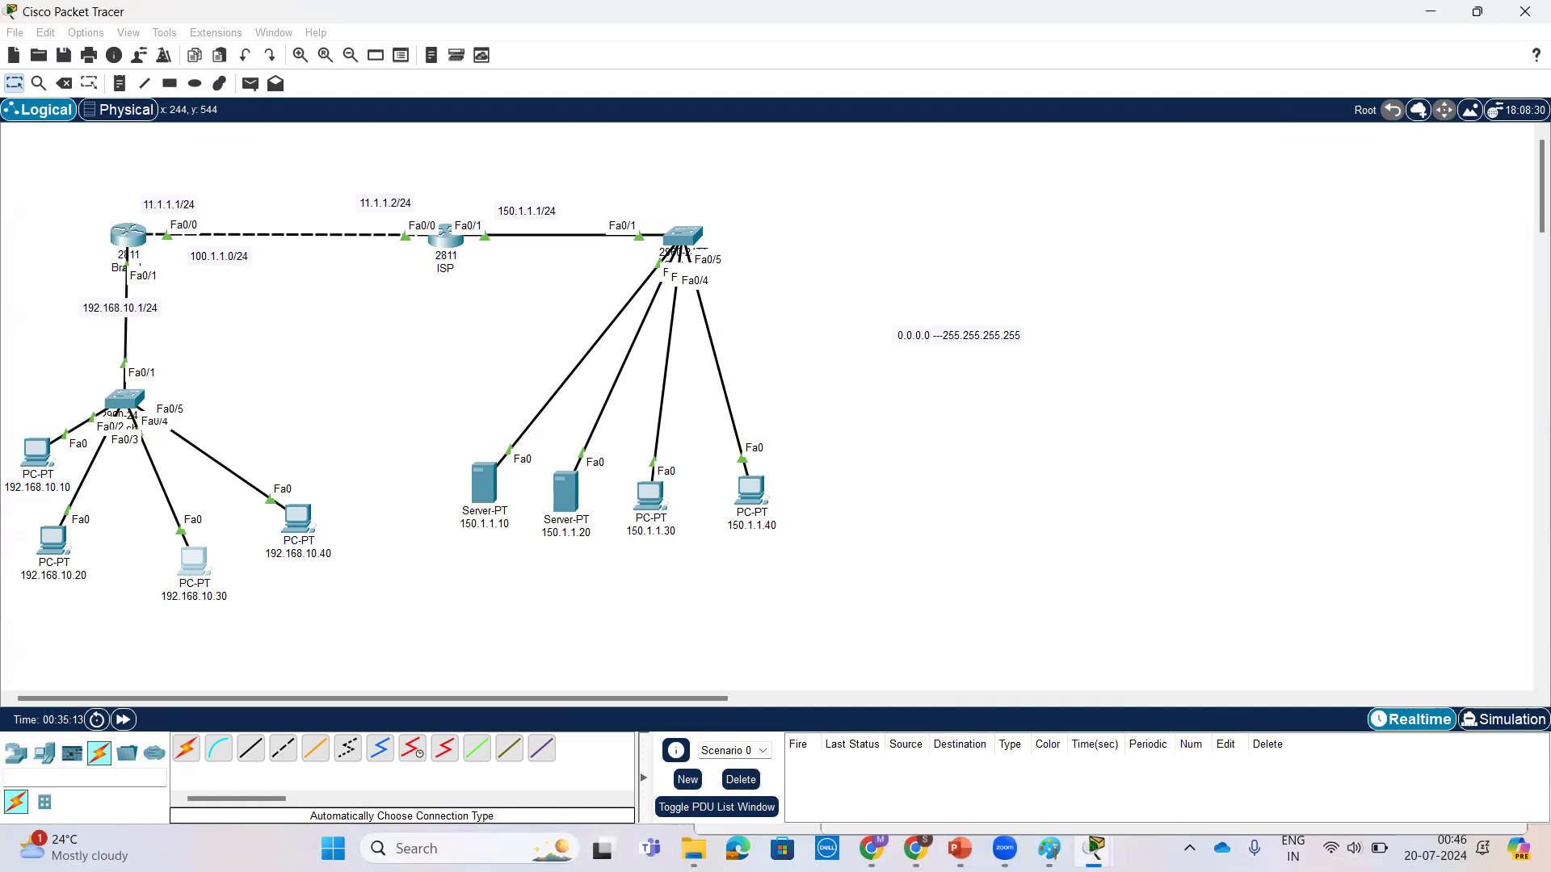
Step: Close the open device windows of Branch, ISP and PC 150.1.1.40
mouse_move(1095, 848)
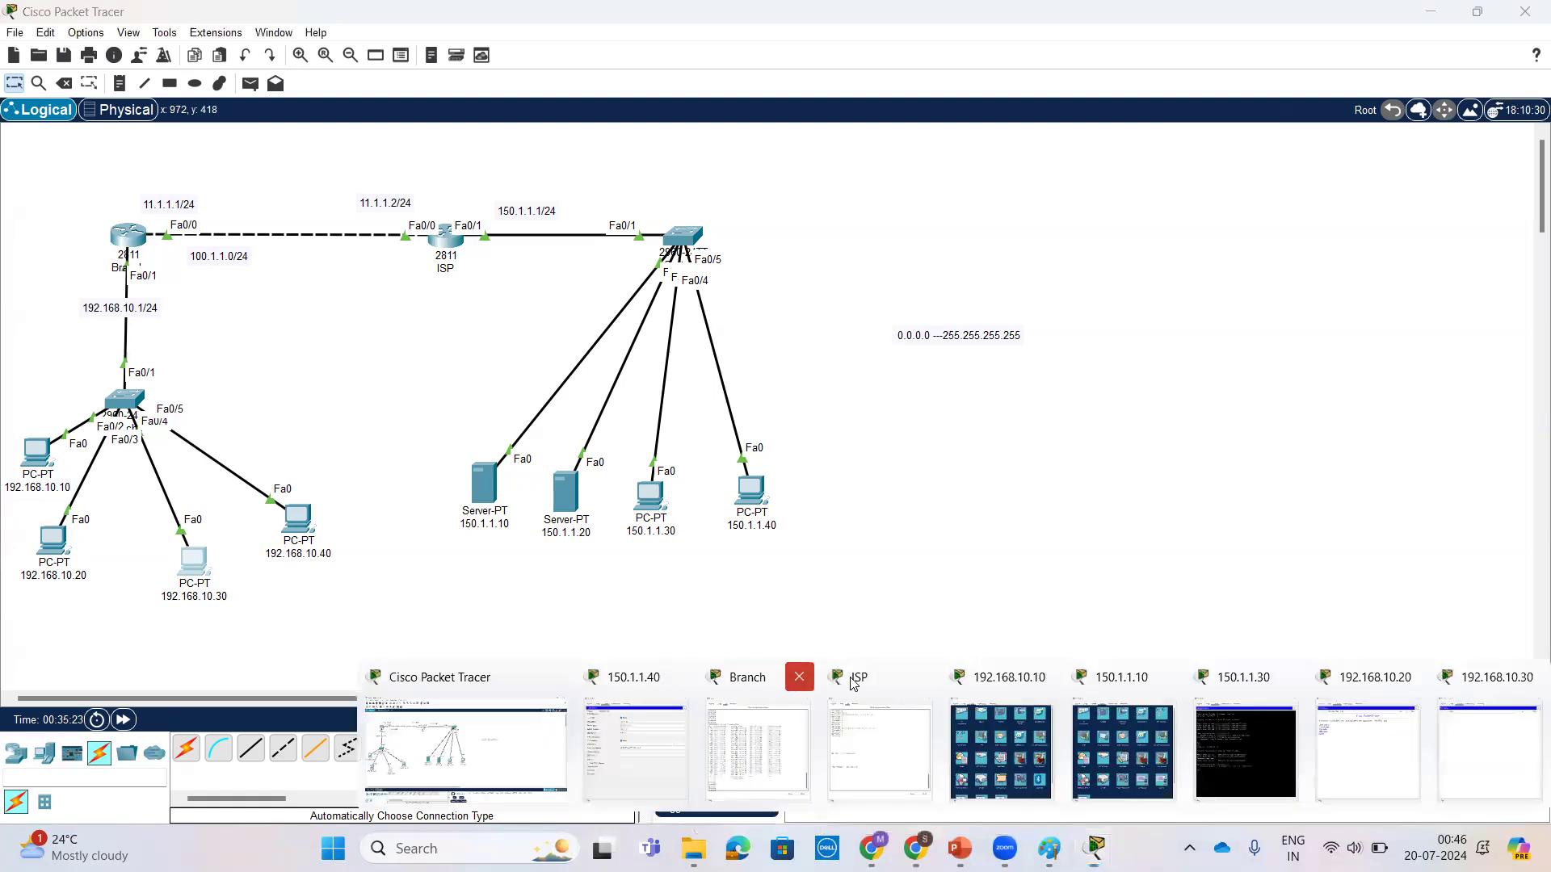
left_click(799, 677)
left_click(921, 677)
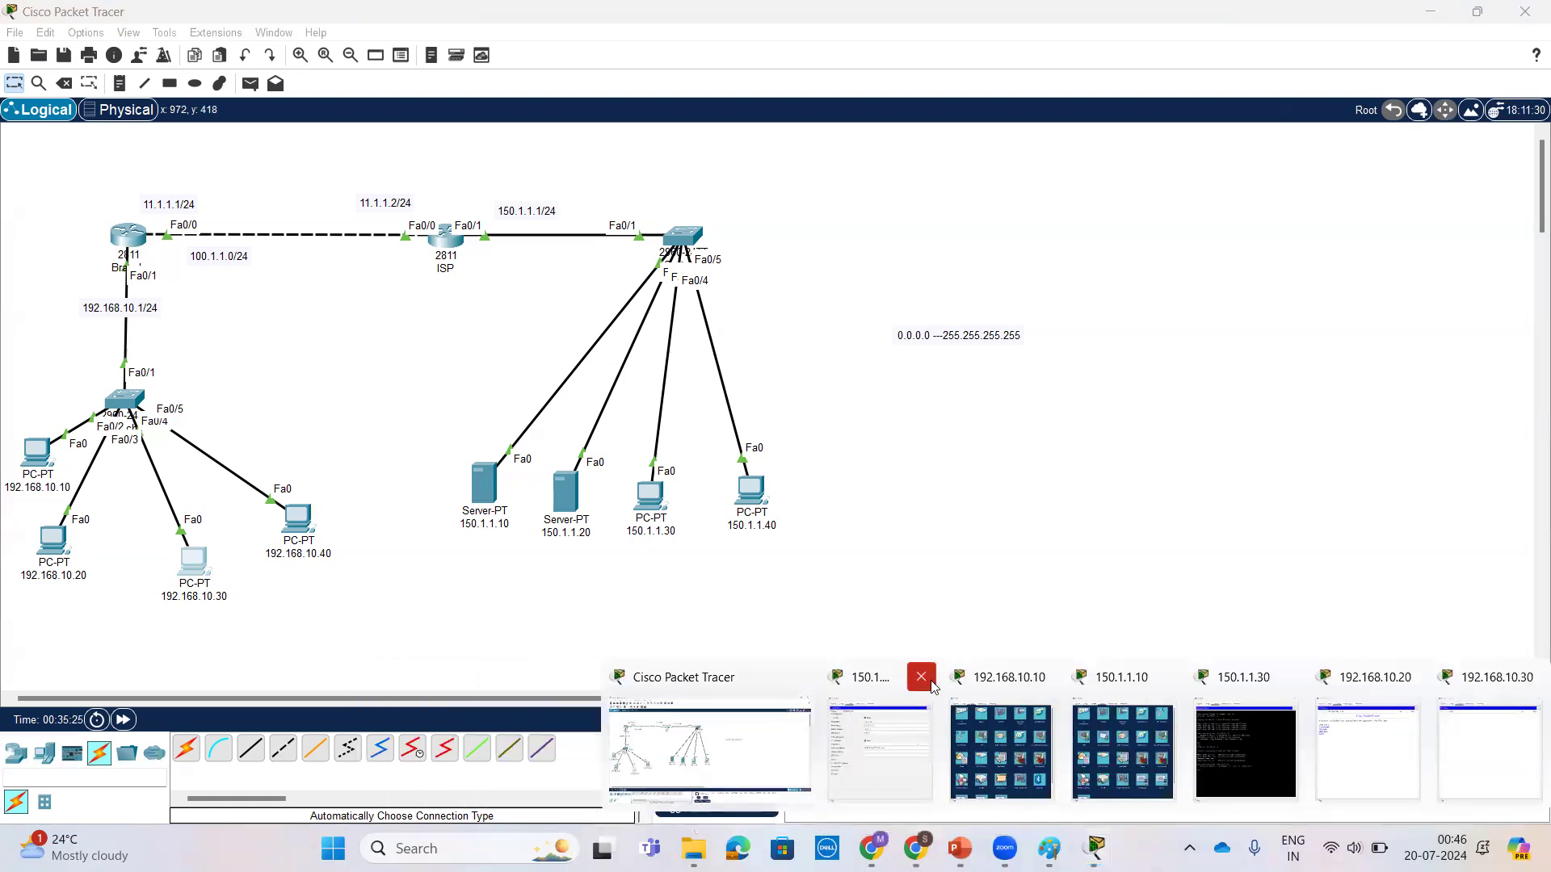
left_click(921, 676)
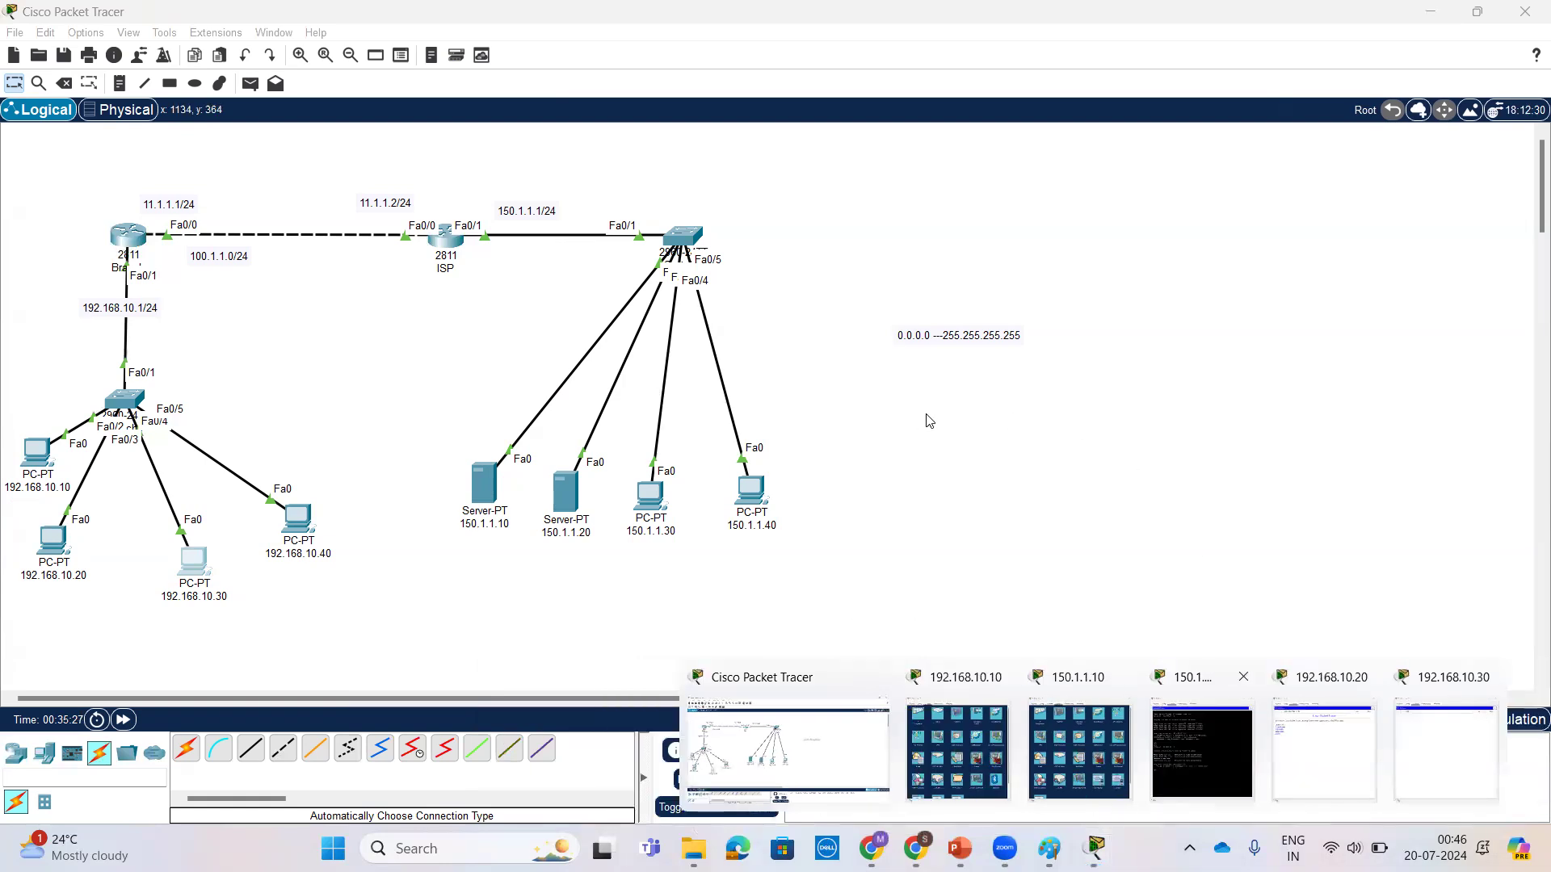
left_click(194, 562)
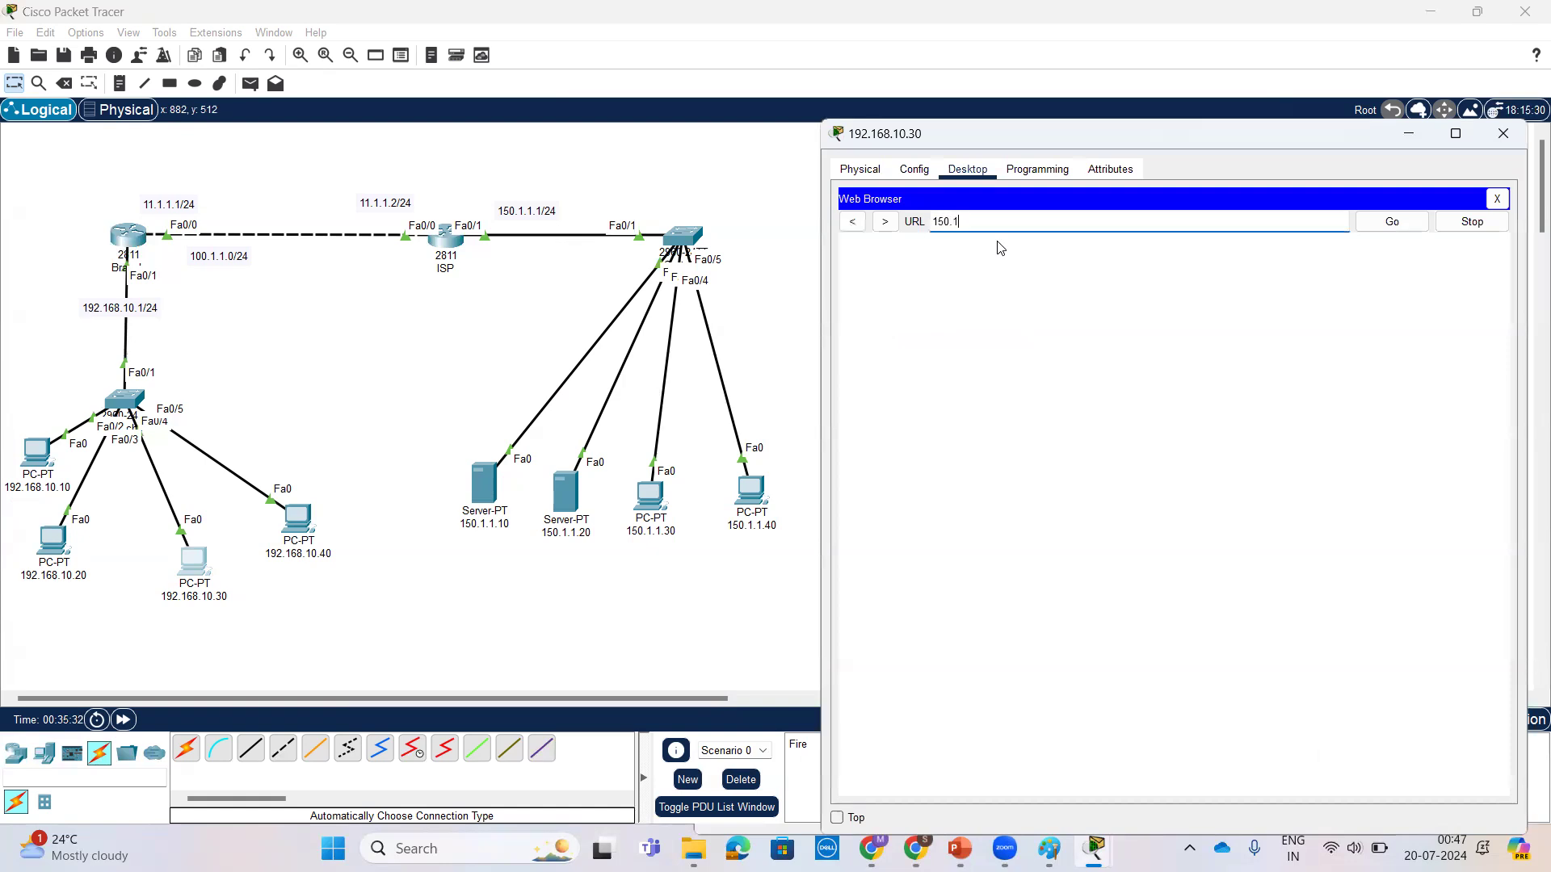
type("150.1.1.")
type("https")
type(":")
type("//")
key("Return")
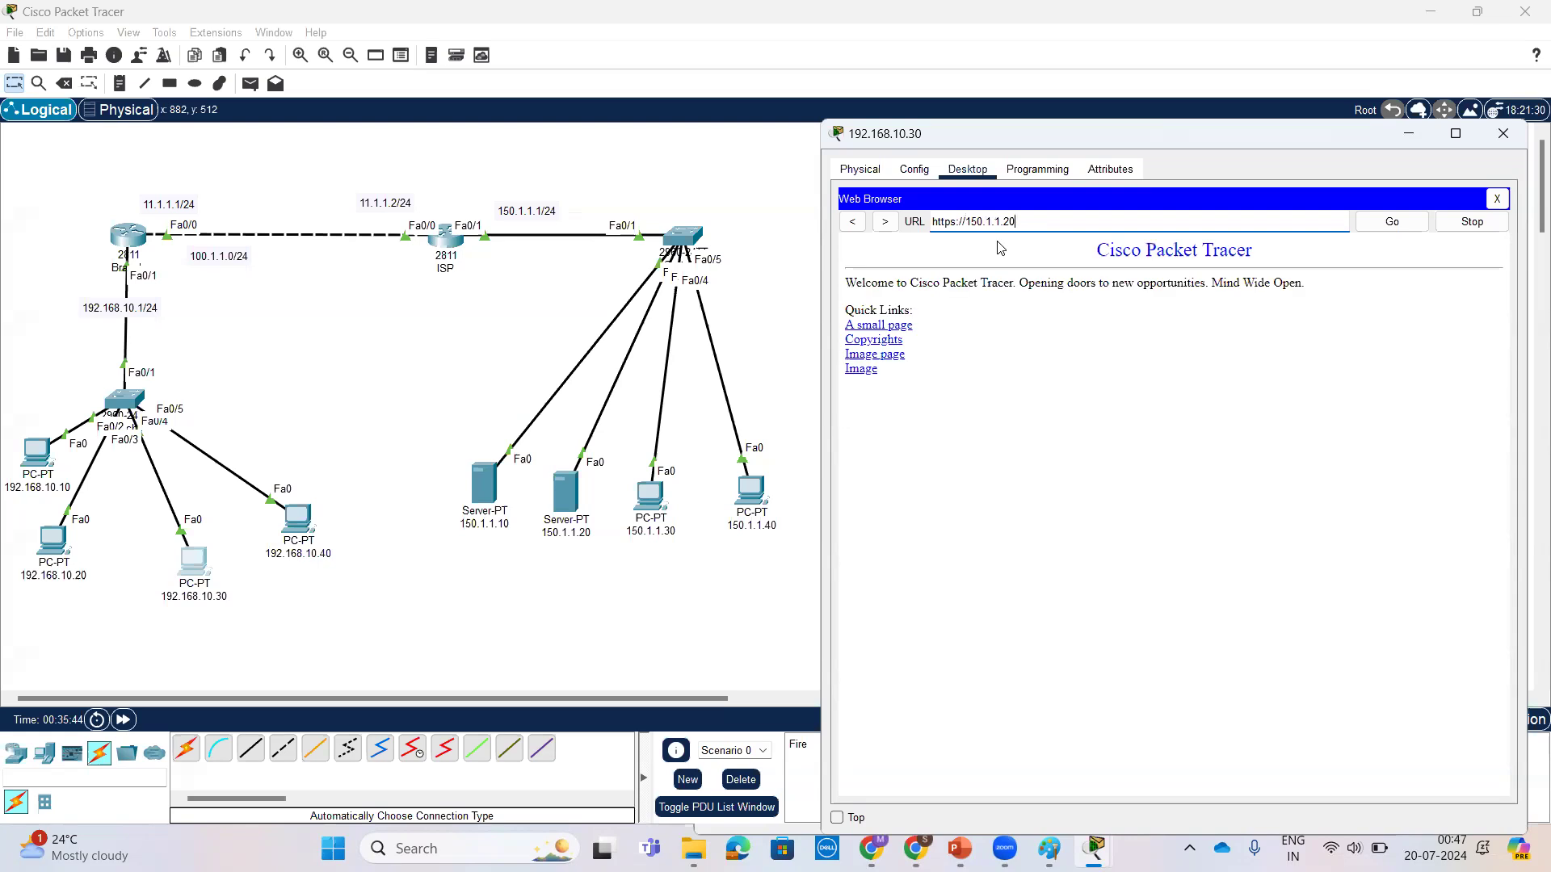
Step: Reopen Branch's CLI and run show ip nat translations to check the entries for the HTTP and HTTPS sessions
left_click(119, 244)
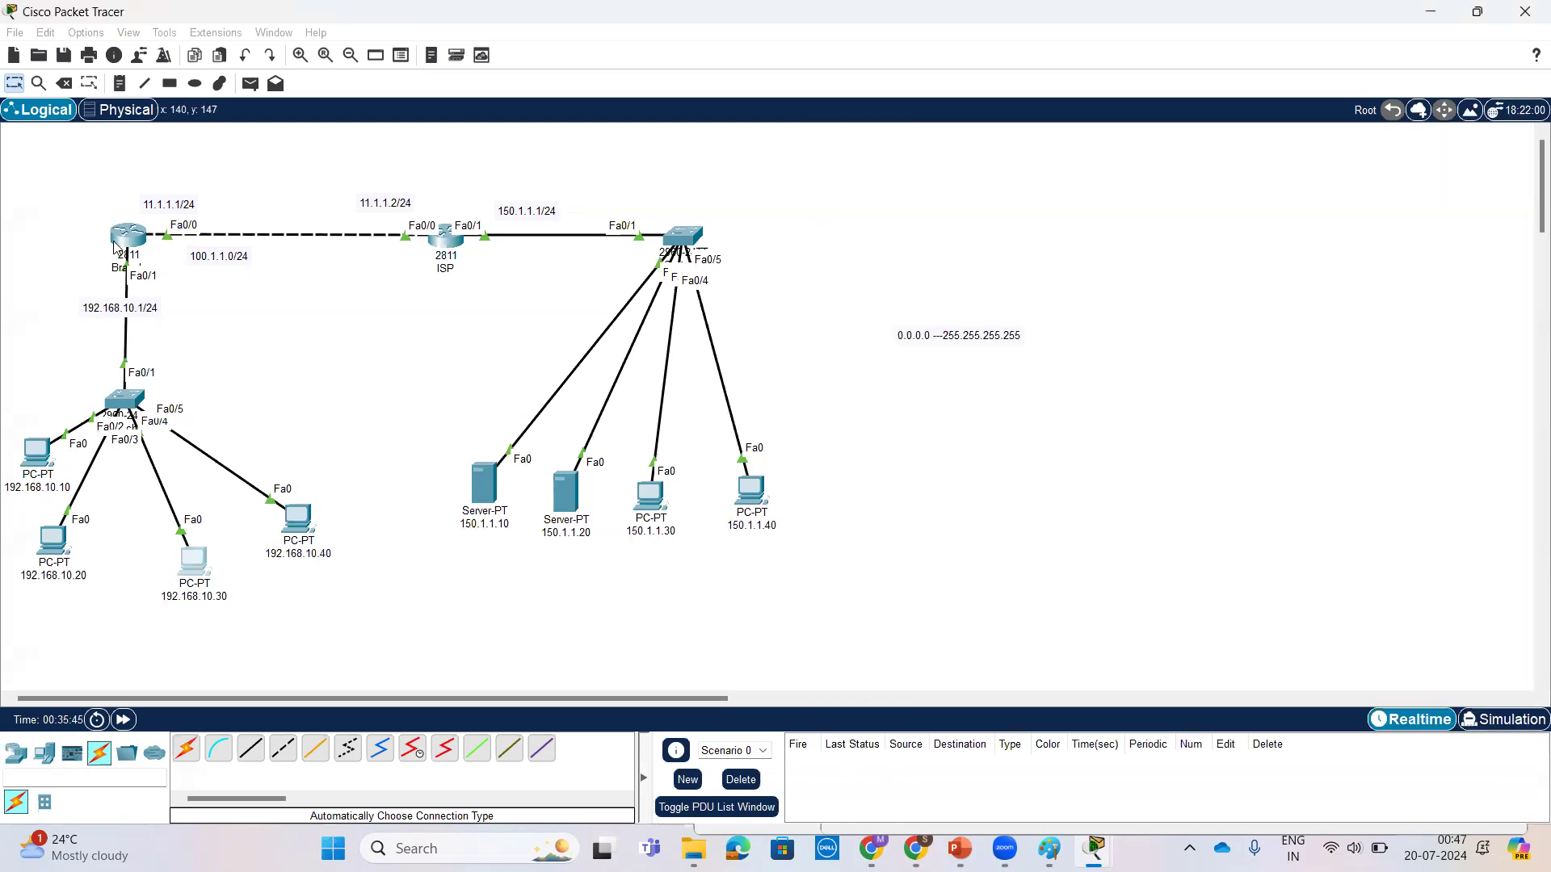
left_click(129, 234)
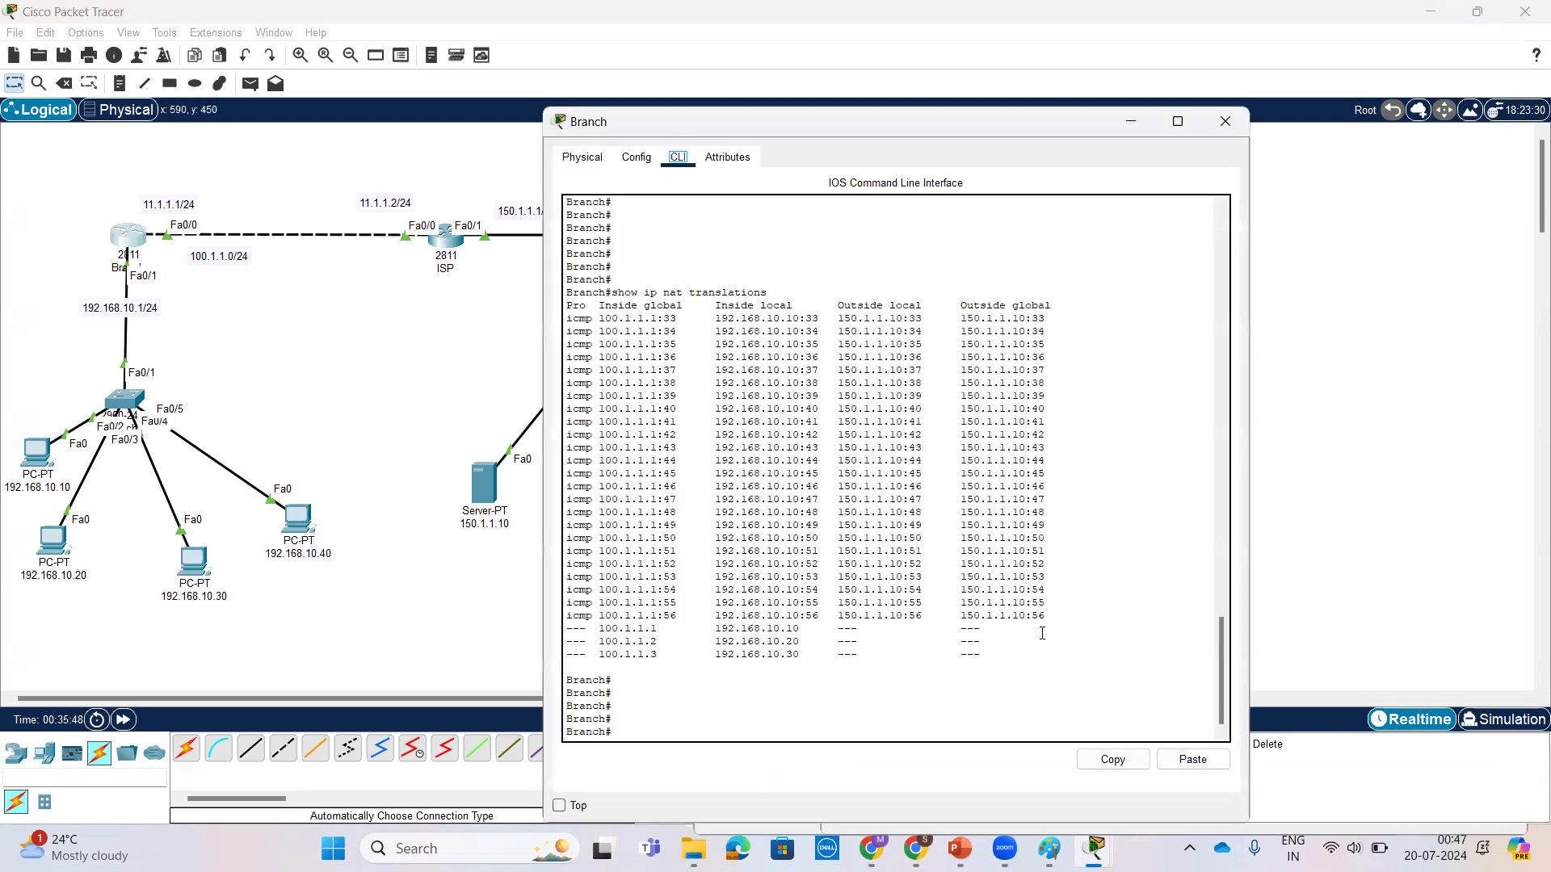
left_click(1042, 633)
key("Return")
key("Return")
key("Return")
key("Return")
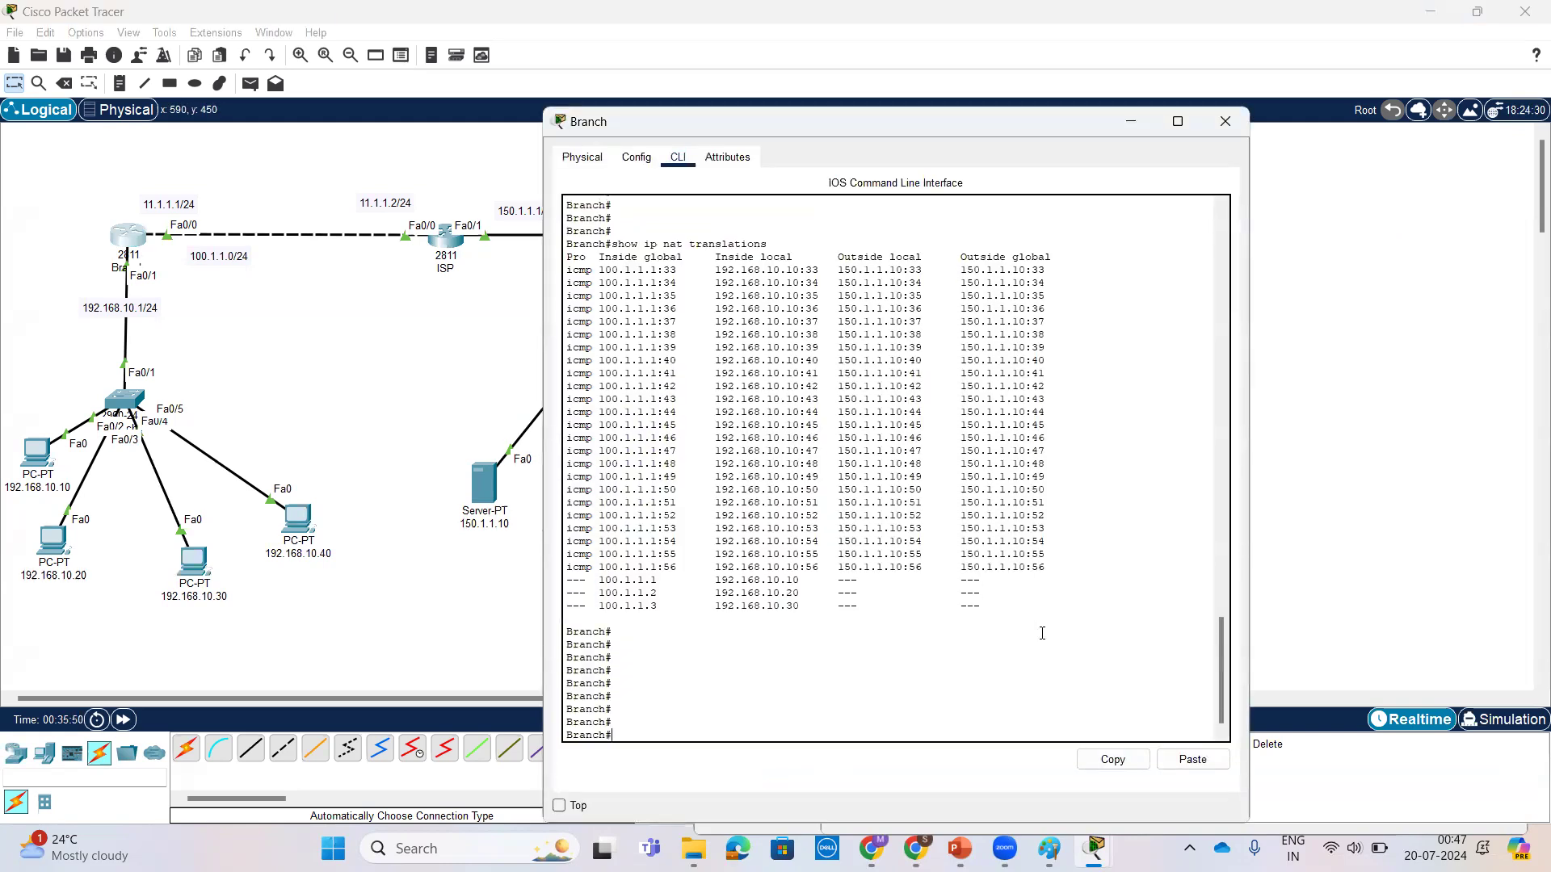
key("Up")
key("Return")
key("Return")
key("Return")
key("Return")
key("Return")
key("Return")
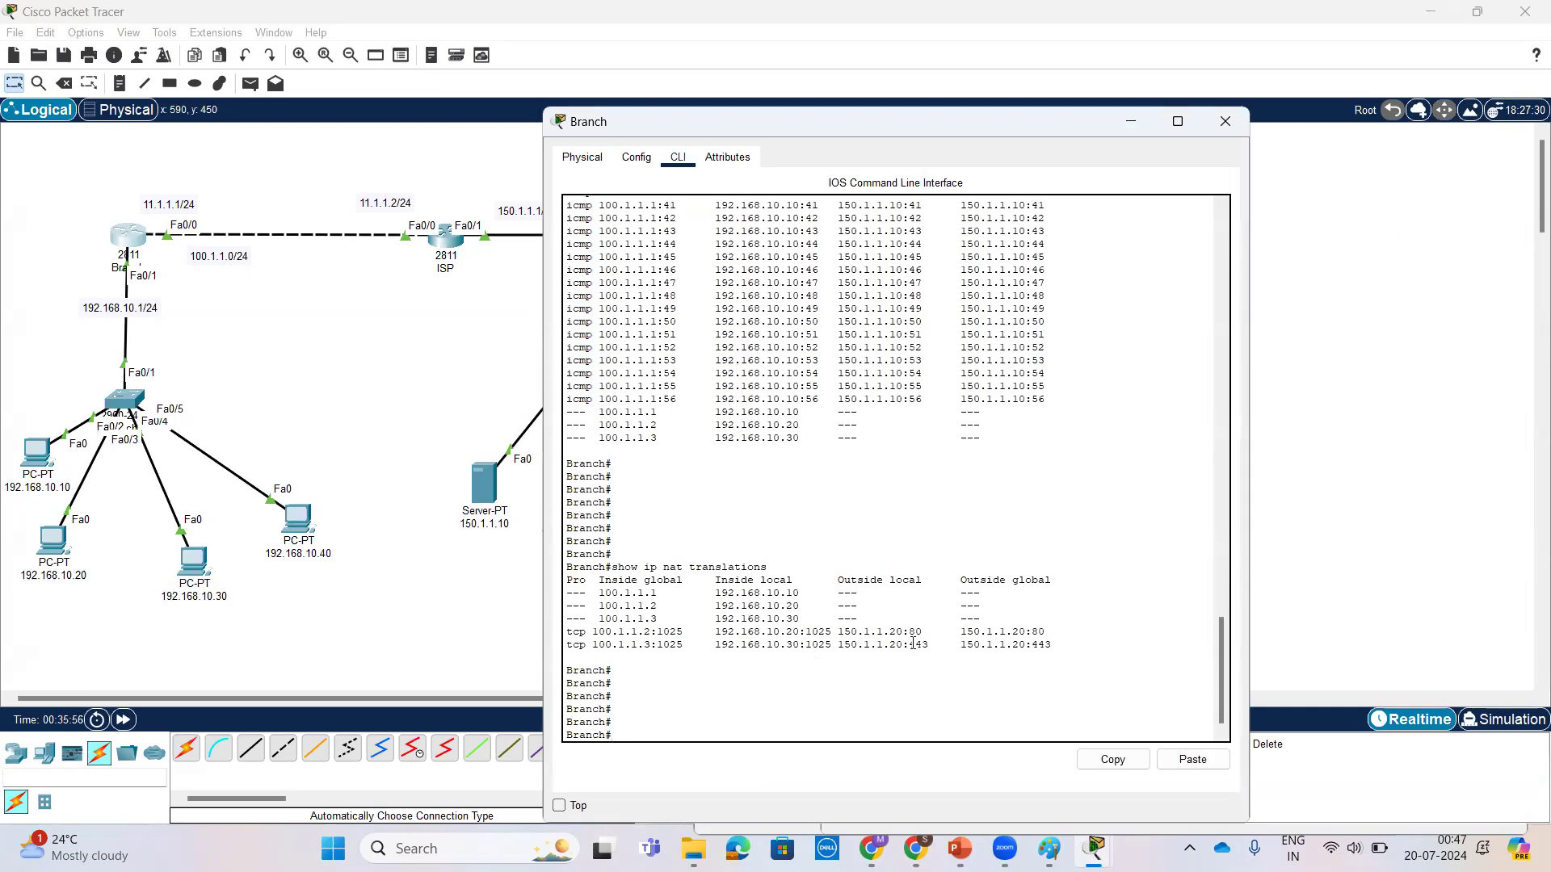
Step: Examine the source and destination port numbers of the TCP translation entries, and switch to the NAT notes in Paint
left_click_drag(908, 643, 930, 644)
triple_click(932, 644)
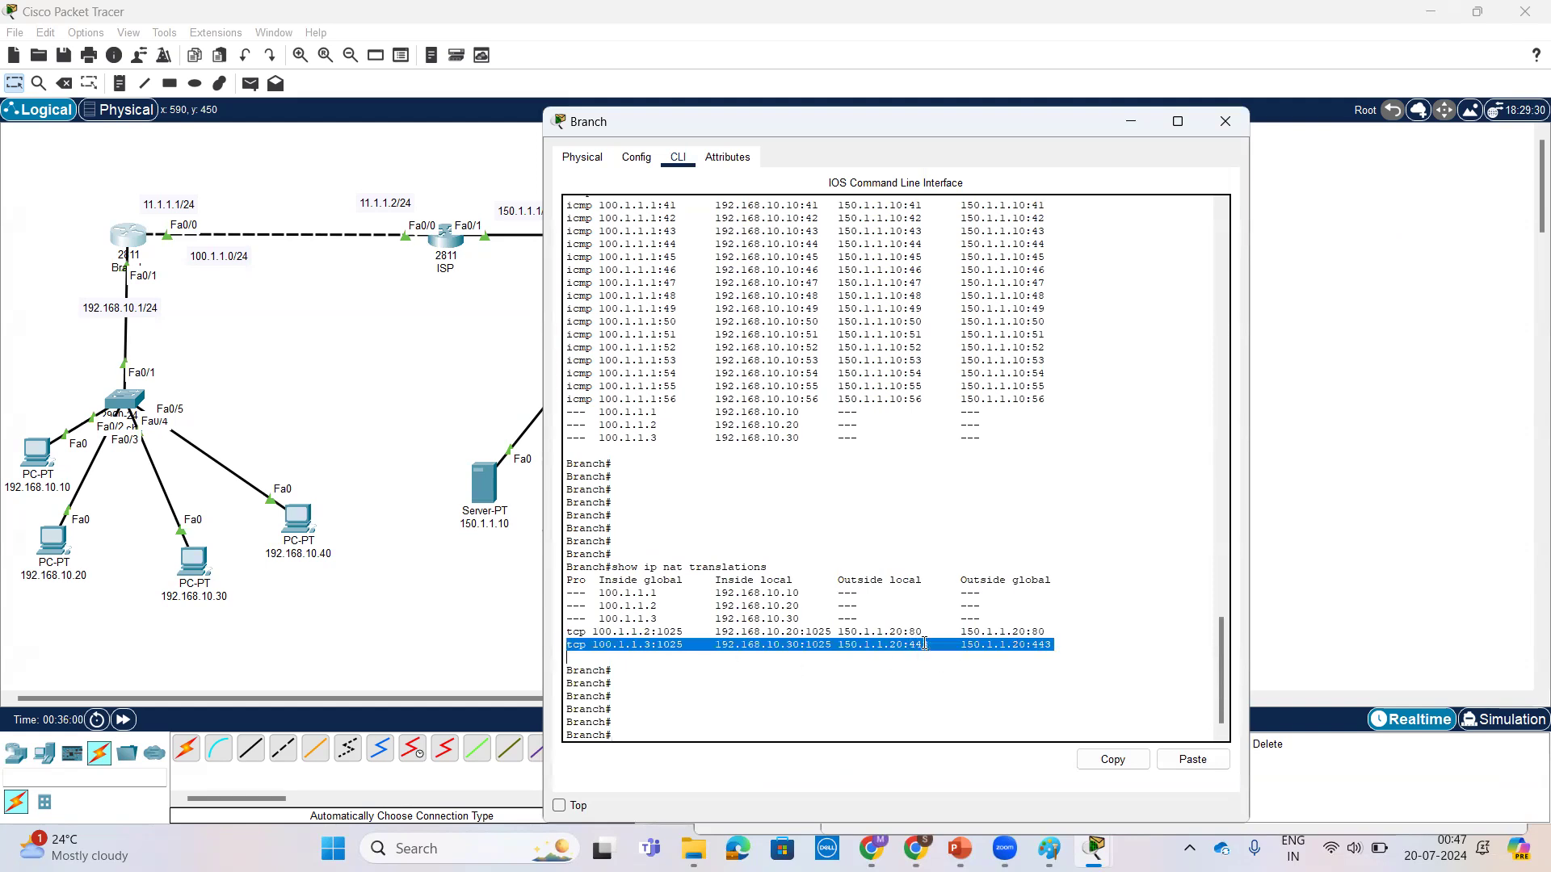
mouse_move(932, 644)
left_mouse_down()
mouse_move(906, 633)
mouse_move(929, 646)
mouse_move(912, 646)
left_mouse_up()
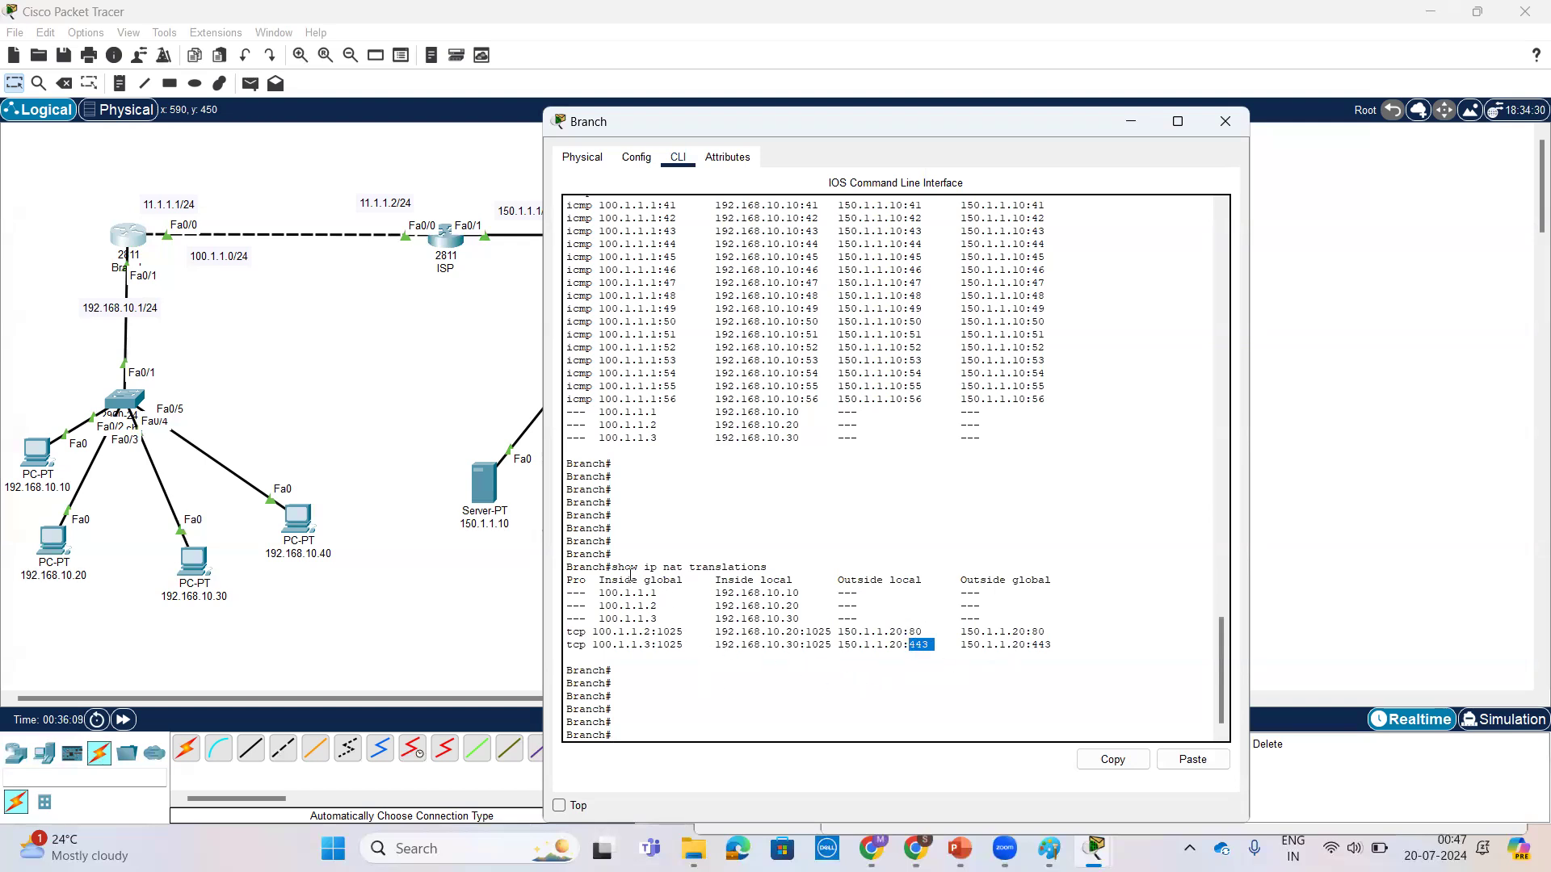
left_click_drag(657, 631, 690, 644)
left_click(690, 630)
left_click_drag(683, 631, 655, 631)
left_click(1049, 848)
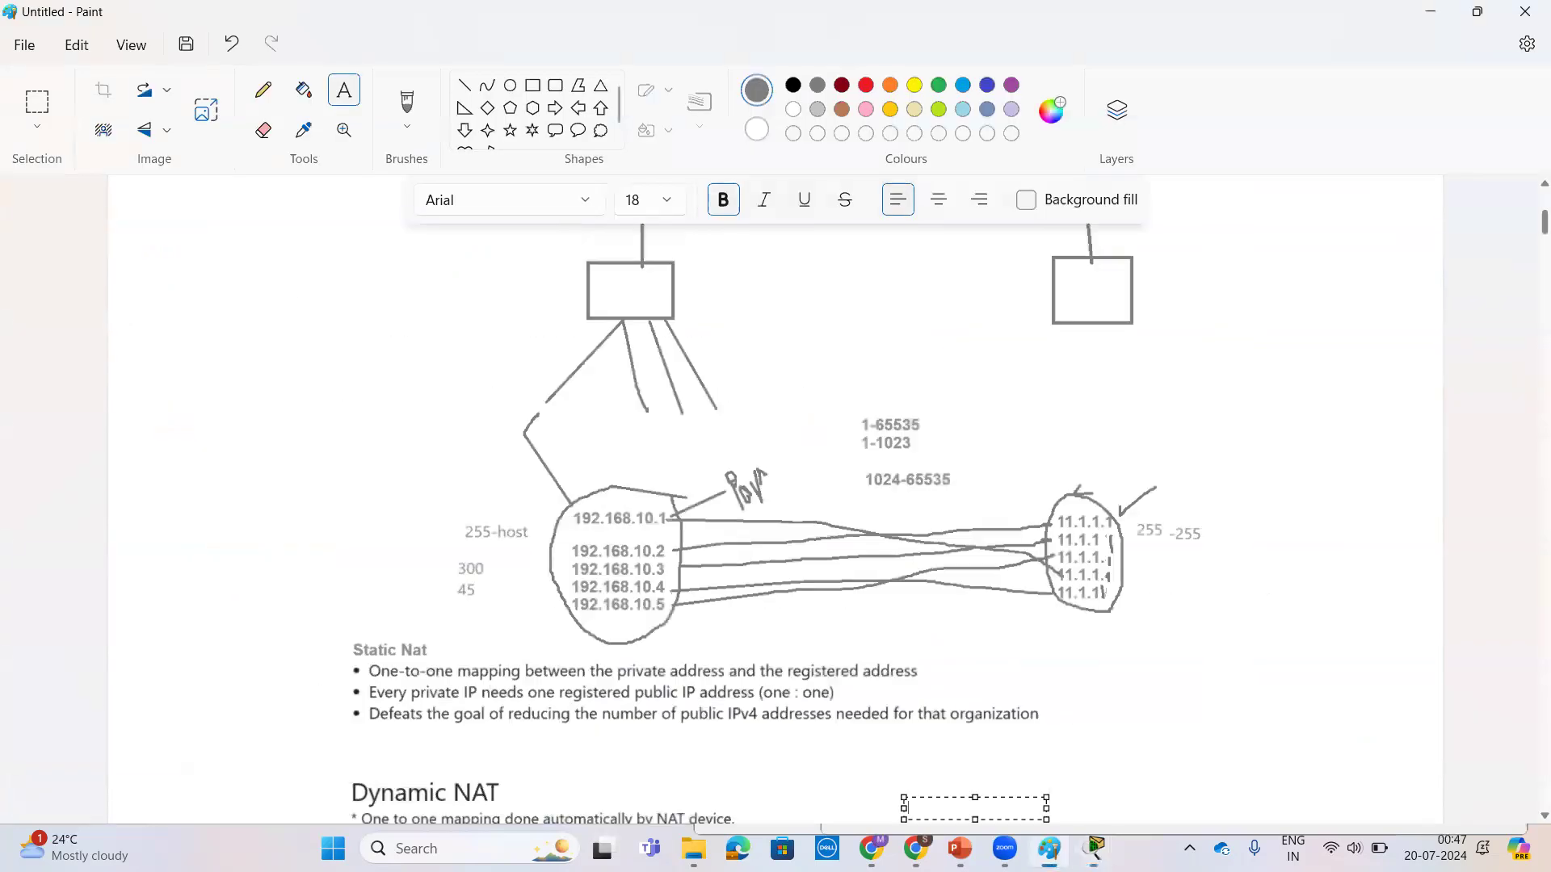
Step: Examine the port number ranges and the static NAT private-to-public address mapping in the Paint notes
scroll(778, 583, "up", 7)
scroll(778, 583, "down", 13)
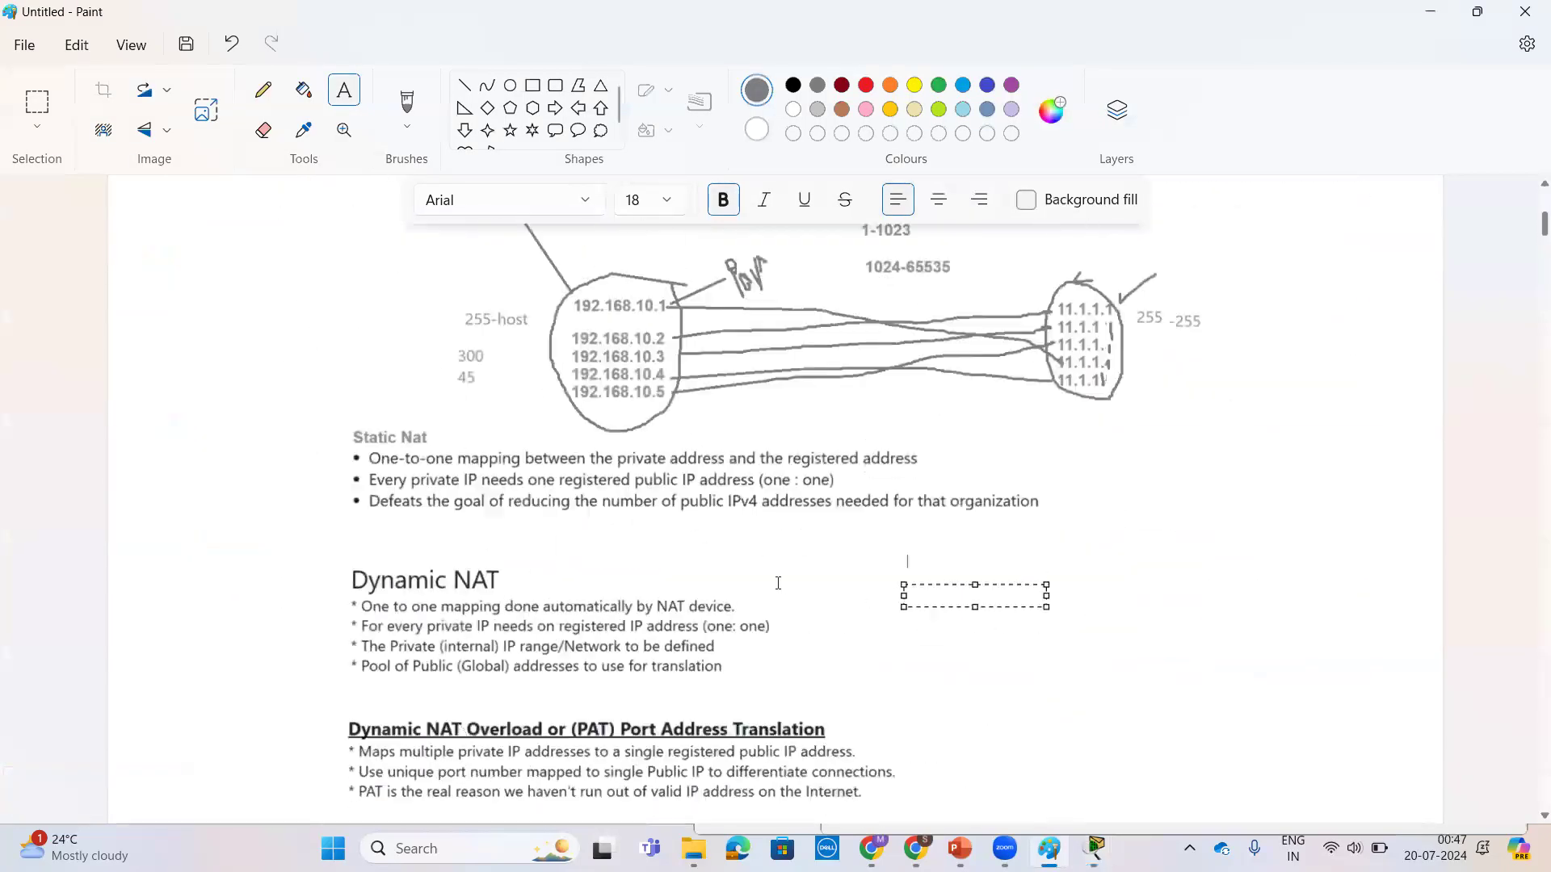
scroll(777, 583, "down", 6)
scroll(777, 583, "up", 15)
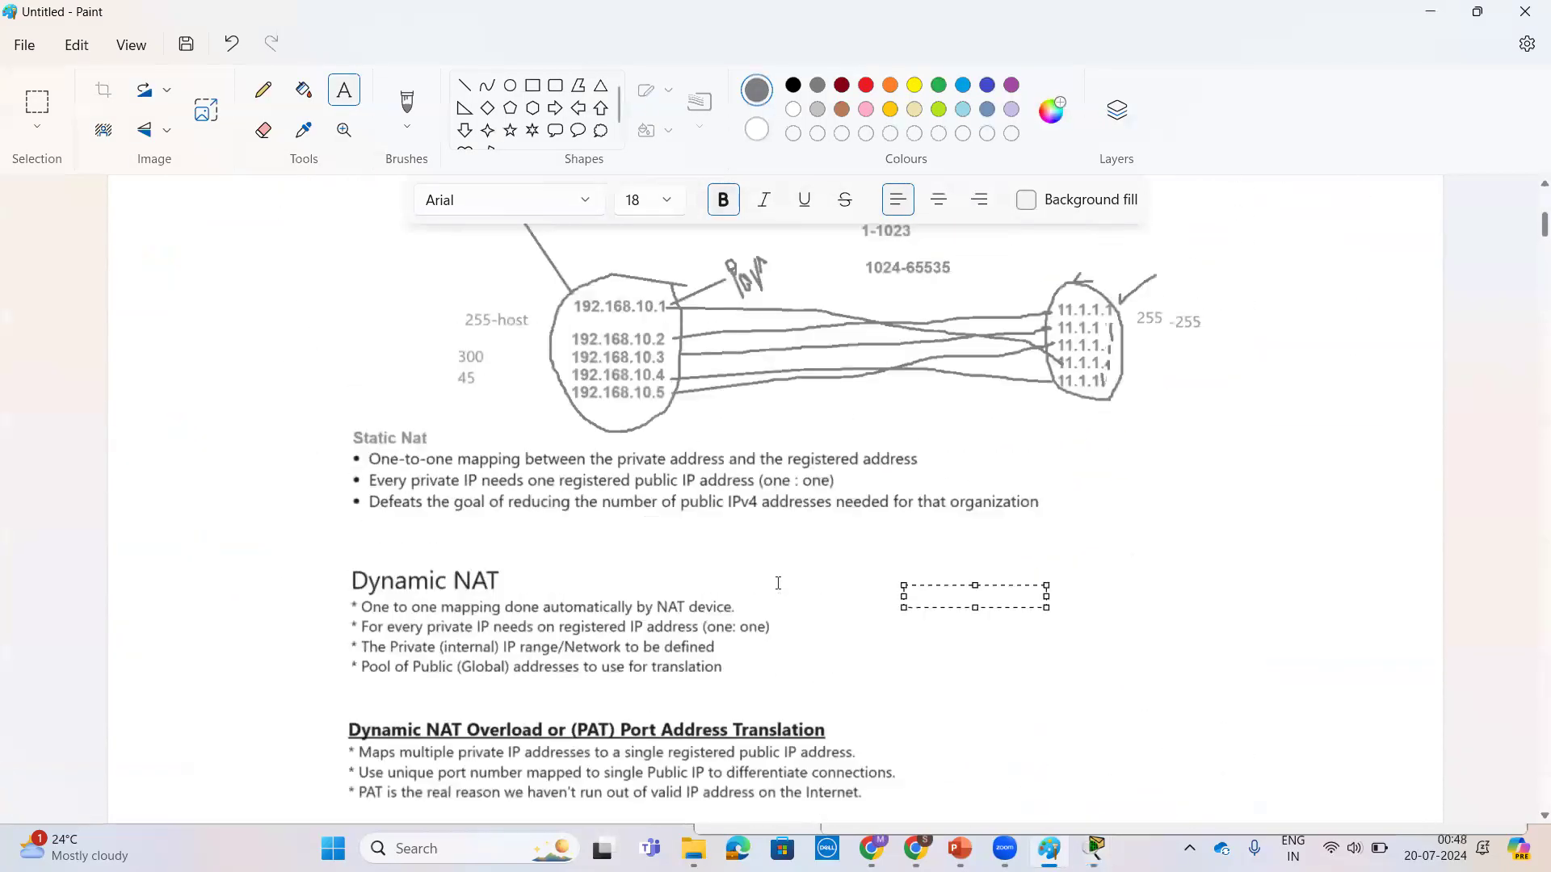
scroll(777, 583, "up", 1)
scroll(778, 583, "down", 4)
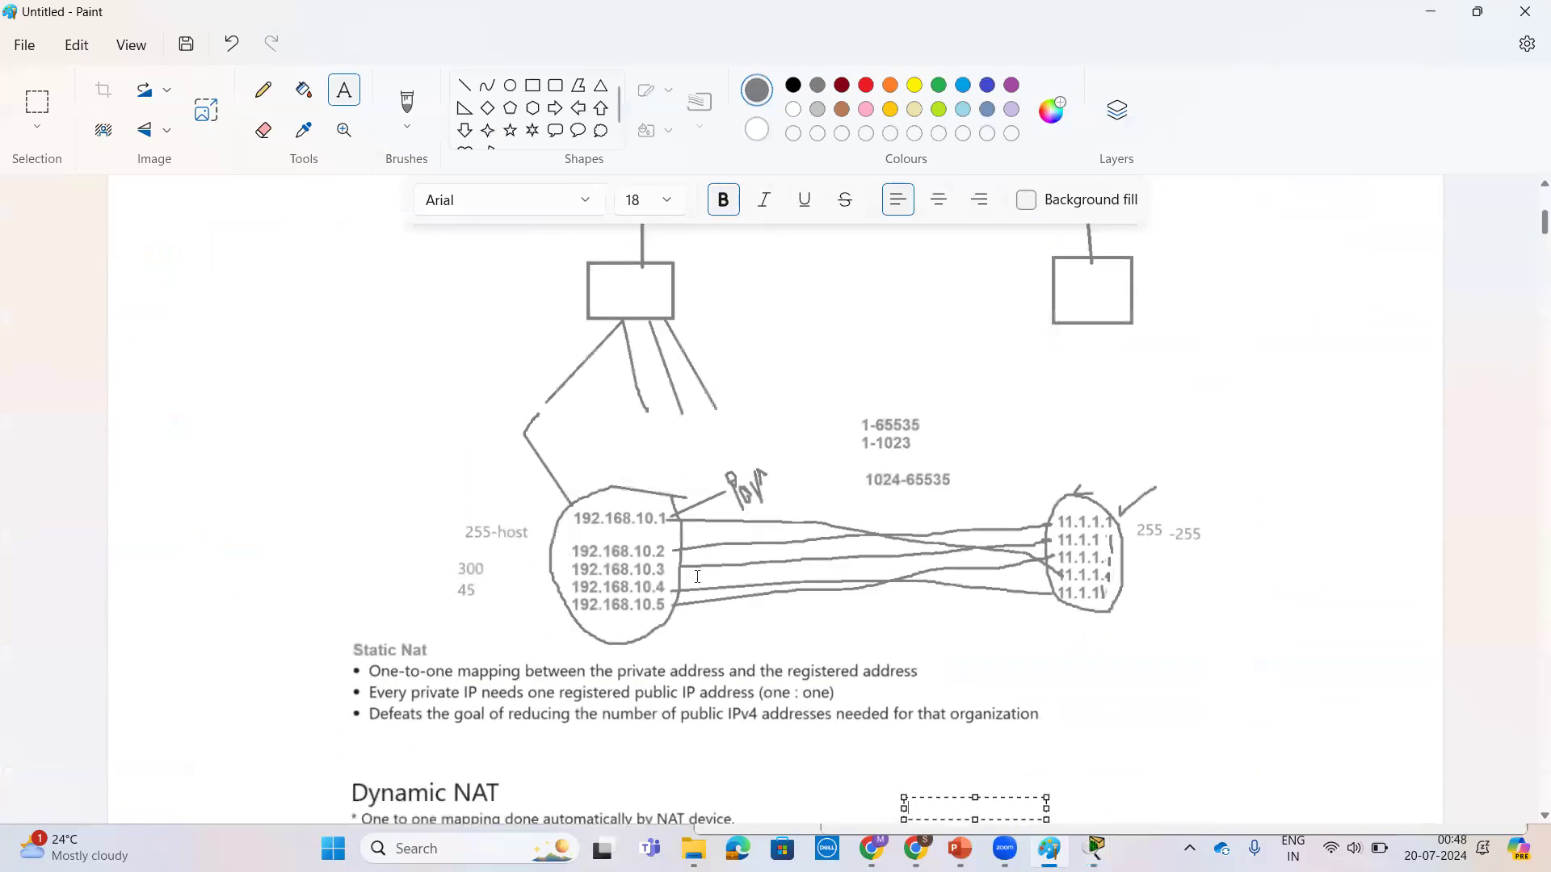
scroll(664, 592, "up", 7)
scroll(684, 543, "down", 10)
scroll(685, 544, "up", 2)
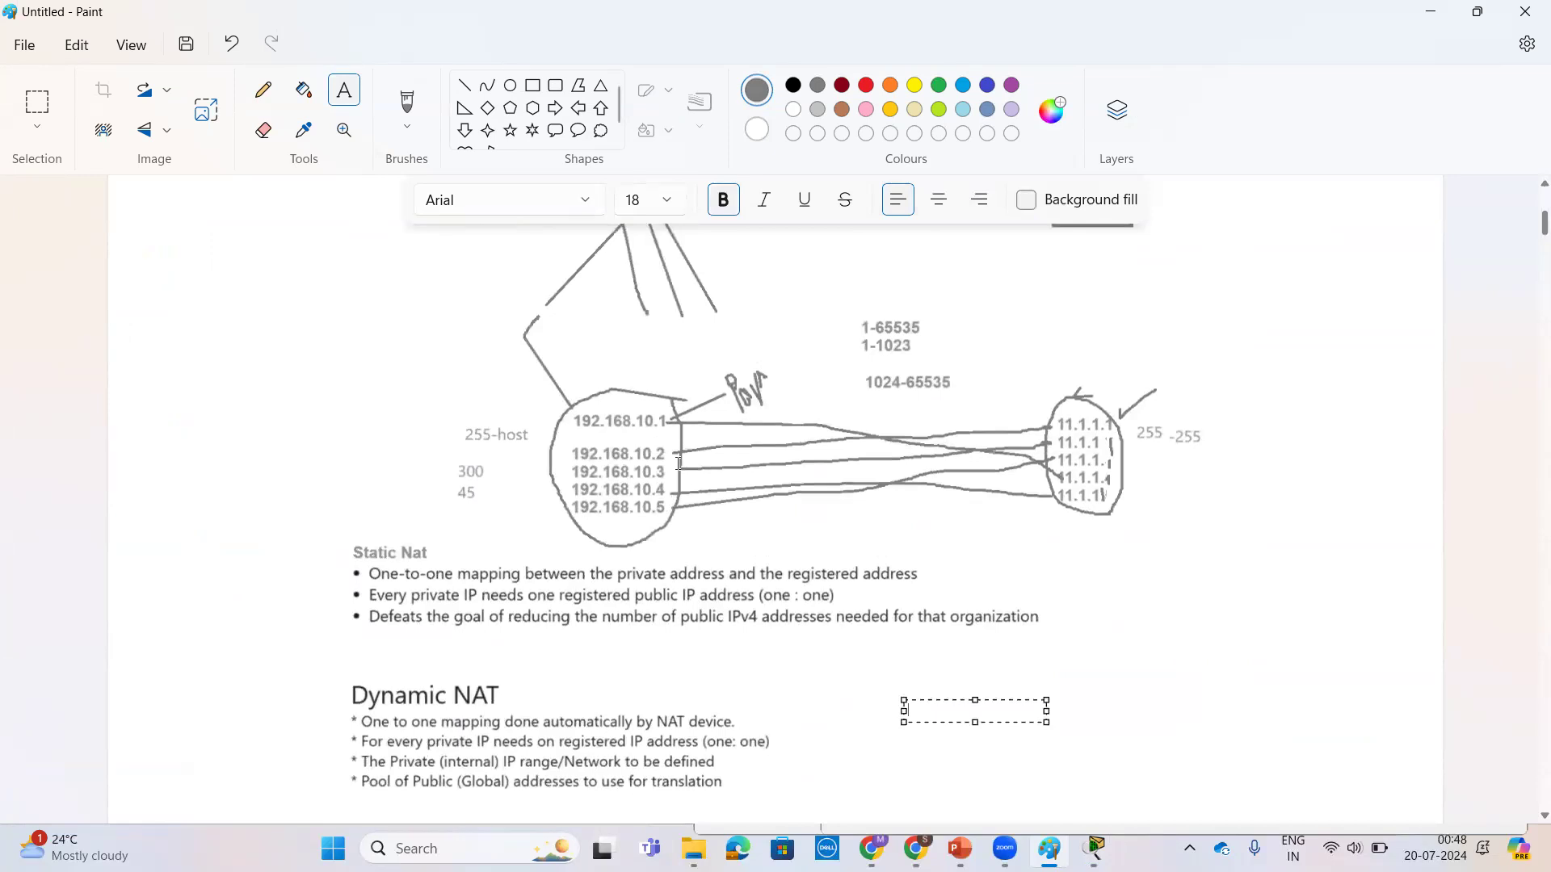
scroll(605, 453, "up", 2)
left_click(862, 474)
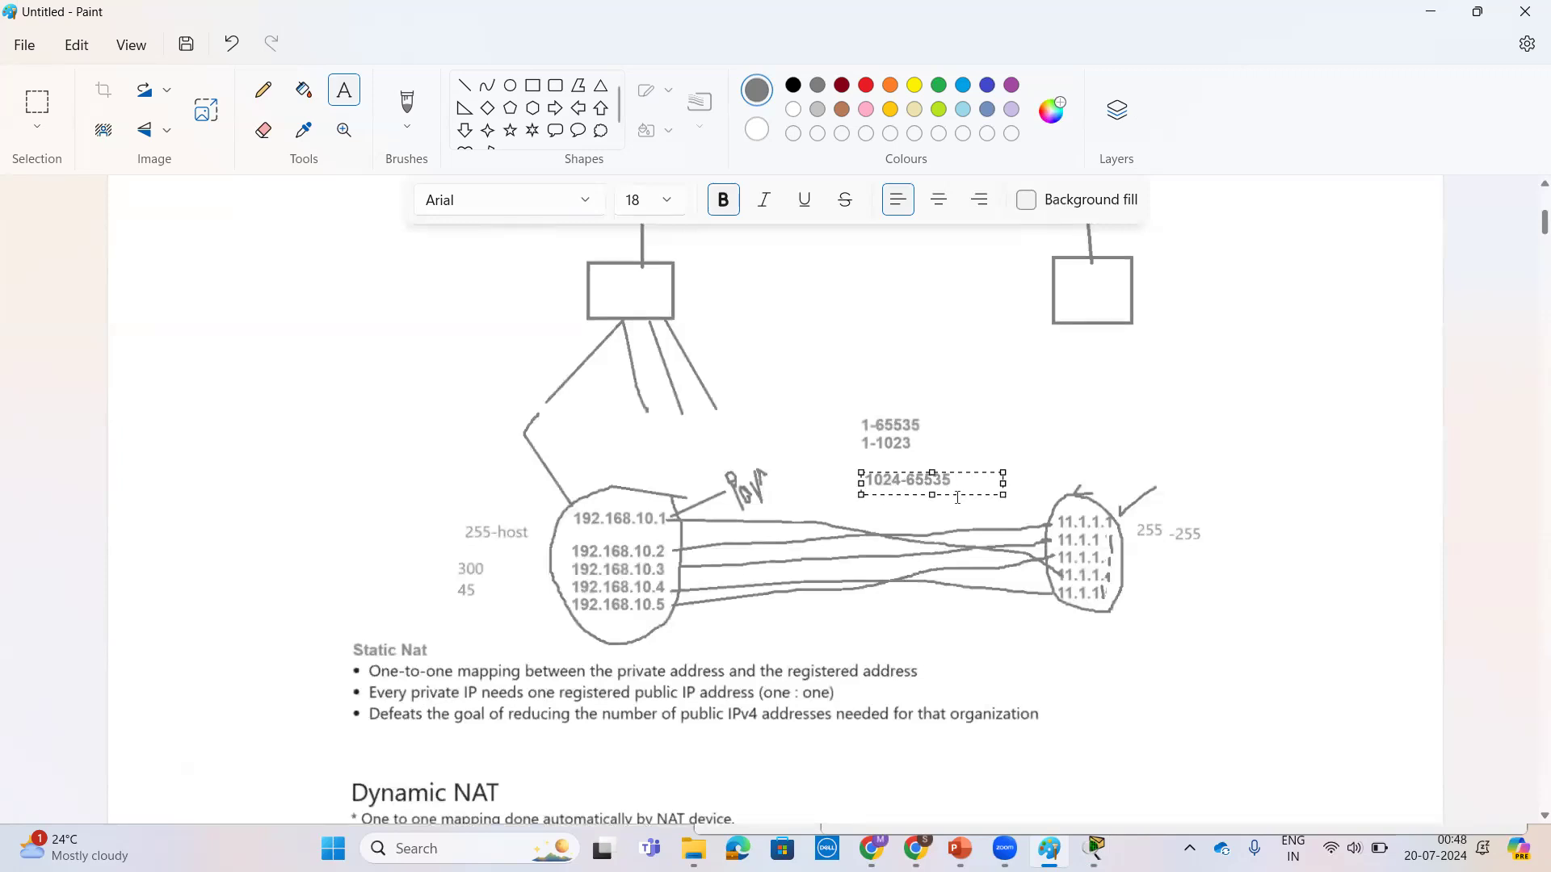
left_click(1194, 592)
scroll(1130, 557, "up", 2)
scroll(1102, 573, "down", 2)
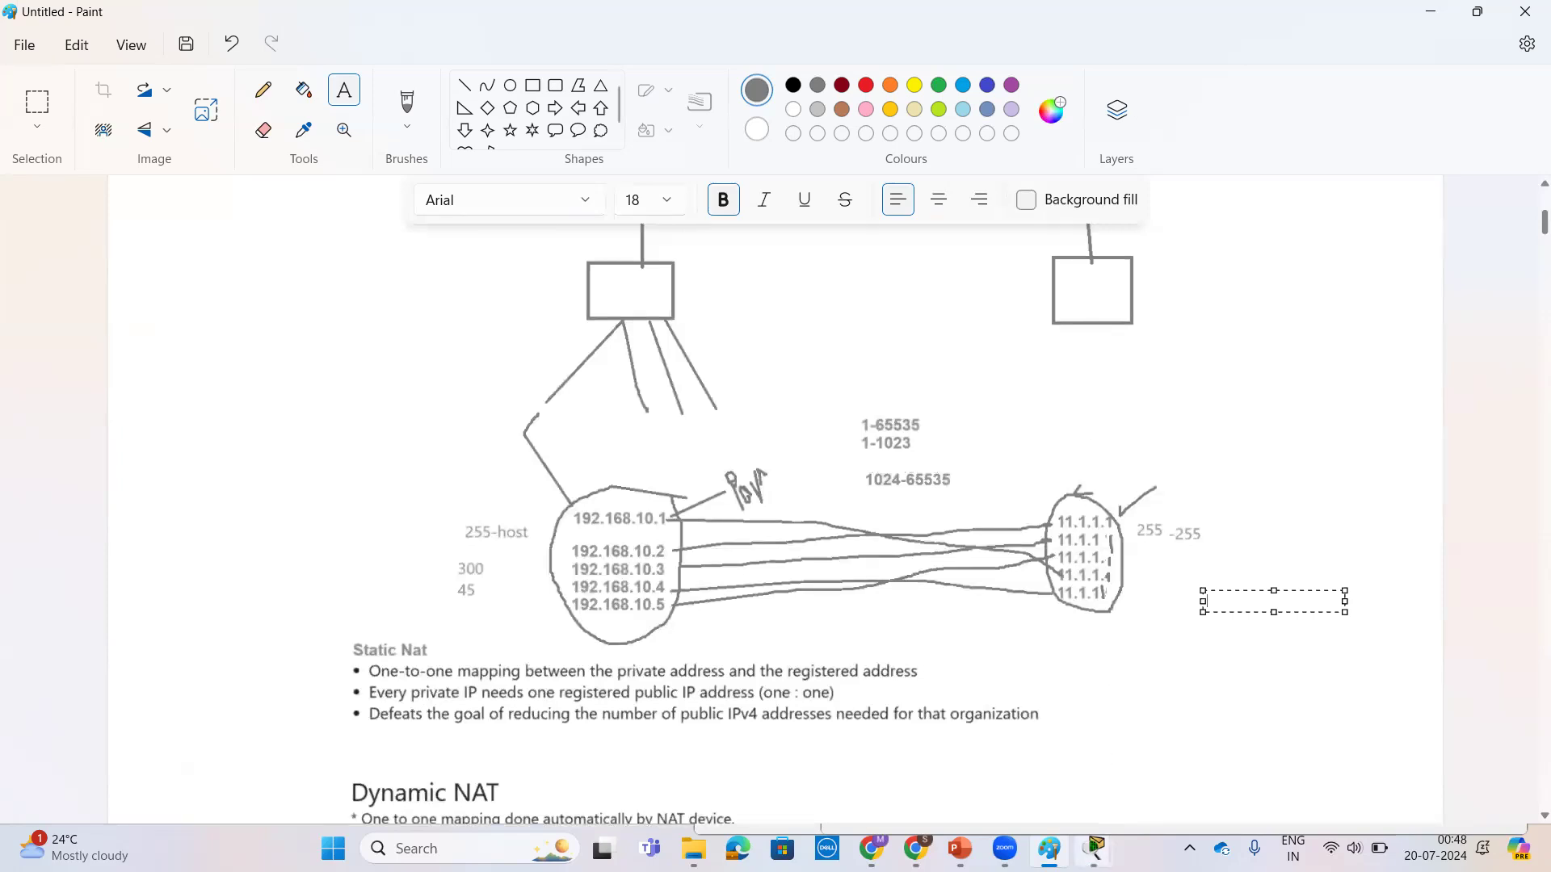
Step: Switch to Packet Tracer and compare the HTTPS and HTTP protocols in the browser URLs of PCs 192.168.10.30 and 192.168.10.20
mouse_move(1094, 848)
left_click(731, 765)
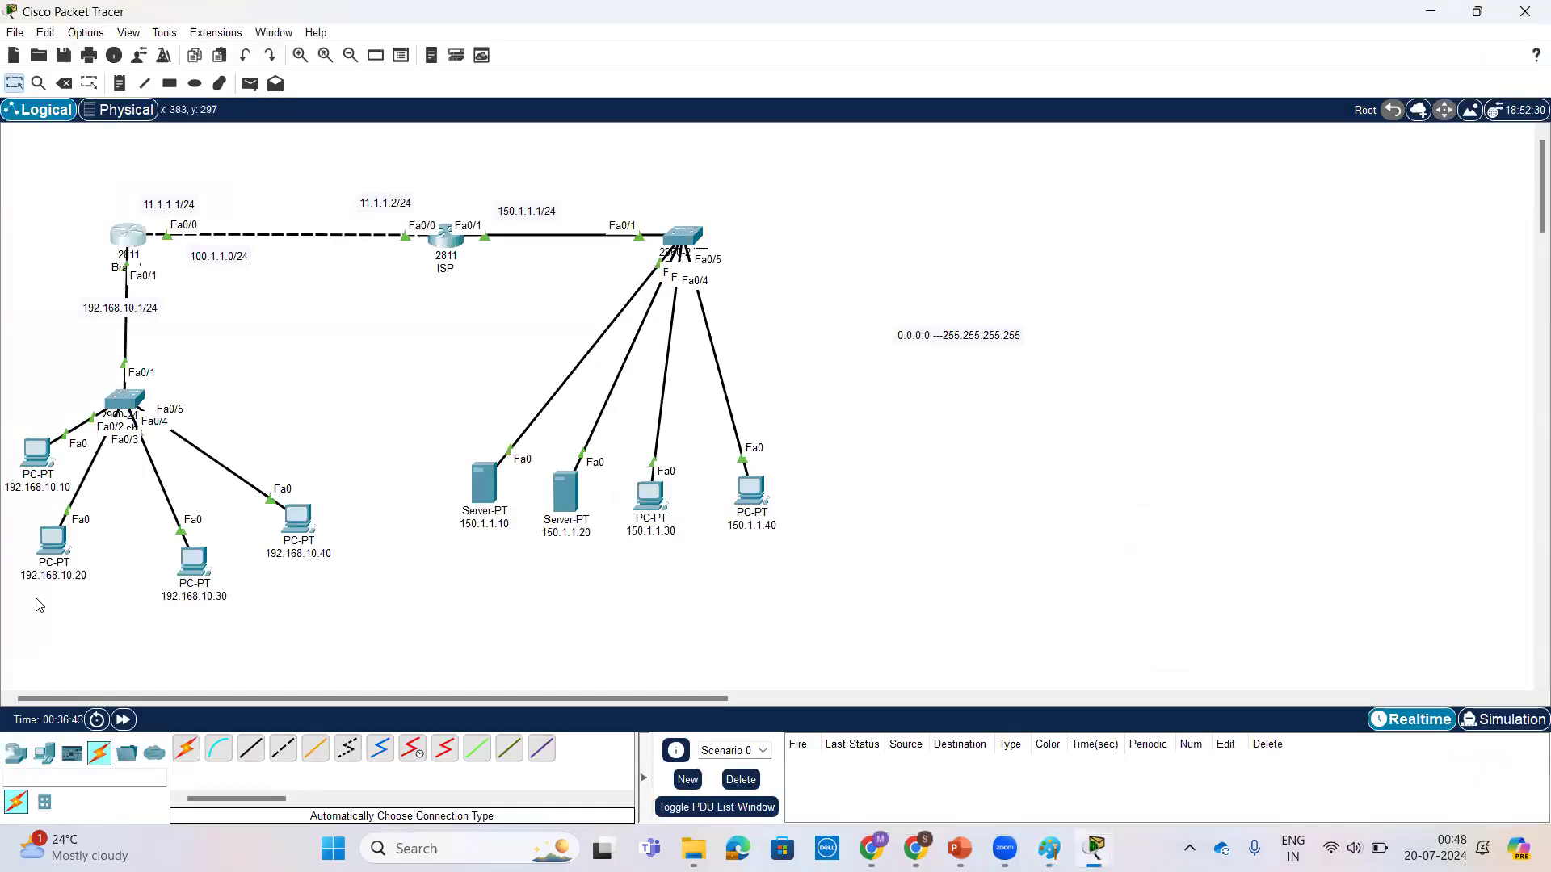
left_click(204, 567)
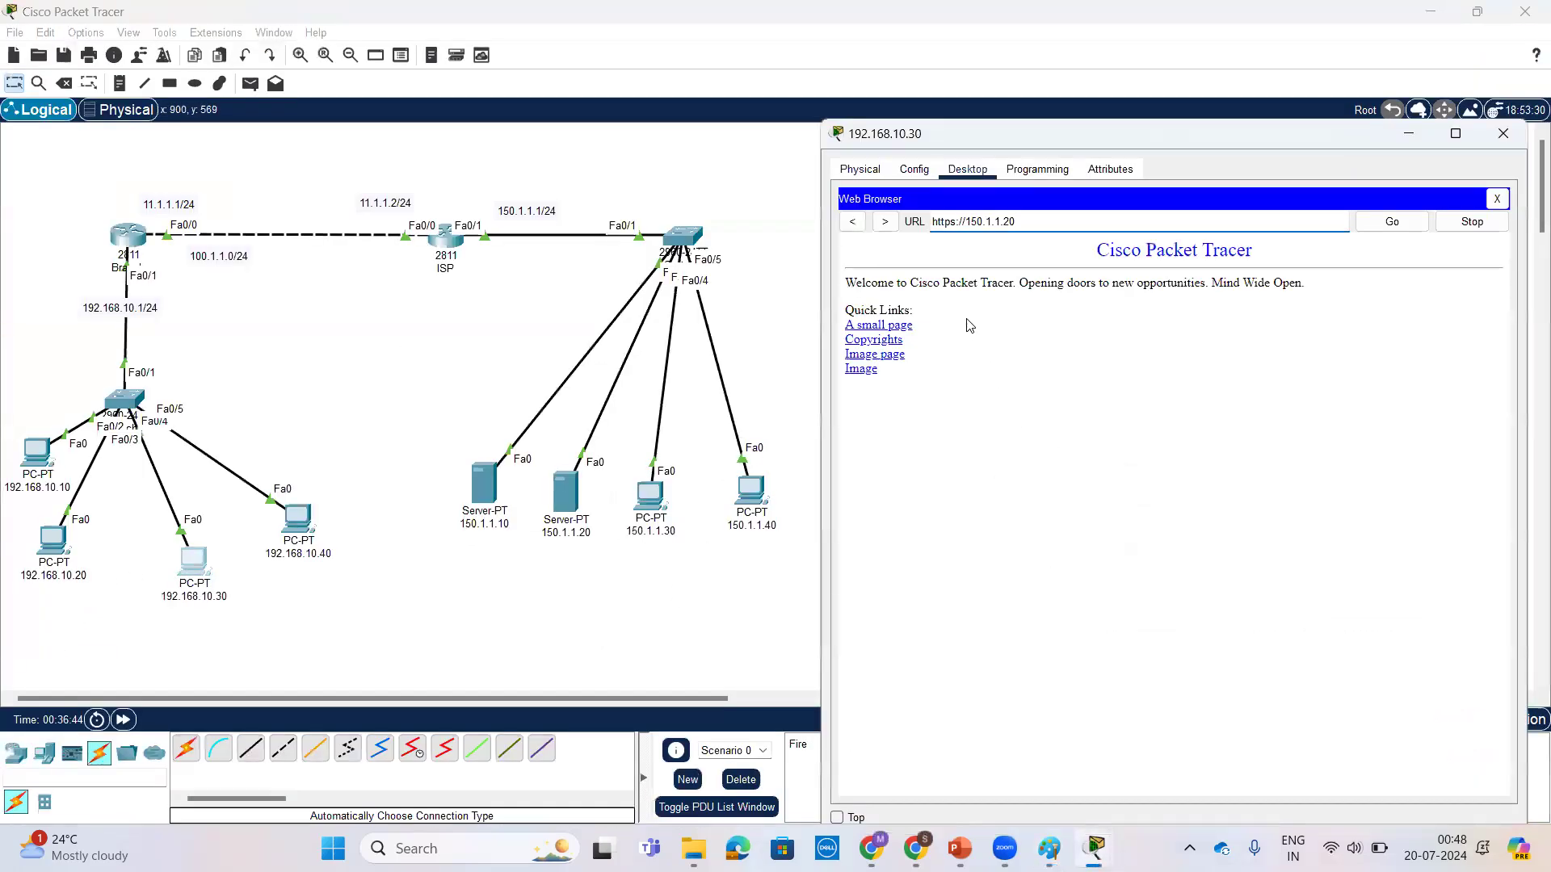
left_click_drag(956, 221, 943, 221)
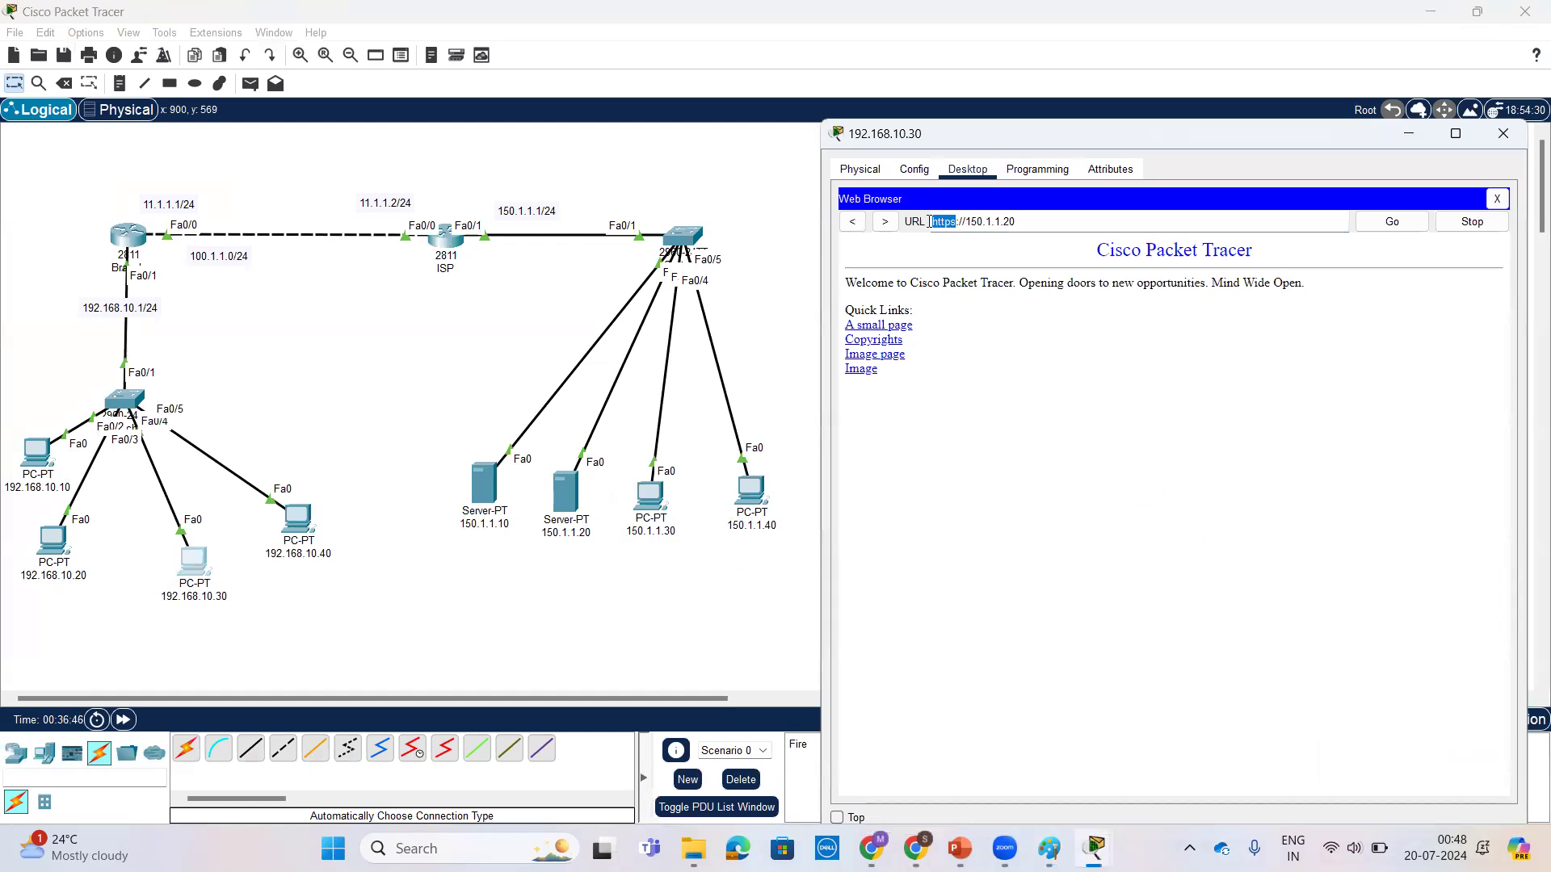
left_click(44, 545)
left_click(47, 547)
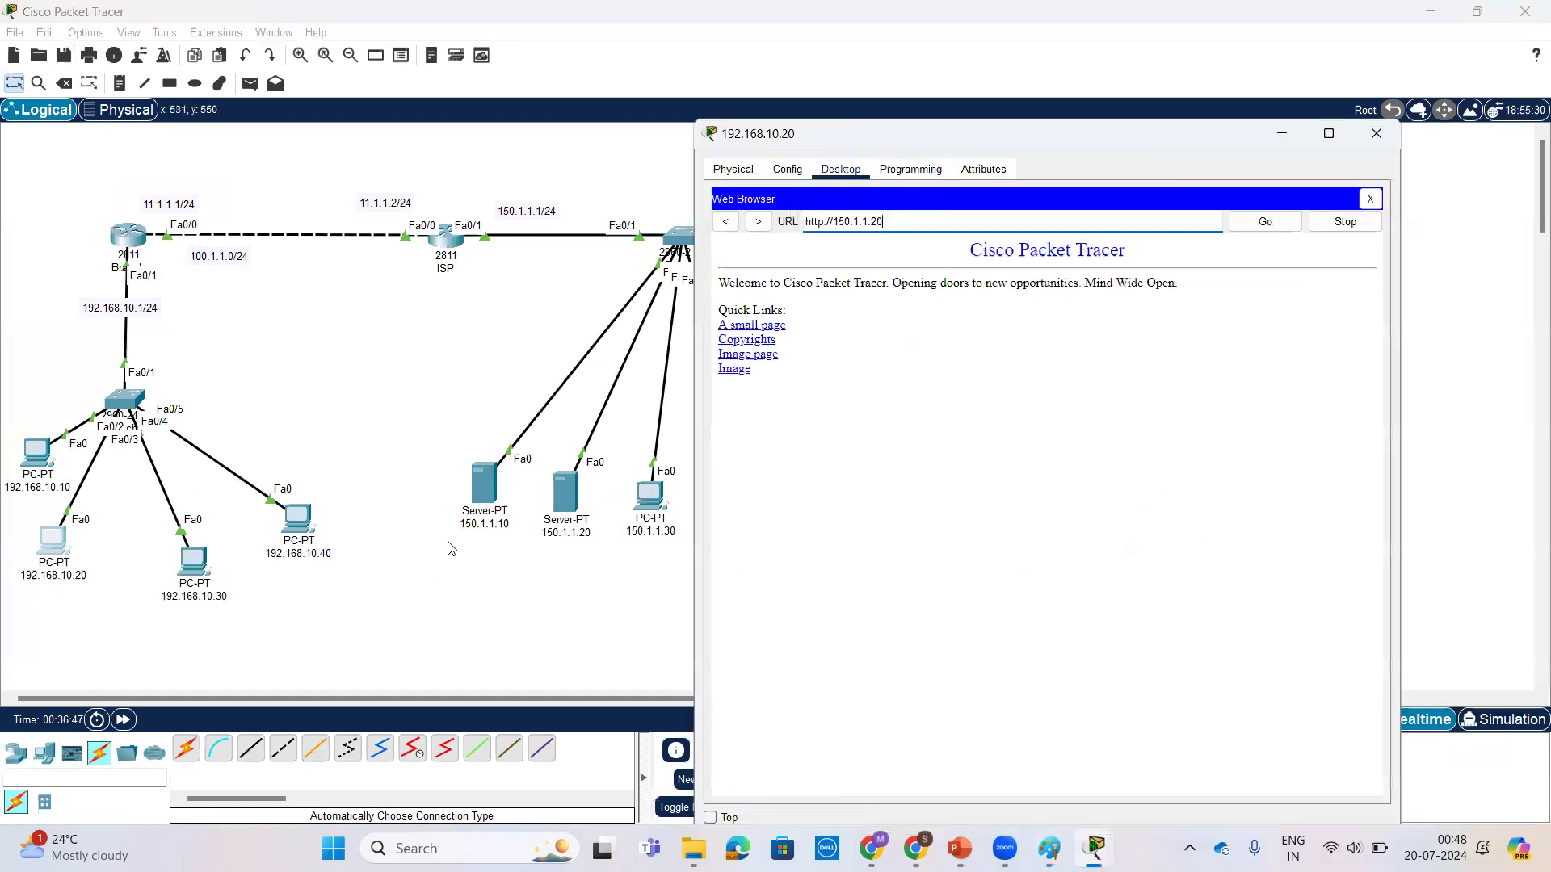
left_click(819, 223)
left_click_drag(824, 223, 791, 221)
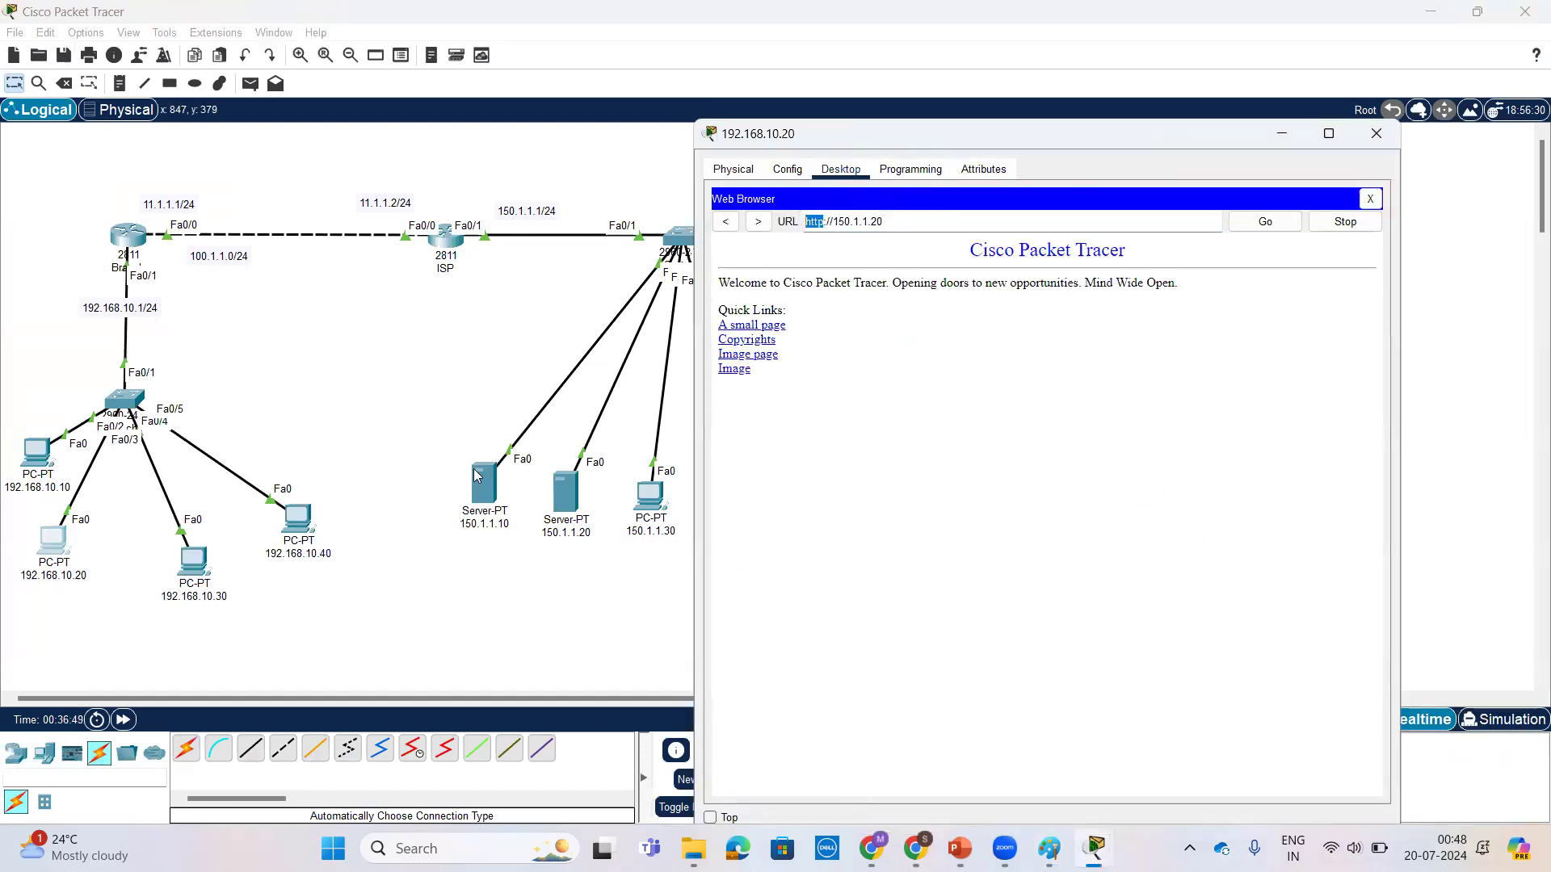
left_click(194, 560)
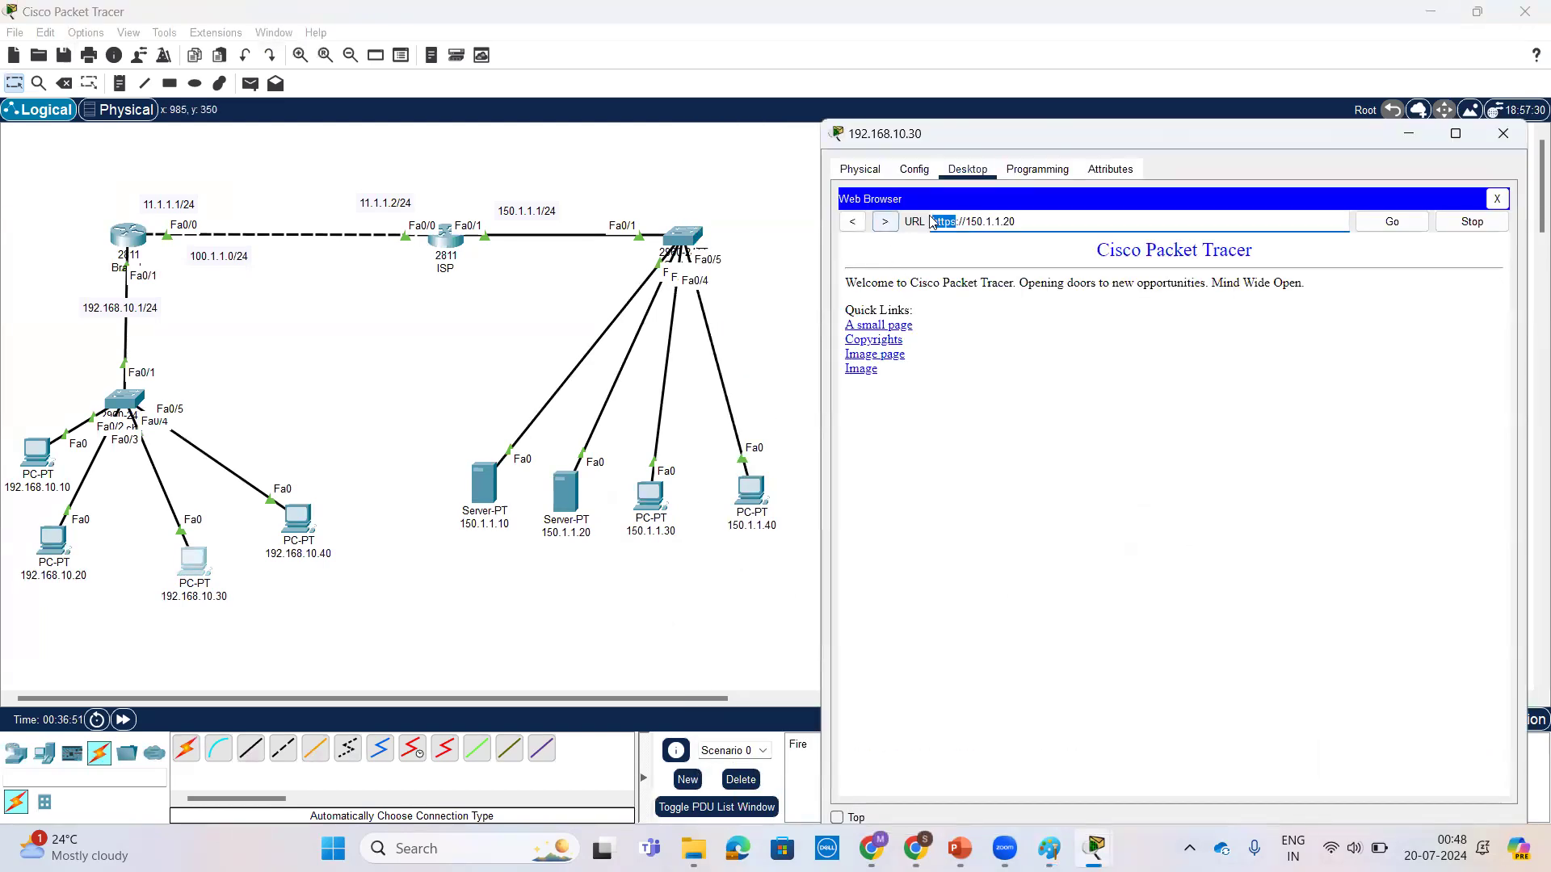
left_click(58, 545)
left_click(58, 545)
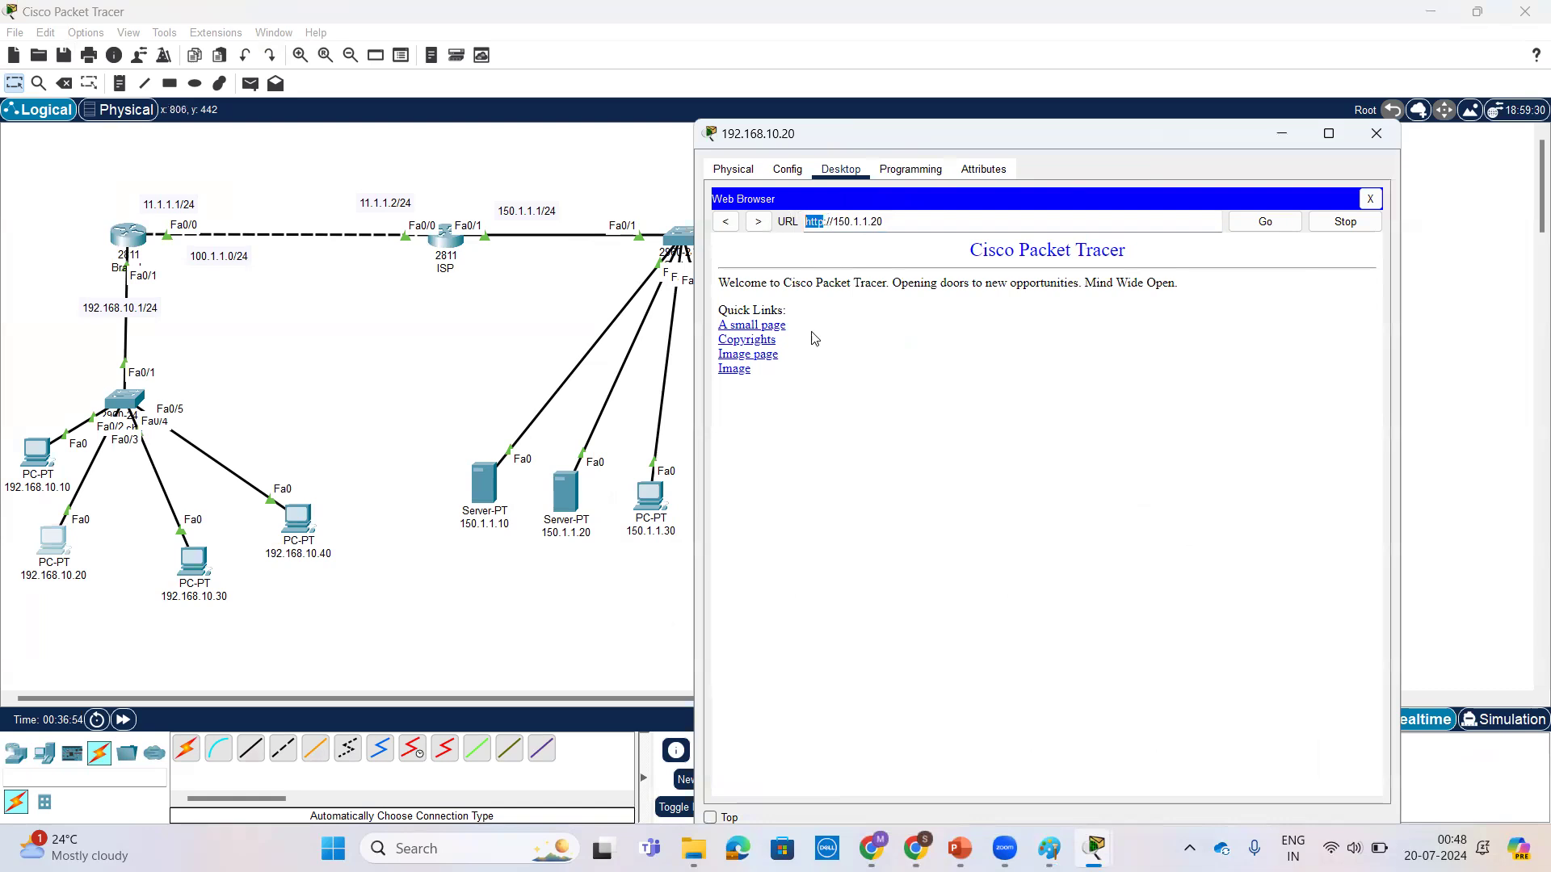
left_click(201, 563)
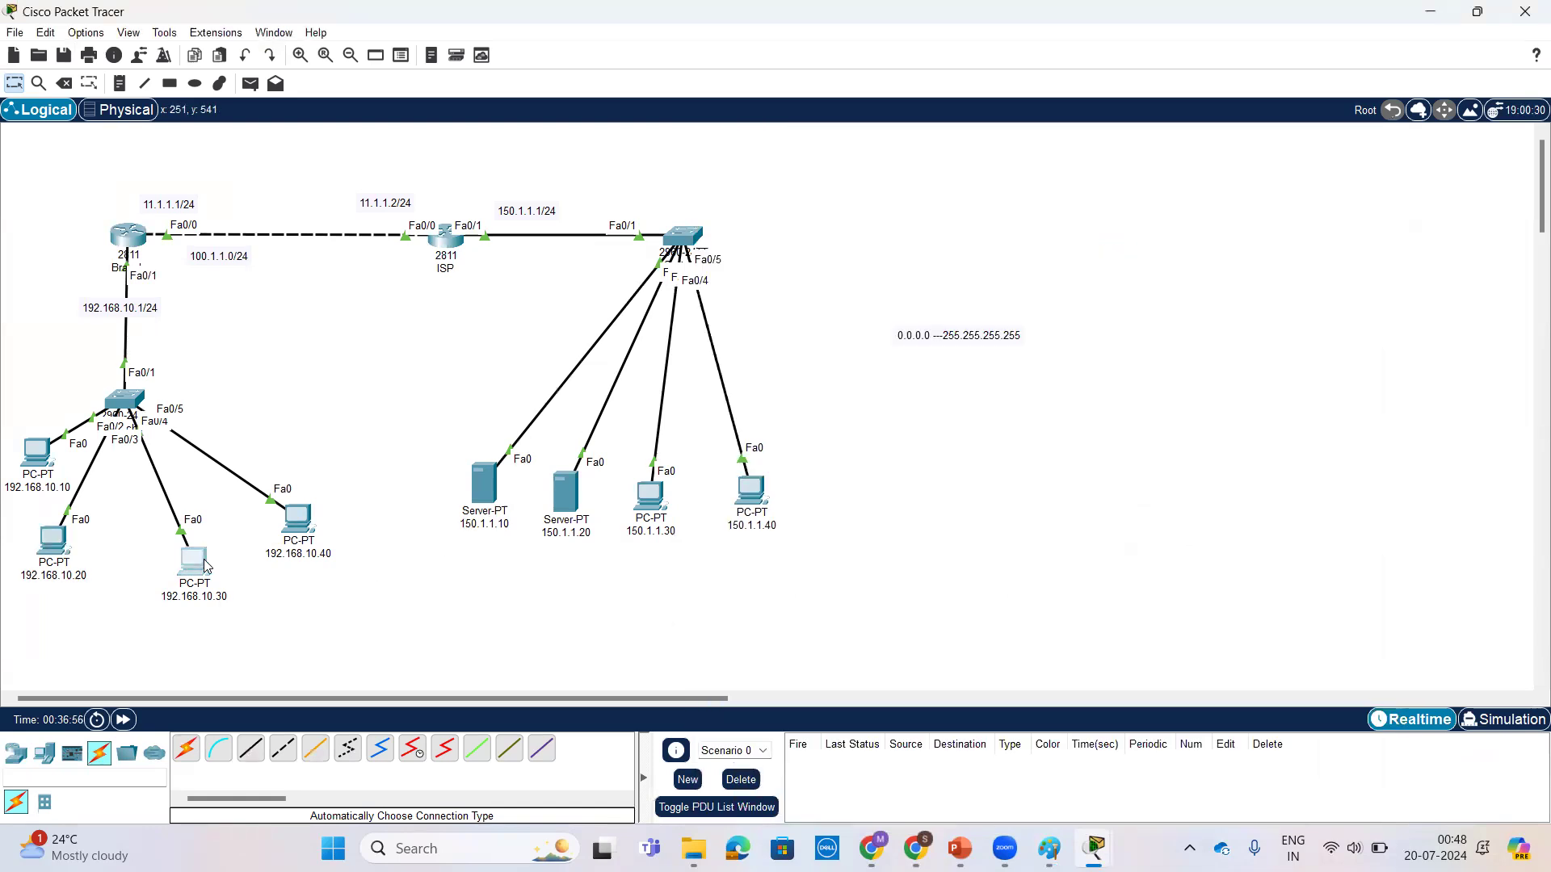
Step: Reopen Branch's CLI and examine the inside global, inside local and outside addresses of PC 192.168.10.30's port 443 translation
left_click(134, 239)
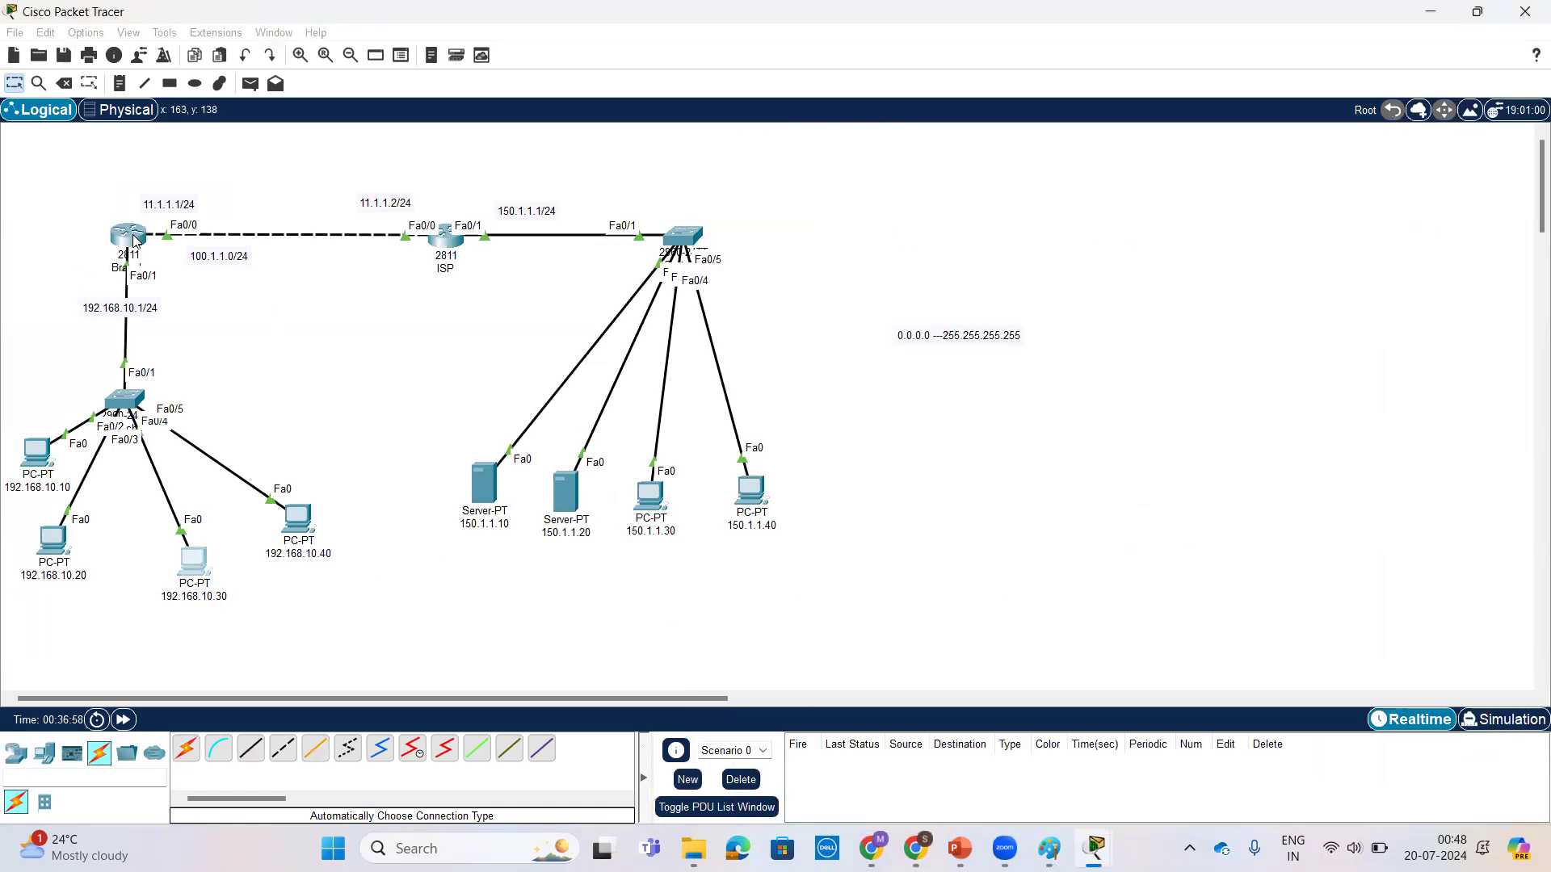
left_click(134, 240)
left_click_drag(1064, 646, 974, 645)
left_click(943, 652)
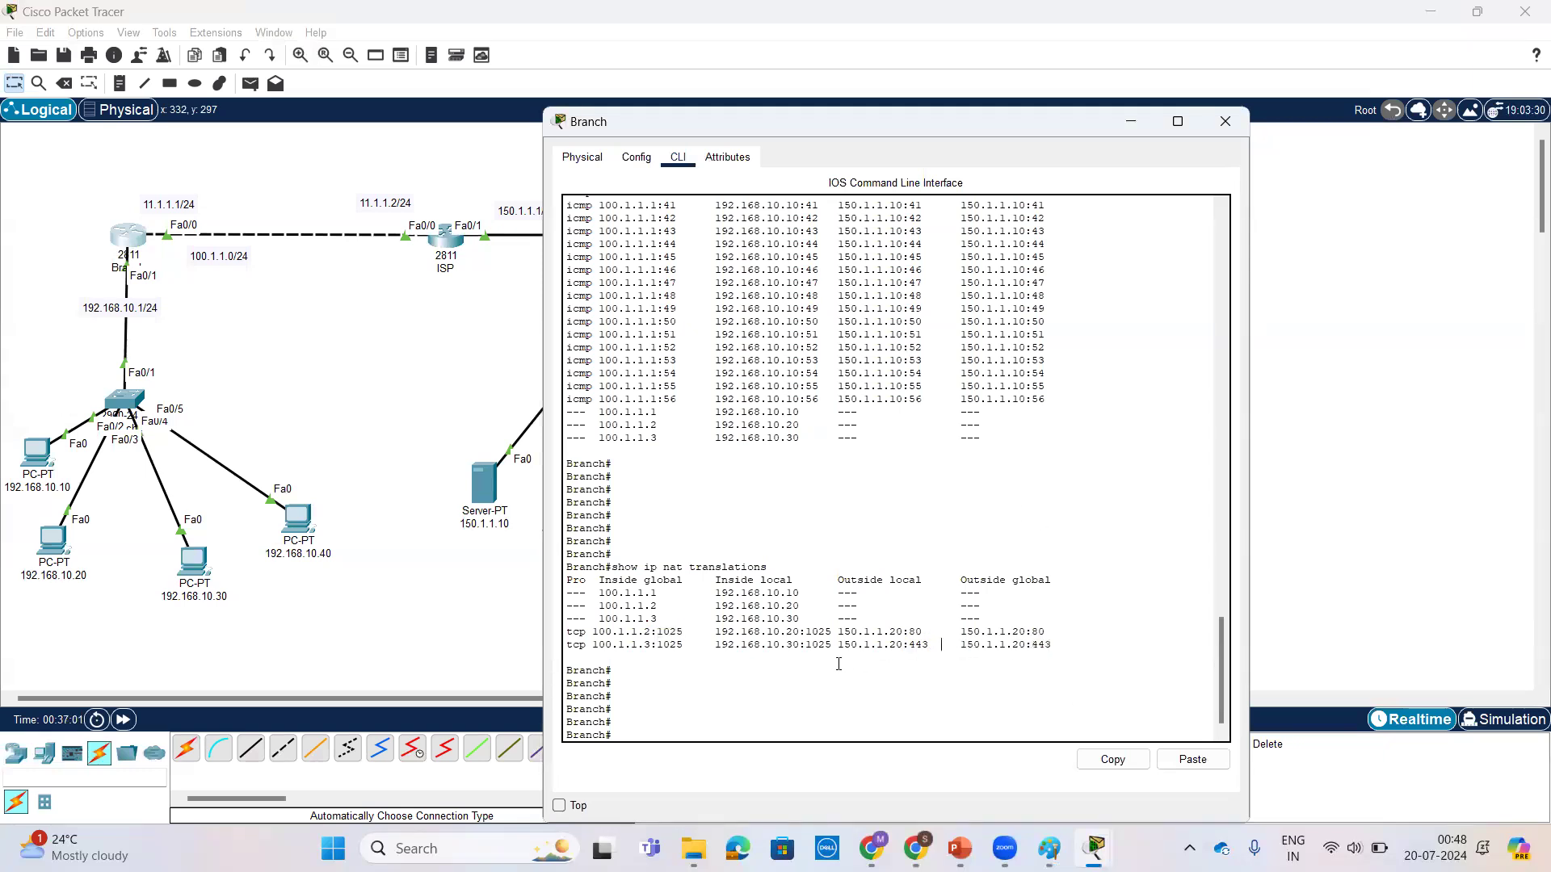
left_click_drag(696, 644, 590, 647)
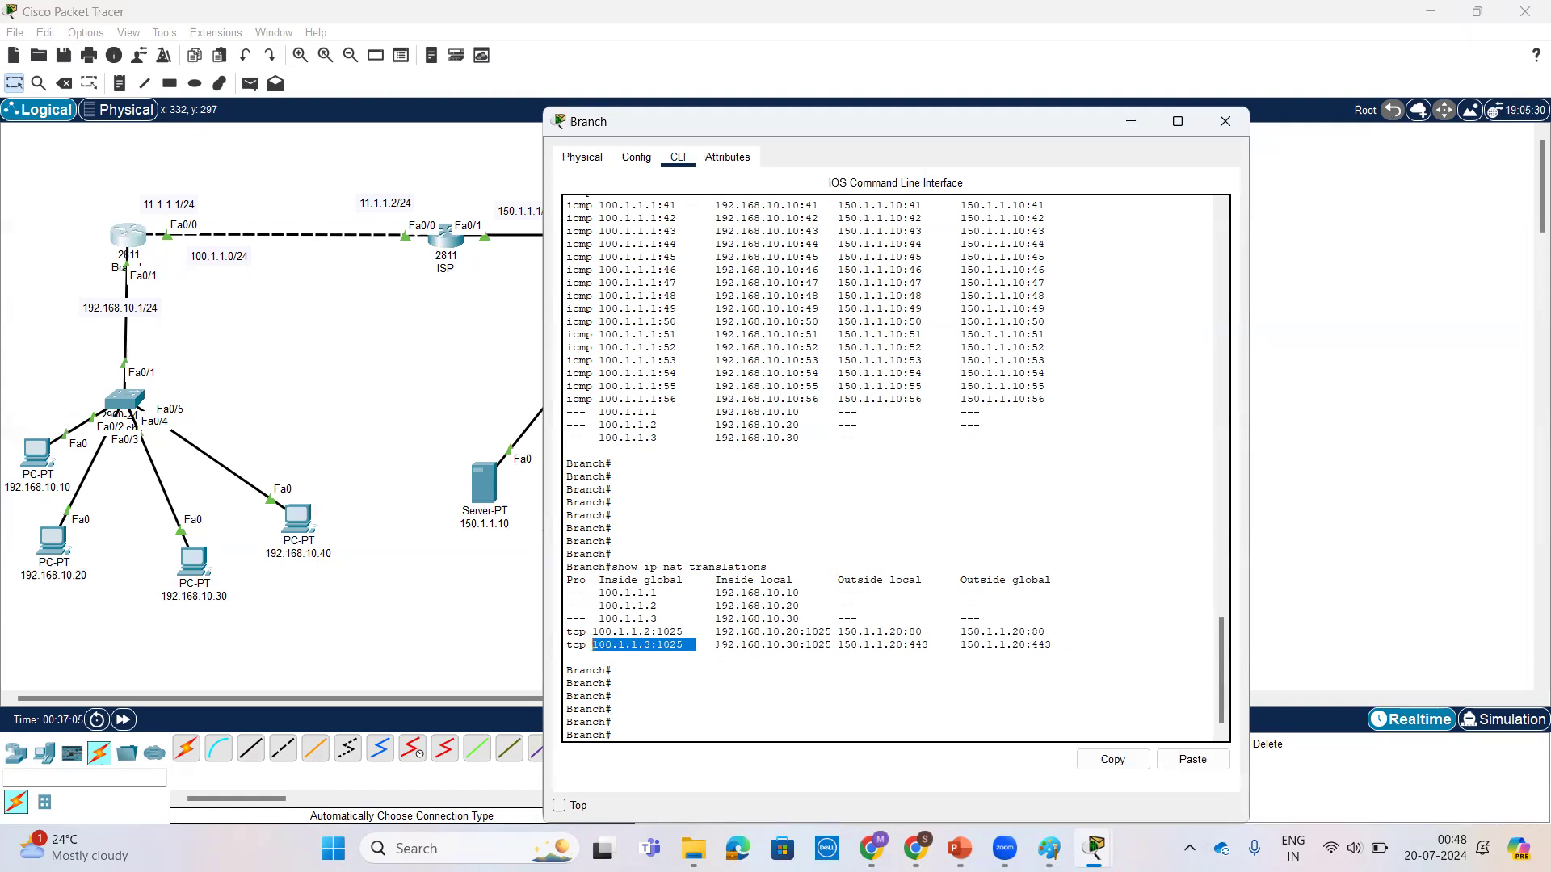
left_click_drag(832, 646, 716, 646)
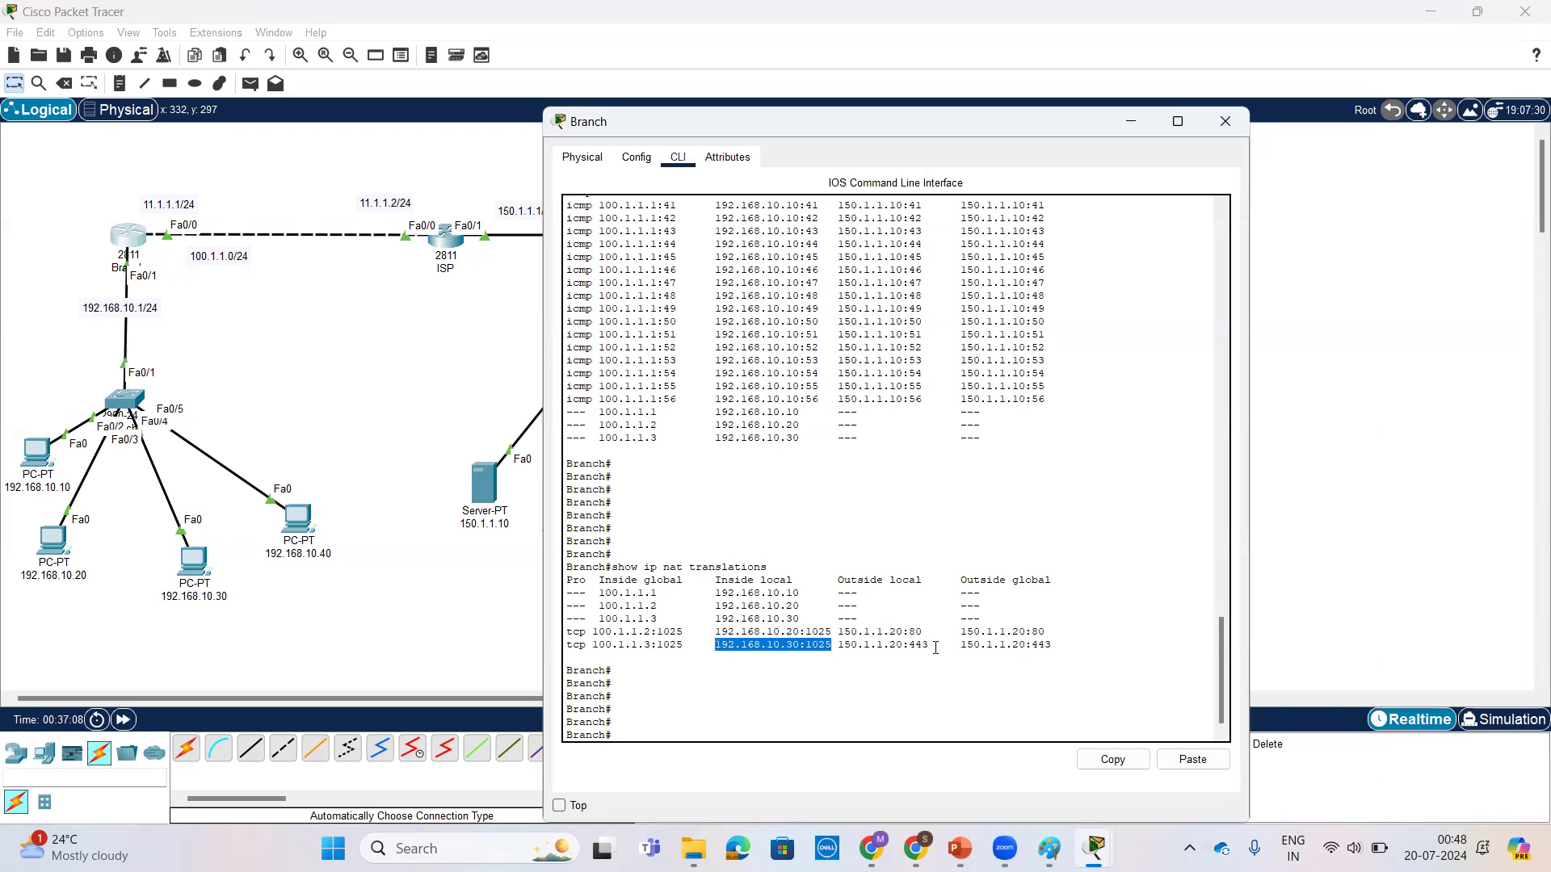
left_click(945, 689)
key("Return")
key("Return")
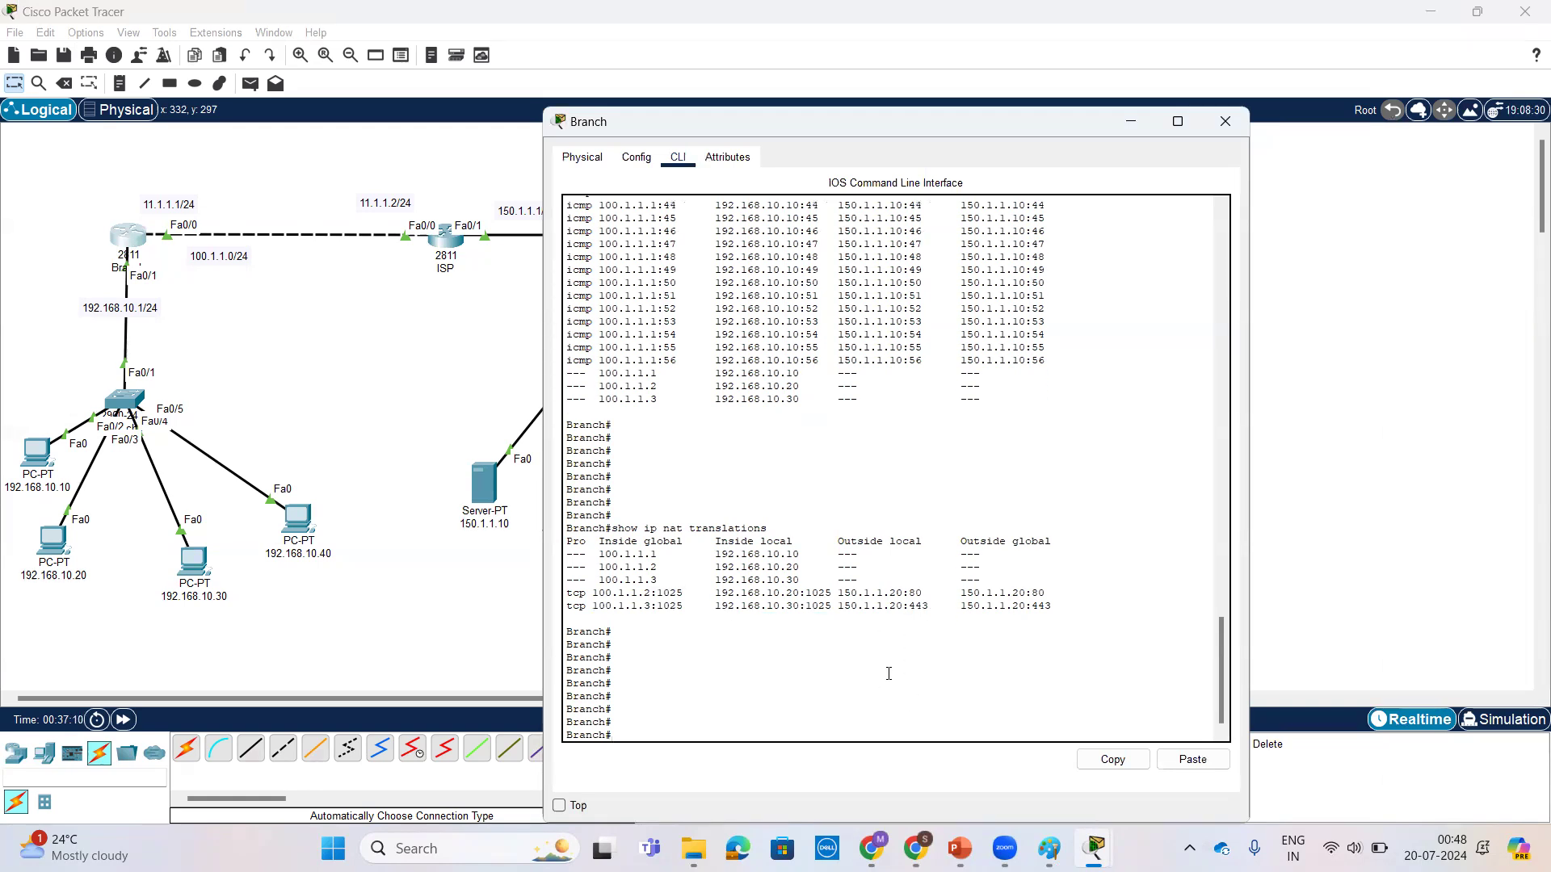
left_click(202, 571)
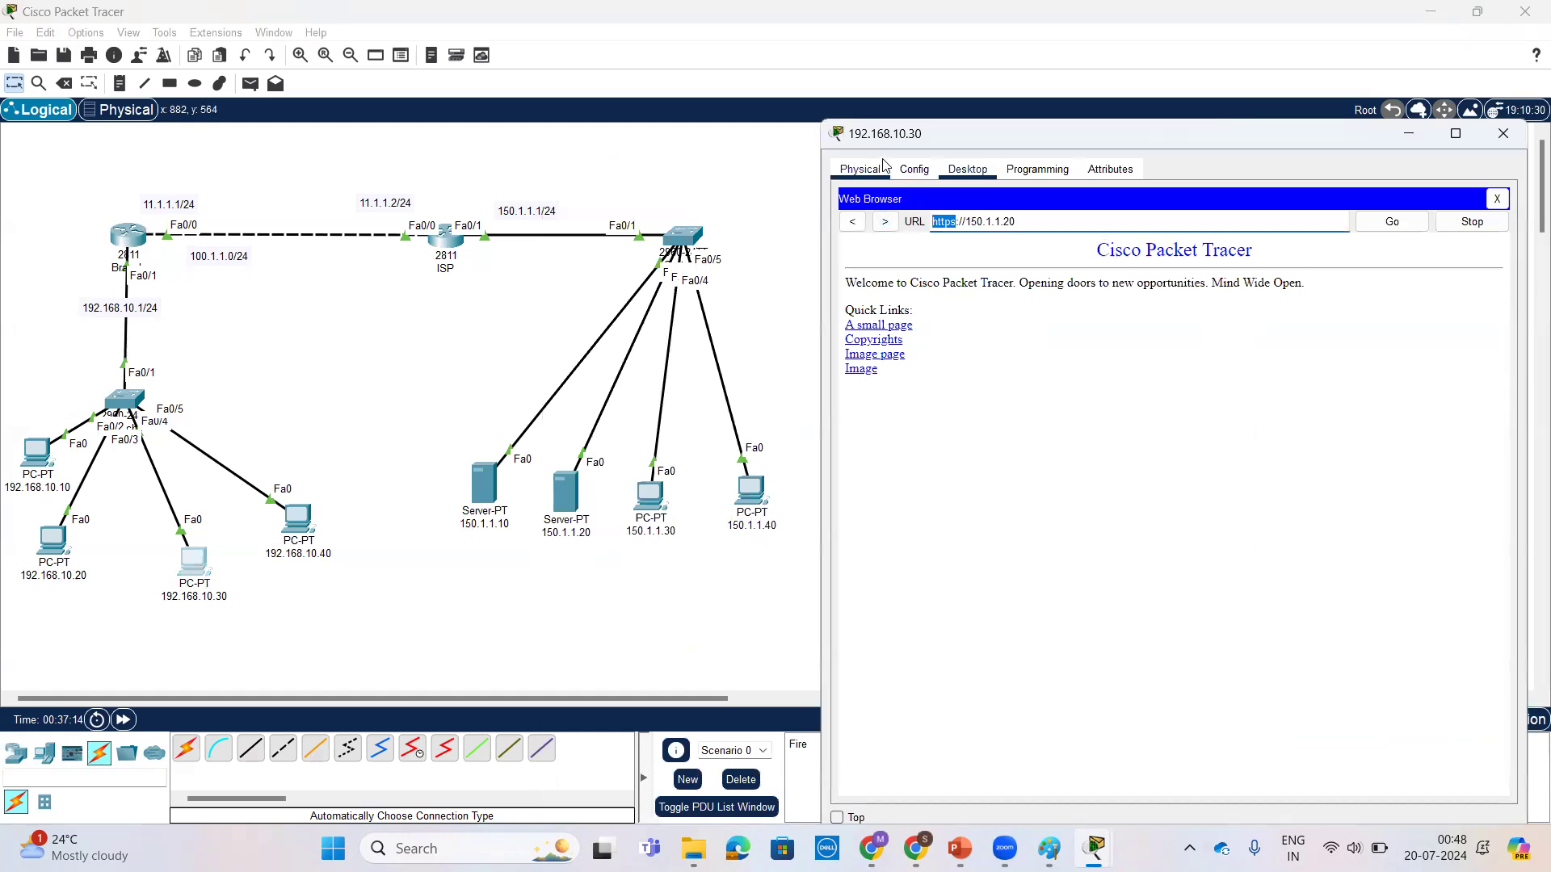
left_click(1391, 221)
left_click(1044, 226)
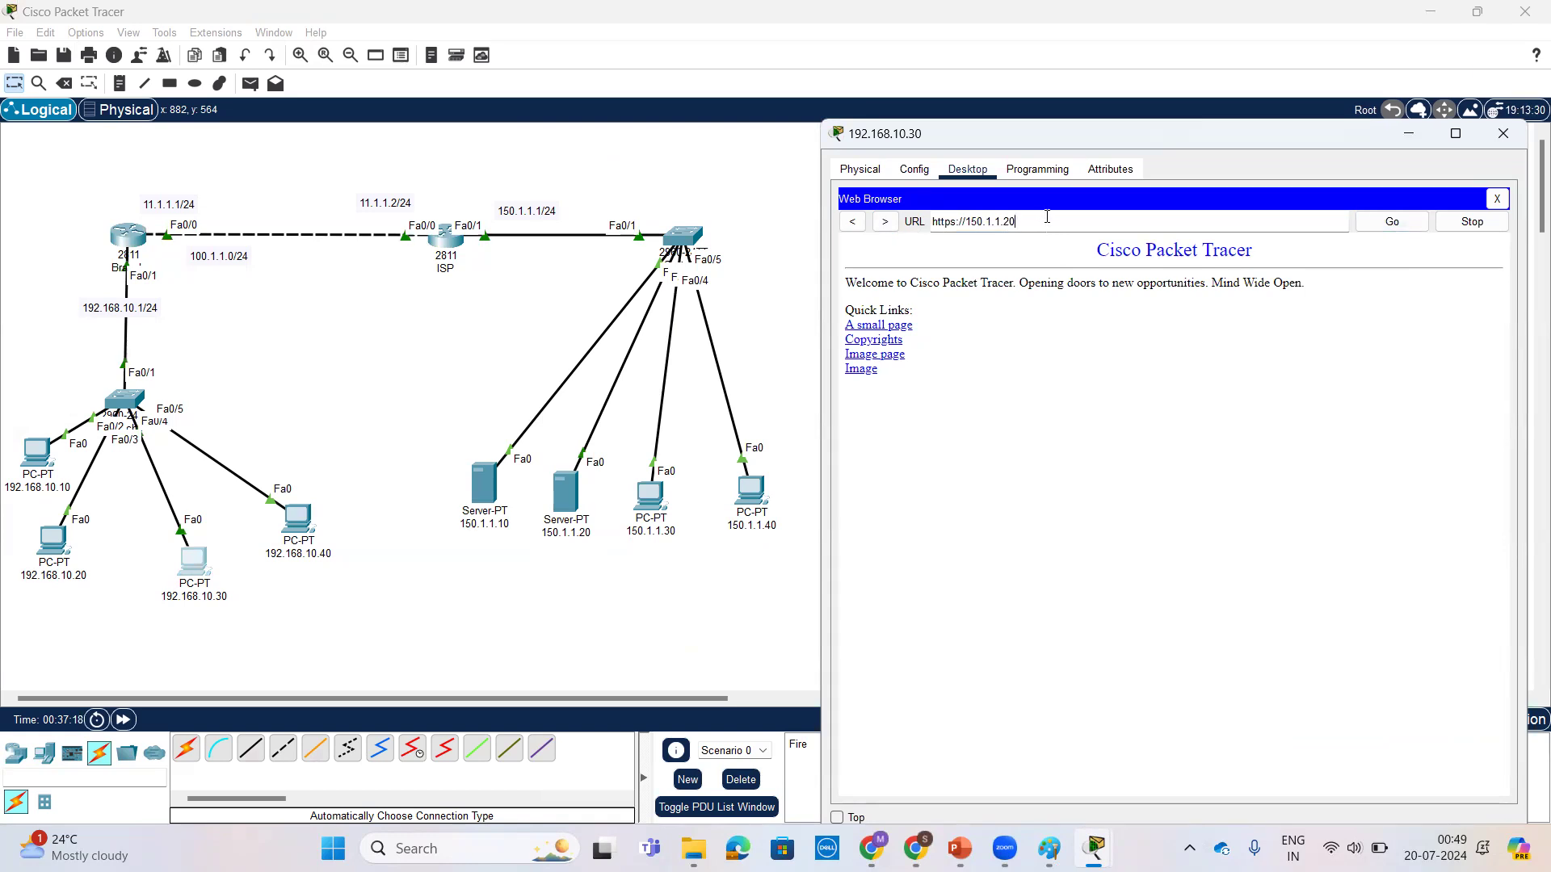
Step: Rerun show ip nat translations on Branch and examine the port 443 entries for 192.168.10.30
left_click(142, 233)
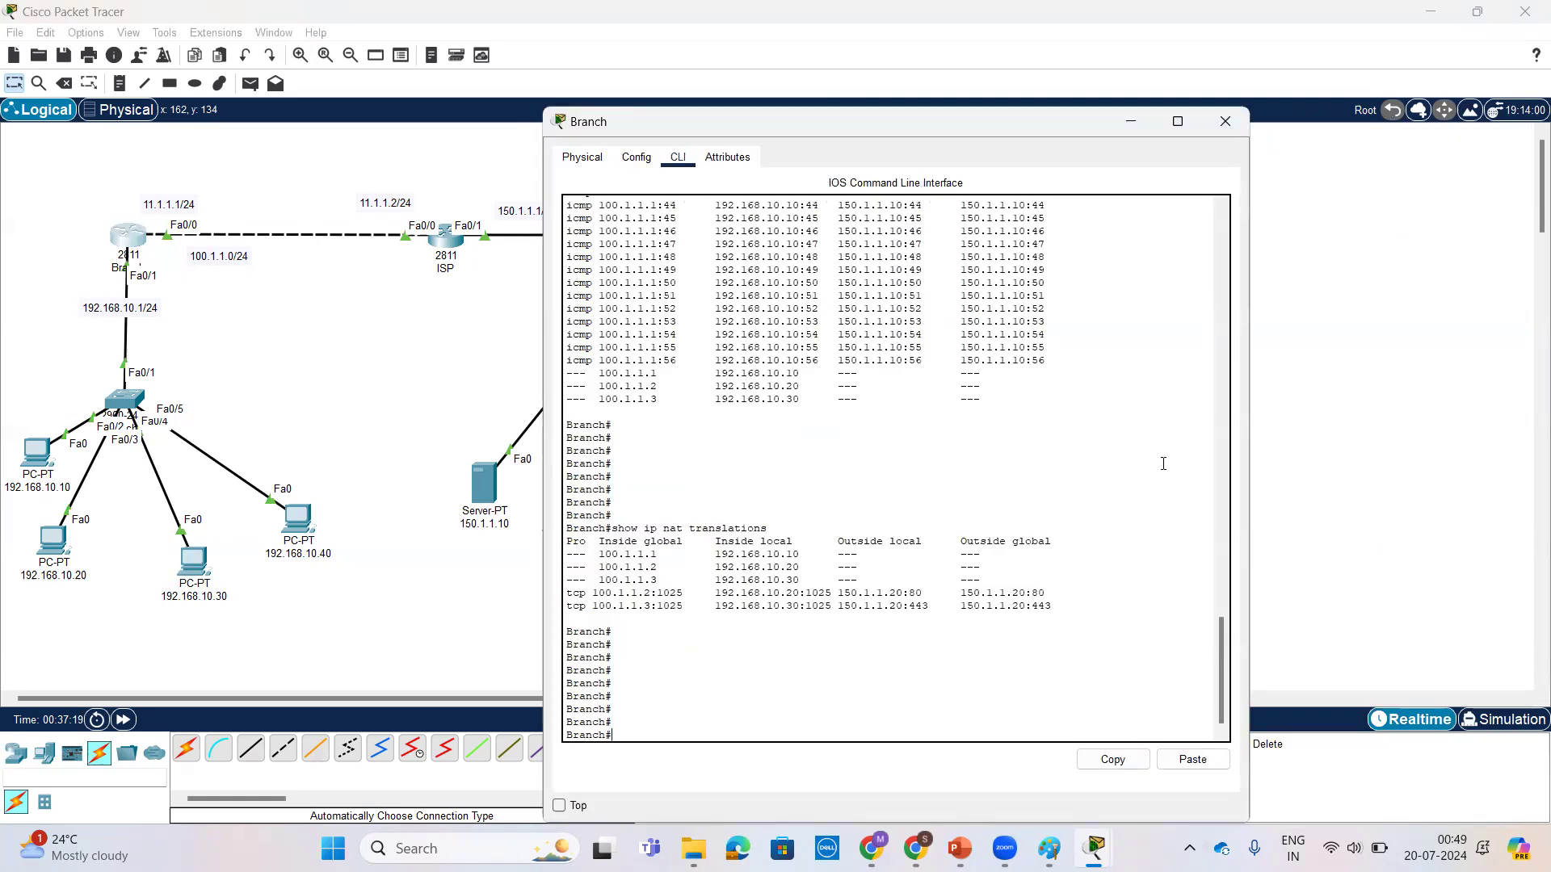
key("Return")
key("Up")
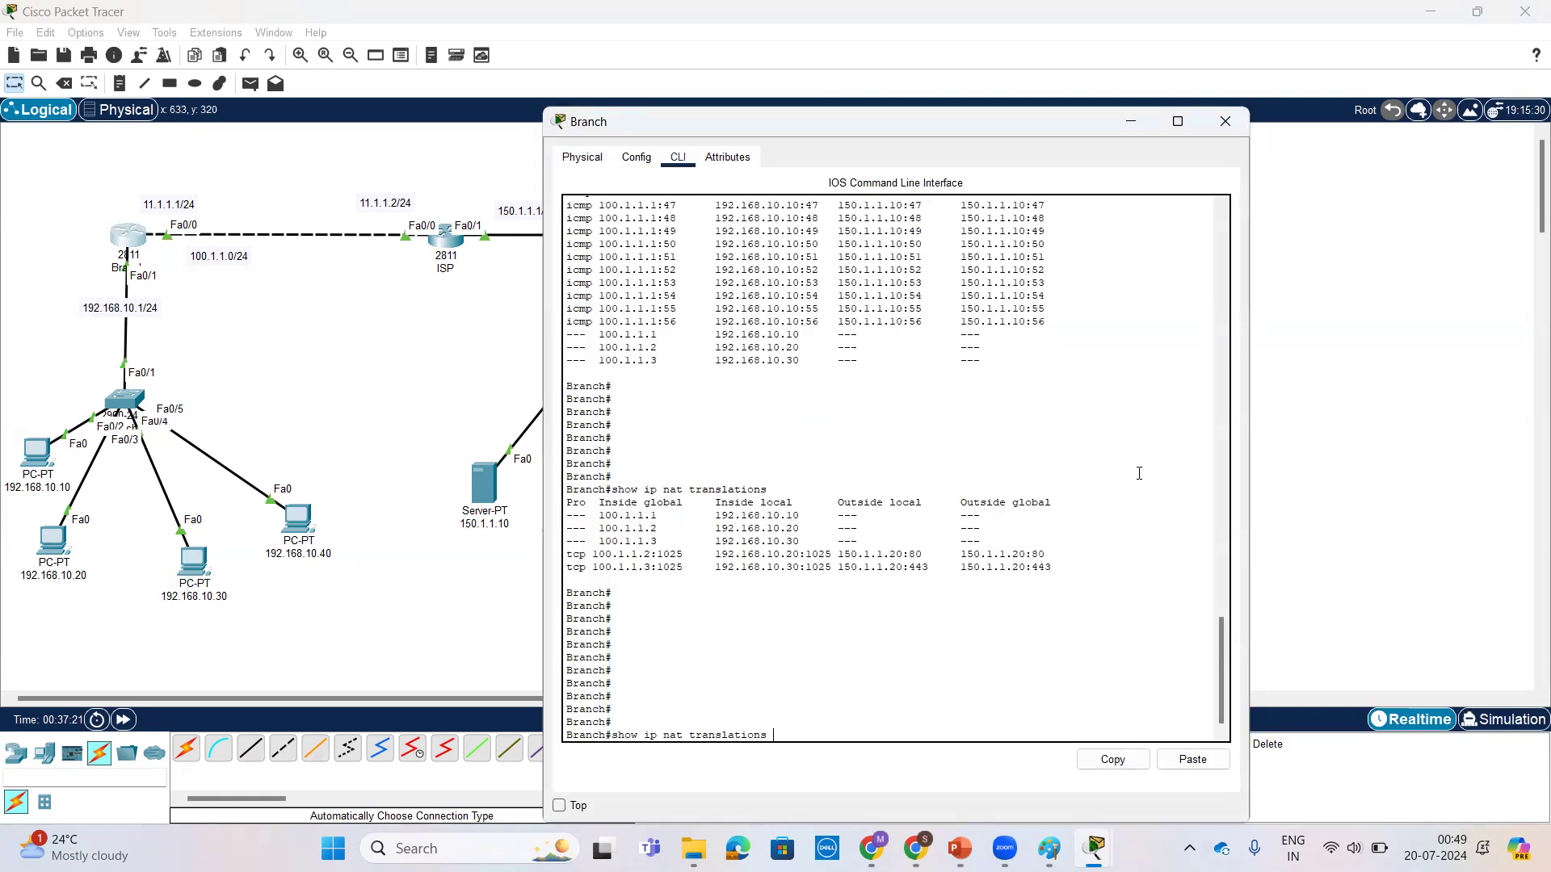
key("Return")
key("Return")
key("Return")
key("Return")
key("Return")
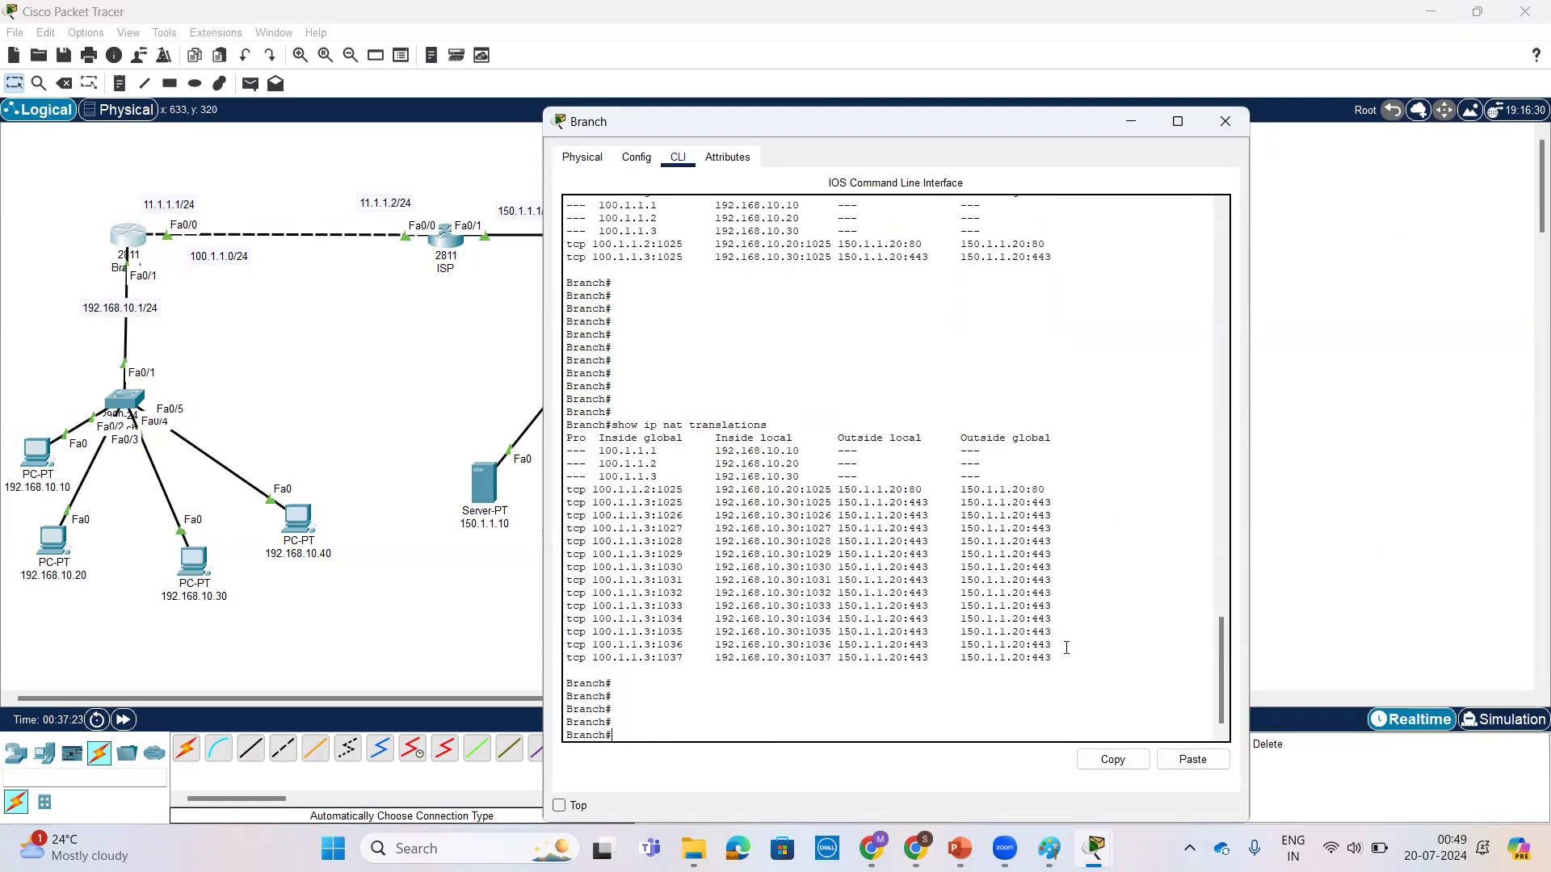
left_click_drag(1066, 661, 557, 507)
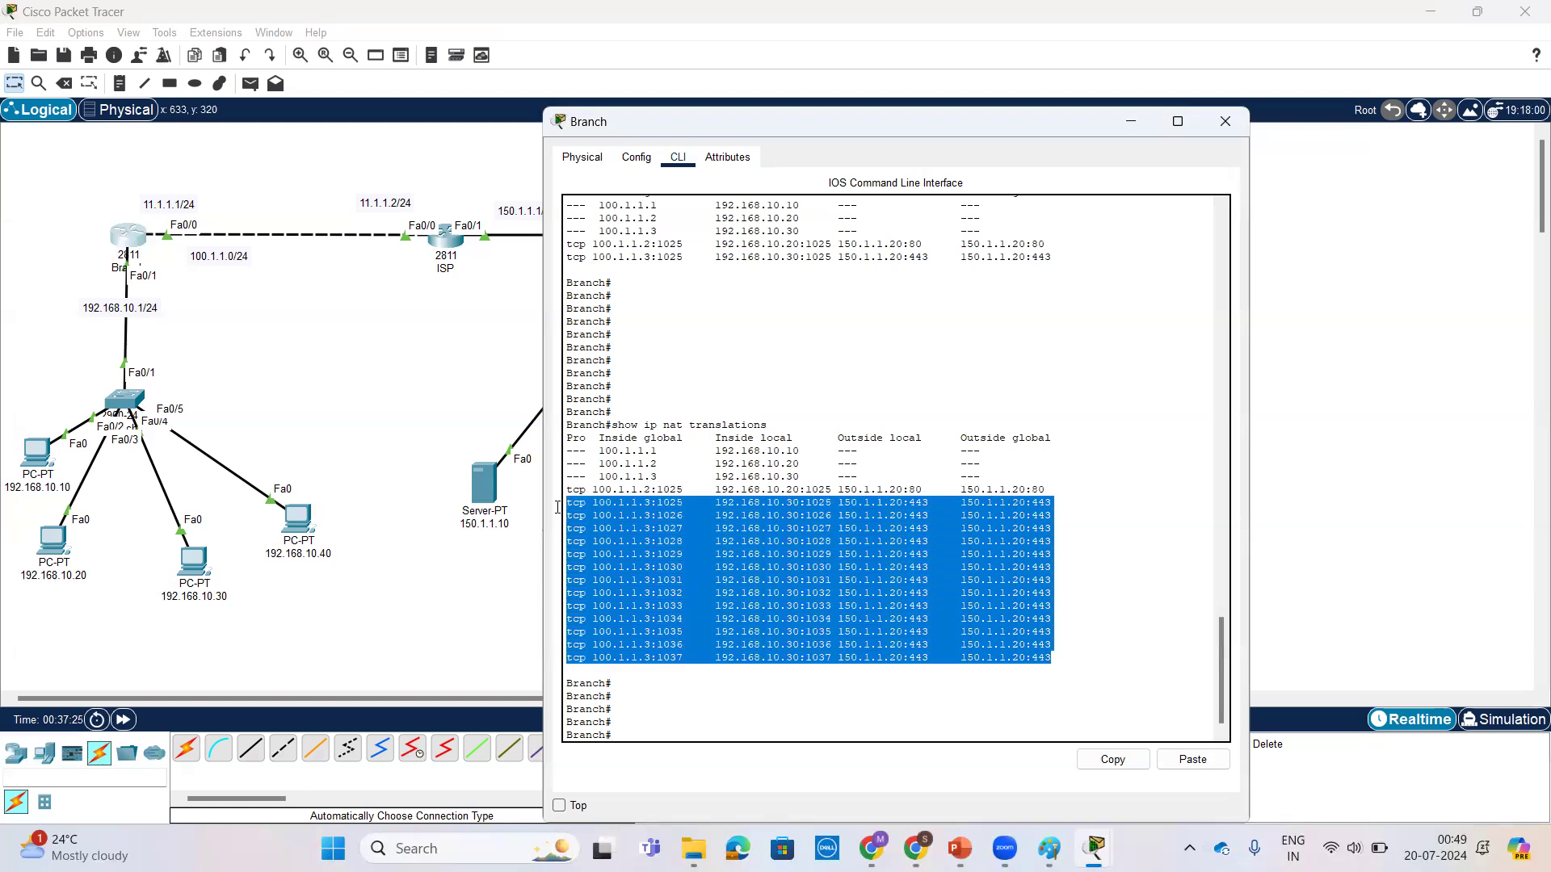
left_click(1137, 583)
left_click_drag(1051, 661, 565, 501)
left_click(52, 539)
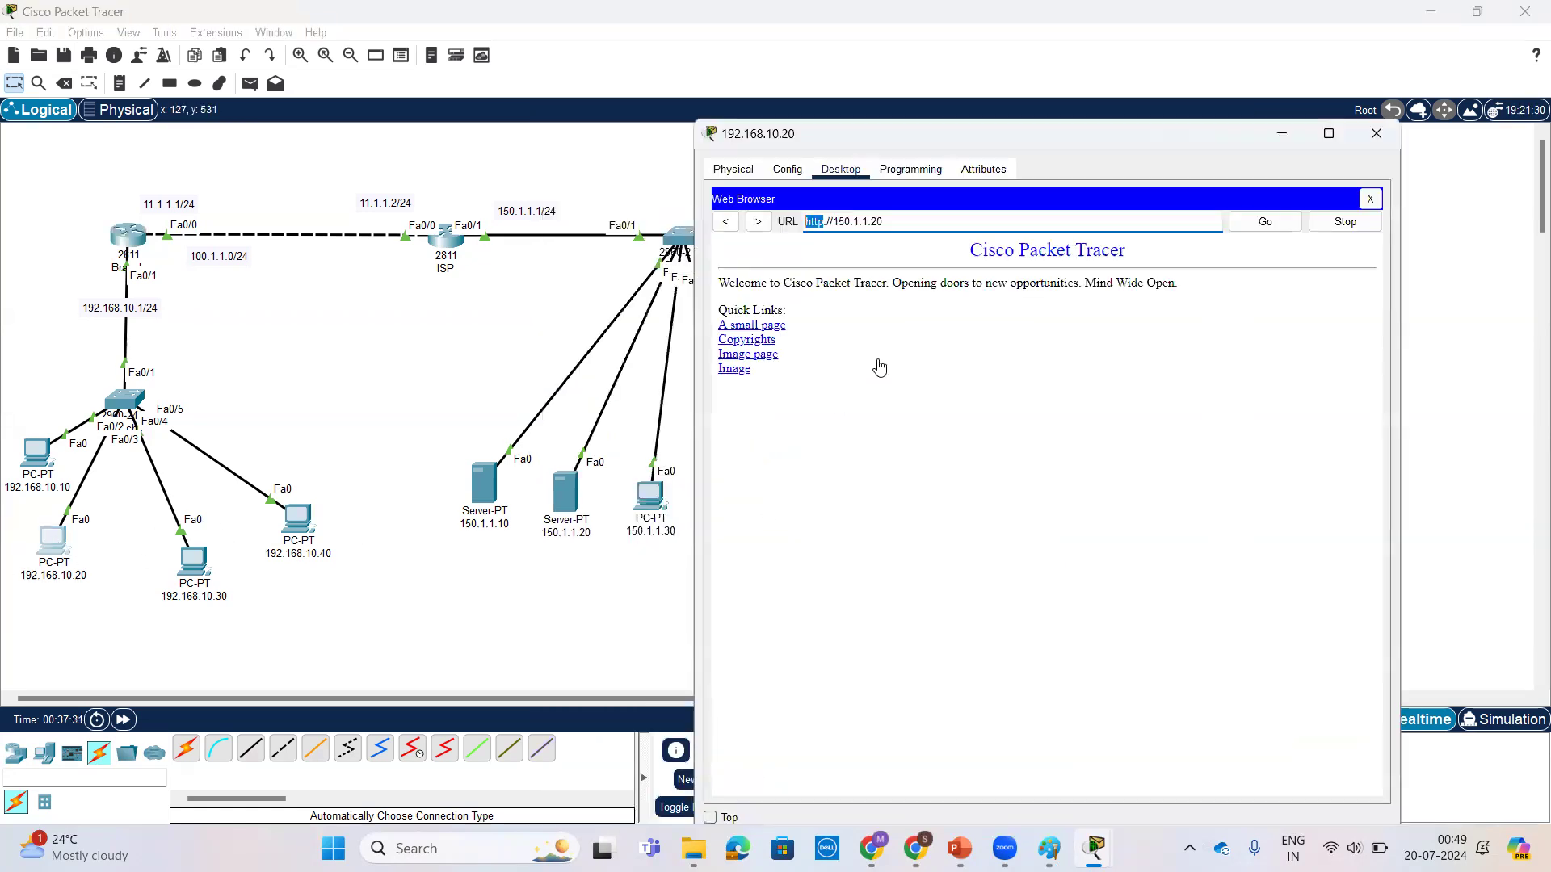
left_click(1221, 223)
left_click(129, 233)
left_click(1103, 543)
key("Return")
key("Return")
key("Return")
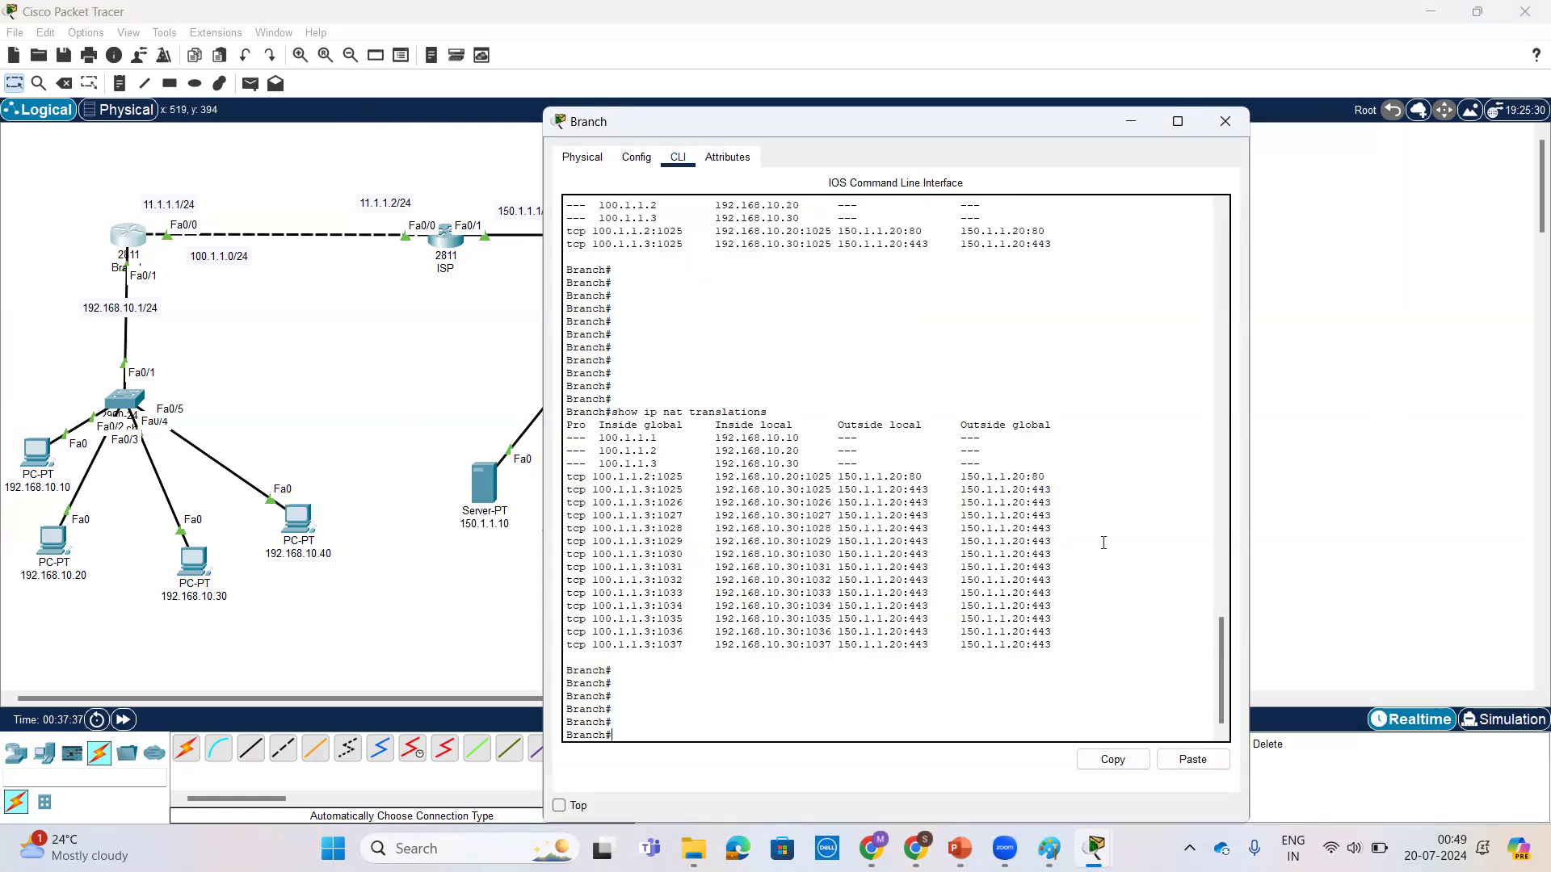
key("Up")
key("Return")
key("Return")
key("Return")
key("Return")
key("Return")
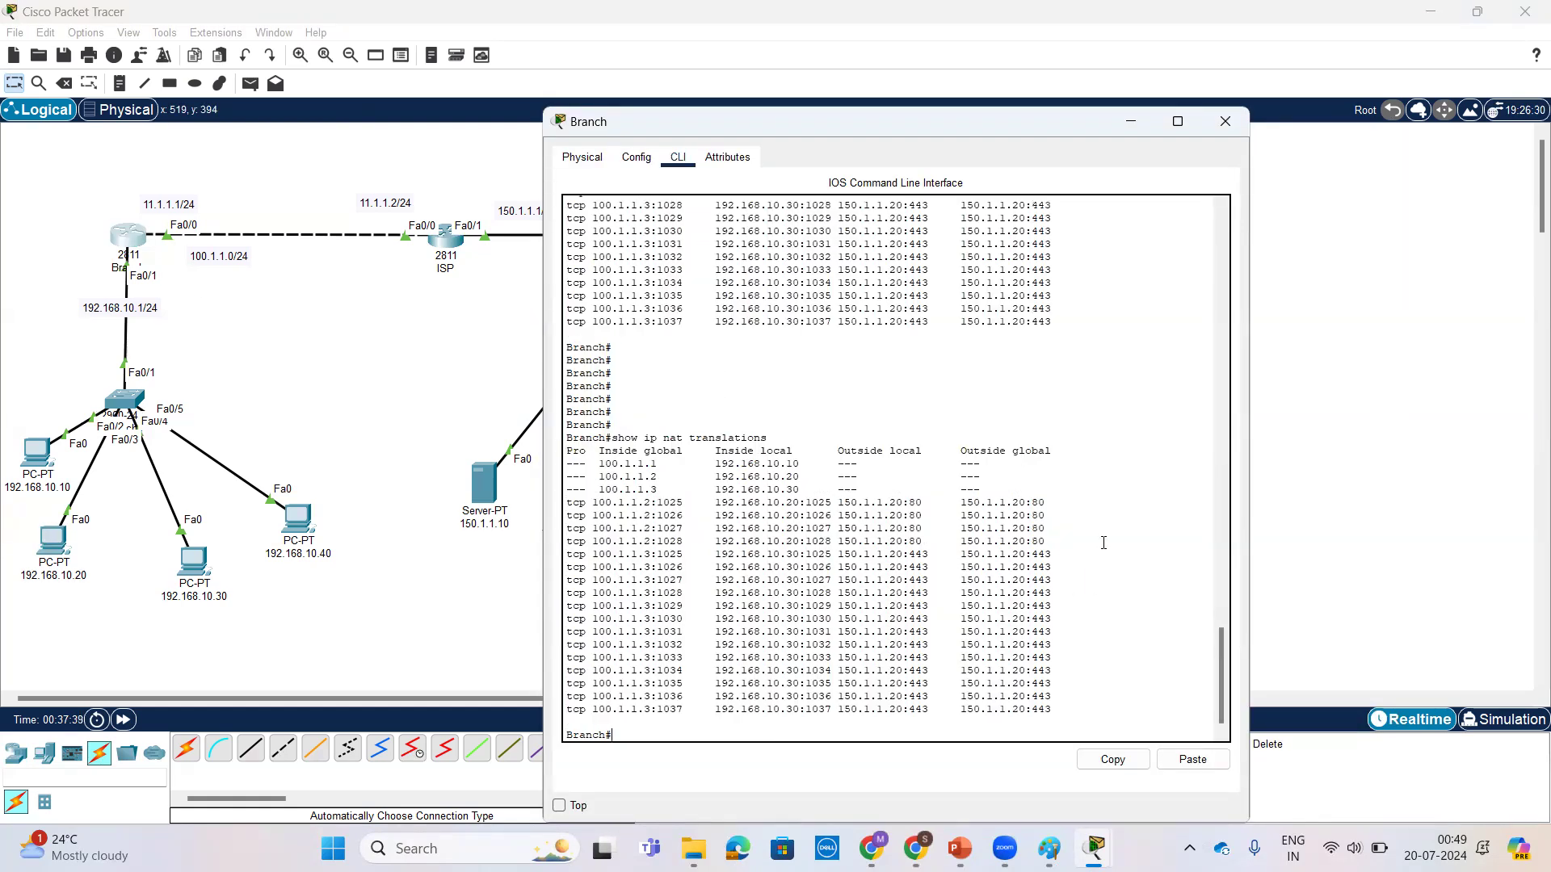
Step: Examine the new port 80 translation entries for 192.168.10.20 and their source port numbers
left_click_drag(1047, 489, 556, 459)
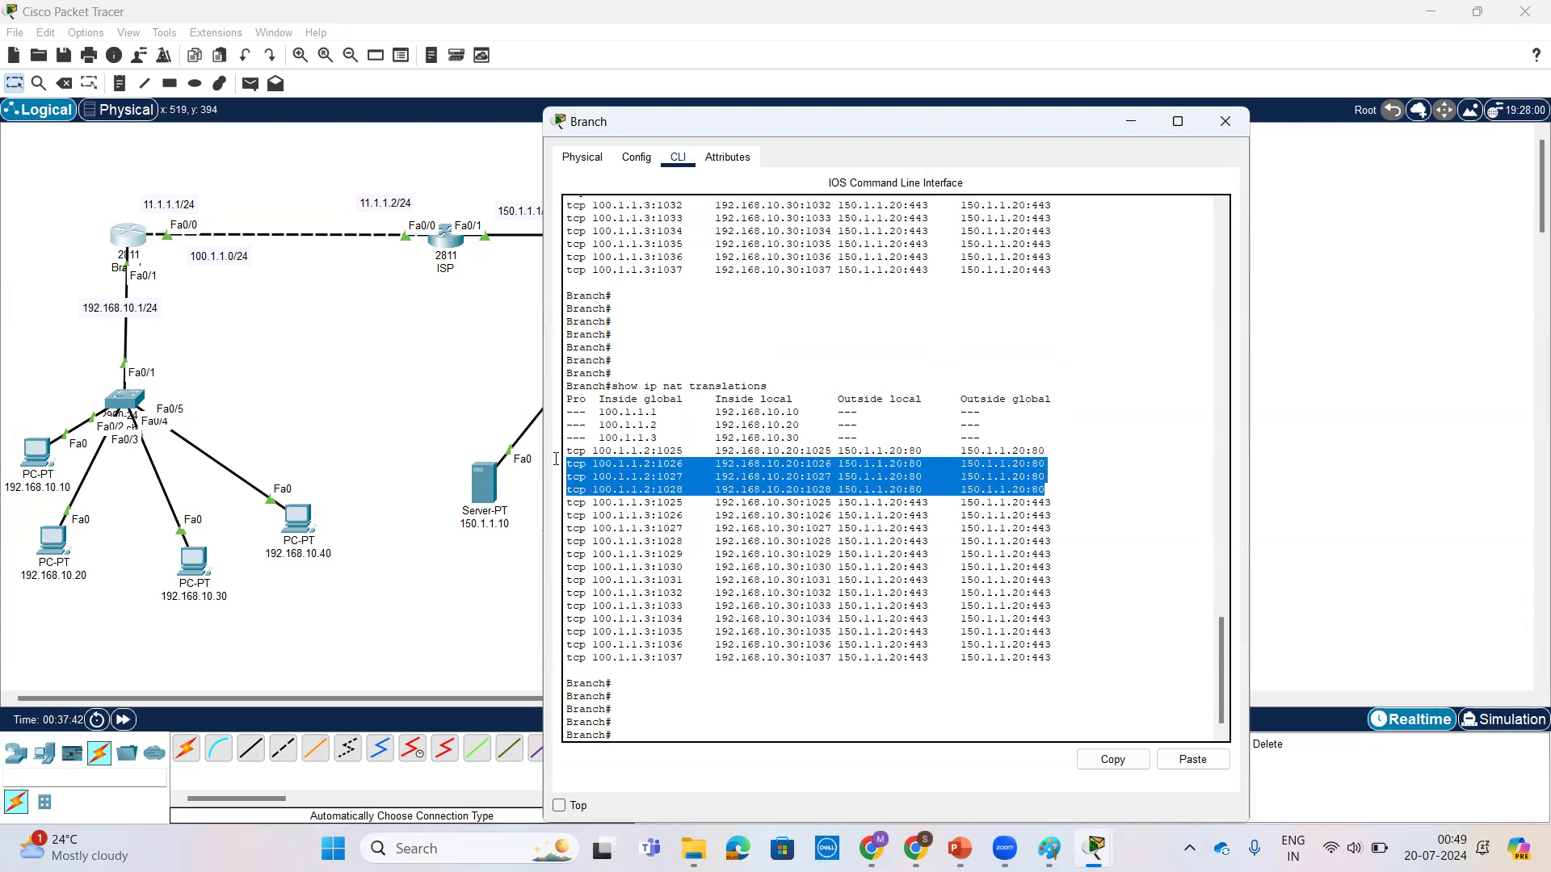
left_click(625, 480)
left_click_drag(683, 463, 658, 490)
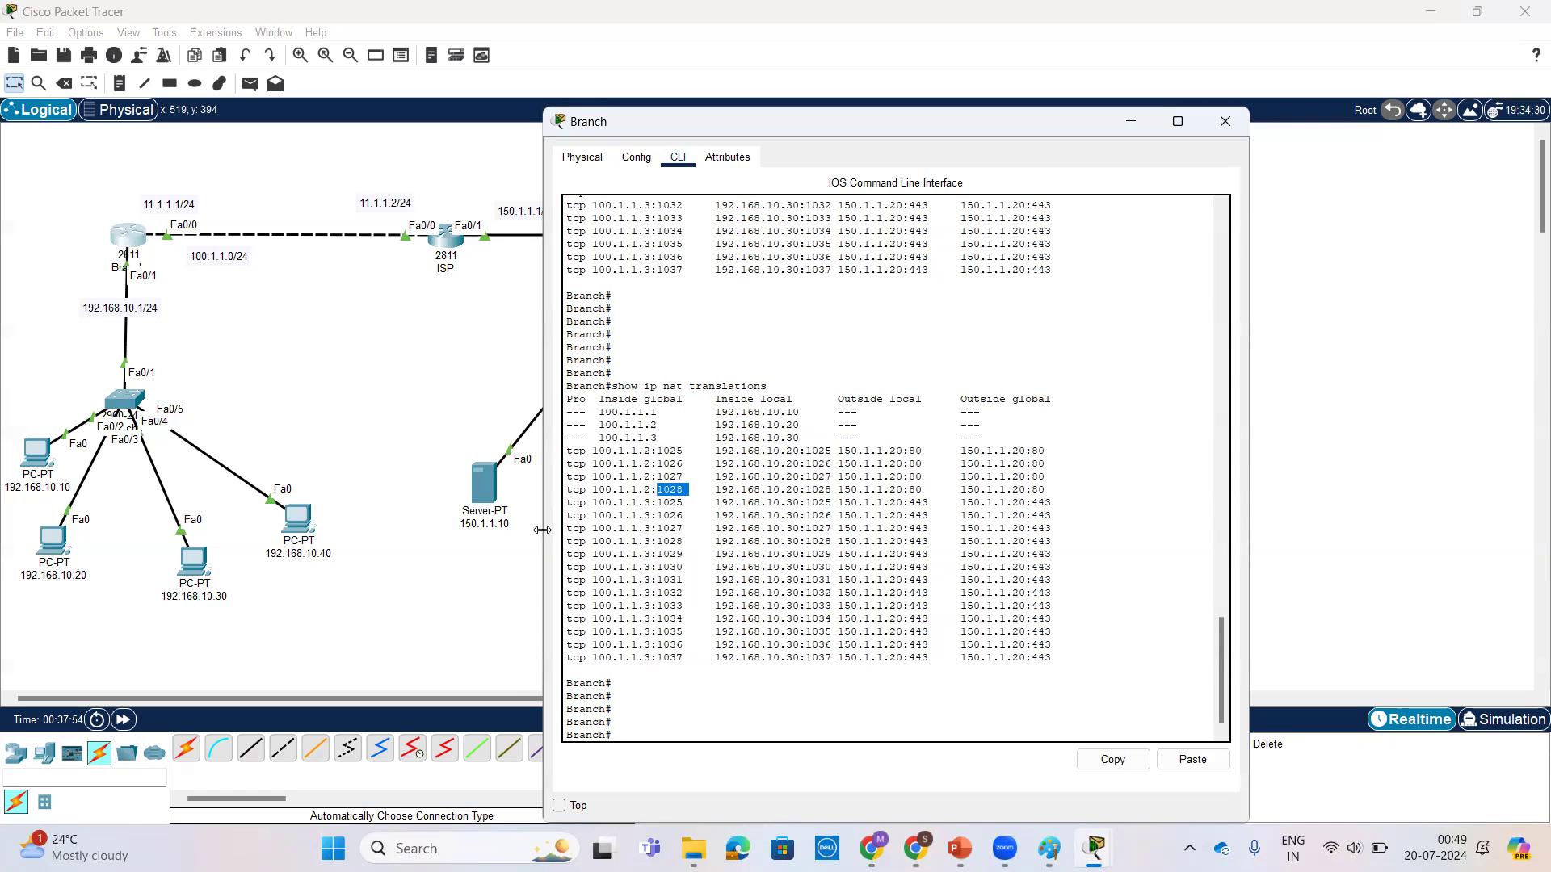
Step: Open the desktop applications of PC 192.168.10.40
left_click(305, 533)
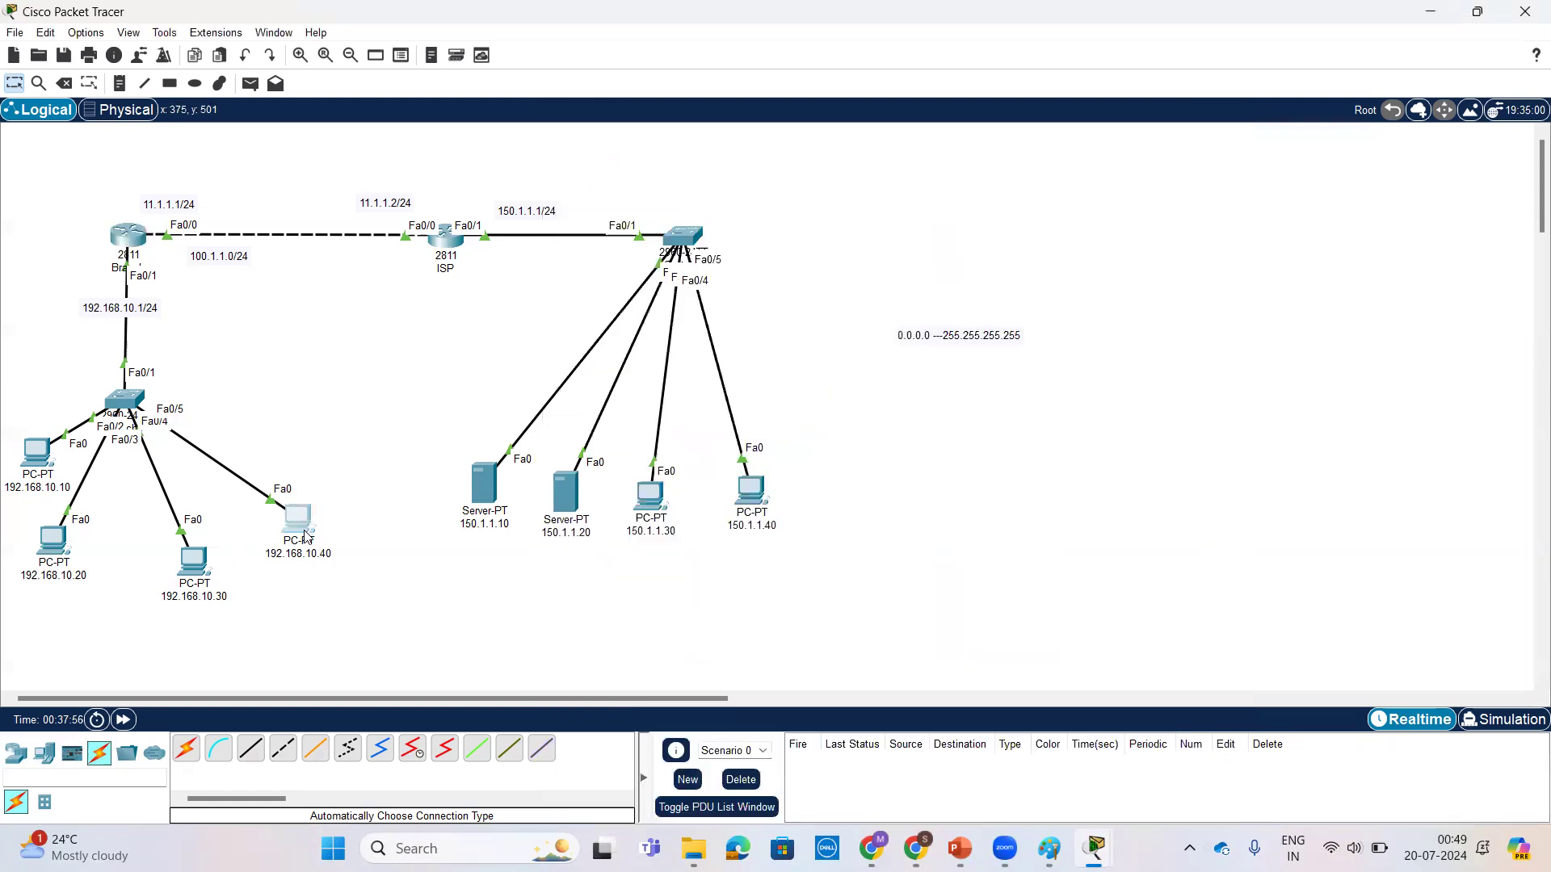
left_click(305, 535)
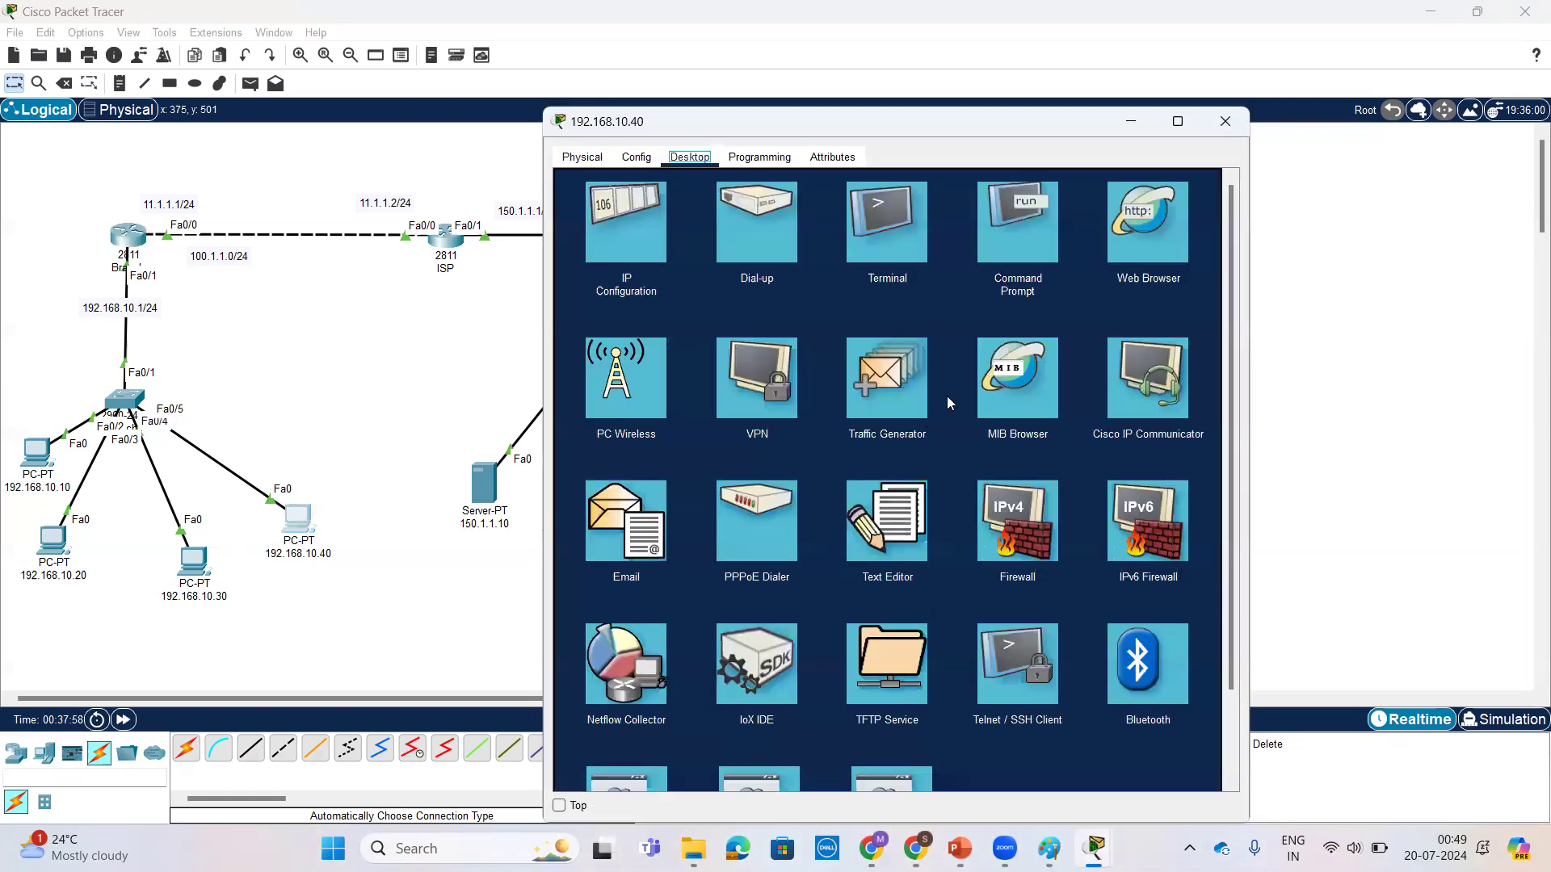
left_click(1037, 257)
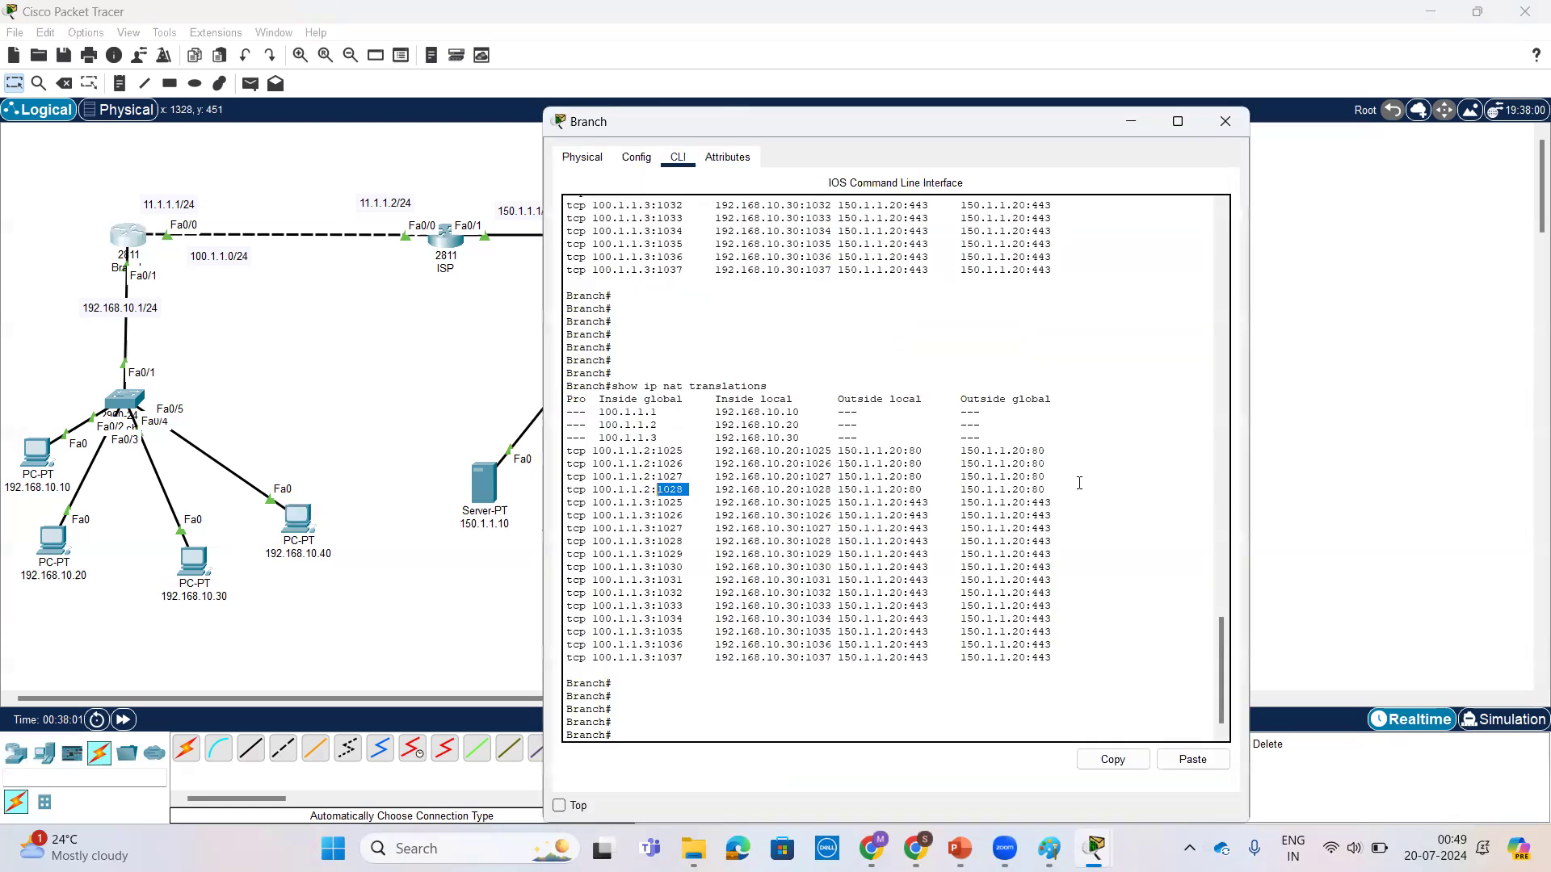
Step: Run show running-config | section nat on Branch and examine the static NAT mappings
key("Return")
key("Return")
key("Return")
type("sh")
key("Tab")
type("r")
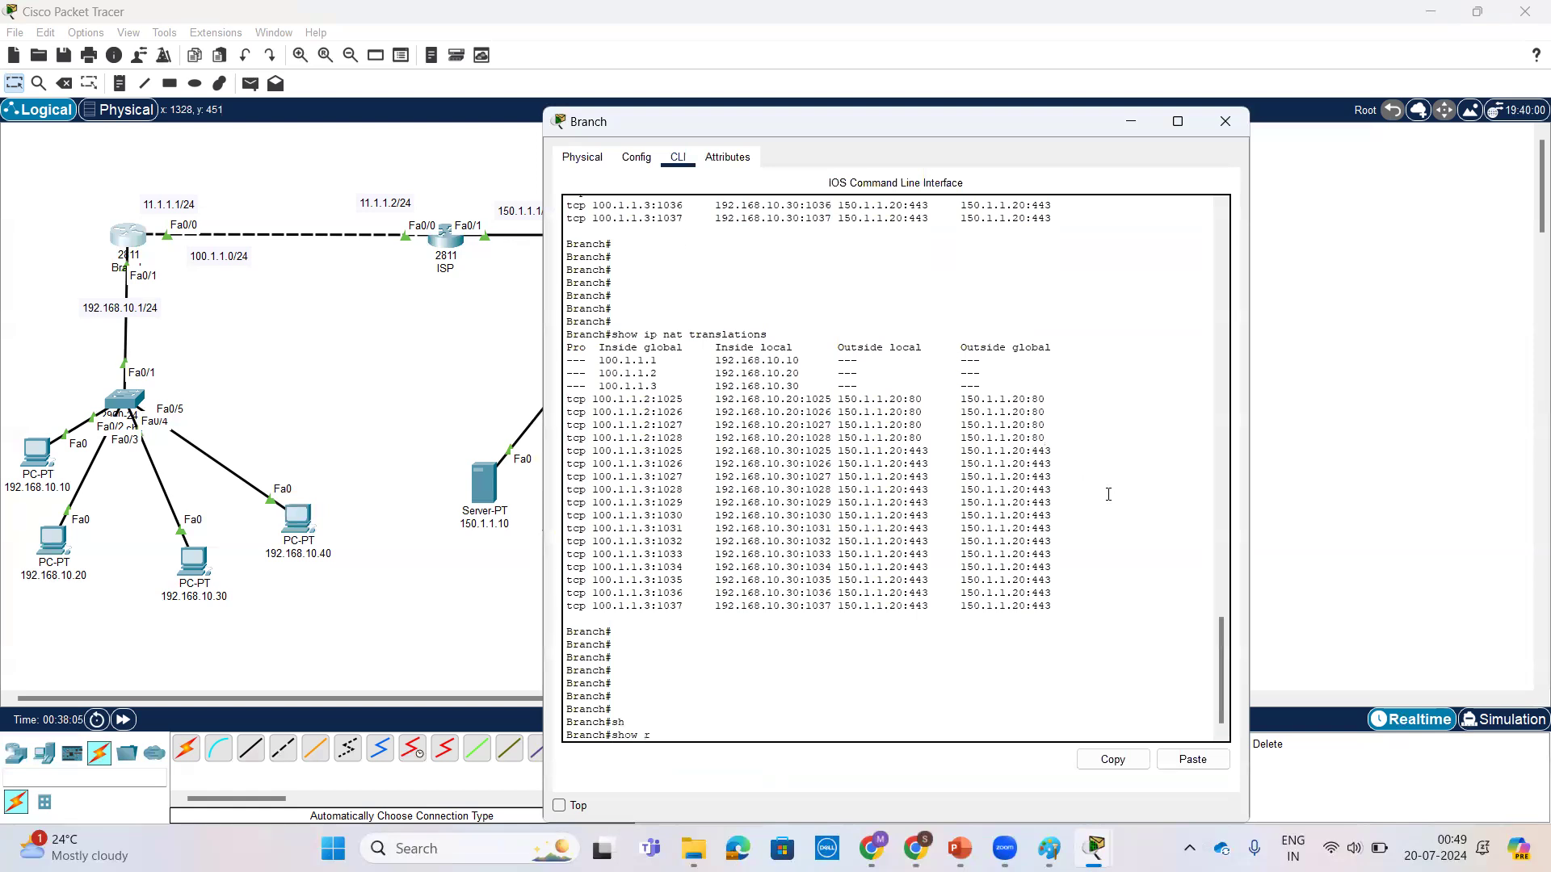
type("un")
key("Tab")
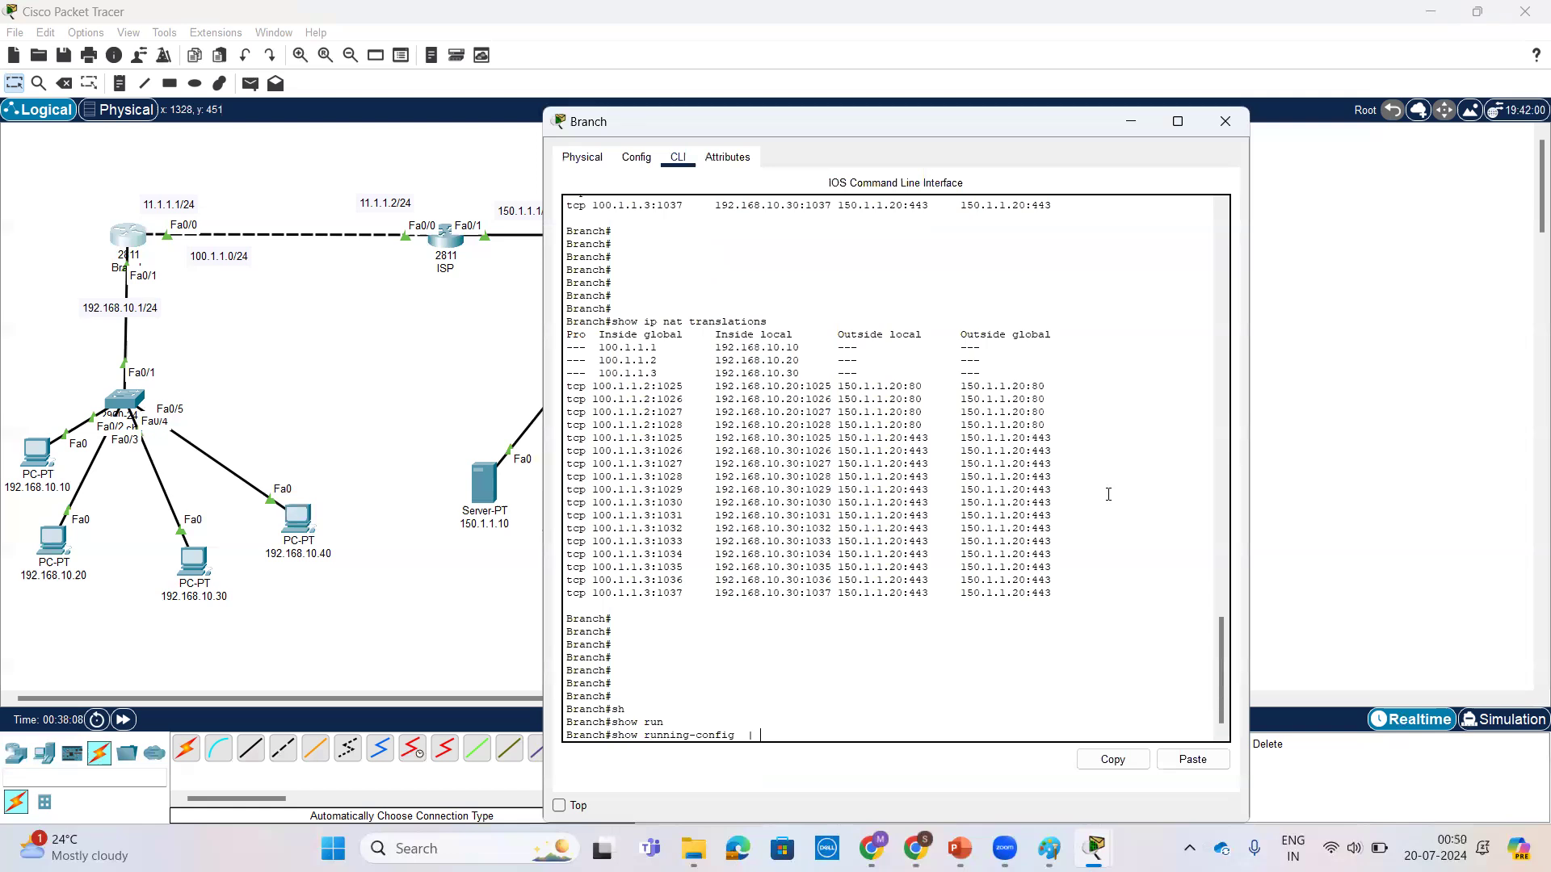
key("Tab")
type("na")
key("Return")
key("Return")
key("Return")
key("Return")
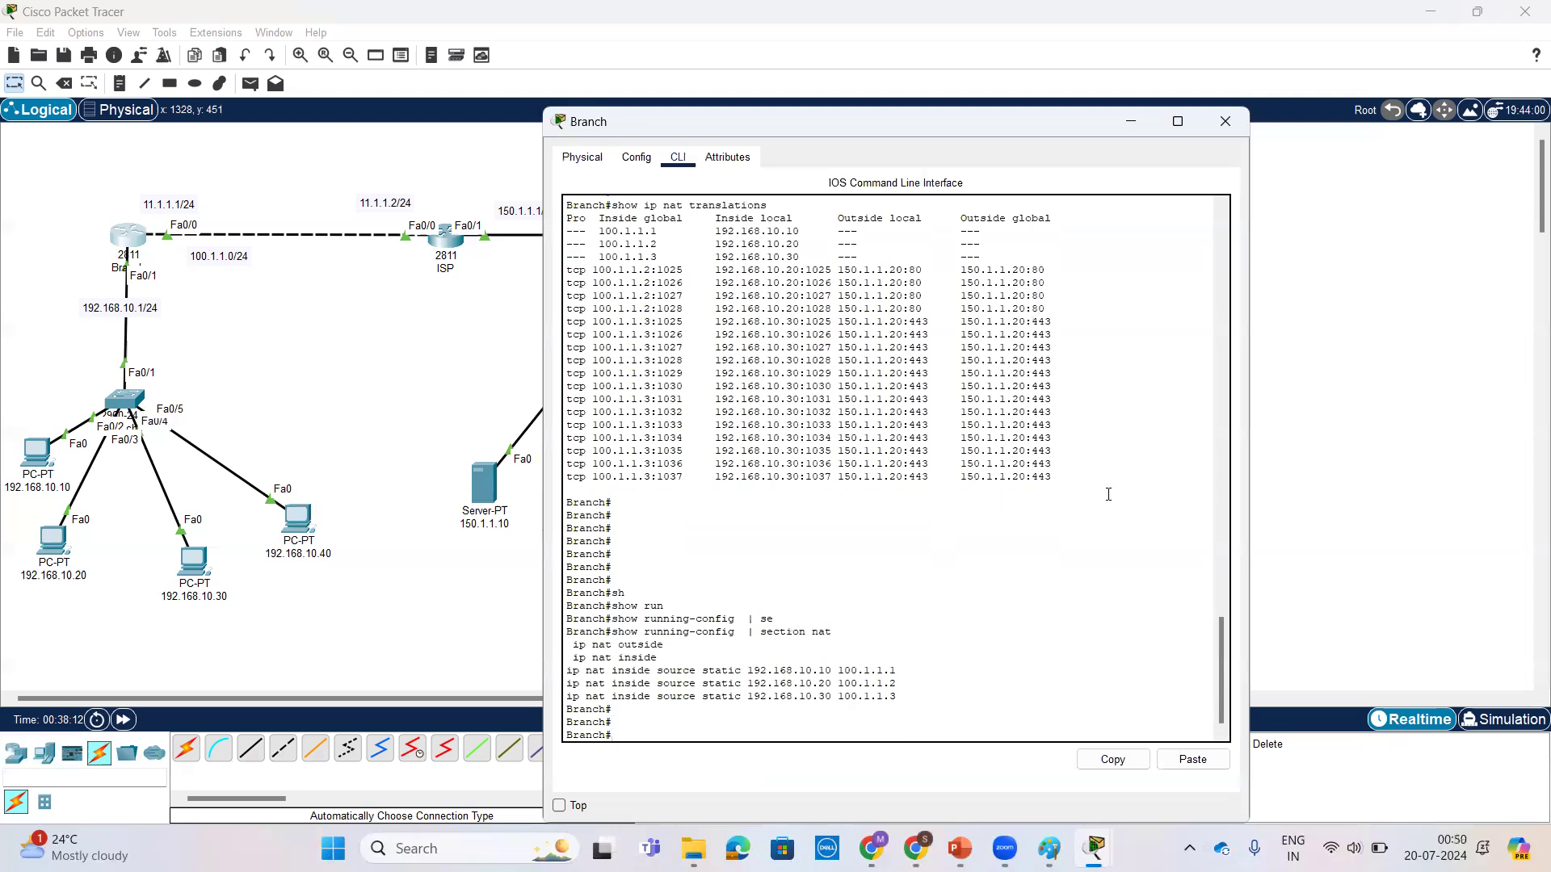
left_click_drag(898, 683, 543, 661)
Step: Ping 150.1.1.10 from the command prompt of PC 192.168.10.40 and move its window clear of the topology
left_click(299, 530)
left_click(299, 530)
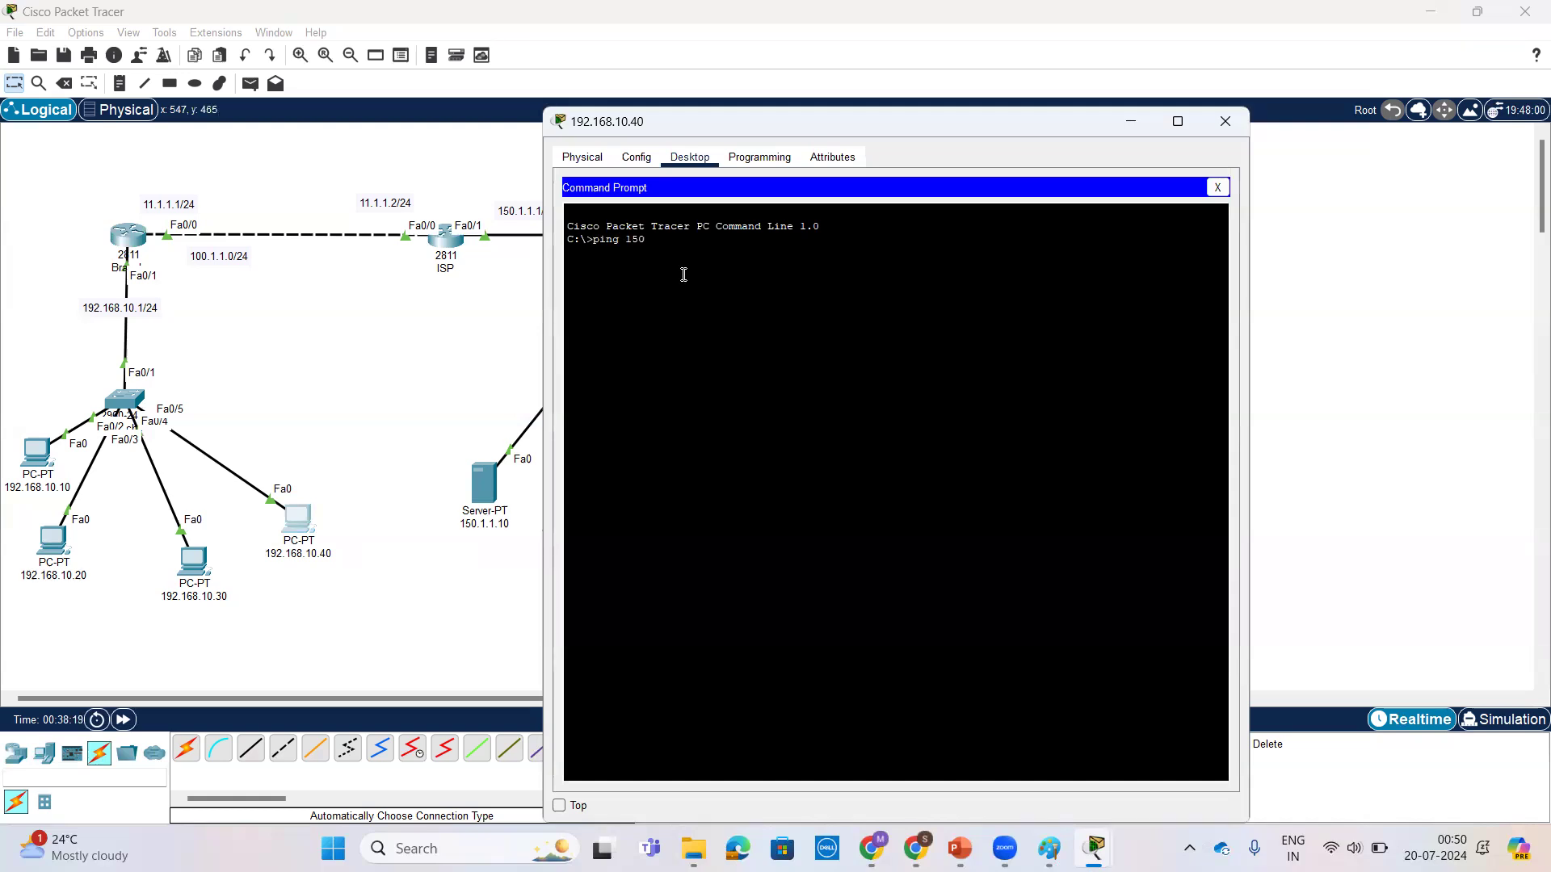
type("ping 150.1.1.10")
key("Return")
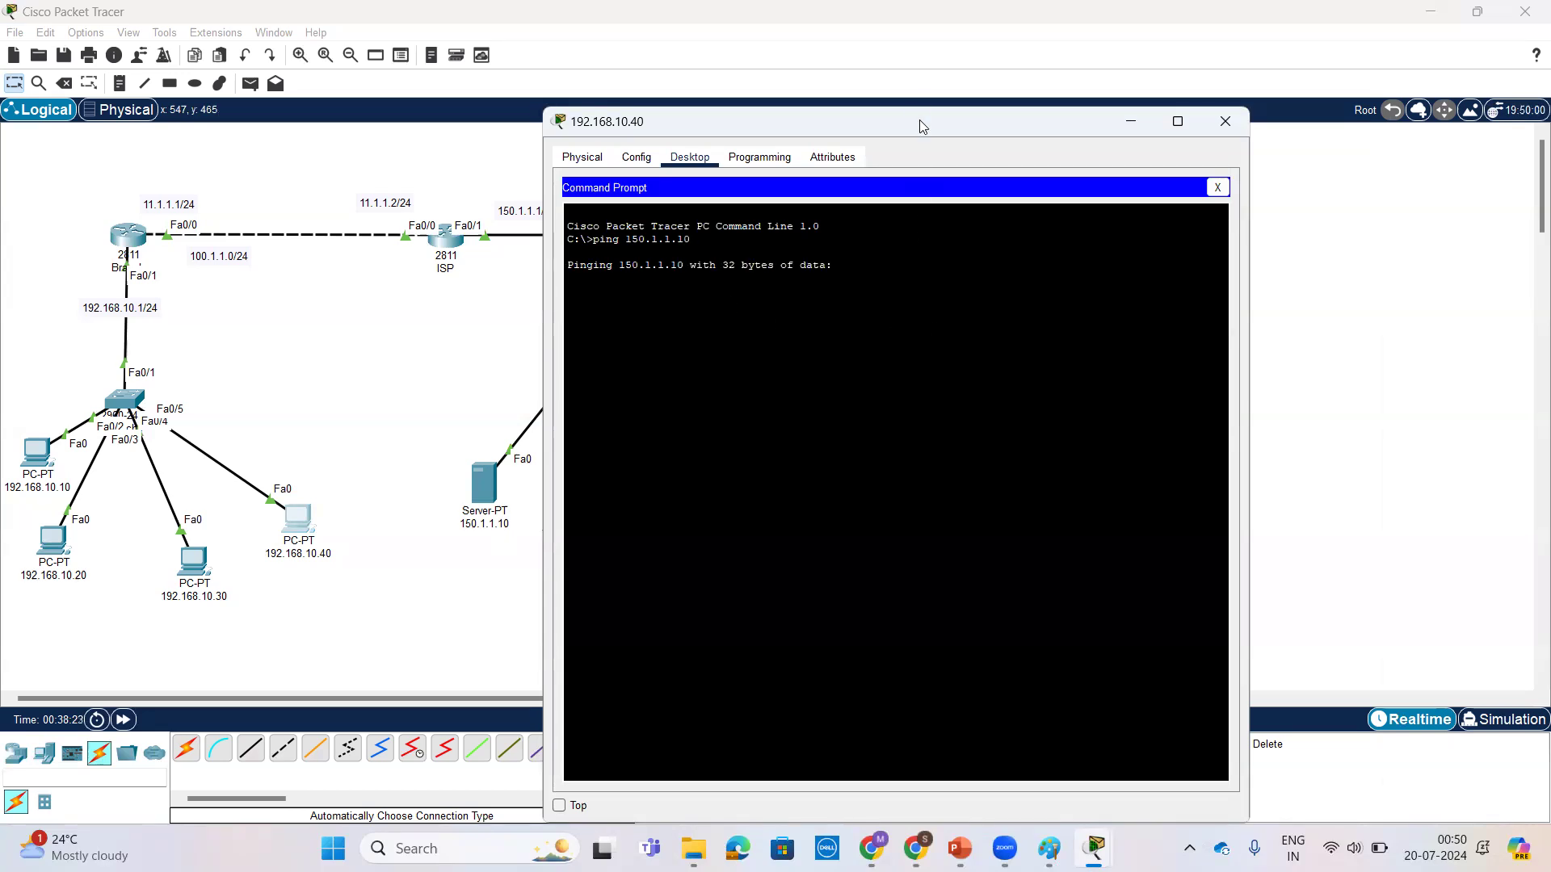
left_click_drag(944, 116, 1195, 112)
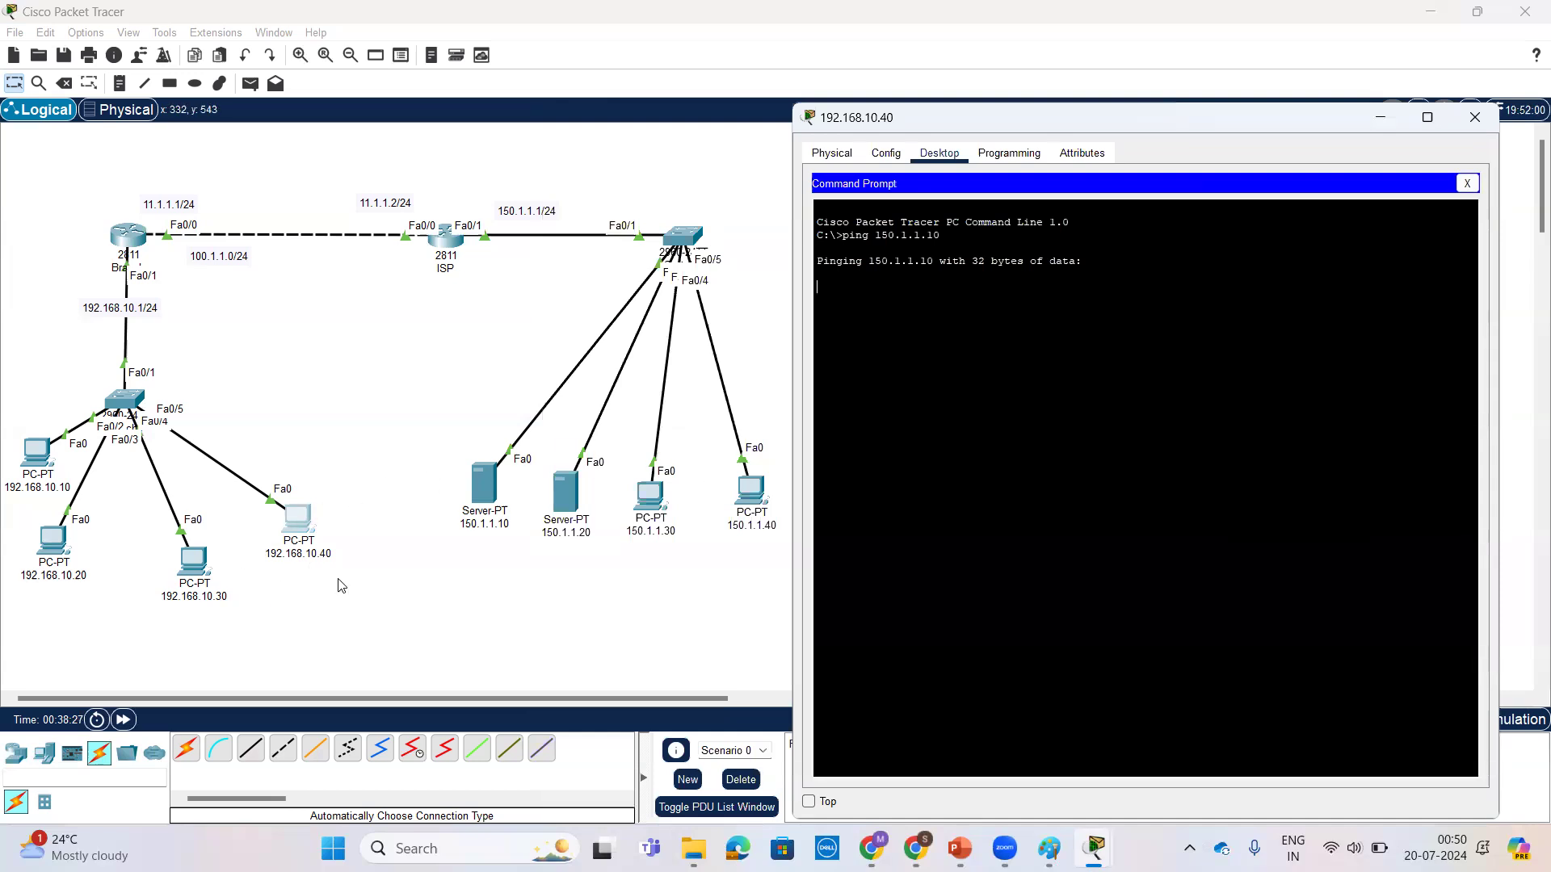
Step: Enter global configuration mode on Branch and begin an ip nat command
left_click(129, 235)
left_click(925, 528)
key("Return")
key("Return")
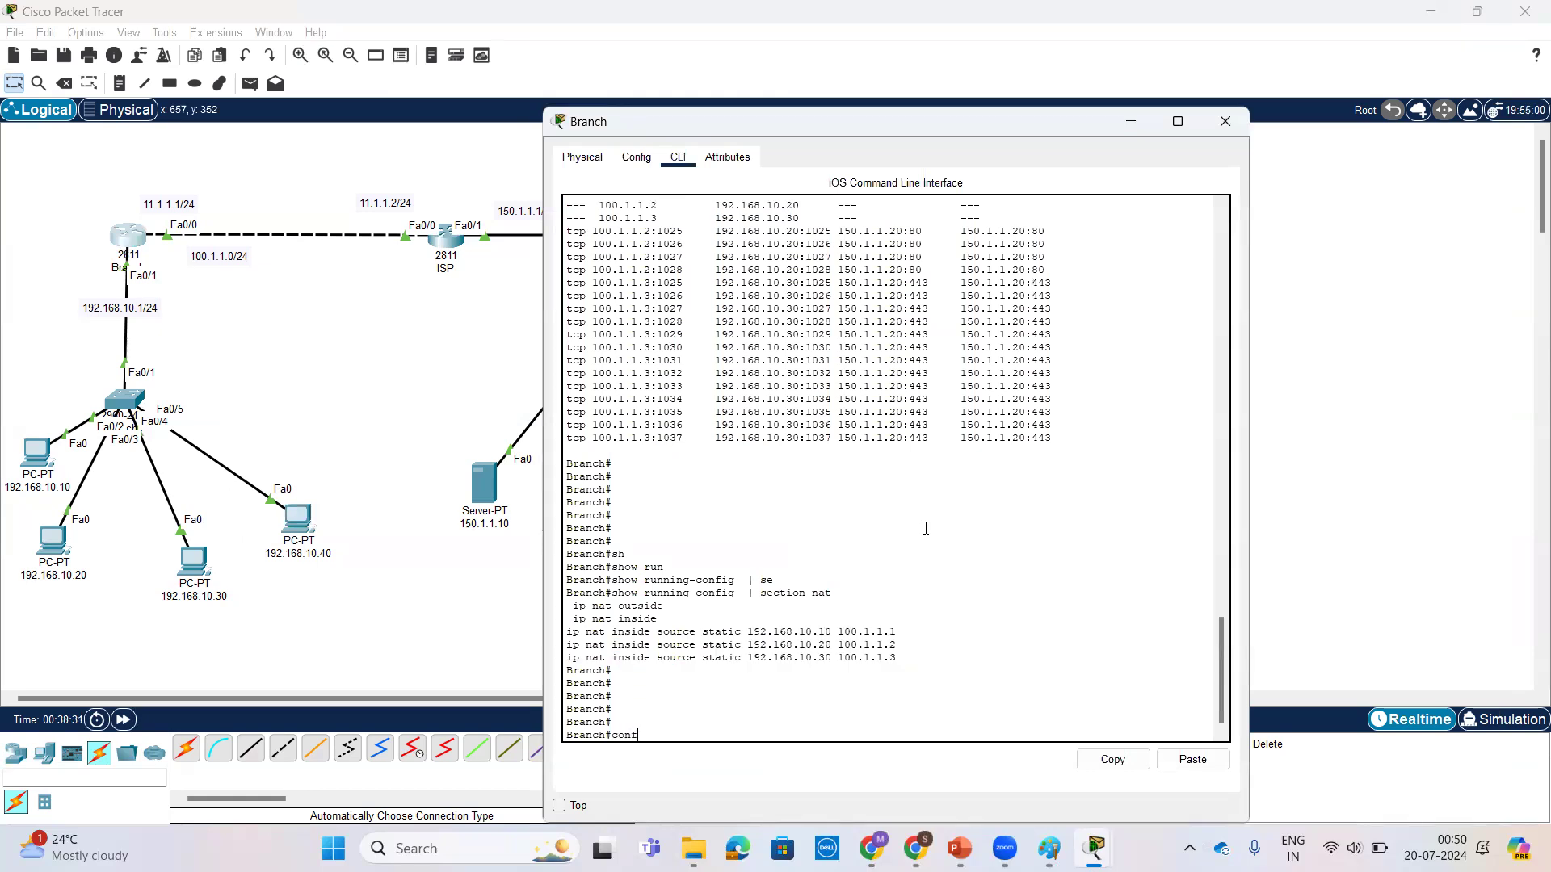
type("conf t")
key("Return")
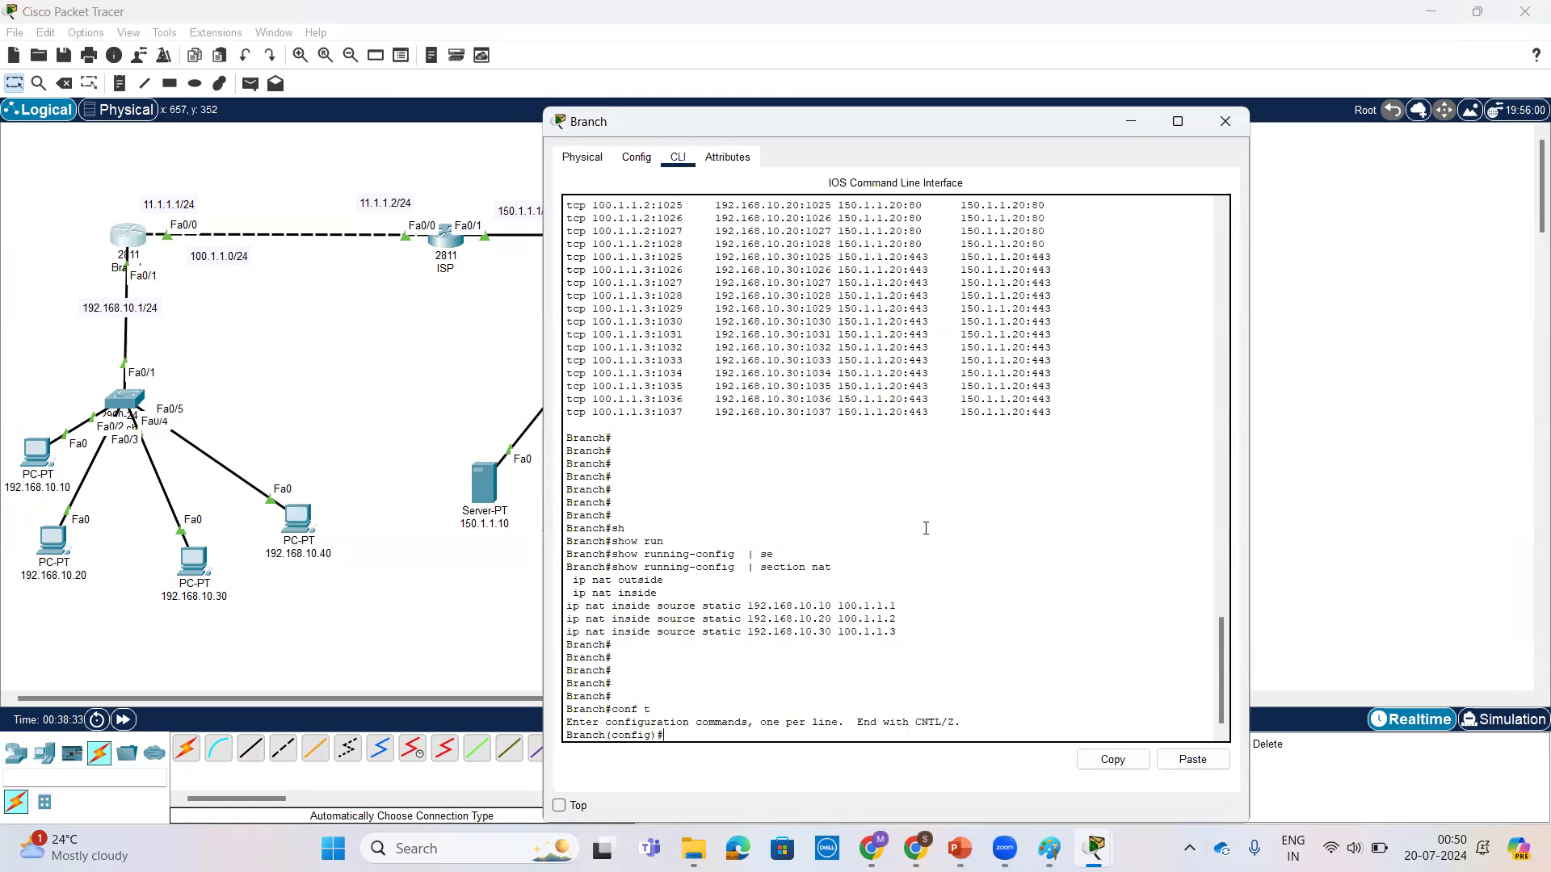
left_click_drag(566, 632, 744, 632)
left_click(786, 685)
type("ip nat")
key("Tab")
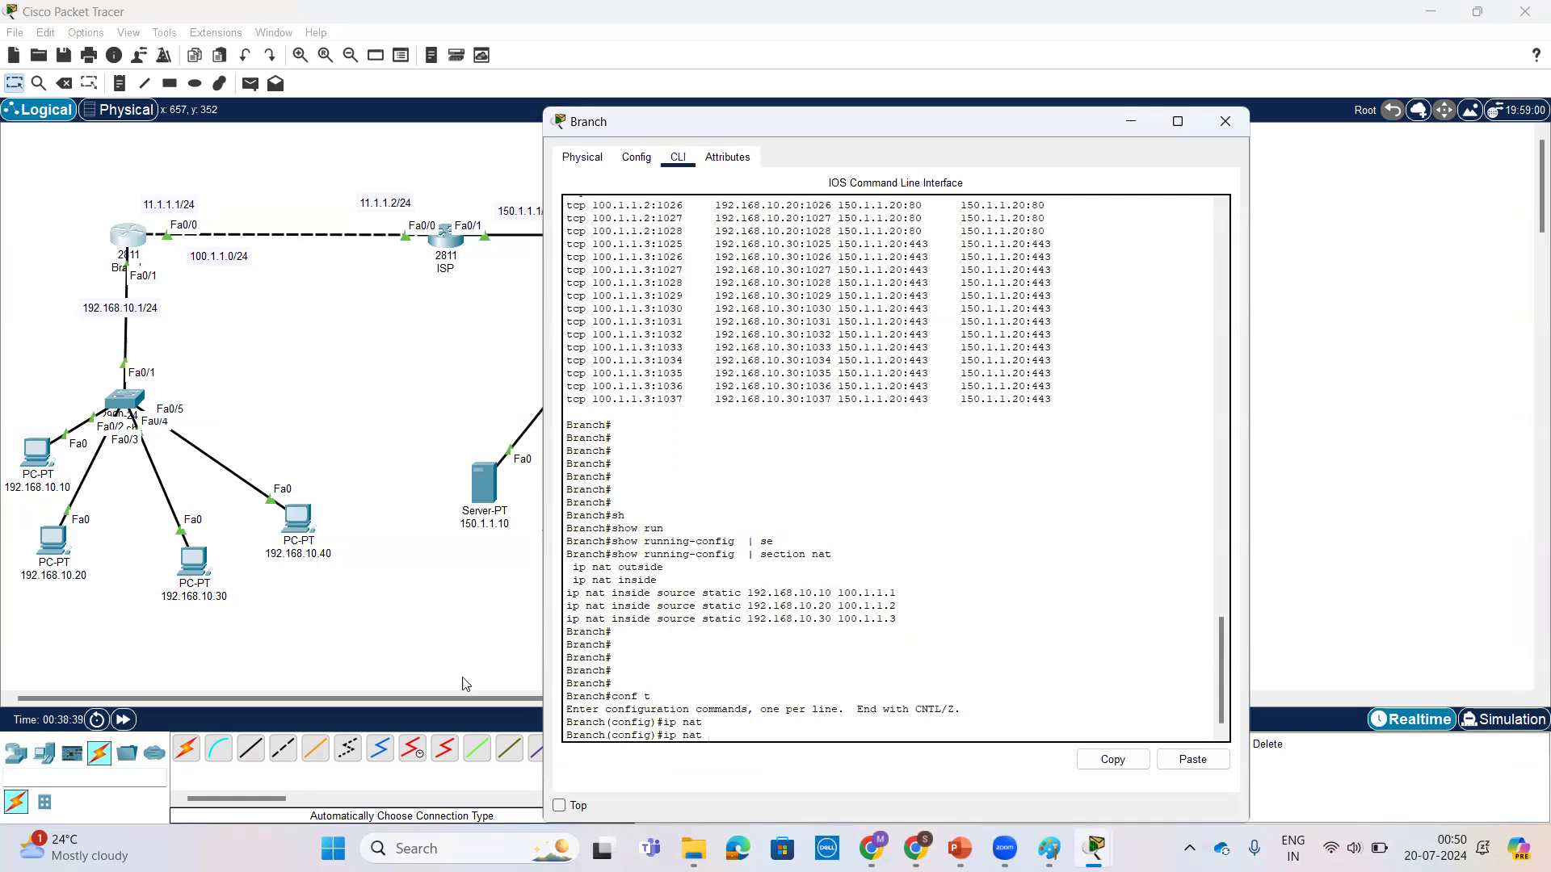
Step: Stop the running ping on PC 192.168.10.40 and start a continuous one with ping -t 150.1.1.10
left_click(305, 538)
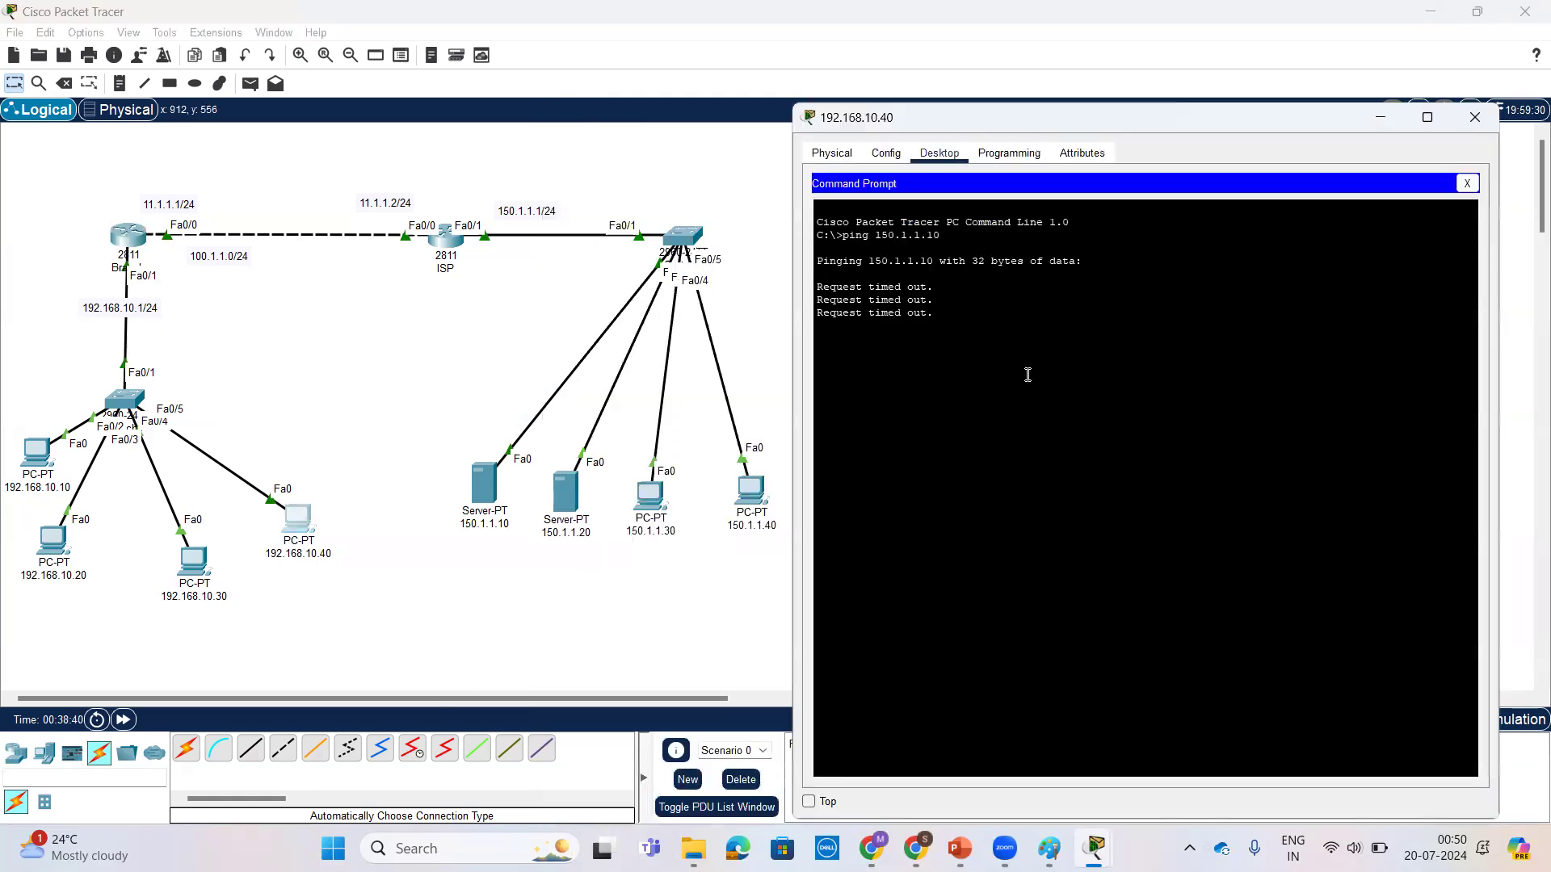
key("ctrl+c")
key("Return")
key("Return")
key("Return")
key("Up")
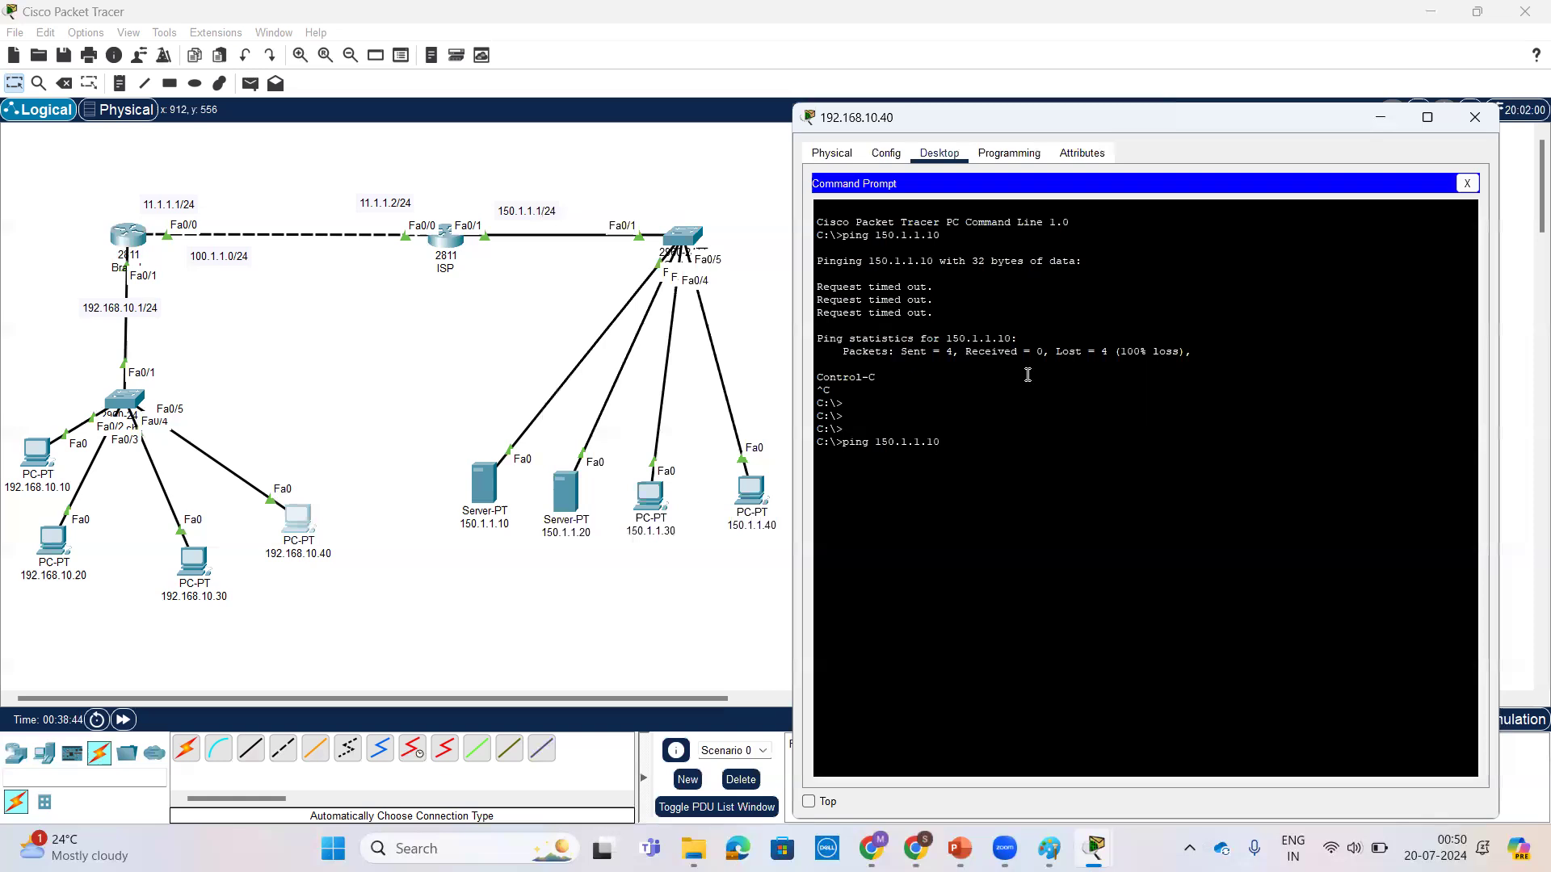
type("-t")
key("Return")
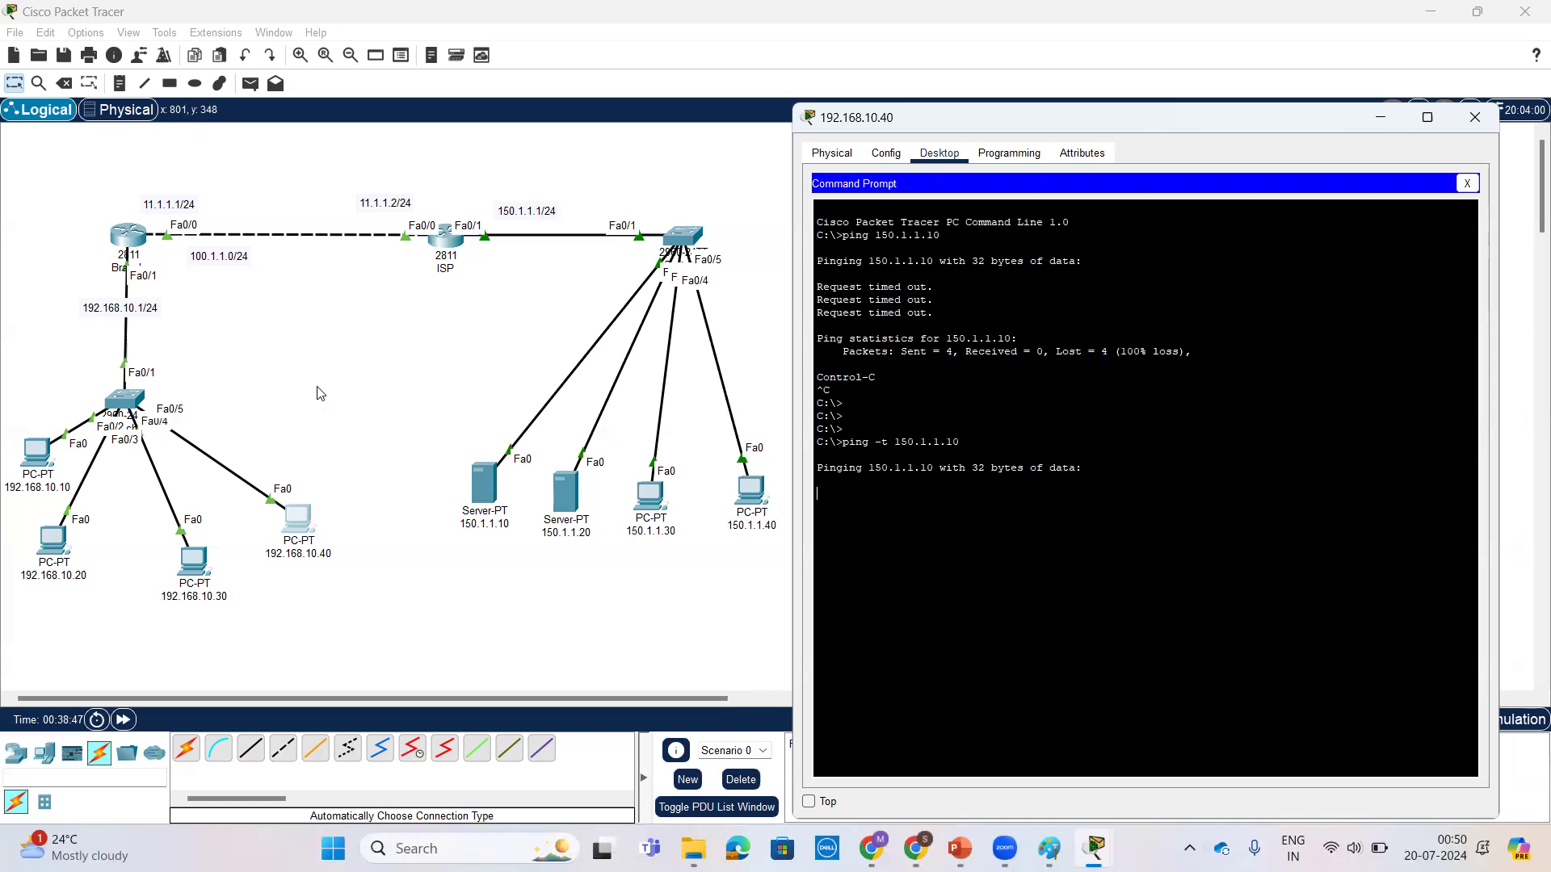
Step: Add a static NAT mapping on Branch with ip nat inside source static 192.168.10.30 100.1.1.1
left_click(125, 234)
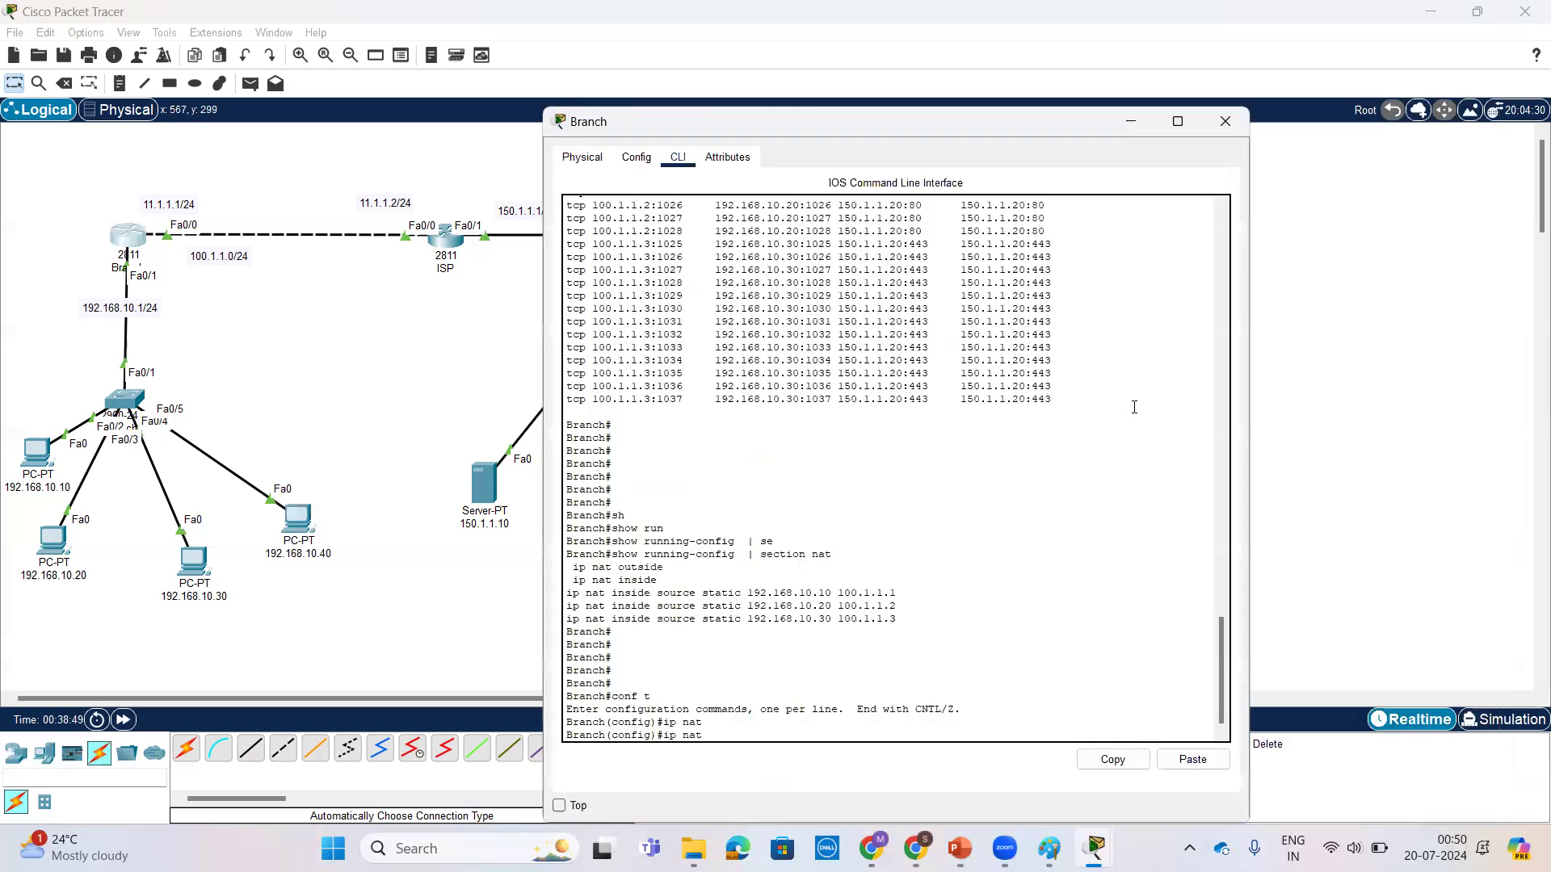
key("Tab")
key("Tab")
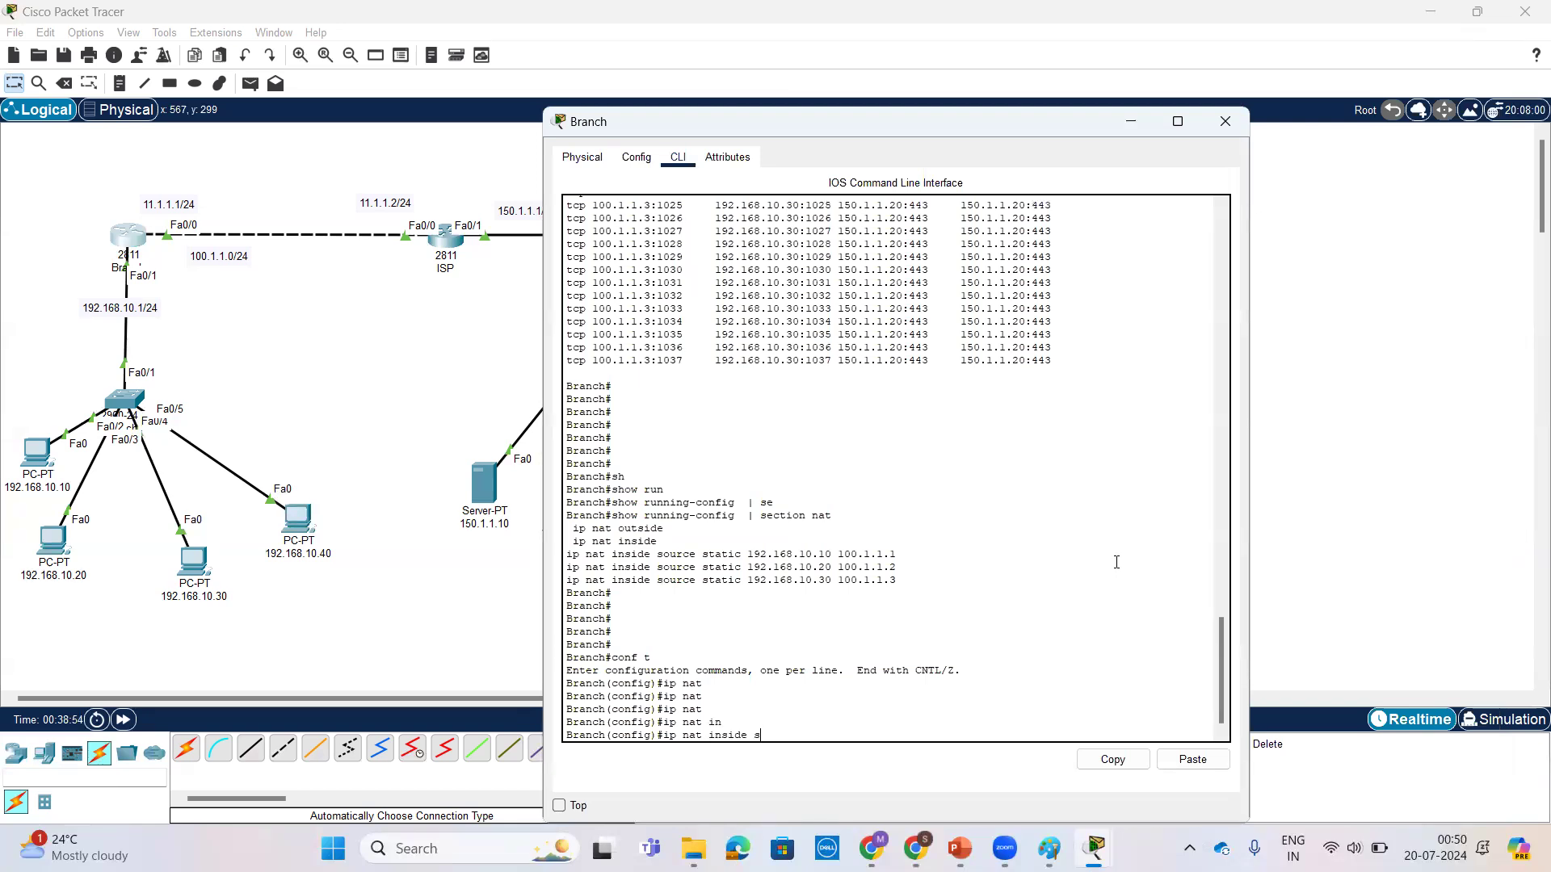
key("Tab")
type("s")
key("Tab")
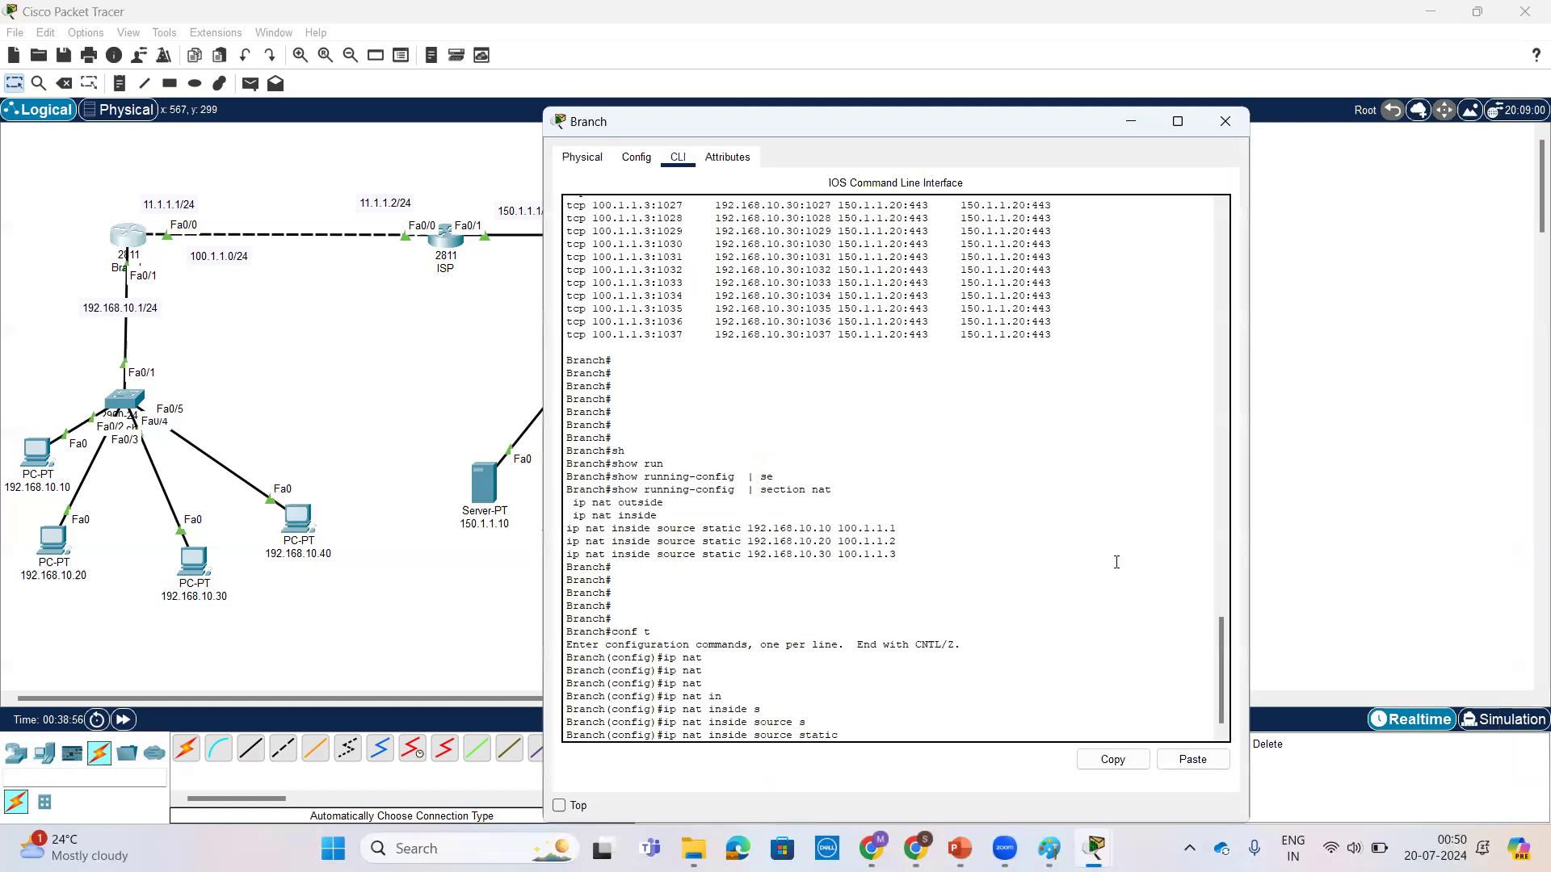
type("192.168.10.30 ")
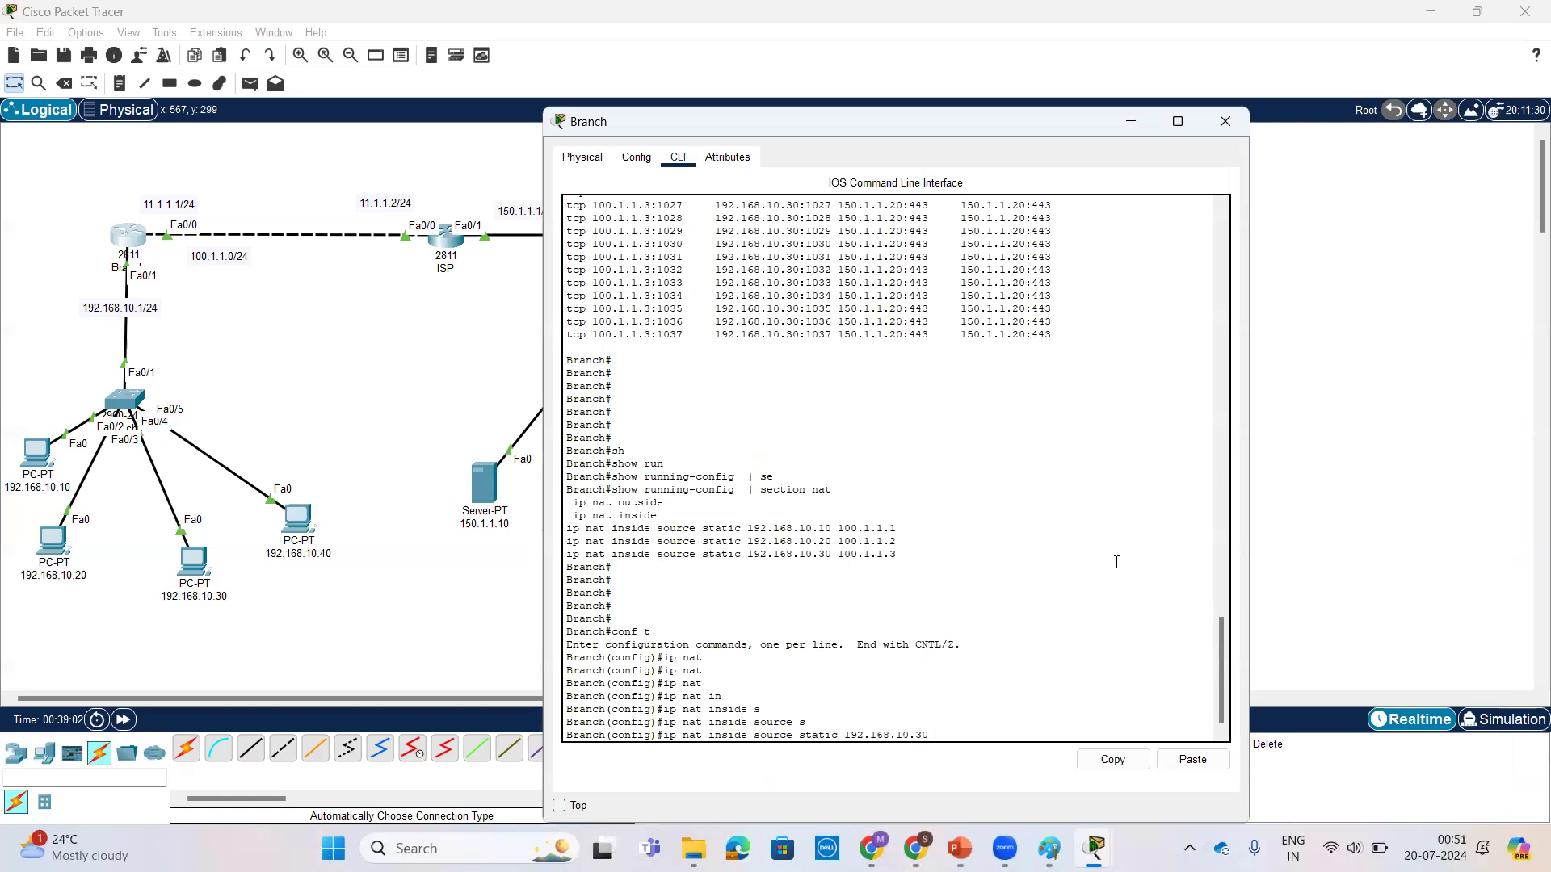
type("100.1.1.1")
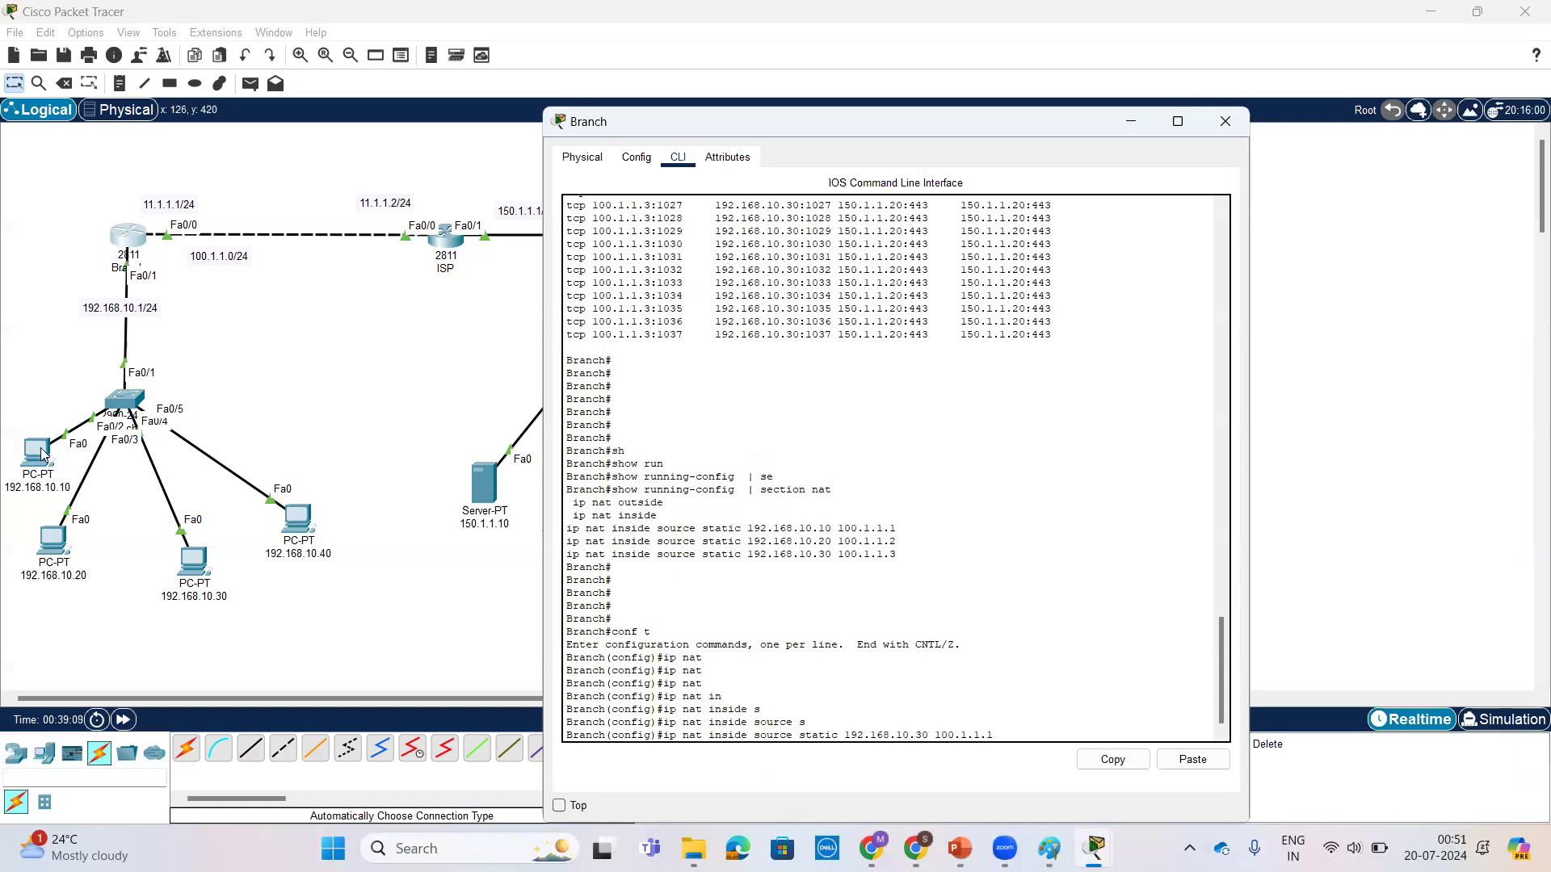
key("Return")
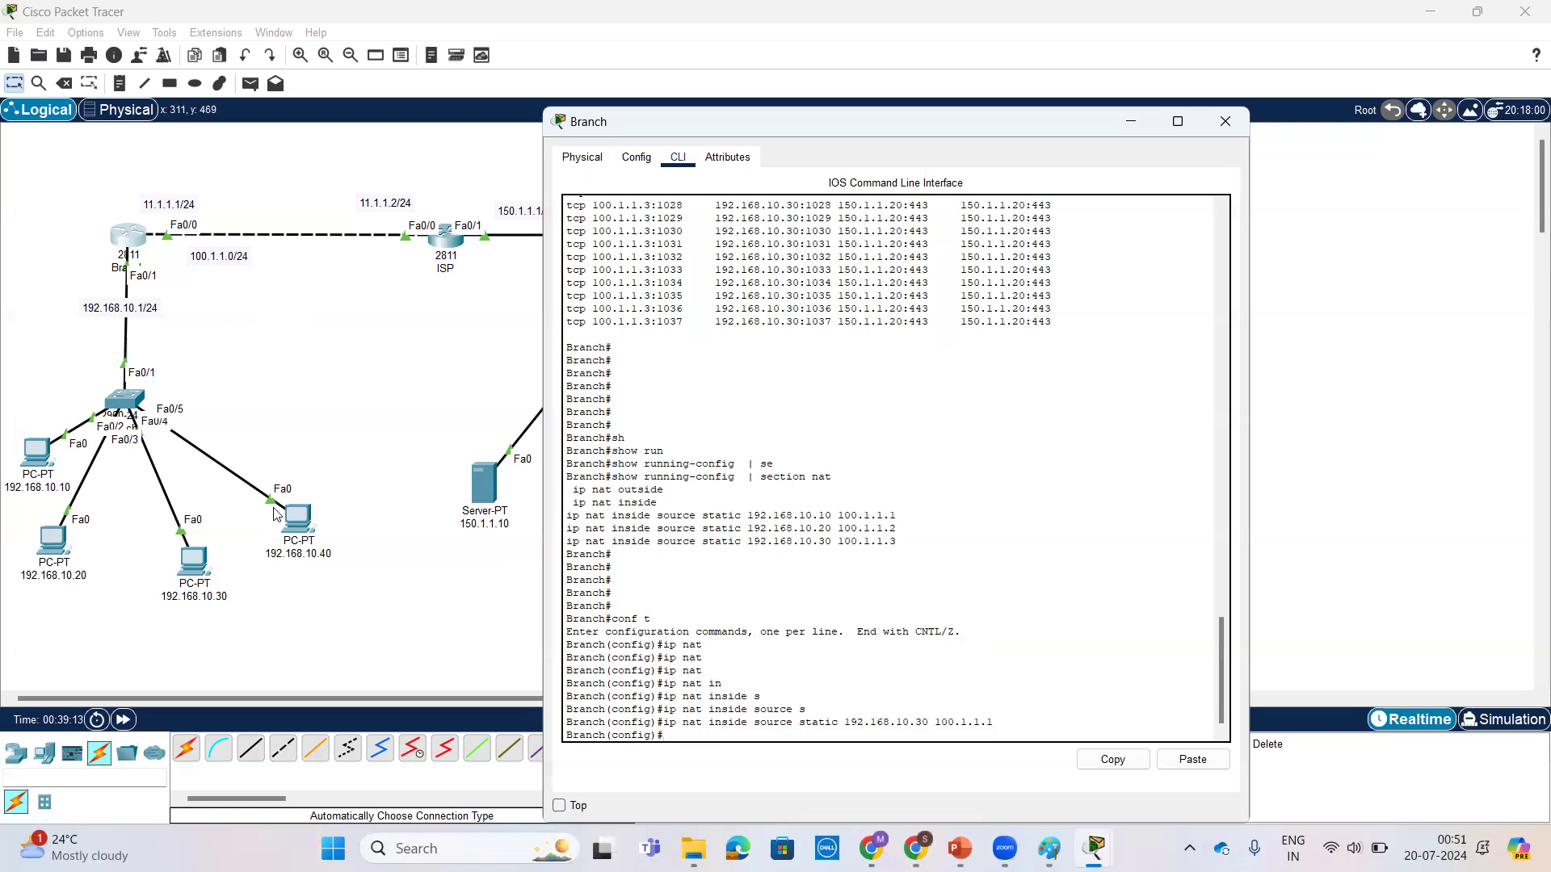
Step: Check the continuous ping on PC 192.168.10.40 and examine the 100.1.1.1 entry in Branch's earlier NAT translations output
left_click(305, 515)
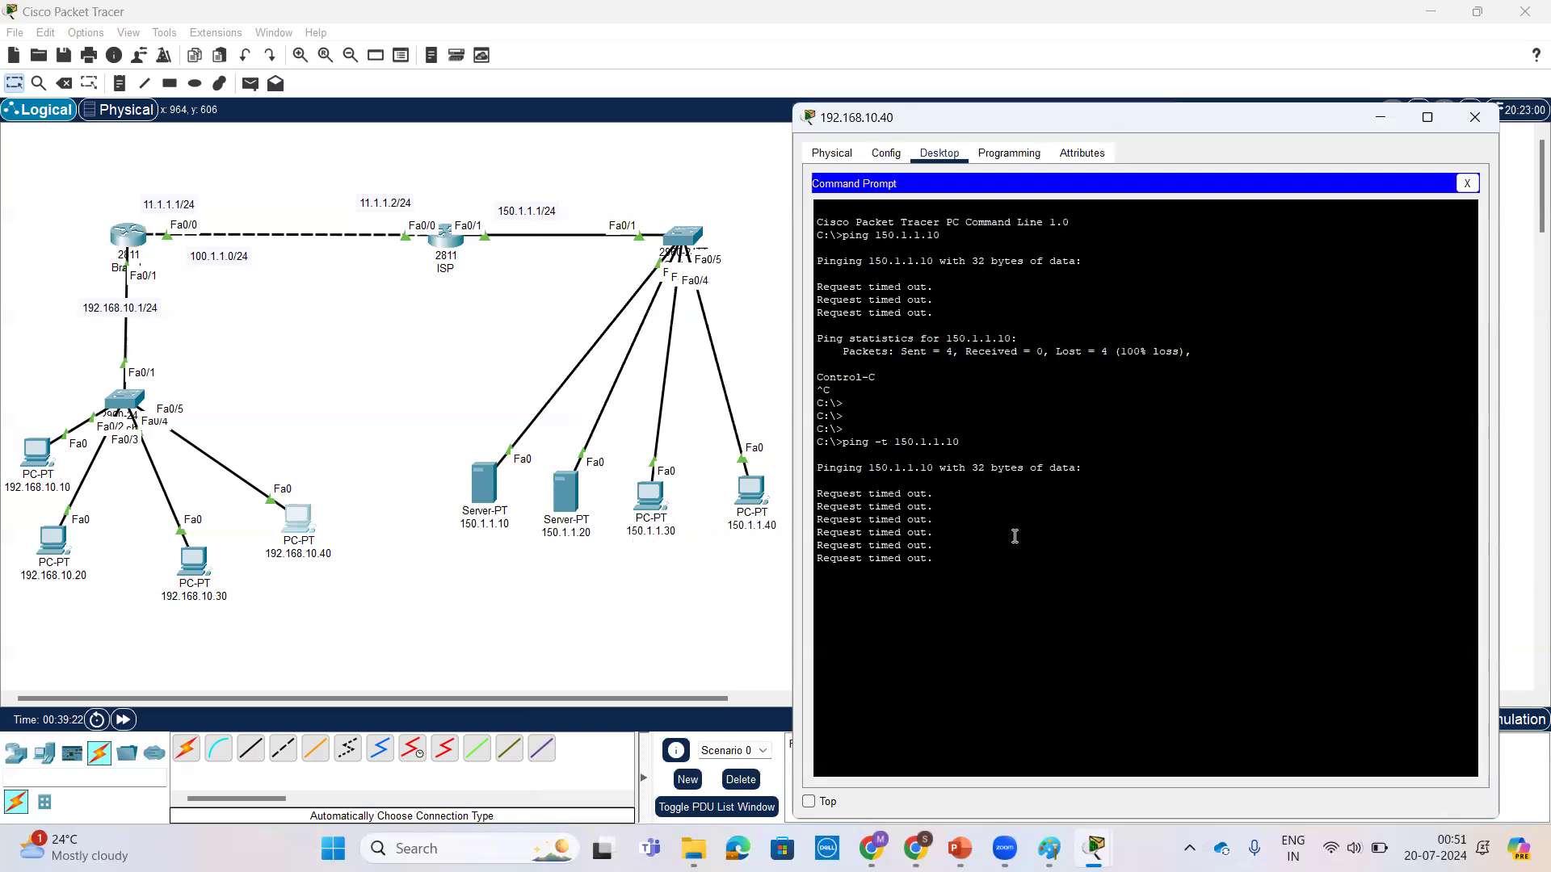
left_click(129, 234)
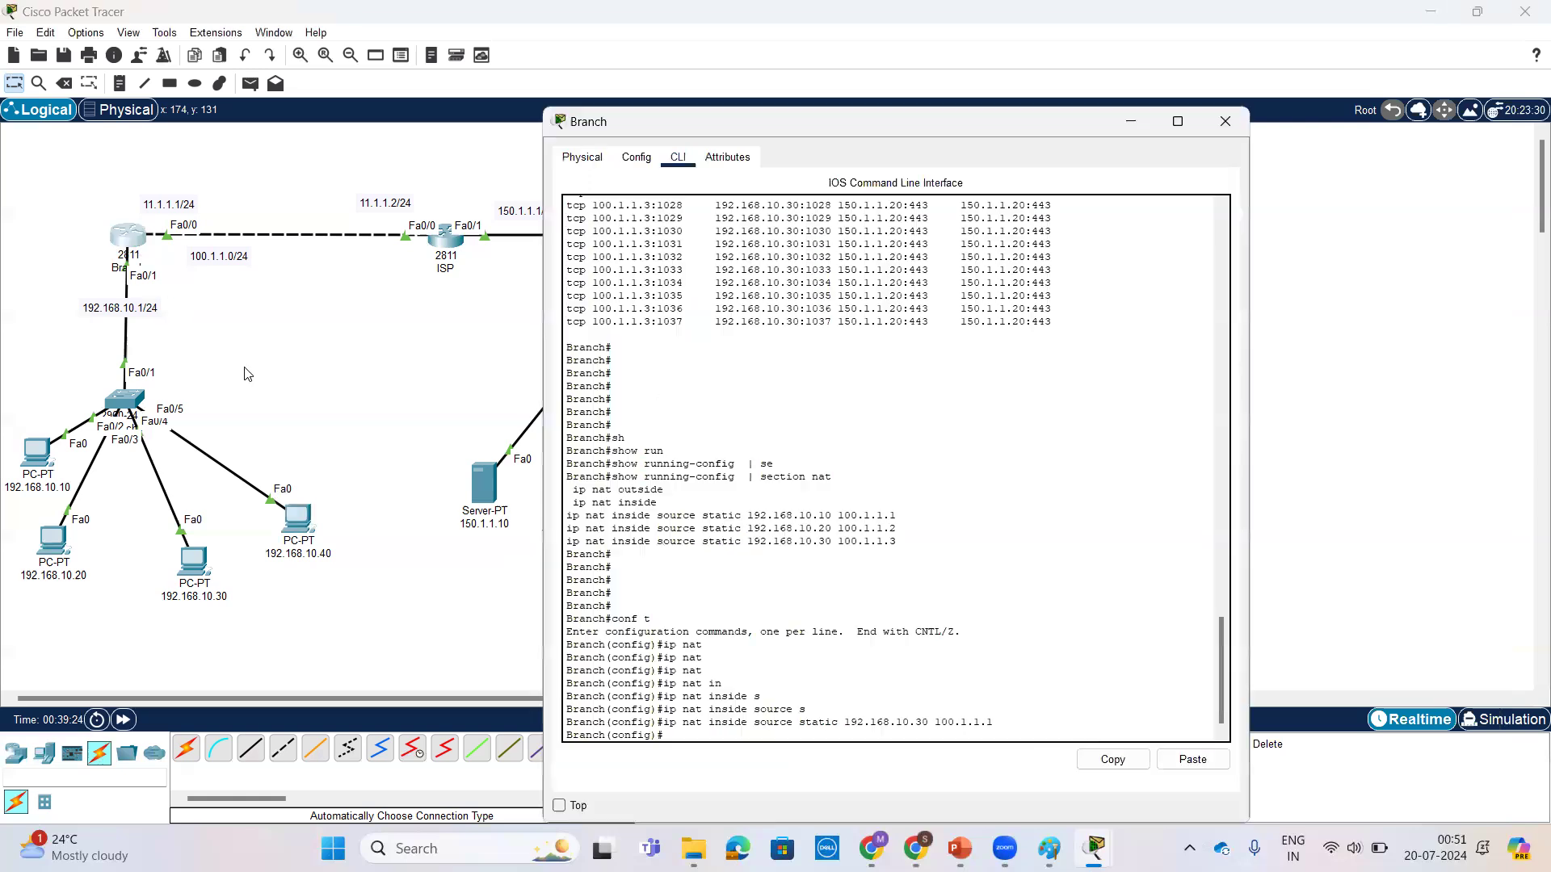
scroll(942, 517, "up", 6)
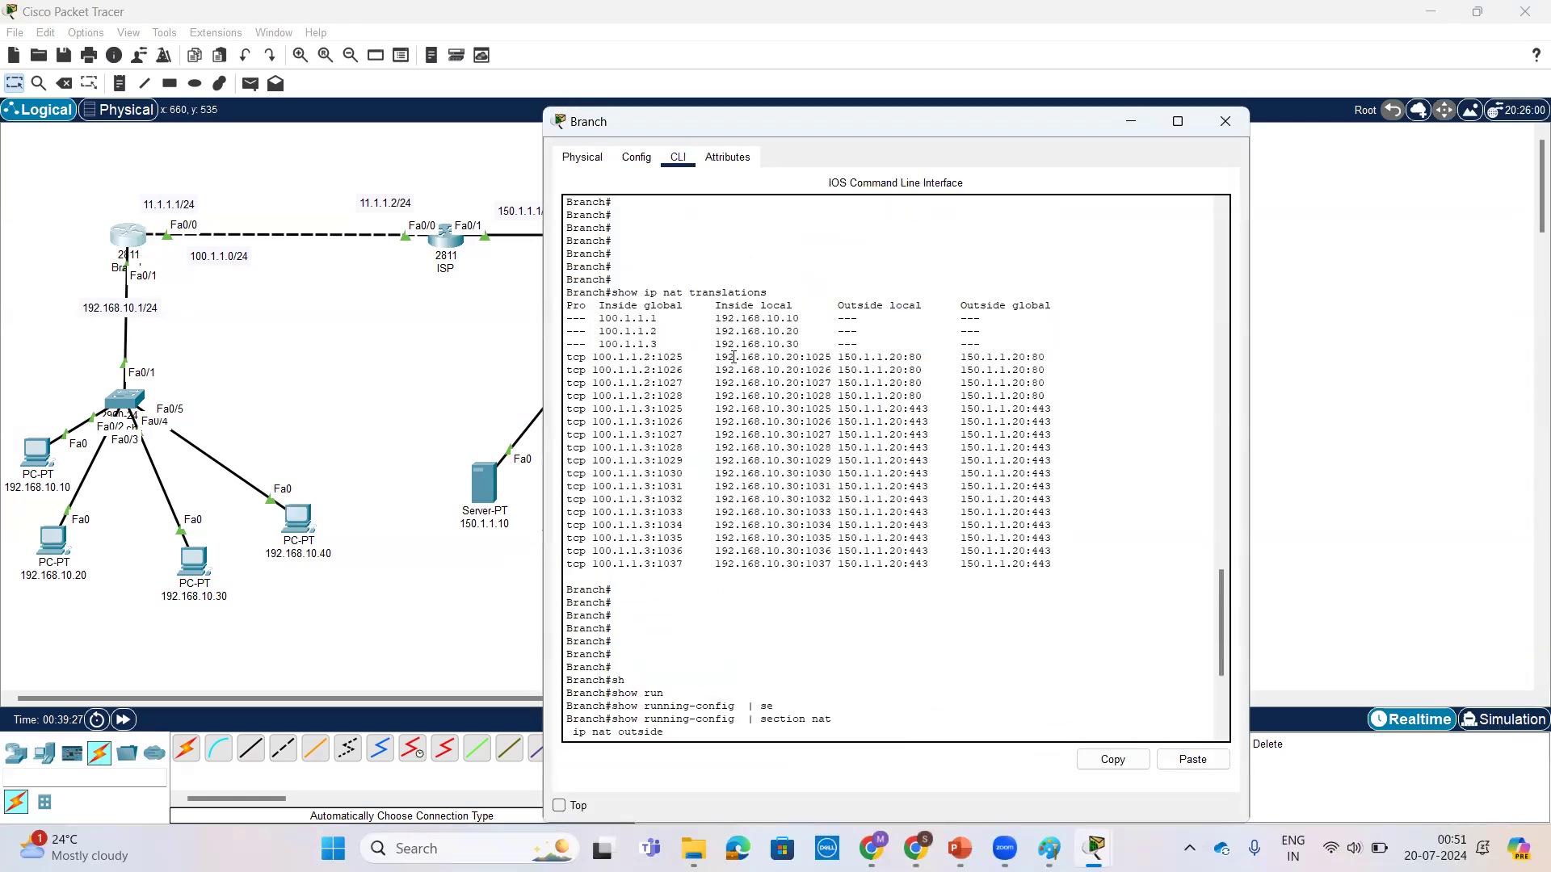
left_click_drag(599, 318, 788, 315)
scroll(1055, 651, "down", 6)
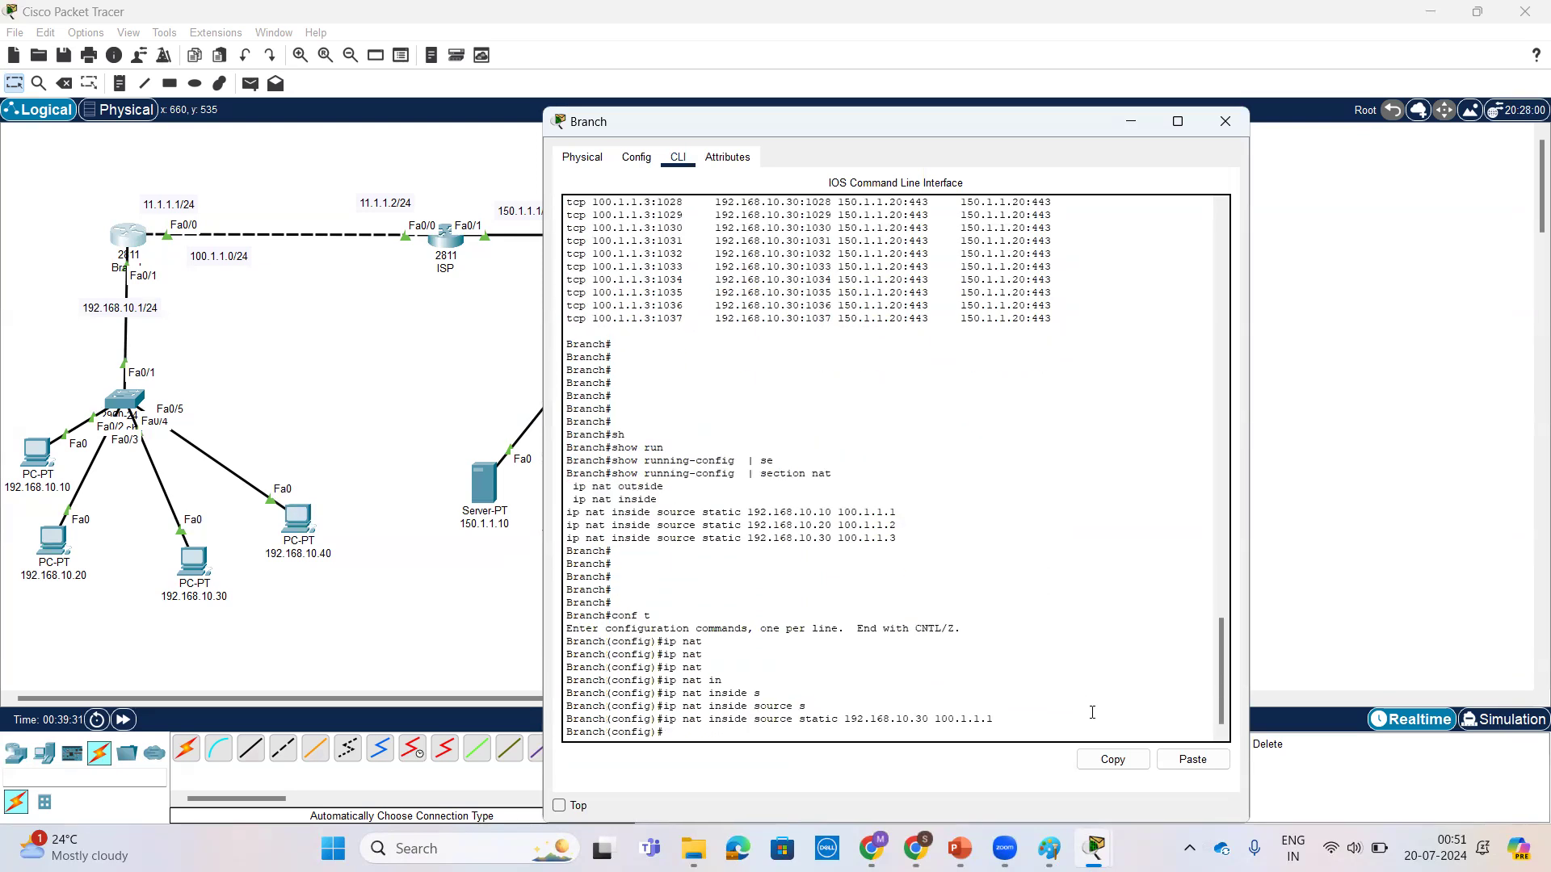
key("Return")
key("Return")
key("Return")
key("Return")
key("Return")
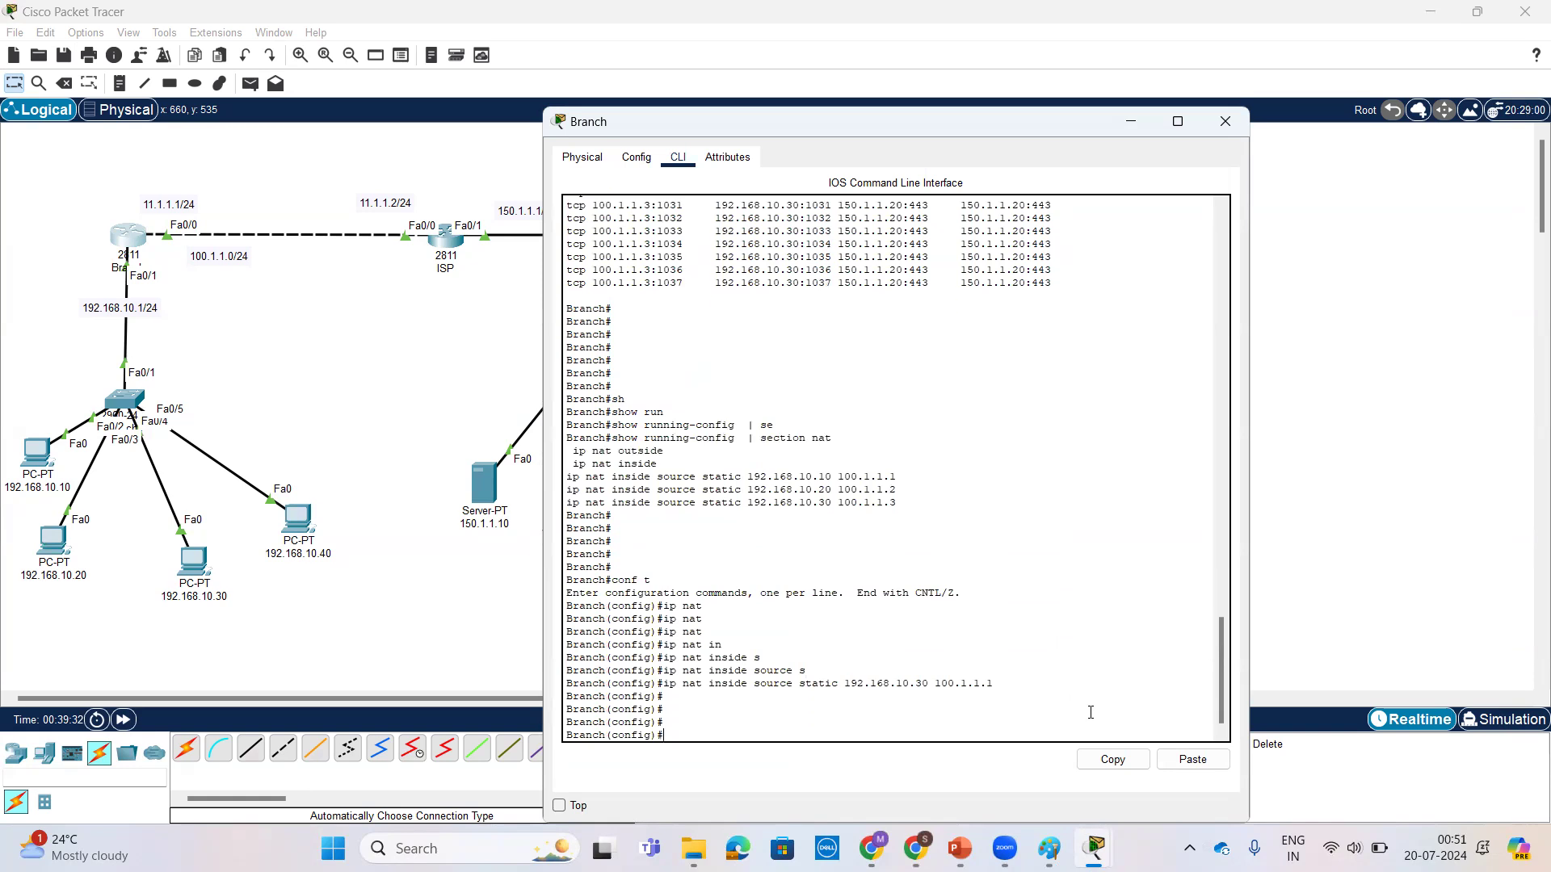
left_click(298, 521)
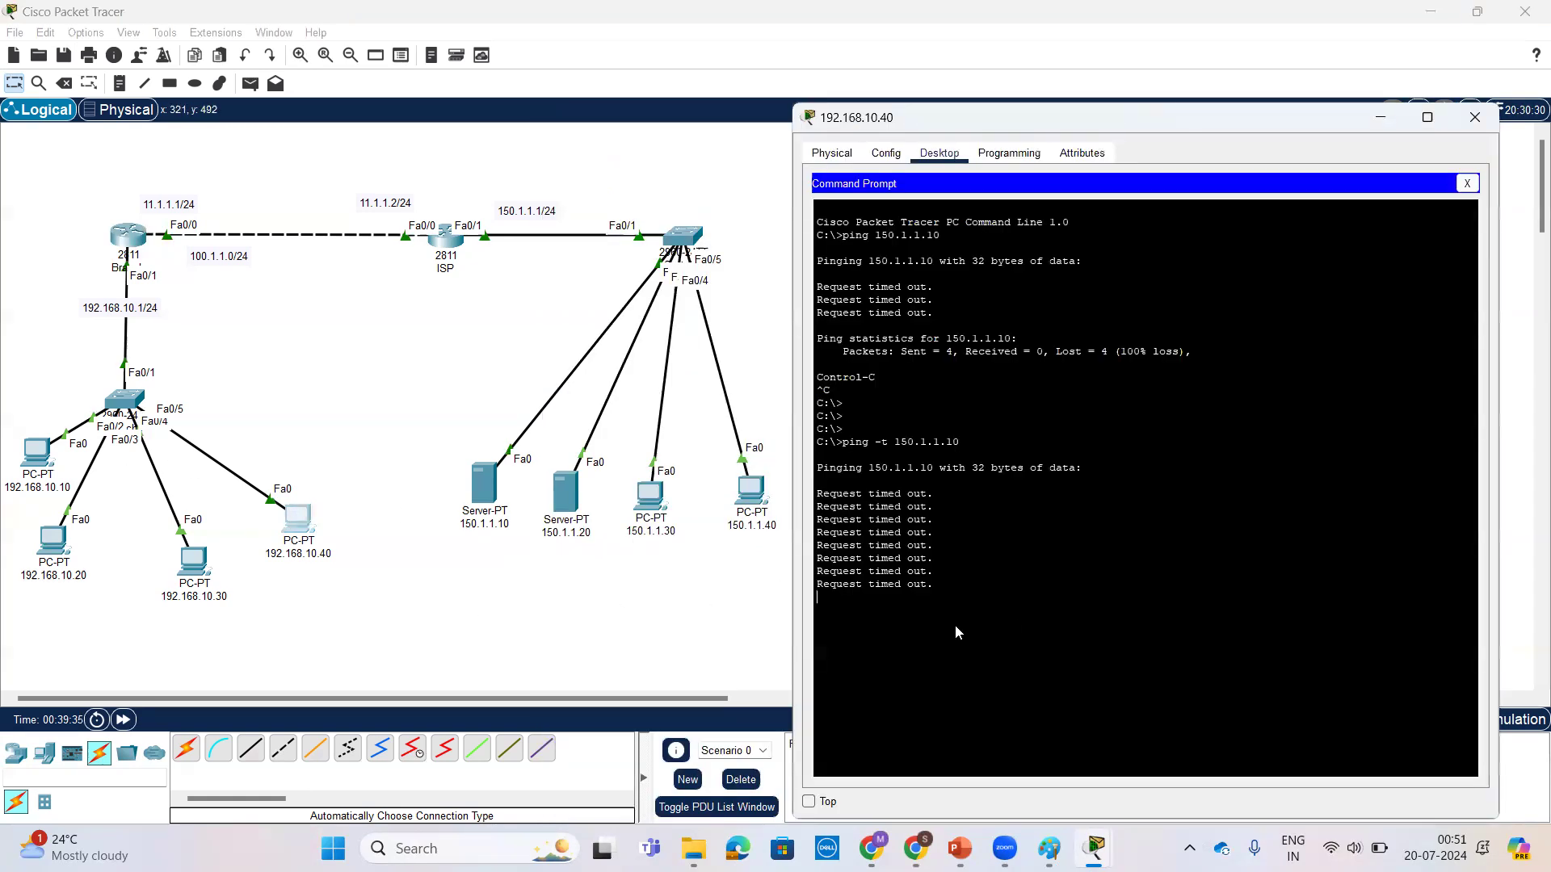
Step: Run ping -t 150.1.1.10 from the command prompt of PC 192.168.10.10 and stop it after a few replies
left_click(36, 452)
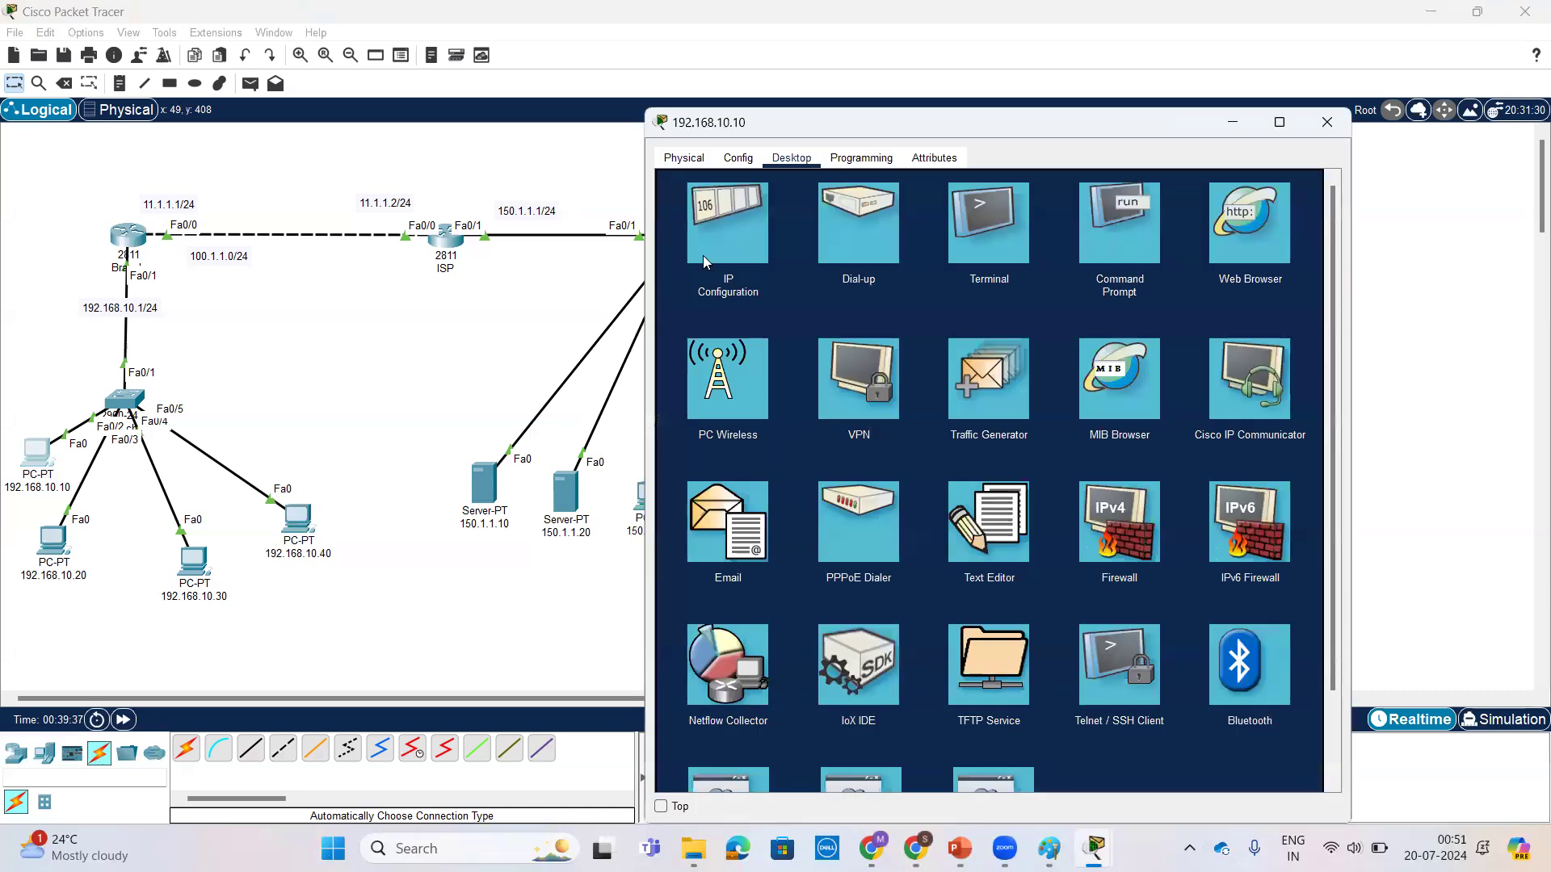
left_click(1126, 307)
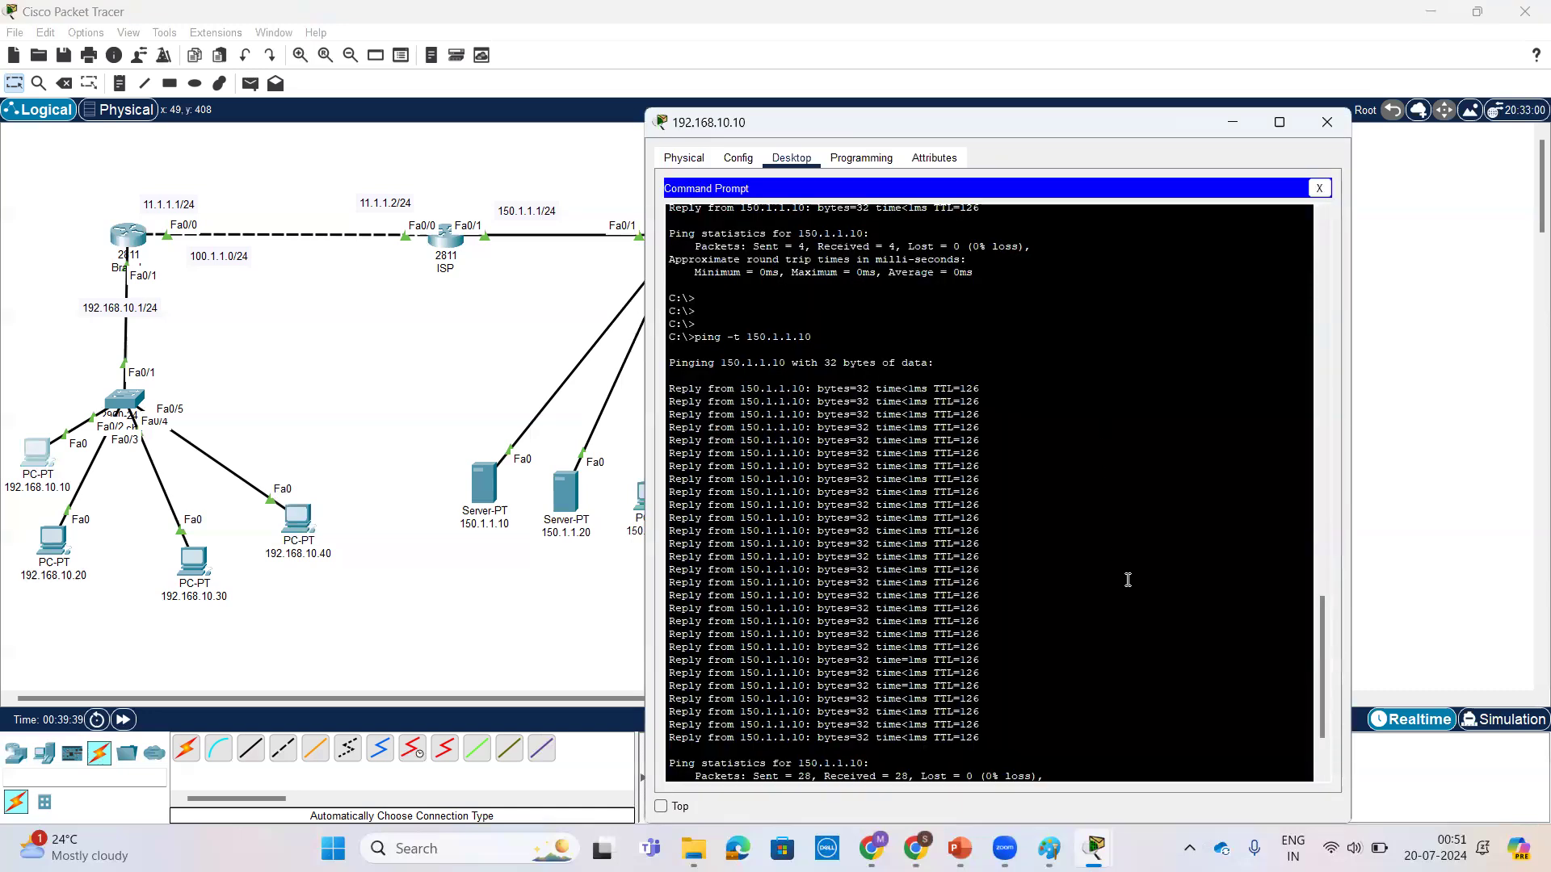
key("Return")
key("Return")
key("Return")
key("Up")
key("Return")
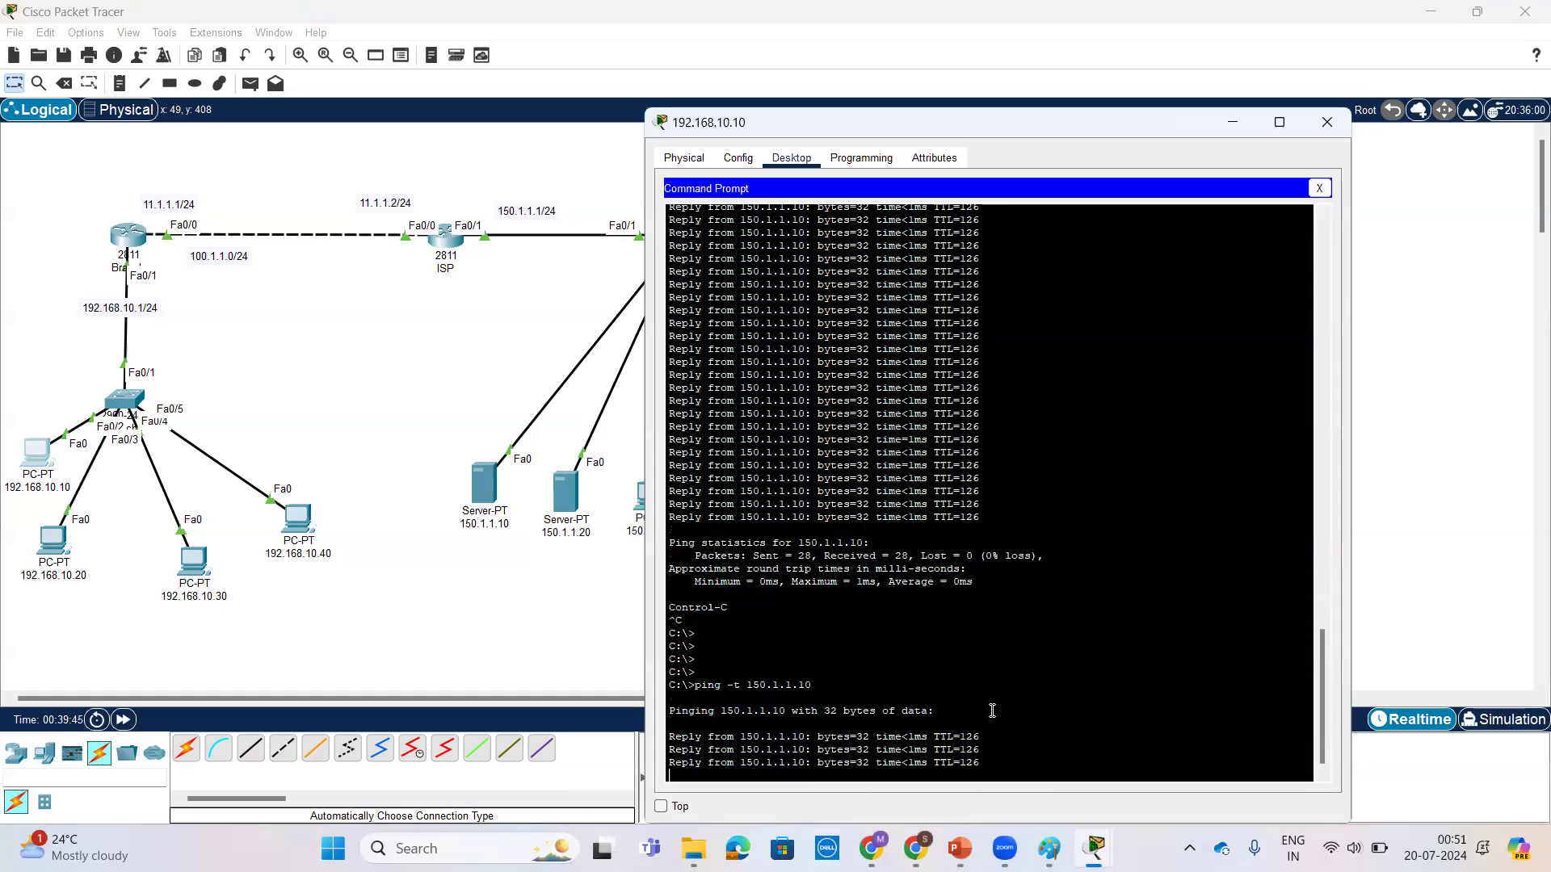
key("ctrl+c")
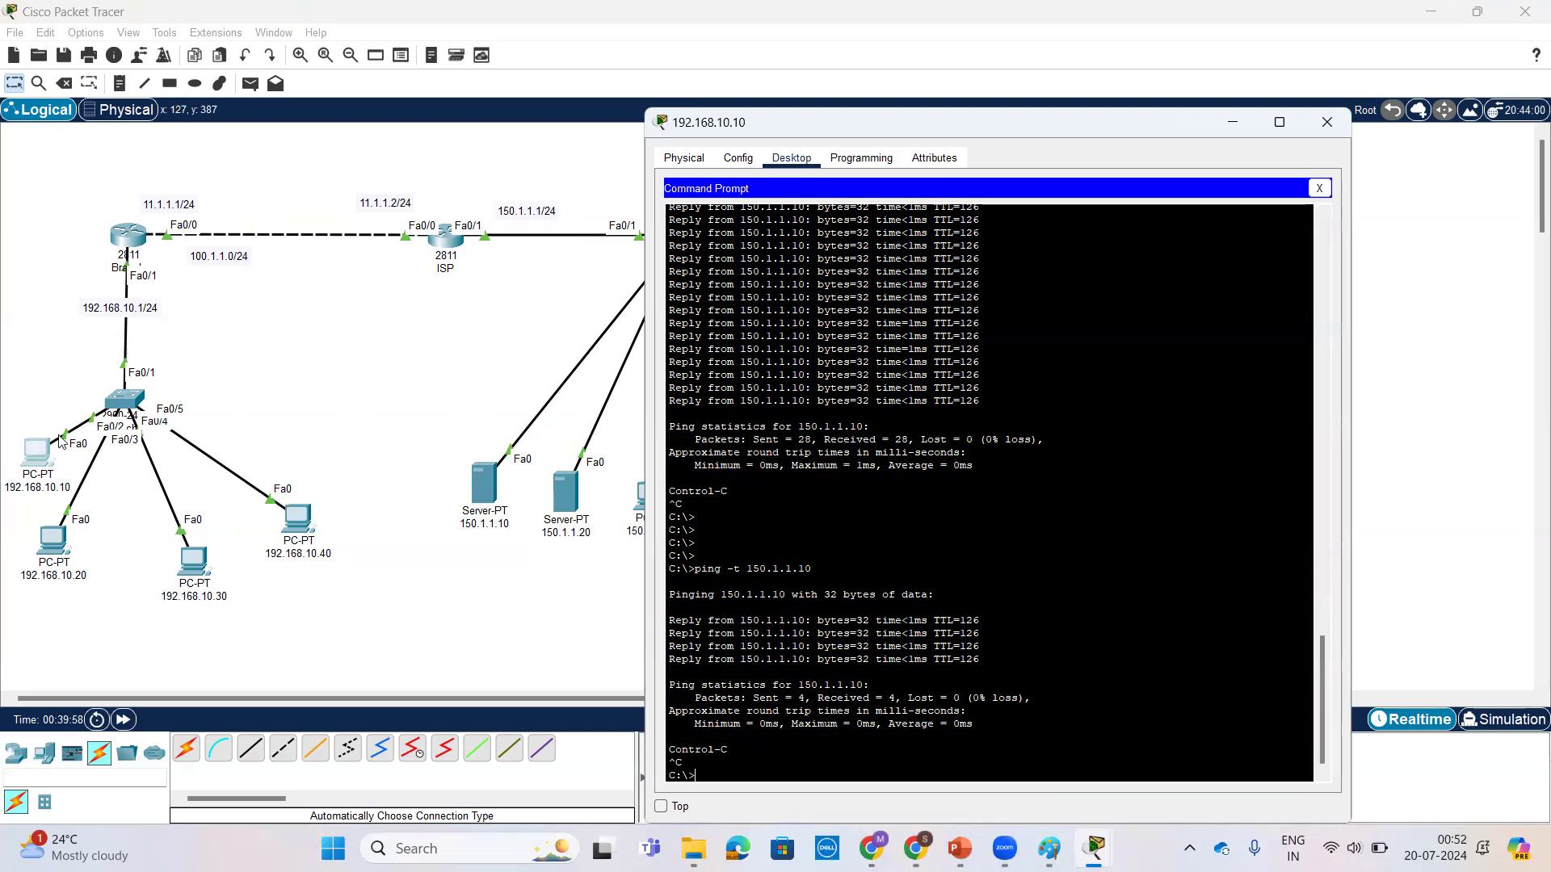
Step: Compare the two static NAT commands that use 100.1.1.1, for 192.168.10.10 and 192.168.10.30, in Branch's CLI
left_click(120, 238)
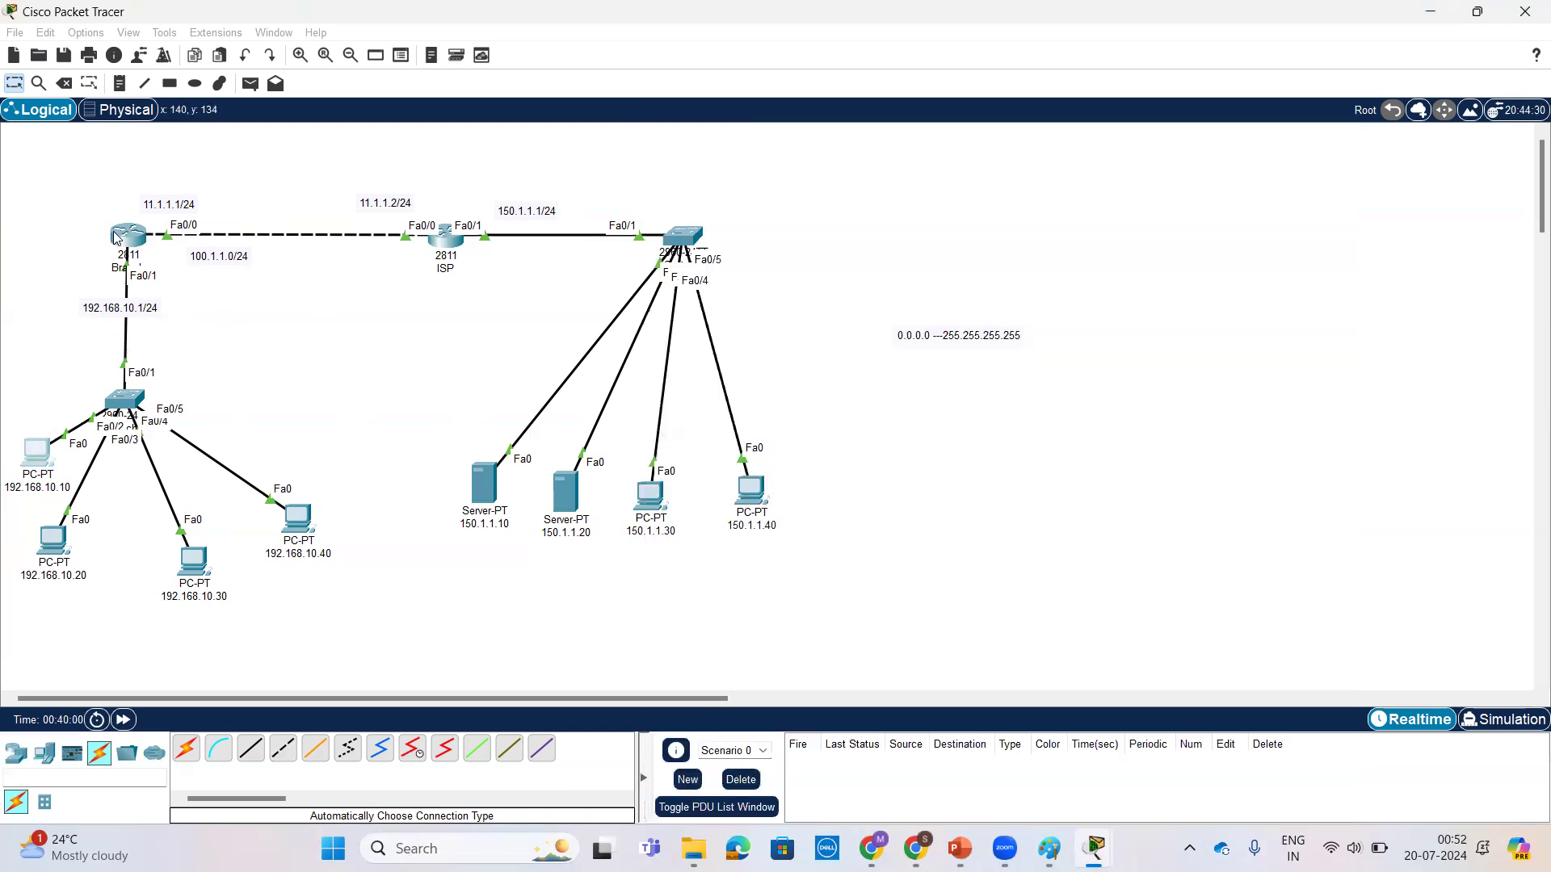
left_click_drag(991, 657, 664, 658)
left_click_drag(906, 451, 557, 450)
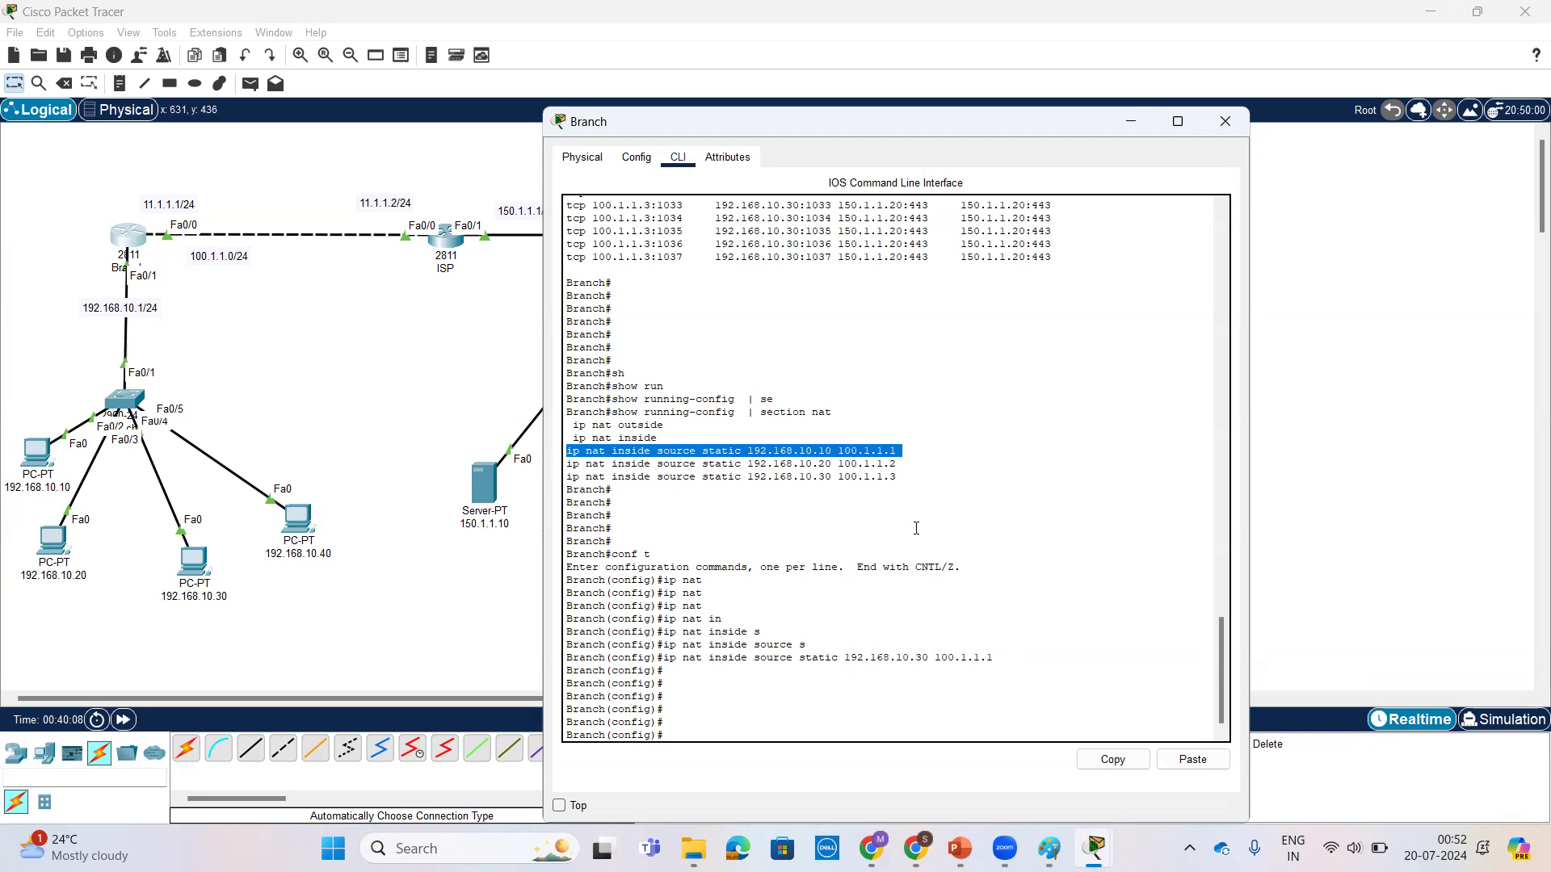
left_click_drag(1011, 662, 665, 655)
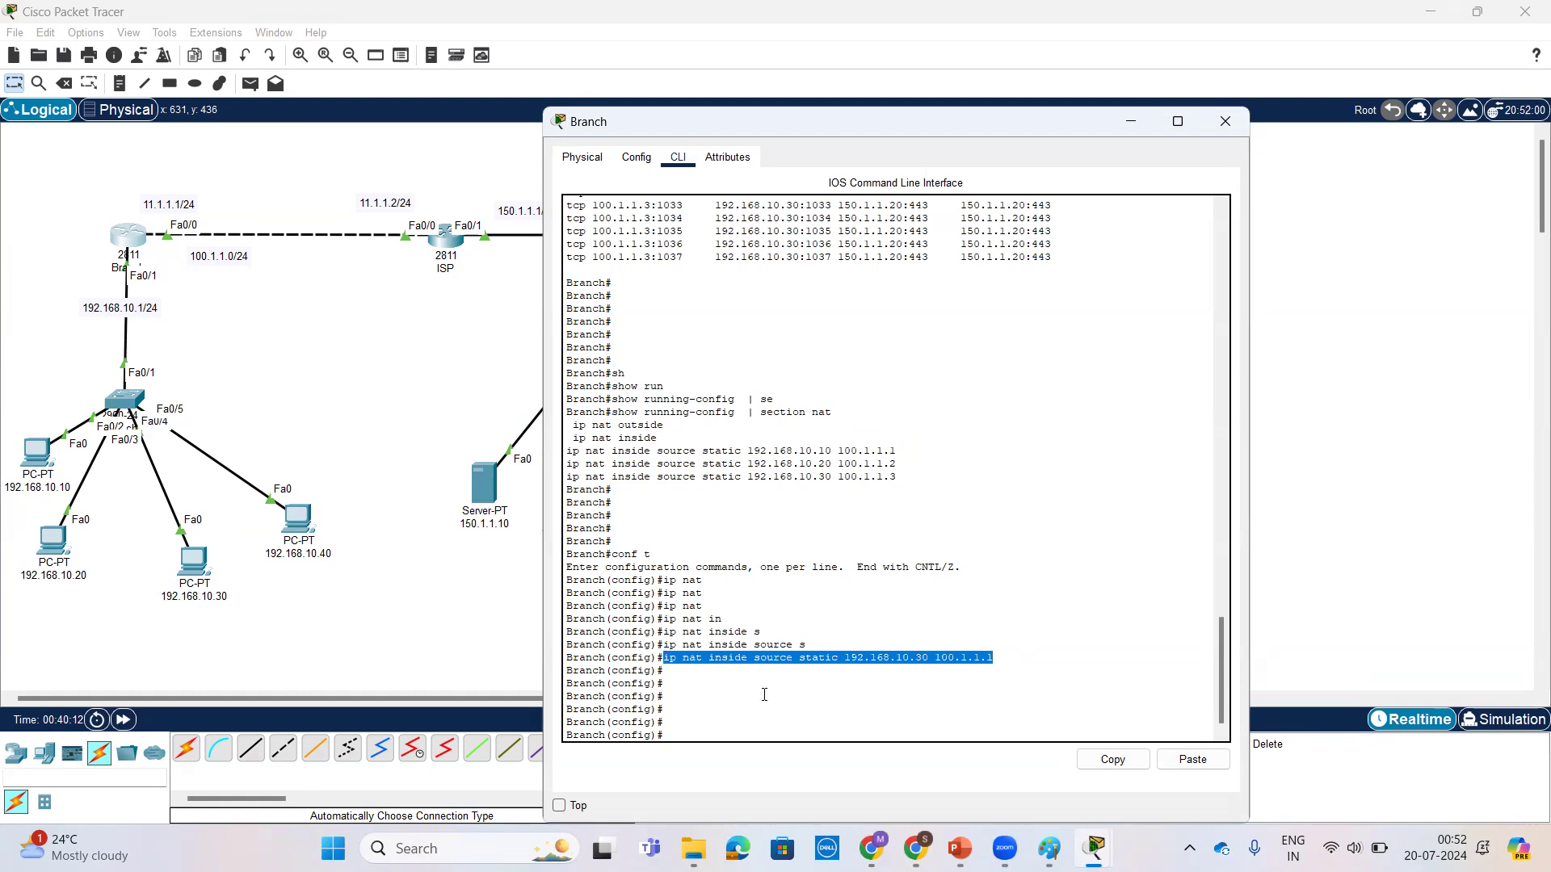
Step: Remove the mapping on Branch with no ip nat inside source static 192.168.10.30 100.1.1.1
left_click(886, 695)
key("Return")
key("Return")
key("Up")
key("Left")
key("Left")
key("Left")
key("Left")
key("Left")
key("Left")
key("Left")
key("Left")
key("Left")
key("Left")
key("Left")
key("Left")
key("Left")
key("Left")
key("Left")
key("Left")
key("Left")
key("Left")
key("Left")
key("Left")
type("no")
key("Return")
key("Return")
key("Return")
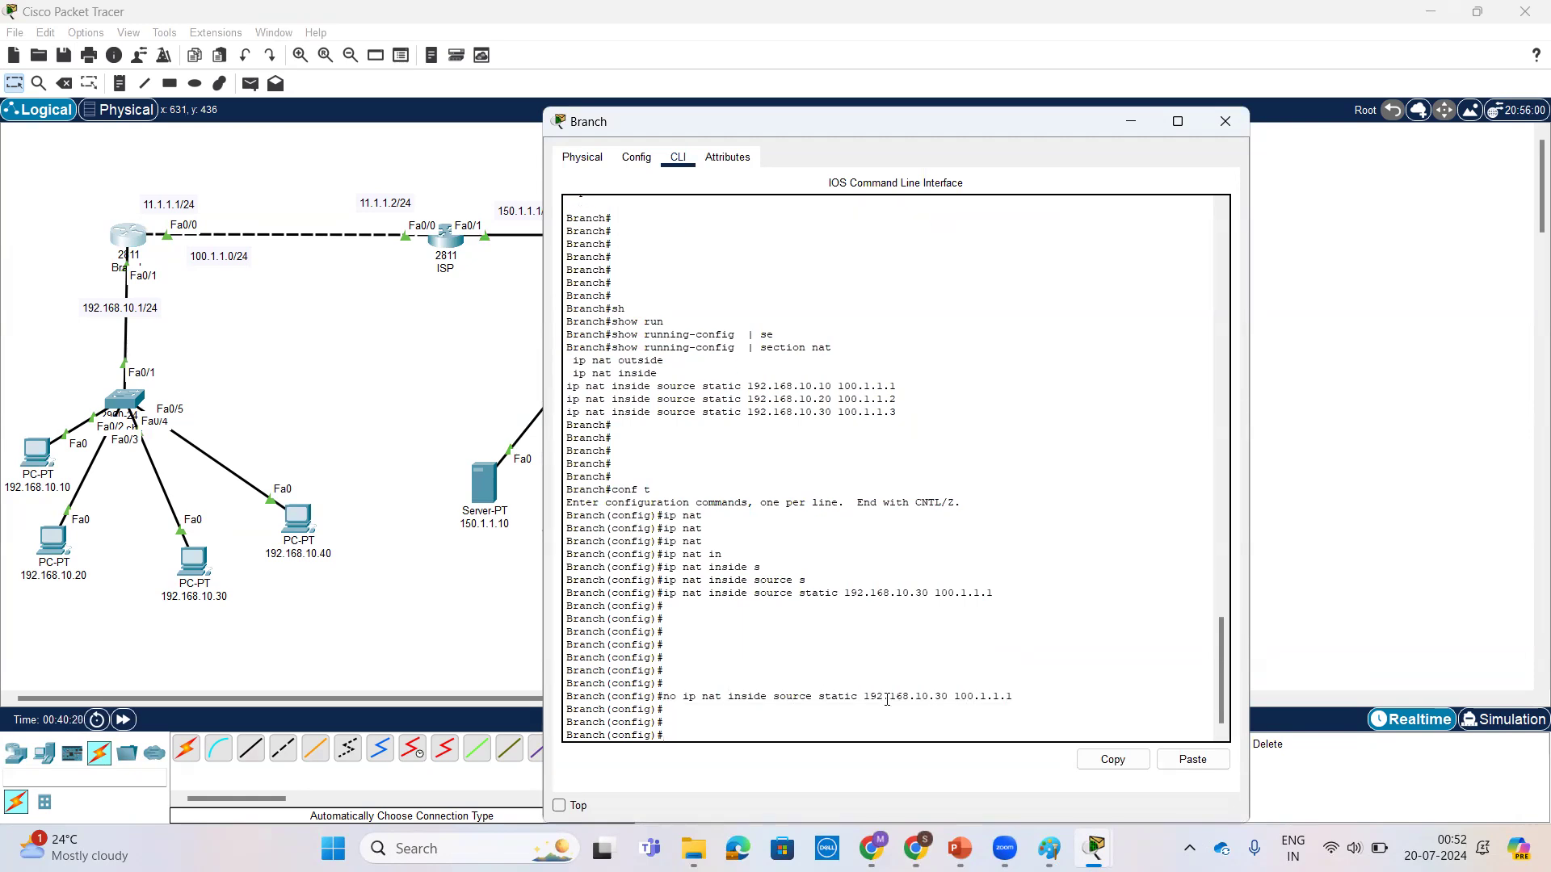
Step: Add ip nat inside source static 192.168.10.30 100.1.1.4 on Branch and check the continuous ping on PC 192.168.10.40
key("Up")
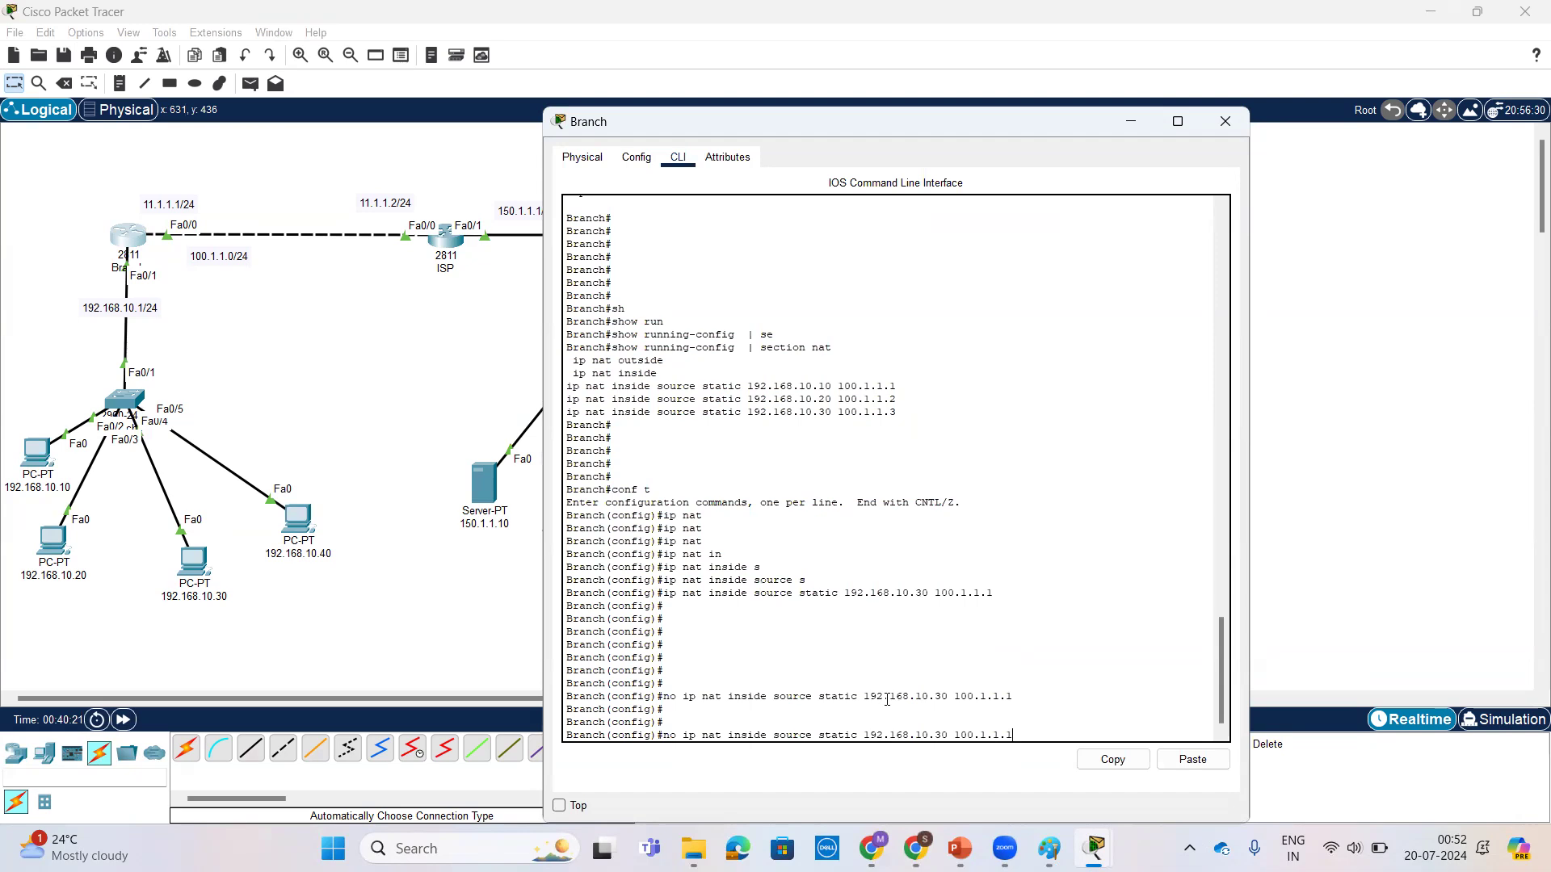
key("Up")
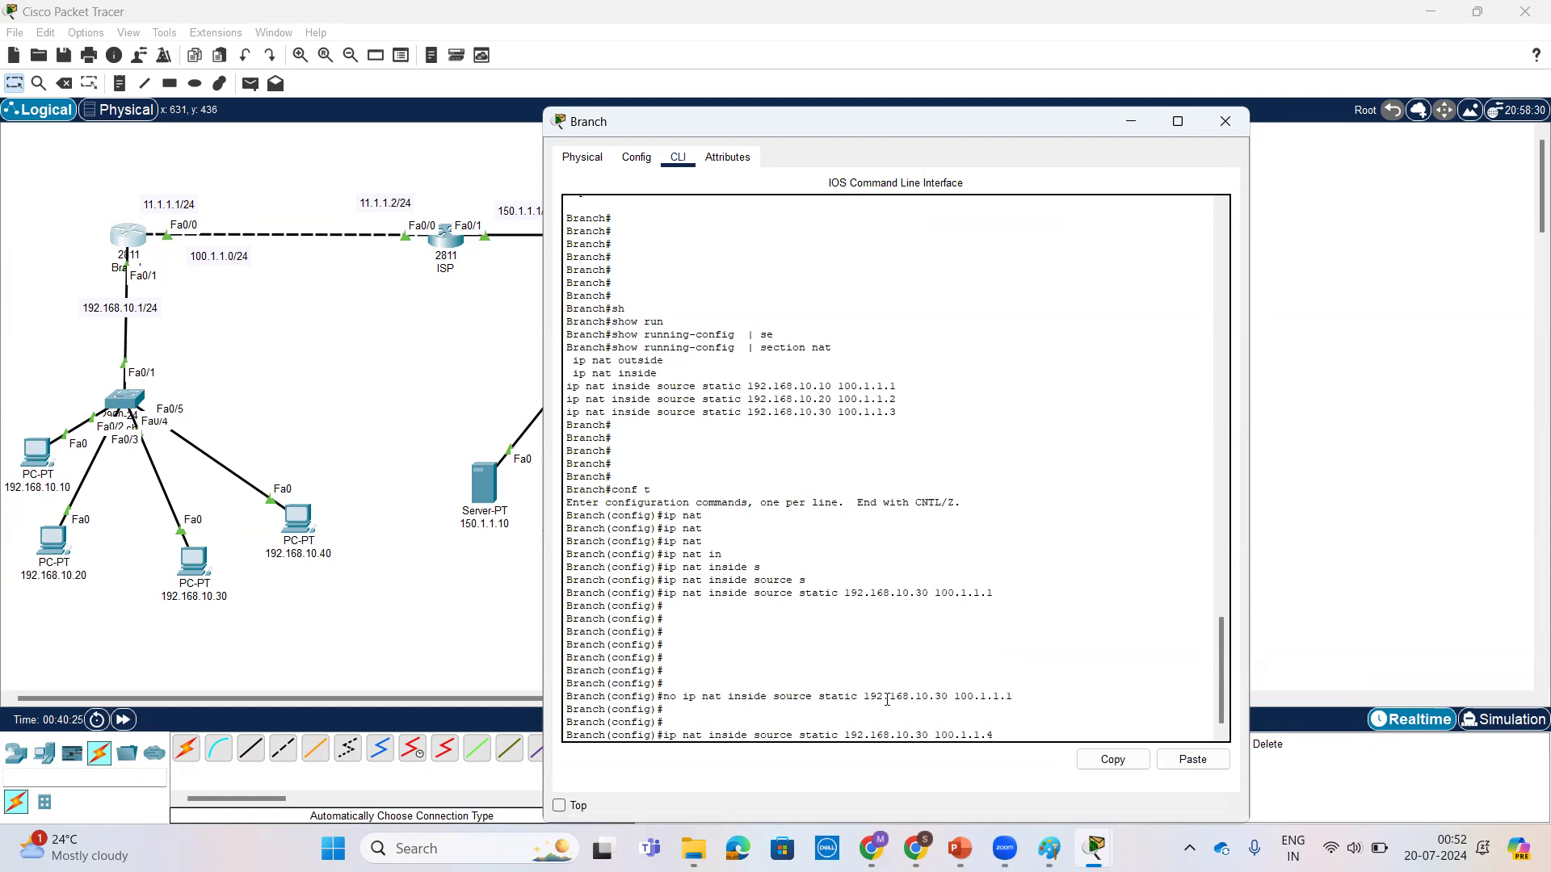
key("Return")
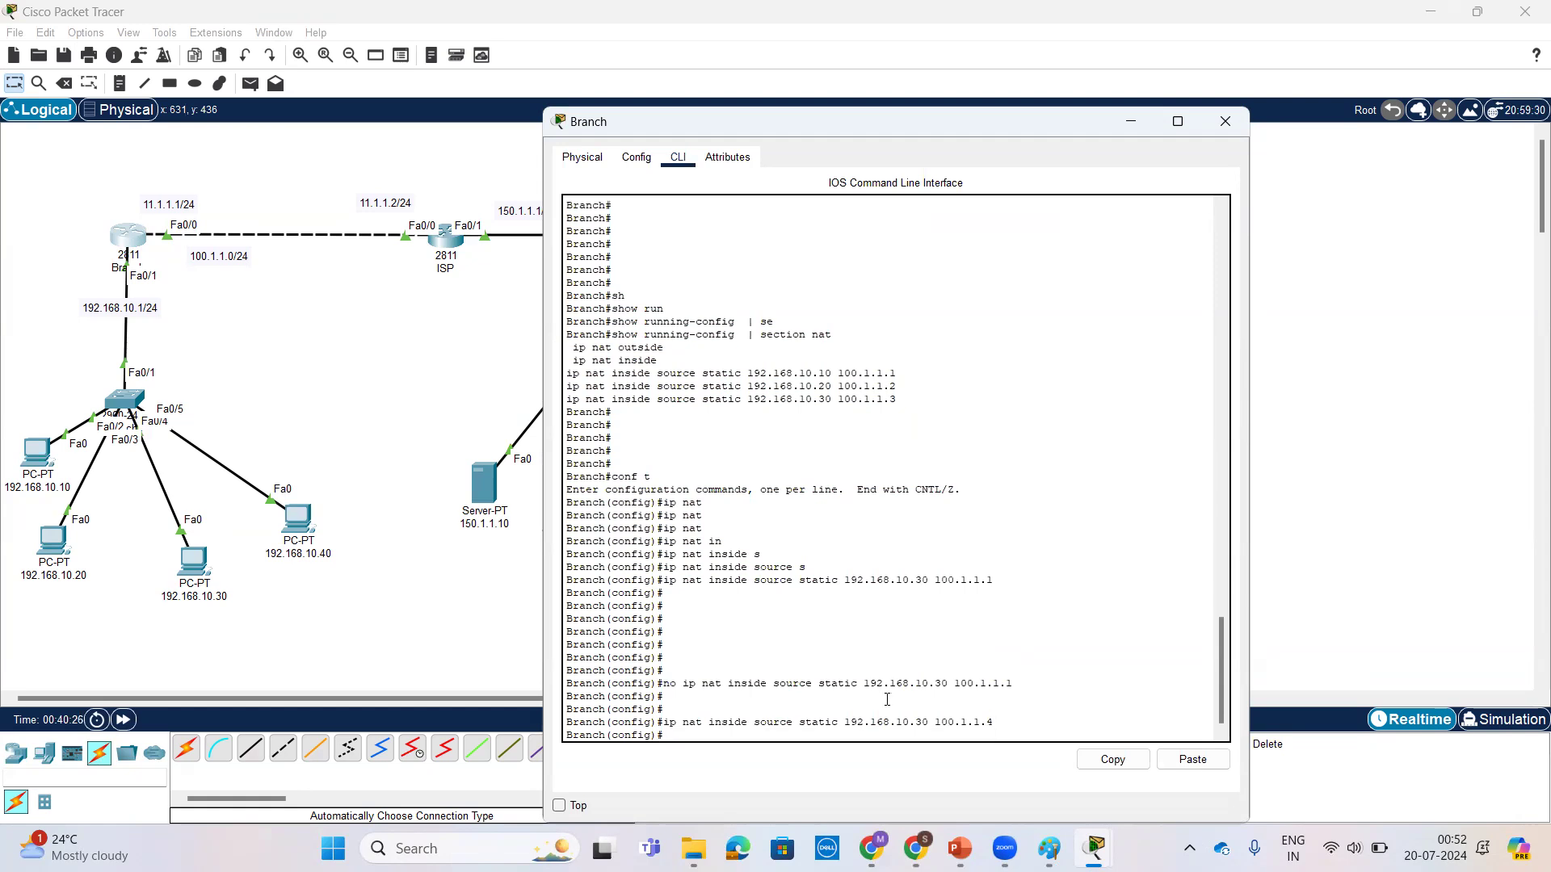
left_click(294, 516)
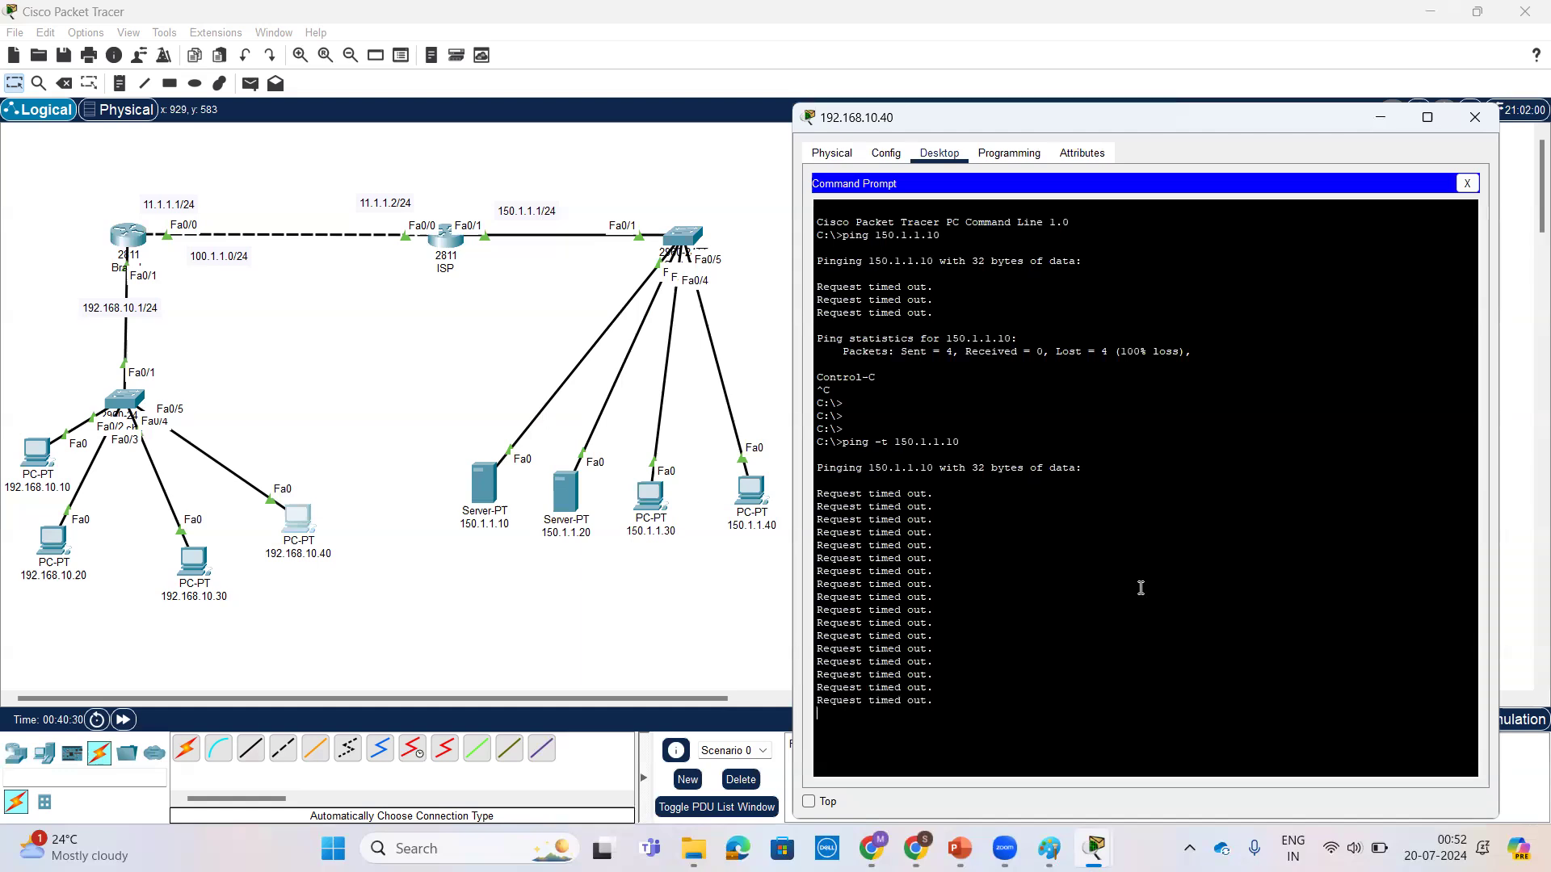
Step: Leave configuration mode on Branch and list the NAT entries with show ip nat translations
left_click(138, 233)
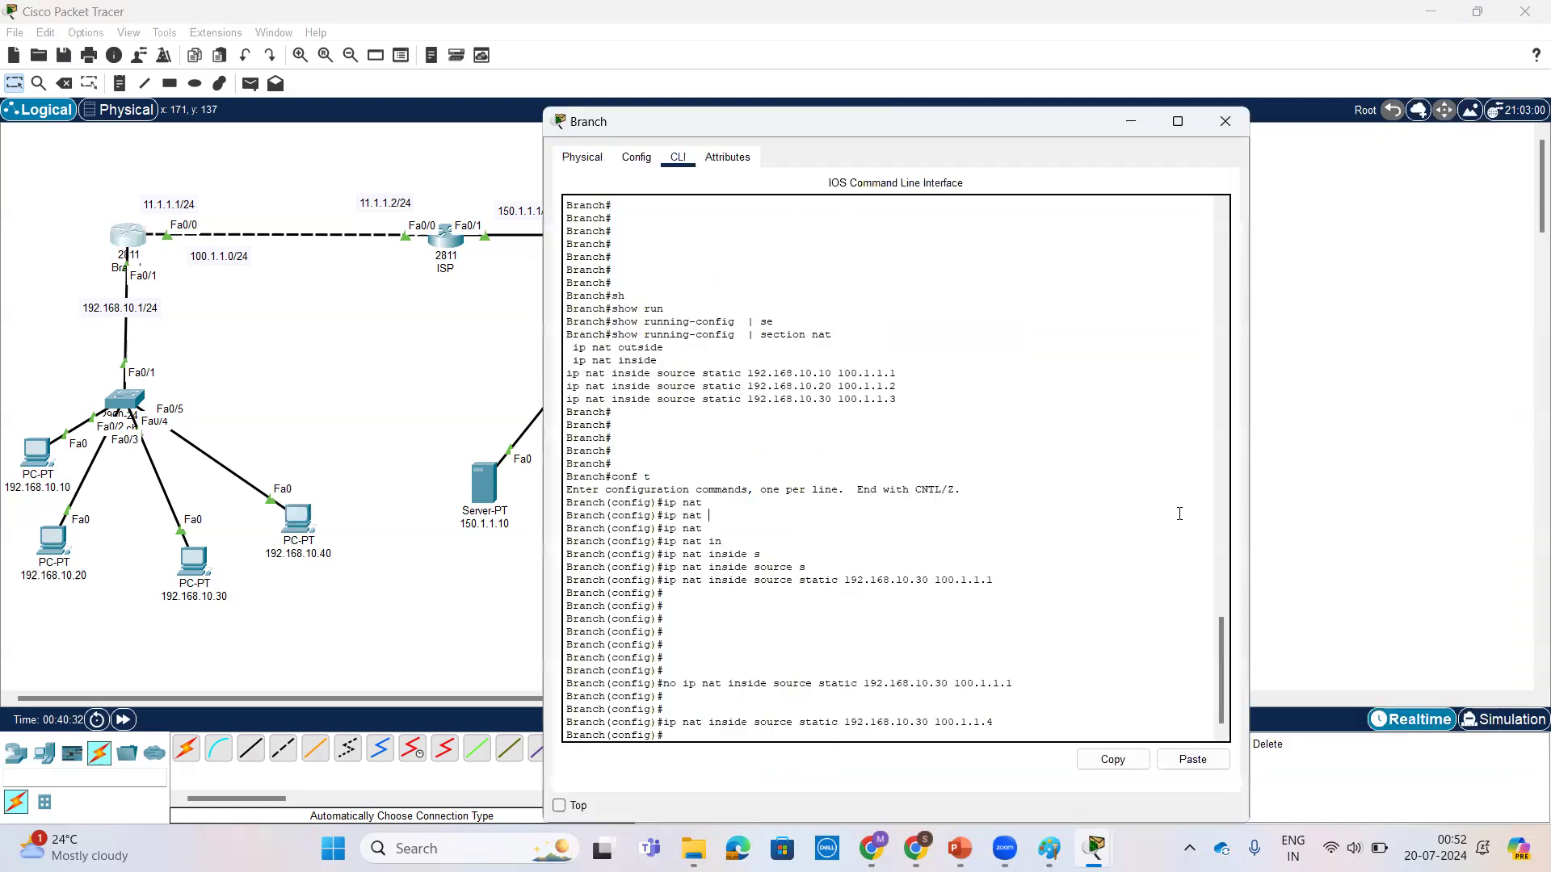
key("ctrl+z")
key("Return")
key("Return")
key("Return")
key("Return")
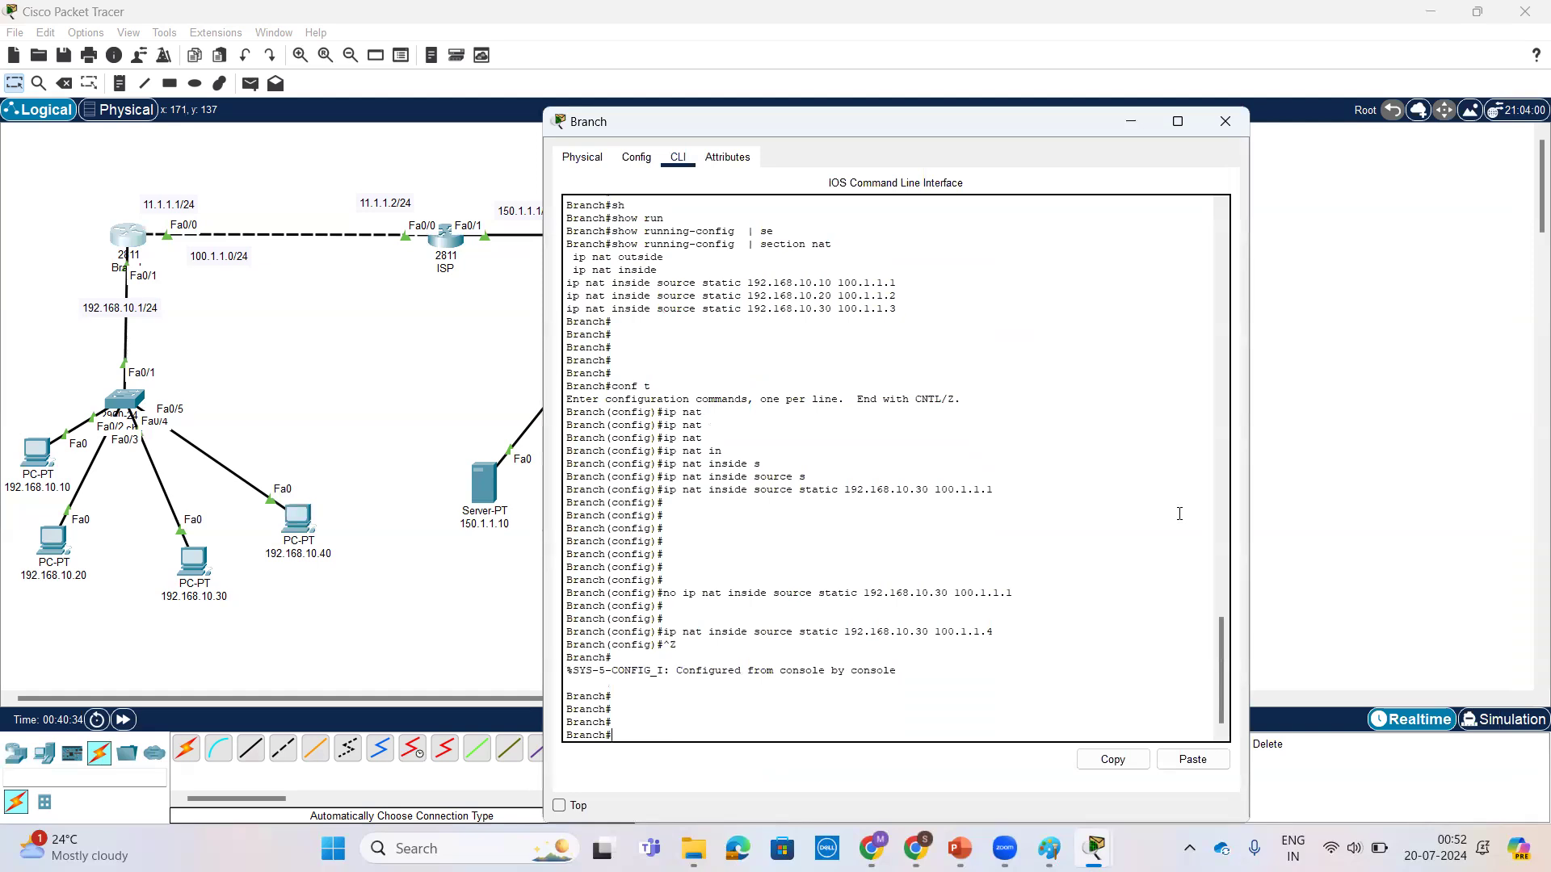
type("sh")
key("Tab")
type("ip n")
key("Tab")
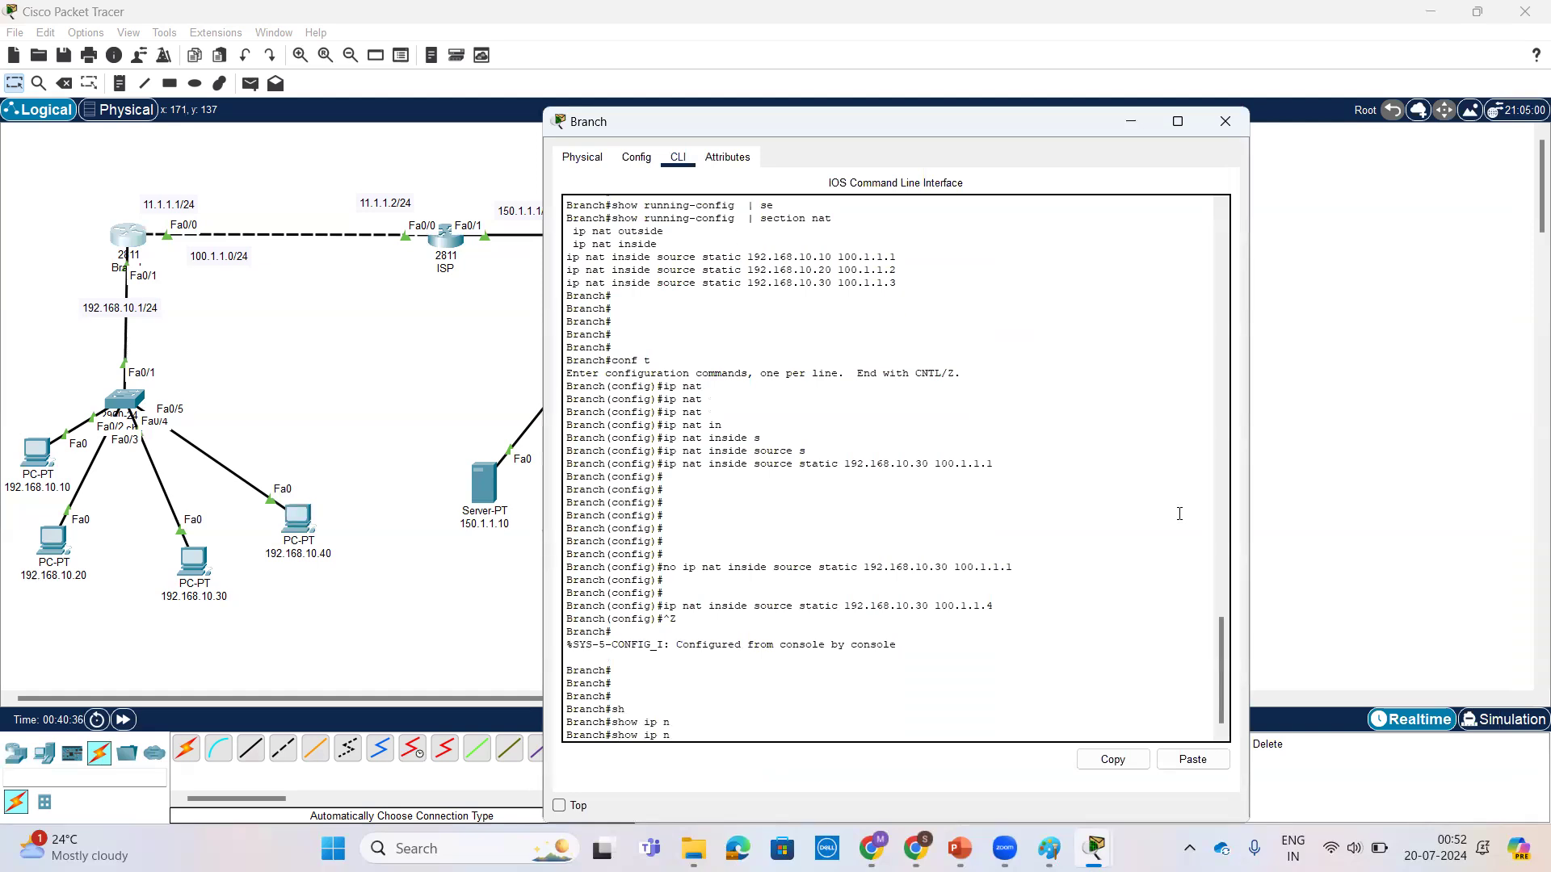
key("Tab")
type("t")
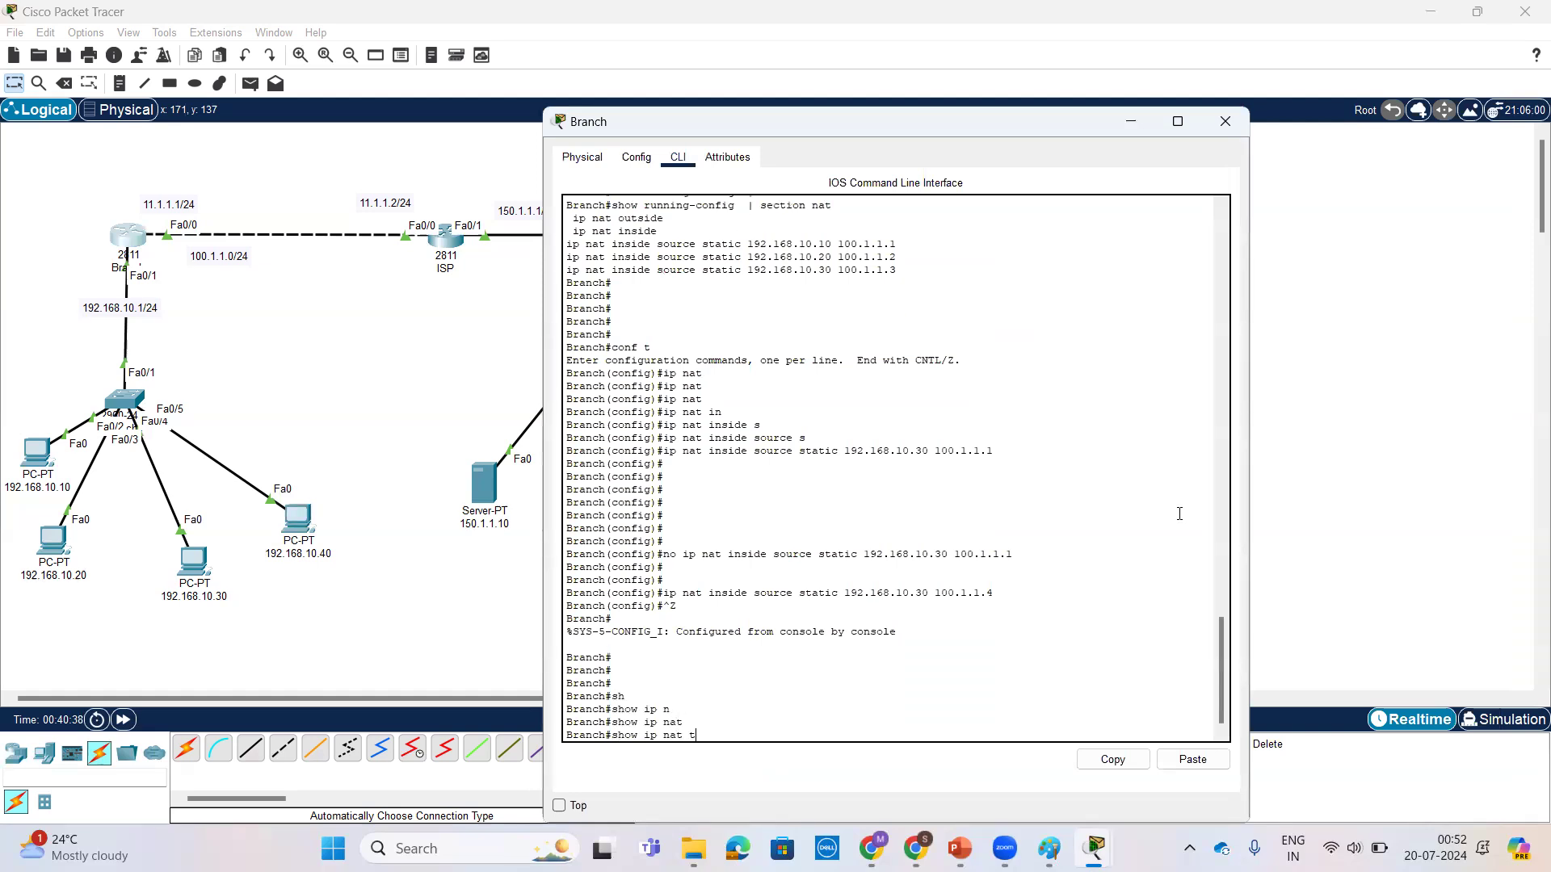
type("r")
key("Tab")
key("Return")
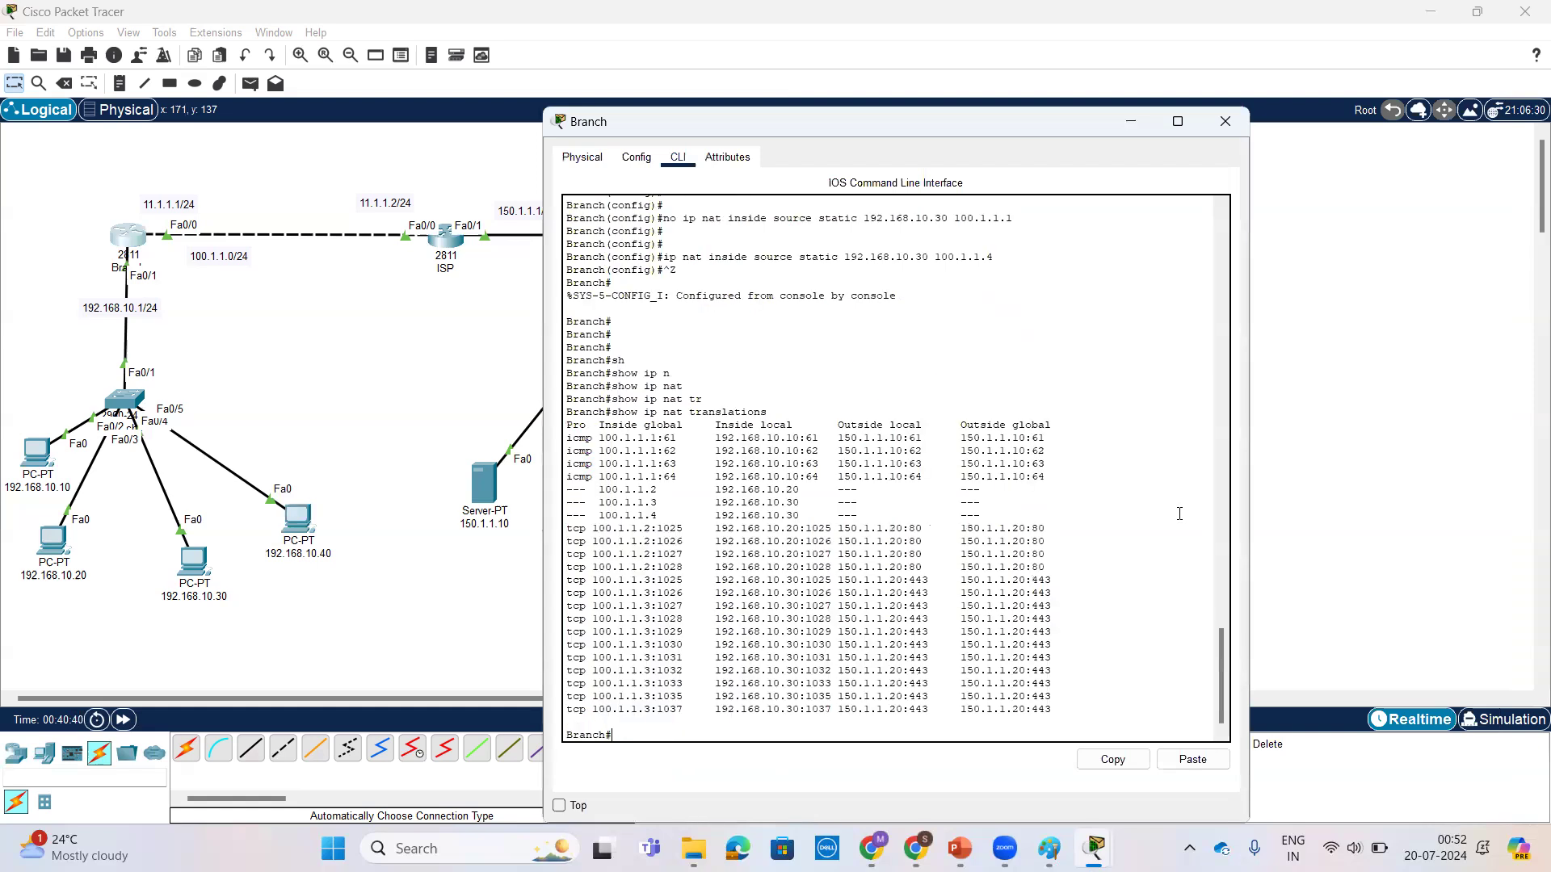
Step: Run show ip nat translations on Branch again to refresh the list of entries
key("Return")
key("Return")
key("Return")
key("Return")
key("Return")
key("Return")
key("Return")
key("Return")
key("Return")
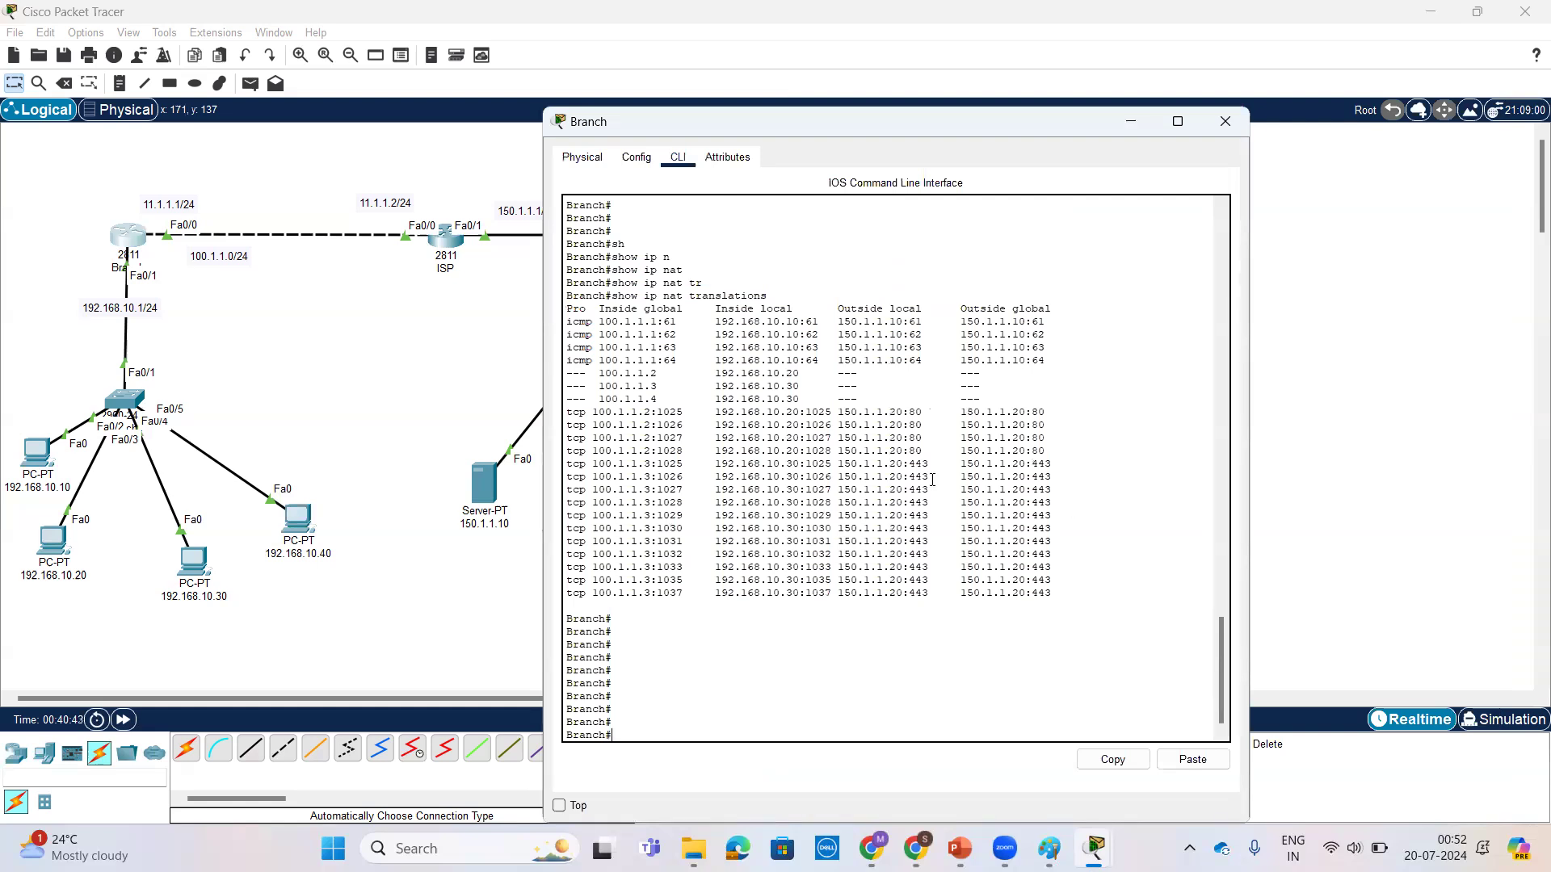
key("Return")
key("Up")
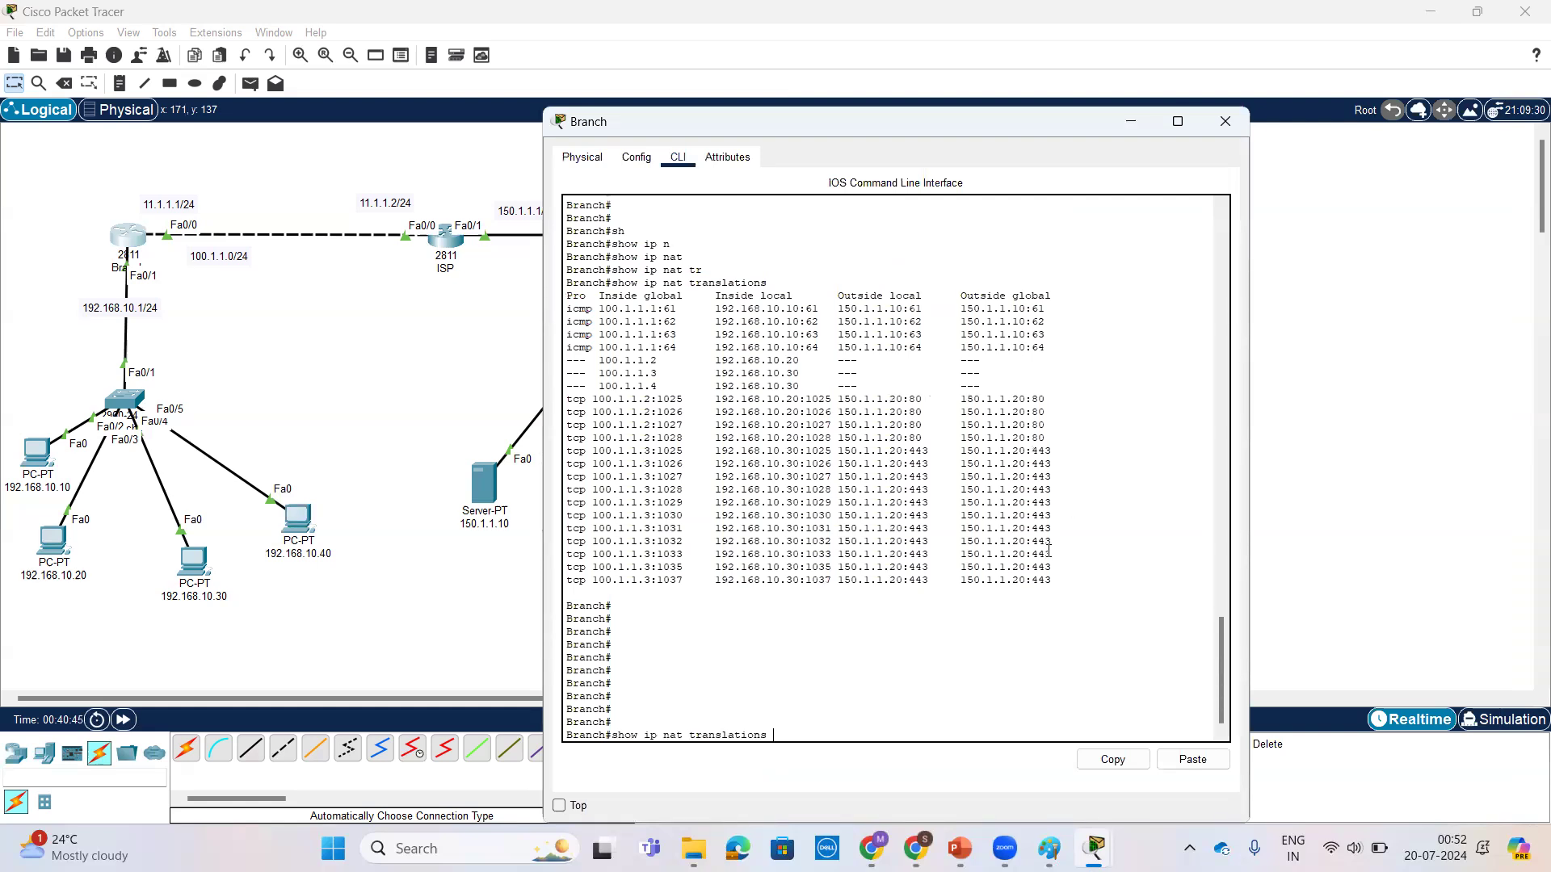
key("Return")
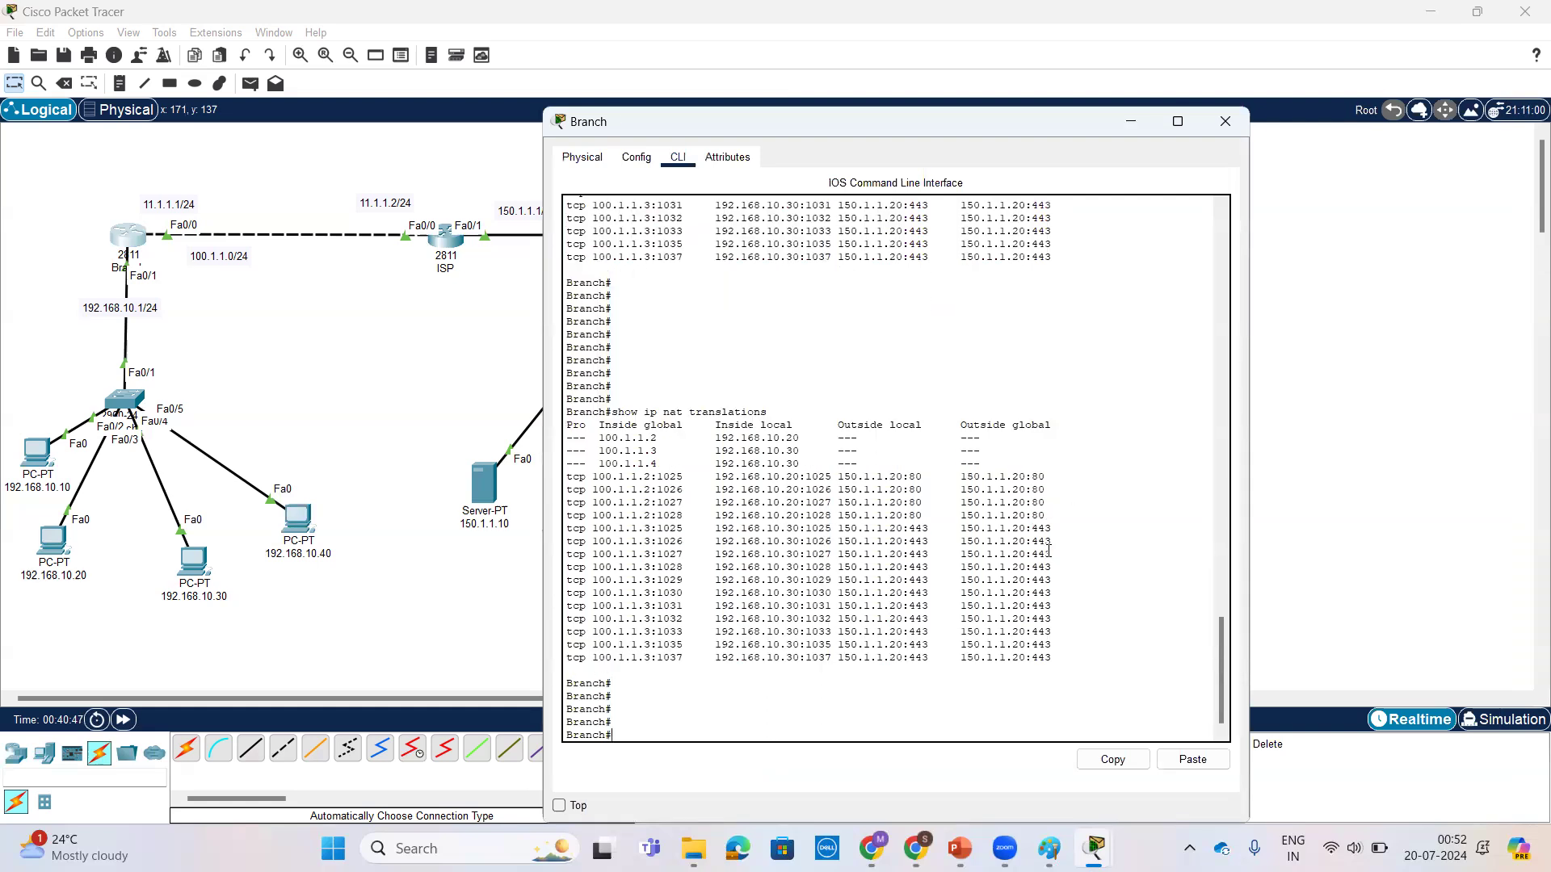
Step: Stop the running ping on PC 192.168.10.40 and start a continuous one with ping -t 150.1.1.20
left_click(293, 524)
left_click(293, 523)
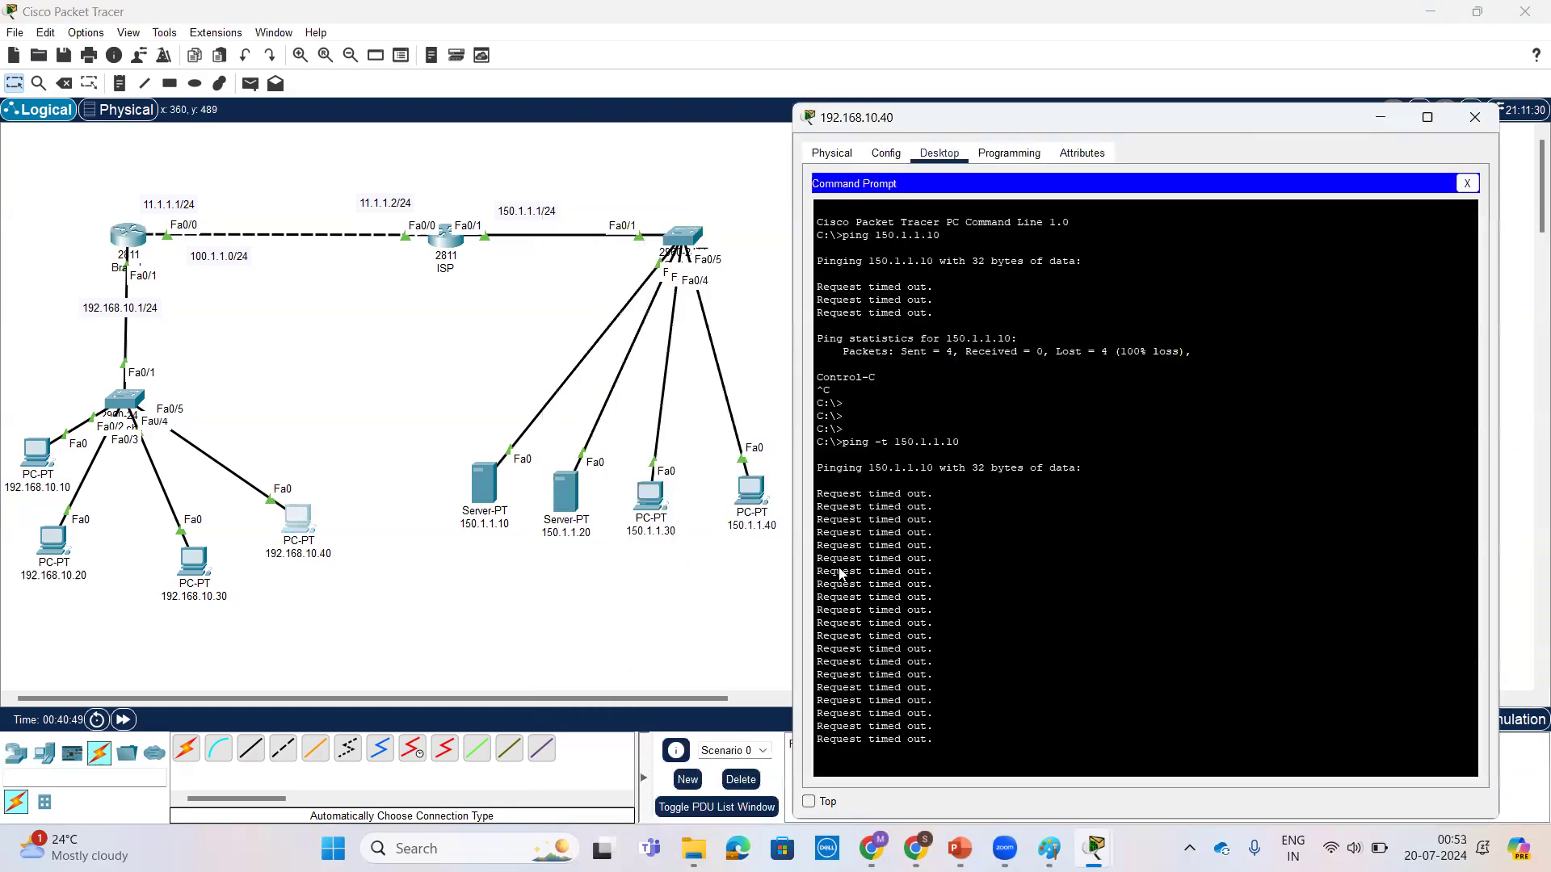
key("ctrl+c")
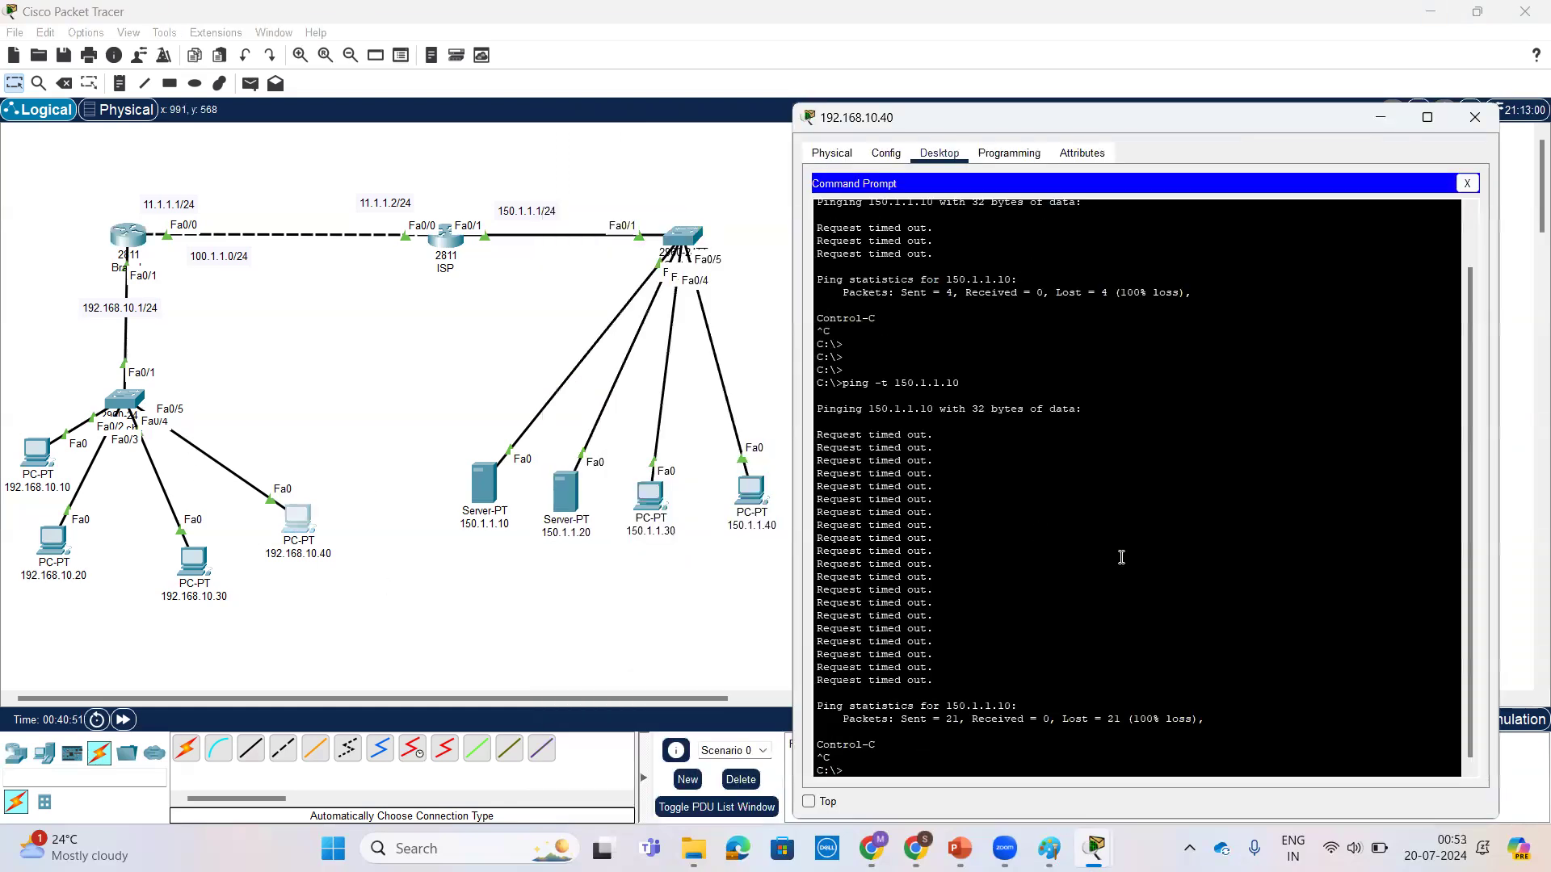
key("Return")
key("Return")
key("Return")
key("Up")
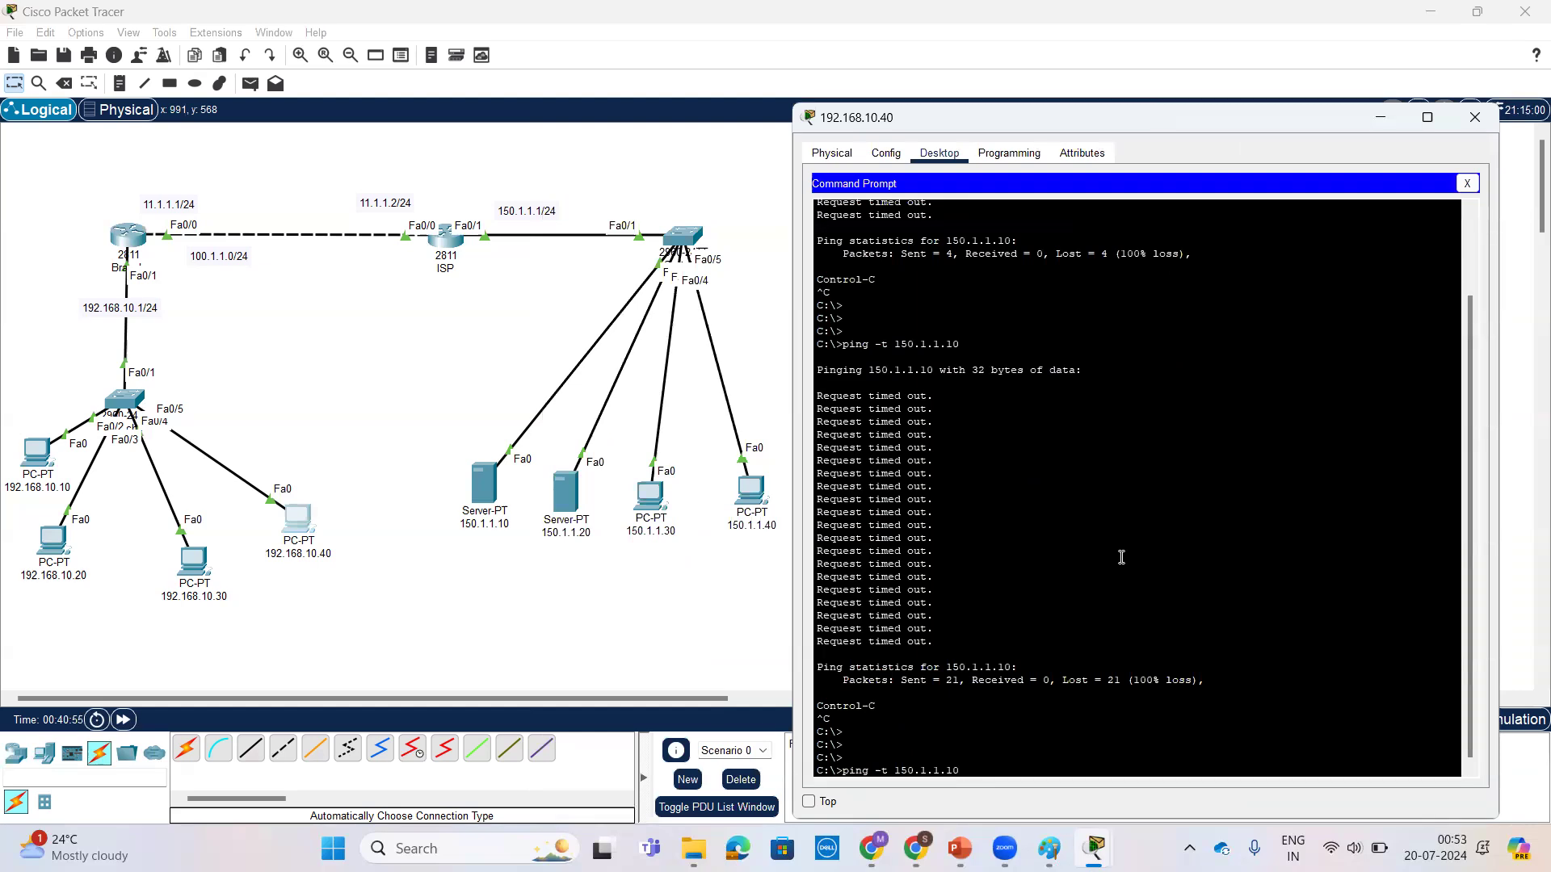
type("20")
key("Return")
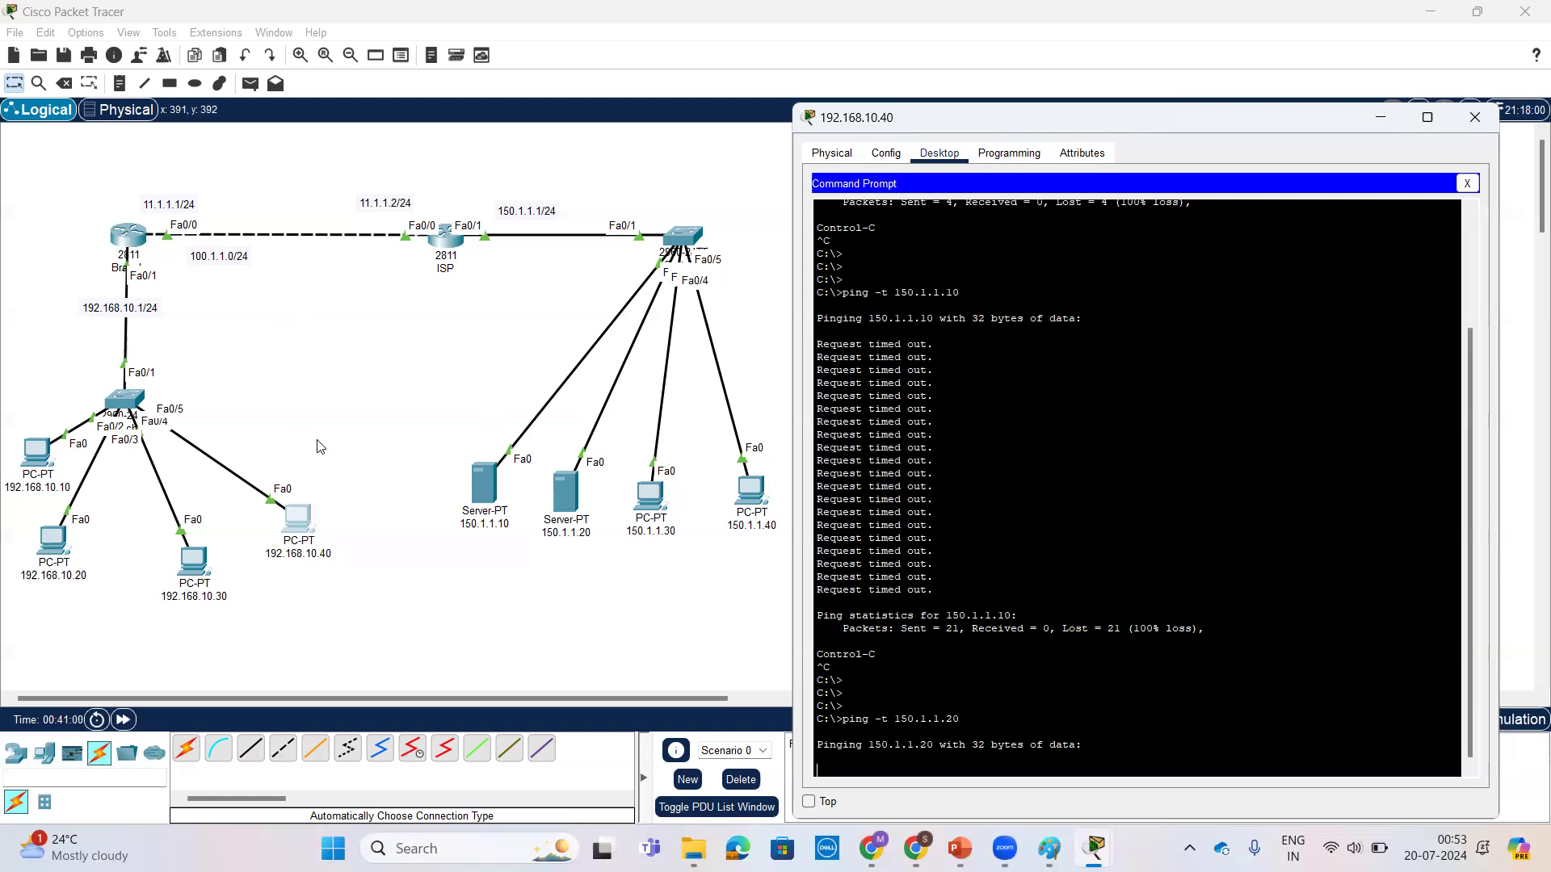
Step: Enter configuration mode on Branch and add the mapping ip nat inside source static 192.168.10.40 100.1.1.4
left_click(133, 251)
left_click(134, 251)
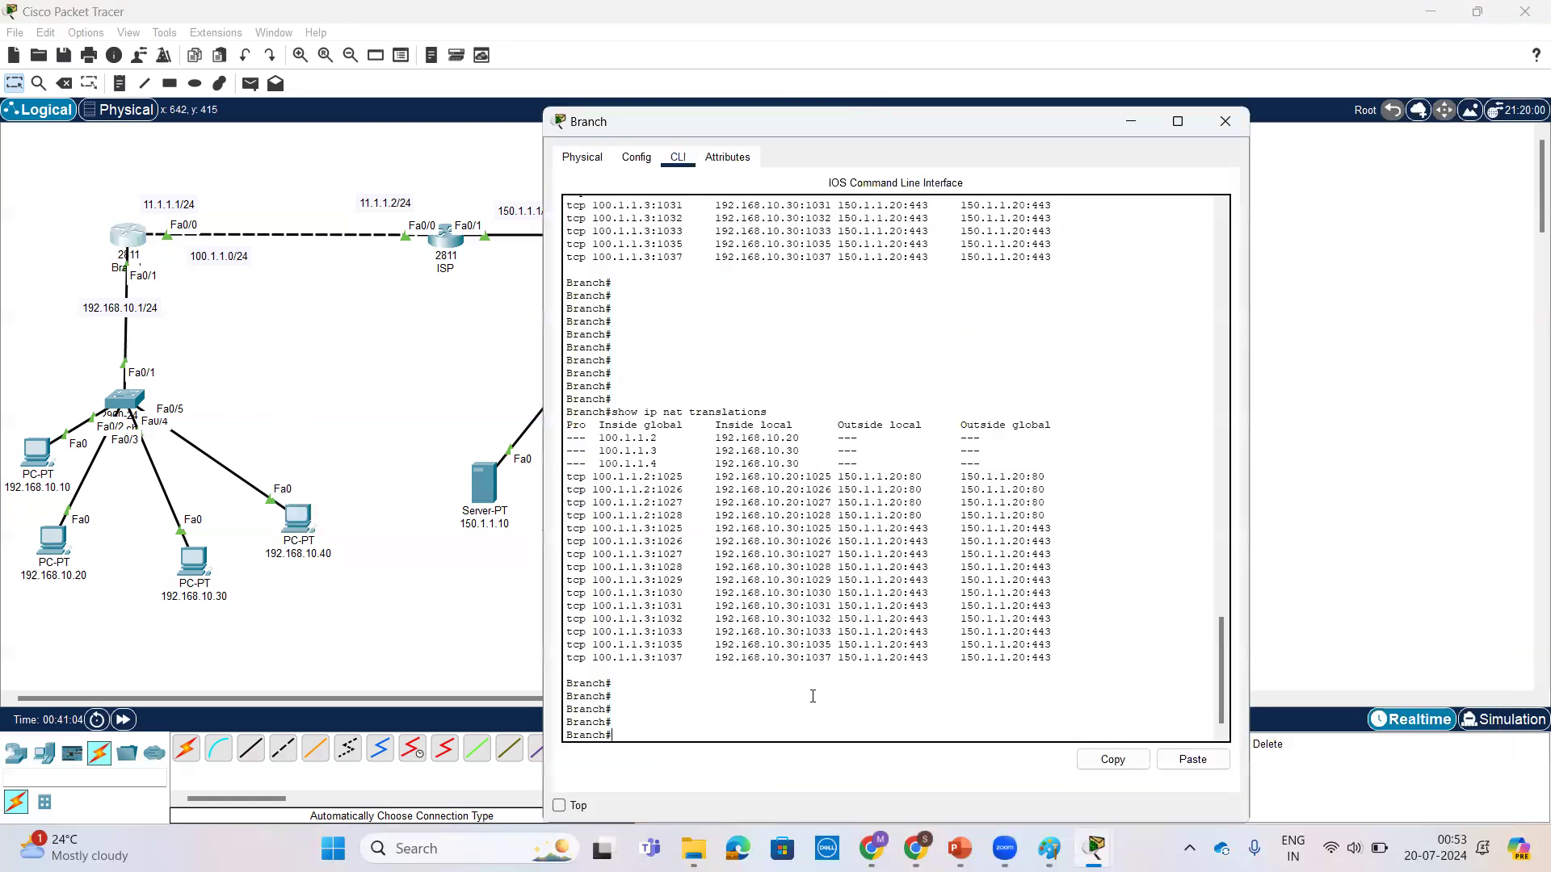
scroll(816, 689, "up", 3)
scroll(817, 687, "up", 5)
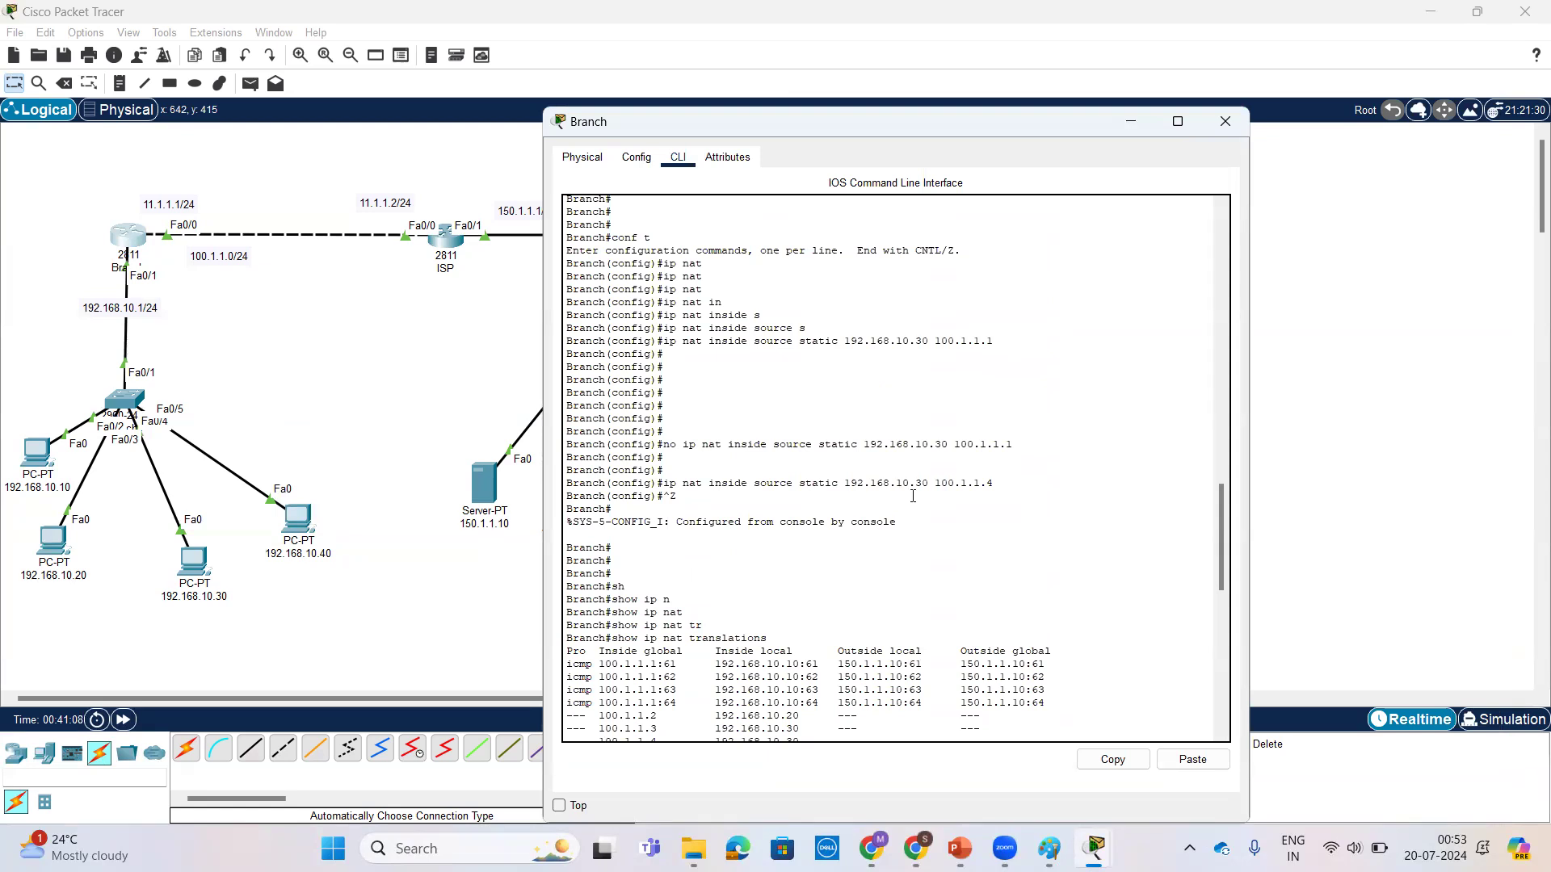
scroll(878, 506, "down", 10)
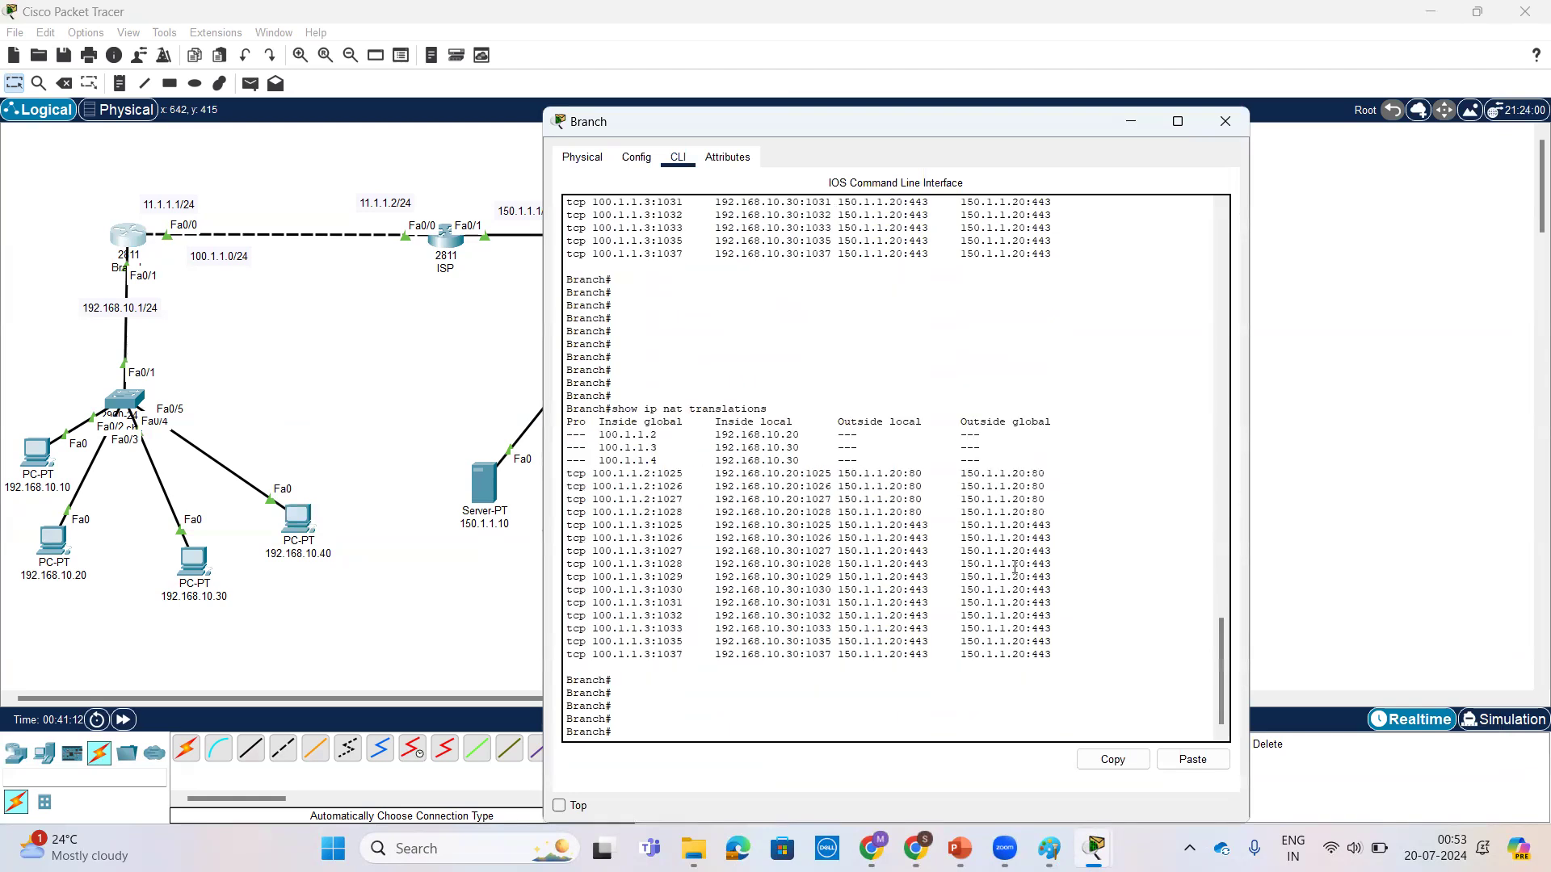
type("conf t")
key("Return")
key("Return")
key("Return")
key("Return")
key("ctrl+v")
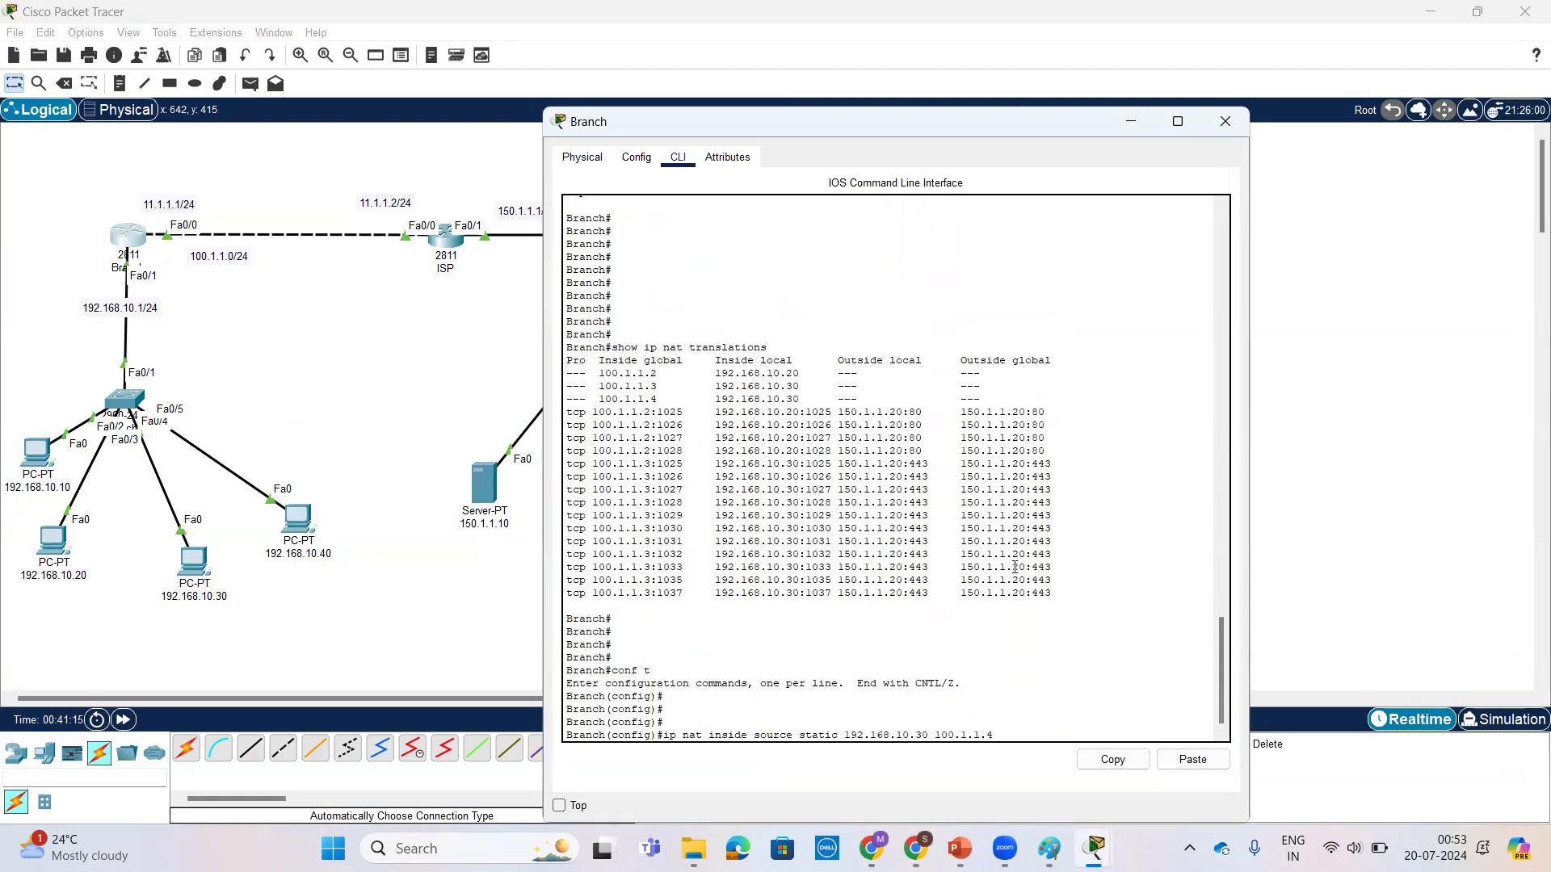
key("Left")
key("Left")
key("Left")
key("Left")
key("BackSpace")
type("4")
key("Return")
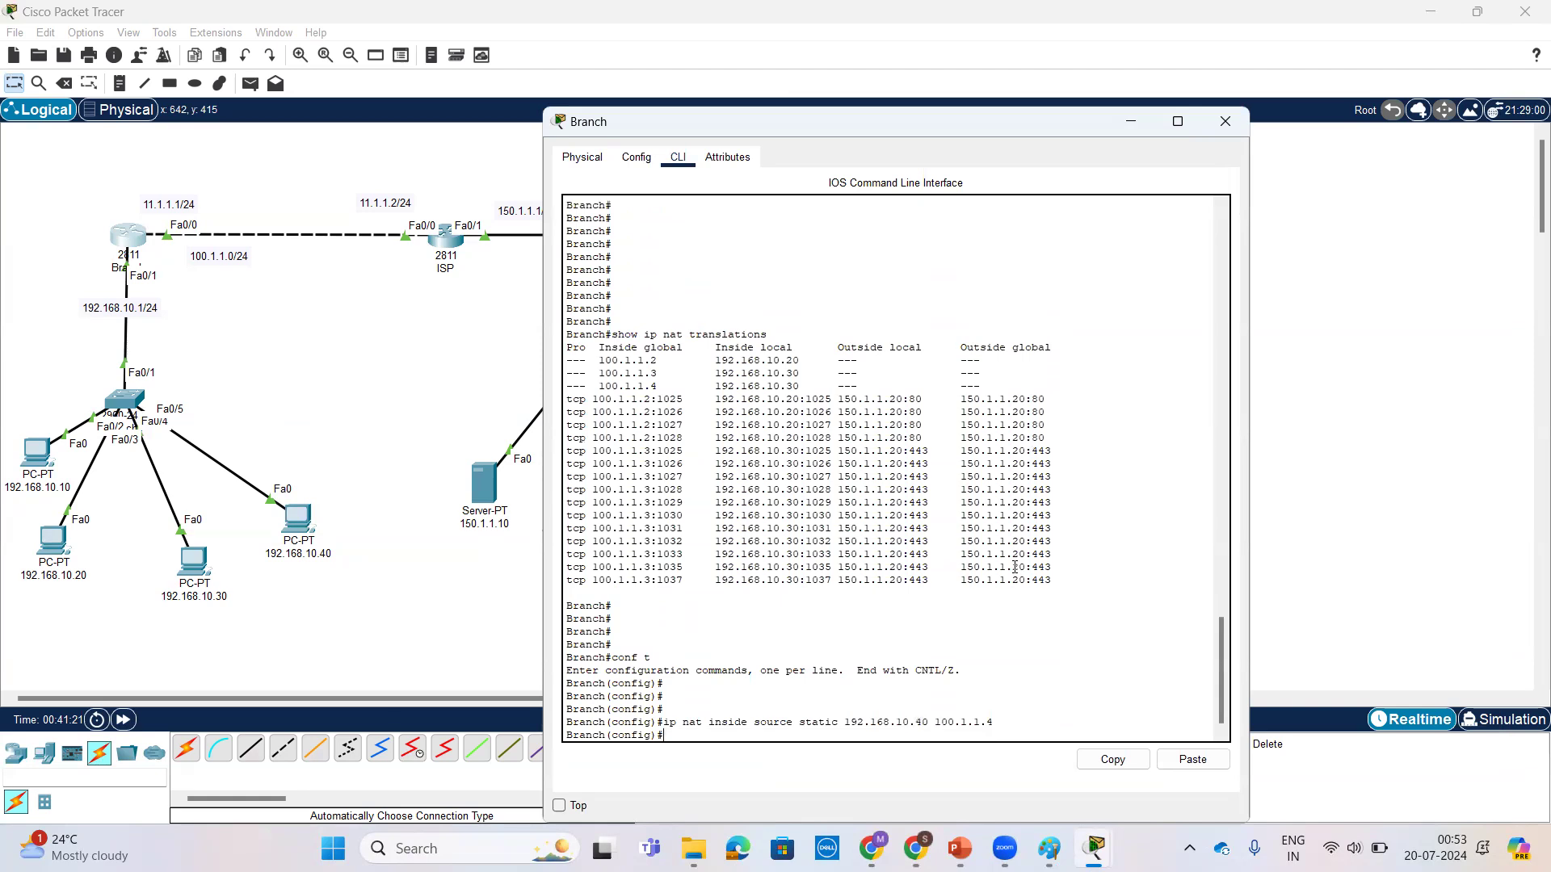
key("Return")
key("Return")
key("Return")
key("Return")
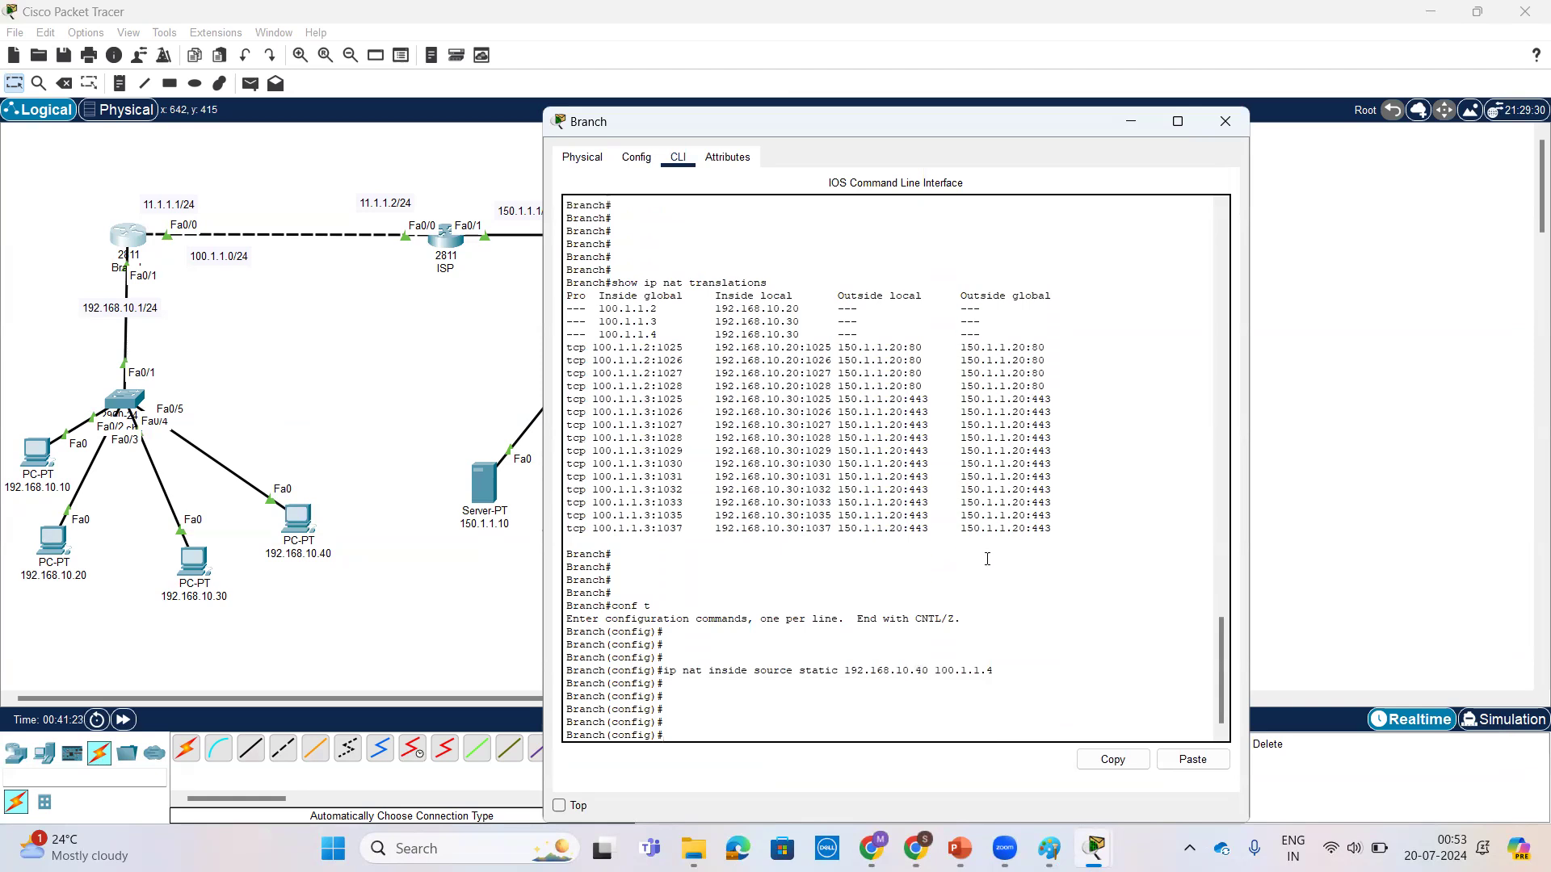
Step: Check the continuous ping to 150.1.1.20 on PC 192.168.10.40 and return to Branch's CLI
left_click(298, 521)
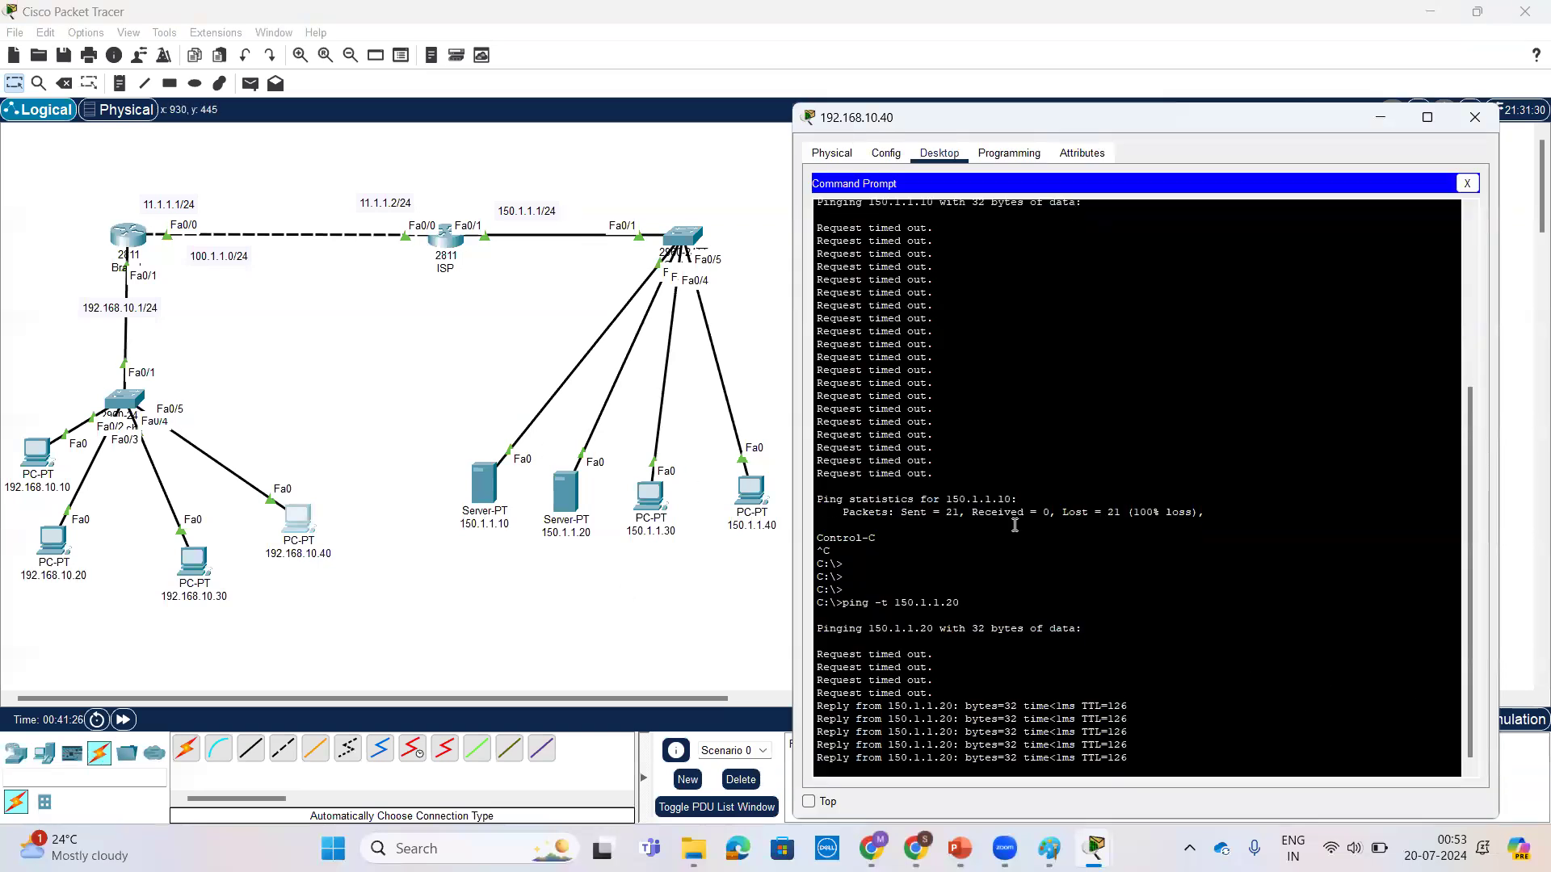
left_click(139, 239)
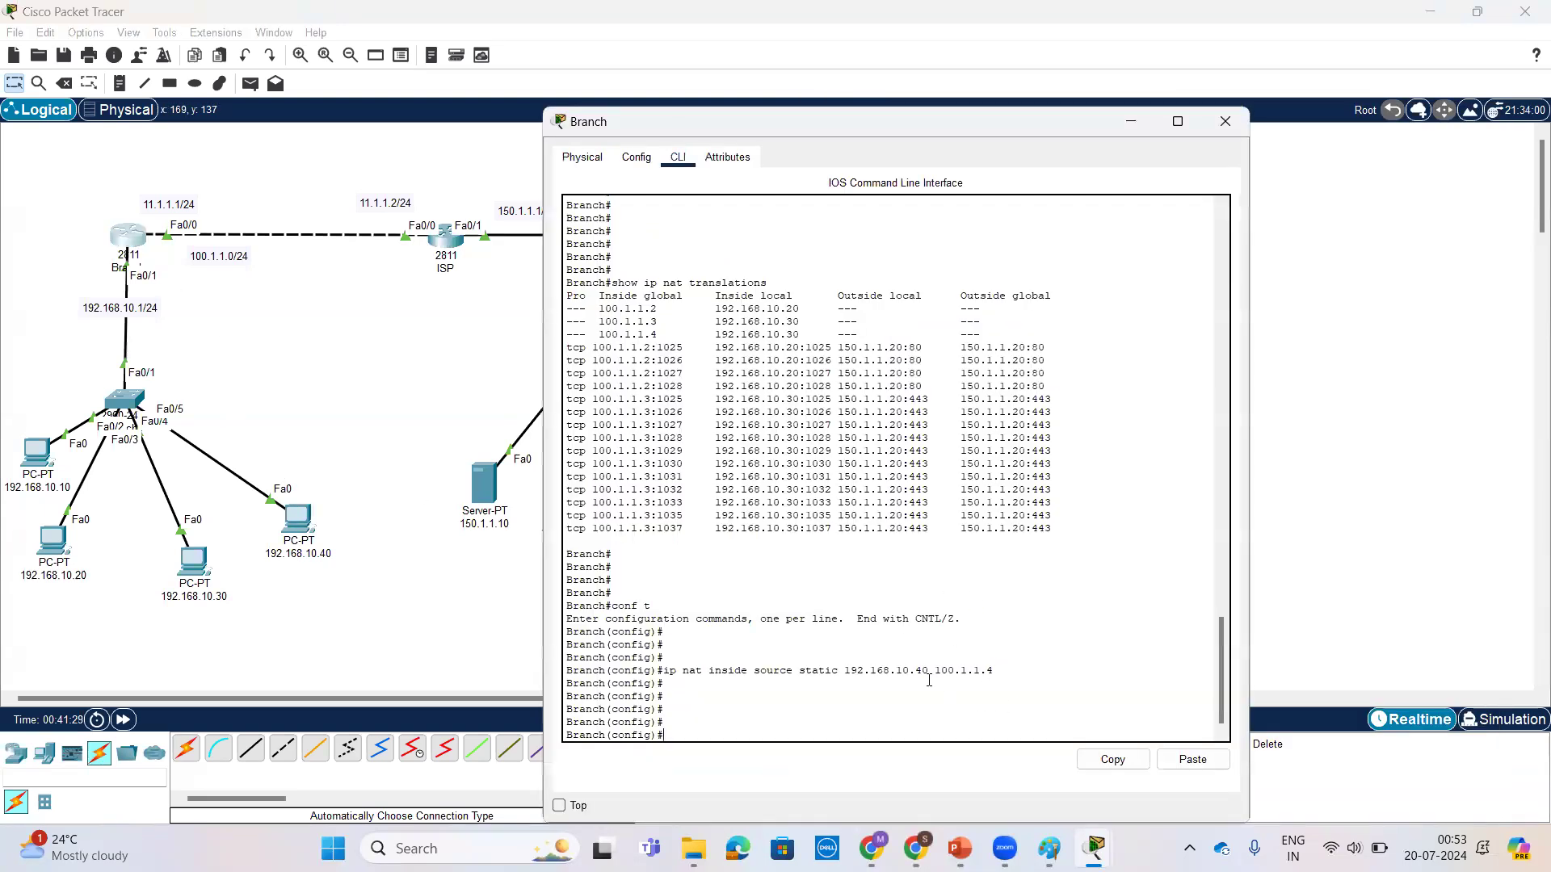
key("Return")
key("Return")
key("Return")
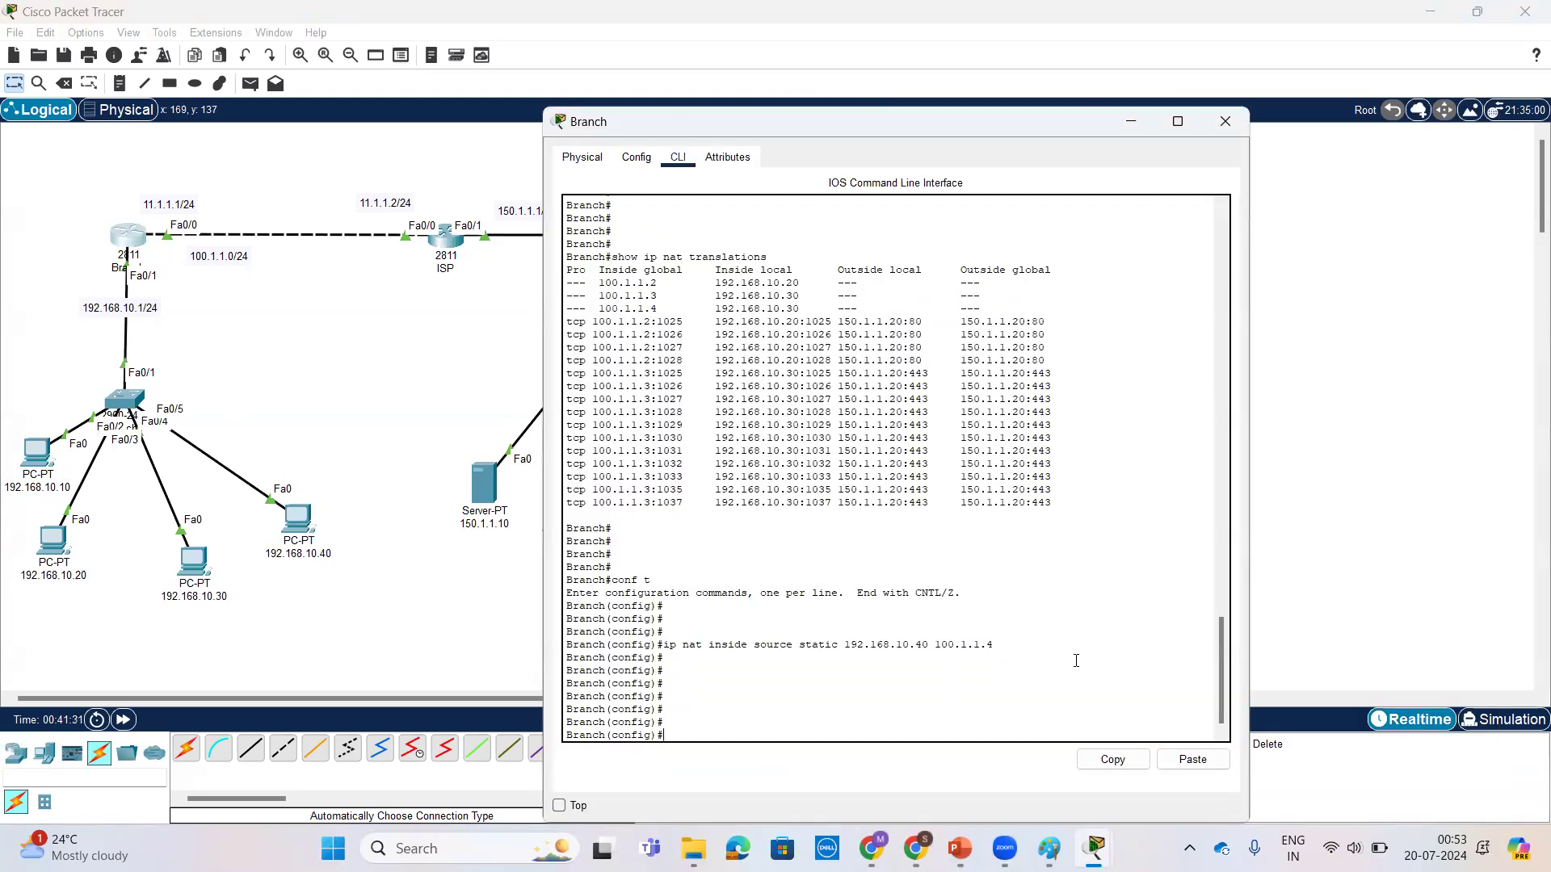
Step: Exit configuration mode on Branch and run show ip nat translations to inspect the entries for 192.168.10.40
key("ctrl+z")
key("Return")
key("Return")
key("Return")
key("Return")
type("show ip")
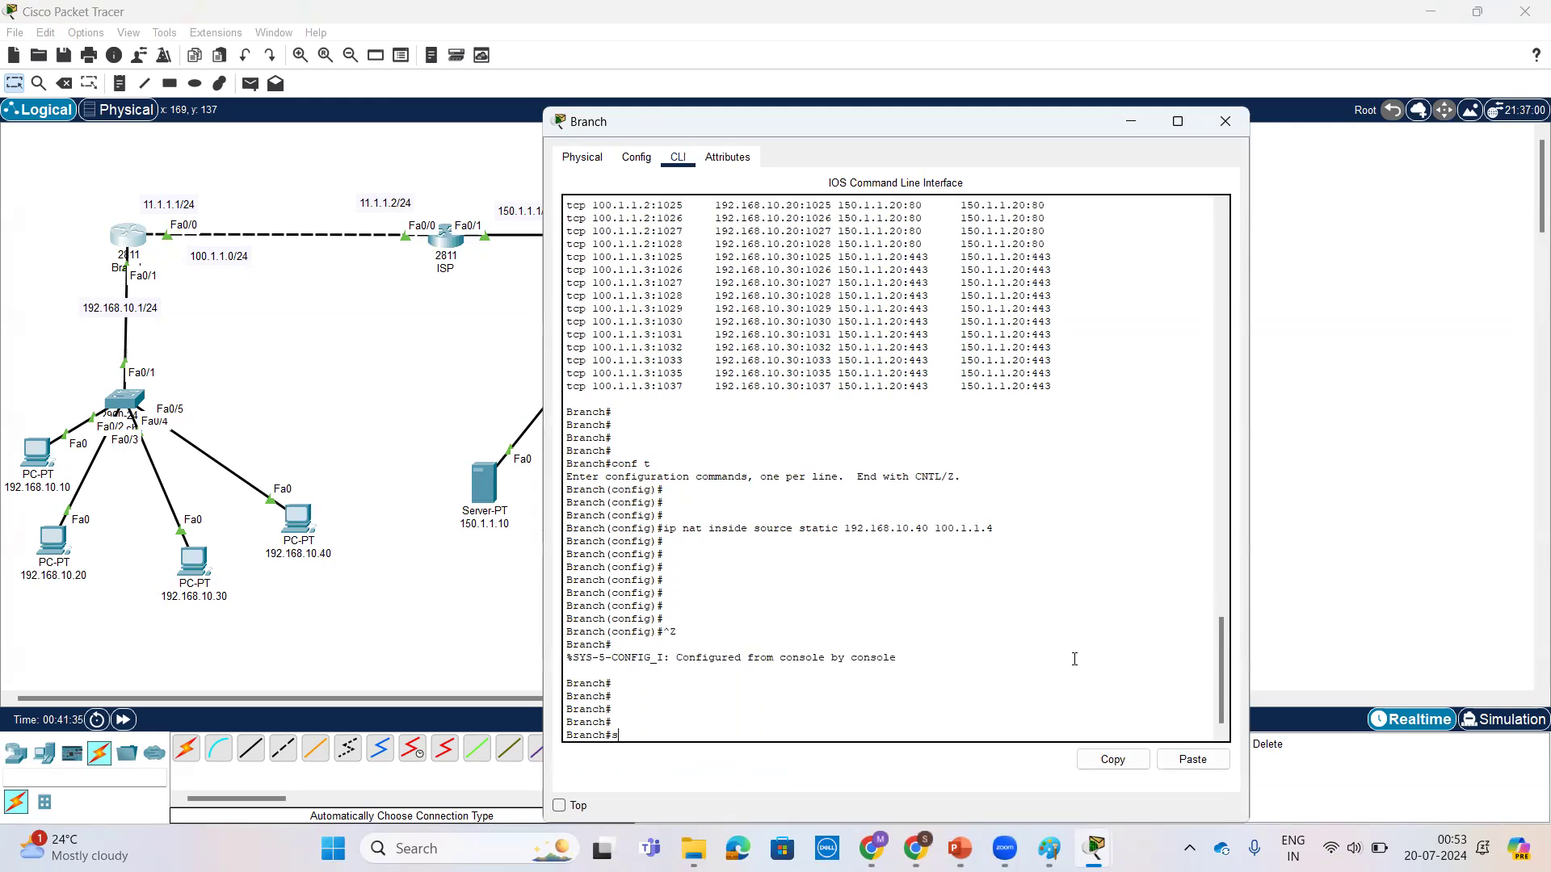
key("Tab")
type("ip n")
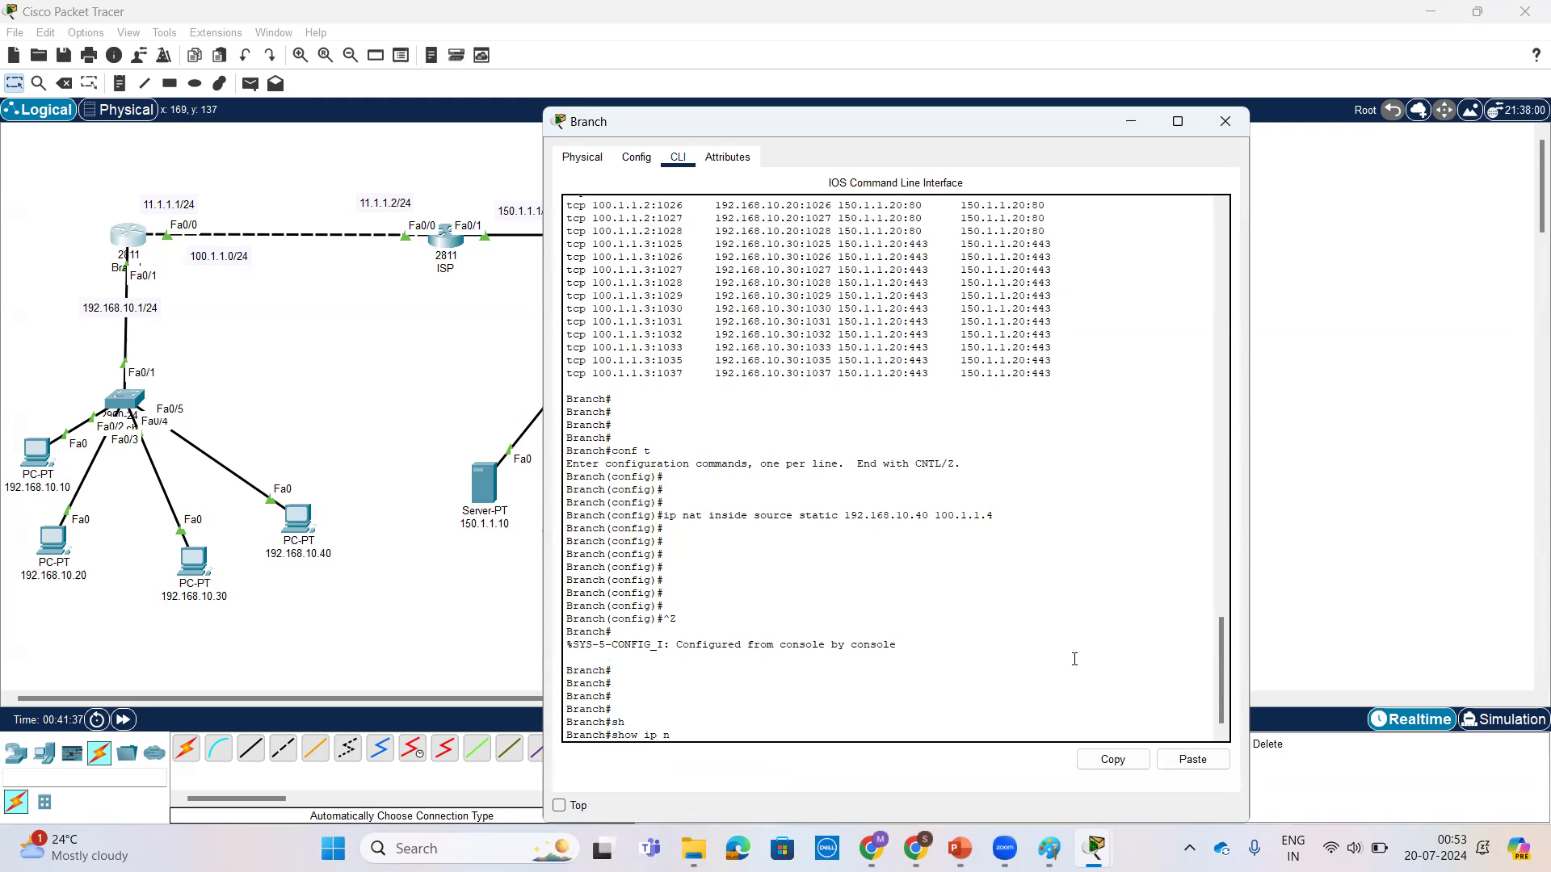
type("at t")
key("Tab")
type("tr")
key("Tab")
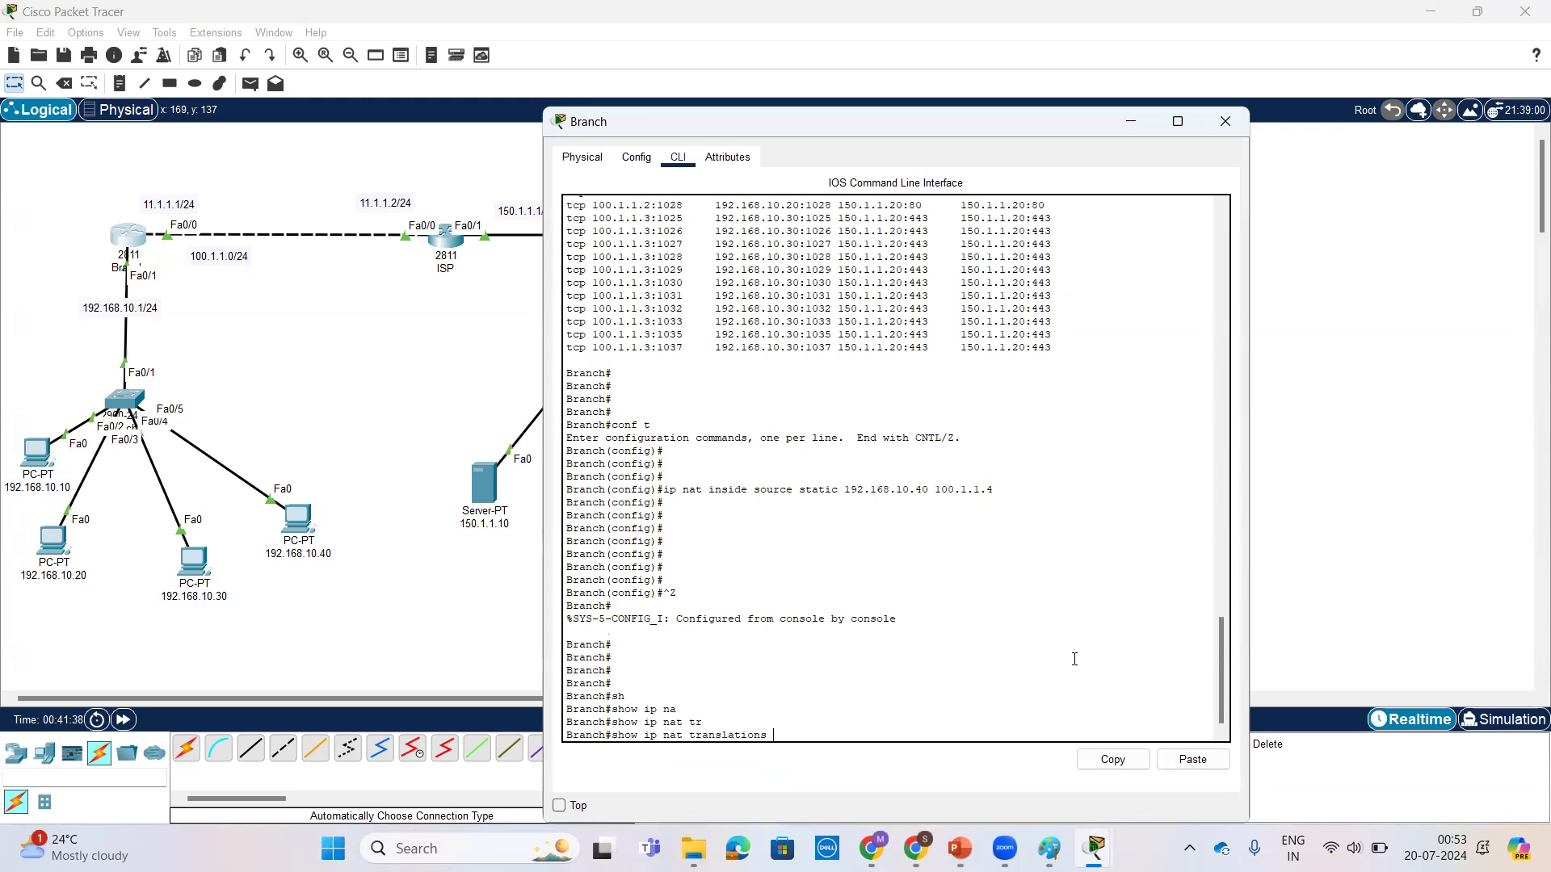
key("Return")
key("Return")
key("Return")
key("Return")
key("Return")
key("Return")
key("Return")
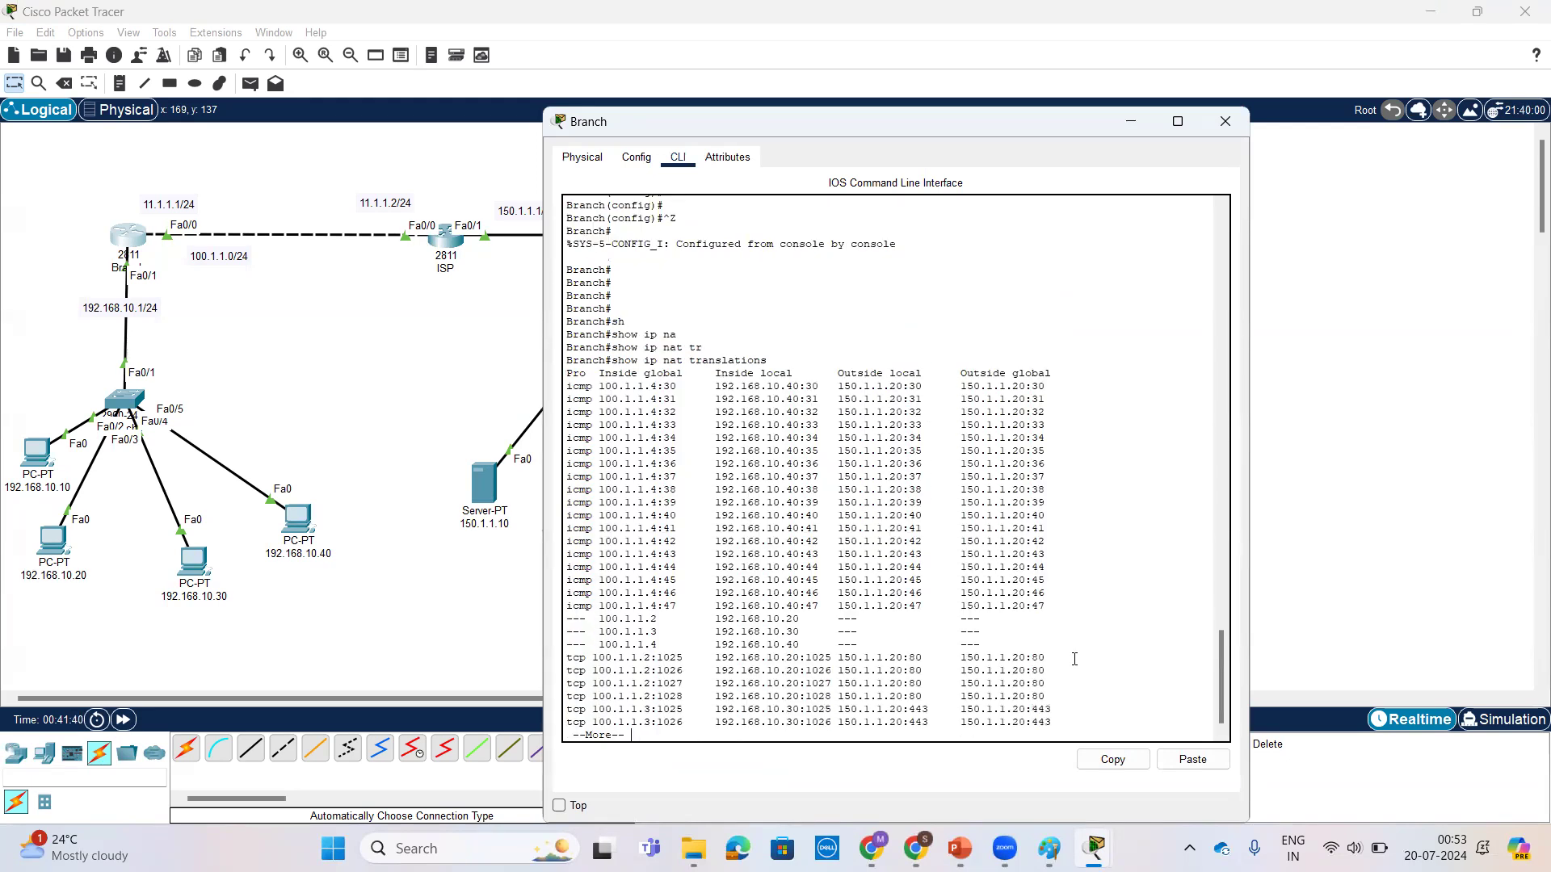
Step: Page through the full translation list on Branch and examine the static entries and the first ICMP entry for 192.168.10.40
left_click_drag(806, 630, 624, 620)
left_click(795, 646)
key("space")
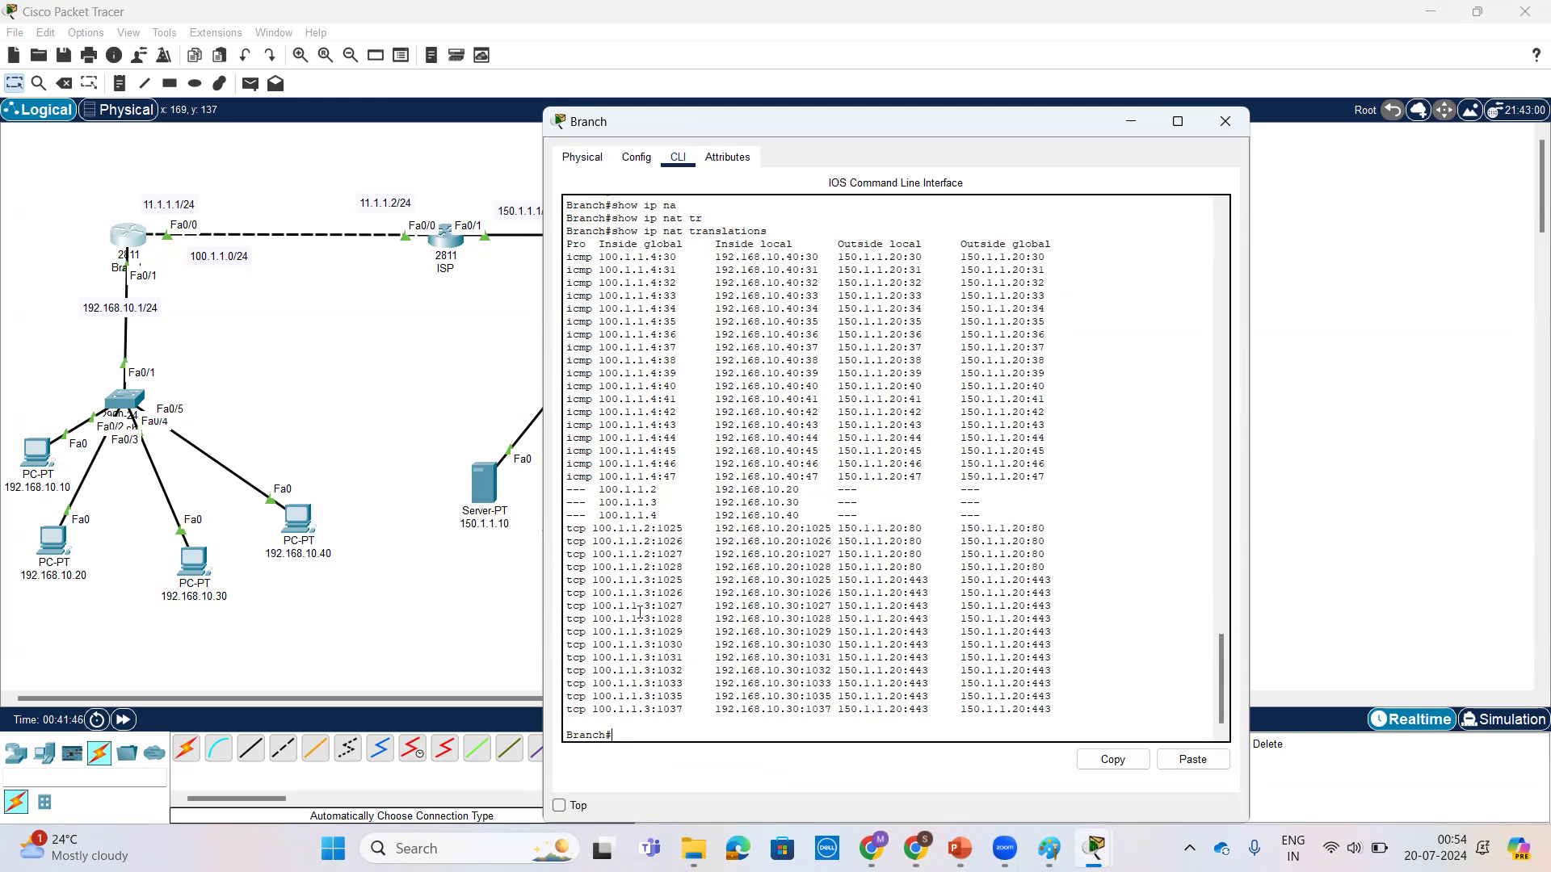
scroll(641, 612, "up", 5)
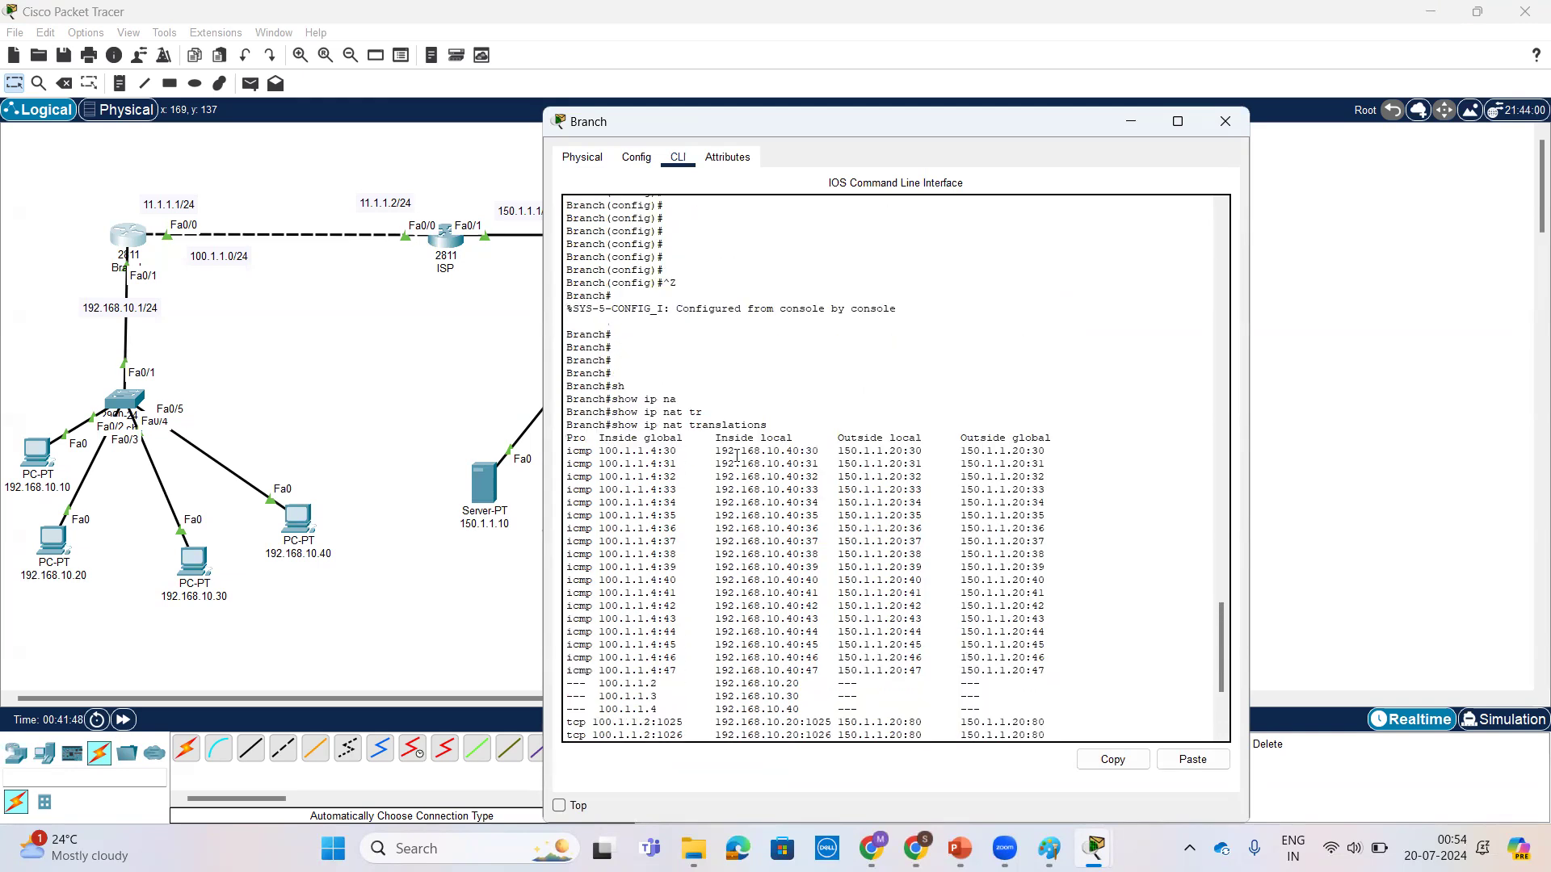
left_click_drag(718, 450, 843, 450)
left_click(625, 451)
left_click_drag(568, 449, 1066, 449)
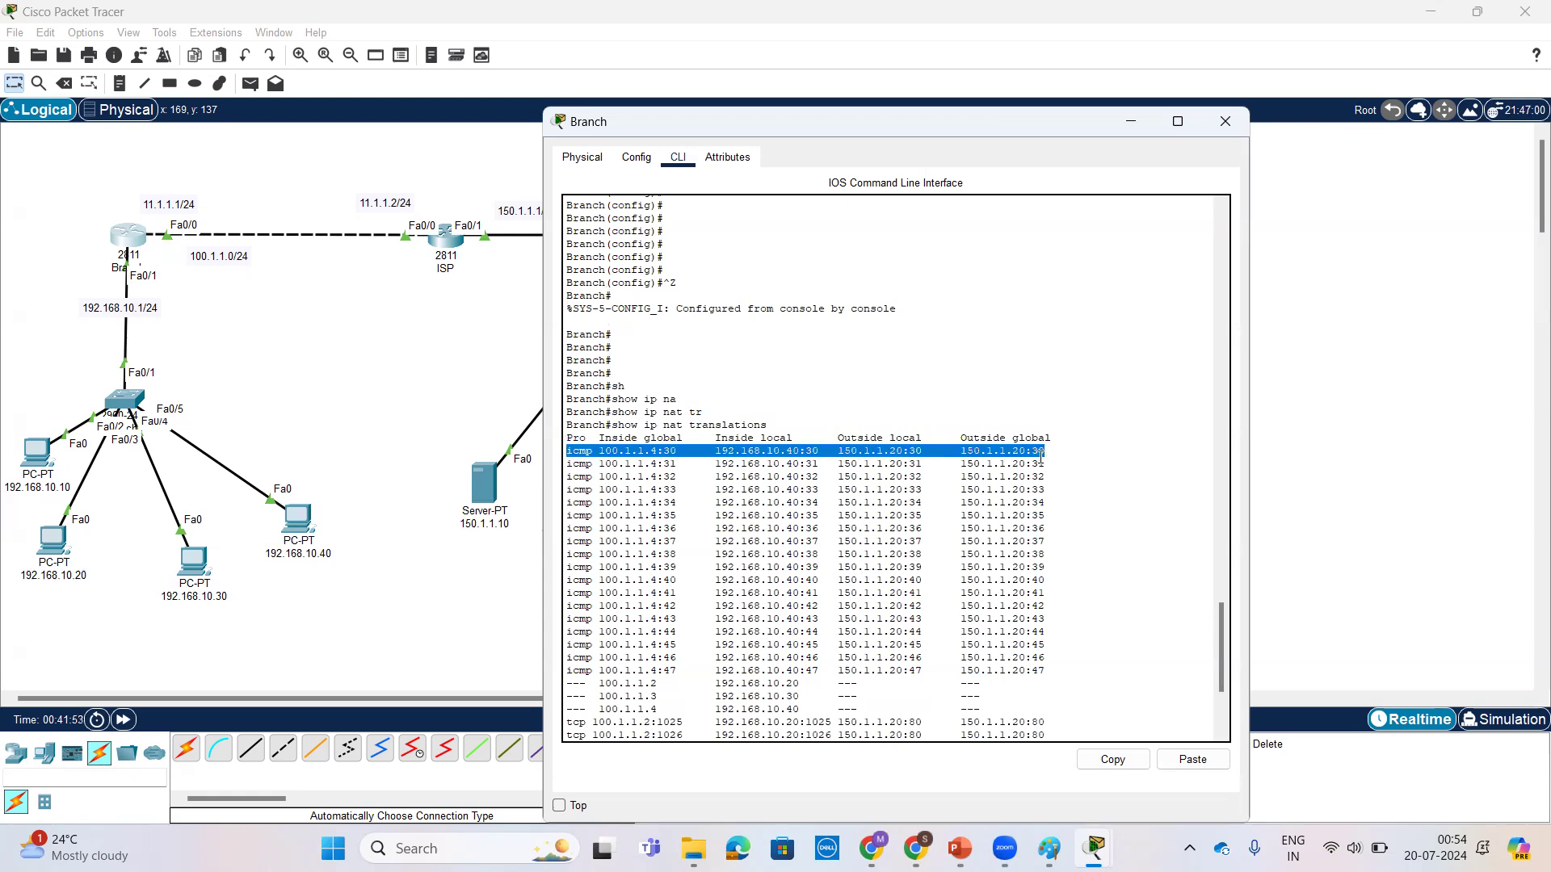
left_click(501, 564)
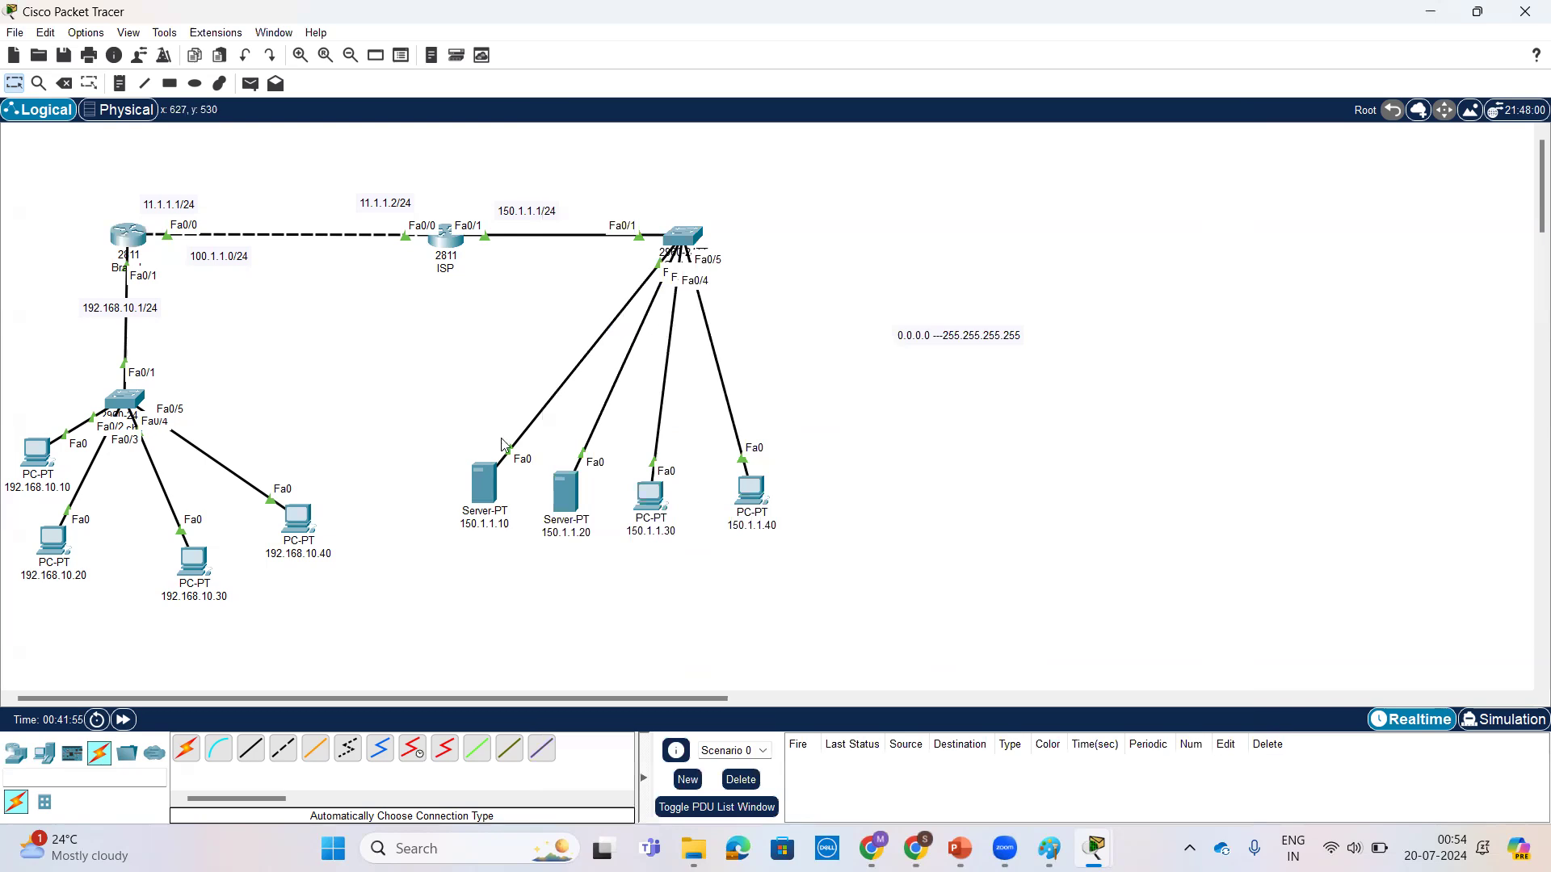